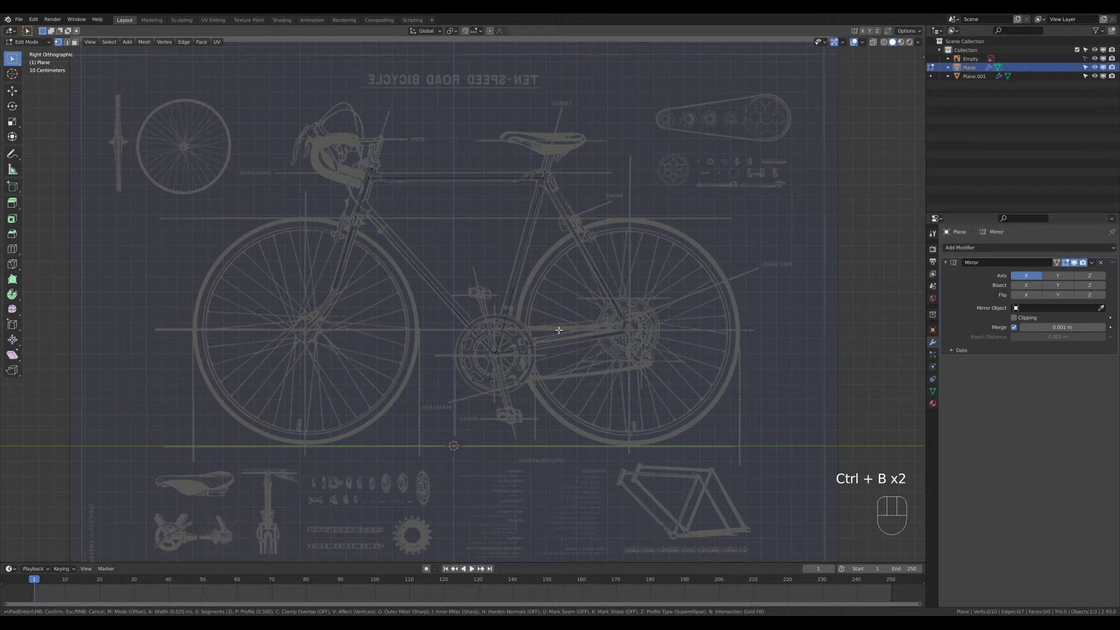
- Finish the three-segment vertex bevel at the frame's bottom bracket corner and move its vertices slightly down onto the blueprint's crank centre
click(564, 329)
drag(479, 336, 530, 375)
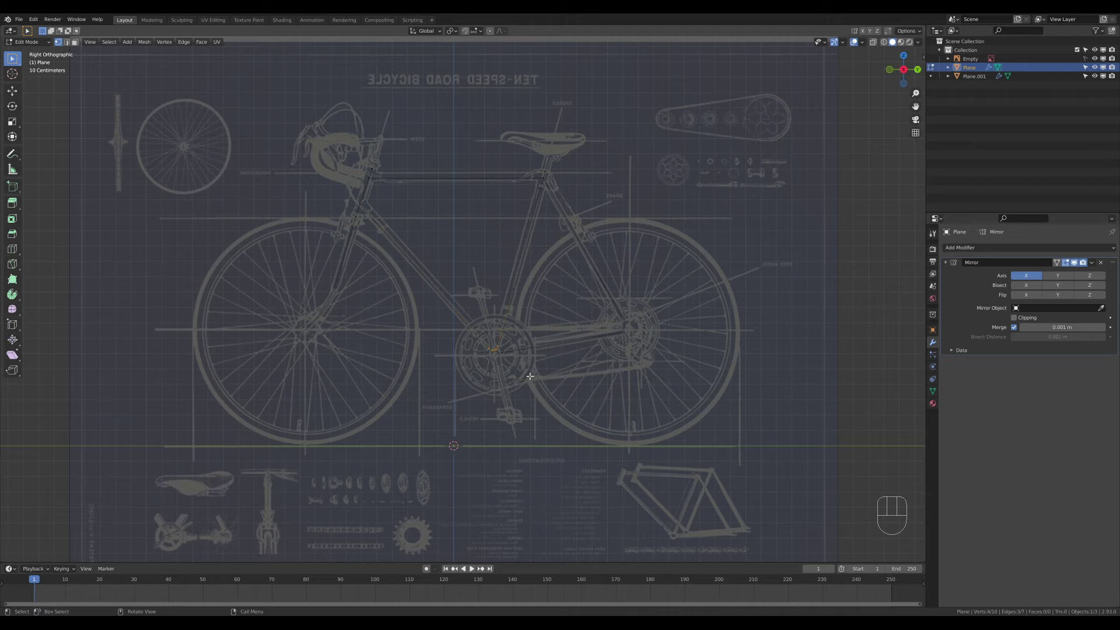
key(g)
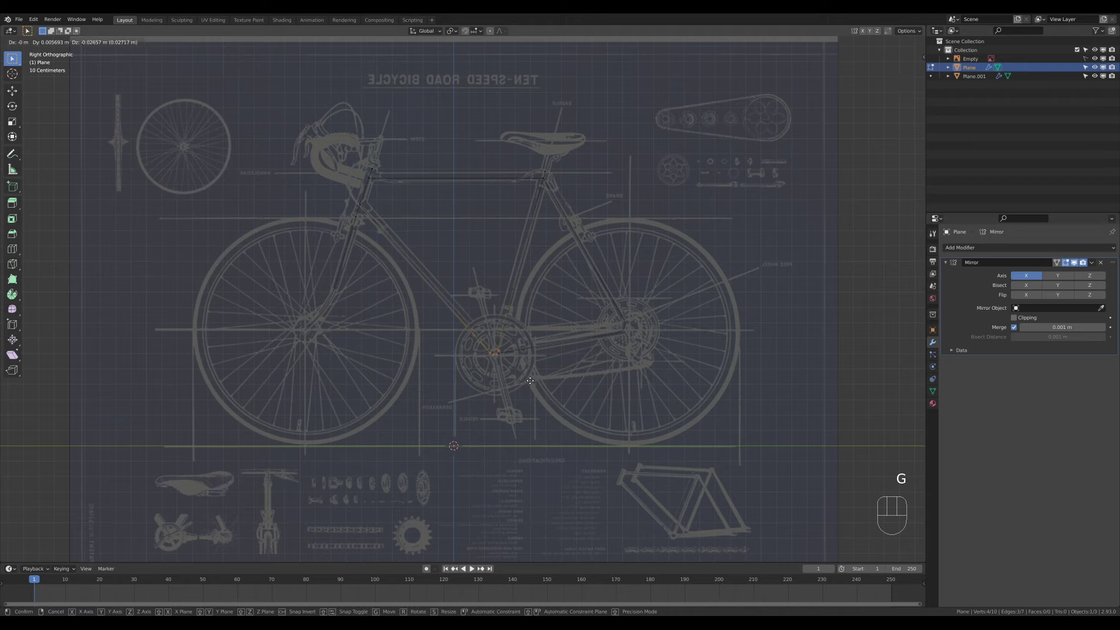
click(530, 380)
key(Tab)
- Convert the main frame outline and the fork and rear stay outline from meshes to curves
middle_drag(533, 253, 619, 258)
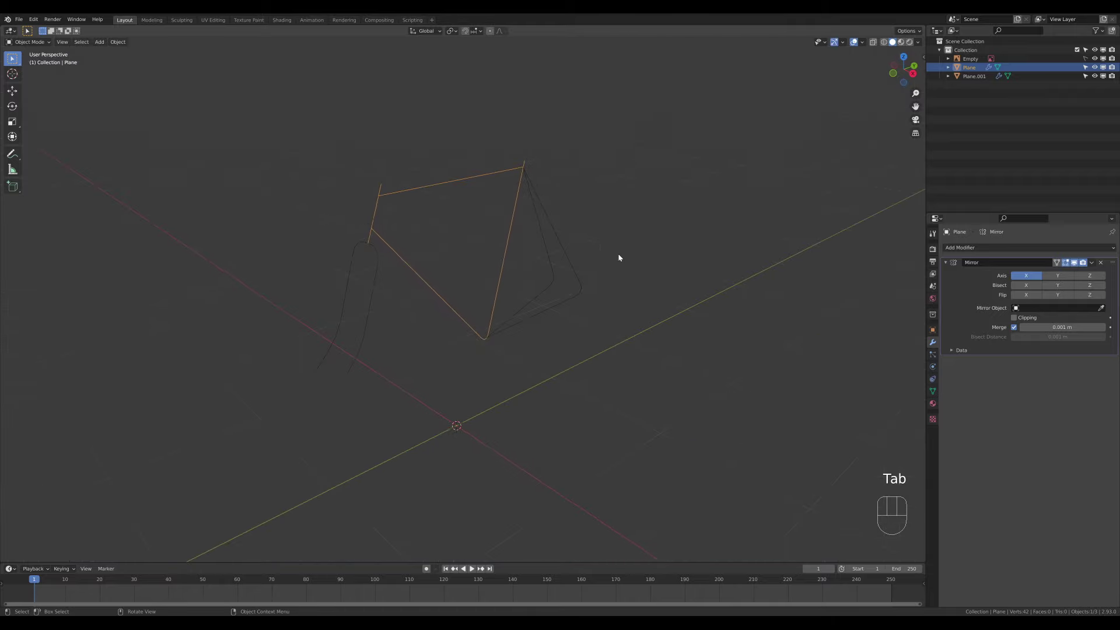
key(a)
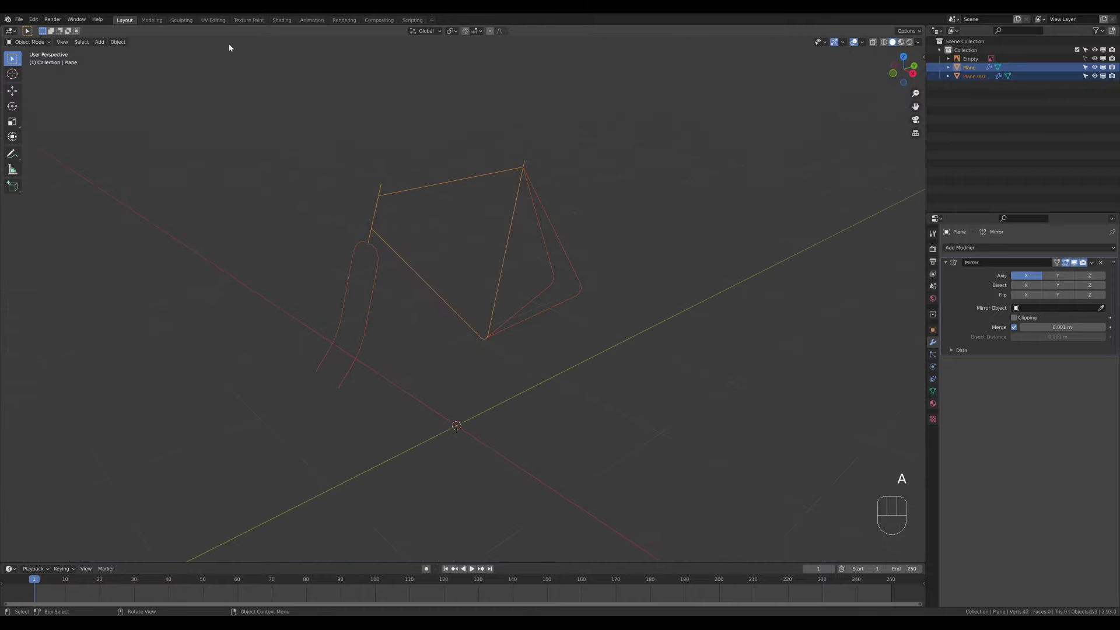
click(118, 42)
mouse_move(158, 278)
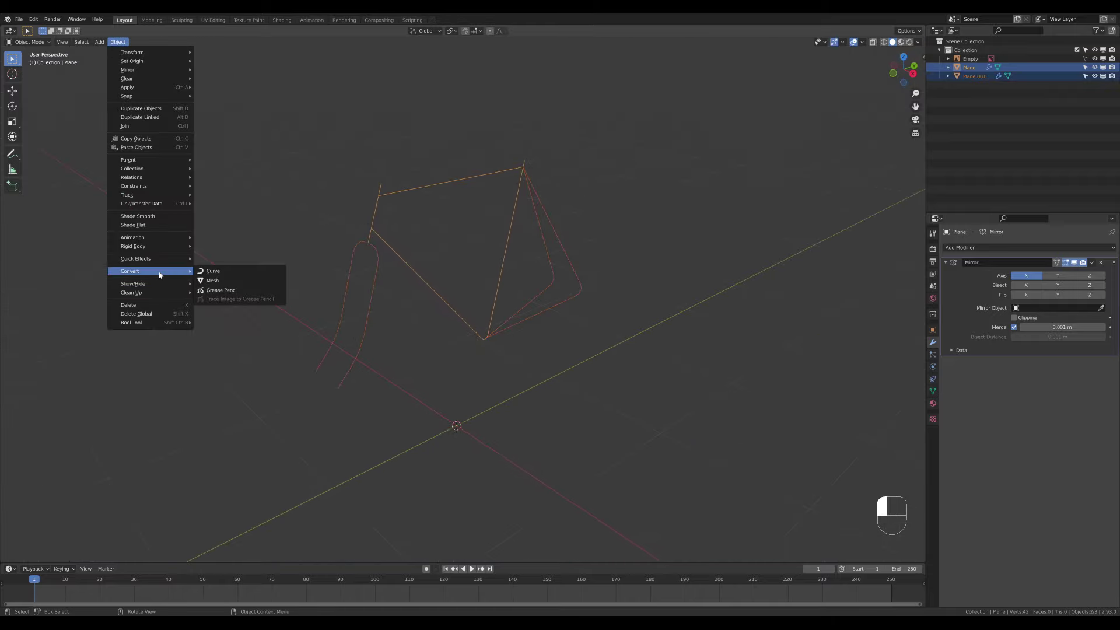
click(229, 272)
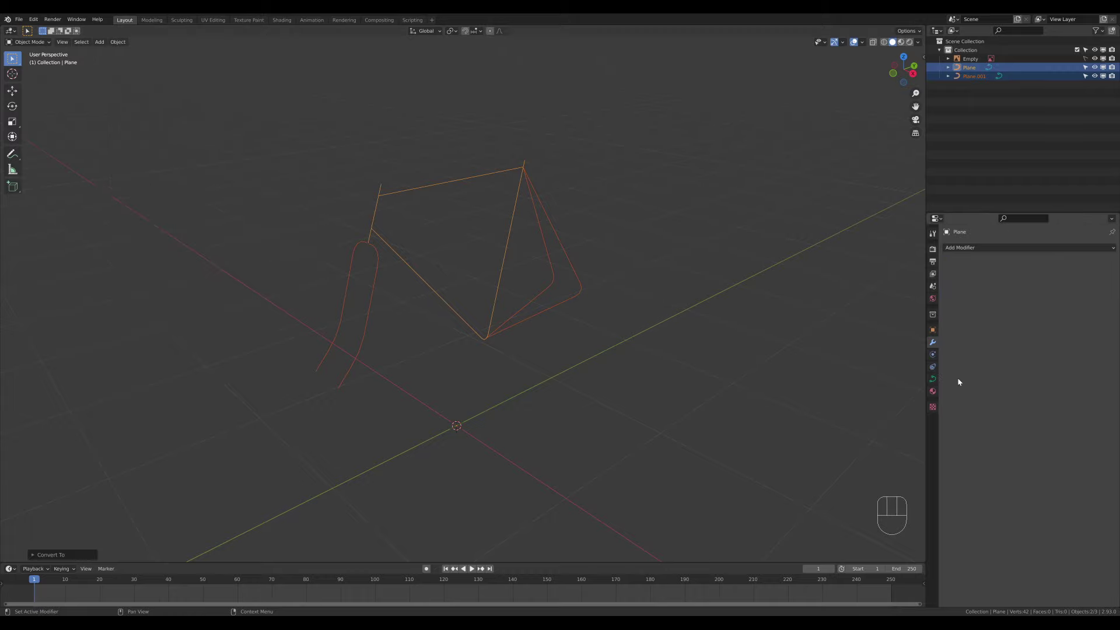
- Give both converted curves a round bevel with a depth of 0.033 m to form tubes
click(933, 378)
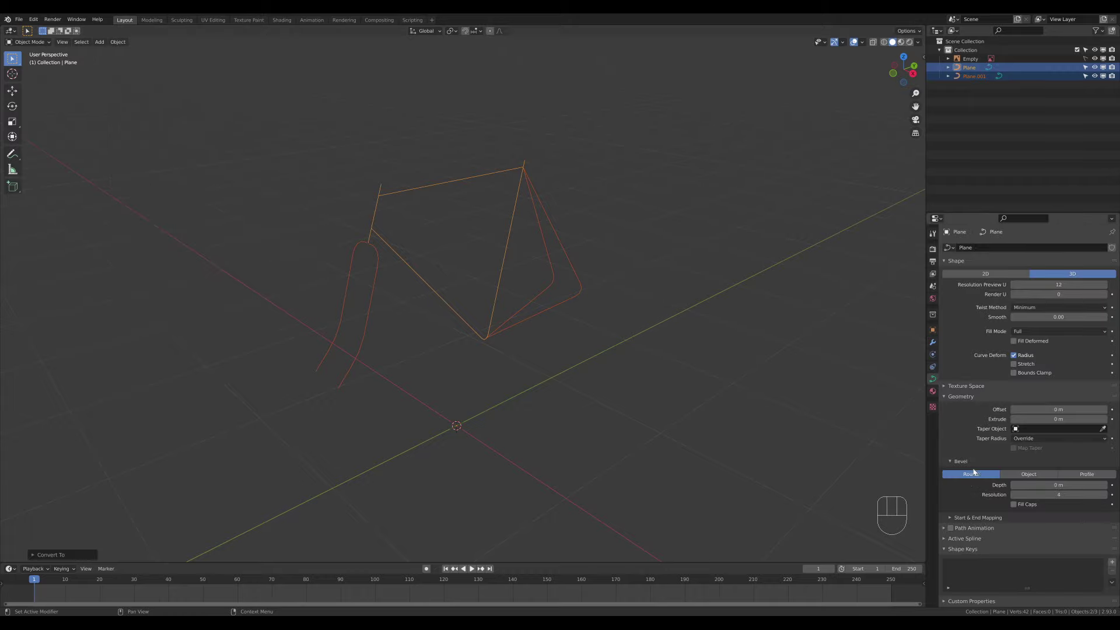
click(960, 397)
click(959, 397)
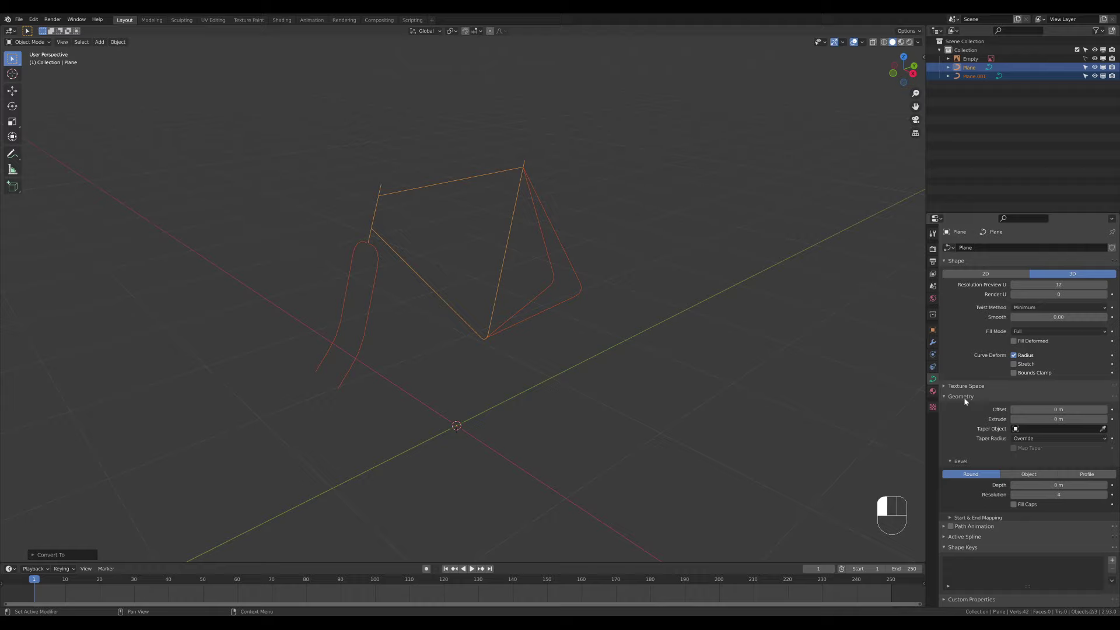
click(960, 397)
click(960, 396)
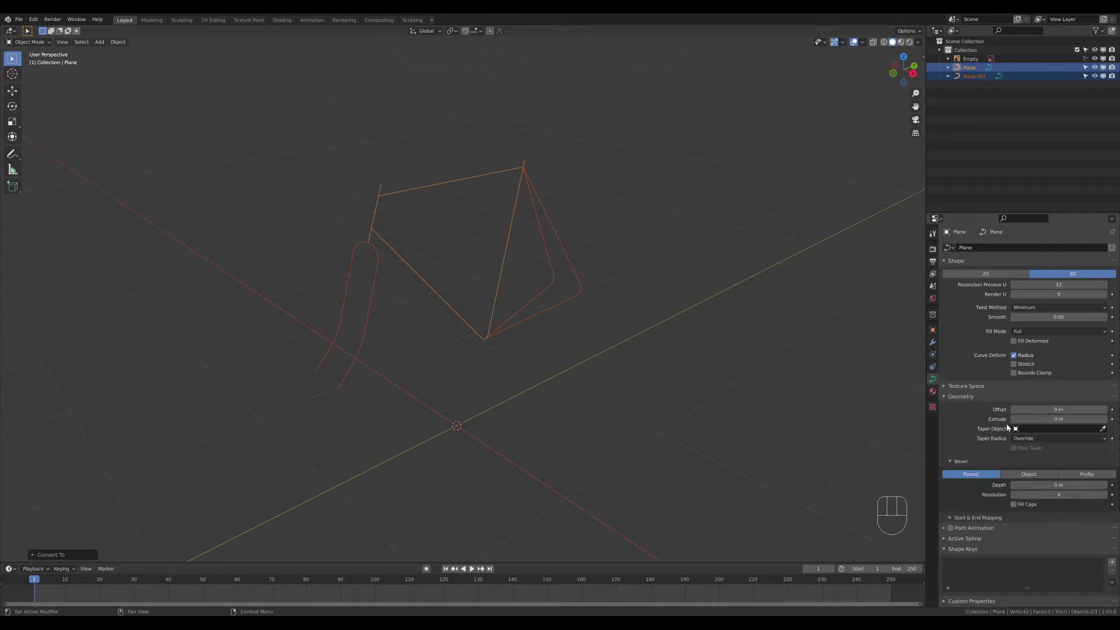
mouse_move(1059, 485)
mouse_down()
mouse_move(1079, 485)
mouse_move(1043, 485)
mouse_move(1060, 485)
mouse_up()
key(ctrl+z)
- Start editing the curve of the fork and rear stays in the right side view
key(KP_3)
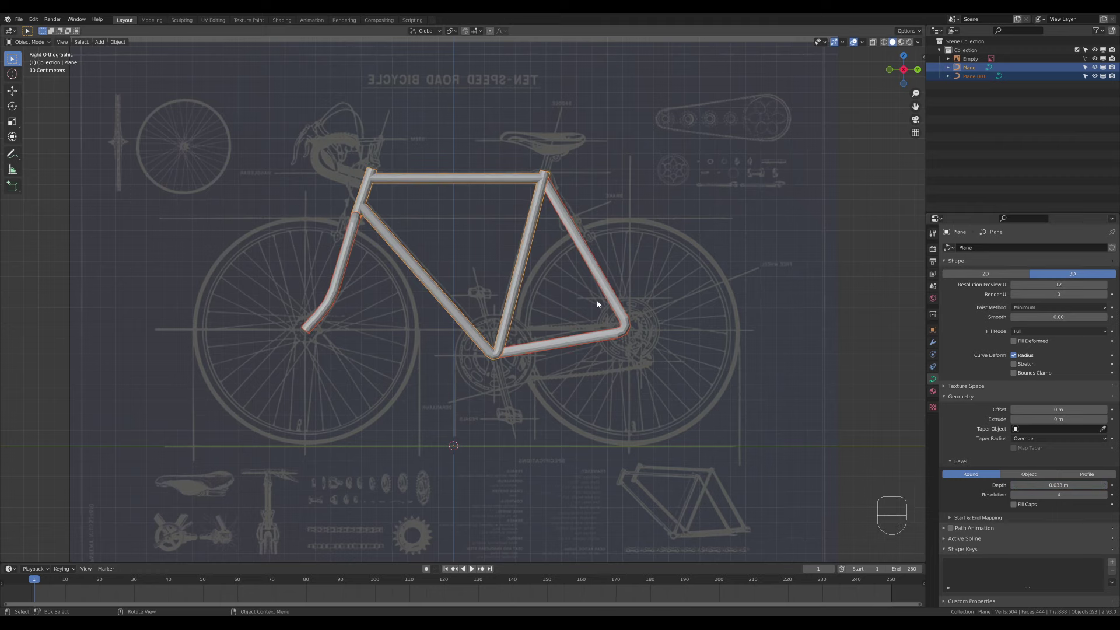
click(581, 238)
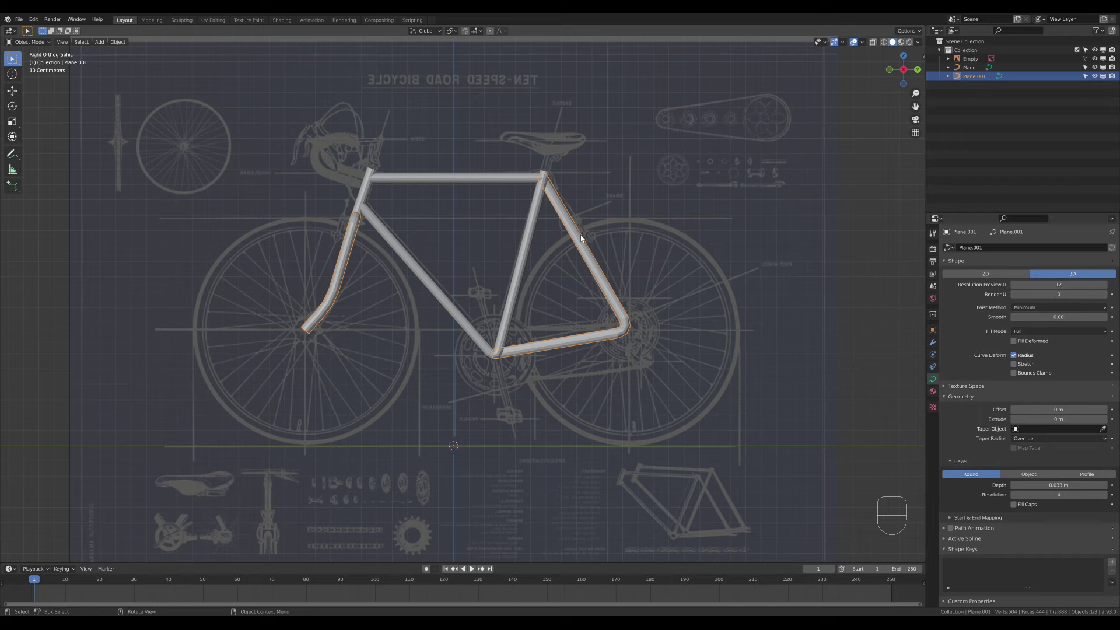
key(Tab)
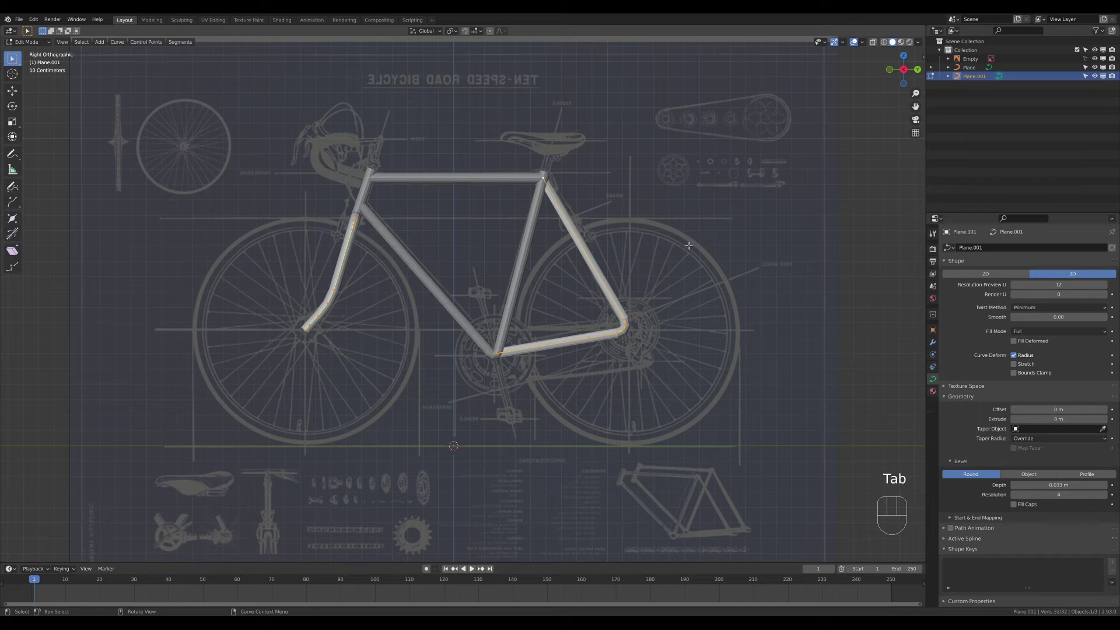
key(a)
key(alt+s)
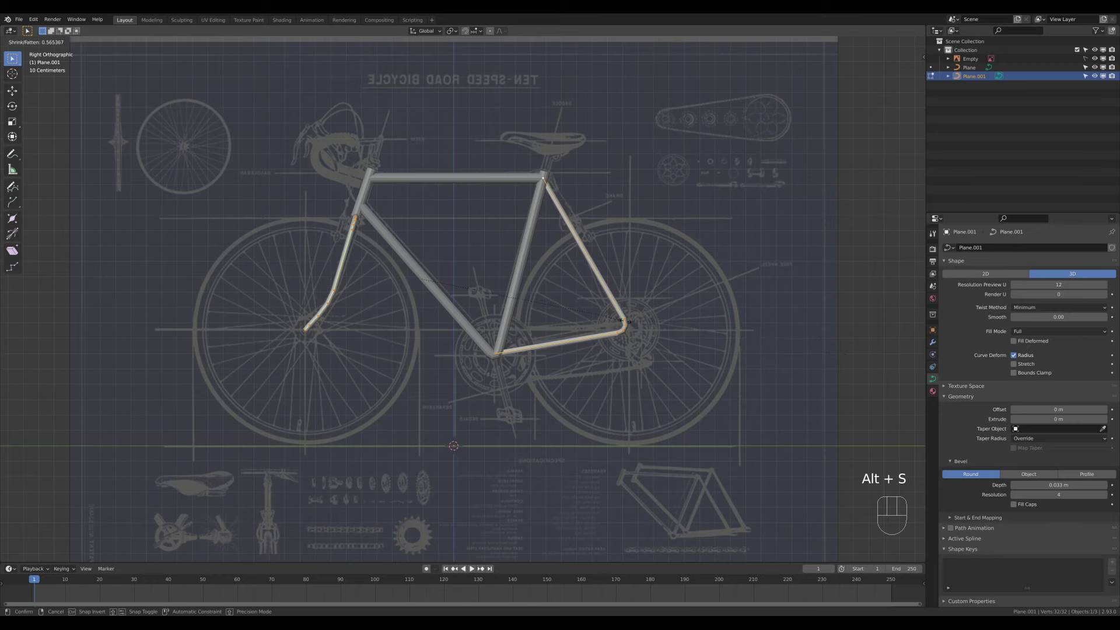
click(742, 340)
- Select only the rear stays' control points, turn on X-ray, and shrink their radius to about 0.66
drag(429, 118, 700, 424)
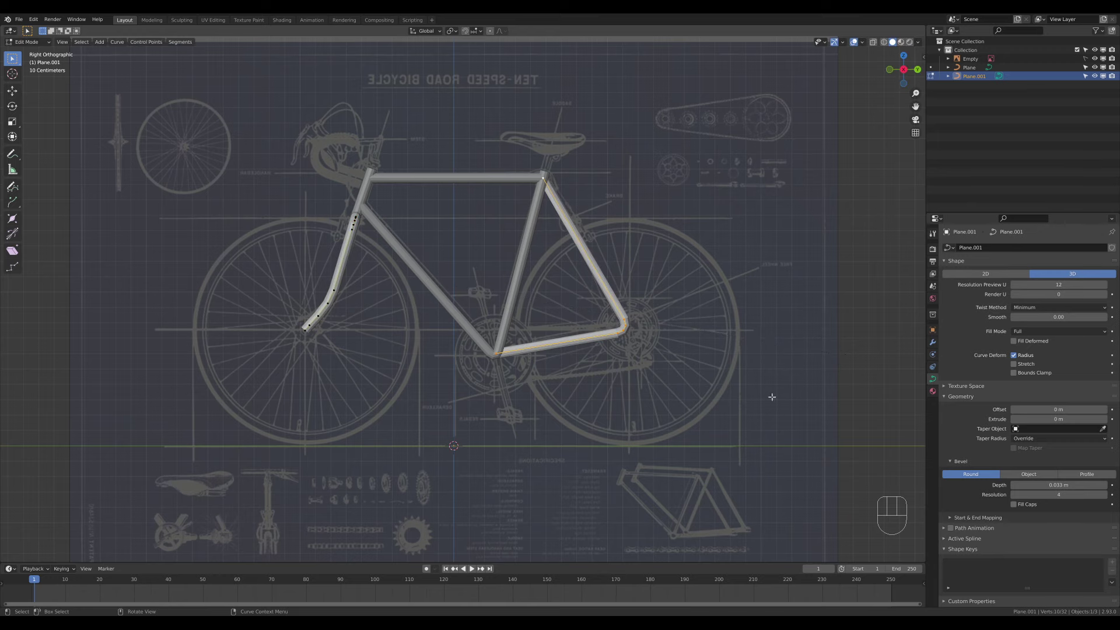
key(z)
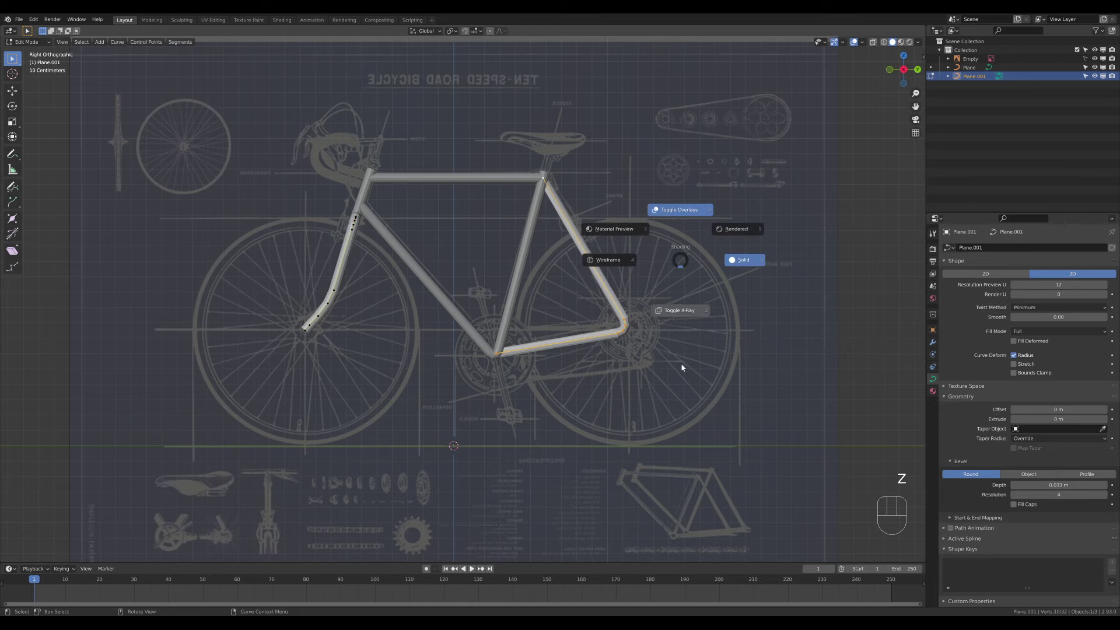
click(670, 255)
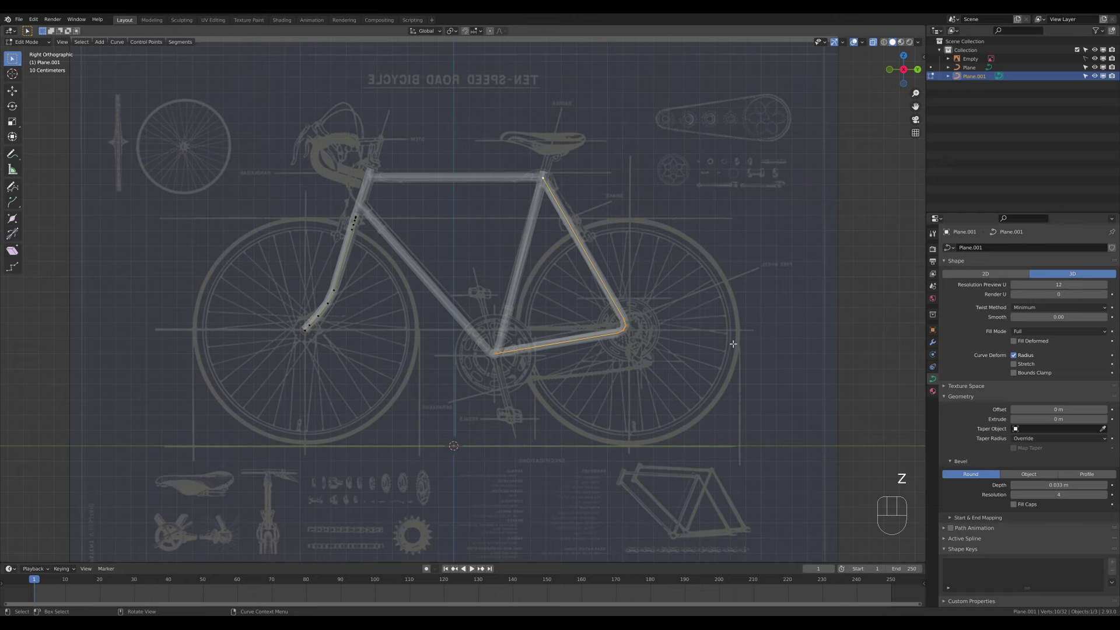
key(alt+s)
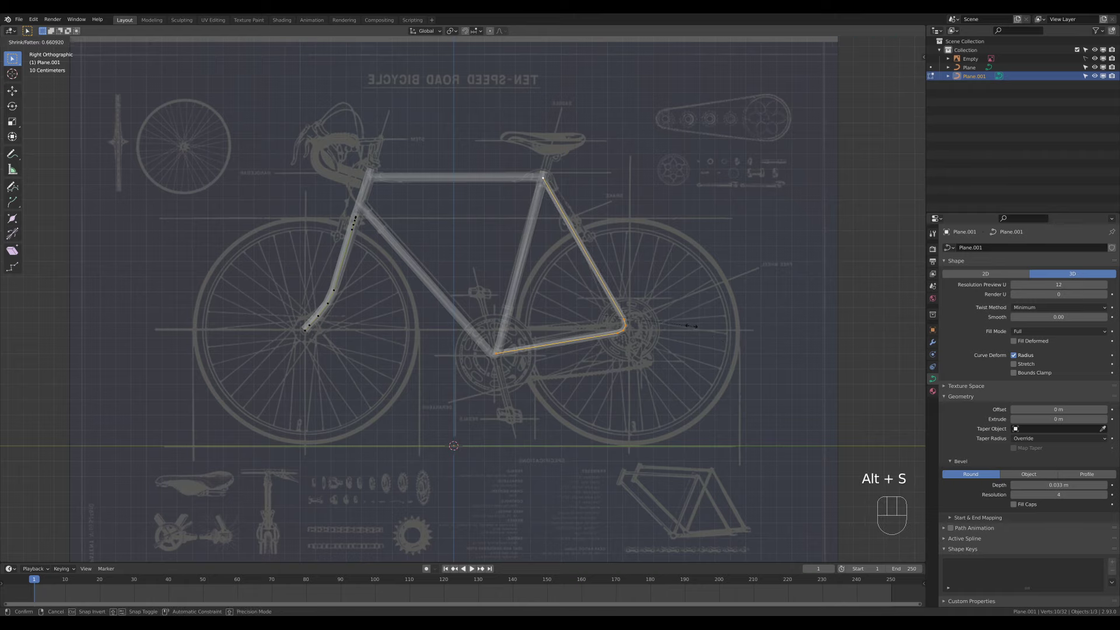
click(684, 325)
middle_drag(684, 325, 496, 246)
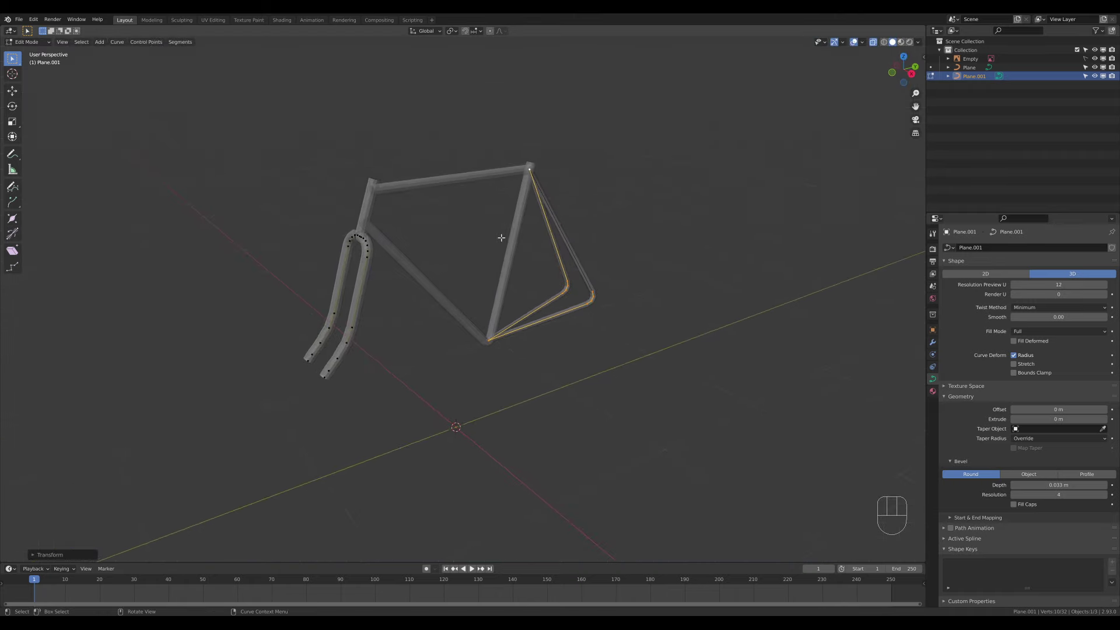
key(Tab)
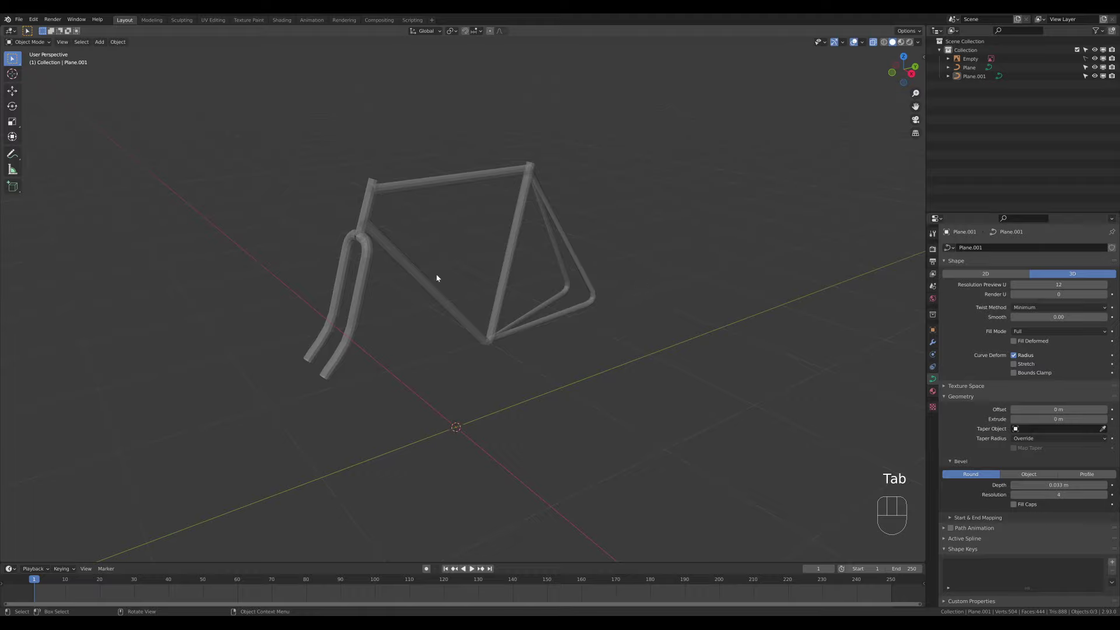
middle_drag(437, 278, 493, 271)
key(Tab)
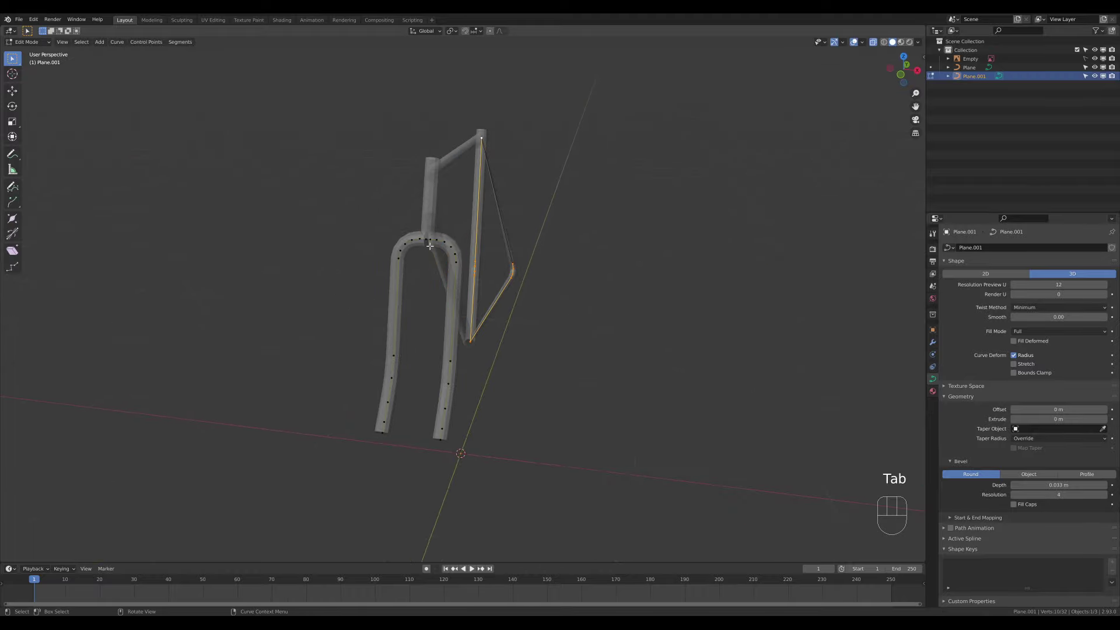
click(429, 243)
key(g)
key(x)
right_click(436, 265)
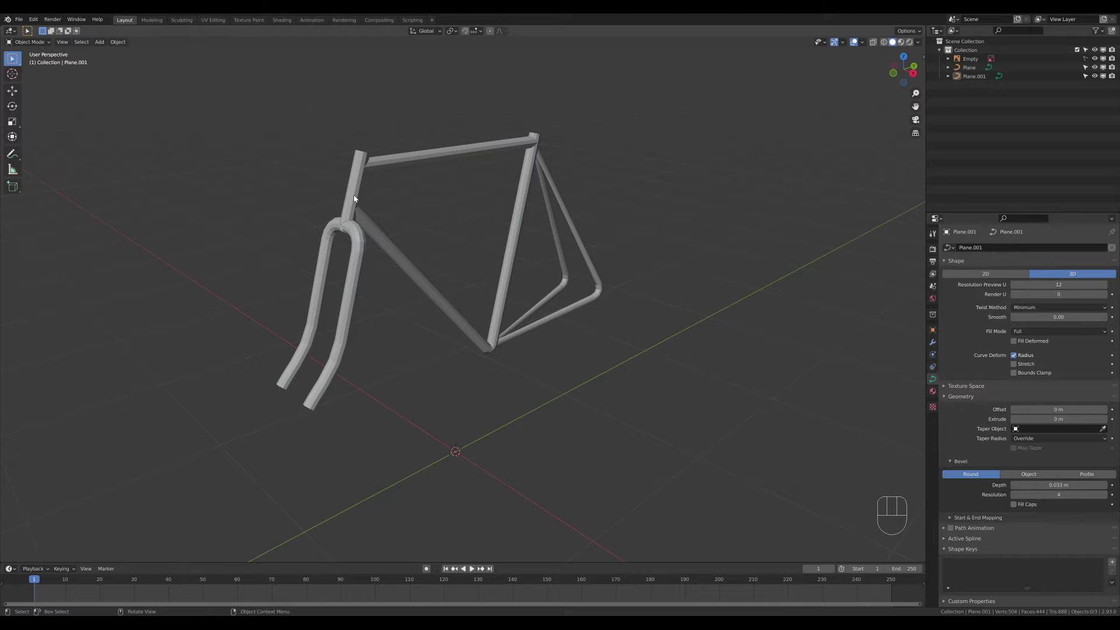
- Examine the main frame's tubes and their joints at the head tube and bottom bracket from several angles
click(354, 199)
middle_drag(535, 284, 504, 368)
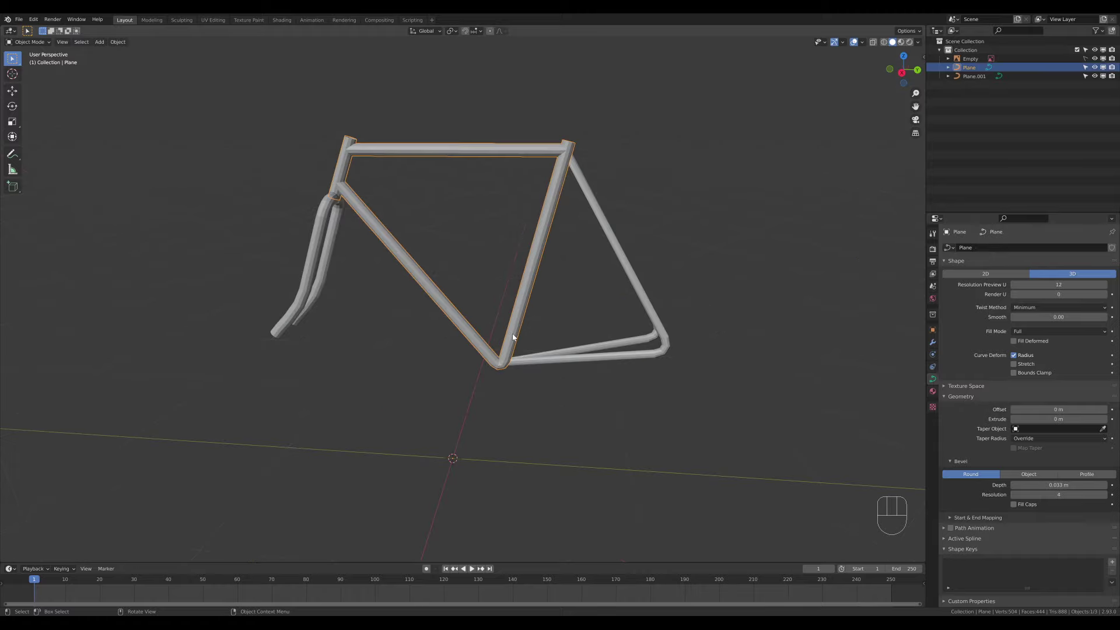
shift+middle_drag(350, 157, 415, 238)
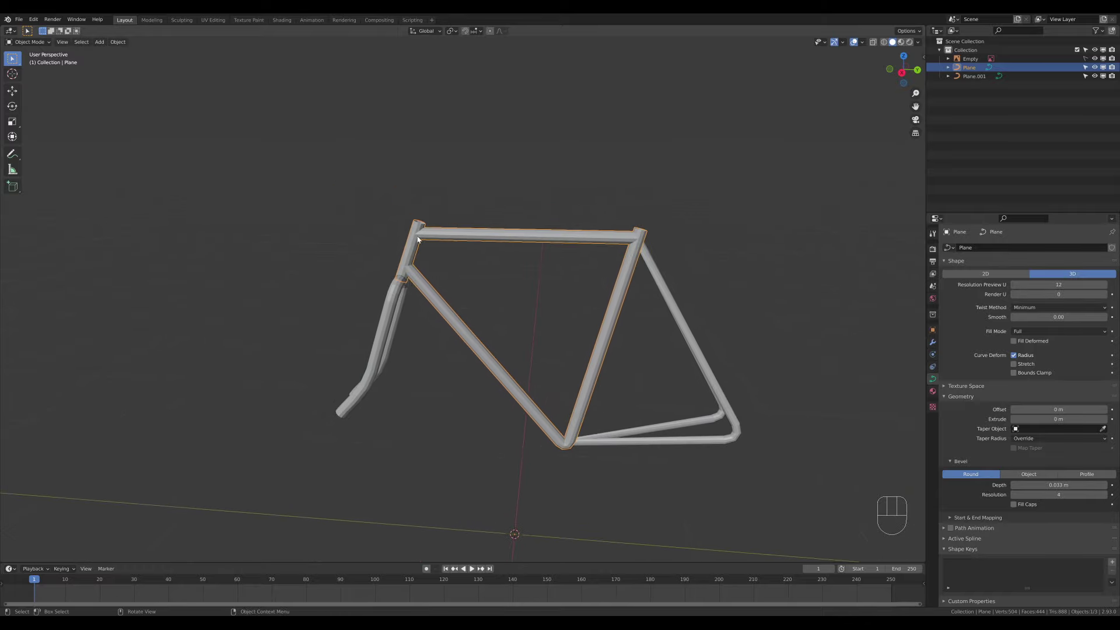
key(Tab)
key(Tab)
scroll(420, 239, up, 3)
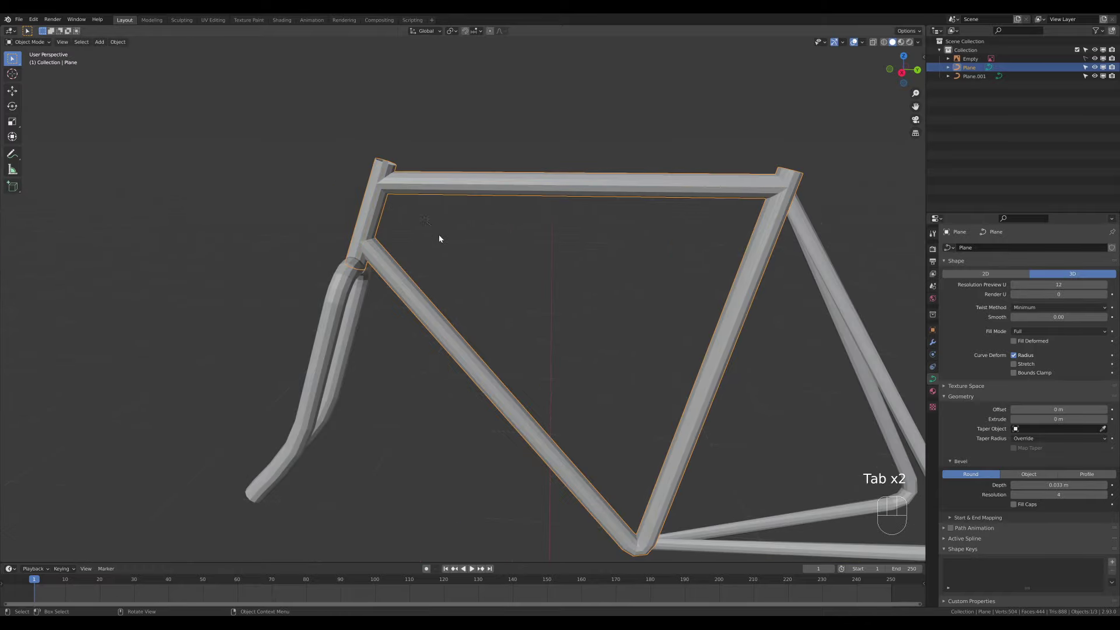
middle_drag(439, 238, 649, 253)
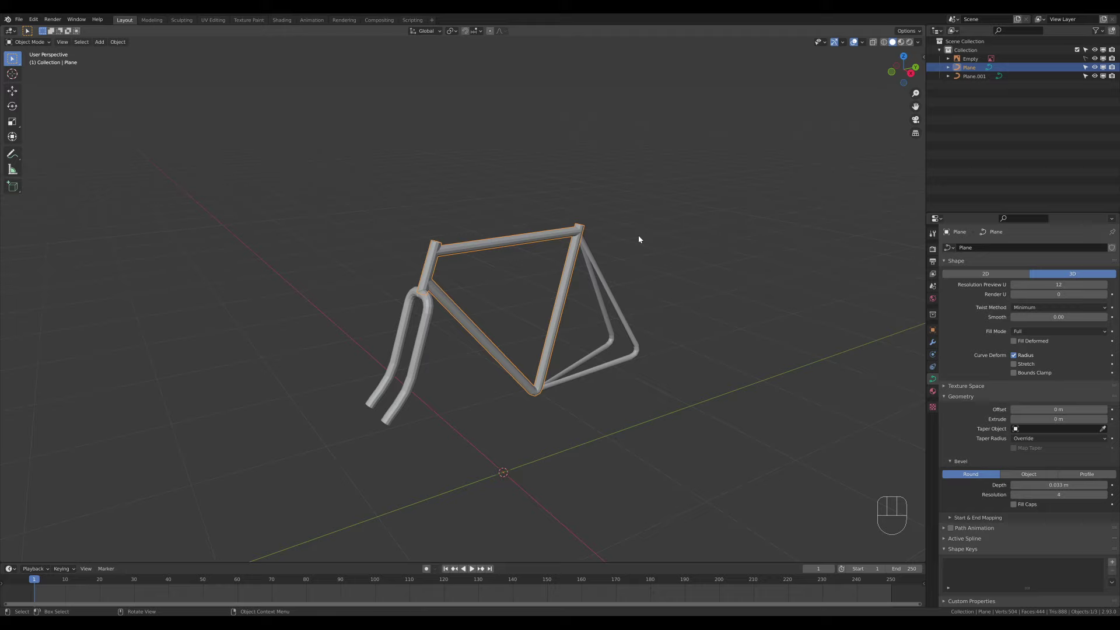
- Add a mesh circle with 32 vertices and a 1 m radius while in the right side view
key(KP_3)
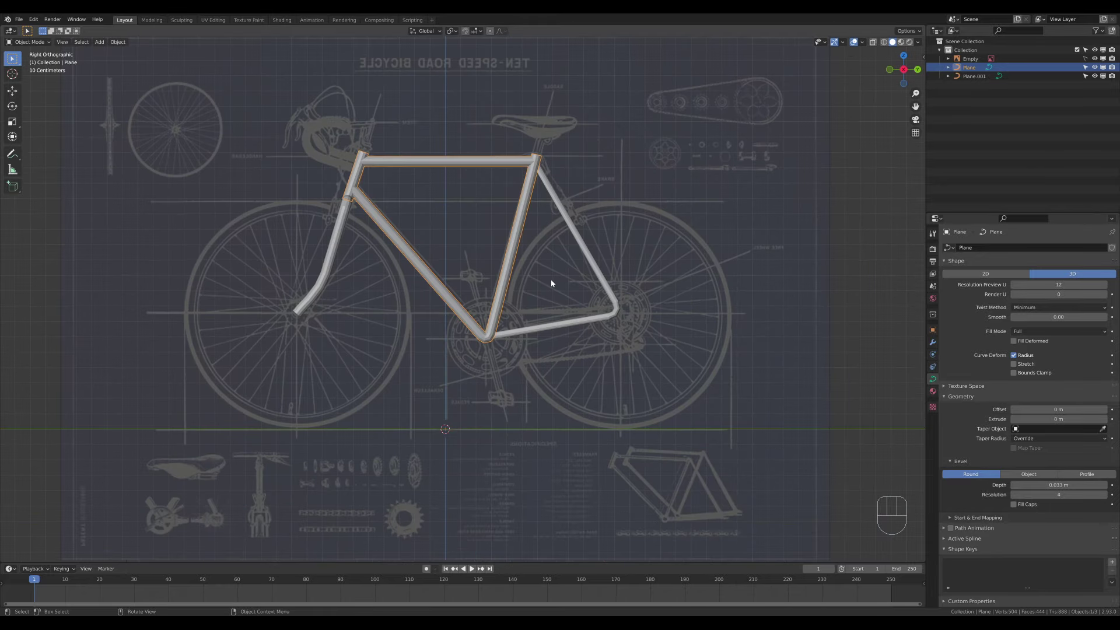
key(shift+a)
mouse_move(541, 275)
click(596, 292)
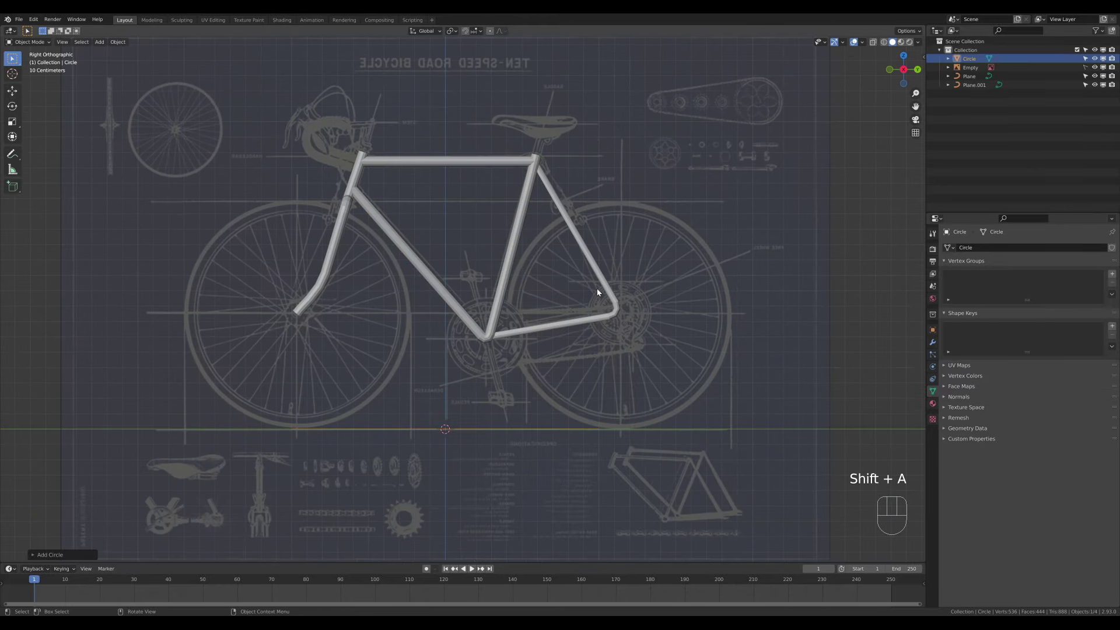
click(50, 554)
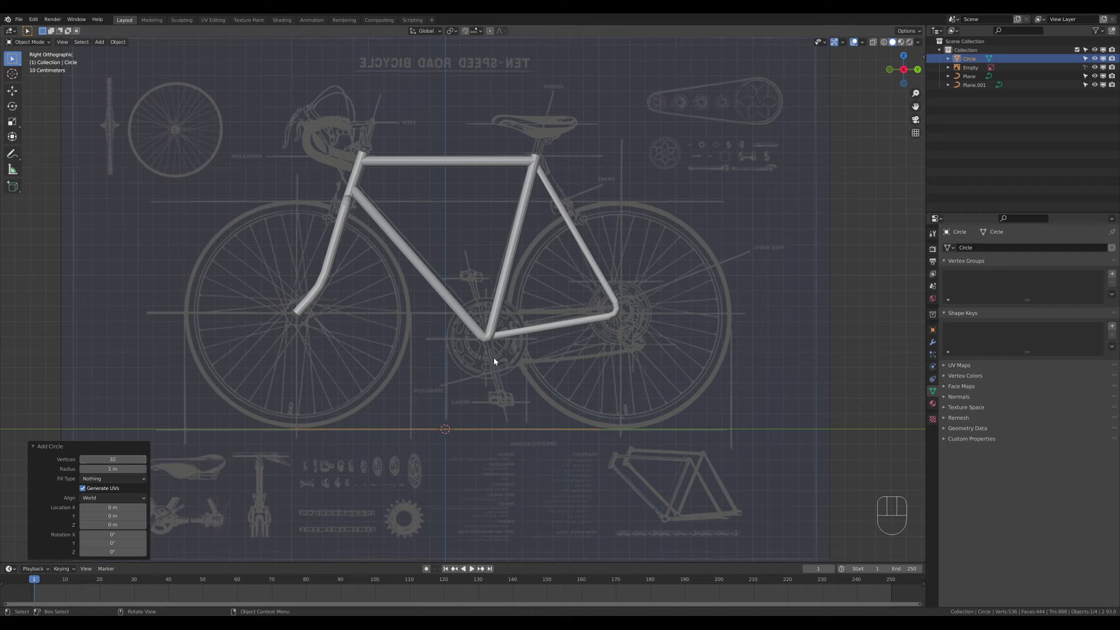
- Rotate the circle's vertices 90° about the Y axis so that it stands upright facing the side view
key(Tab)
key(r)
key(y)
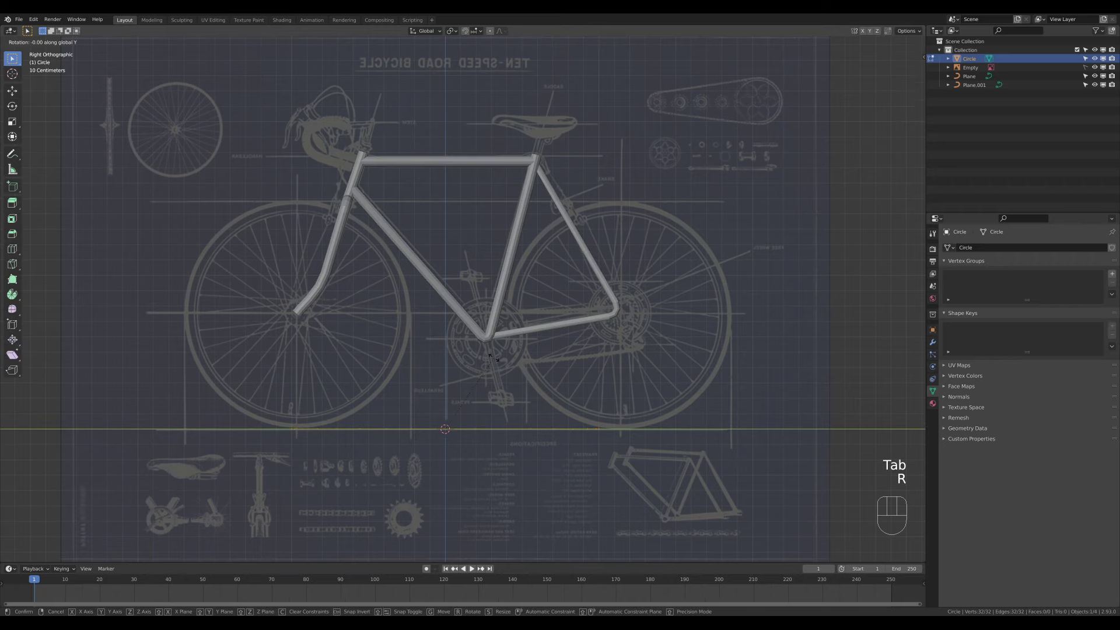
key(9)
key(0)
key(Return)
key(Tab)
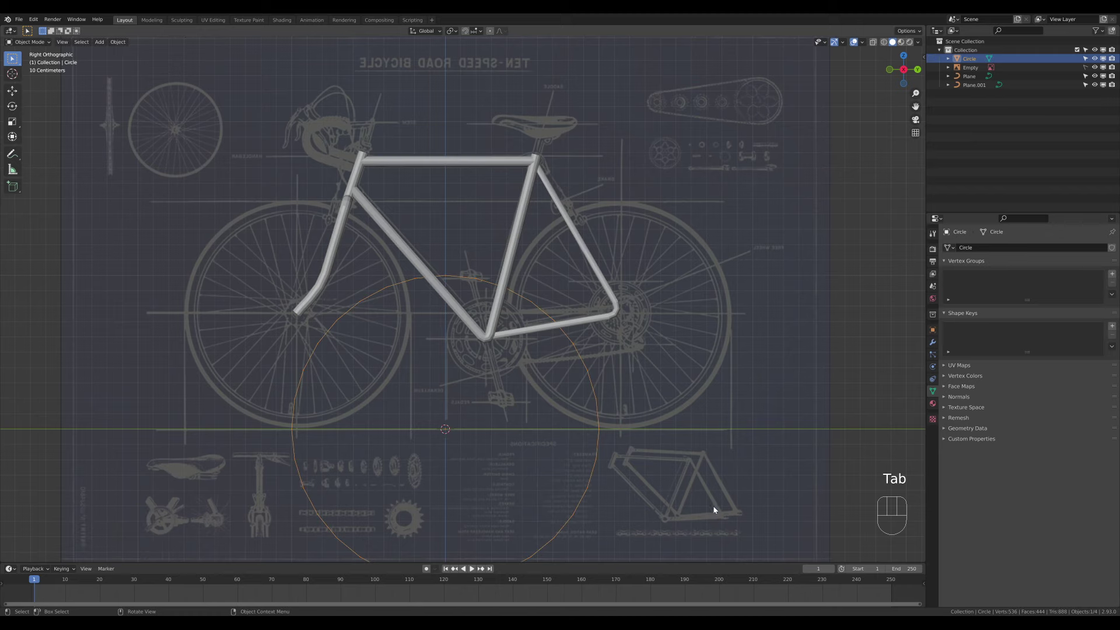
- Move the circle about -0.968 m in Y and 0.750 m in Z onto the front hub, and scale its vertices to 0.75
key(g)
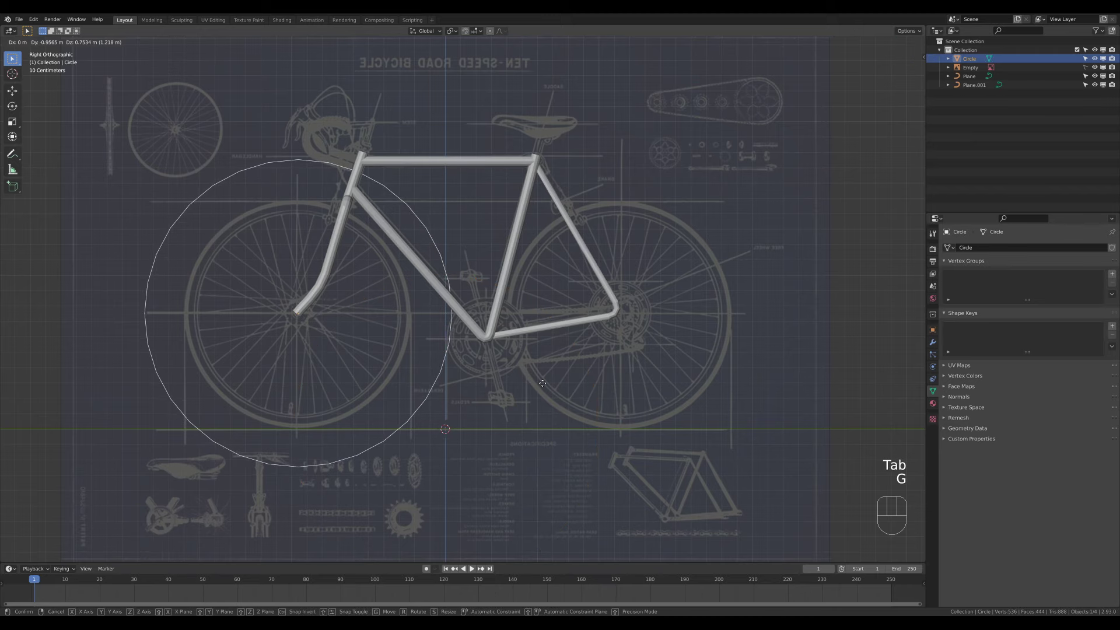
click(533, 386)
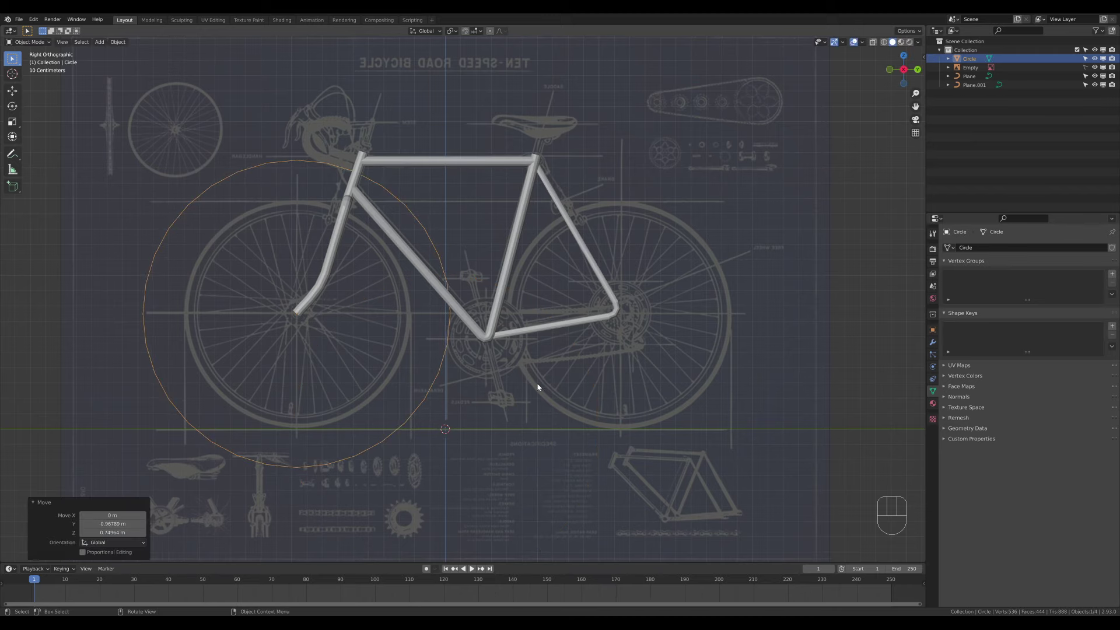
key(Tab)
key(s)
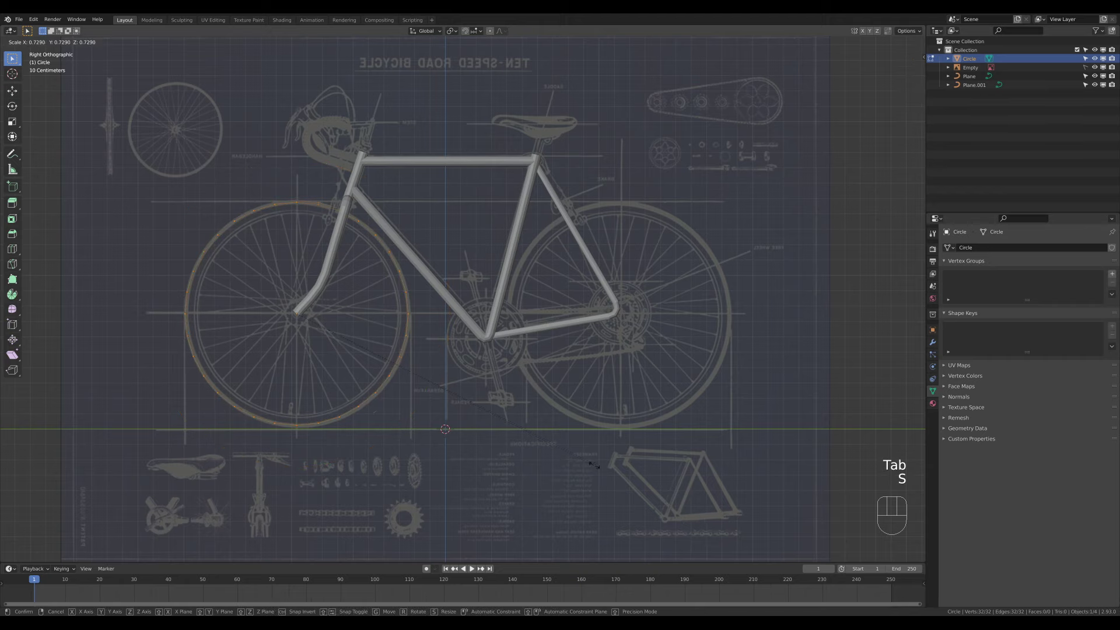
click(607, 466)
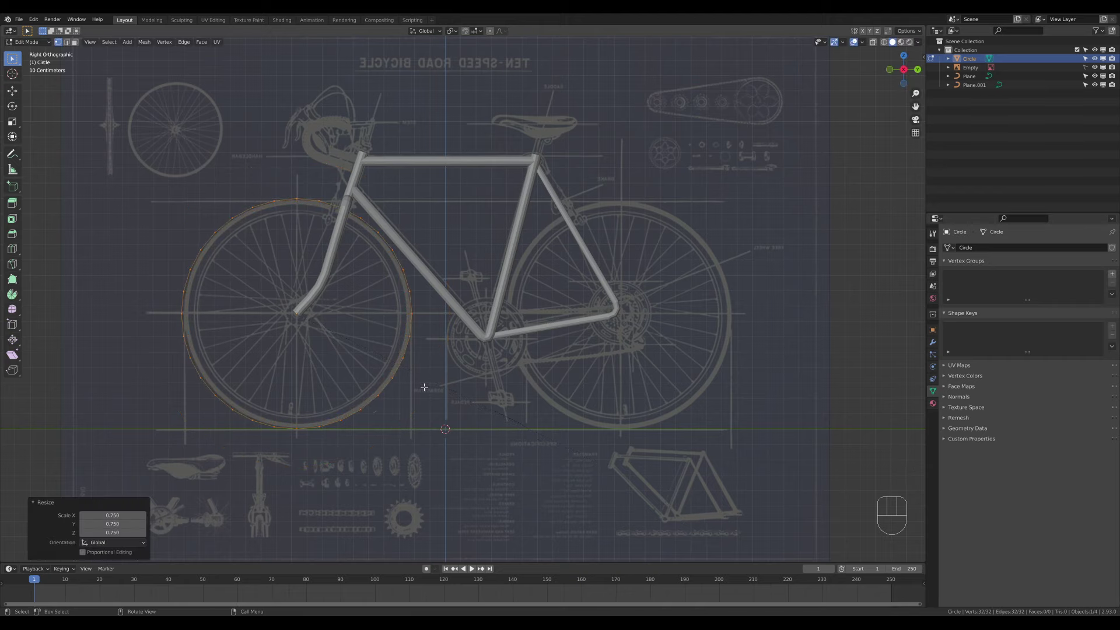
- Move the wheel circle about 0.034 m along the X axis, off the bicycle's centre plane
middle_drag(405, 376, 494, 387)
key(g)
key(x)
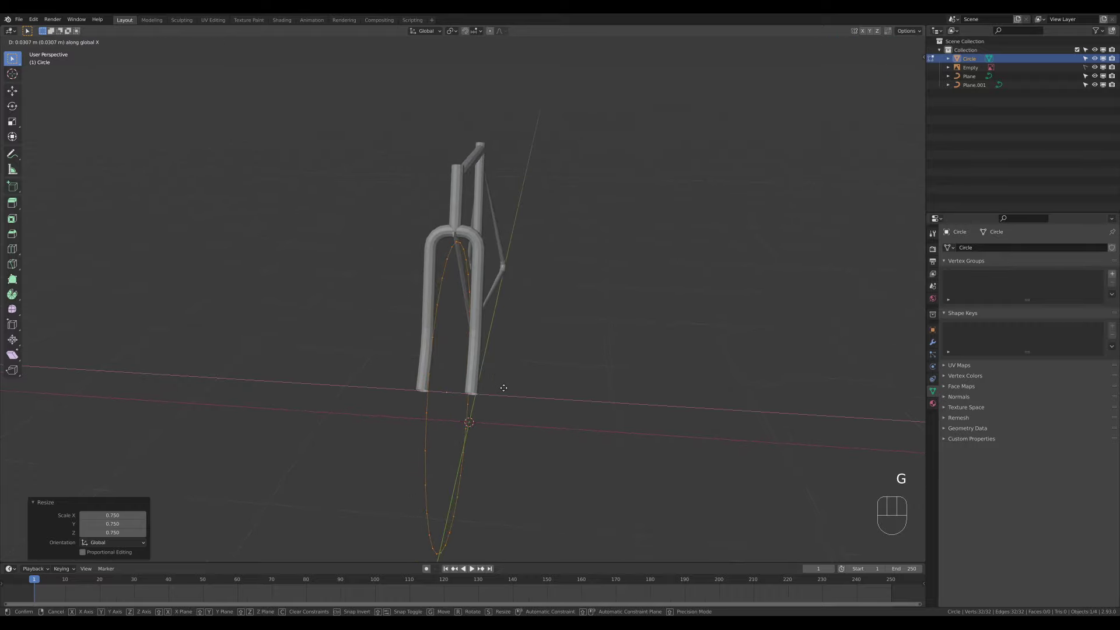
click(504, 387)
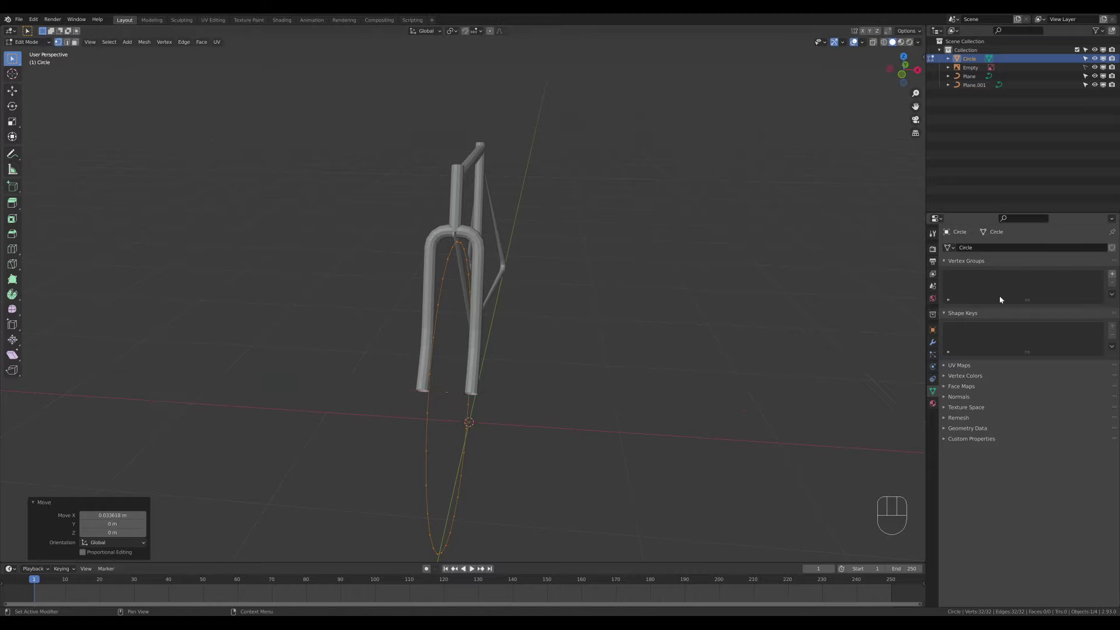
- Add a Mirror modifier on the X axis to the circle with Clipping enabled
click(932, 342)
click(977, 247)
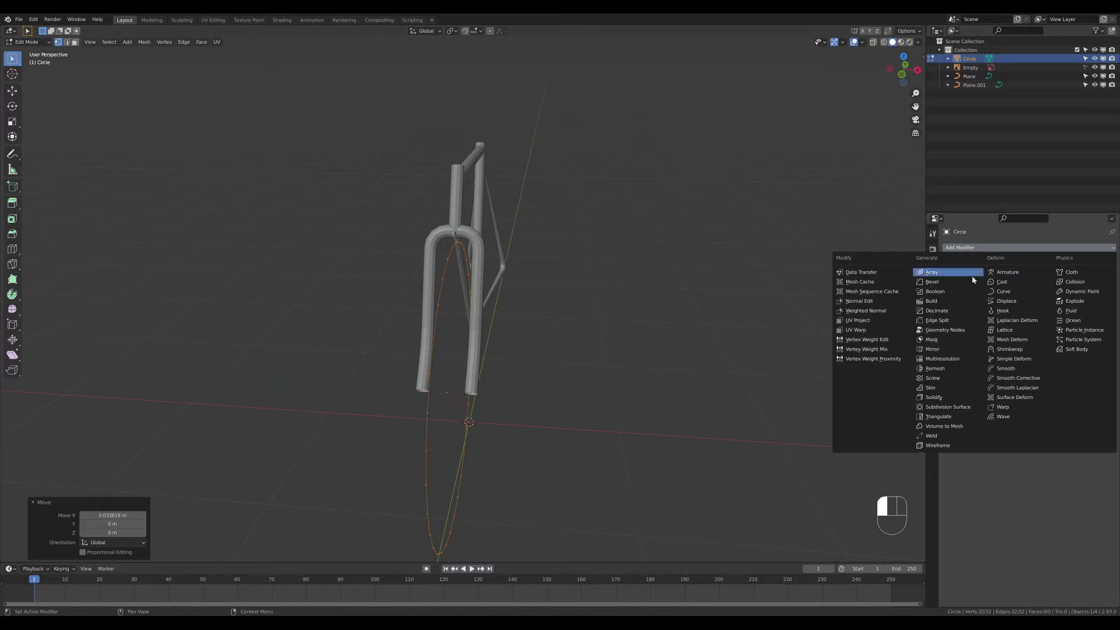
click(945, 348)
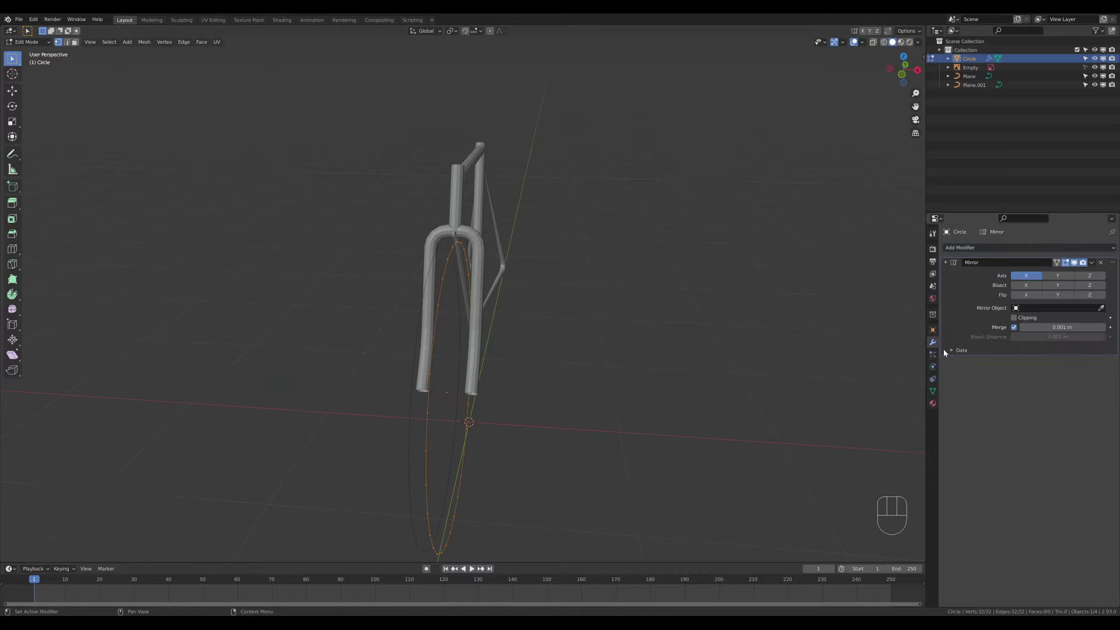
click(1015, 318)
- Extrude the circle along X until it clips to the mirror plane, forming the tyre's tread band
key(e)
key(x)
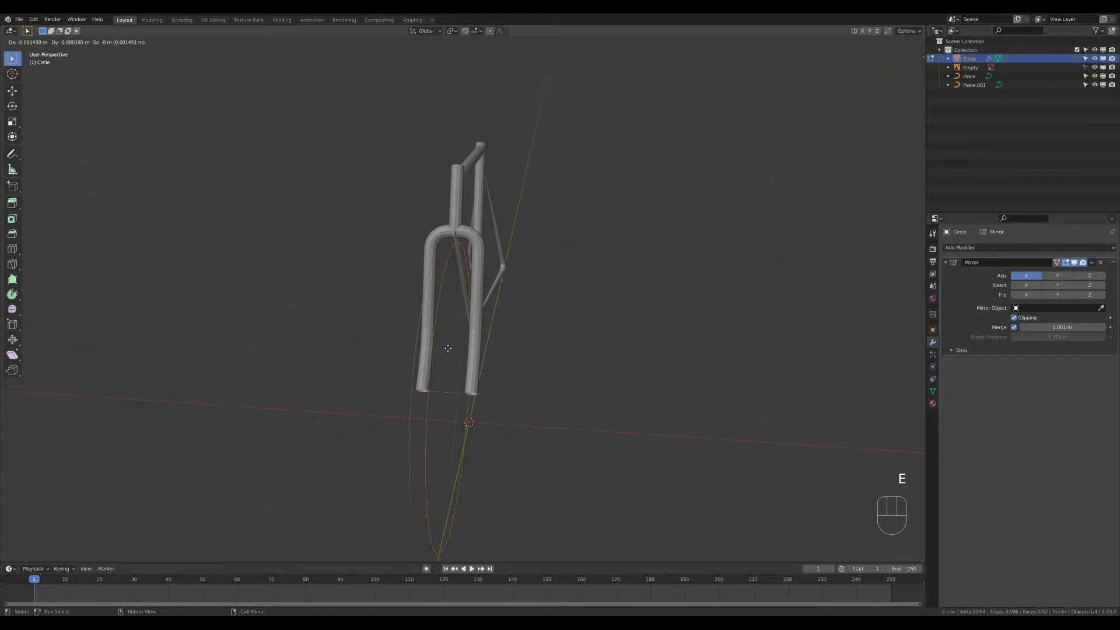
click(233, 321)
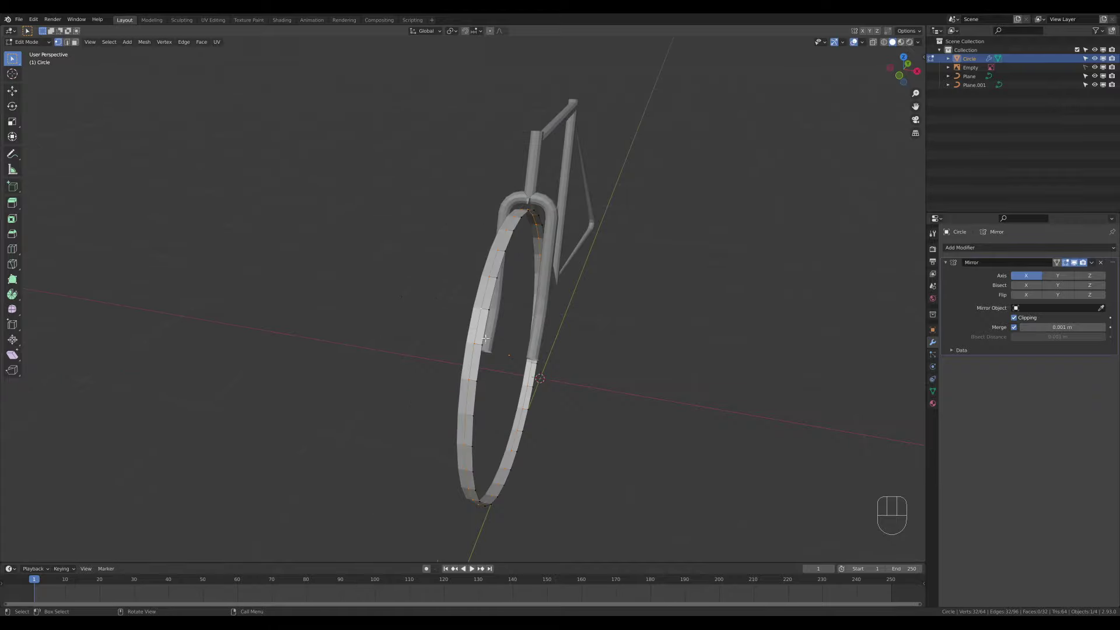
- Fill the tread band's outer side edge loop with a face and return to the right side view
alt+click(483, 342)
middle_drag(483, 343, 651, 380)
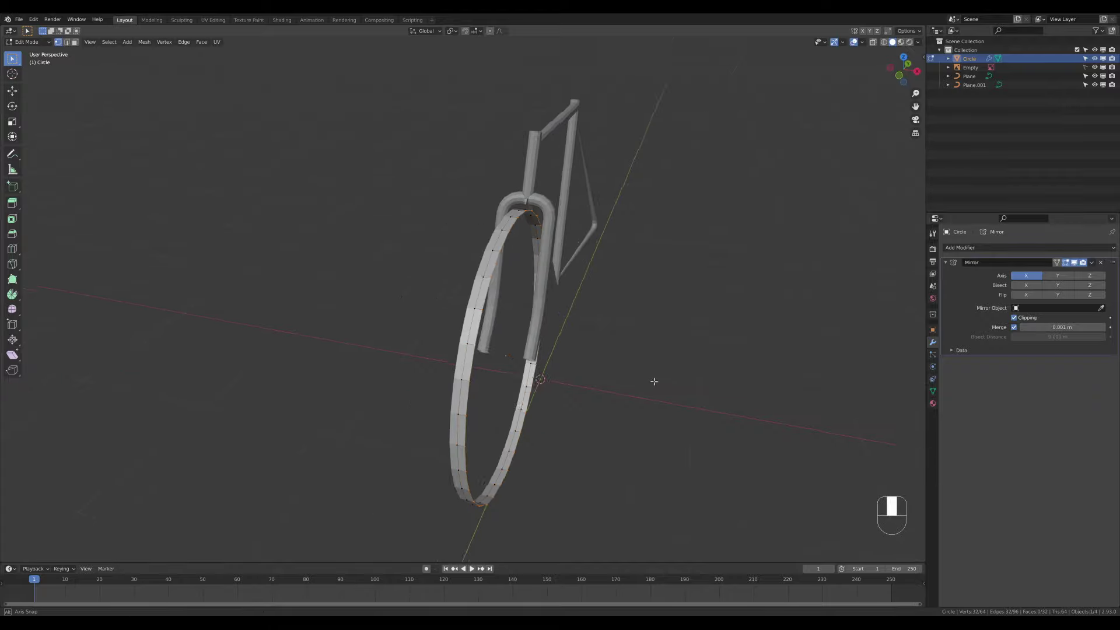
key(f)
key(KP_3)
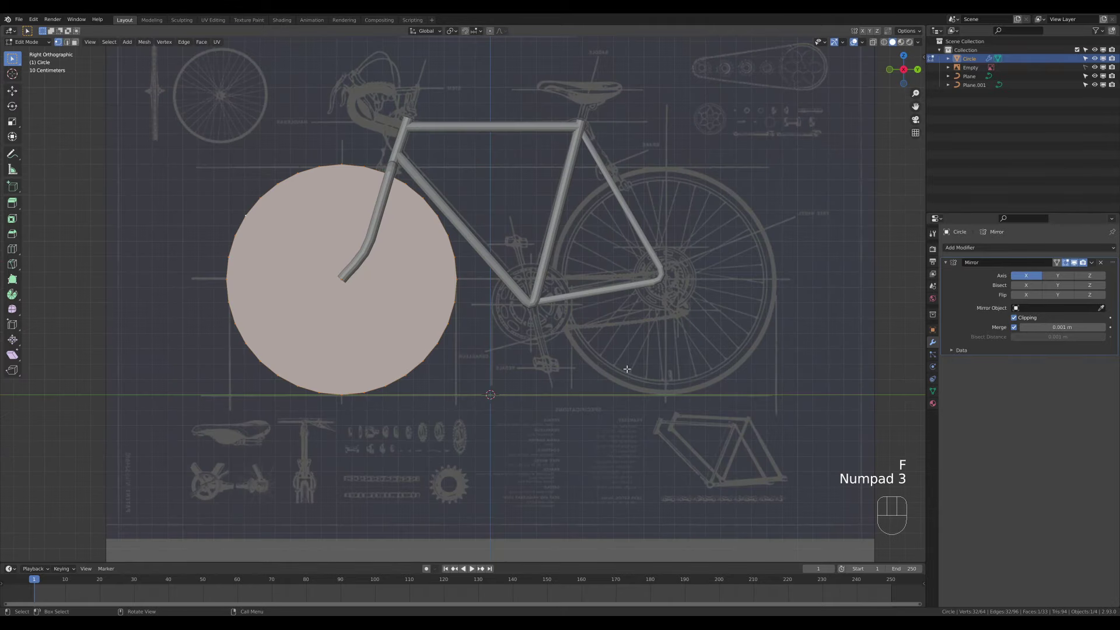
- Turn on X-ray and inset the wheel's side face about 0.062 m to the tyre's inner edge on the blueprint
key(z)
click(582, 313)
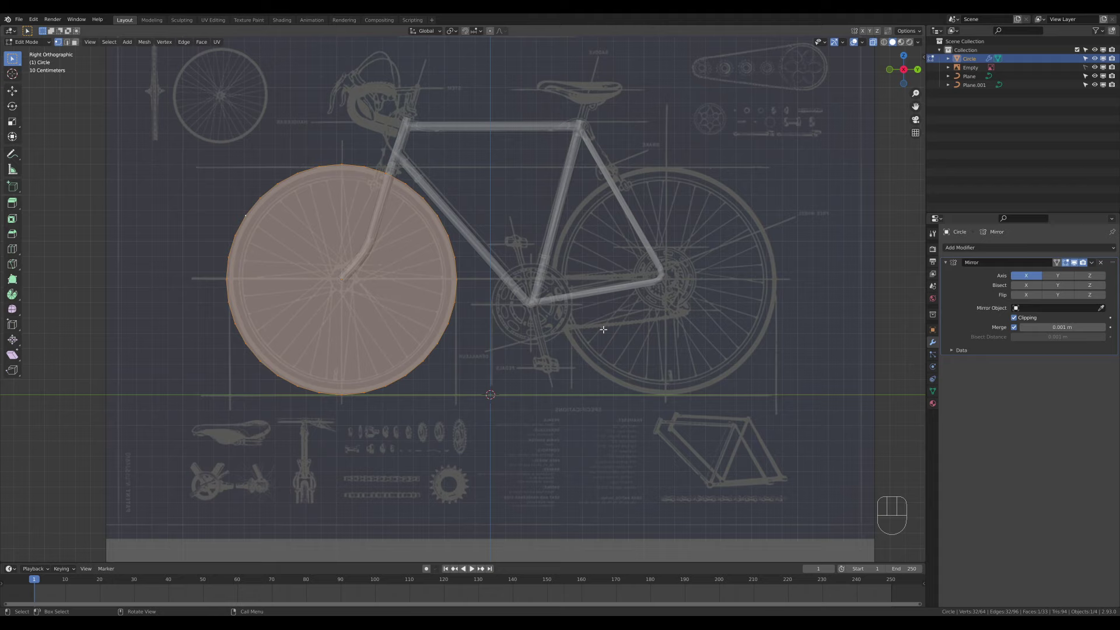
click(874, 42)
click(874, 43)
click(873, 42)
click(873, 43)
key(i)
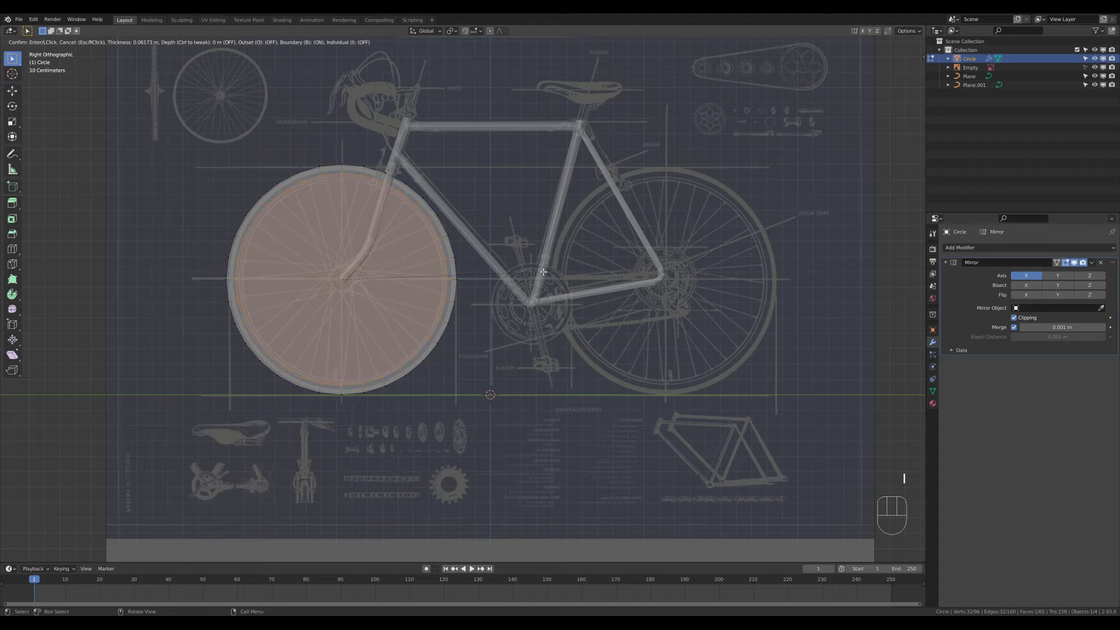
click(543, 271)
- Extrude the inset side face about 0.012 m inward, and inset it another 0.031 m to the rim's inner edge
middle_drag(495, 285, 559, 305)
key(e)
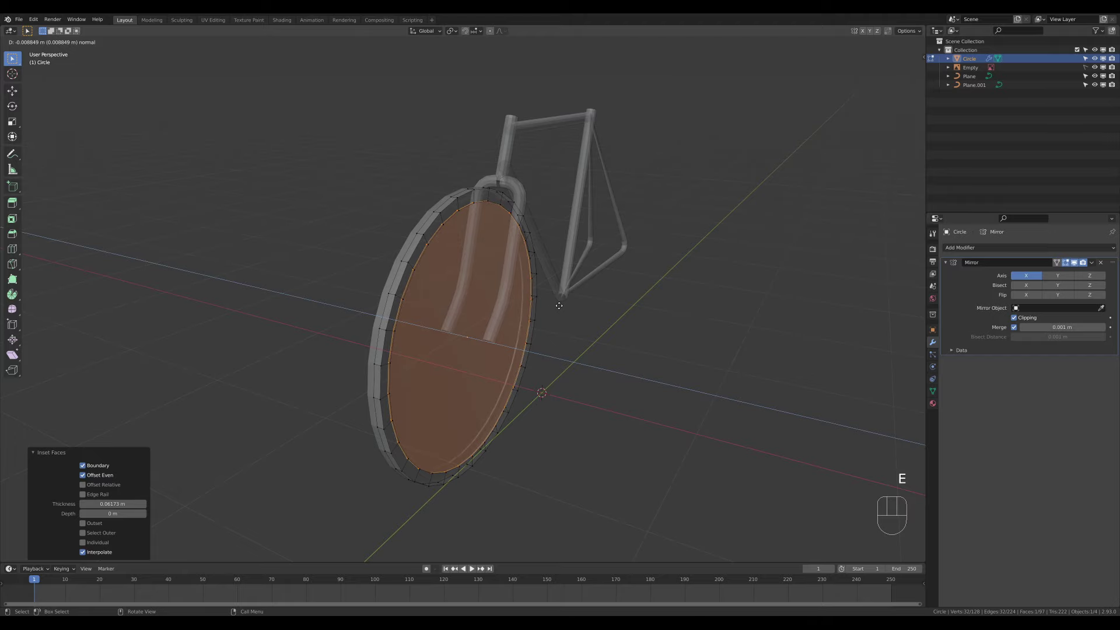
click(559, 304)
key(KP_3)
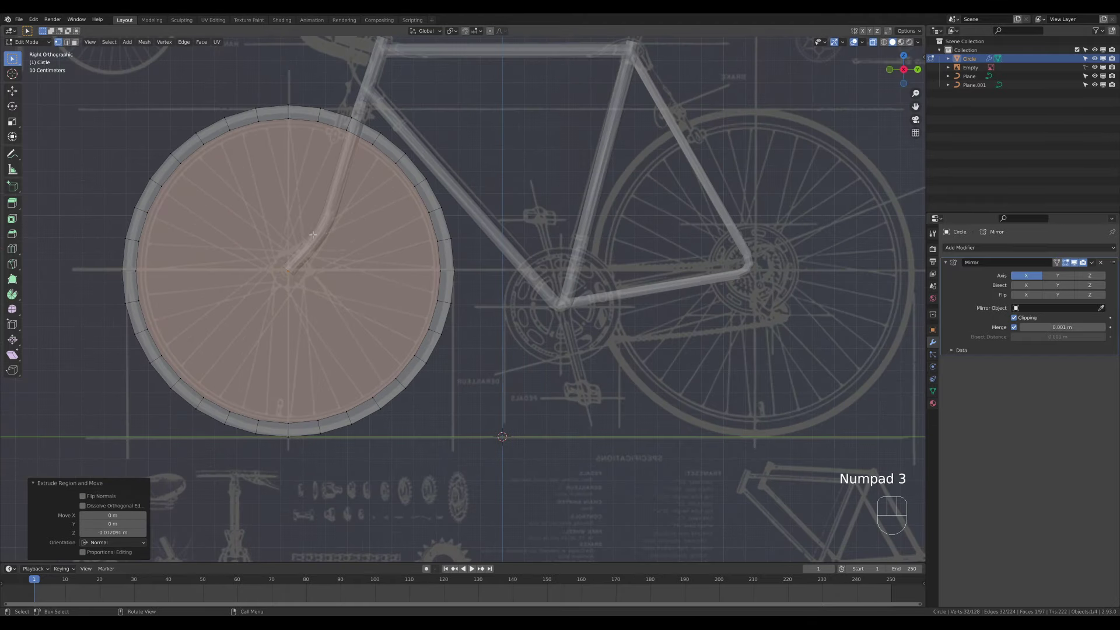
key(i)
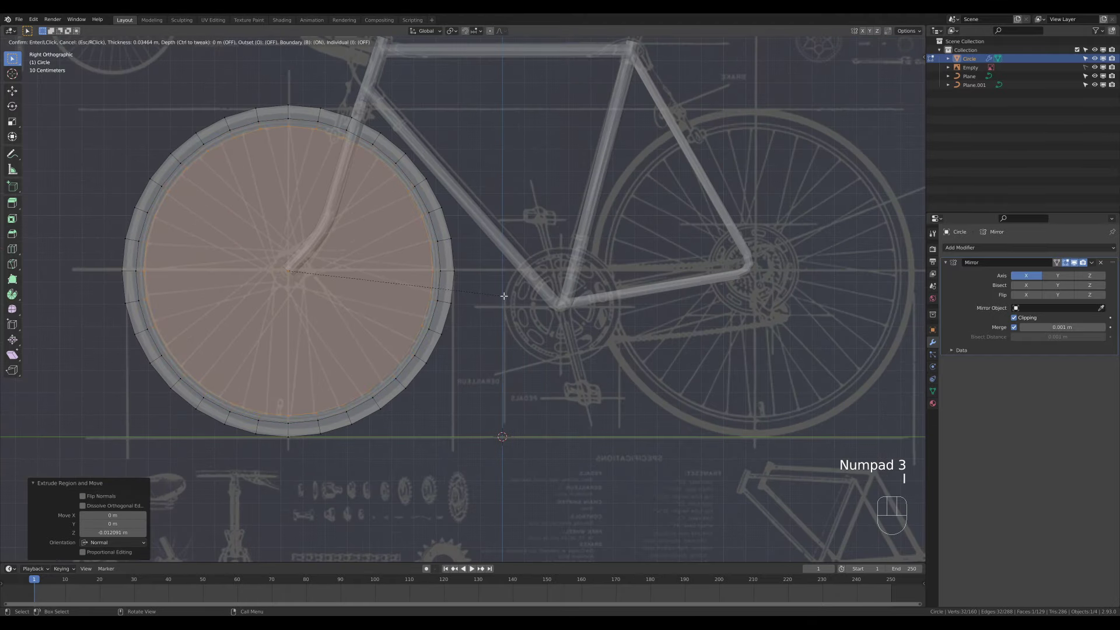
click(505, 296)
- Delete the face filling the wheel's middle, and extrude the rim's open inner edge loop along X to the mirror plane
middle_drag(505, 295, 519, 365)
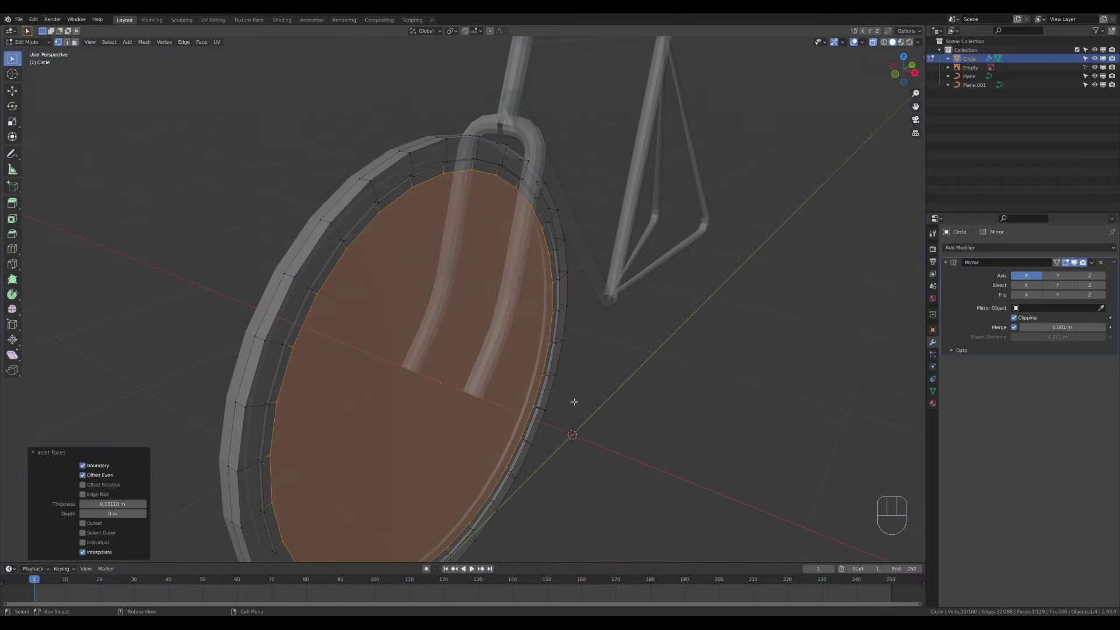
key(x)
click(555, 418)
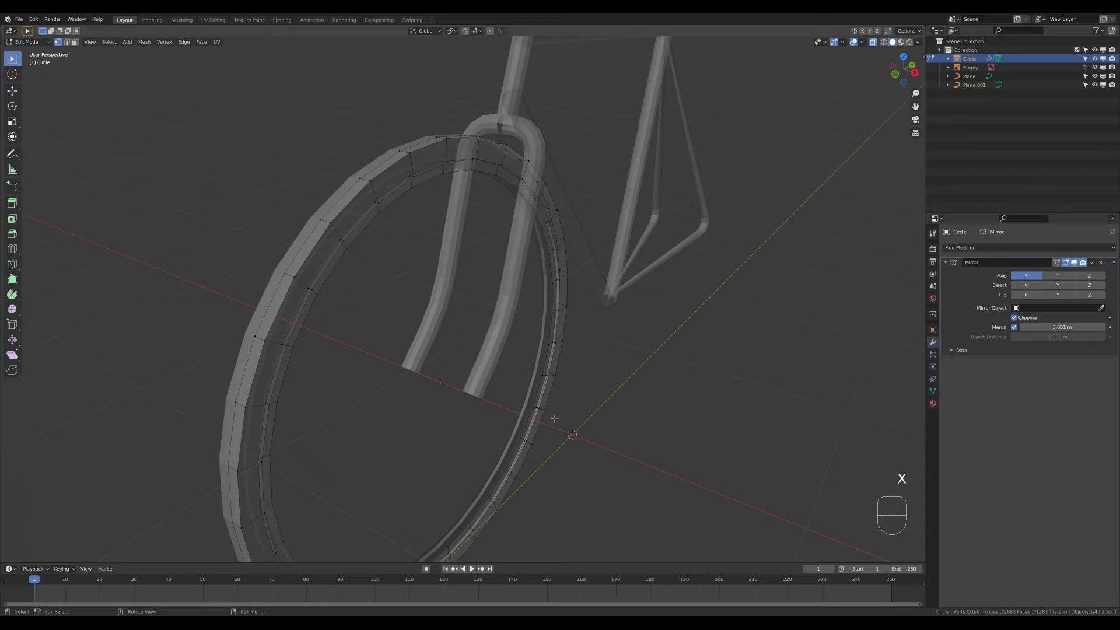
alt+click(557, 383)
key(e)
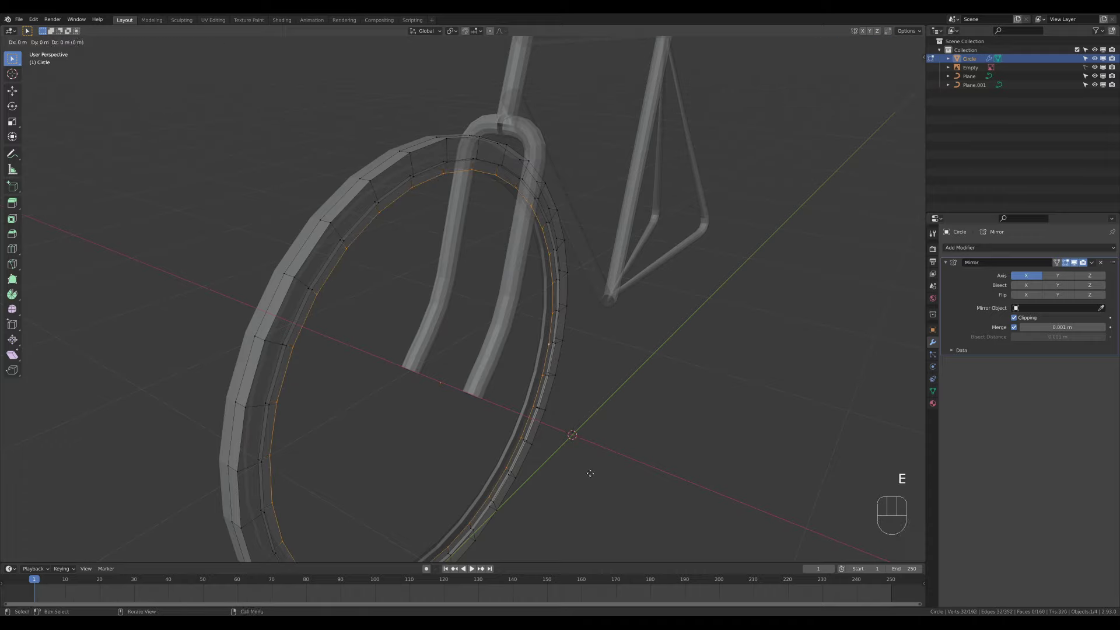
key(x)
click(344, 397)
middle_drag(598, 326, 535, 325)
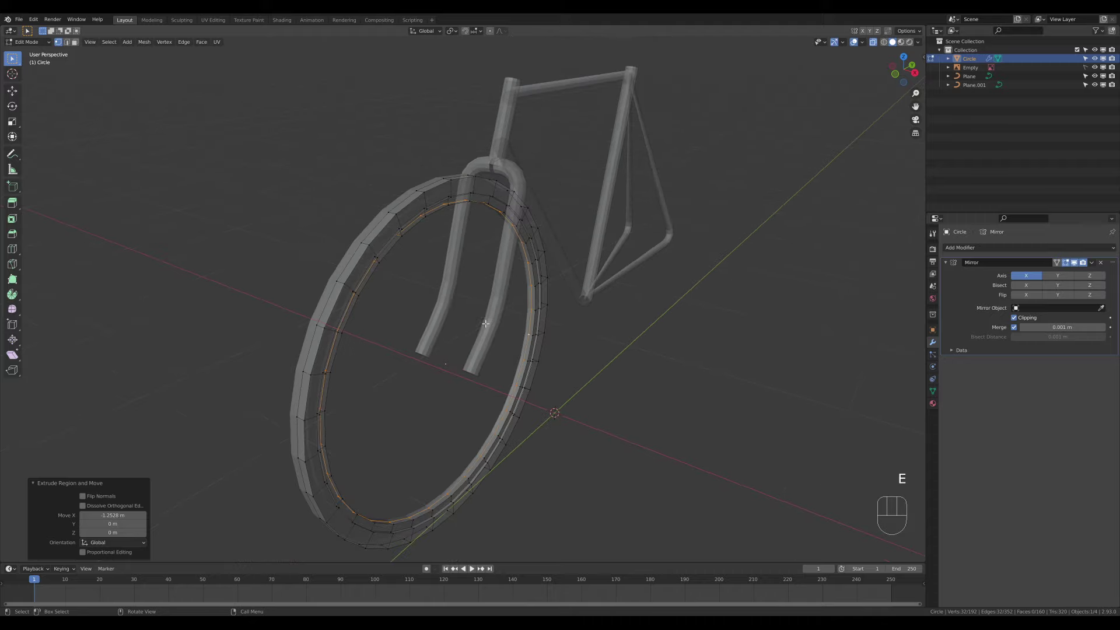
- Bevel the tyre's outer side edge loop with a 0.023 m width and 3 segments
alt+click(351, 275)
middle_drag(513, 367, 391, 280)
key(ctrl+b)
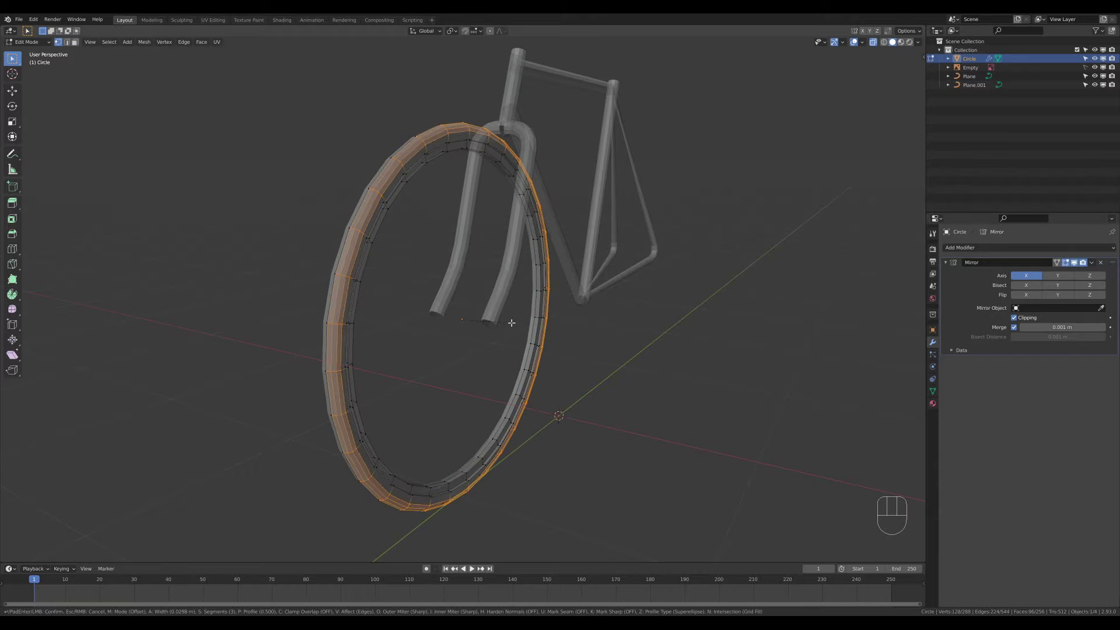
click(464, 325)
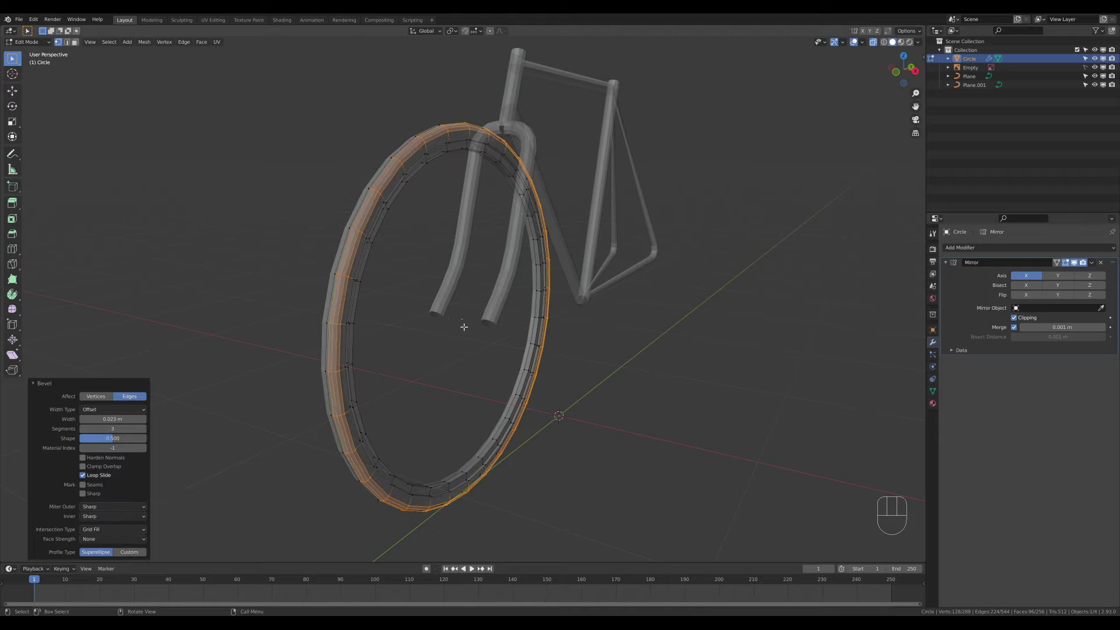
- Turn off X-ray and bevel the rim's inner edge loop about 0.006 m with a single segment
alt+click(510, 417)
shift+middle_drag(510, 417, 523, 385)
scroll(523, 385, up, 3)
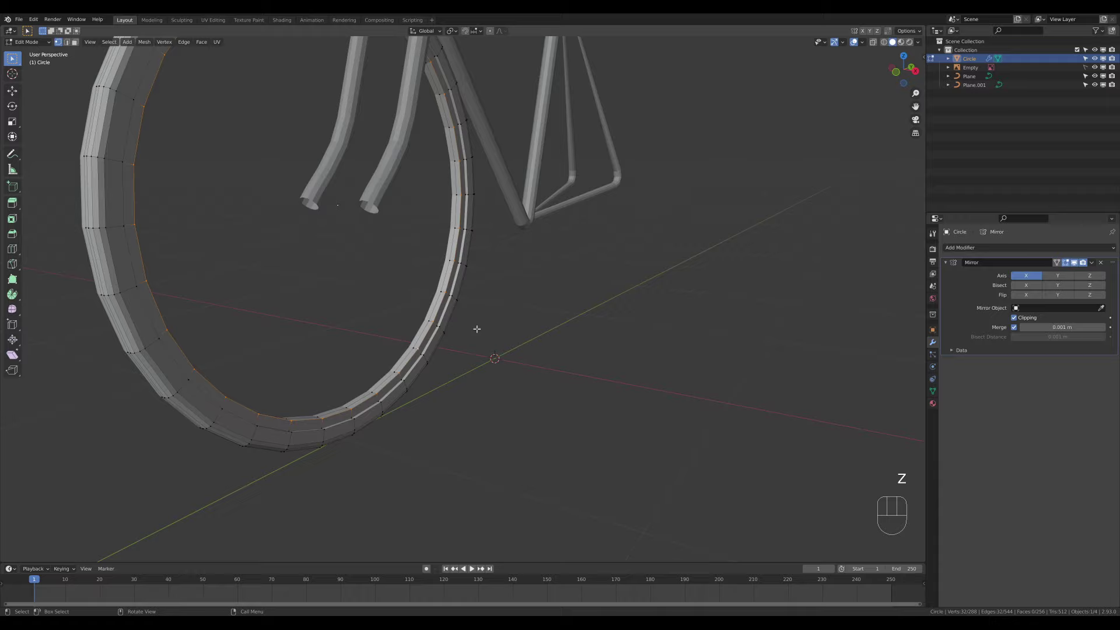
key(ctrl+b)
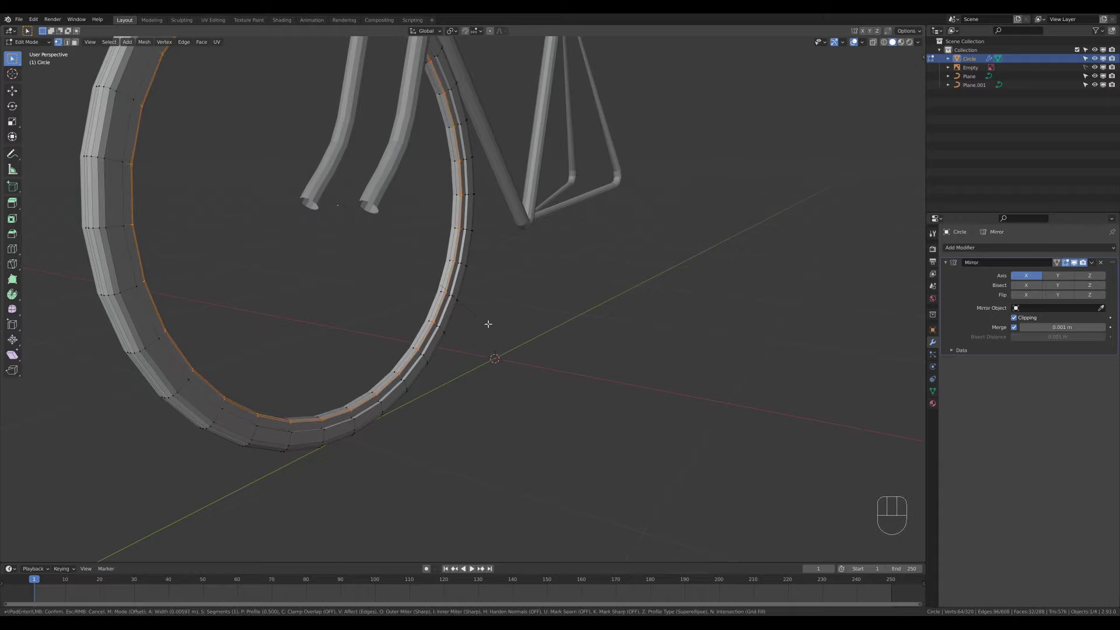
click(488, 325)
- Switch to Object Mode and snap the 3D cursor to the selected wheel's origin at the front hub
middle_drag(488, 325, 502, 182)
scroll(500, 195, down, 3)
key(Tab)
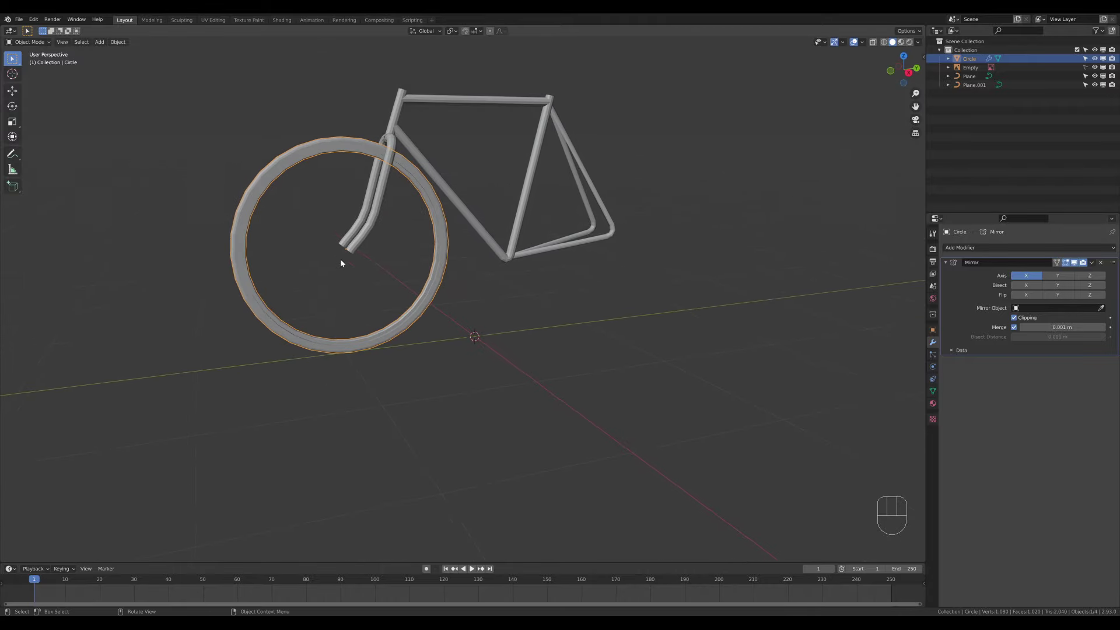
key(KP_3)
key(shift+s)
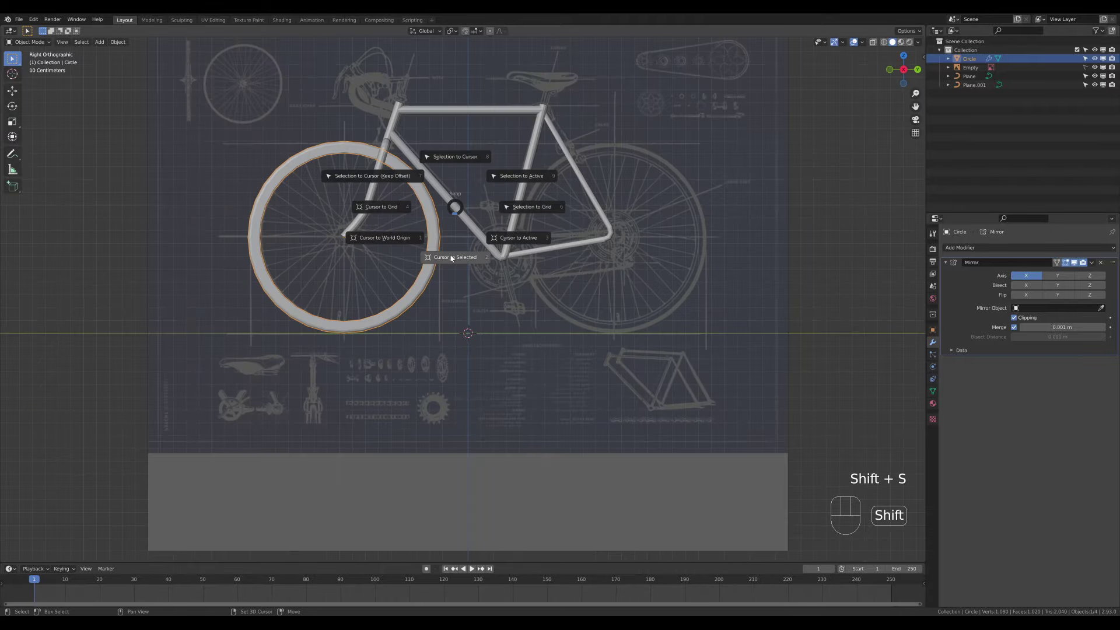
click(444, 279)
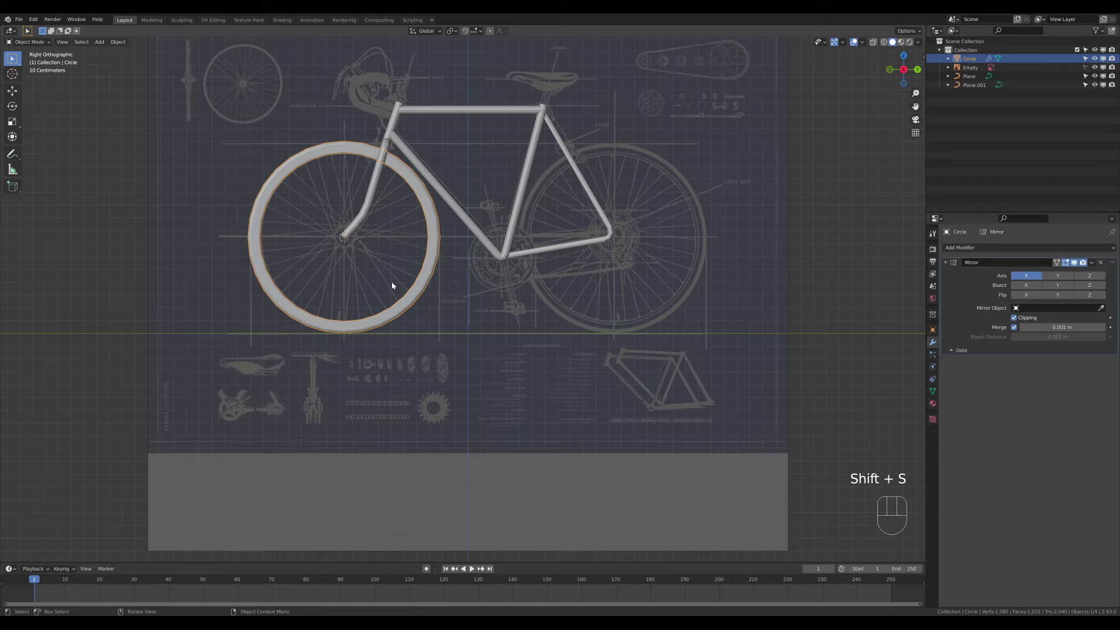
- Add a mesh cylinder with 16 vertices at the front hub
middle_drag(392, 286, 475, 303)
key(shift+a)
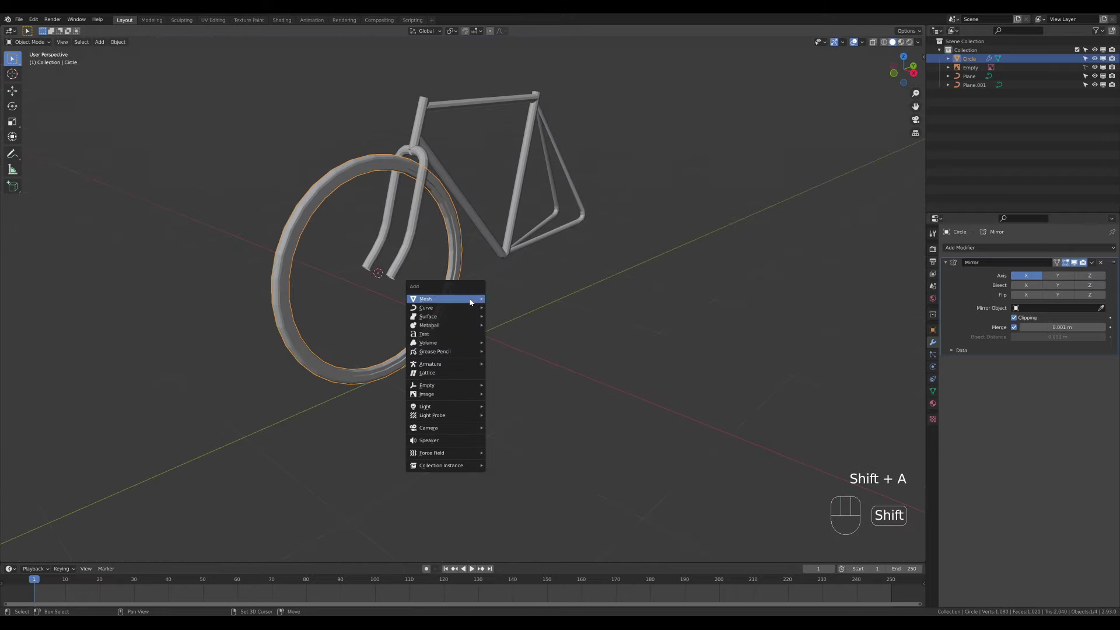
mouse_move(475, 298)
click(518, 342)
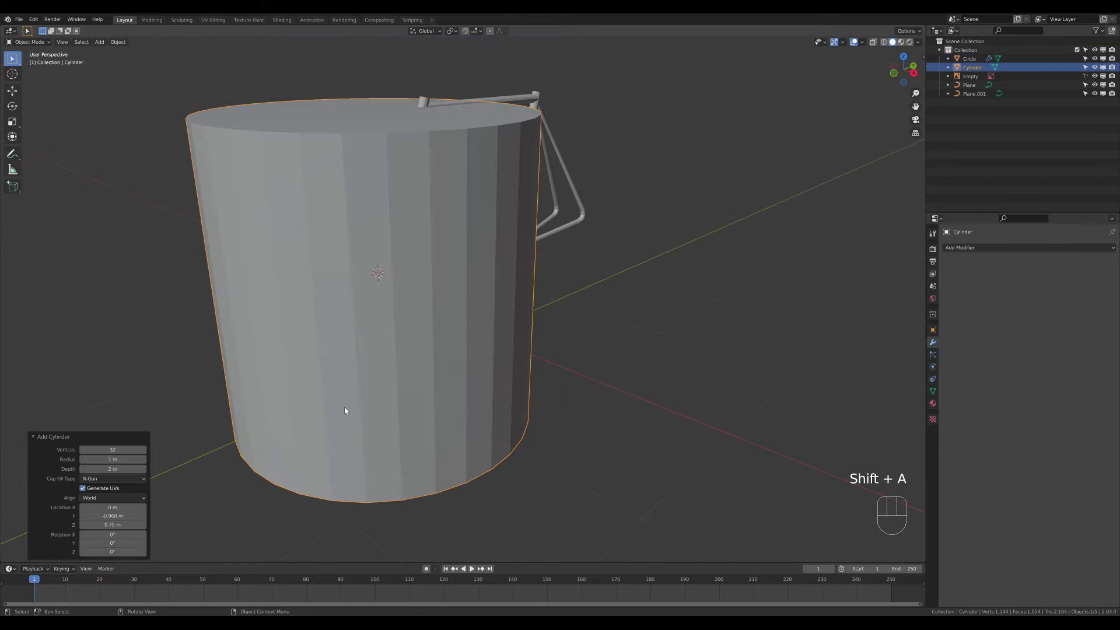
click(123, 450)
text(16)
key(Return)
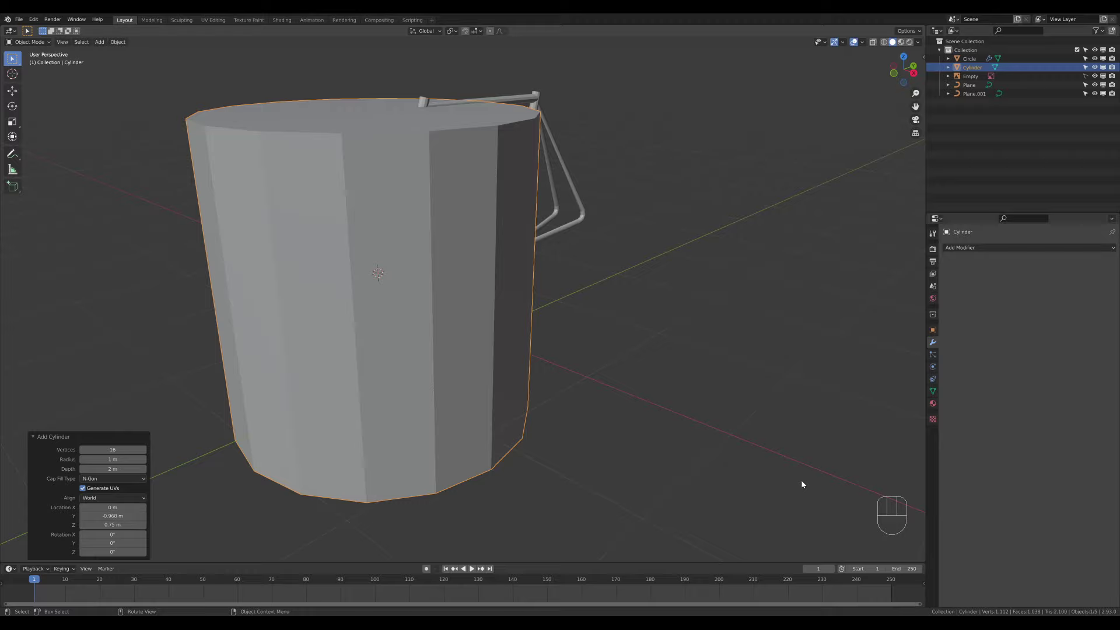
- Scale the cylinder's vertices to 0.053 in Edit Mode and rotate them 90° about the Y axis to align with the axle
key(Tab)
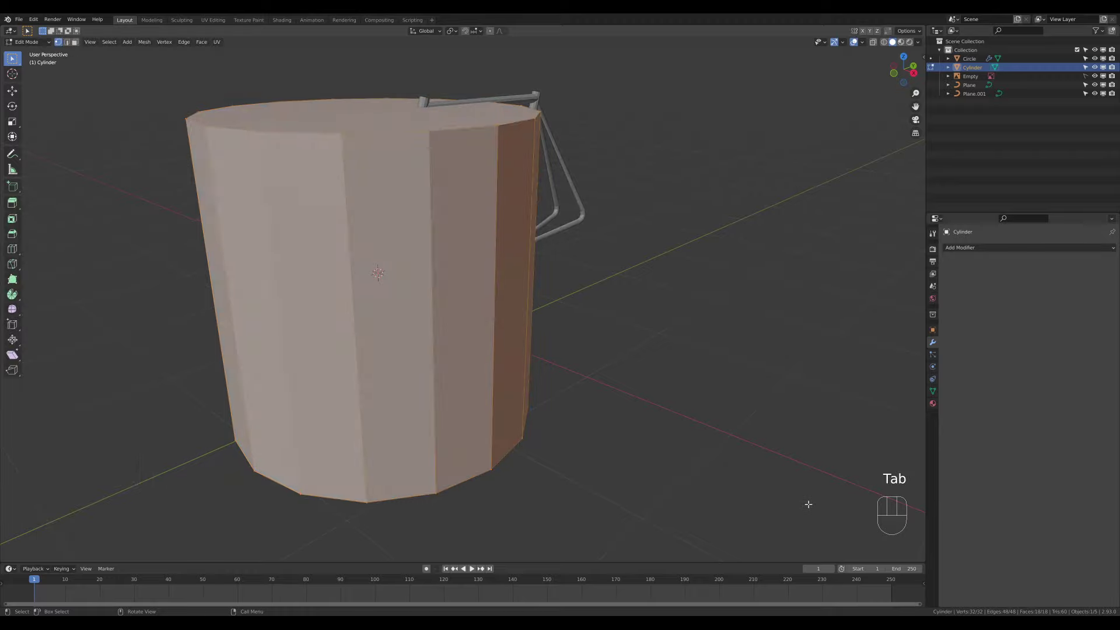
key(s)
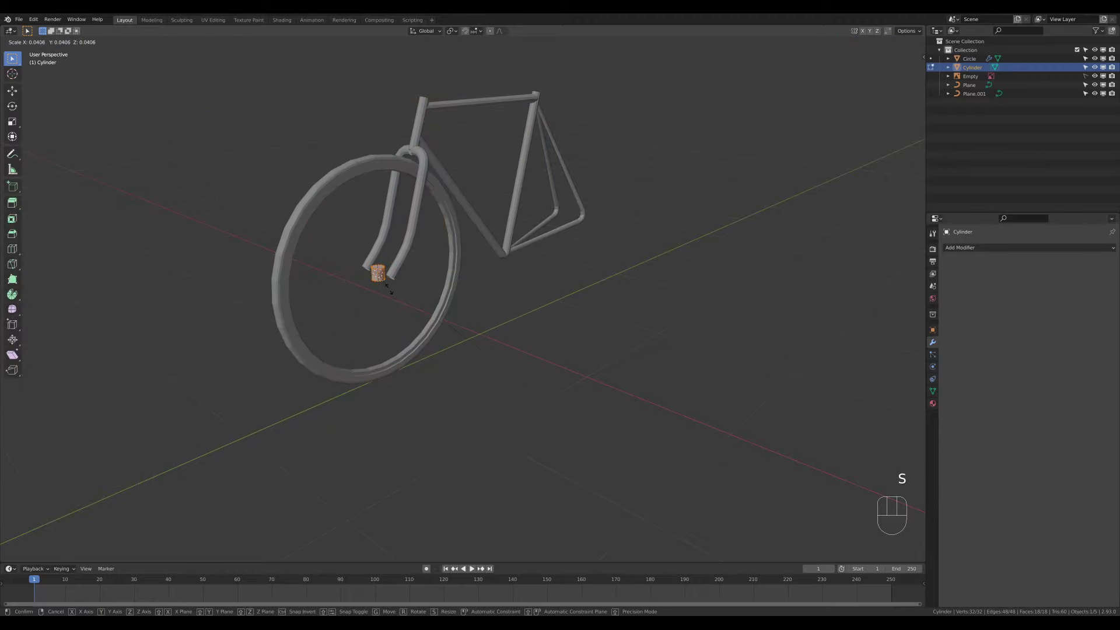
click(390, 289)
key(r)
key(y)
key(9)
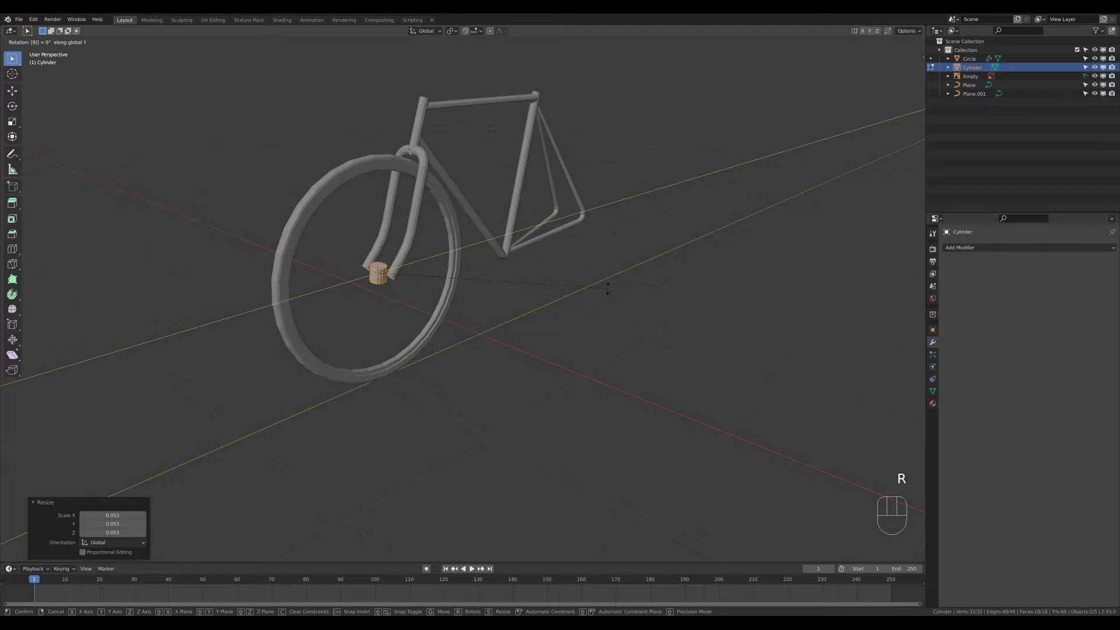
key(0)
key(Return)
- Stretch the hub cylinder along X by 1.624 so it spans between the fork ends, and return to Object Mode
key(s)
key(x)
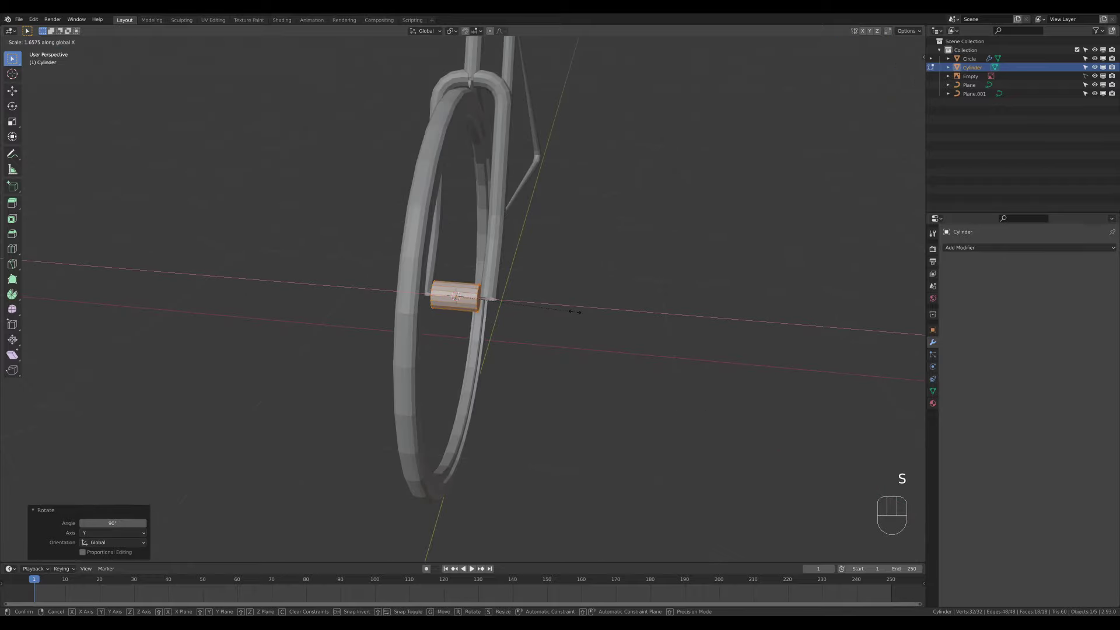
click(572, 312)
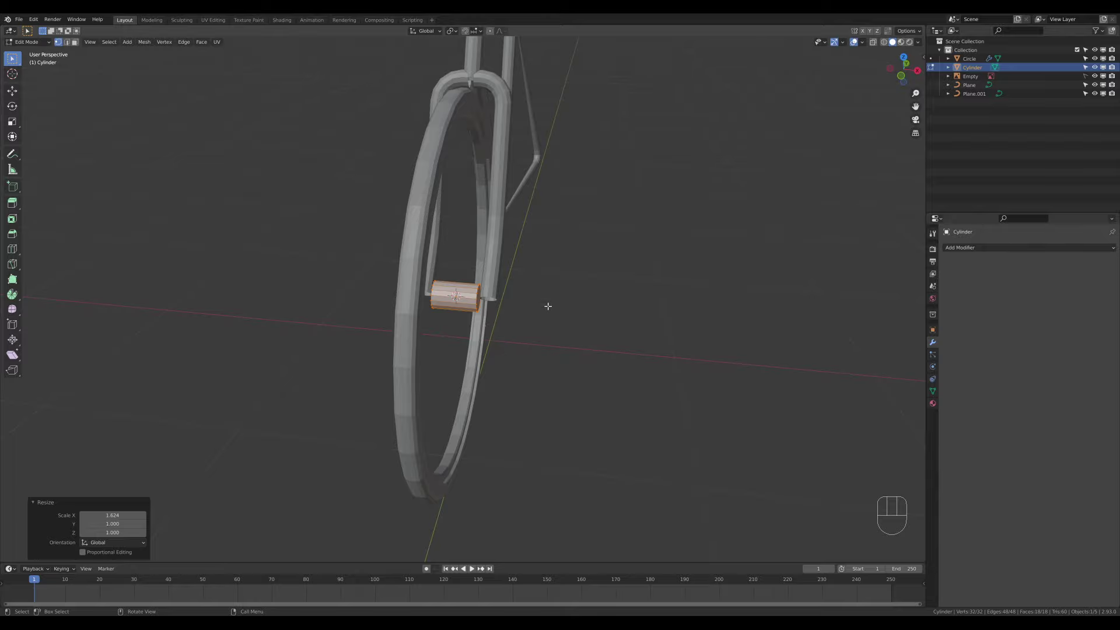
middle_drag(548, 310, 490, 297)
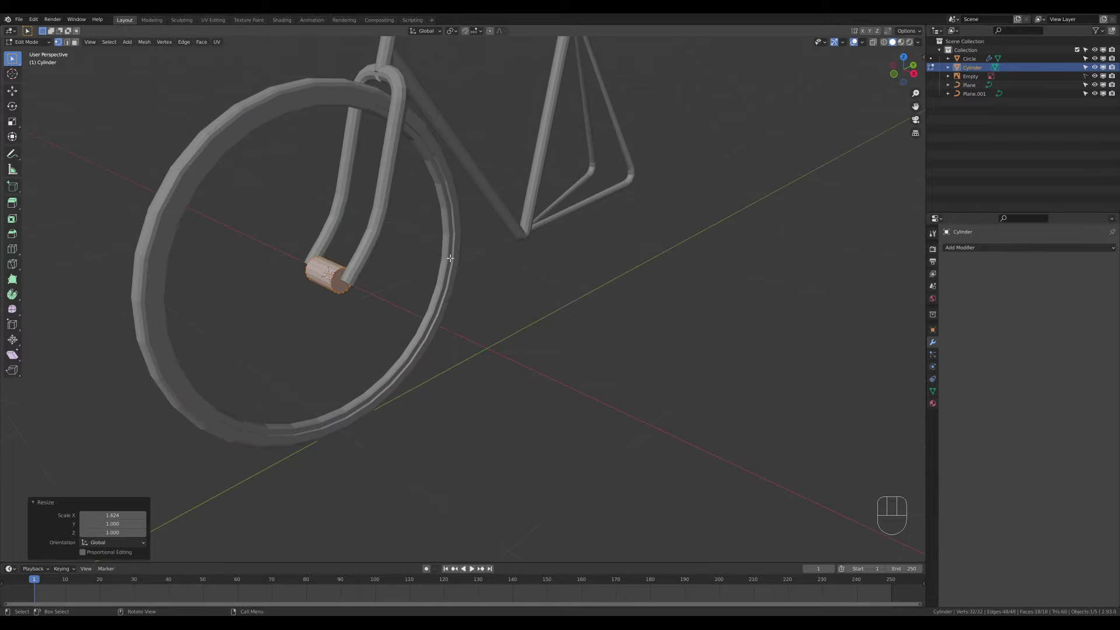
shift+middle_drag(387, 270, 436, 303)
scroll(492, 308, down, 4)
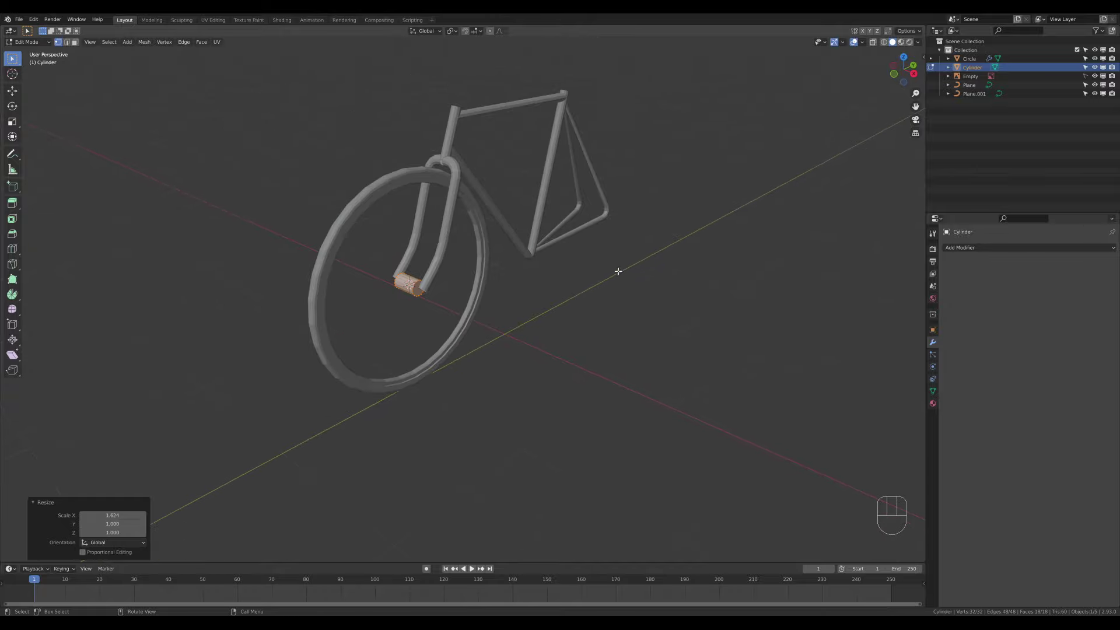
key(Tab)
middle_drag(620, 268, 551, 318)
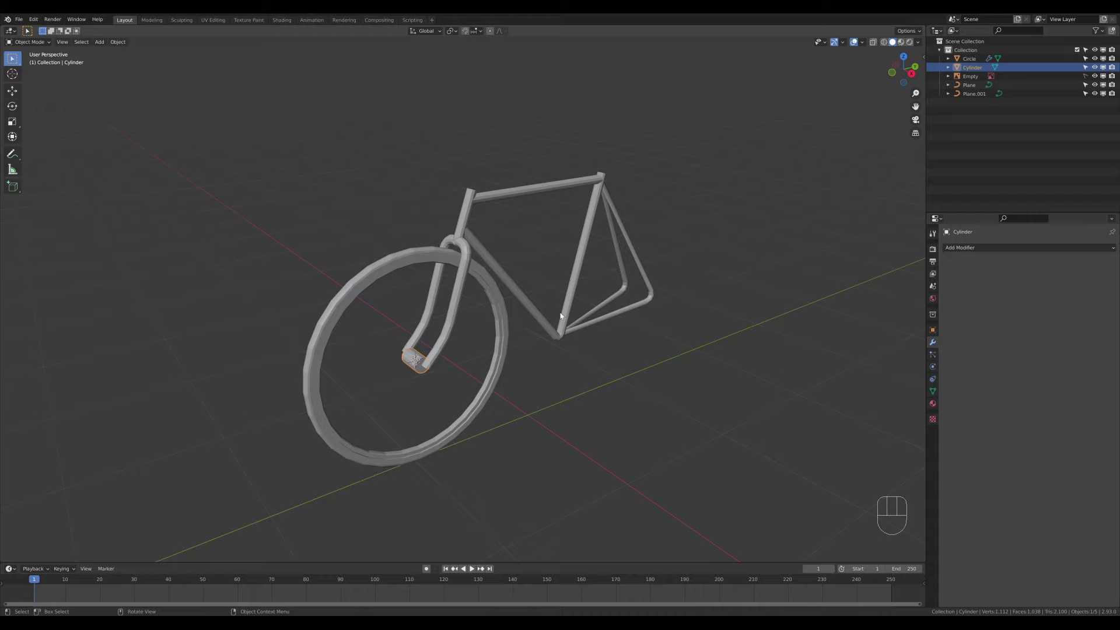
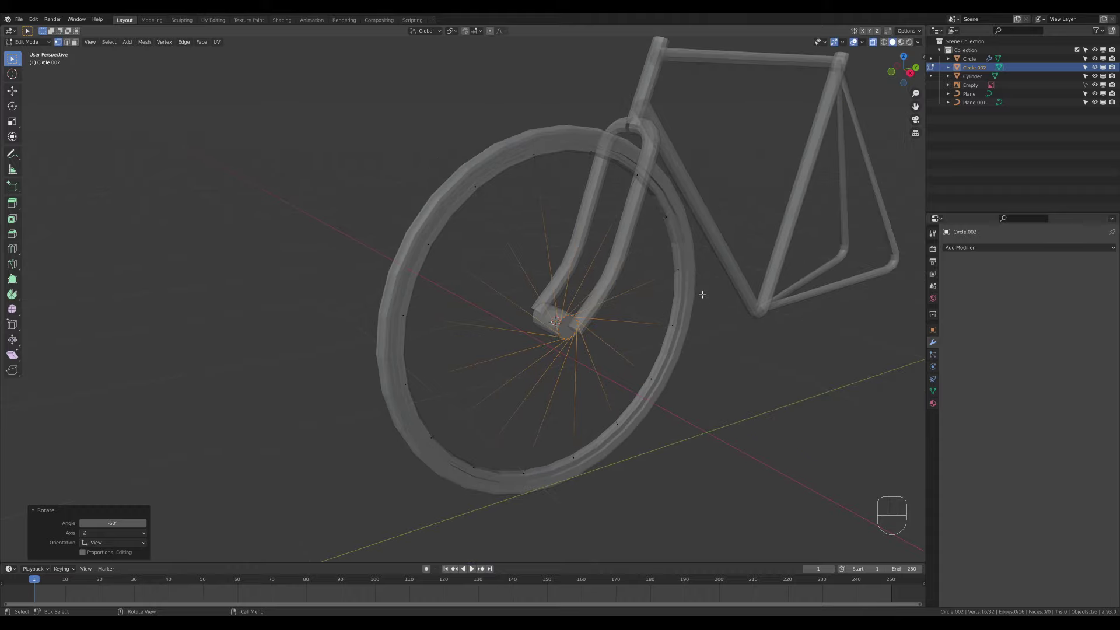
- Return to Object Mode, duplicate the spoke set in place and mirror the copy across X with a scale of -1
key(Tab)
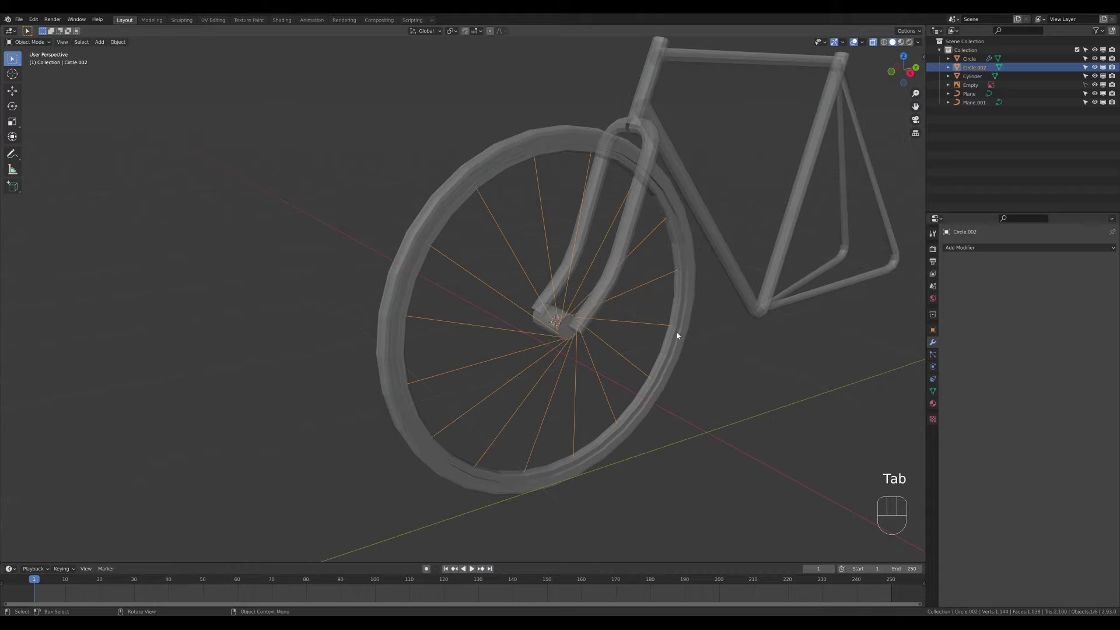
middle_drag(677, 335, 771, 395)
key(shift+d)
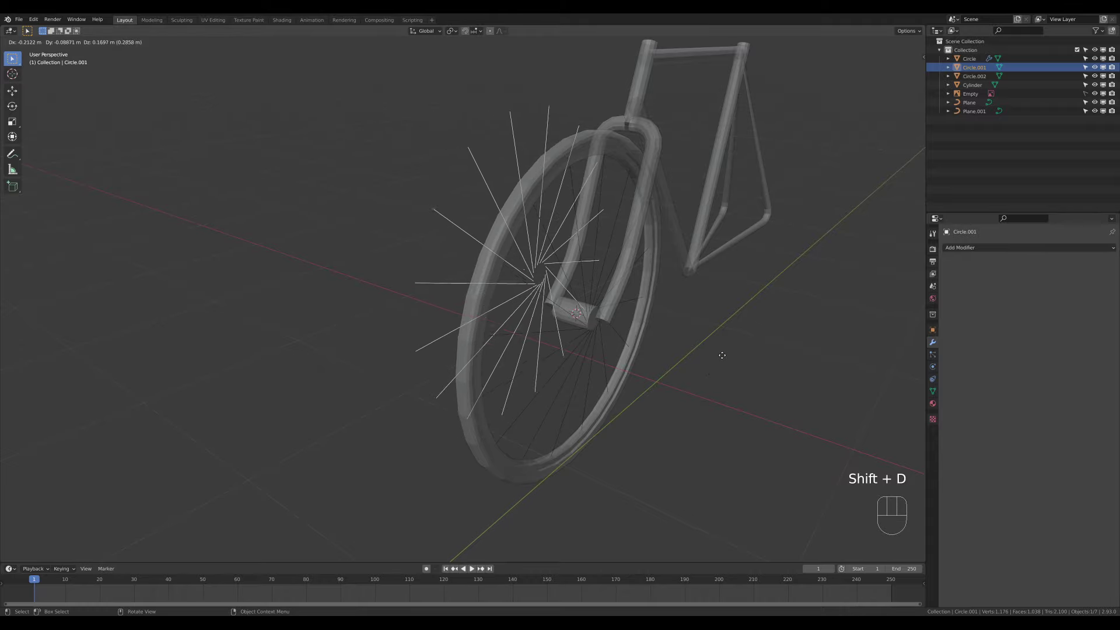
right_click(705, 330)
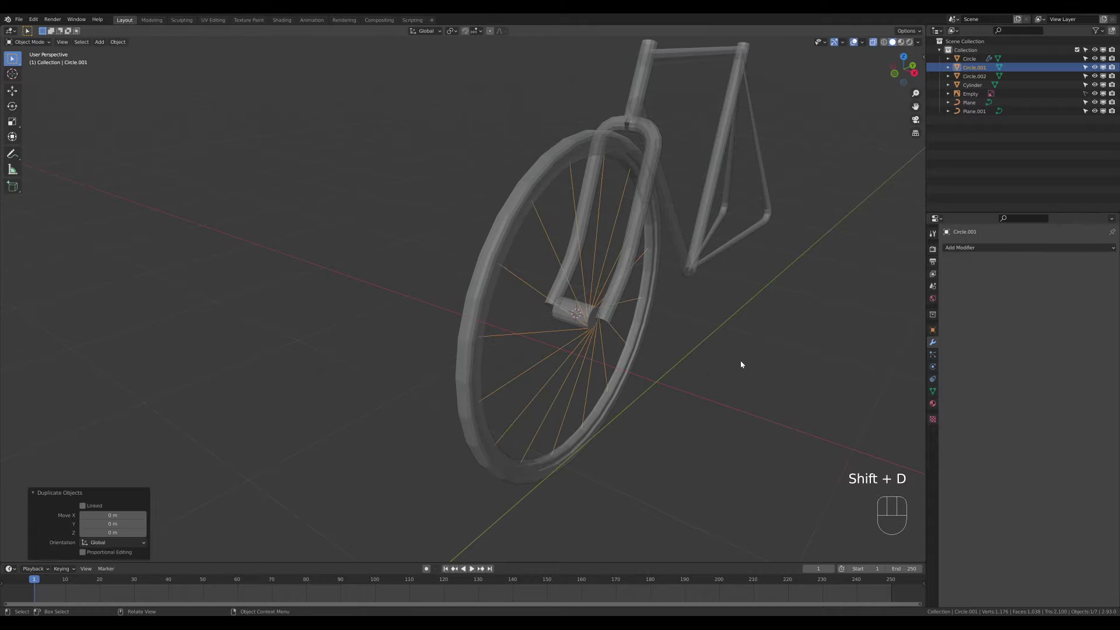
key(s)
text(x)
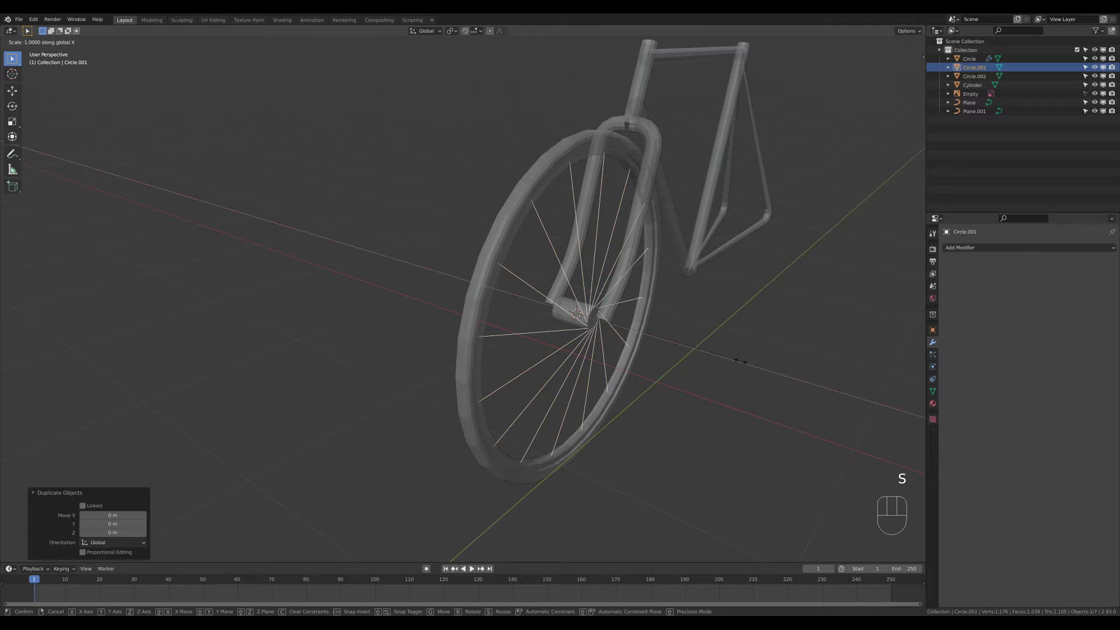
text(-1)
key(Return)
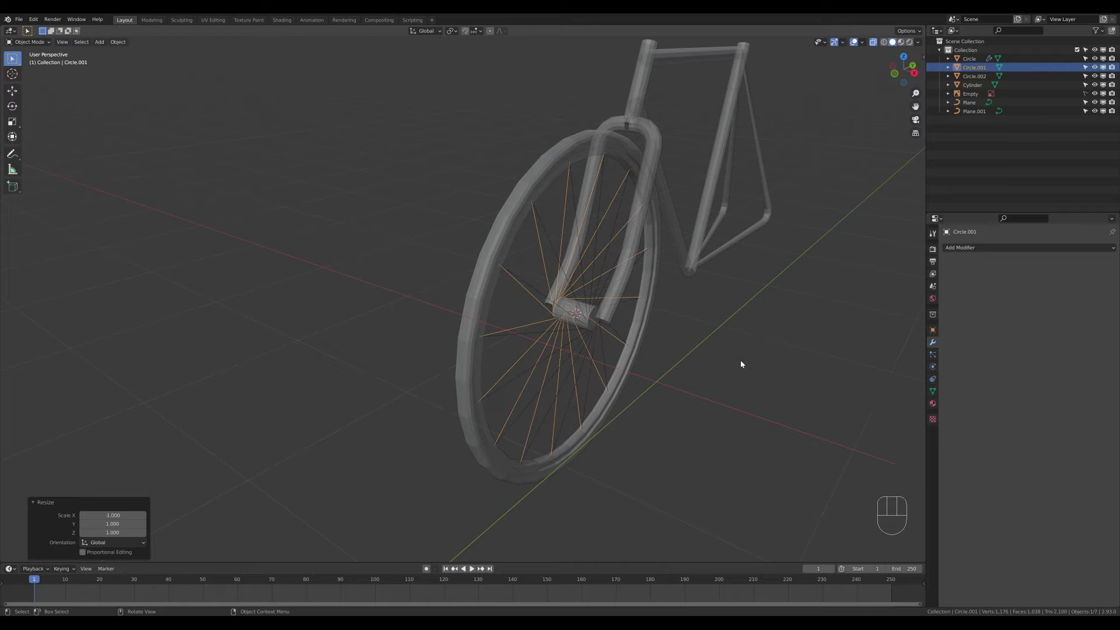
- In Edit Mode, rotate all vertices of the mirrored spokes by -12° in the right side view
key(Tab)
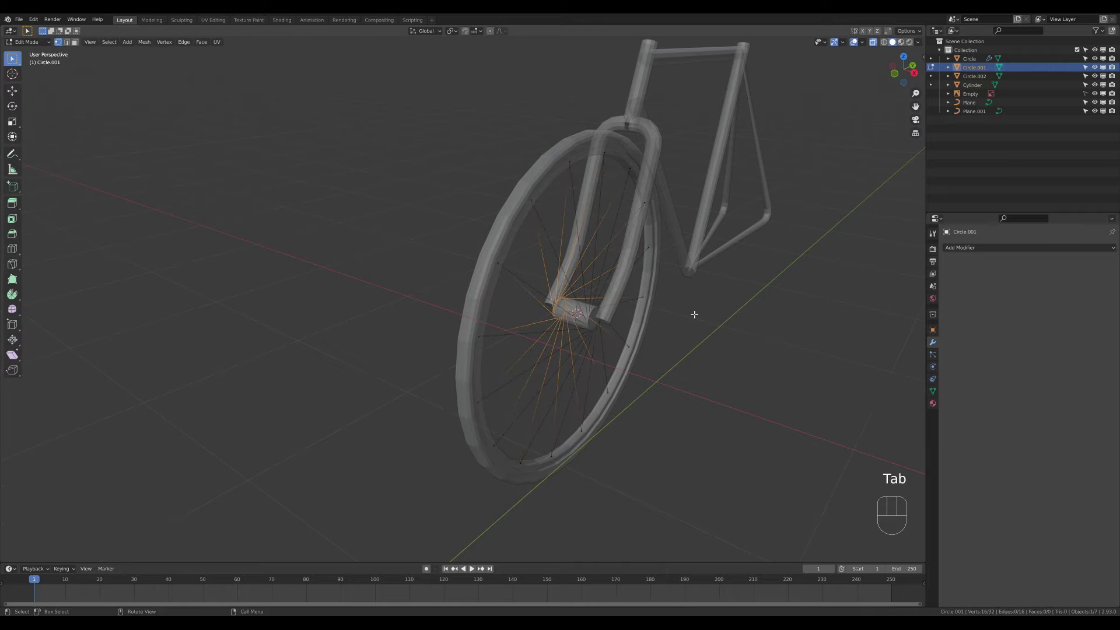
key(a)
key(KP_3)
scroll(738, 327, up, 2)
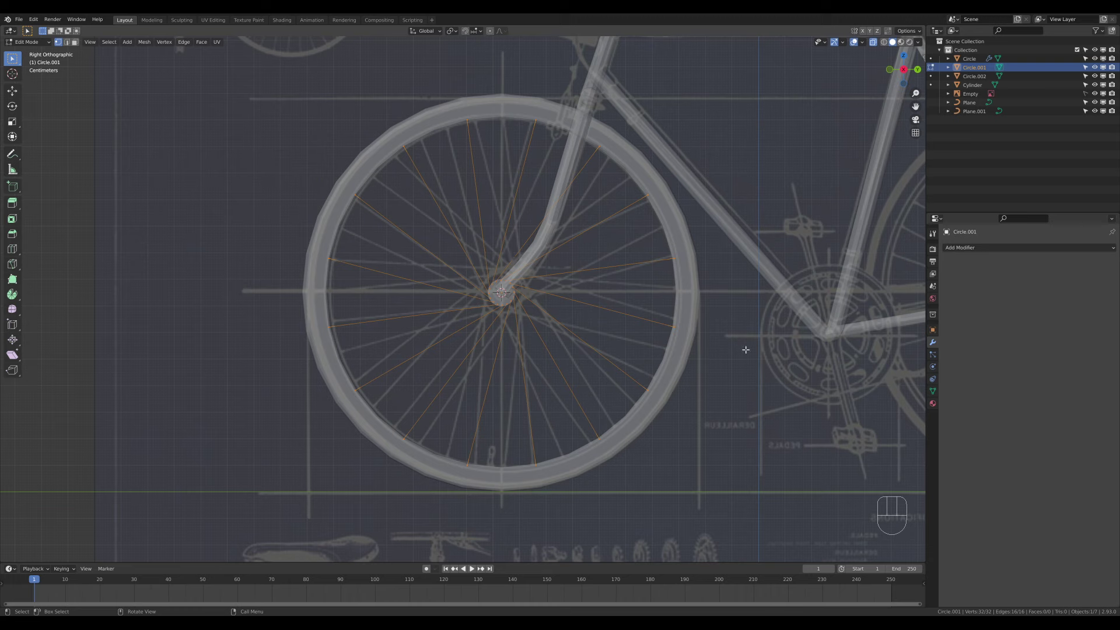
key(r)
key(ctrl)
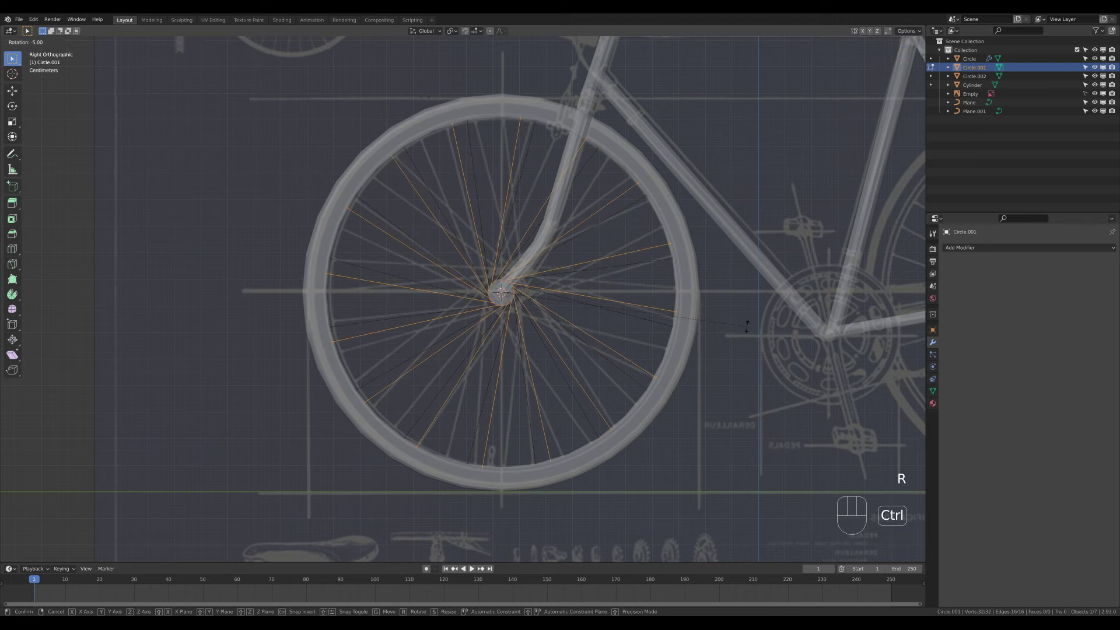
key(shift)
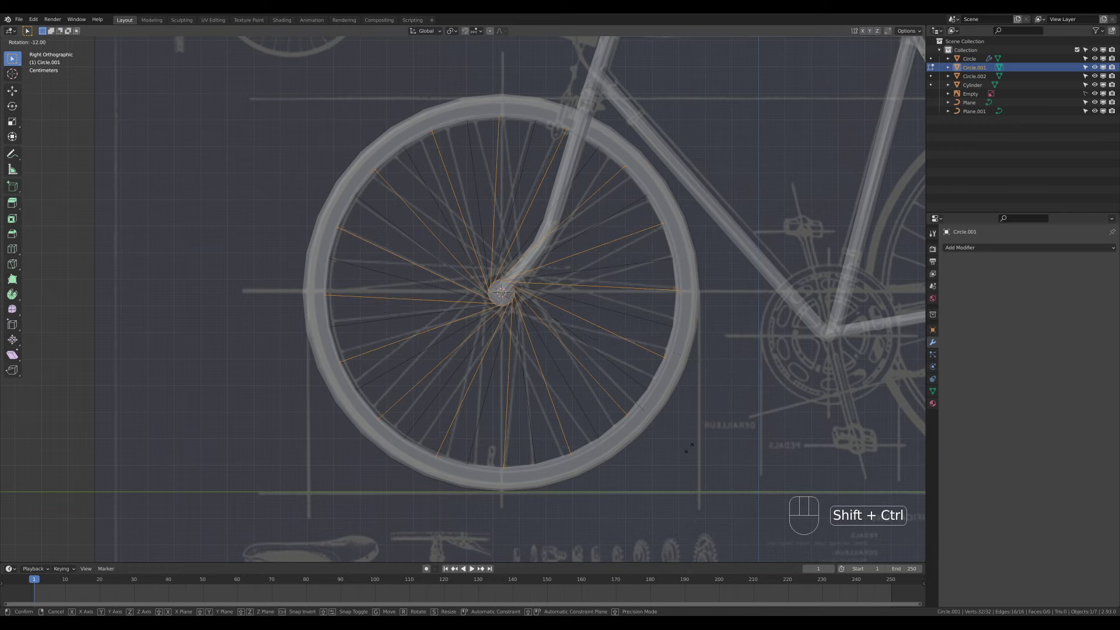
click(664, 444)
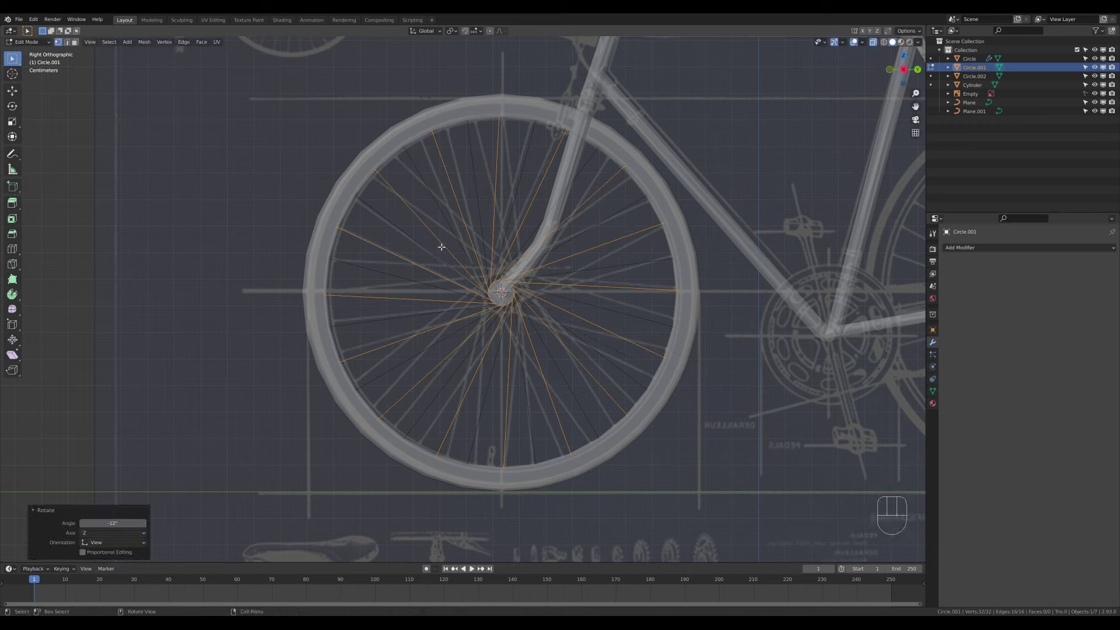
- Select the mirrored spokes' hub-end vertices, rotate them 120° around the hub and return to Object Mode
drag(442, 247, 537, 324)
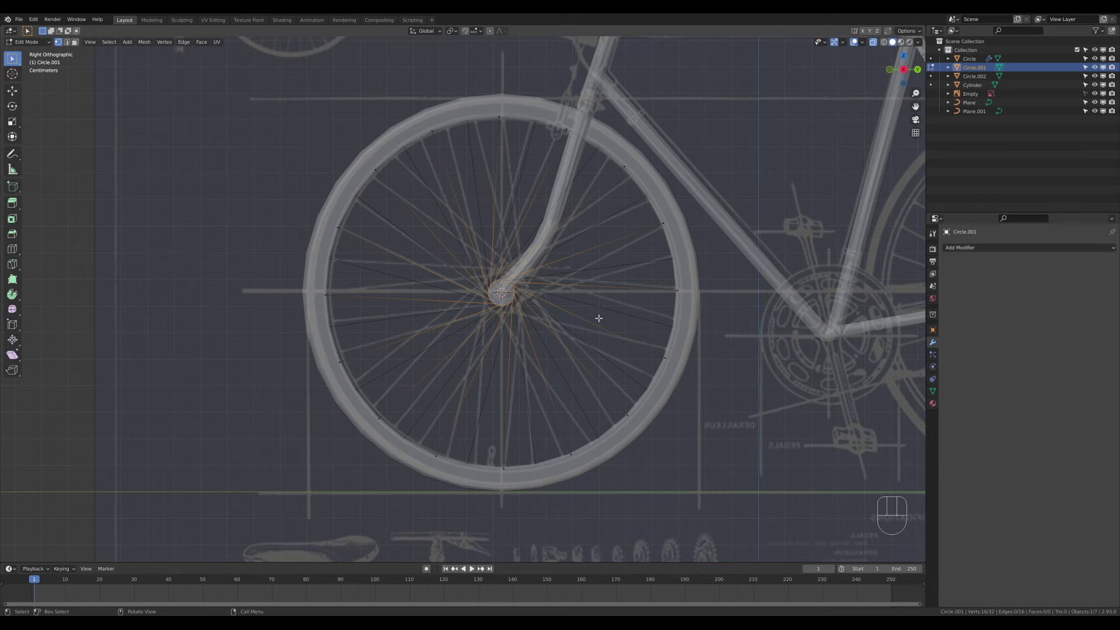
text(r120)
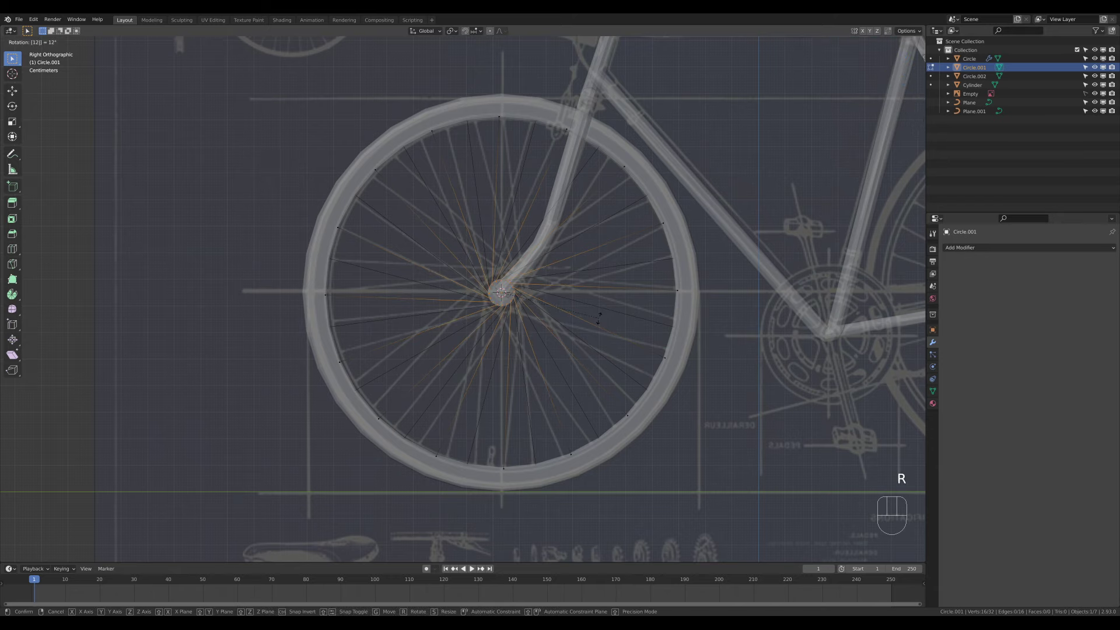
key(Return)
key(Tab)
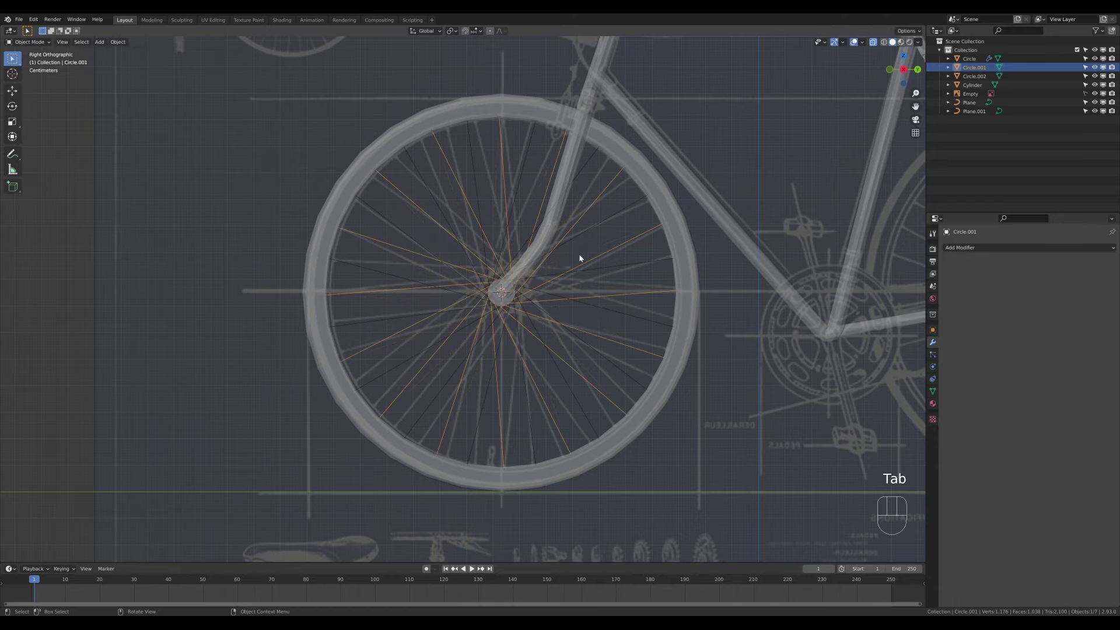
- Select both front wheel spoke sets and join them into one object
scroll(578, 254, down, 4)
middle_drag(593, 255, 654, 338)
scroll(616, 322, up, 3)
mouse_move(527, 325)
middle_down()
mouse_move(582, 337)
mouse_move(519, 331)
middle_up()
scroll(658, 352, down, 1)
shift+click(518, 329)
shift+click(525, 320)
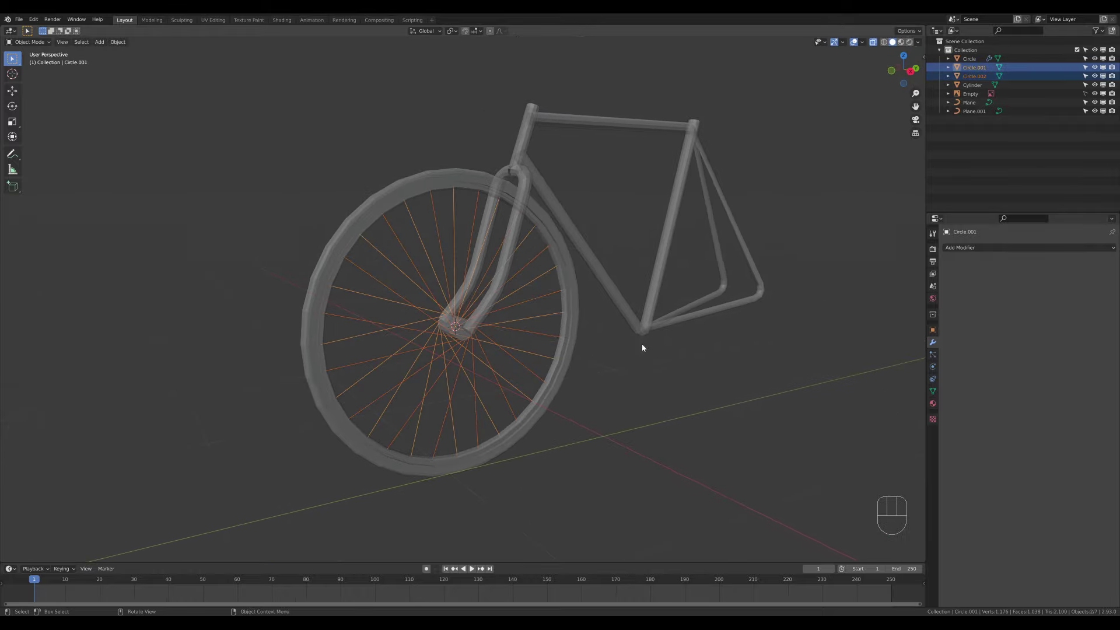
middle_drag(646, 345, 649, 341)
key(ctrl+j)
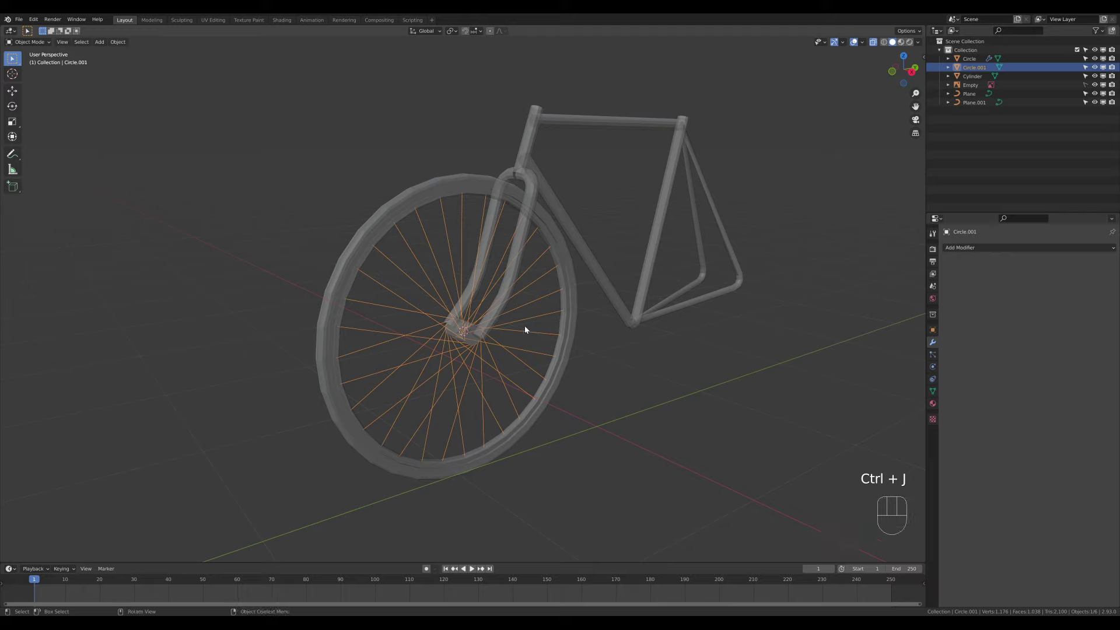
- Convert the joined spokes to a curve and set its round bevel depth to 0.003 m
click(117, 42)
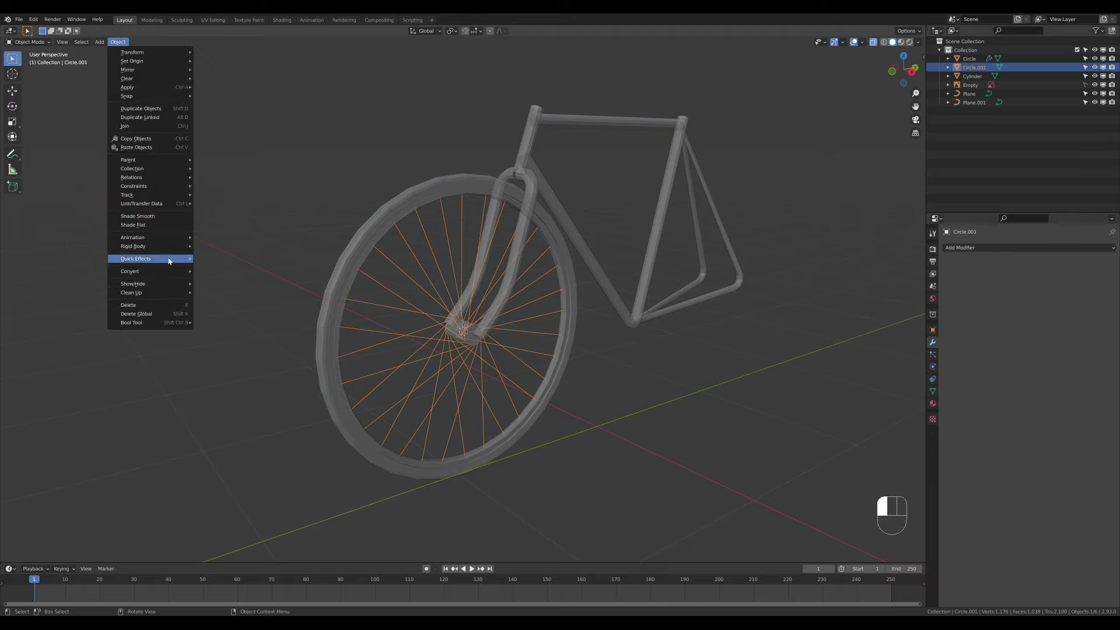
mouse_move(168, 271)
click(213, 271)
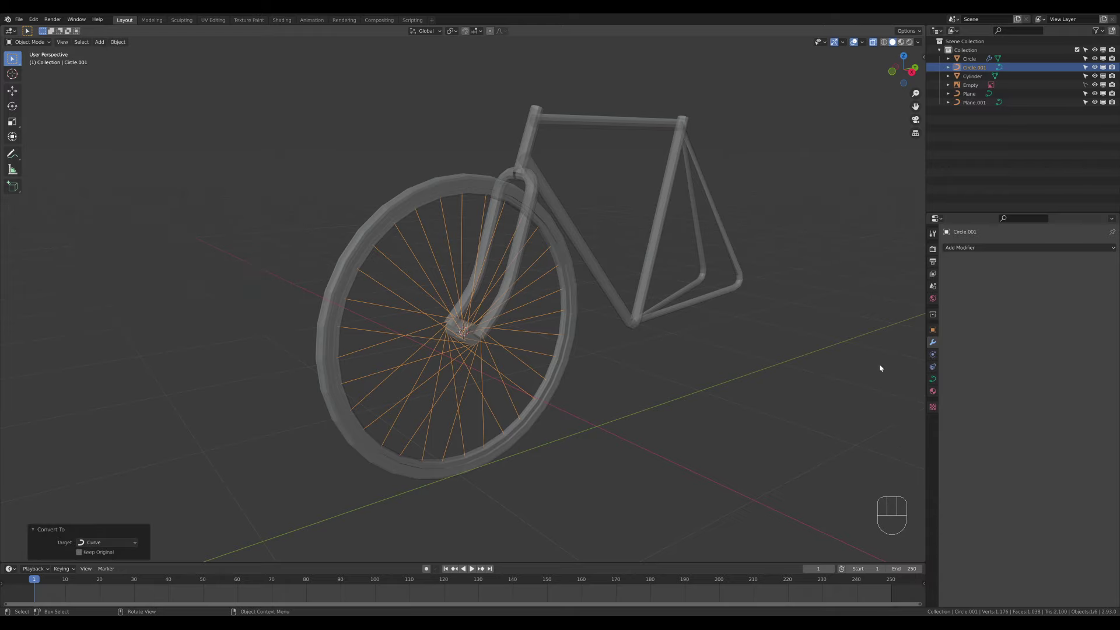
click(932, 378)
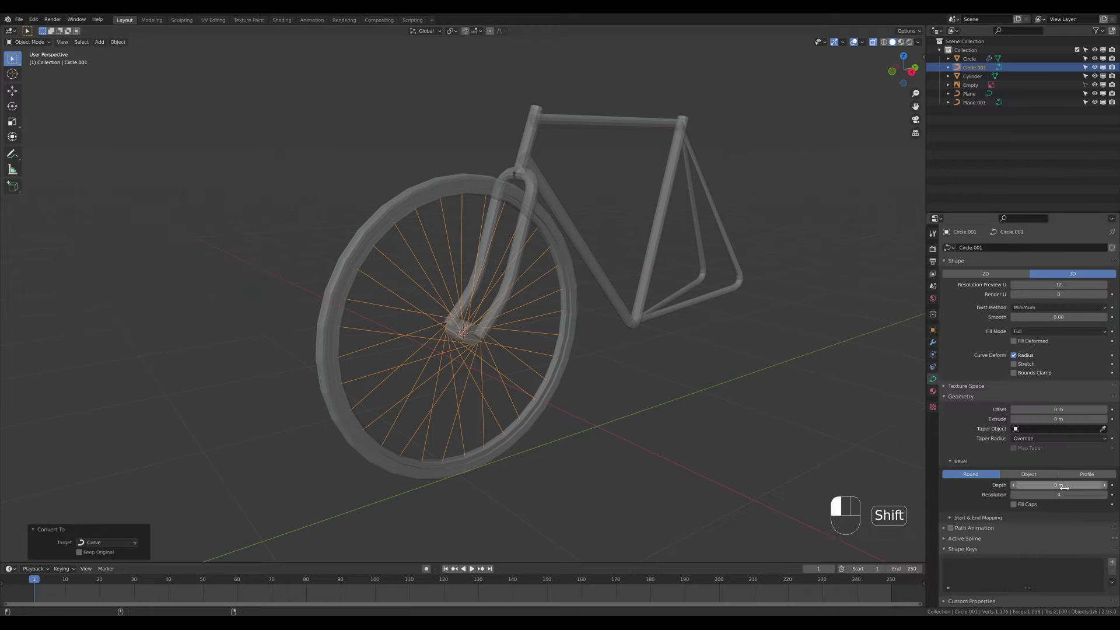
mouse_move(1058, 484)
shift+mouse_down()
mouse_move(1076, 485)
mouse_move(1055, 485)
shift+mouse_up()
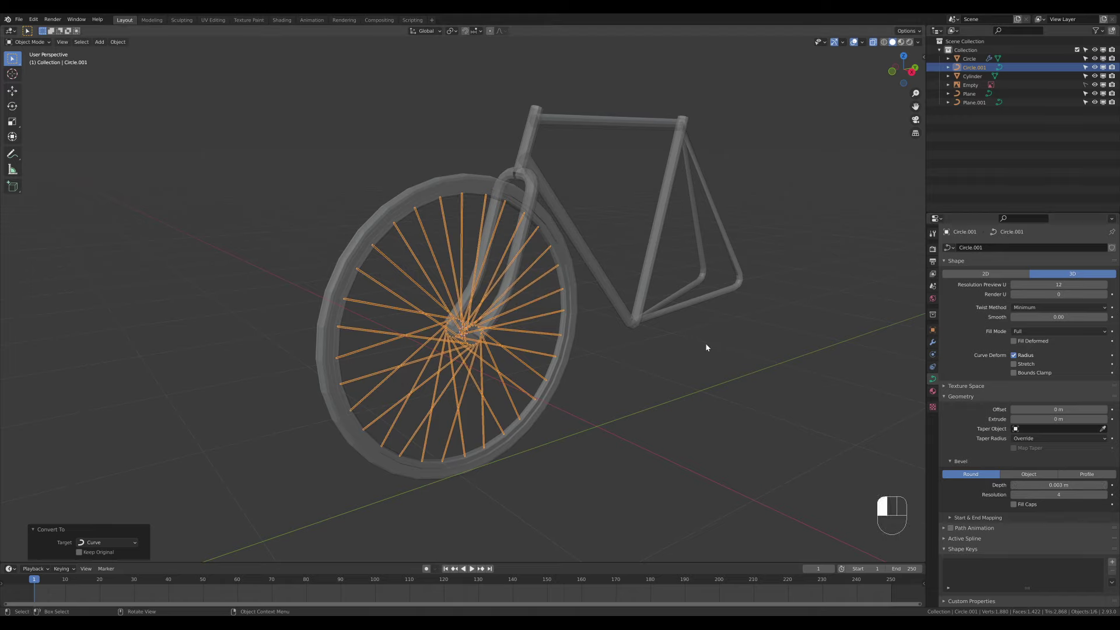
- Select the front tyre and rim, spokes and hub, and place a linked duplicate 2.118 m along Y as the rear wheel
click(711, 385)
middle_drag(711, 384, 667, 405)
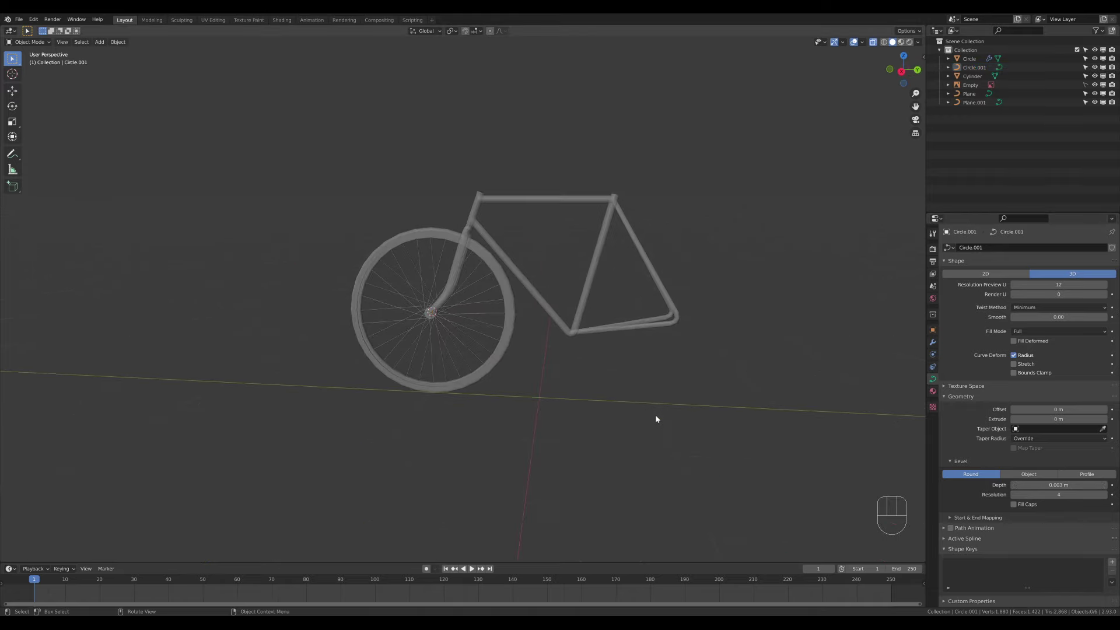
click(427, 315)
shift+drag(352, 195, 425, 330)
middle_drag(424, 330, 569, 303)
key(KP_3)
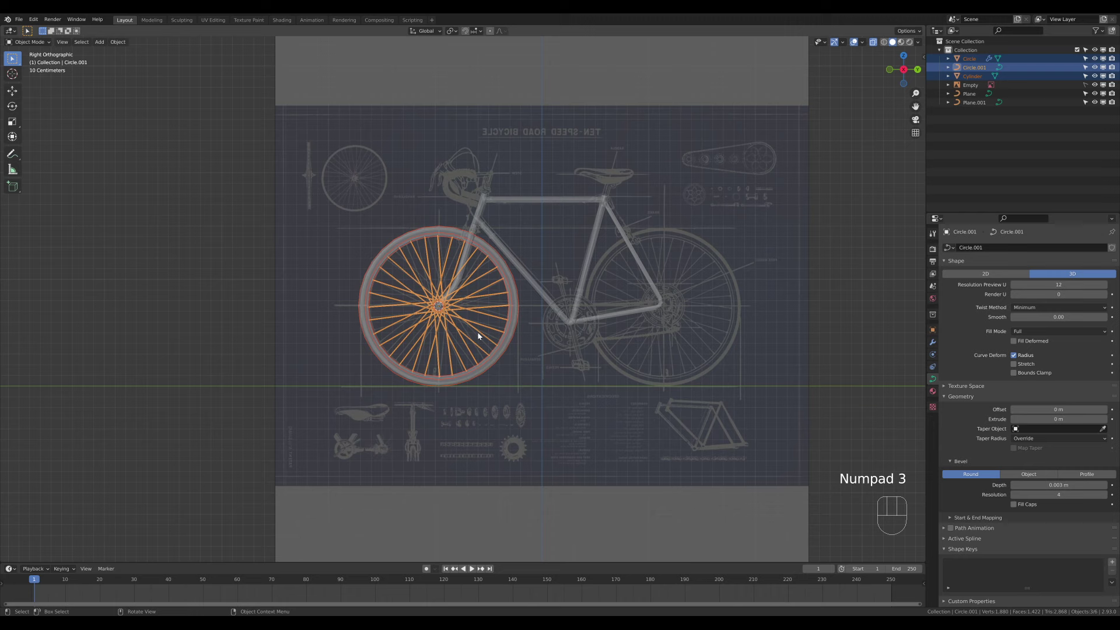
key(alt+d)
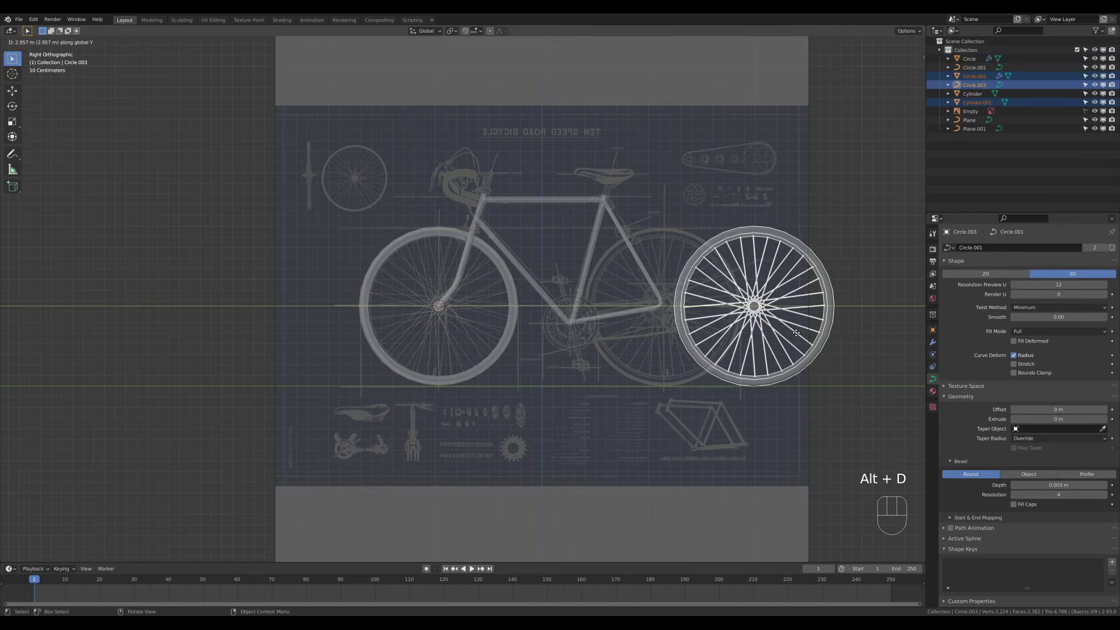
click(704, 333)
- Snap the 3D cursor to the frame curve's control point at the top of the head tube, ending in Object Mode
shift+middle_drag(761, 333, 650, 347)
scroll(638, 376, up, 2)
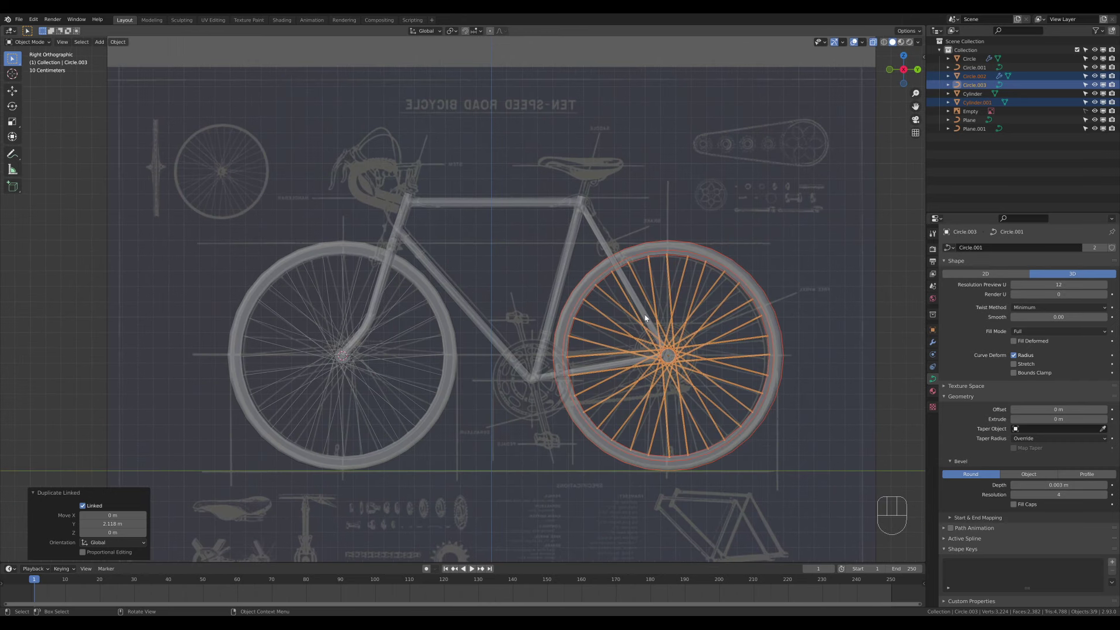
click(409, 215)
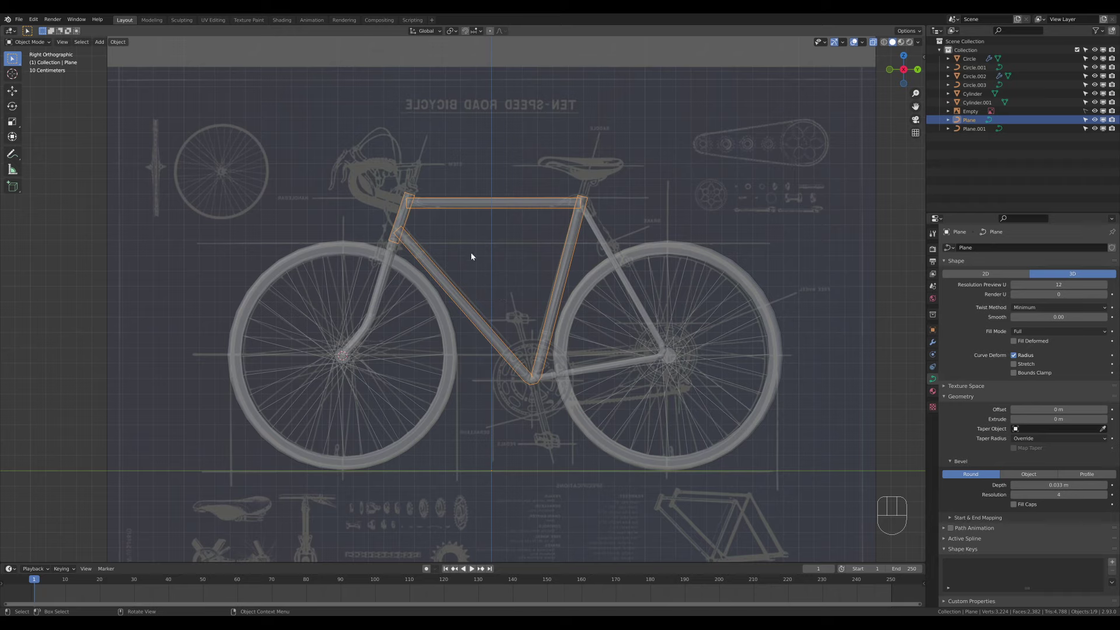
key(Tab)
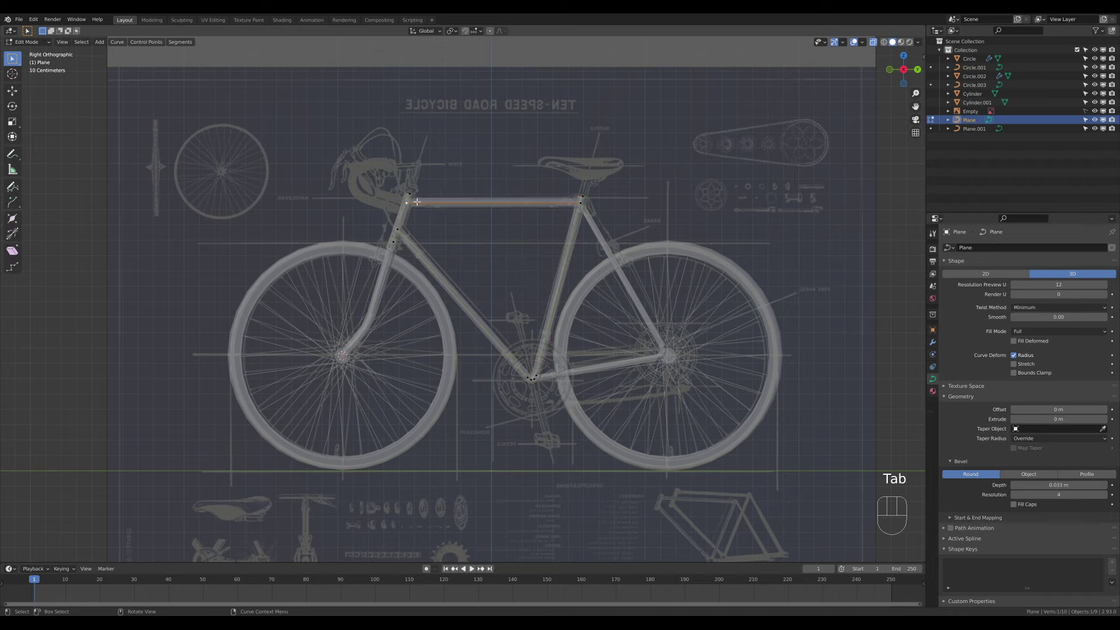
key(Tab)
key(Tab)
key(shift+s)
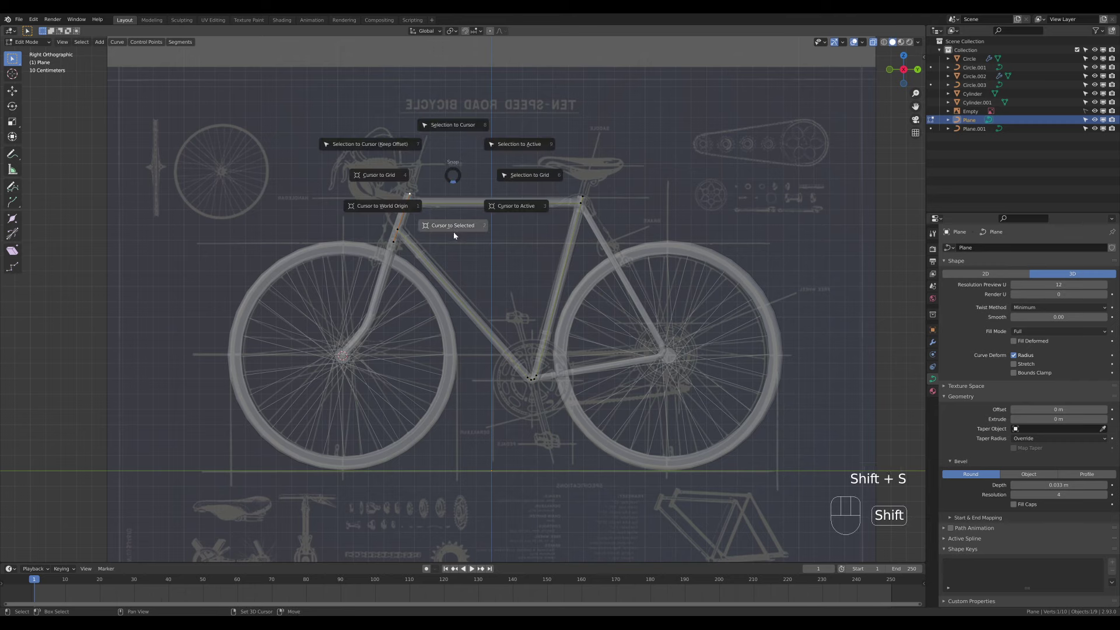
click(453, 233)
key(Tab)
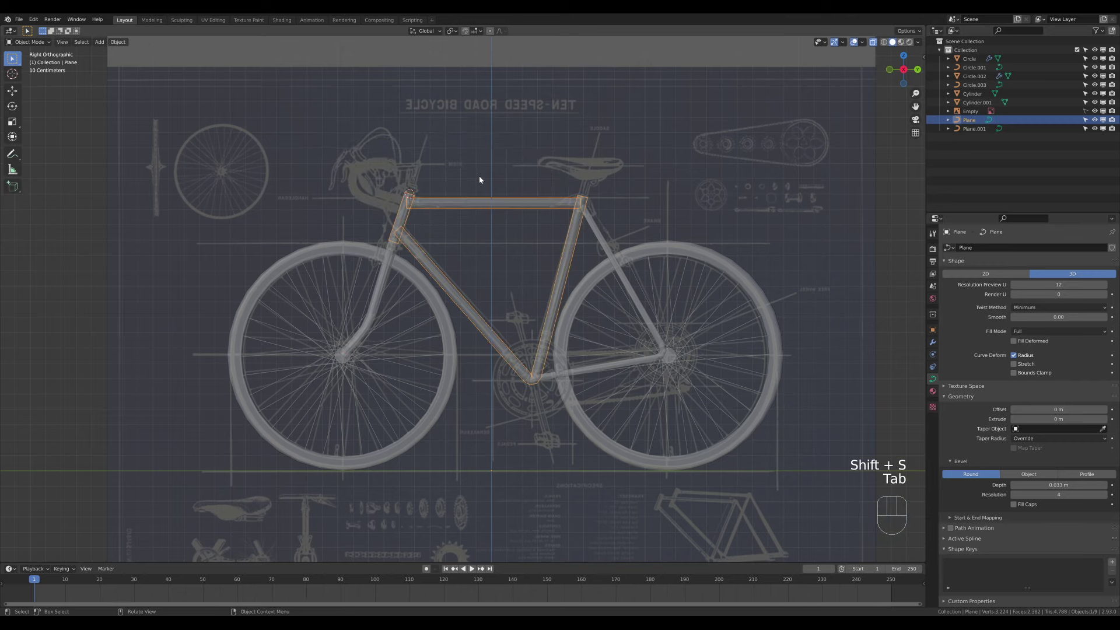
- Add a single-vertex mesh at the 3D cursor on top of the head tube
key(shift+a)
mouse_move(482, 184)
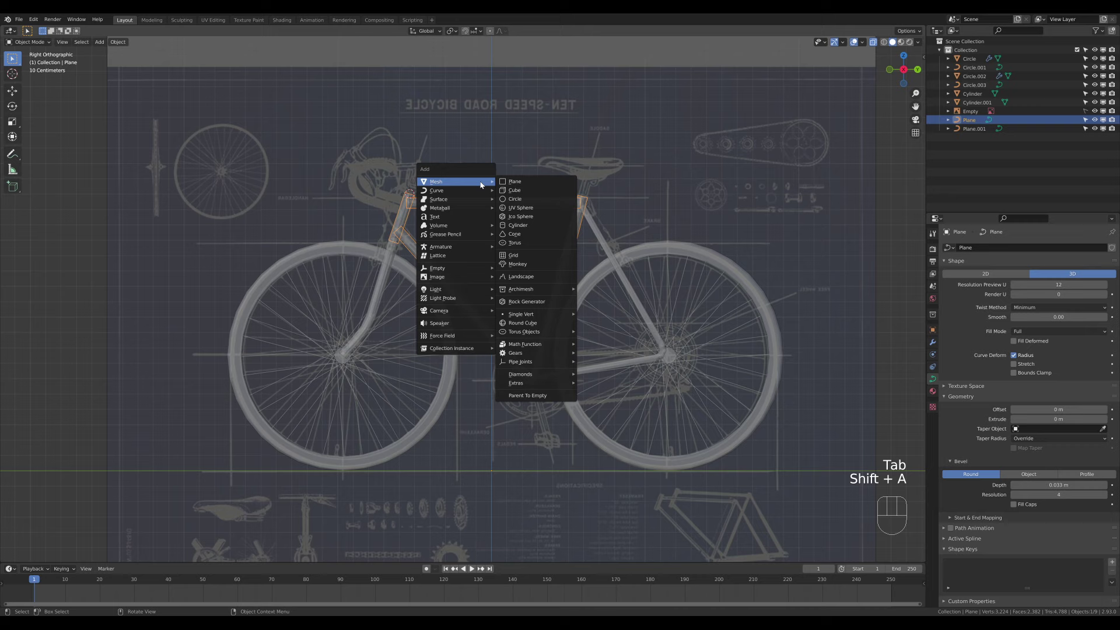
mouse_move(525, 314)
click(610, 315)
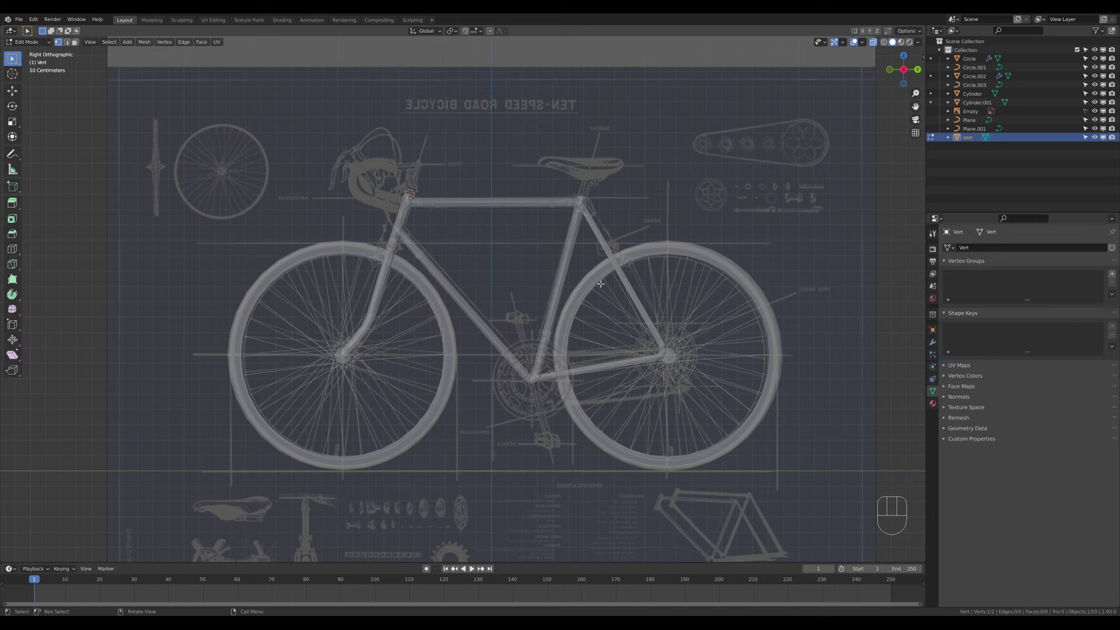
- Trace the handlebar stem by extruding the vertex up about 0.18 m, then forward about 0.16 m, and adjust the end vertex to the blueprint
key(e)
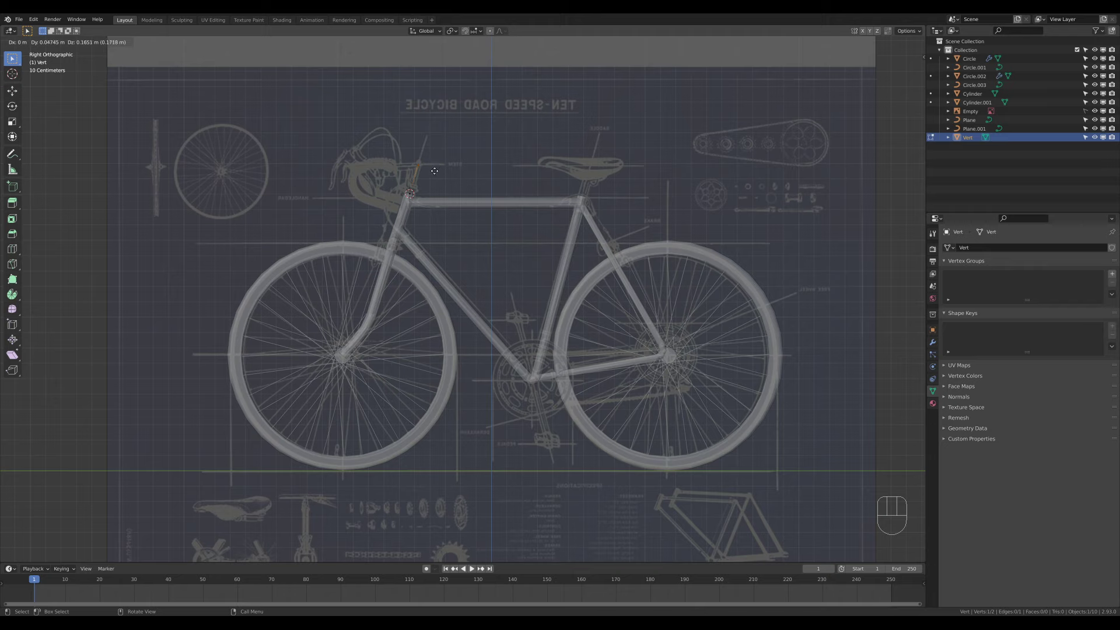
click(435, 168)
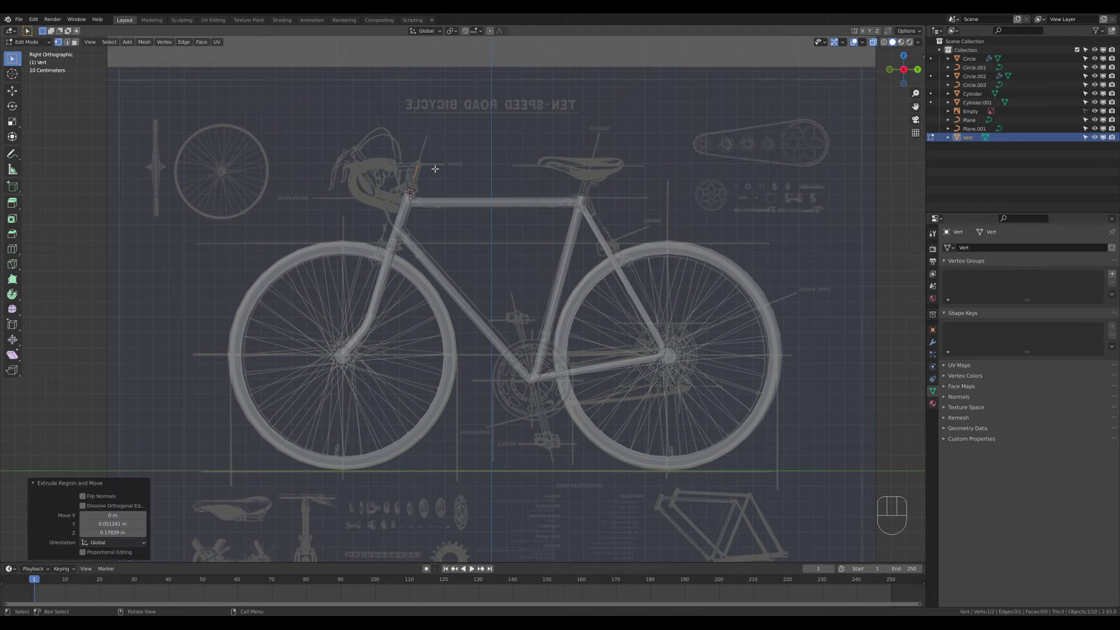
key(e)
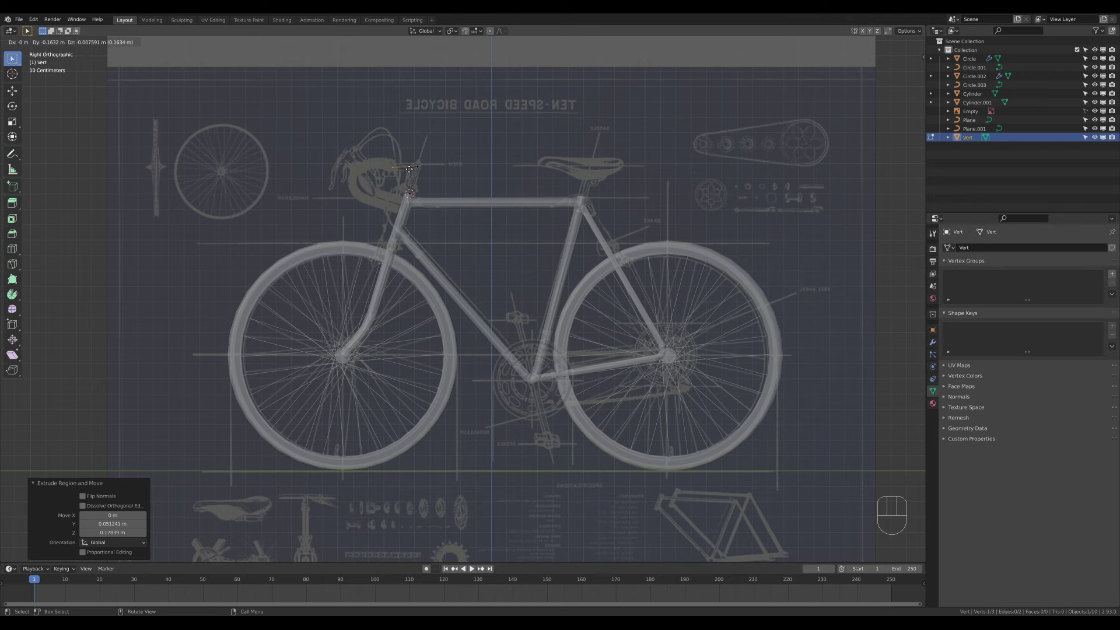
click(415, 168)
scroll(367, 151, up, 4)
shift+middle_drag(320, 35, 399, 163)
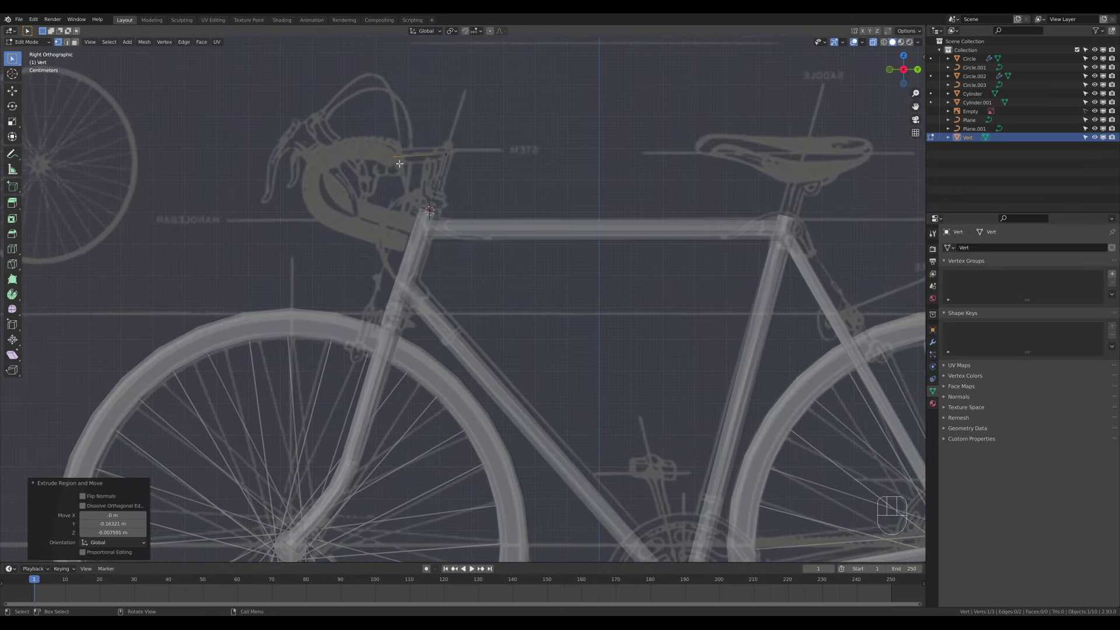
key(g)
click(396, 164)
key(ctrl+b)
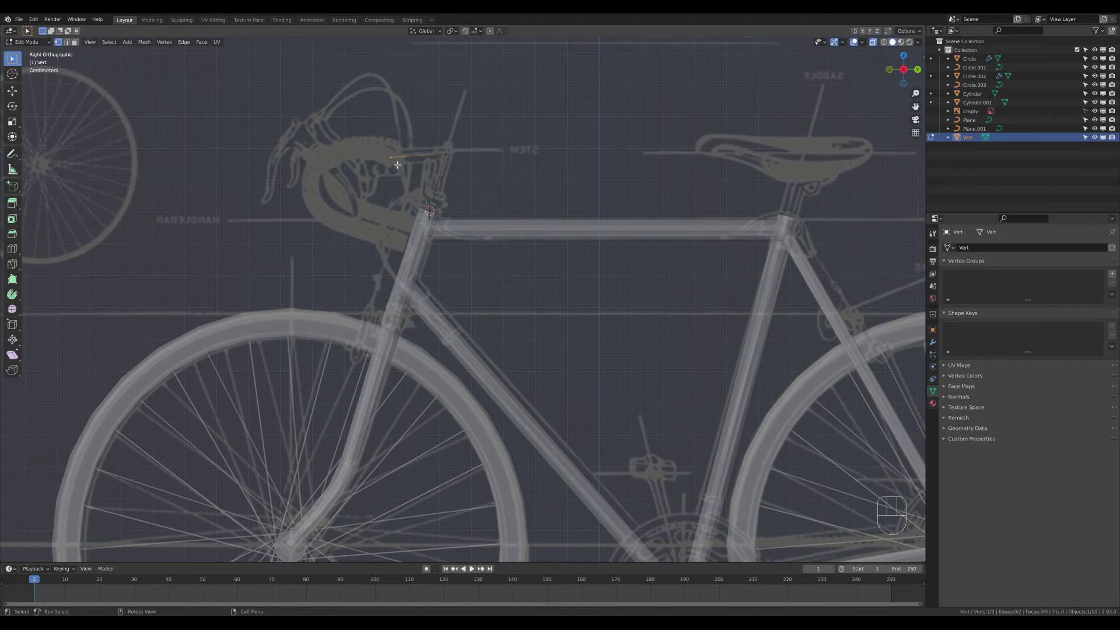
scroll(461, 201, down, 3)
middle_drag(473, 214, 523, 239)
key(ctrl+z)
key(ctrl+z)
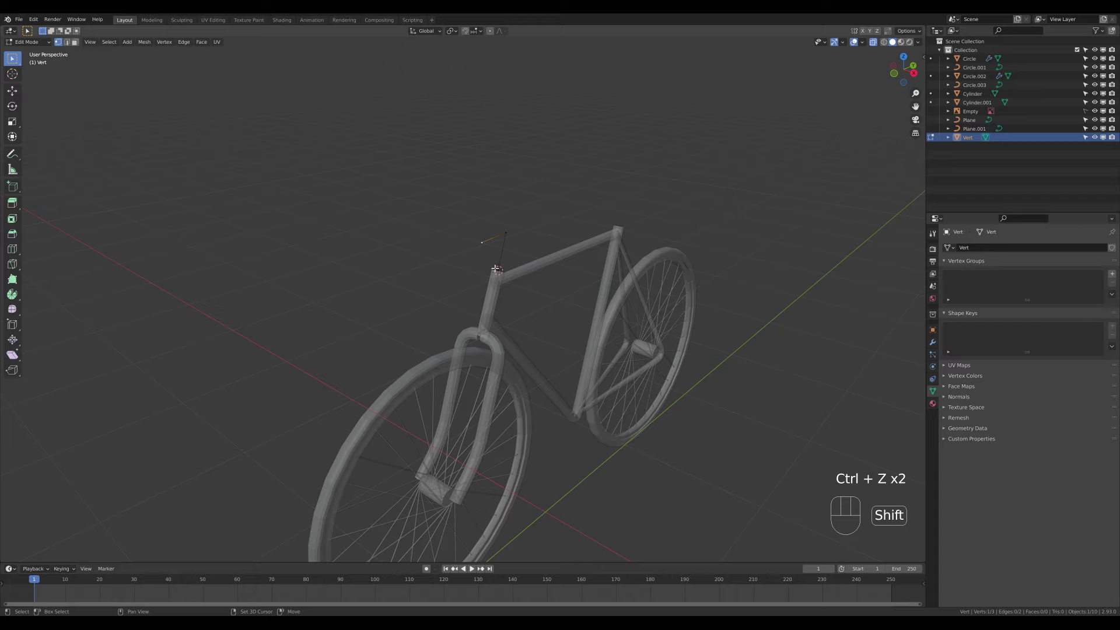
- Duplicate the stem's front end vertex in place, separate it into its own object and select that object in Object Mode
key(shift+d)
right_click(462, 268)
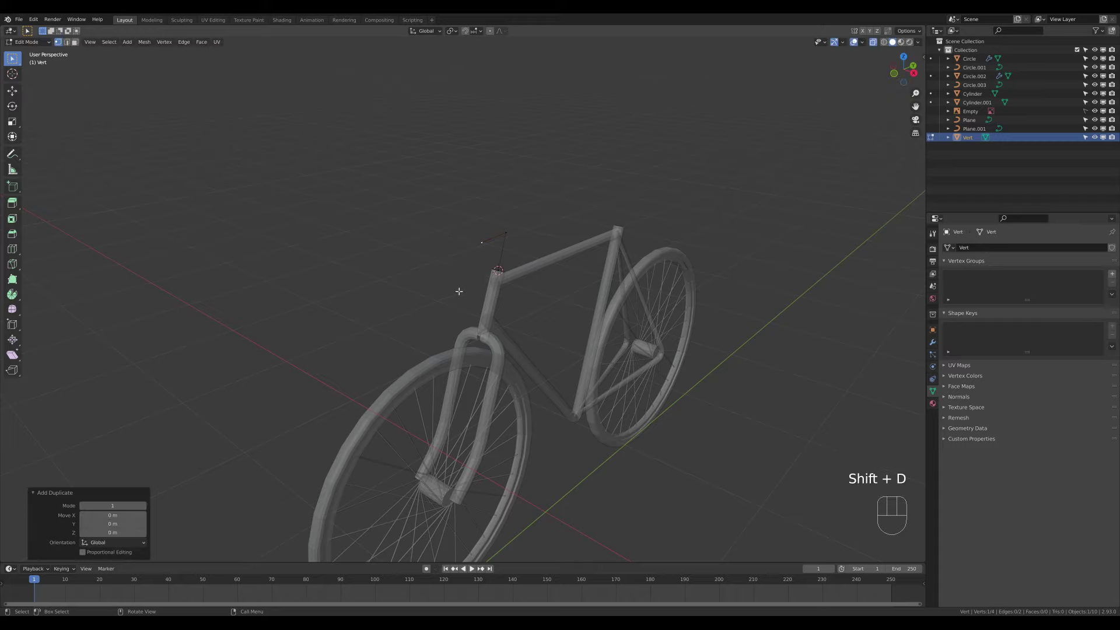
key(p)
click(458, 284)
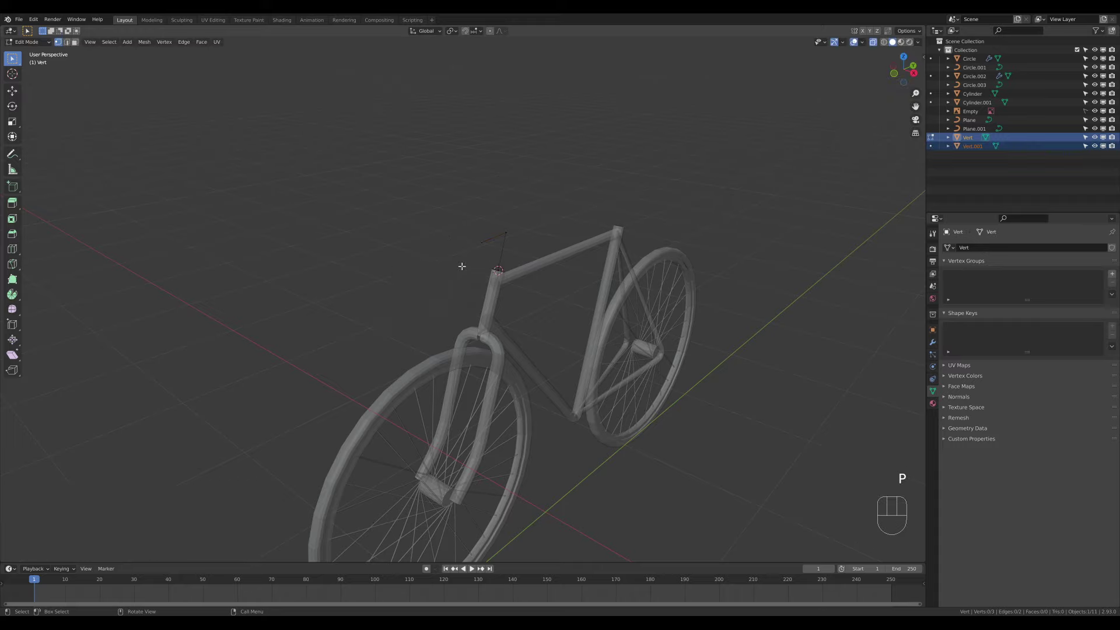
key(Tab)
click(968, 146)
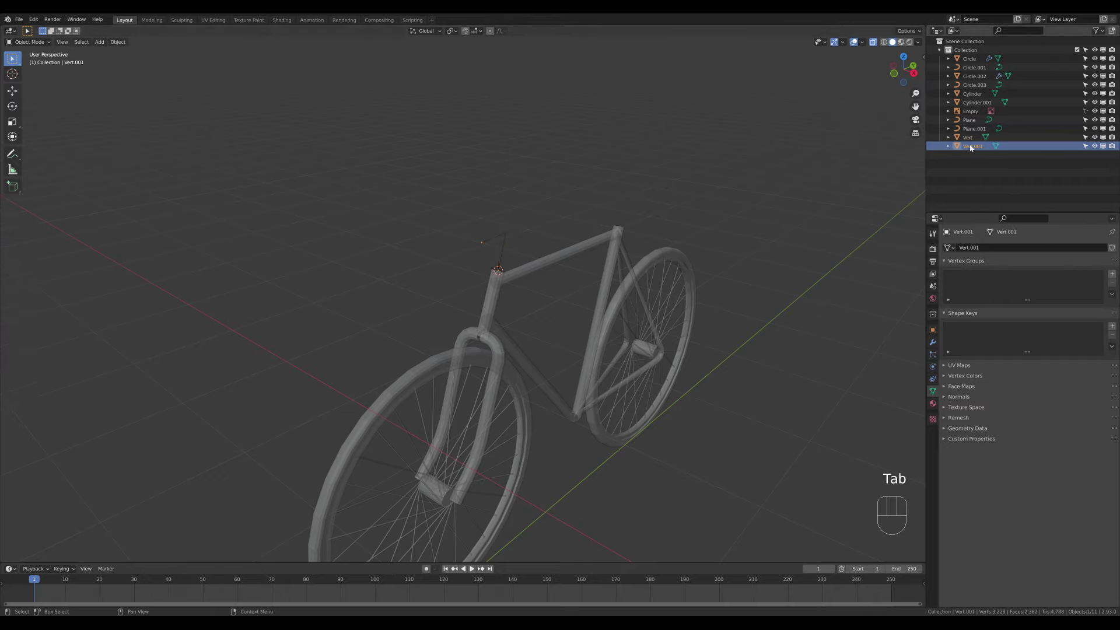
- Extrude the separated vertex about 0.32 m along X to form half of the handlebar's crossbar
key(Tab)
key(a)
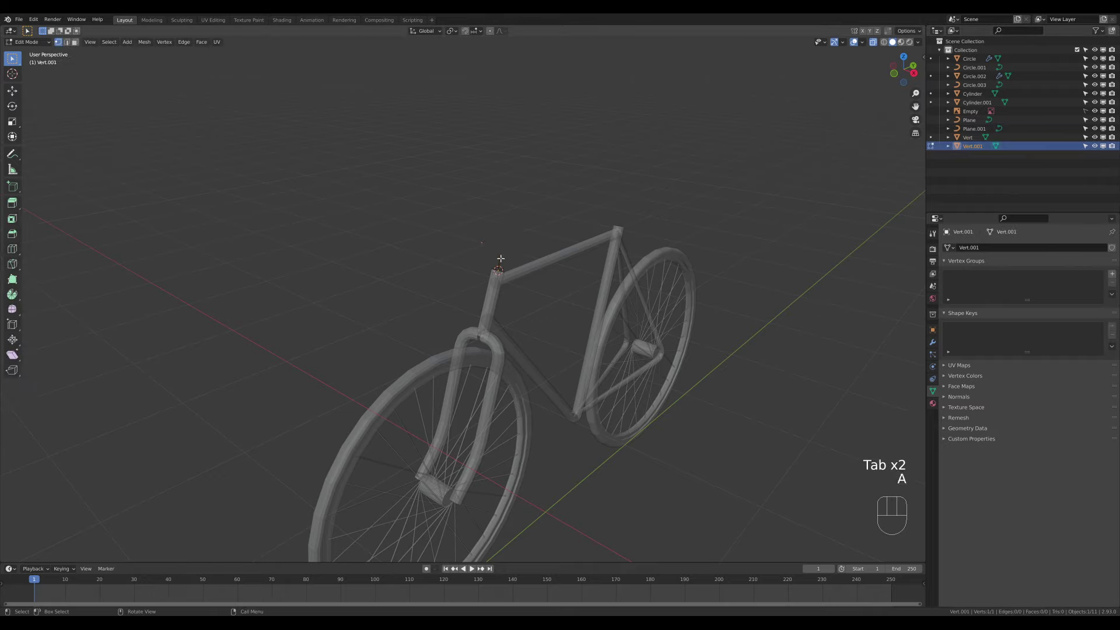
key(e)
key(x)
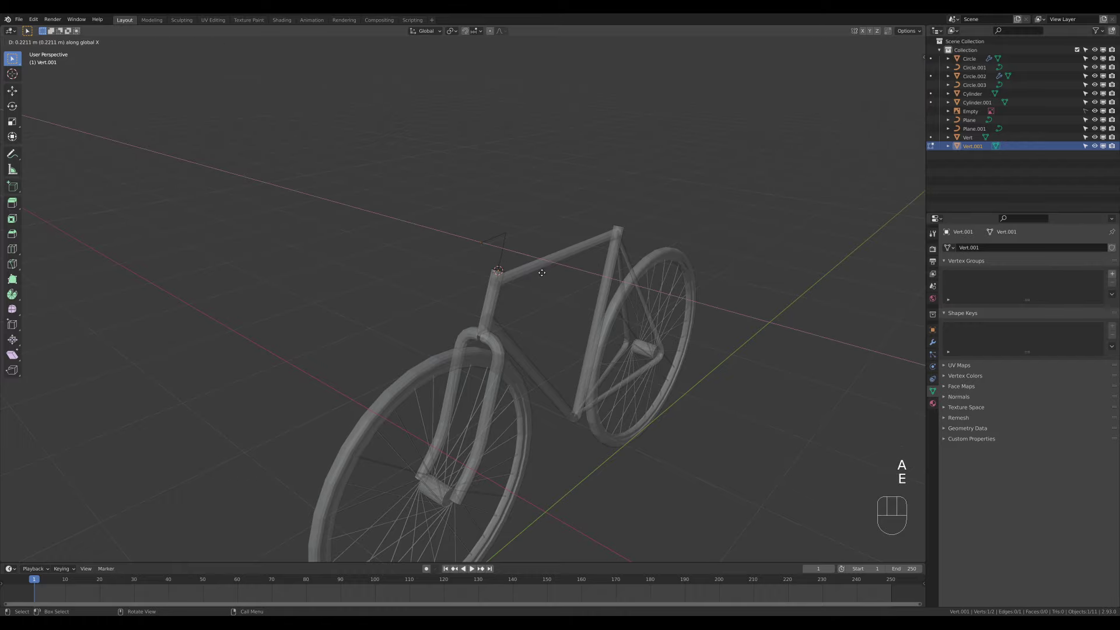
click(546, 275)
mouse_move(583, 277)
middle_down()
mouse_move(608, 278)
mouse_move(592, 281)
middle_up()
- Trace the drop handlebar's curve from the crossbar's outer end with six vertex extrusions following the blueprint in the right side view
key(KP_3)
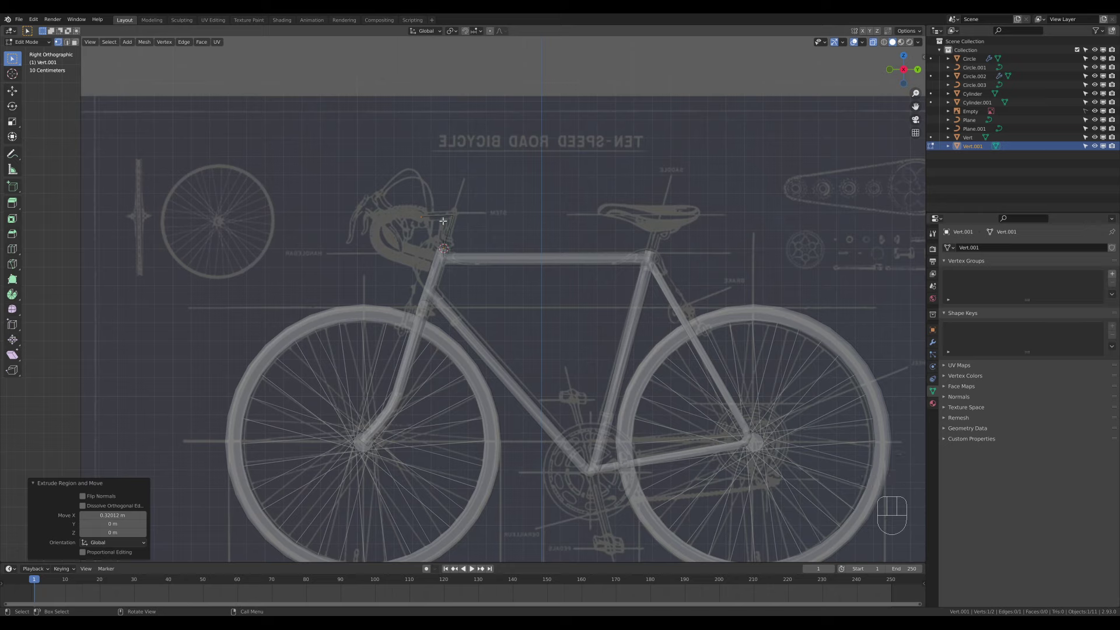
key(e)
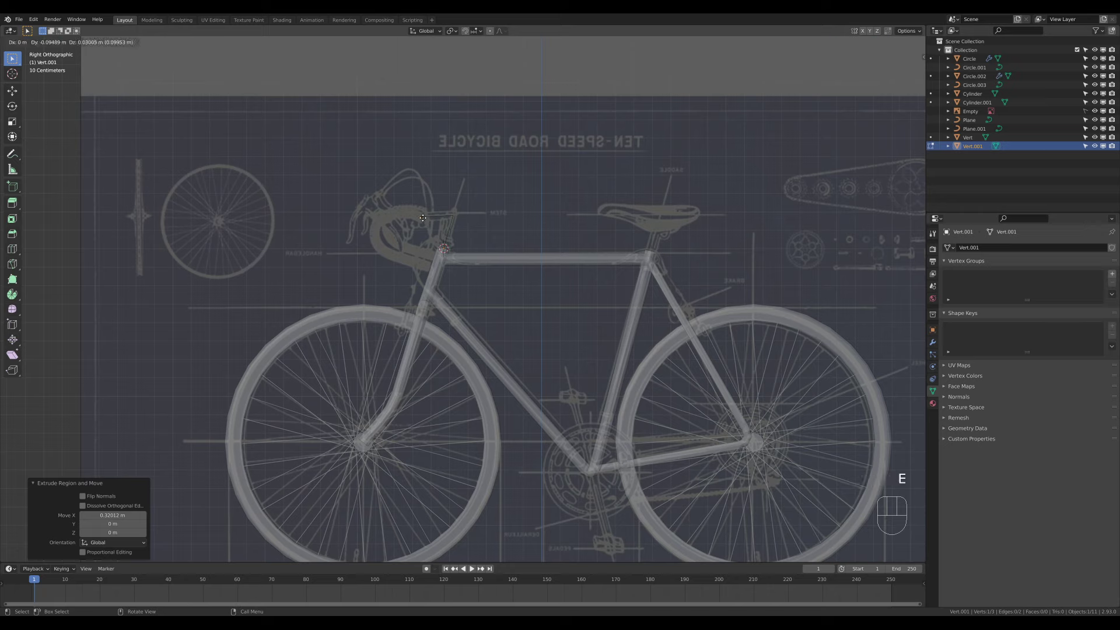
click(416, 219)
key(e)
click(402, 222)
key(e)
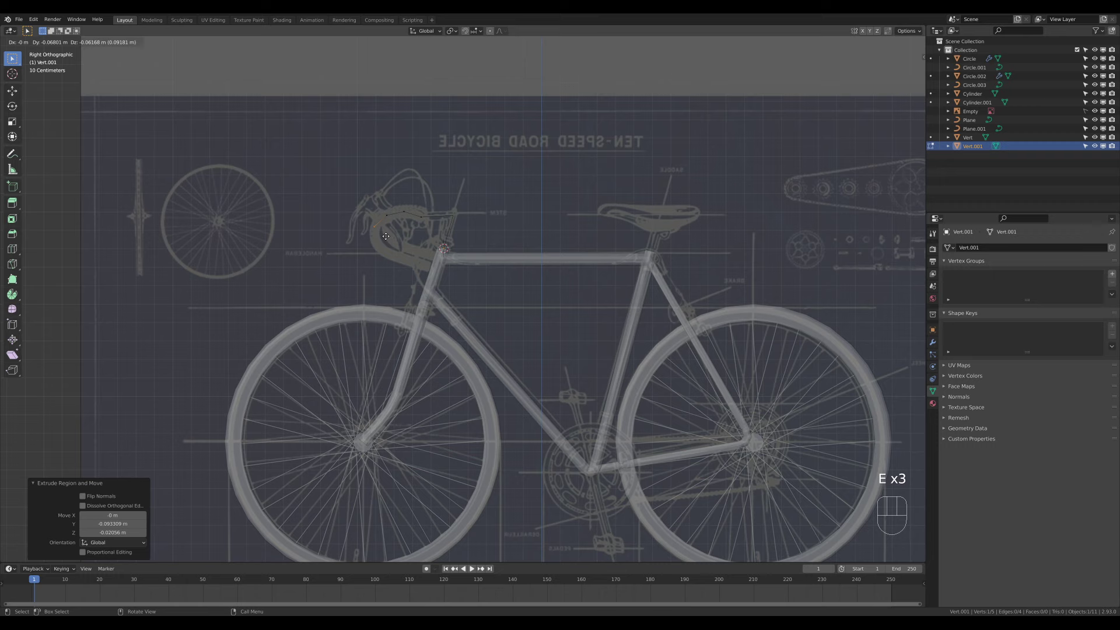
click(387, 236)
key(e)
click(385, 254)
key(e)
click(400, 270)
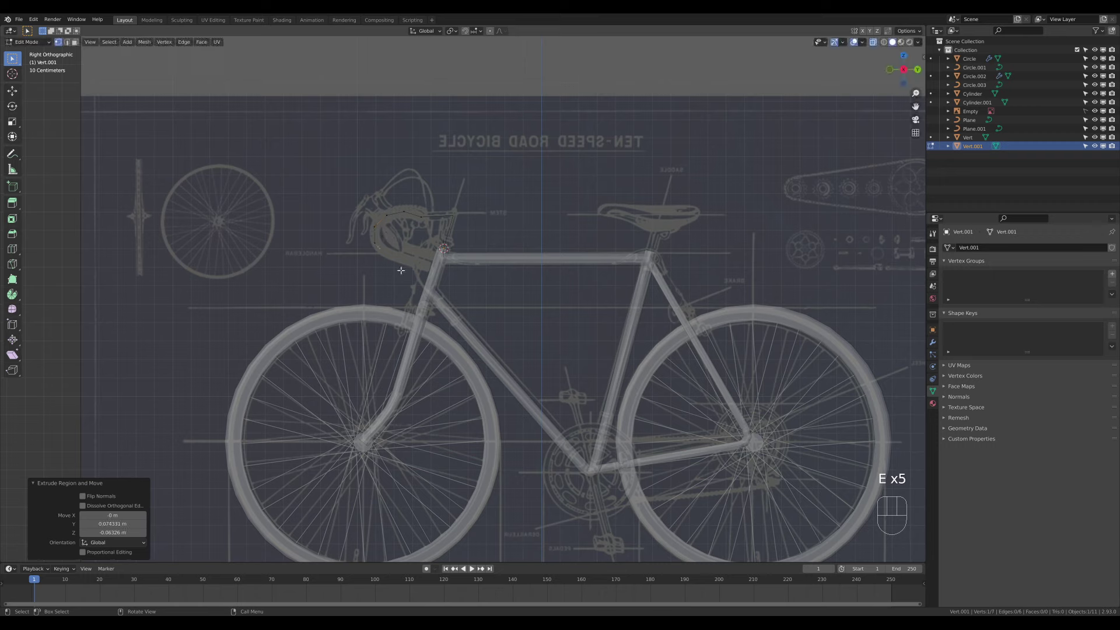
key(e)
click(443, 284)
- Reposition vertices along the front bend of the drop handlebar to match the blueprint
key(g)
click(392, 244)
key(g)
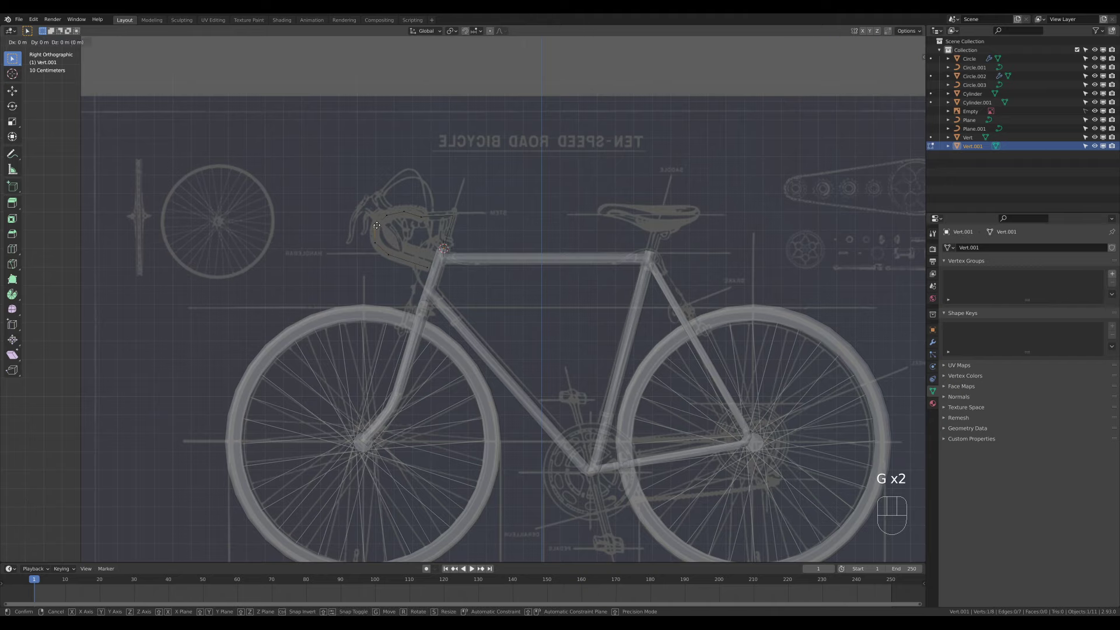
click(378, 223)
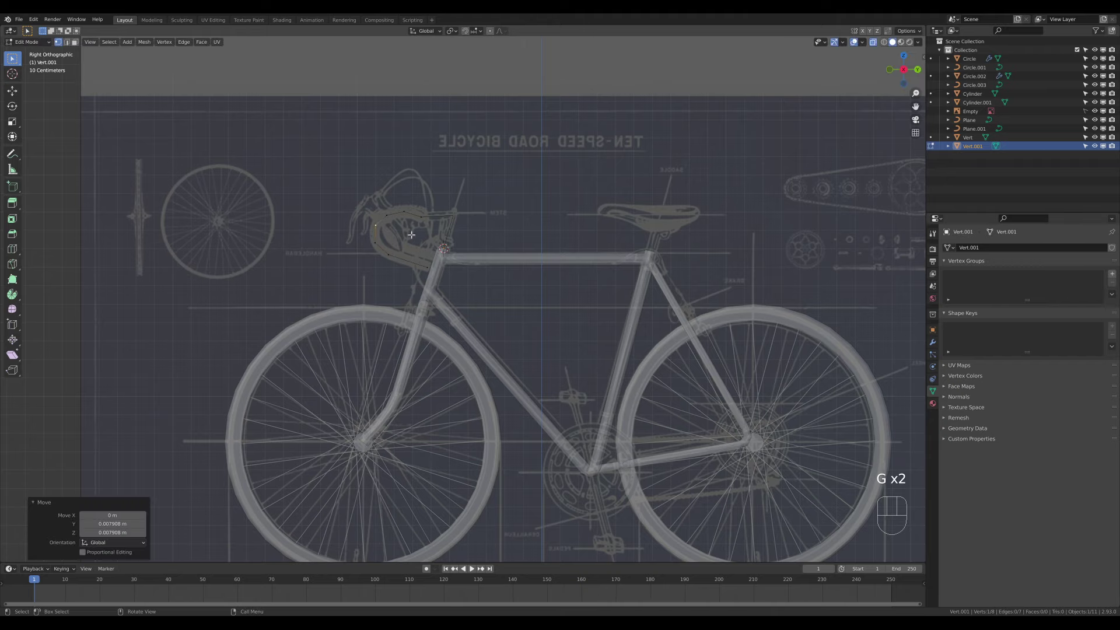
- Add a Mirror modifier across the X axis to the handlebar in Object Mode, with Clipping enabled
middle_drag(388, 230, 690, 243)
key(Tab)
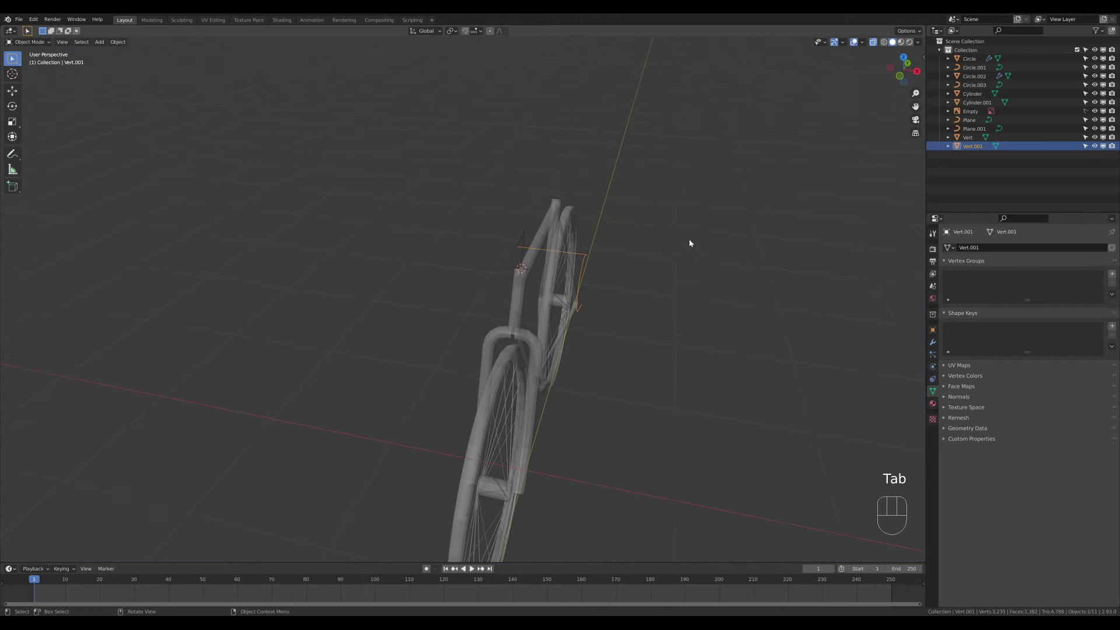
click(933, 343)
click(963, 248)
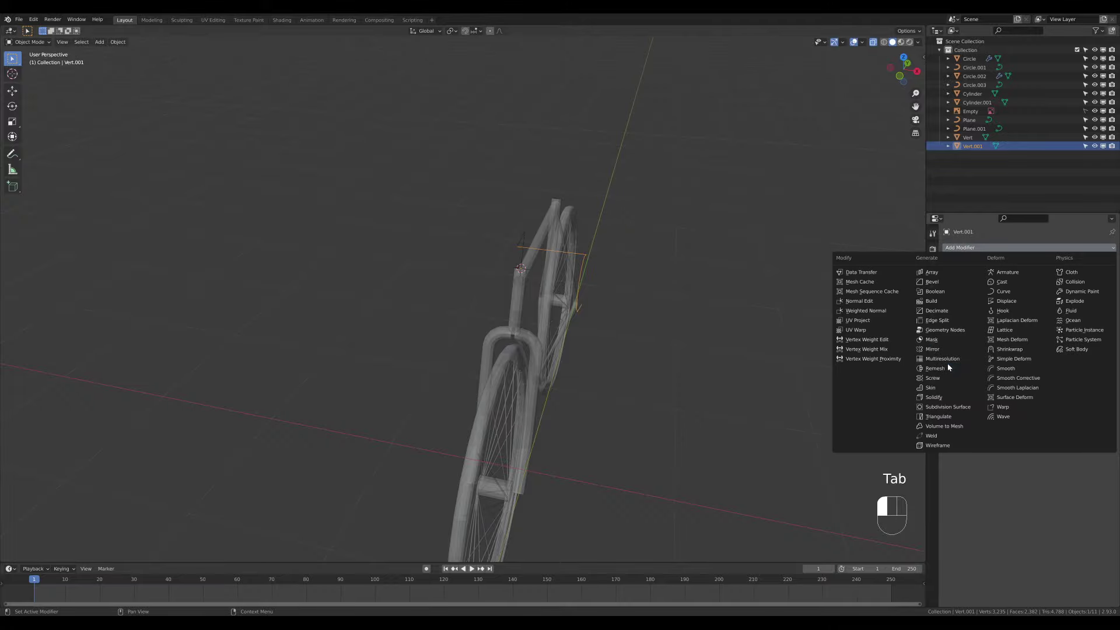
click(941, 349)
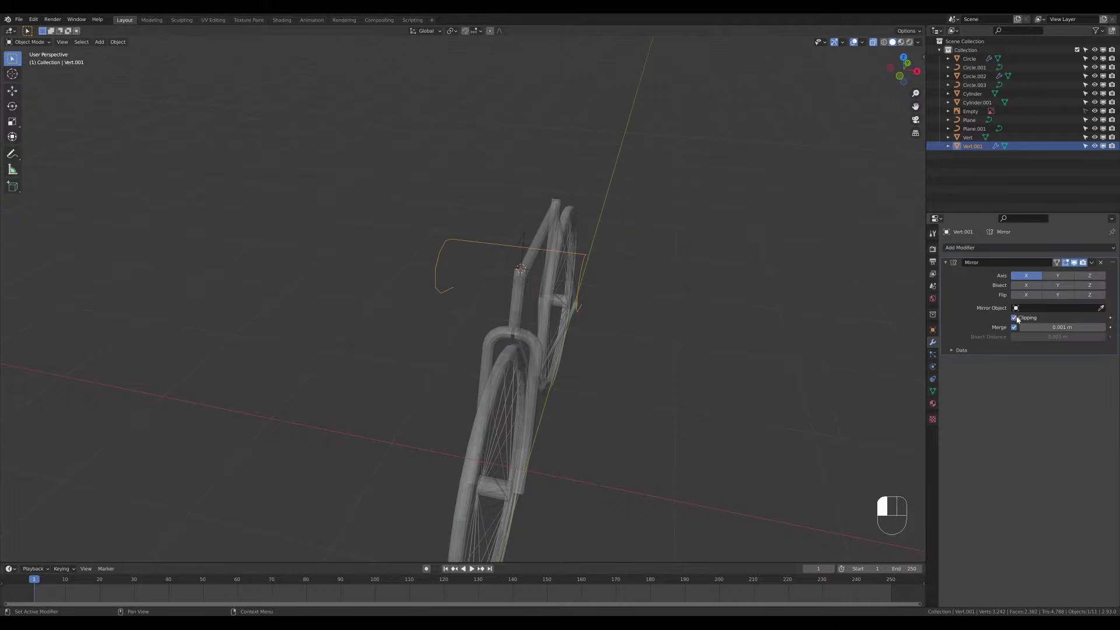
middle_drag(677, 287, 590, 251)
- Bevel the corner vertex of the handlebar stem with 2 segments and a width of about 0.028 m
key(KP_3)
click(413, 239)
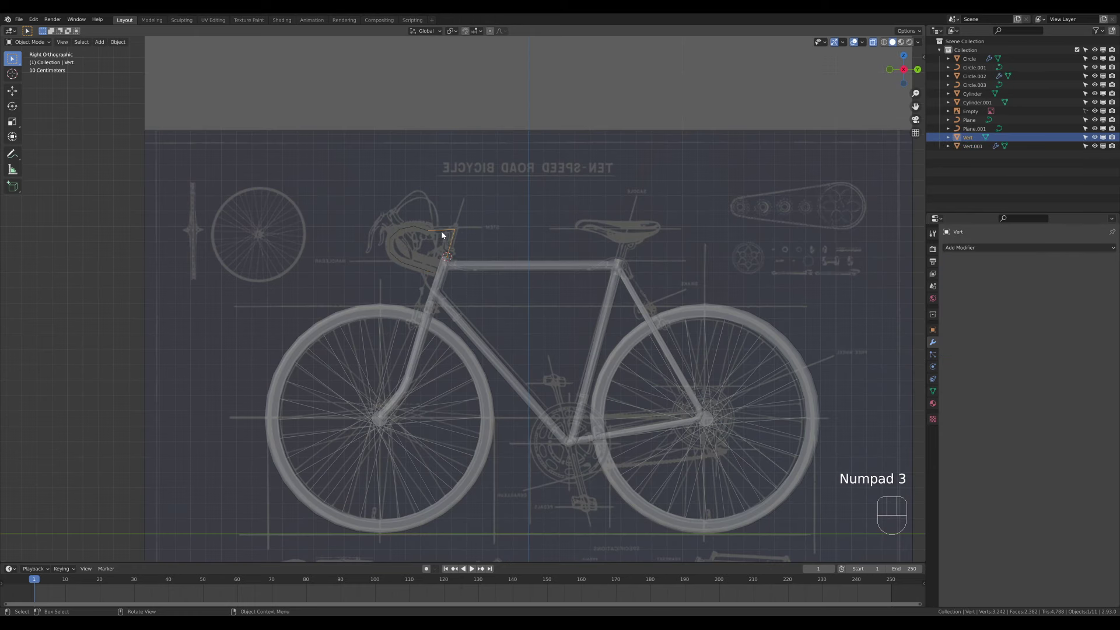
scroll(481, 282, up, 3)
key(Tab)
key(ctrl+b)
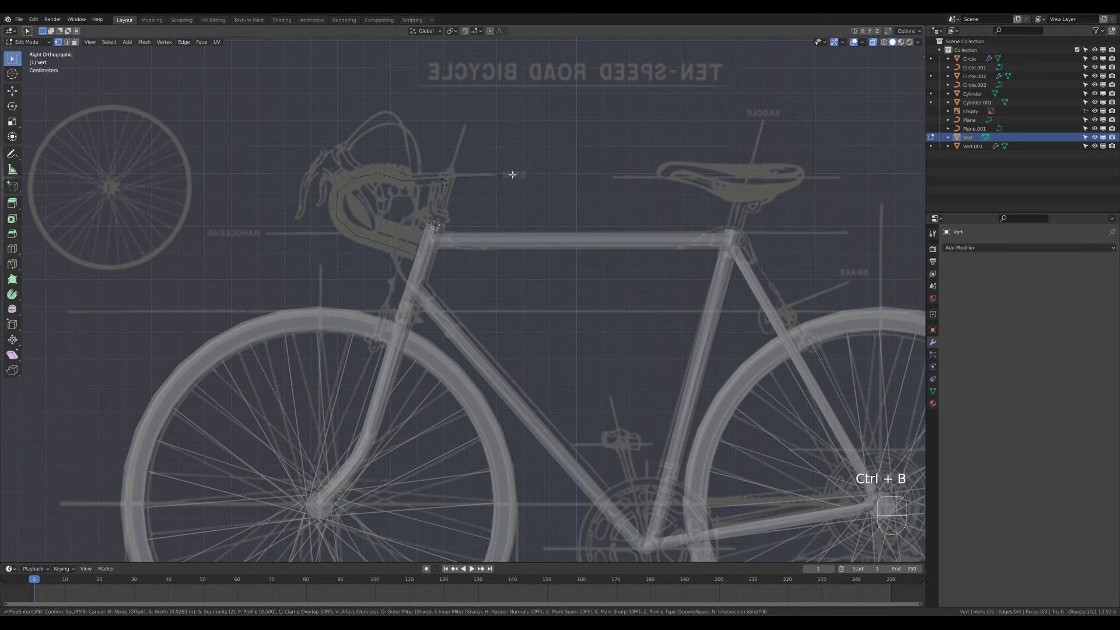
click(512, 175)
scroll(609, 219, down, 1)
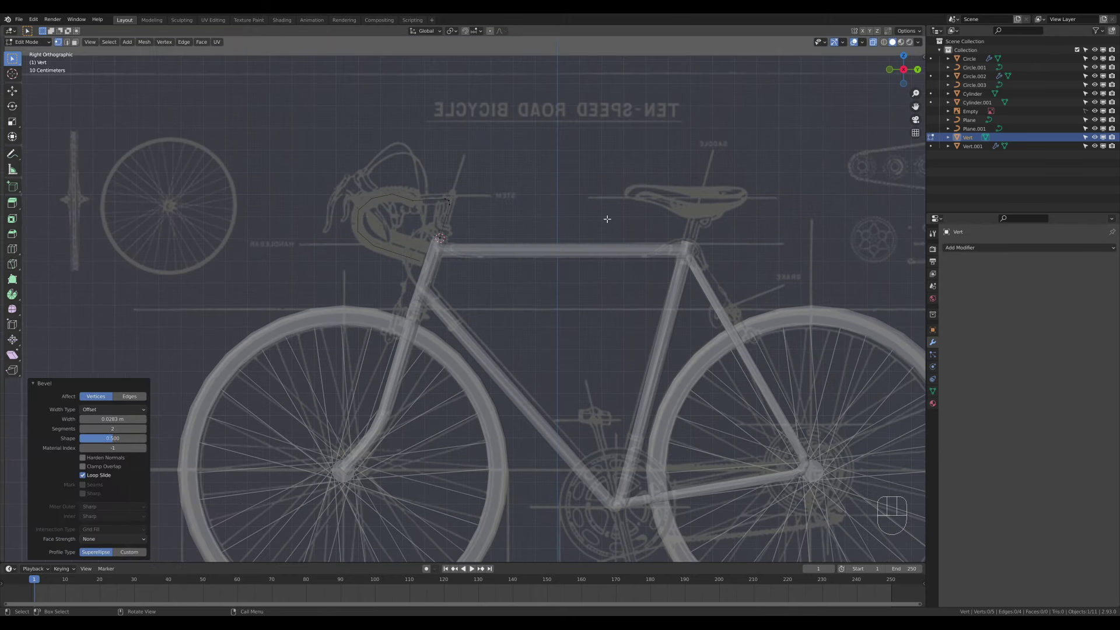
- Snap the 3D cursor to the frame curve's control point at the top of the seat tube, ending in Object Mode
key(Tab)
click(686, 250)
shift+middle_drag(759, 238, 615, 236)
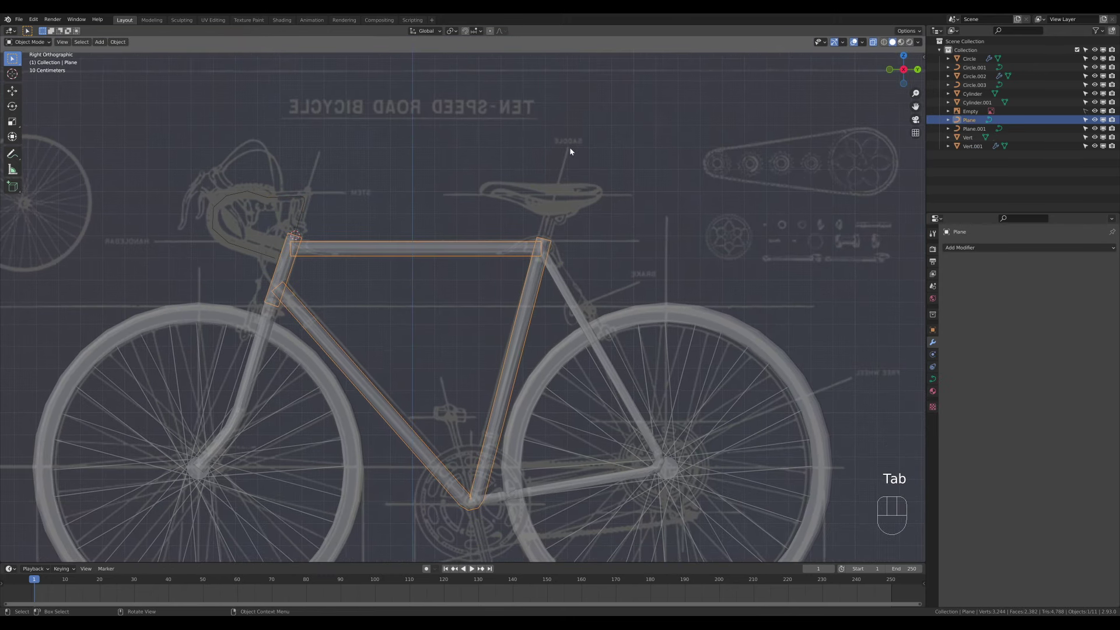
key(Tab)
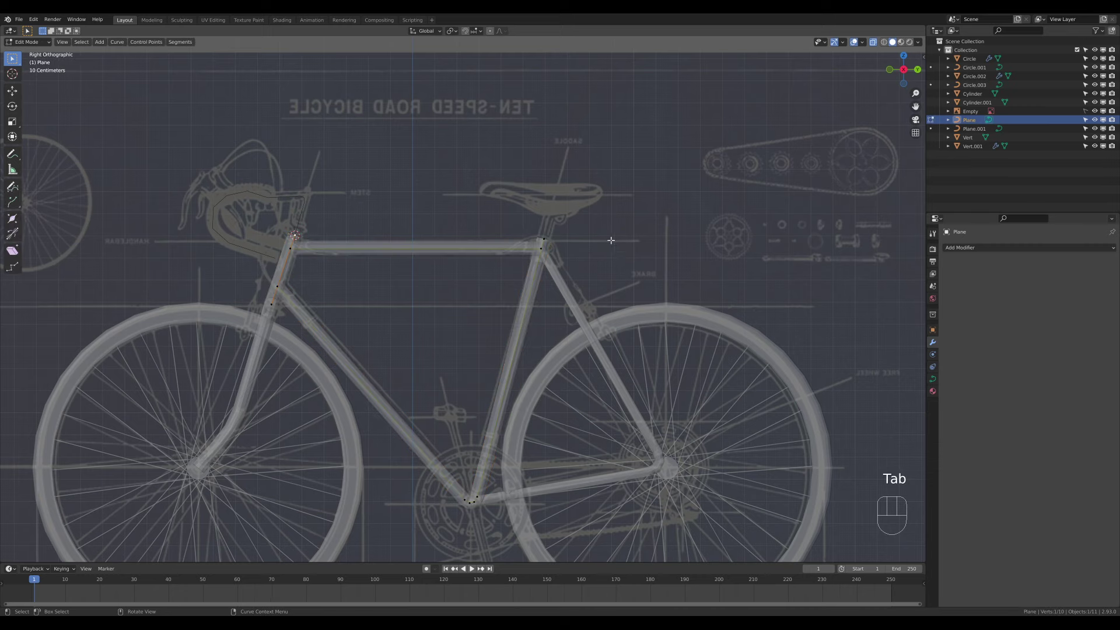
key(shift+s)
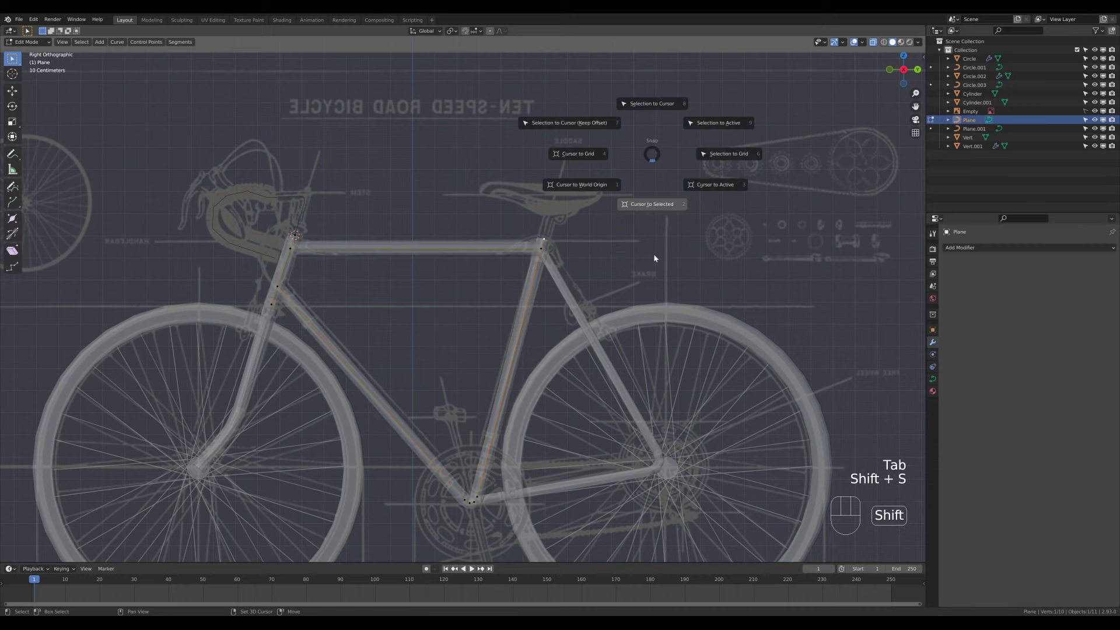
click(653, 253)
key(Tab)
- Add a single-vertex mesh at the 3D cursor and extrude it up about 0.2 m to the saddle as the seat post
key(shift+a)
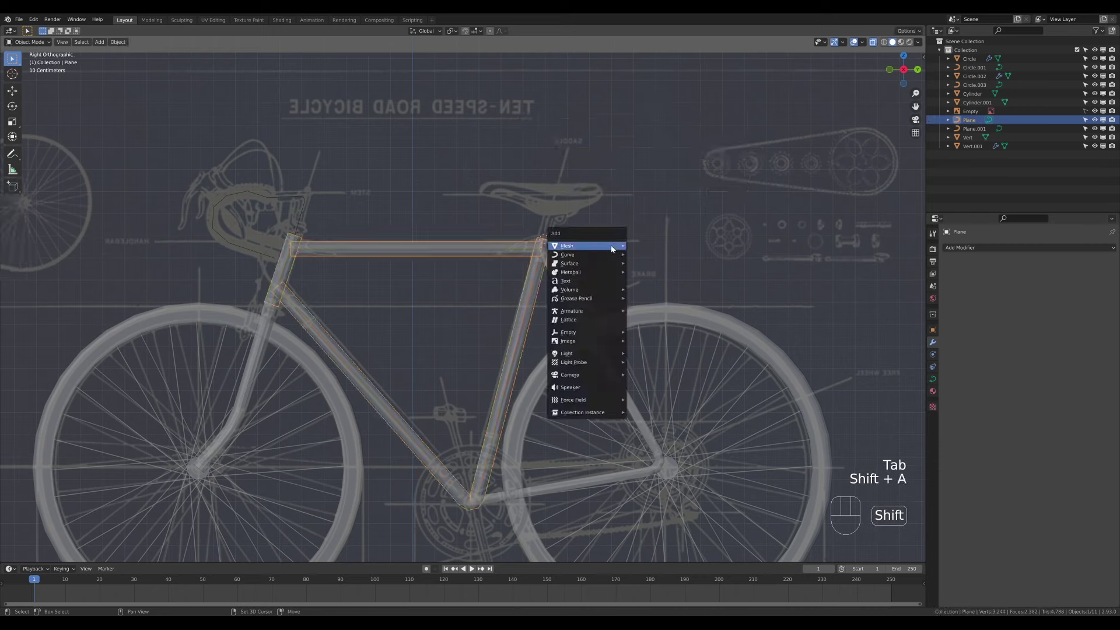
mouse_move(612, 248)
mouse_move(687, 379)
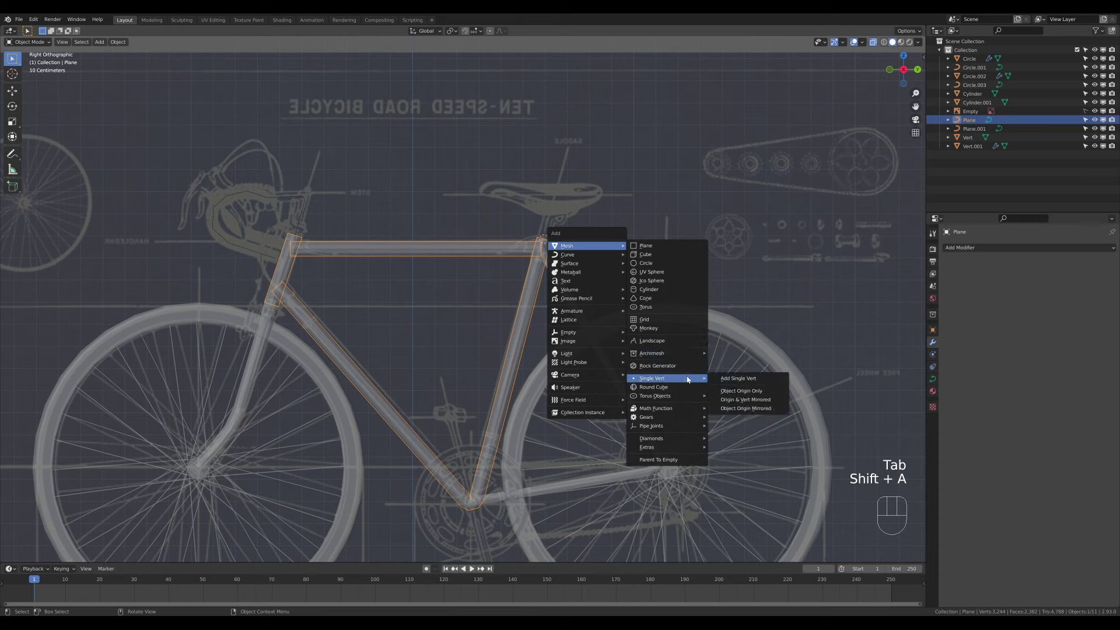
click(739, 379)
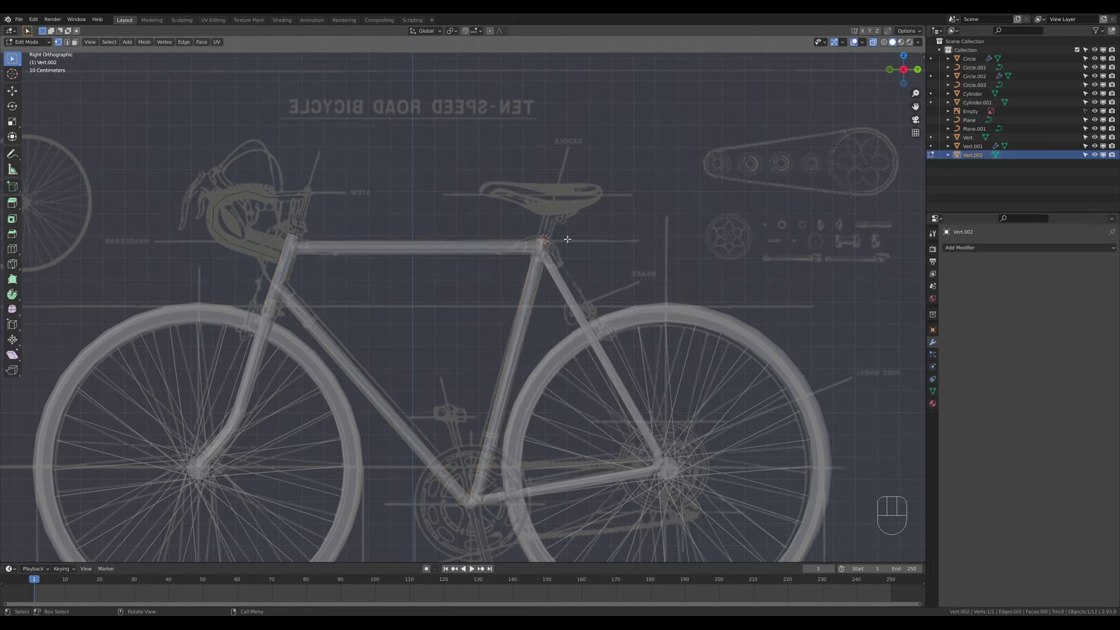
key(e)
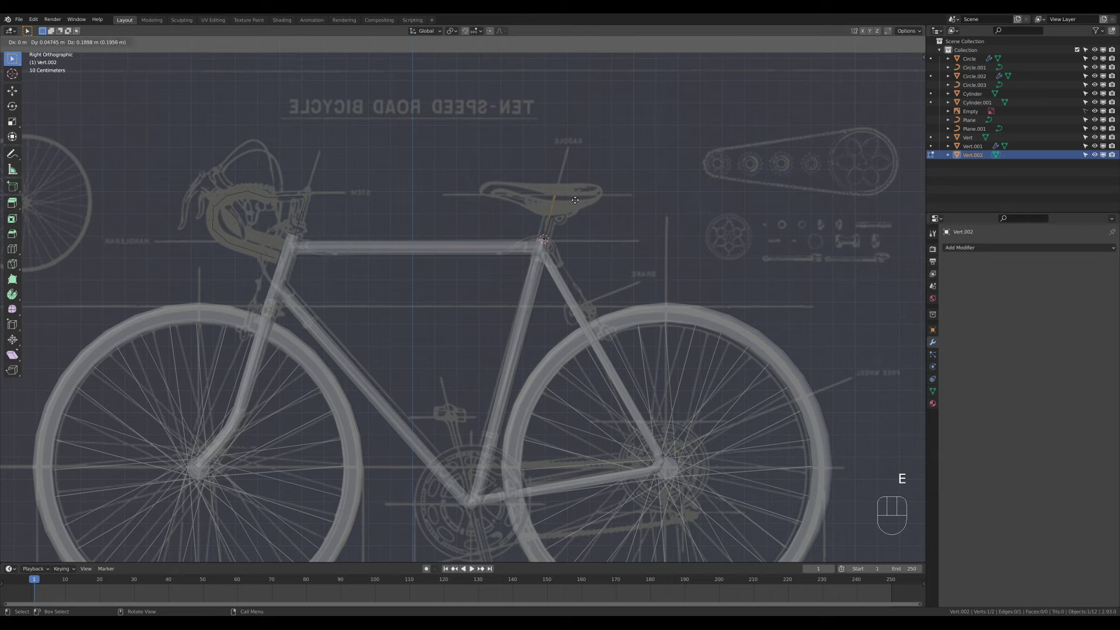
click(575, 200)
- Snap the 3D cursor to the top vertex of the seat post and return to Object Mode
click(550, 192)
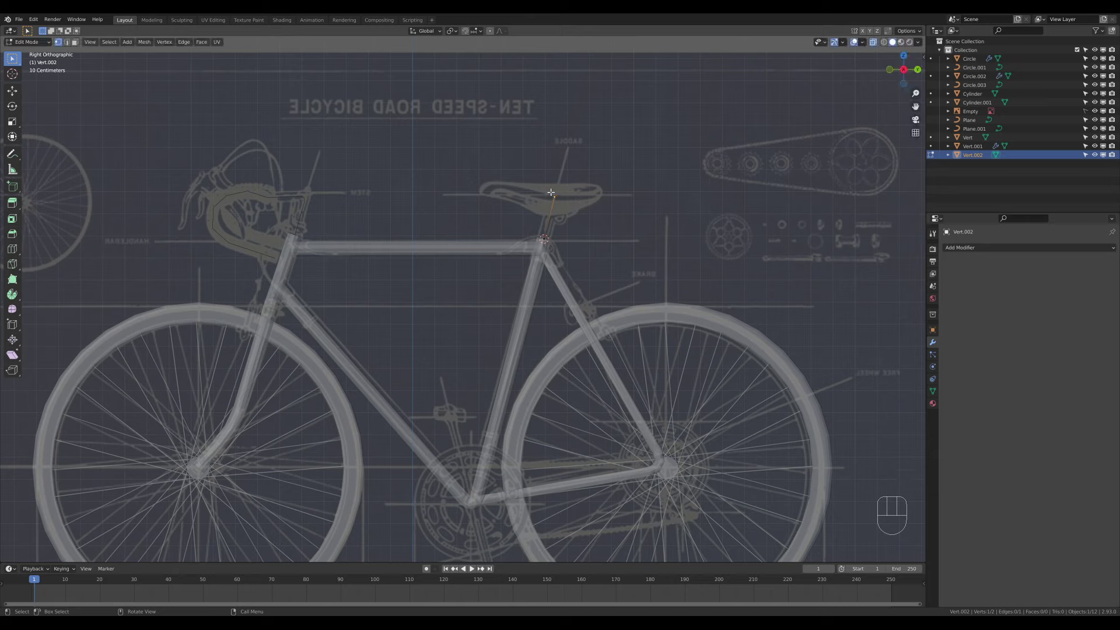
key(shift+s)
click(606, 248)
key(Tab)
- Add a plane at the 3D cursor for the saddle and scale its mesh to about 0.106 in Edit Mode
middle_drag(603, 199, 561, 228)
key(shift+a)
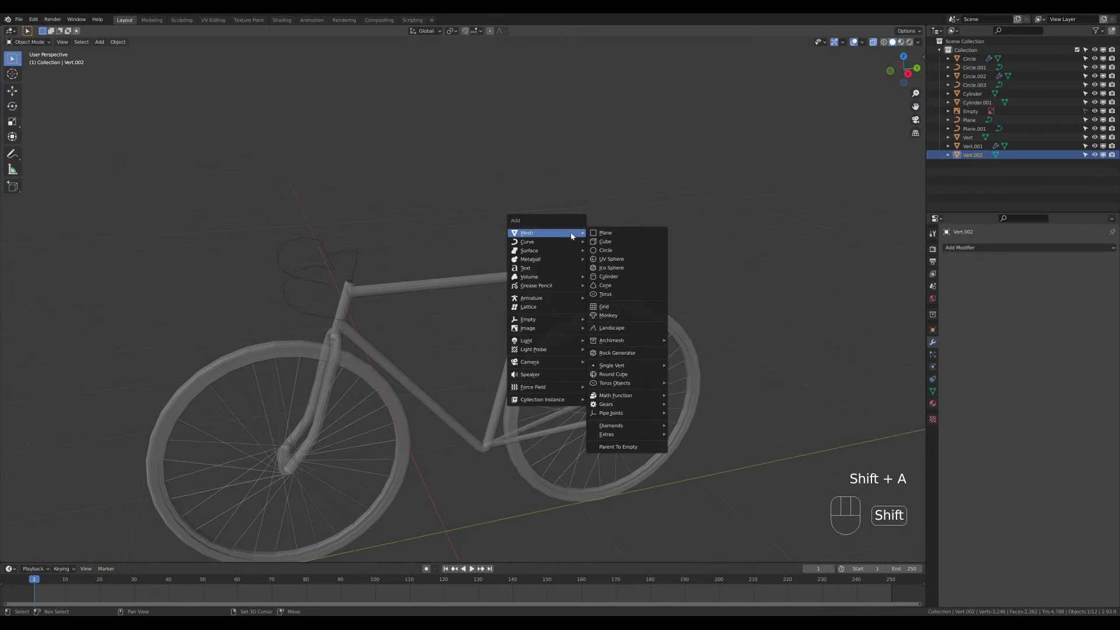
click(607, 234)
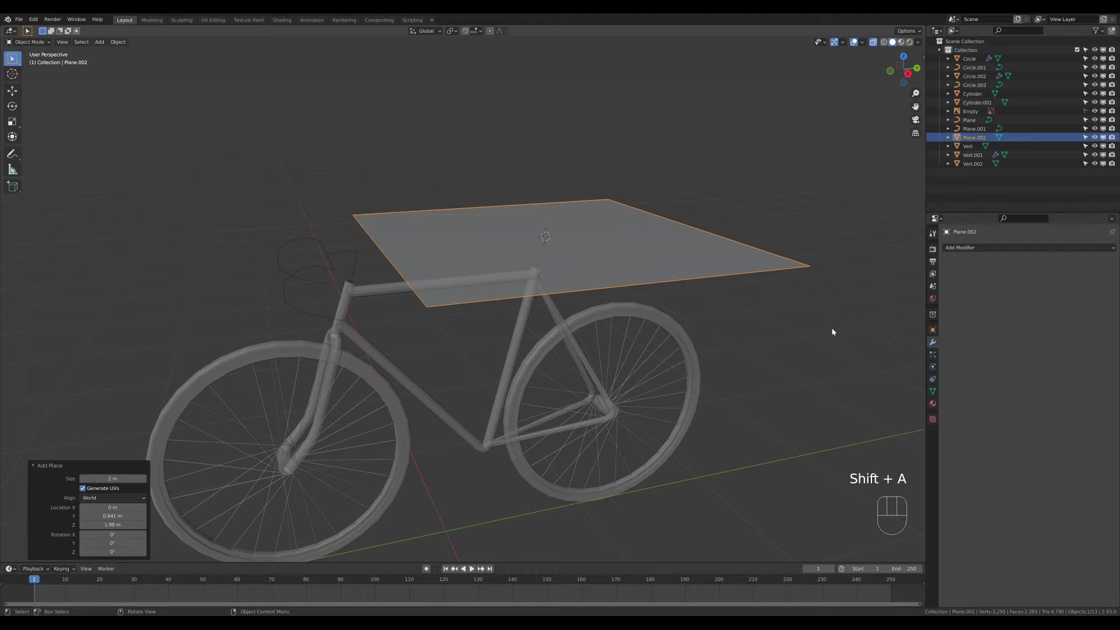
key(Tab)
key(s)
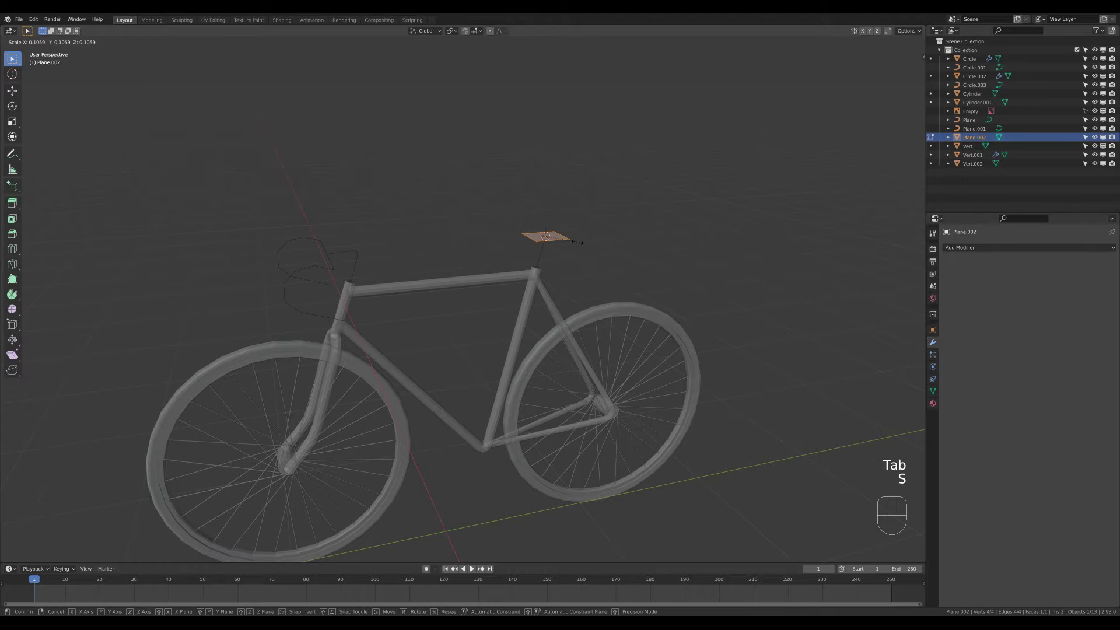
click(579, 242)
- Cut a single centred edge loop across the width of the saddle plane in the top view
key(KP_7)
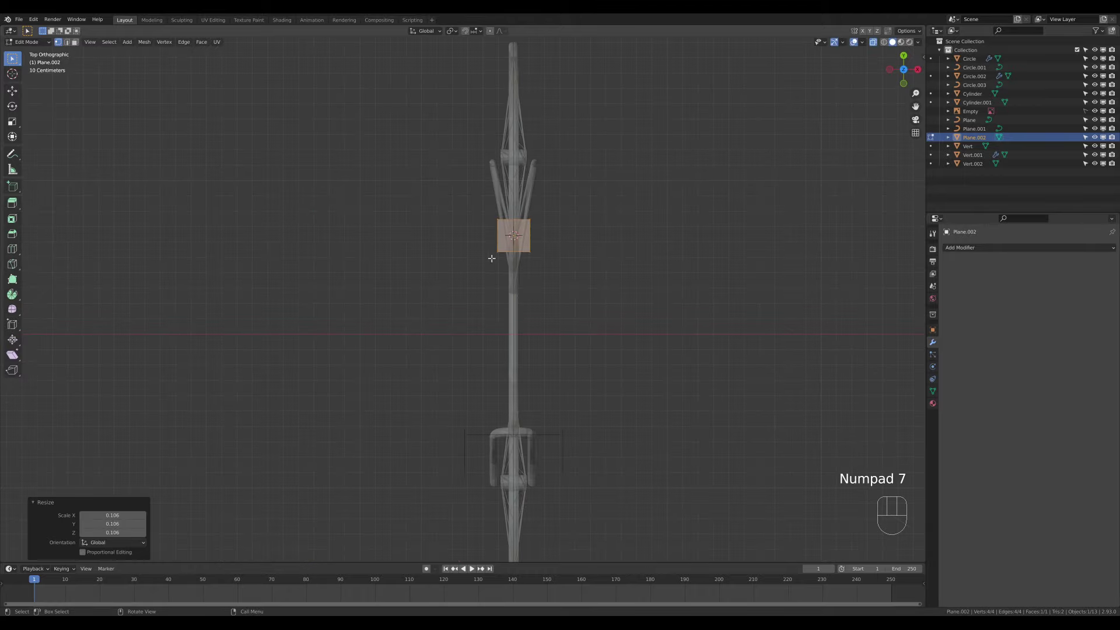
key(ctrl+r)
click(533, 239)
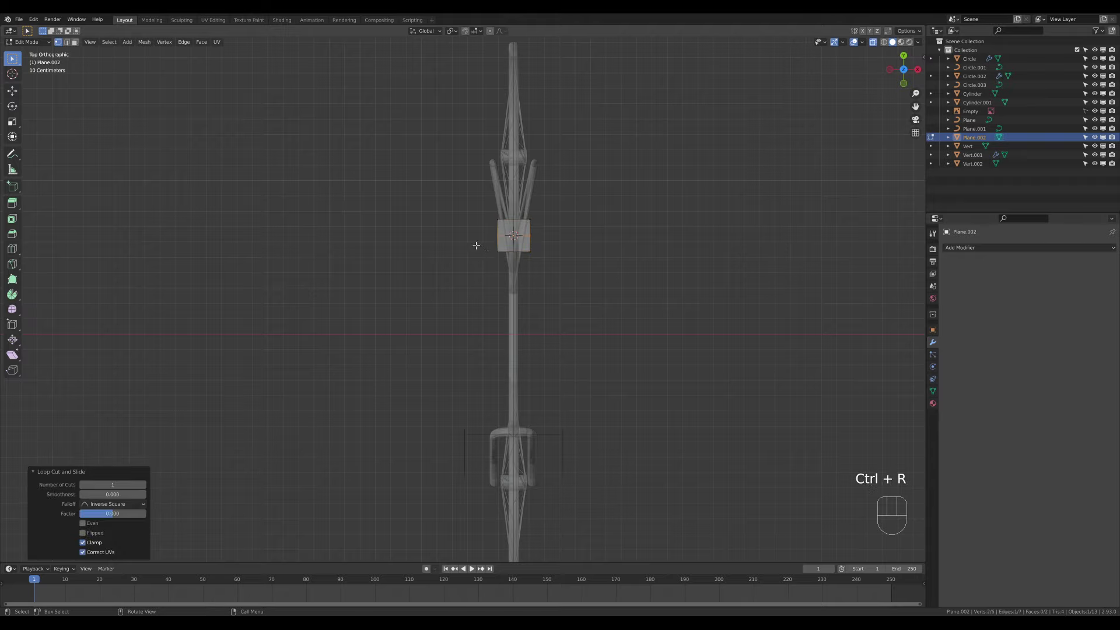
- Scale the saddle's front edge to about 0.36 and move it about 0.25 m forward to form the nose
key(s)
click(532, 240)
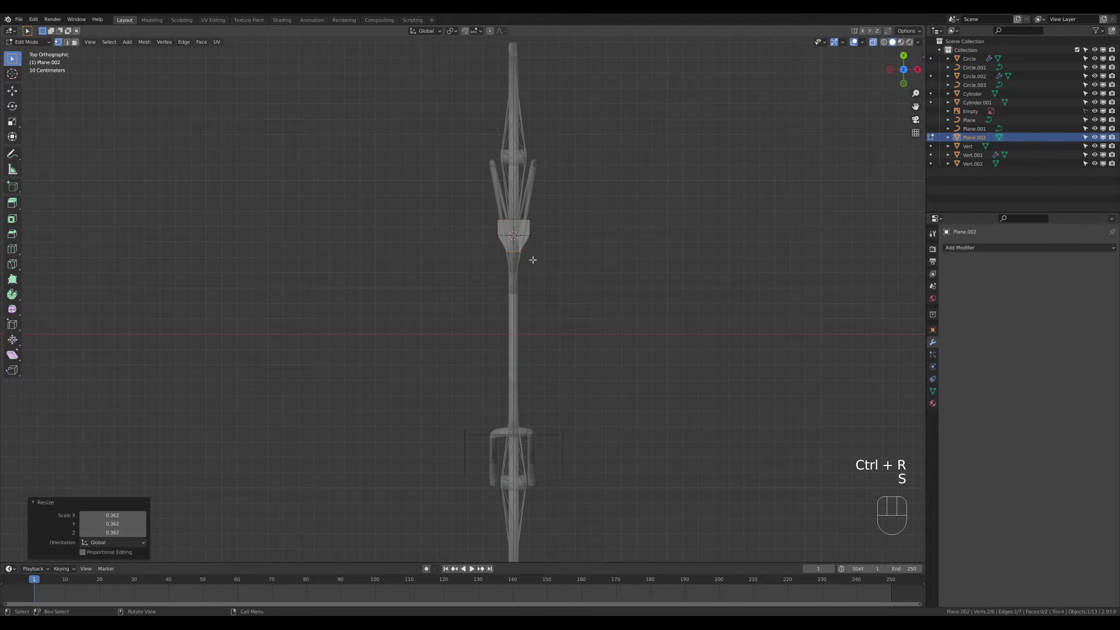
key(g)
click(533, 299)
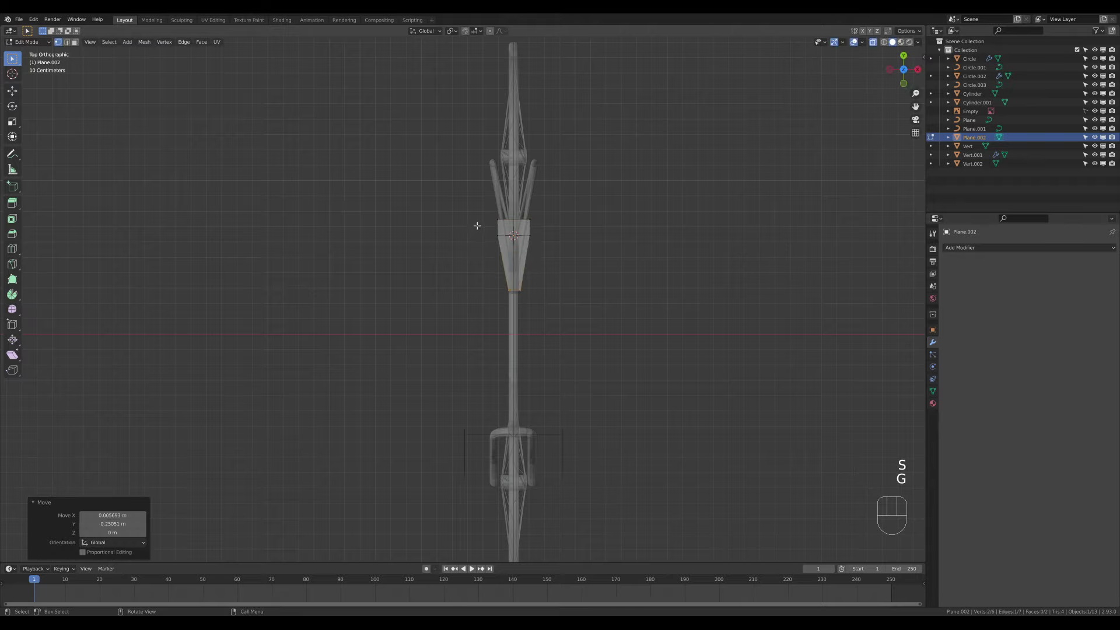
- Narrow the saddle's middle edge loop along X and move it about 0.04 m forward
drag(477, 225, 567, 247)
key(g)
key(s)
key(x)
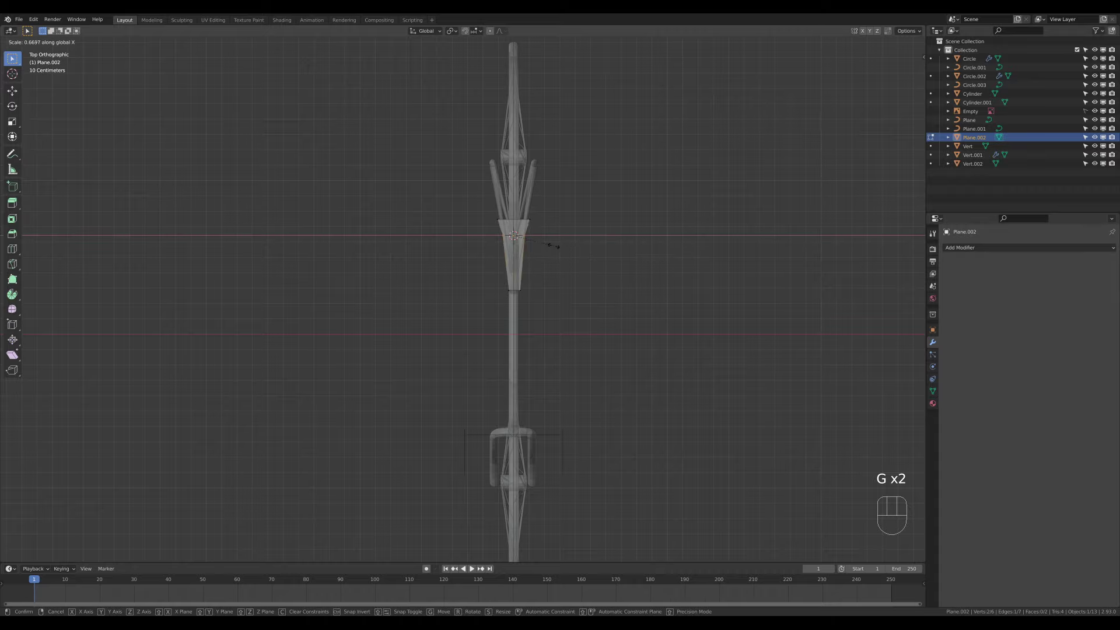
click(560, 252)
key(g)
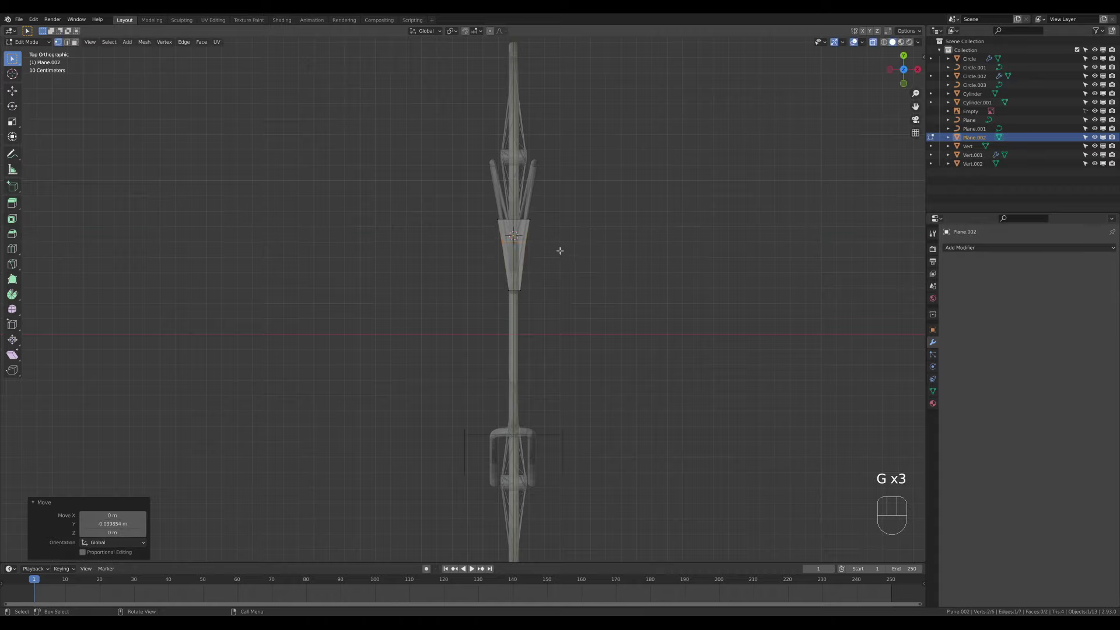
- Widen the saddle's rear edge, extrude it about 0.11 m backward and scale the new edge to about 0.65
key(s)
click(595, 231)
key(e)
click(598, 217)
key(s)
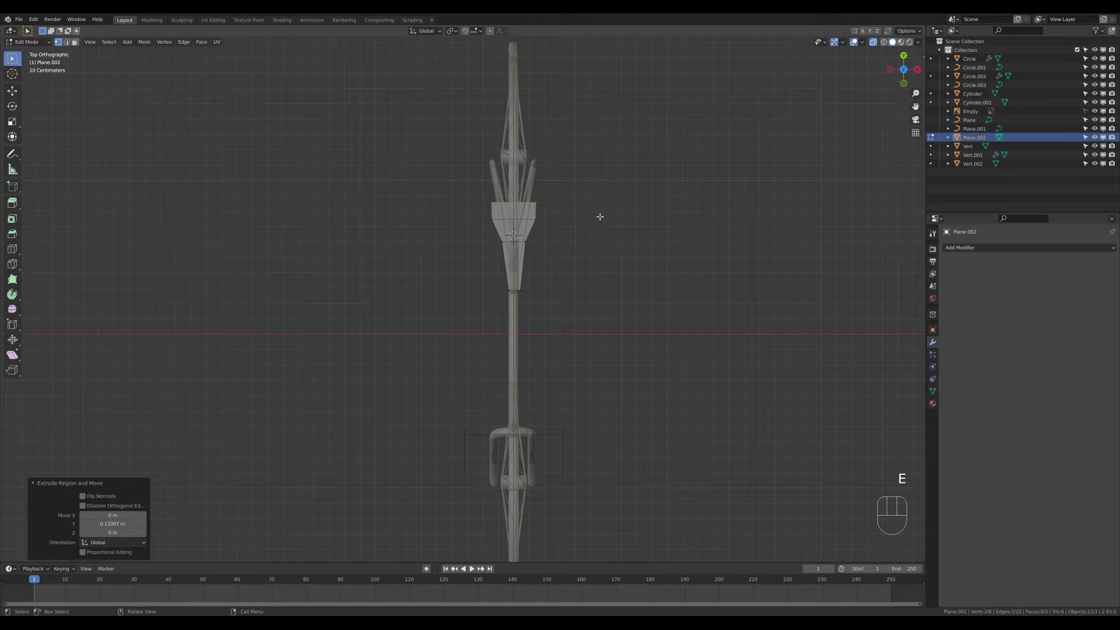
click(590, 212)
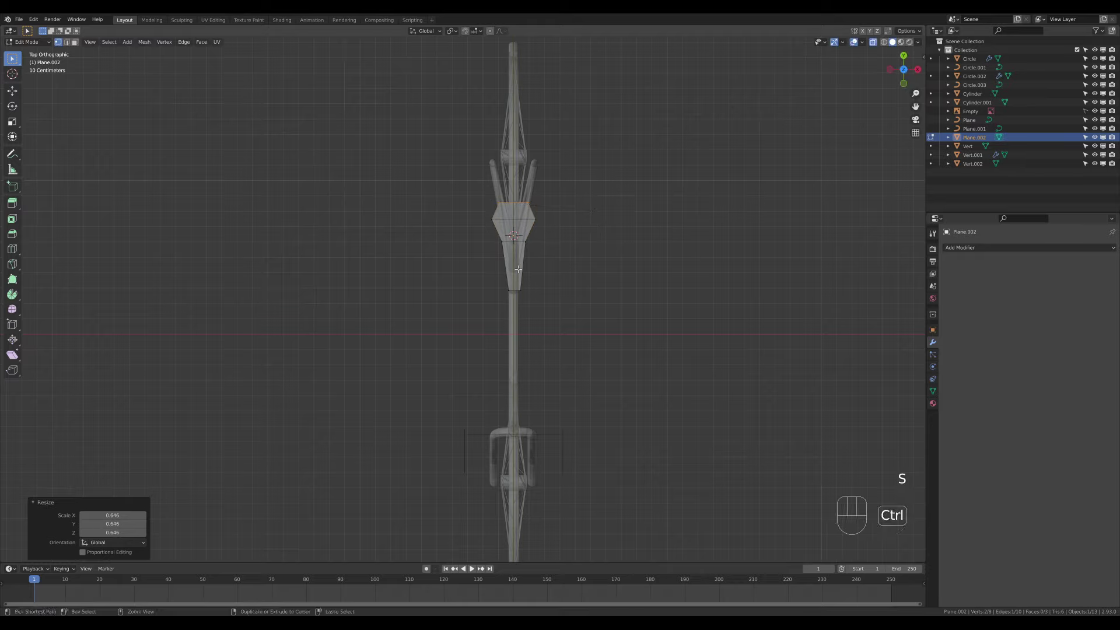
- Cut an edge loop across the saddle's nose section and raise it to the blueprint's saddle profile in the side view
key(ctrl+r)
click(518, 273)
key(KP_3)
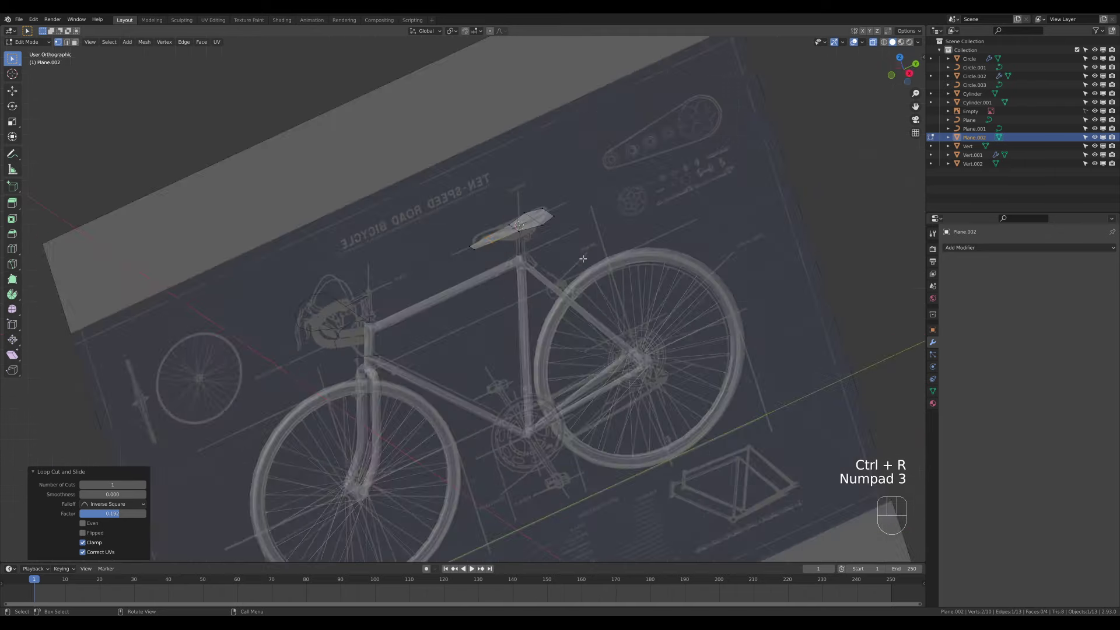
key(g)
drag(451, 173, 527, 226)
click(489, 209)
key(g)
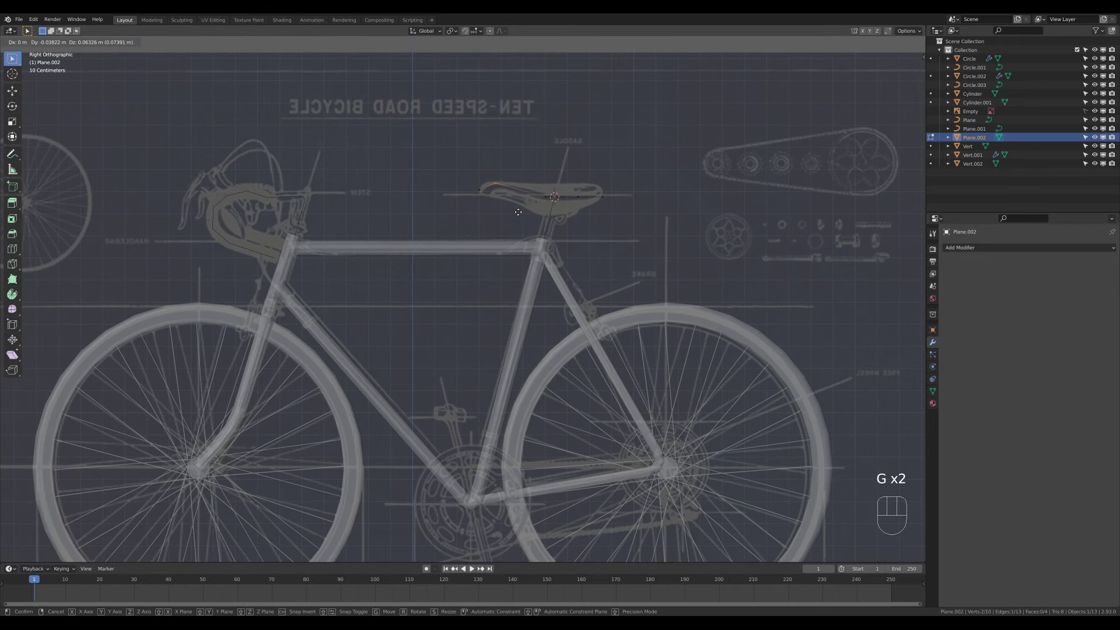
click(537, 195)
- Raise the saddle's middle and rear vertices about 0.03 m along Z and fit the back edge to the blueprint outline
drag(537, 180, 579, 175)
key(g)
click(620, 208)
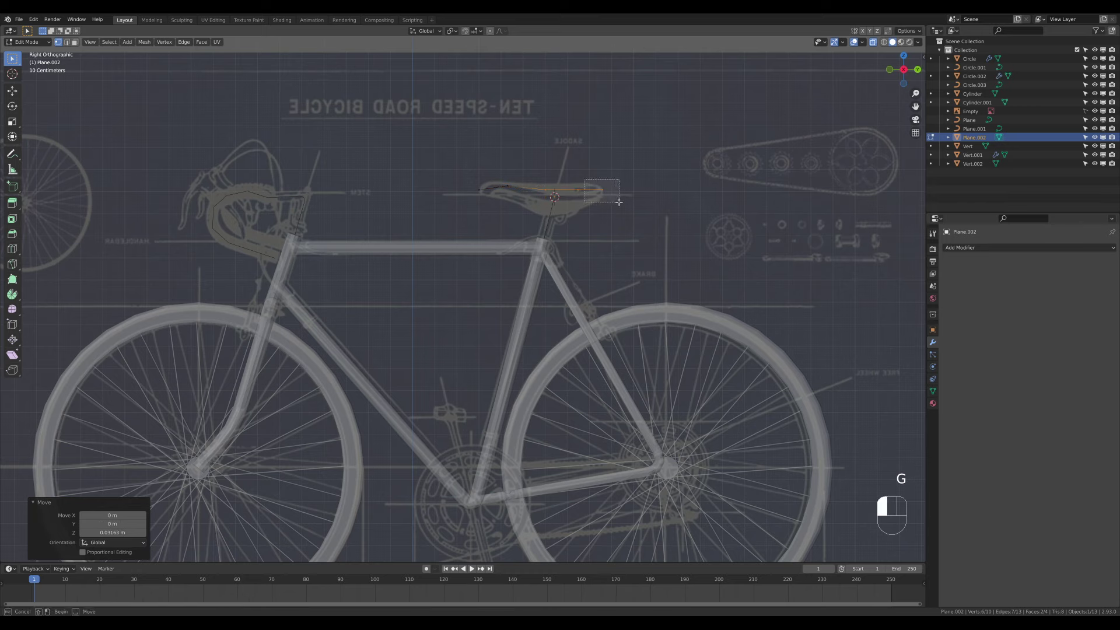
key(g)
click(617, 200)
- Move the front edges of the saddle's nose to follow the blueprint's curved nose outline
drag(466, 180, 493, 204)
key(g)
click(513, 194)
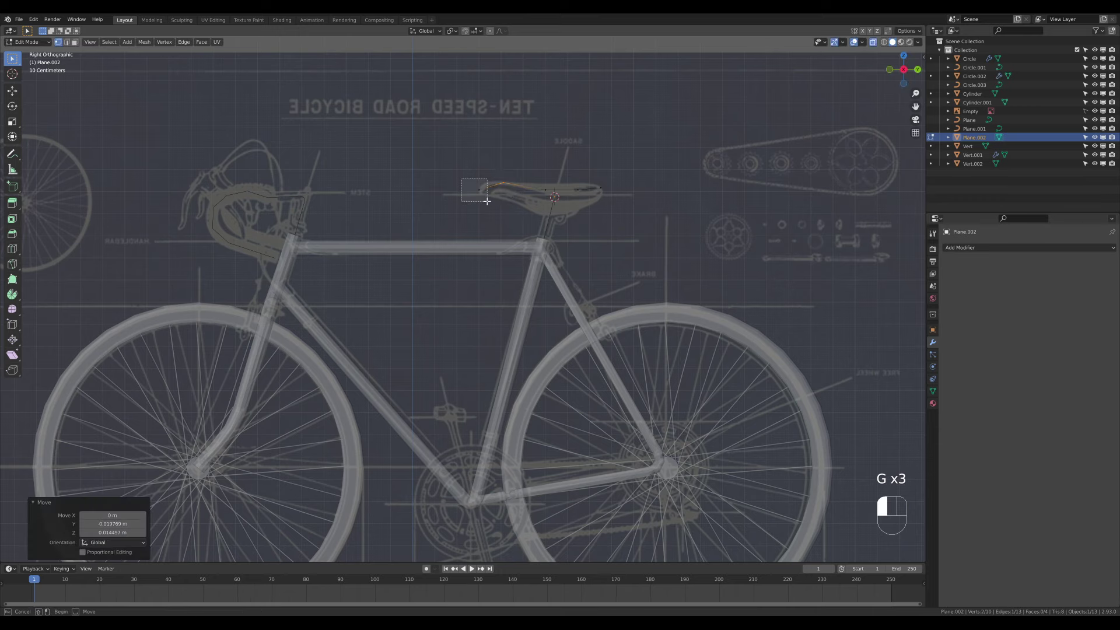
key(g)
click(489, 197)
- Extrude the entire saddle surface downward by about 0.048 m to give it thickness
key(KP_7)
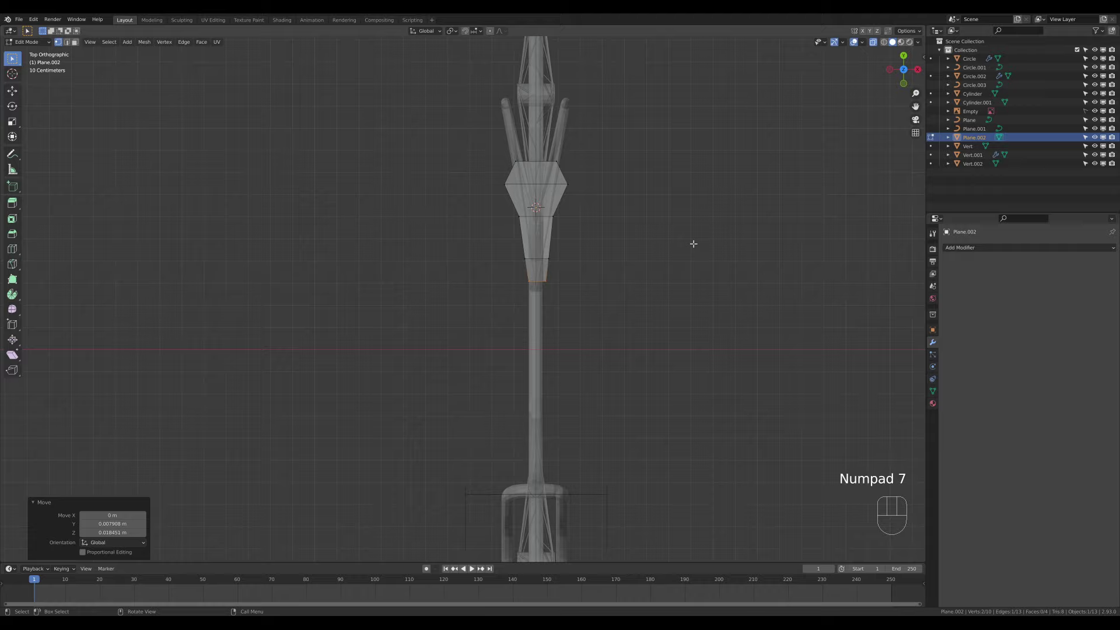
middle_drag(693, 244, 570, 260)
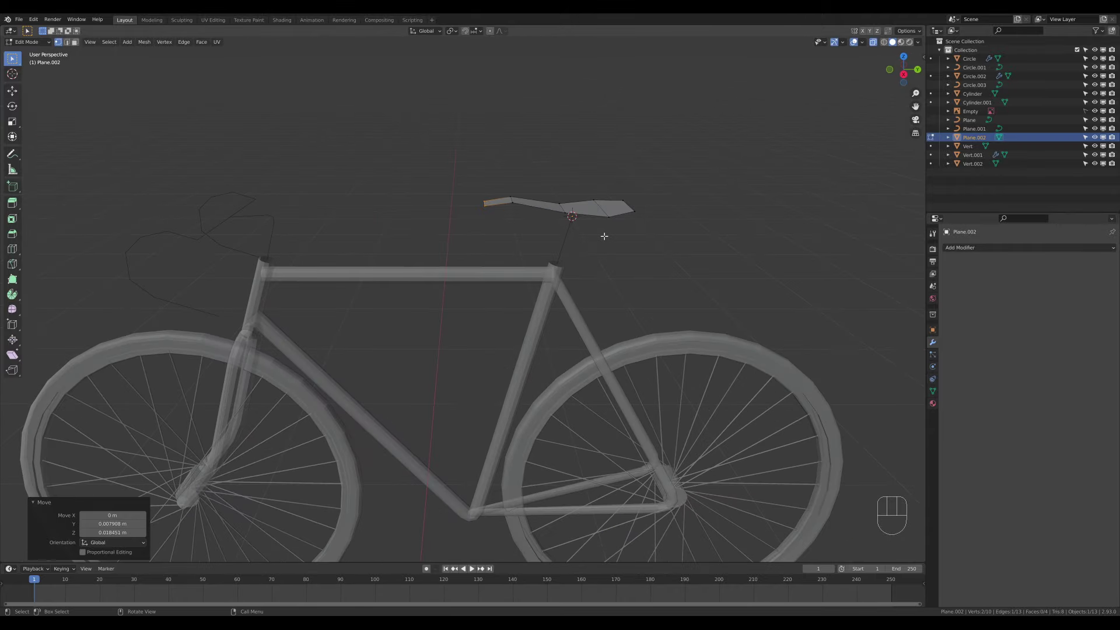
key(a)
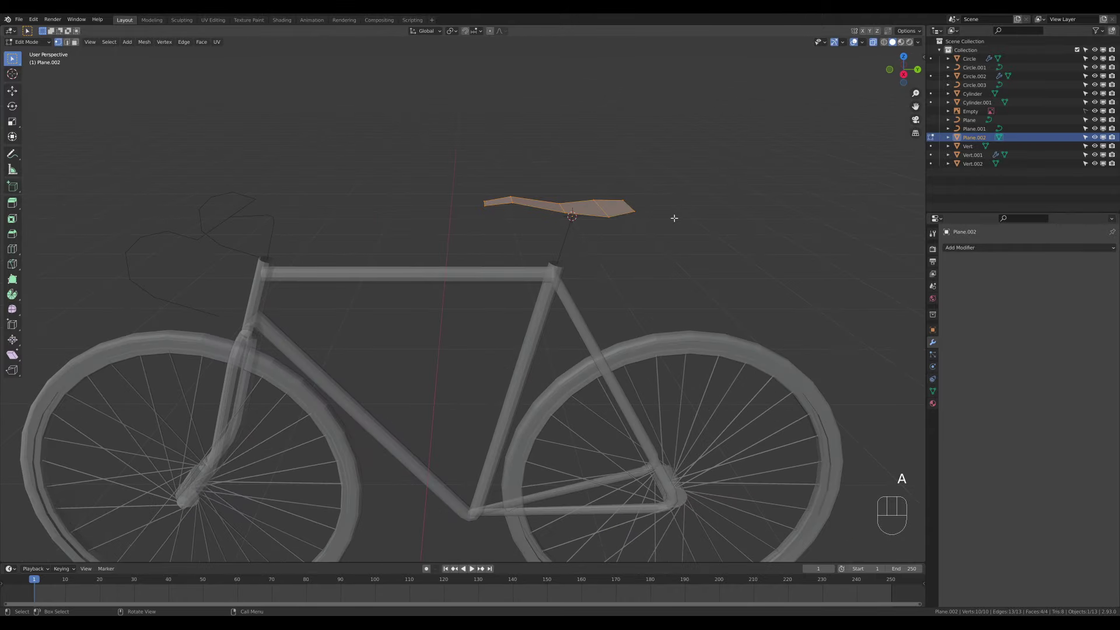
key(KP_3)
key(e)
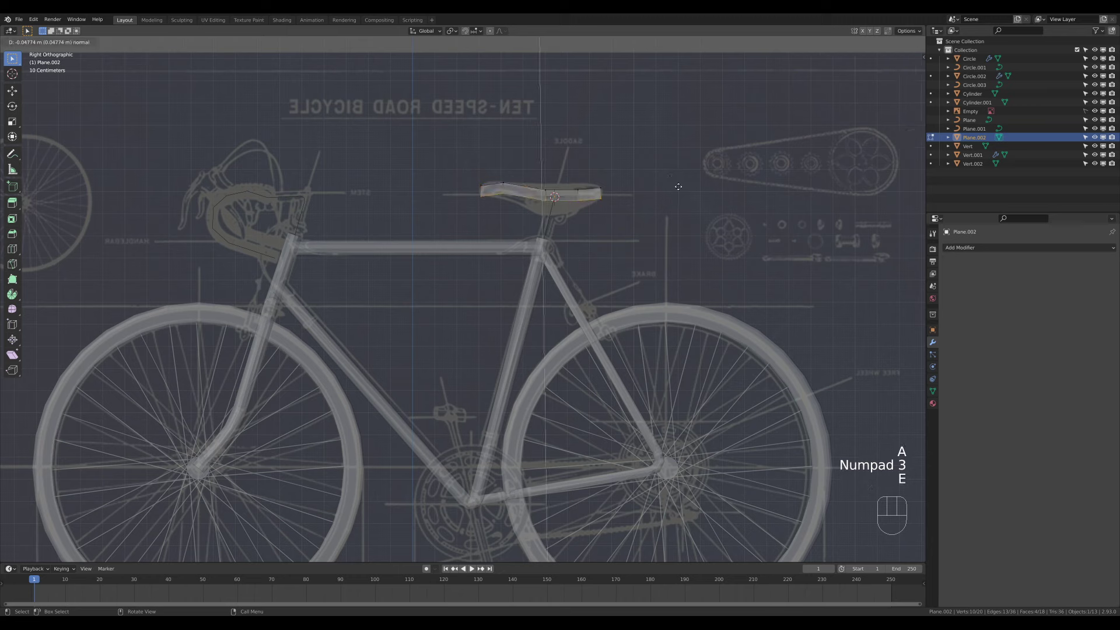
click(676, 188)
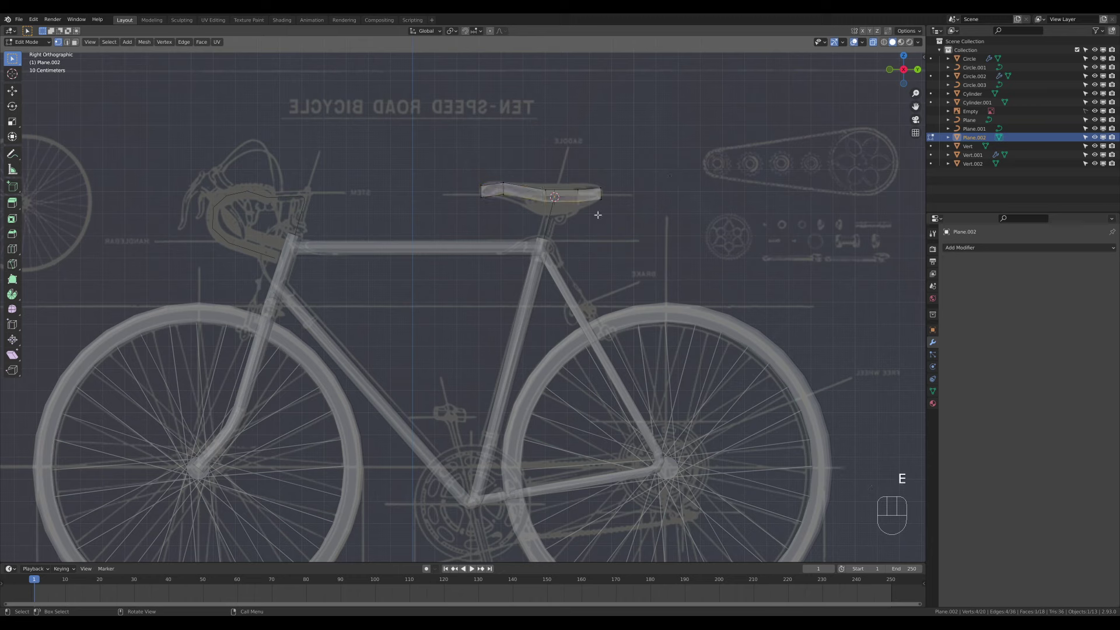
- Lower the underside's middle vertices about 0.05 m along Z and reshape the nose tip to match the blueprint
key(g)
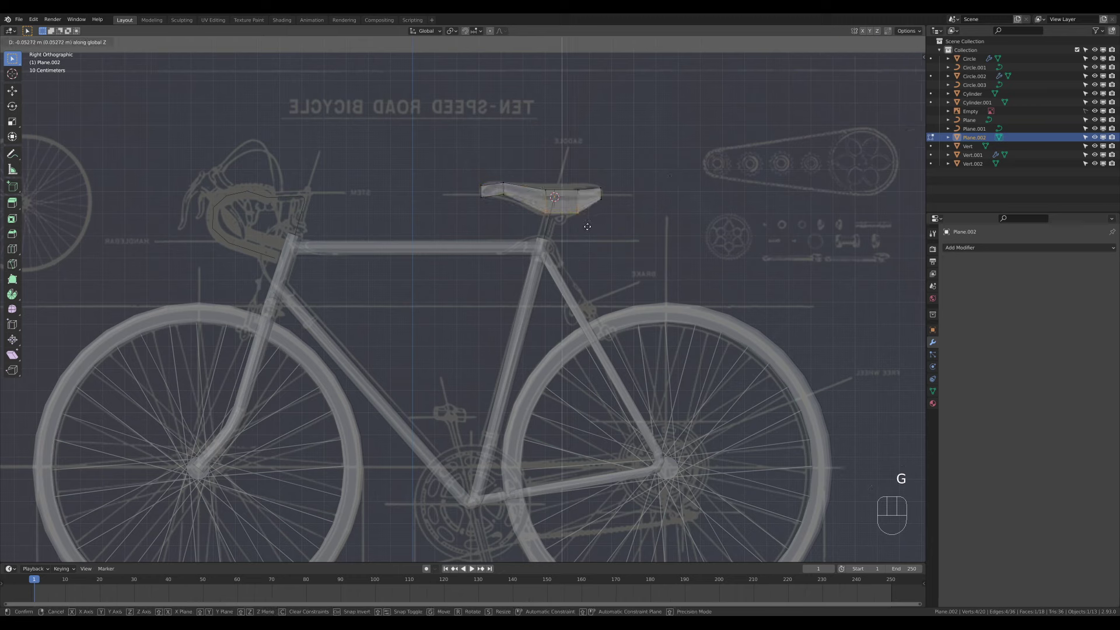
click(587, 227)
drag(470, 191, 495, 210)
key(g)
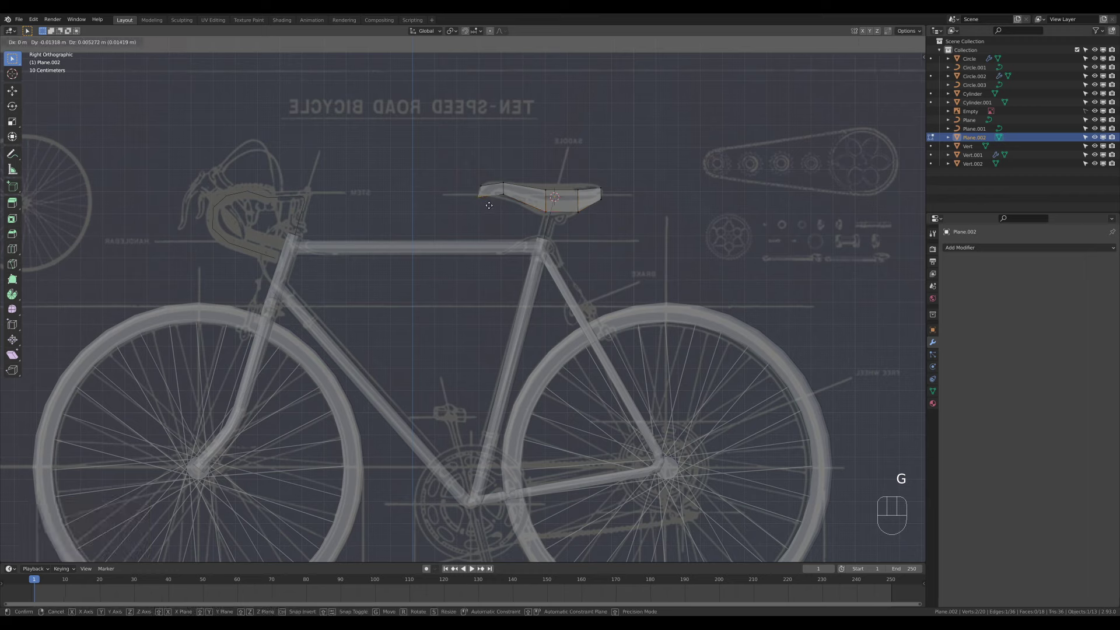
click(477, 180)
key(g)
click(500, 184)
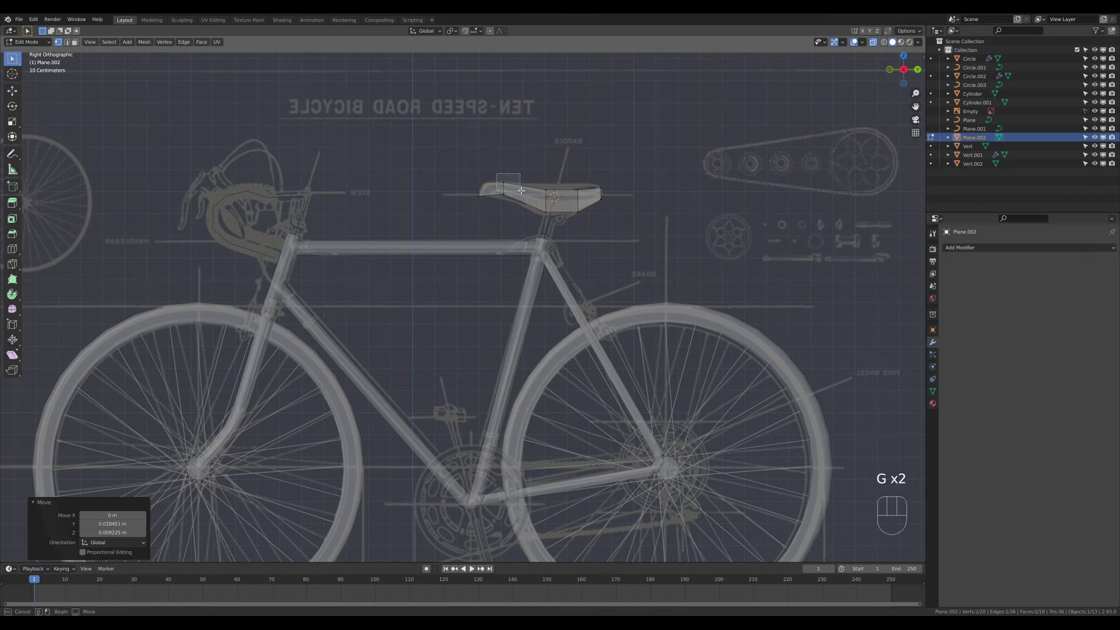
- Fit the saddle's upper vertices behind the nose and in the middle to the blueprint's top contour
key(g)
click(528, 188)
drag(529, 169, 596, 210)
key(g)
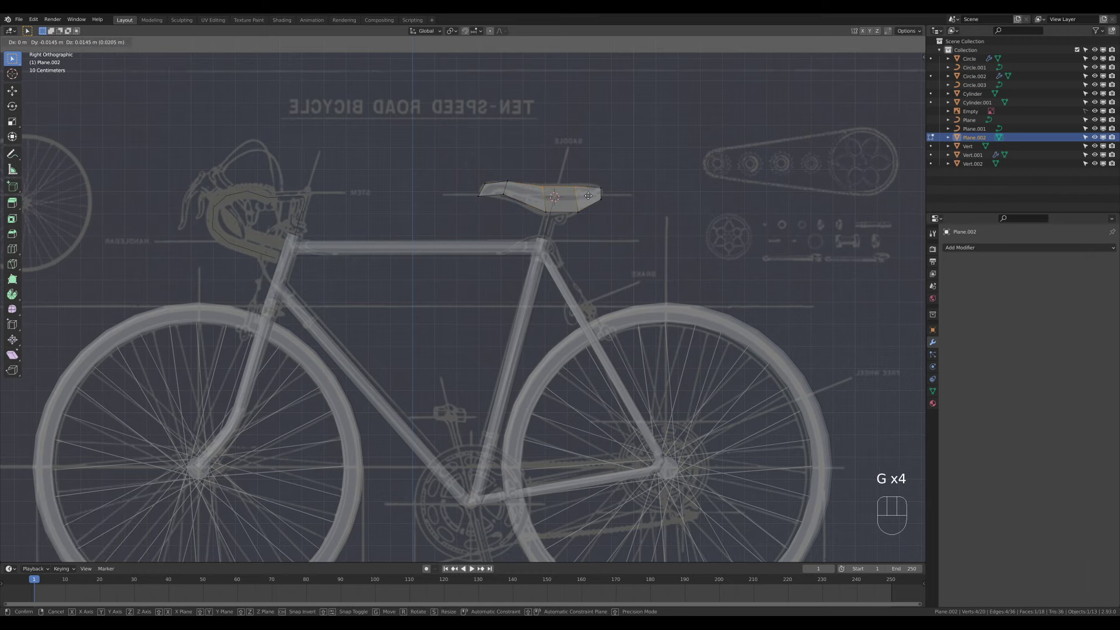
click(591, 200)
- Add a level 2 Subdivision Surface modifier to the saddle in Object Mode and turn off X-ray display
key(Tab)
middle_drag(601, 229, 647, 253)
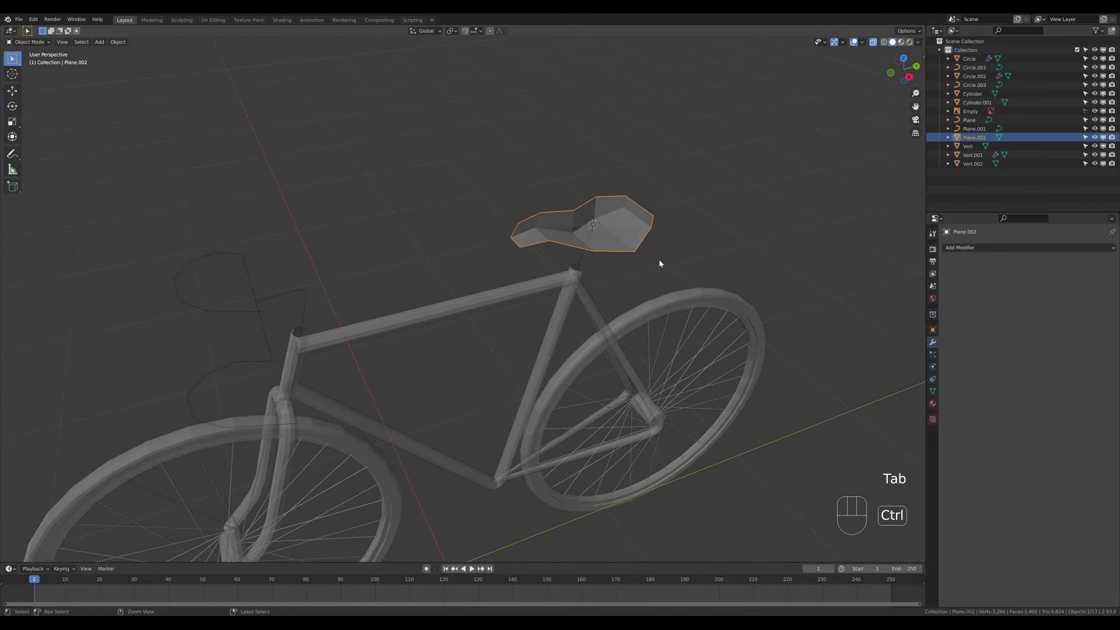
key(ctrl+2)
key(z)
middle_drag(687, 267, 665, 227)
- Lower the smoothed saddle's bottom middle vertices and raise the top middle ones about 0.015 m along Z, using X-ray display
key(Tab)
key(KP_3)
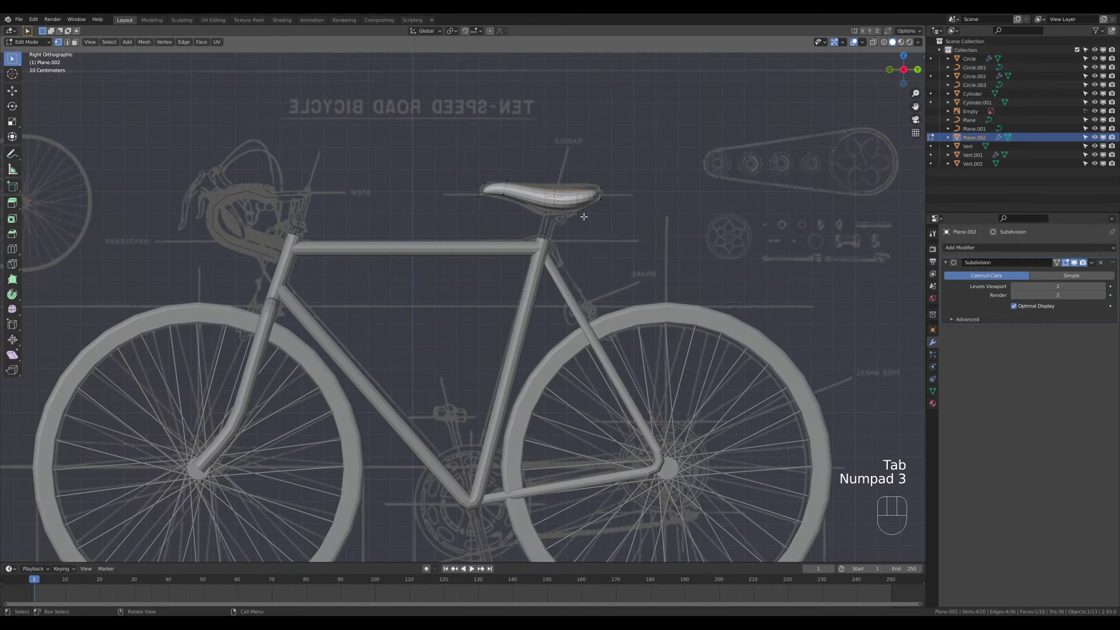
scroll(583, 216, up, 1)
key(z)
key(1)
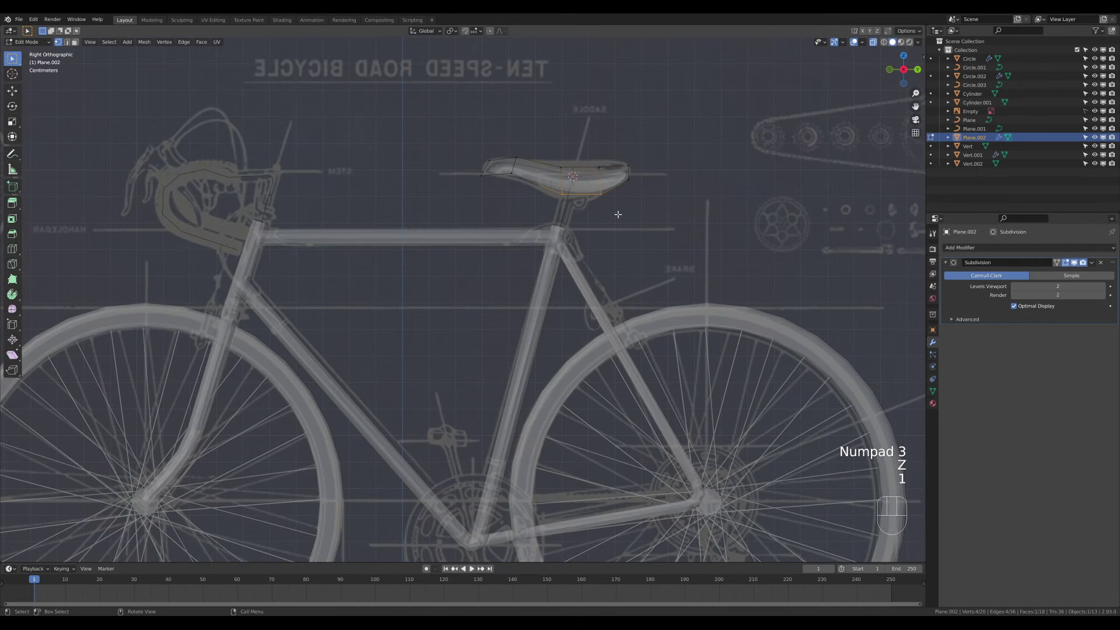
key(g)
click(608, 221)
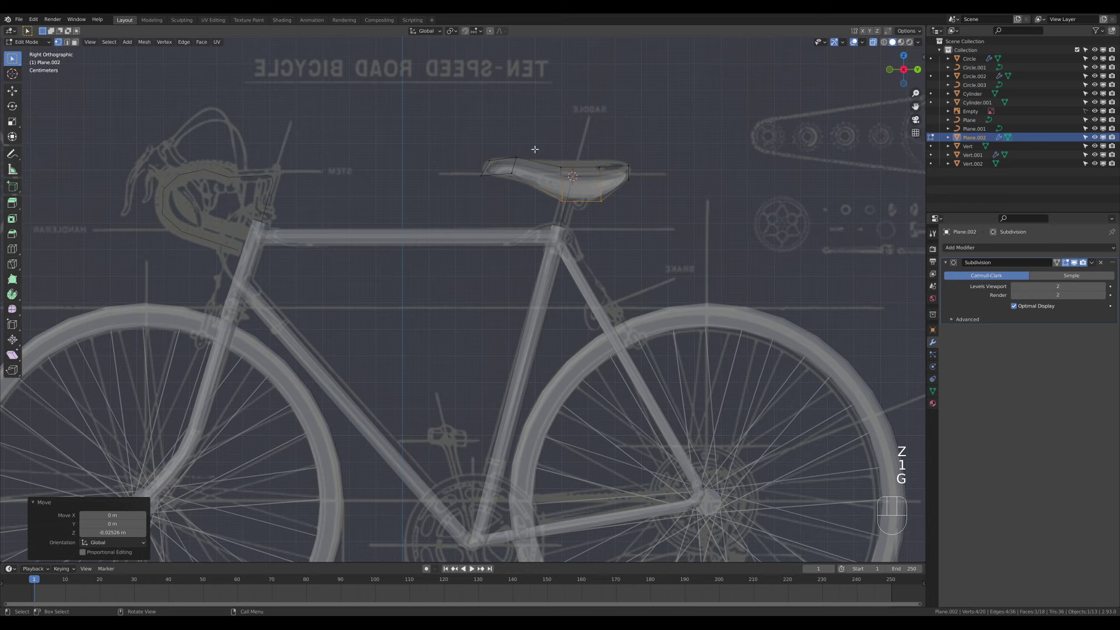
key(g)
click(601, 170)
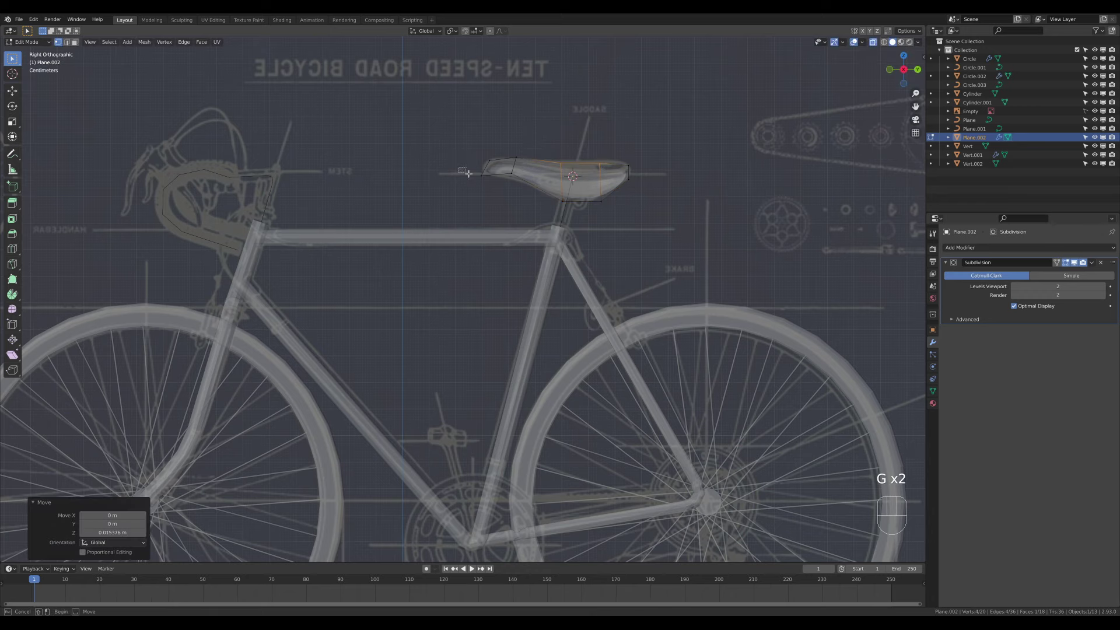
- Move the saddle's nose vertices to the blueprint outline, then return to Object Mode with X-ray display off
drag(467, 173, 502, 193)
key(g)
click(496, 194)
key(Tab)
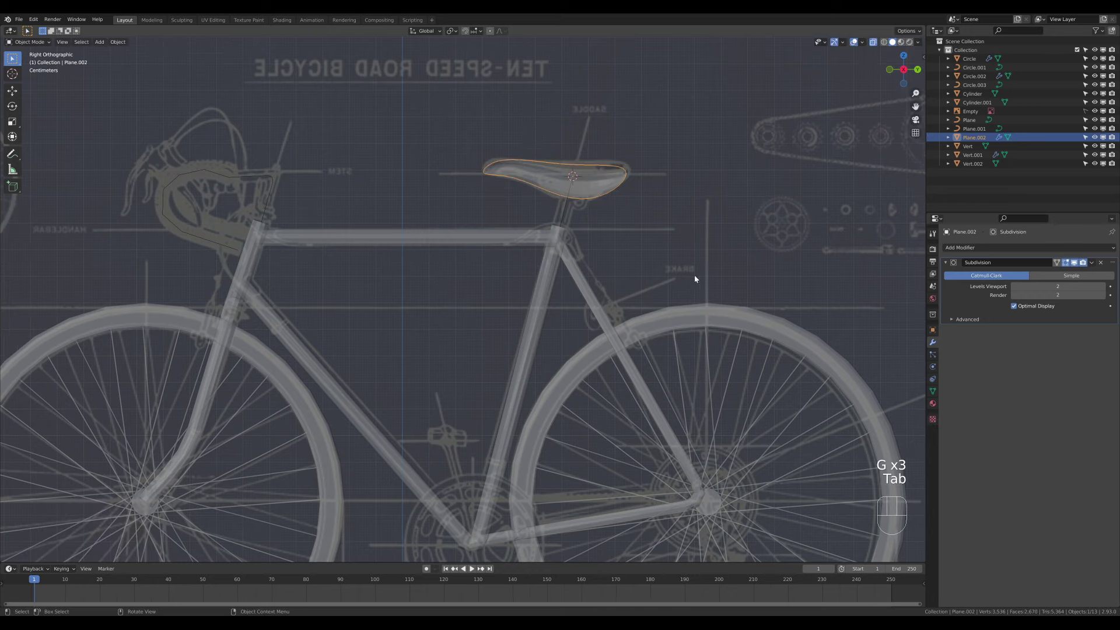
middle_drag(662, 270, 631, 244)
key(alt+z)
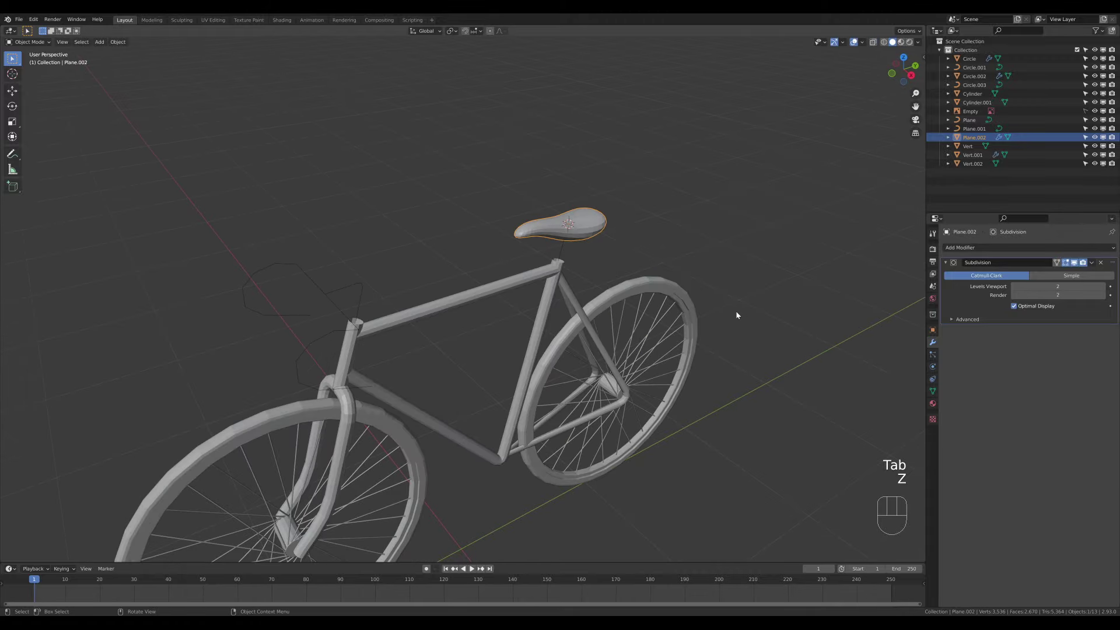
- Cut a horizontal edge loop around the saddle's sides and slide it to a factor of about -0.52
middle_drag(737, 313, 657, 312)
scroll(561, 290, up, 2)
middle_drag(561, 290, 495, 191)
key(Tab)
key(ctrl+r)
click(496, 190)
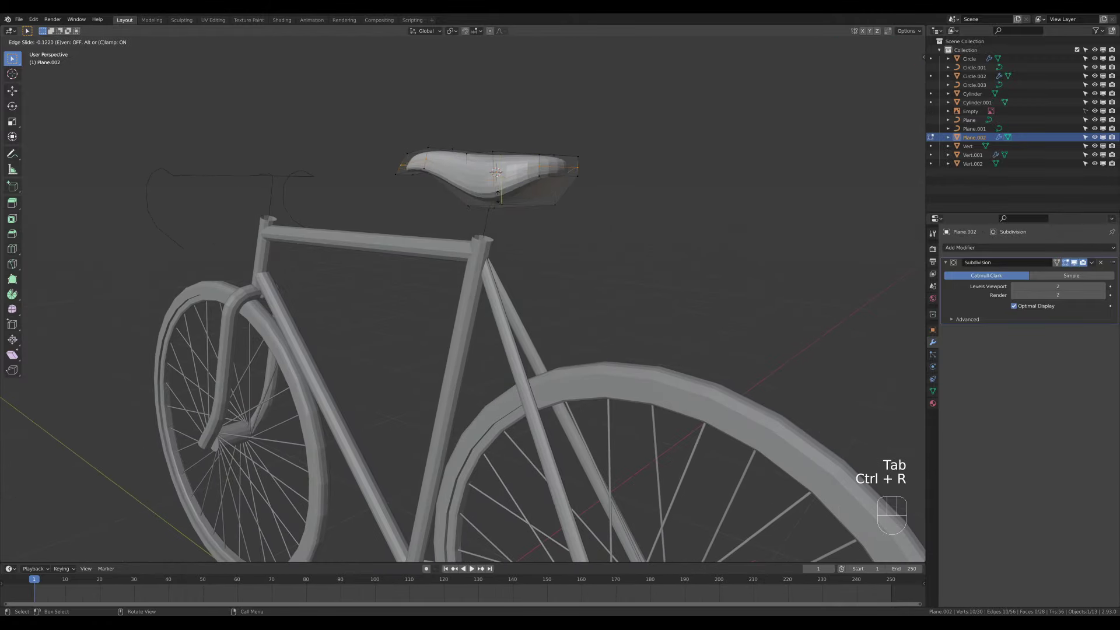
click(495, 172)
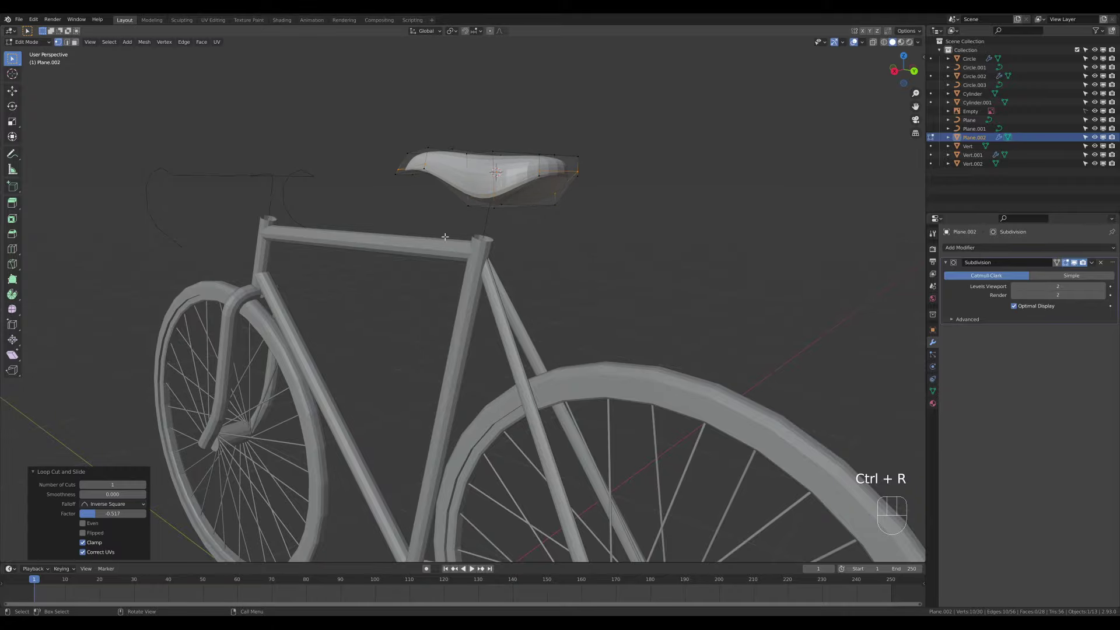
- Select the saddle's four underside faces and delete them to leave the bottom open
middle_drag(496, 172, 627, 129)
key(3)
alt+click(548, 145)
click(549, 145)
ctrl+click(544, 164)
middle_drag(737, 168, 637, 181)
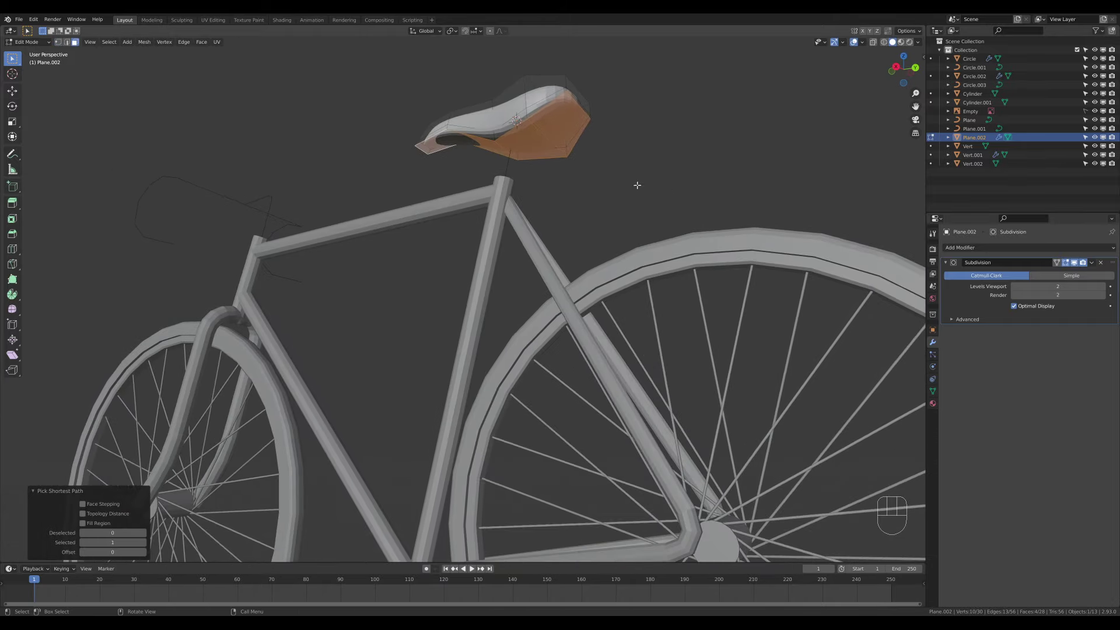
key(x)
click(531, 155)
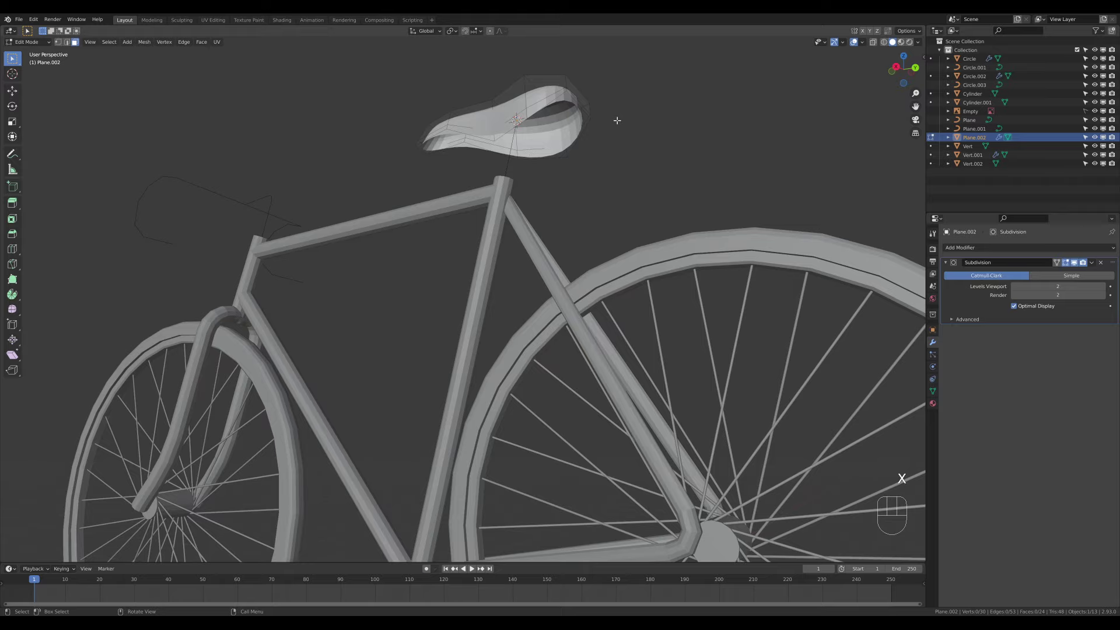
- Scale the saddle's open bottom rim to about 0.78 along X and 0.94 along Y, then leave Edit Mode
middle_drag(585, 109, 714, 204)
key(2)
alt+click(619, 178)
key(s)
key(x)
click(718, 207)
key(s)
key(y)
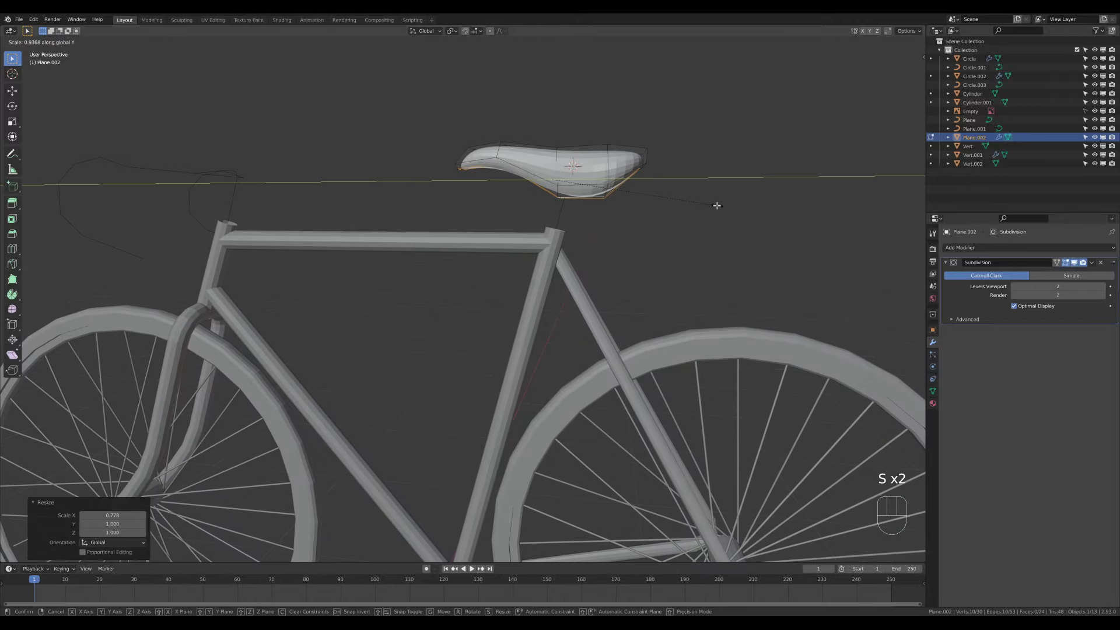
click(717, 206)
key(Tab)
- Vertex-bevel the handlebar's corner between its centre bar and forward bend, about 0.055 m wide with 2 segments
middle_drag(650, 220, 694, 232)
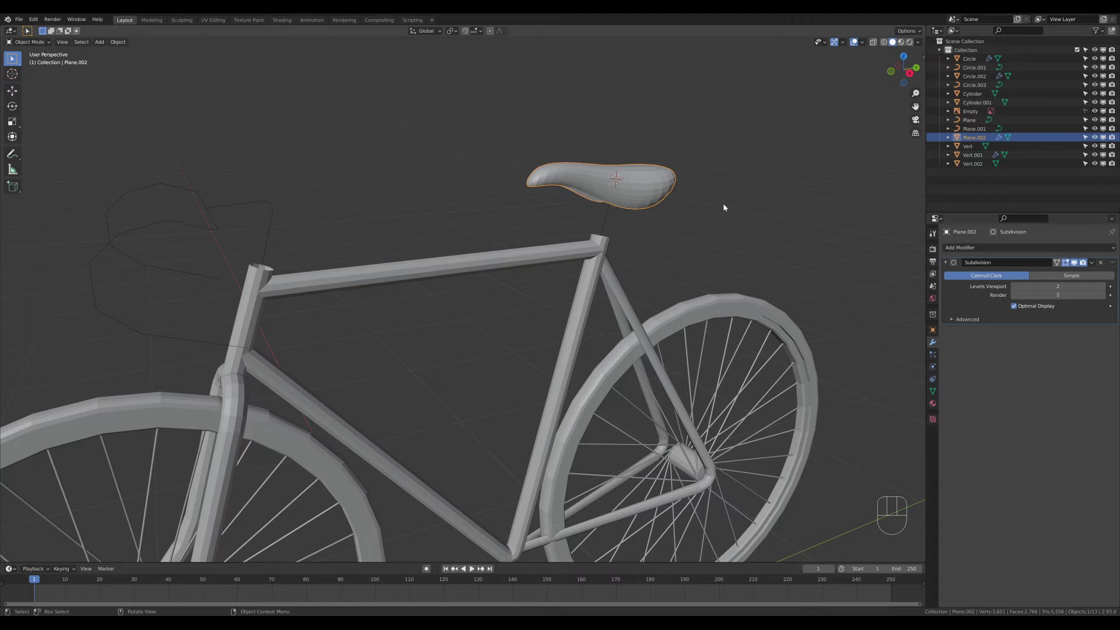
middle_drag(819, 250, 548, 147)
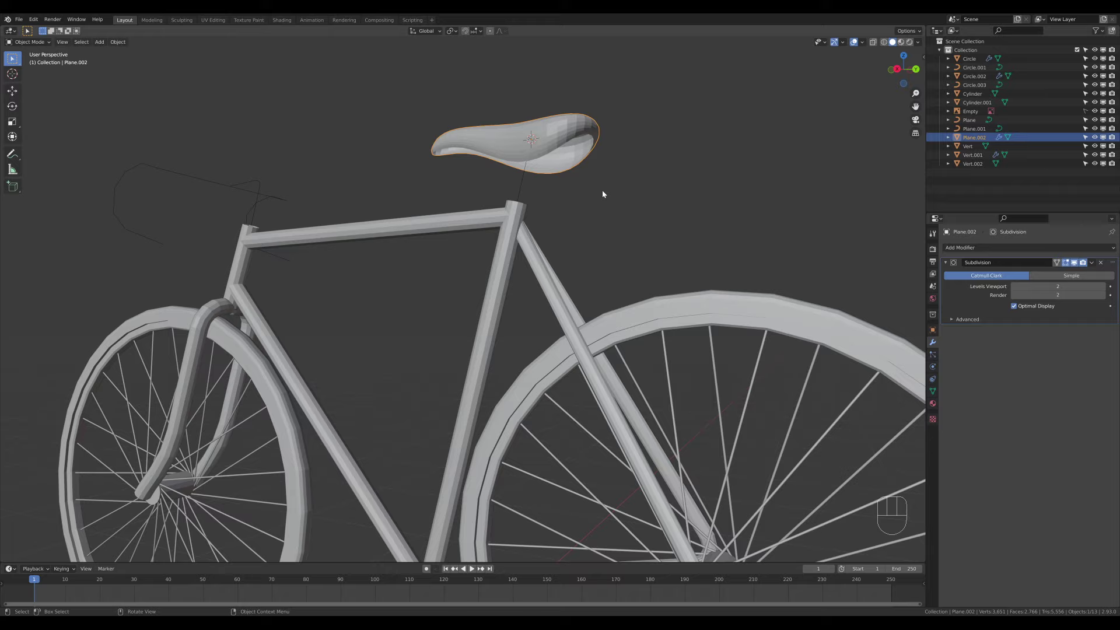
scroll(575, 172, down, 1)
middle_drag(568, 179, 532, 250)
click(532, 250)
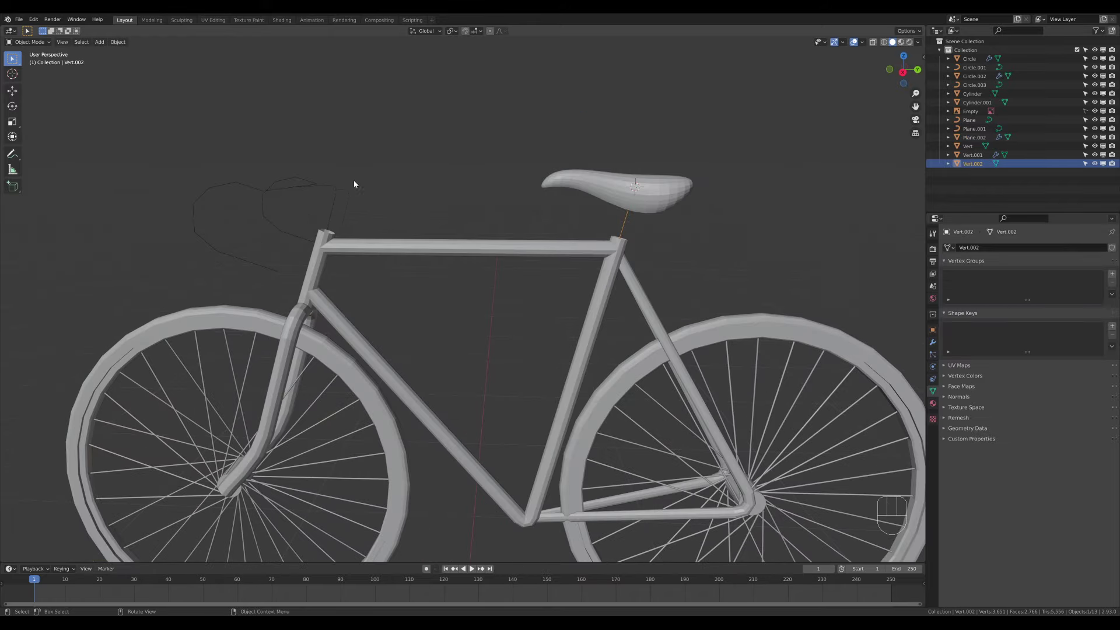
click(262, 201)
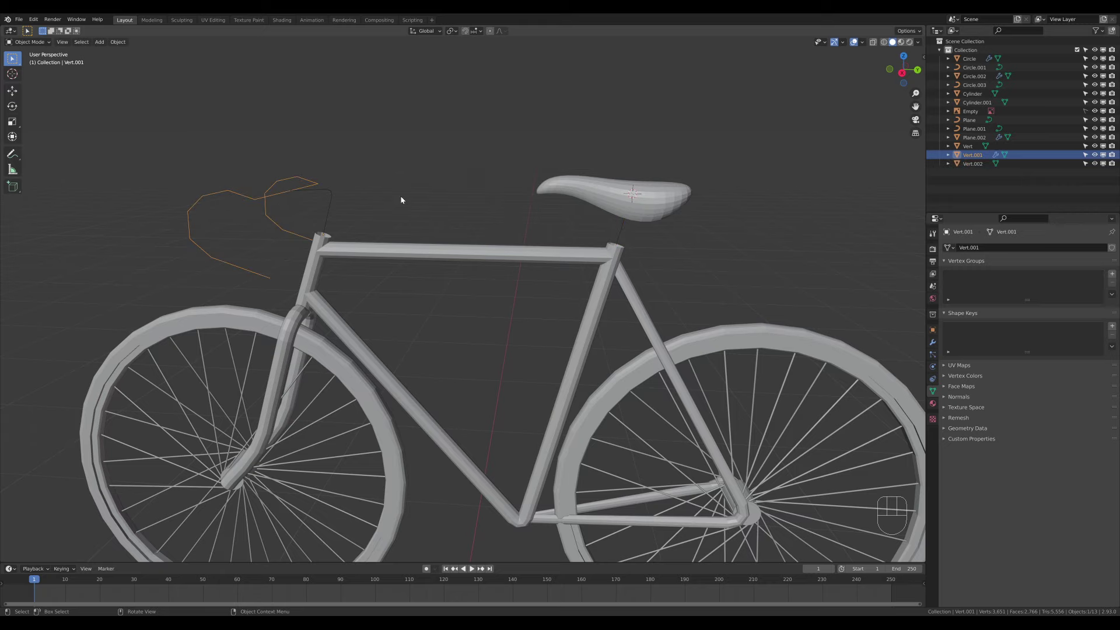
middle_drag(400, 201, 260, 272)
key(Tab)
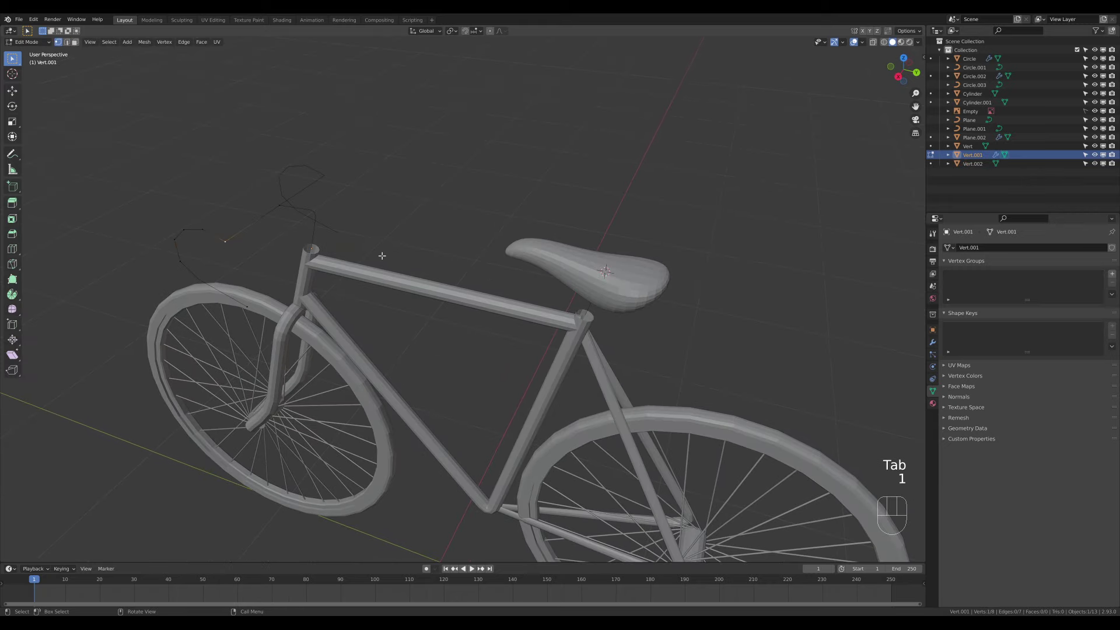
key(shift+ctrl+b)
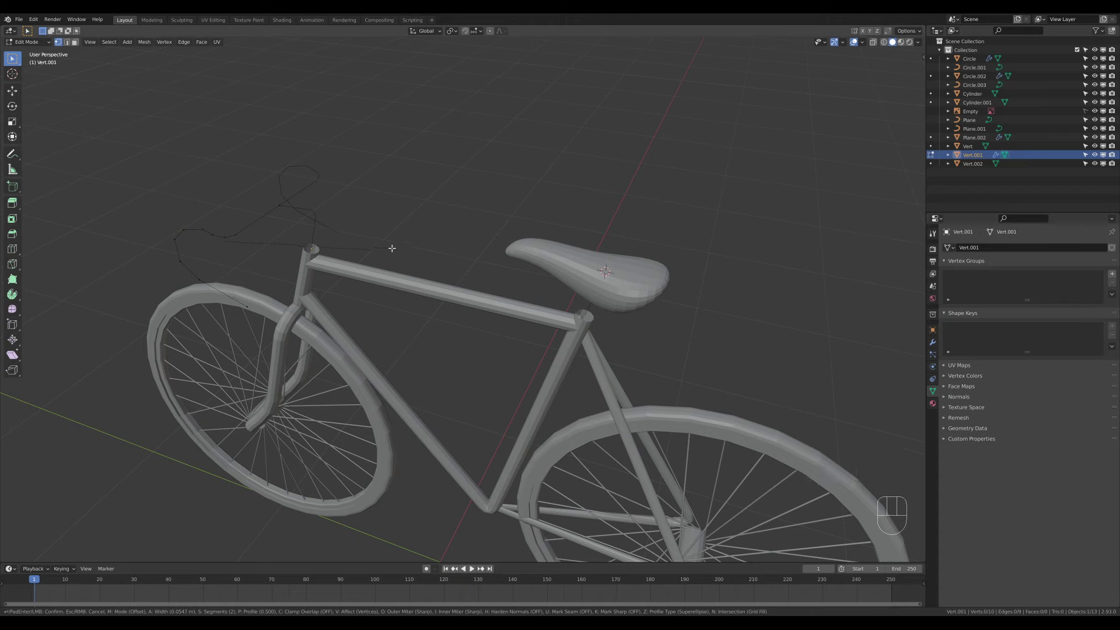
click(392, 248)
key(Tab)
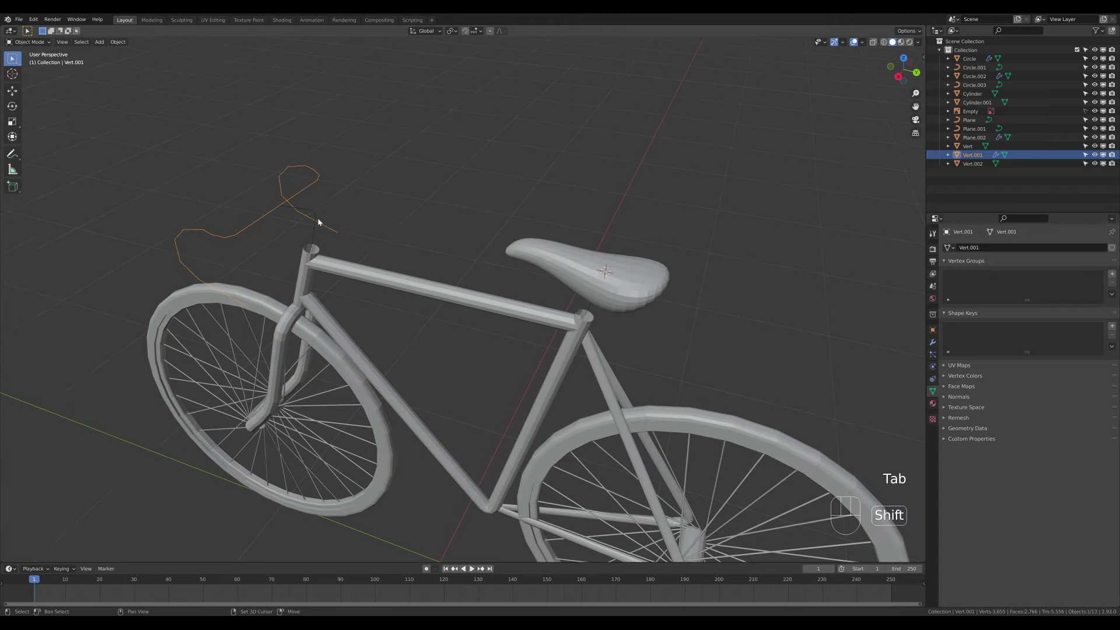
- Convert the handlebar, stem and seat post paths to curves and give them a round bevel depth of 0.021 m
shift+click(600, 309)
shift+click(452, 313)
middle_drag(452, 313, 437, 288)
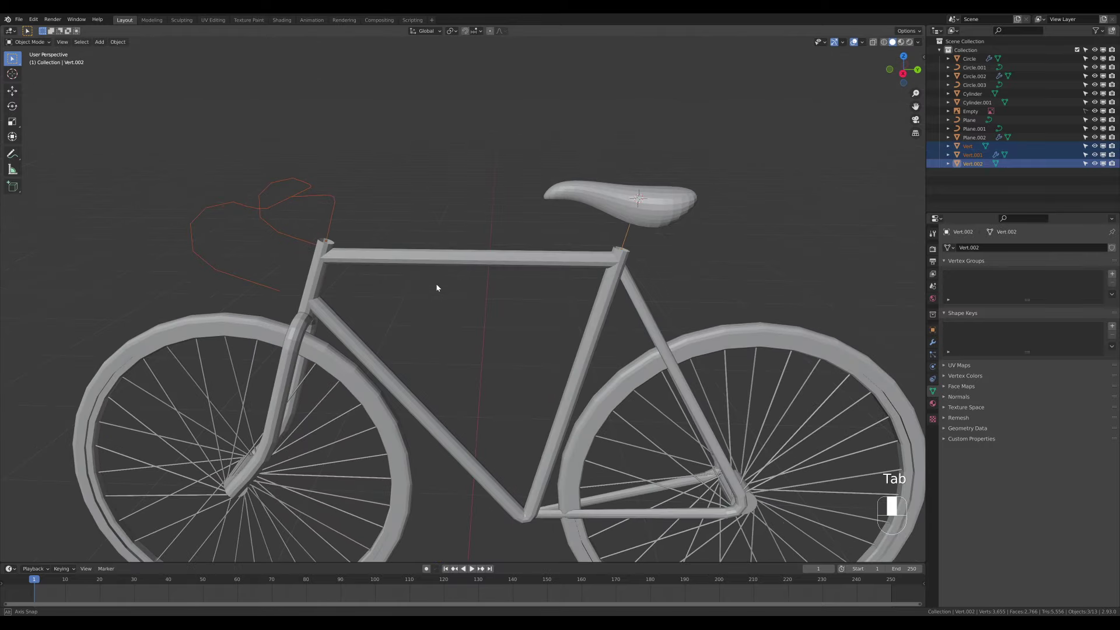
click(118, 41)
mouse_move(163, 260)
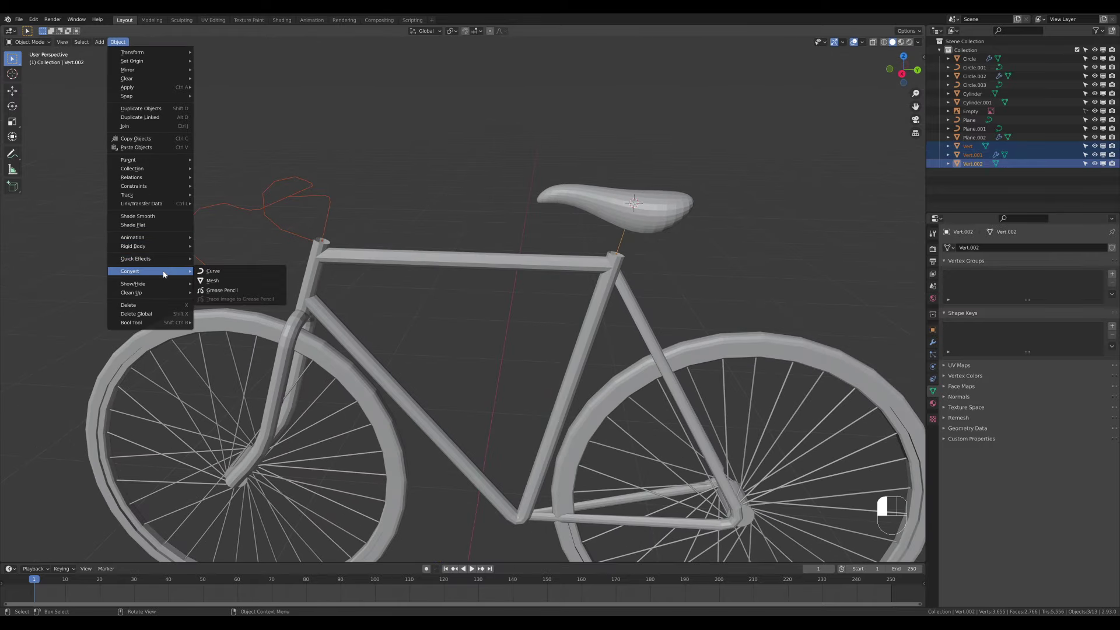
click(217, 271)
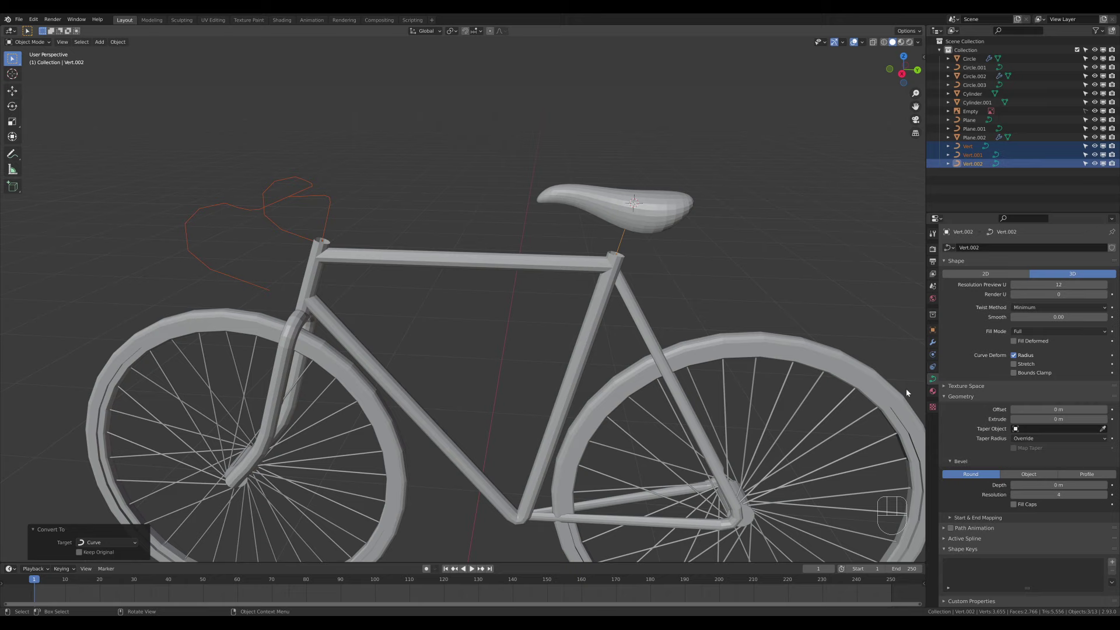
alt+shift+drag(1058, 485, 1083, 485)
middle_drag(643, 267, 569, 313)
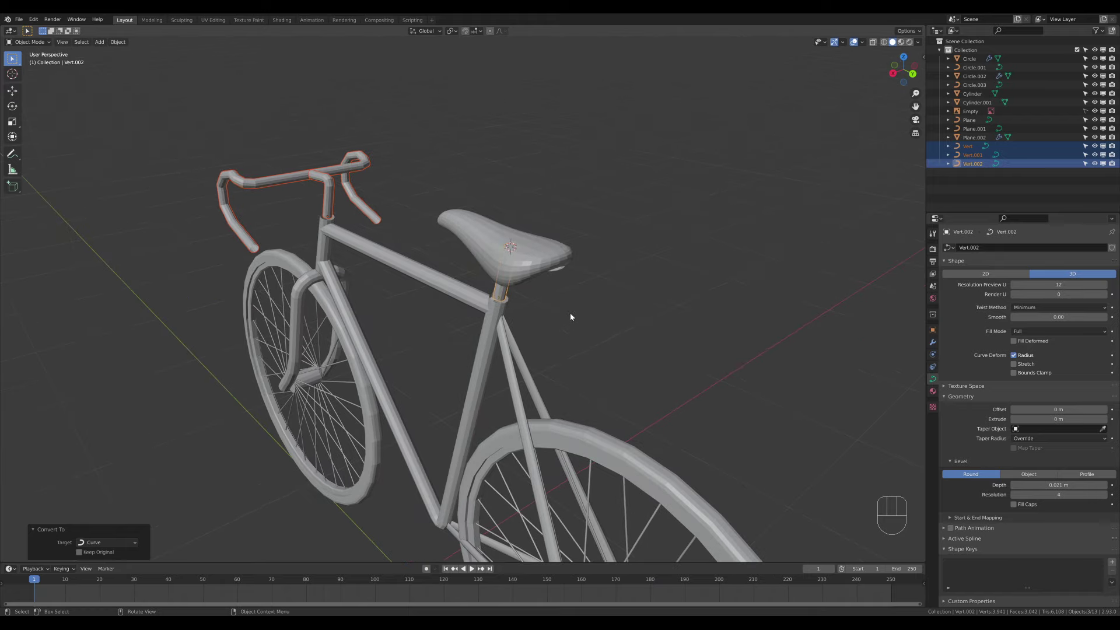
- Enable Fill Caps on the main frame curve and on the handlebar curve to close their tube ends
scroll(570, 320, up, 5)
click(792, 339)
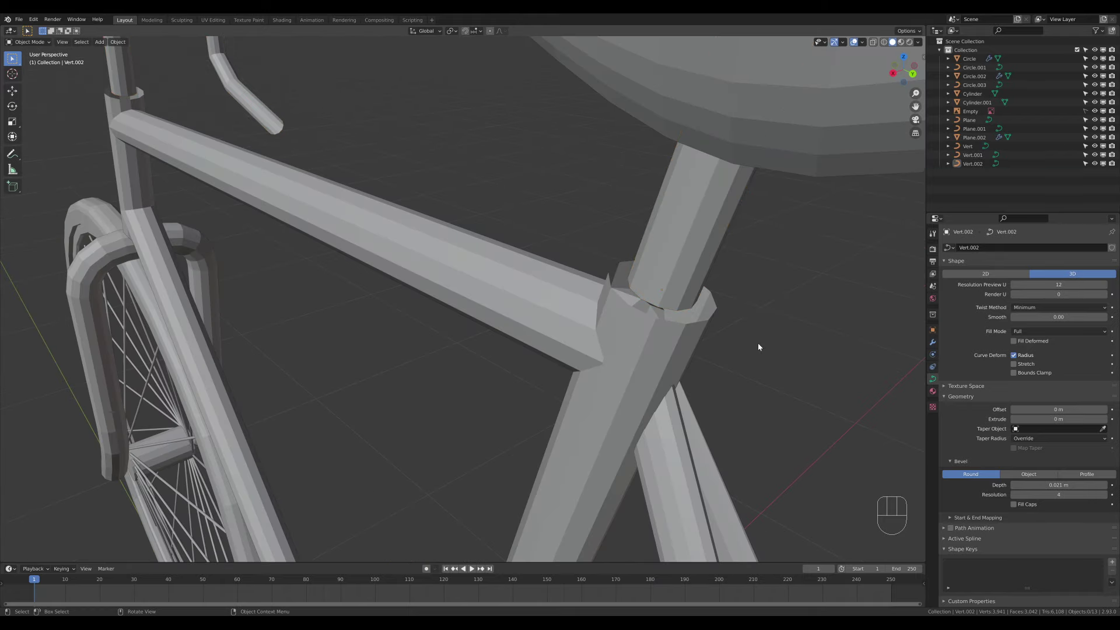
click(679, 347)
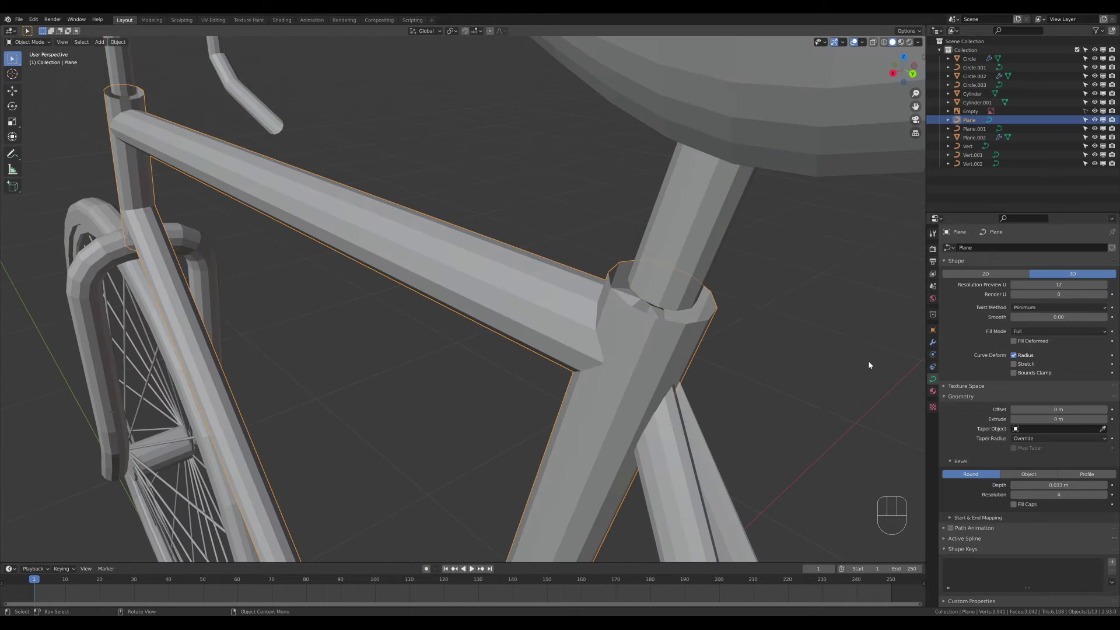
click(1014, 505)
scroll(279, 168, down, 5)
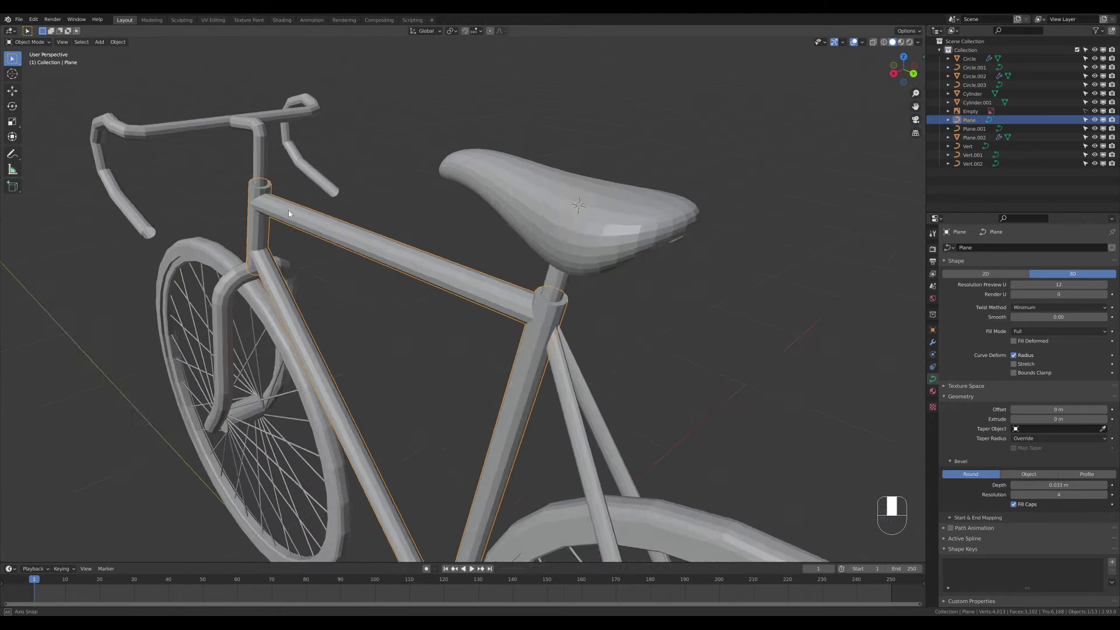
click(104, 261)
click(115, 266)
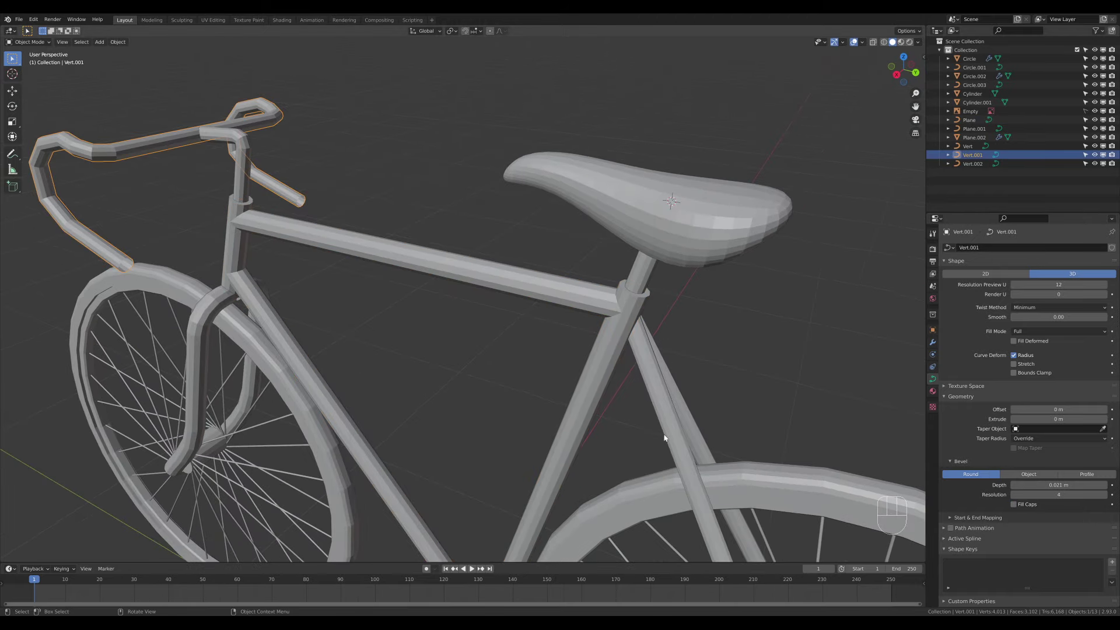
click(1014, 505)
scroll(268, 144, down, 4)
click(431, 119)
middle_drag(430, 119, 508, 261)
- In right orthographic view, move the frame's bottom bracket corner points about 0.006 m along Y and -0.016 m along Z
key(KP_3)
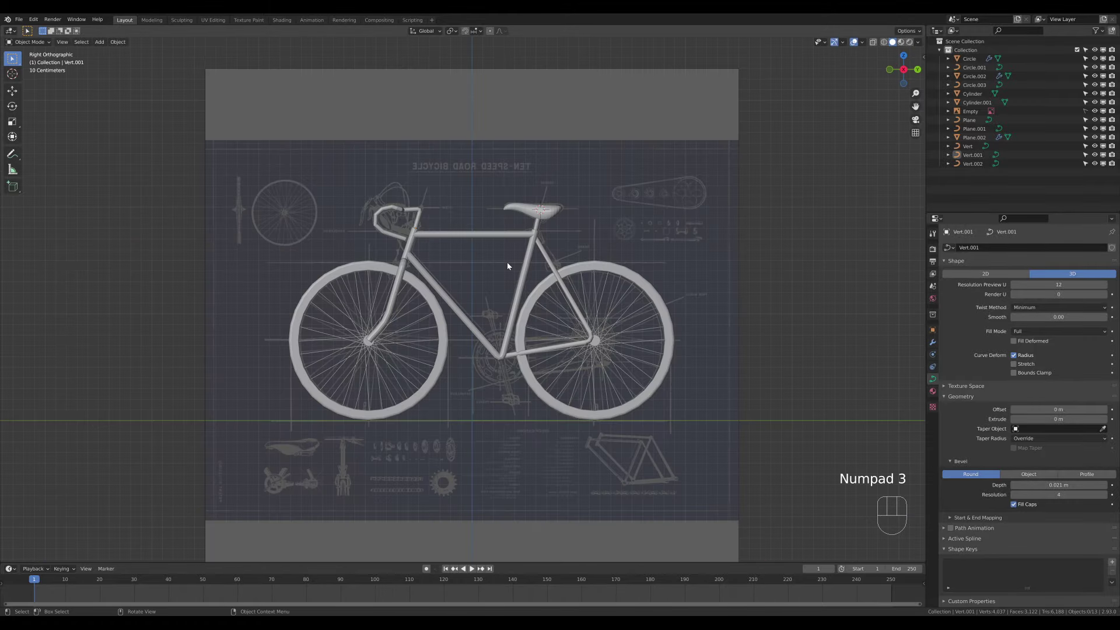
scroll(508, 266, up, 4)
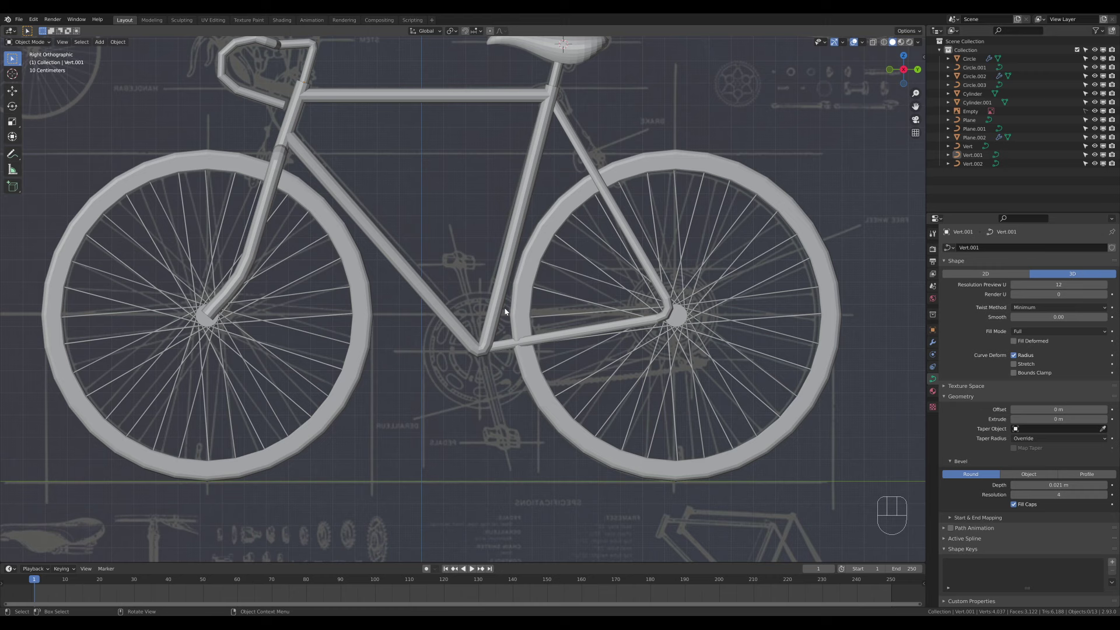
scroll(511, 313, down, 1)
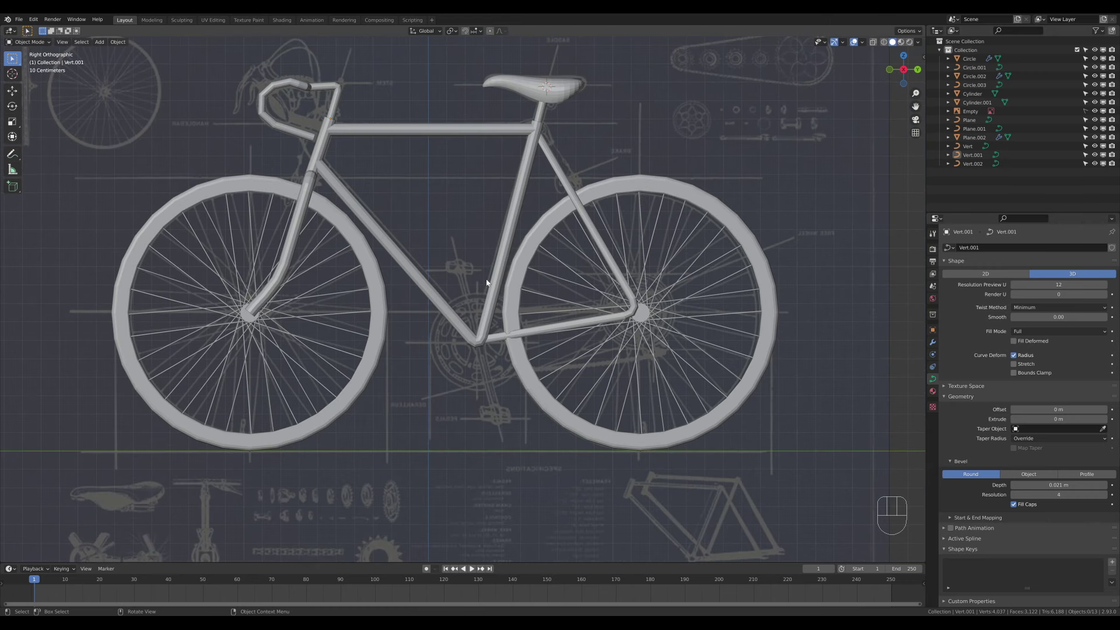
click(480, 335)
key(Tab)
click(477, 341)
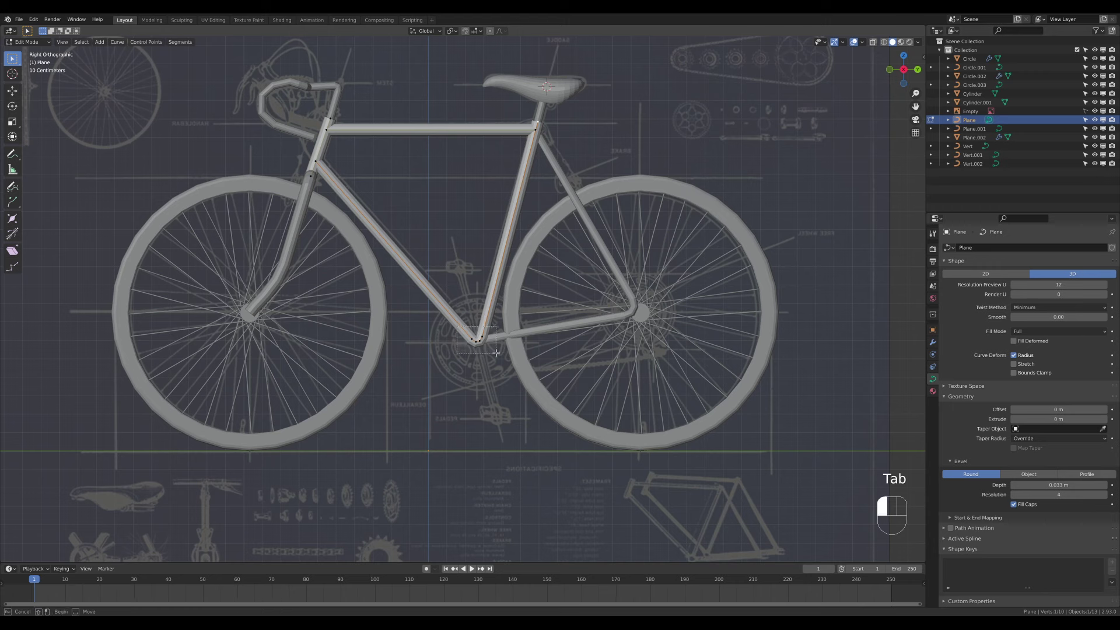
key(g)
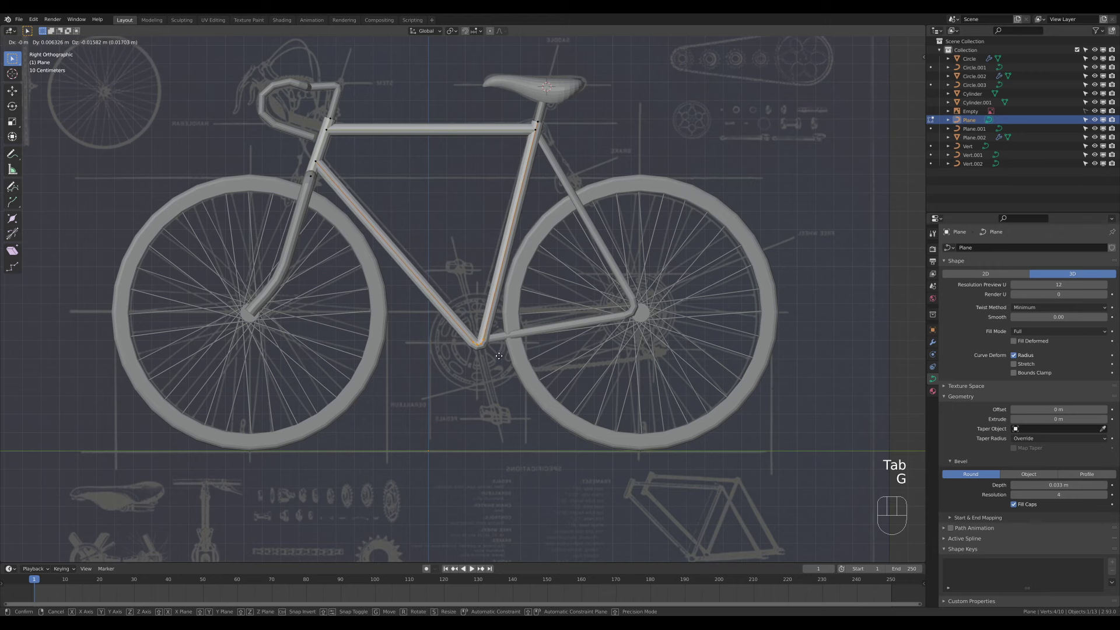
click(499, 355)
key(Tab)
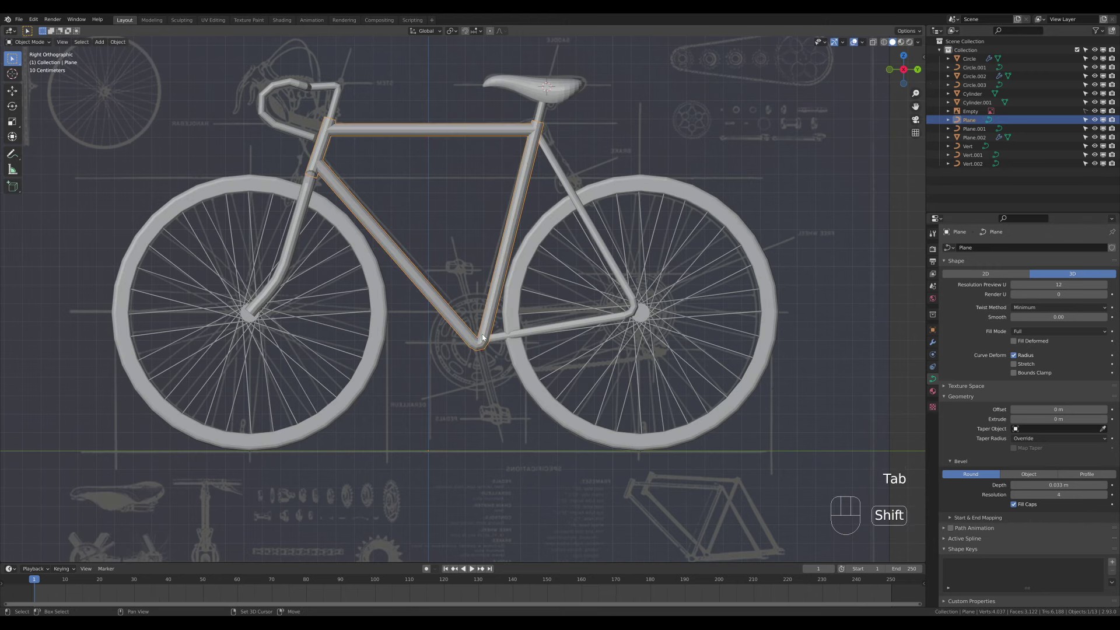
- Reset the 3D cursor to the world origin and add a mesh circle with 24 vertices there
key(shift+s)
click(401, 384)
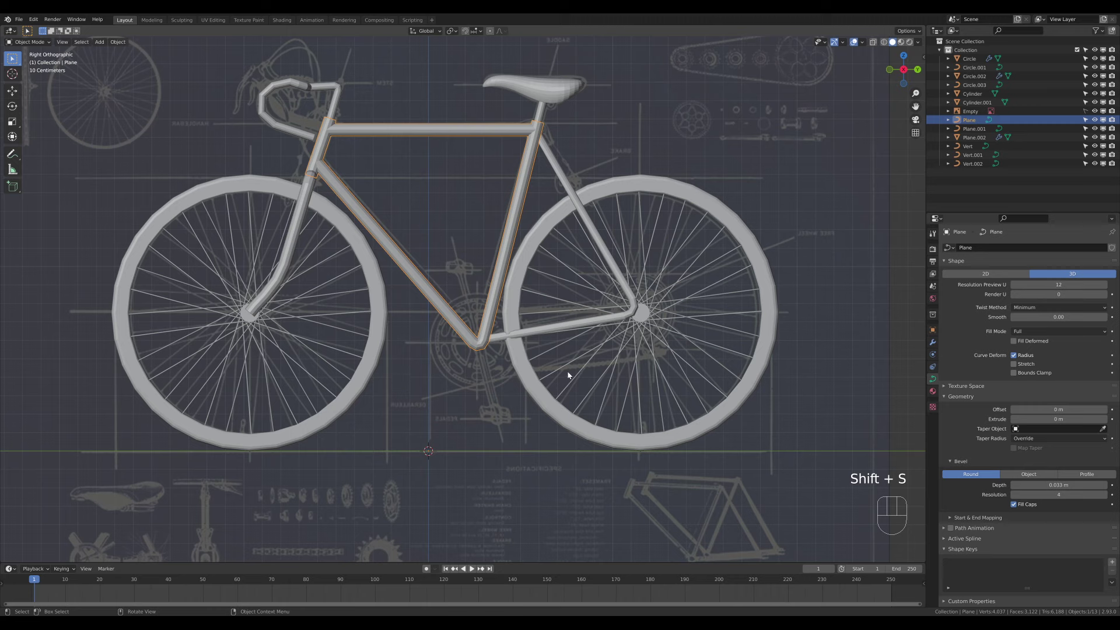
key(shift+a)
click(606, 389)
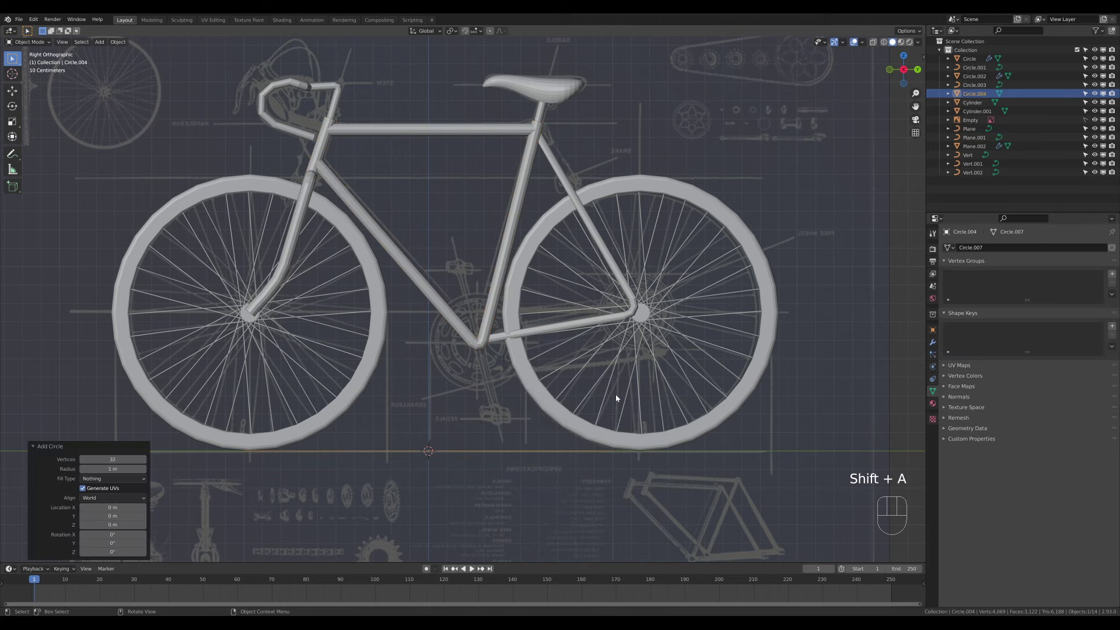
click(118, 460)
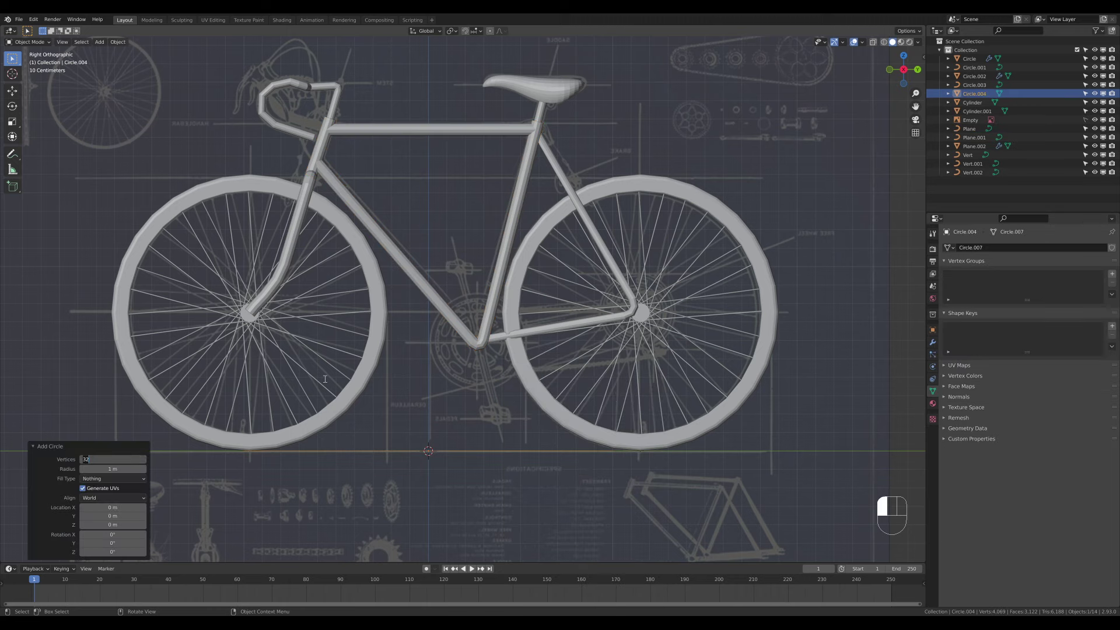
key(Tab)
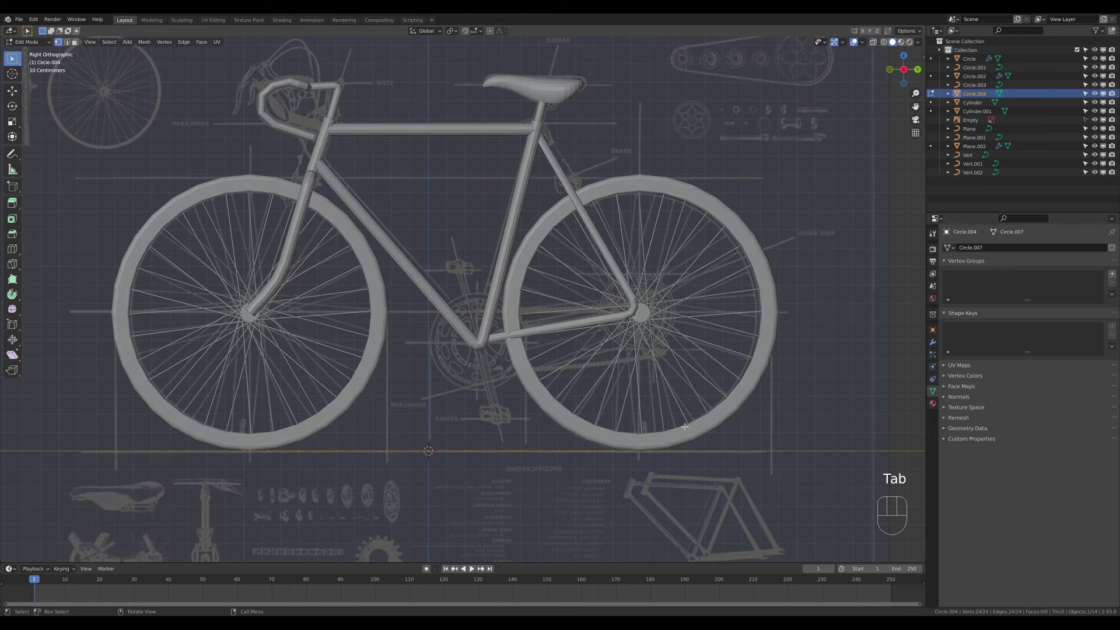
- Rotate the new circle 90° about Y in Edit Mode and scale it down close to the blueprint chainring's size
key(r)
key(y)
key(9)
key(0)
key(Return)
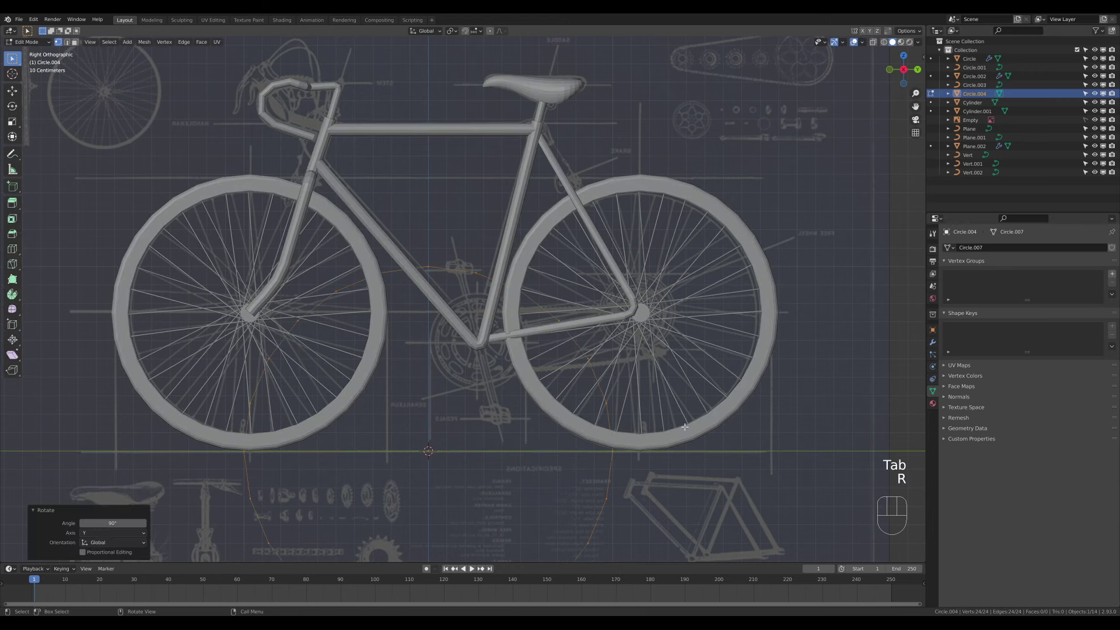
key(s)
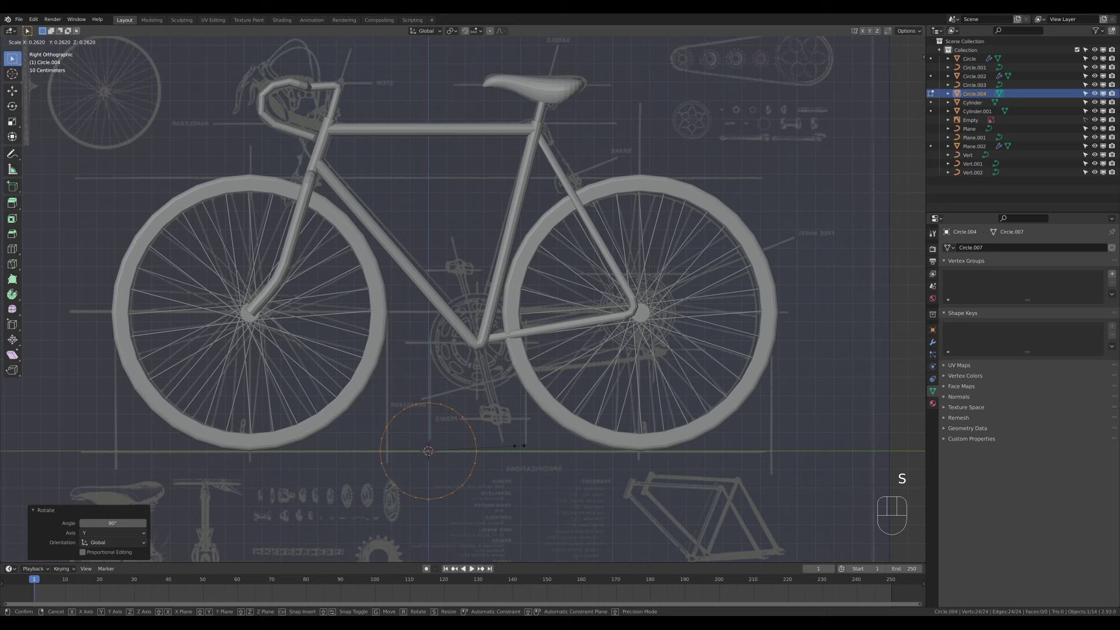
click(529, 450)
key(Tab)
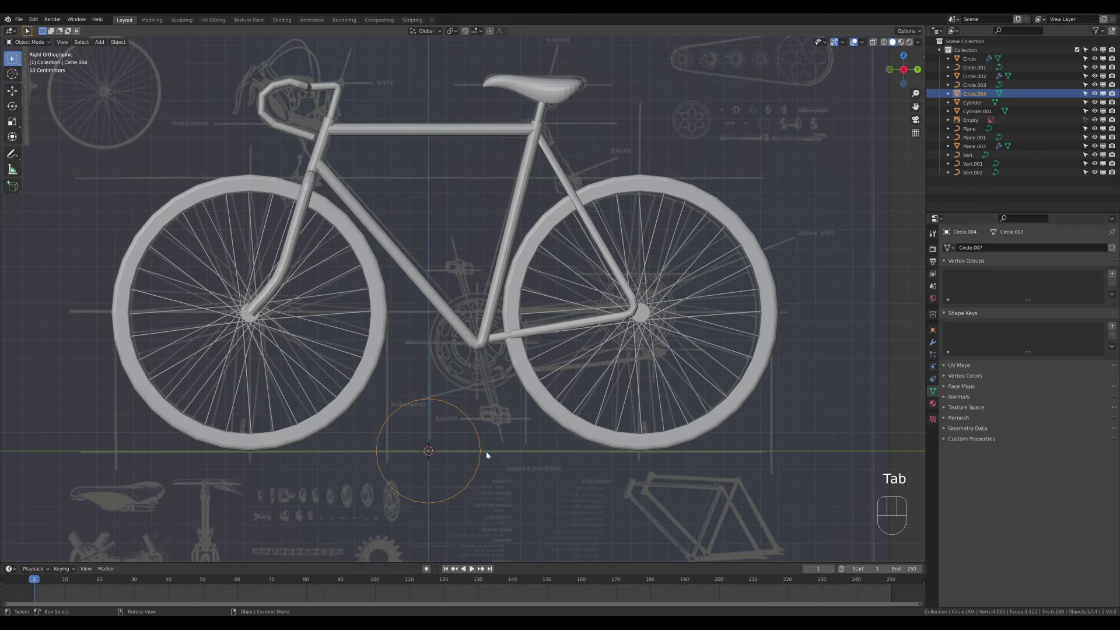
- Move the circle about 0.27 m along Y and 0.59 m along Z onto the blueprint's chainring, and scale its vertices to about 0.93
key(g)
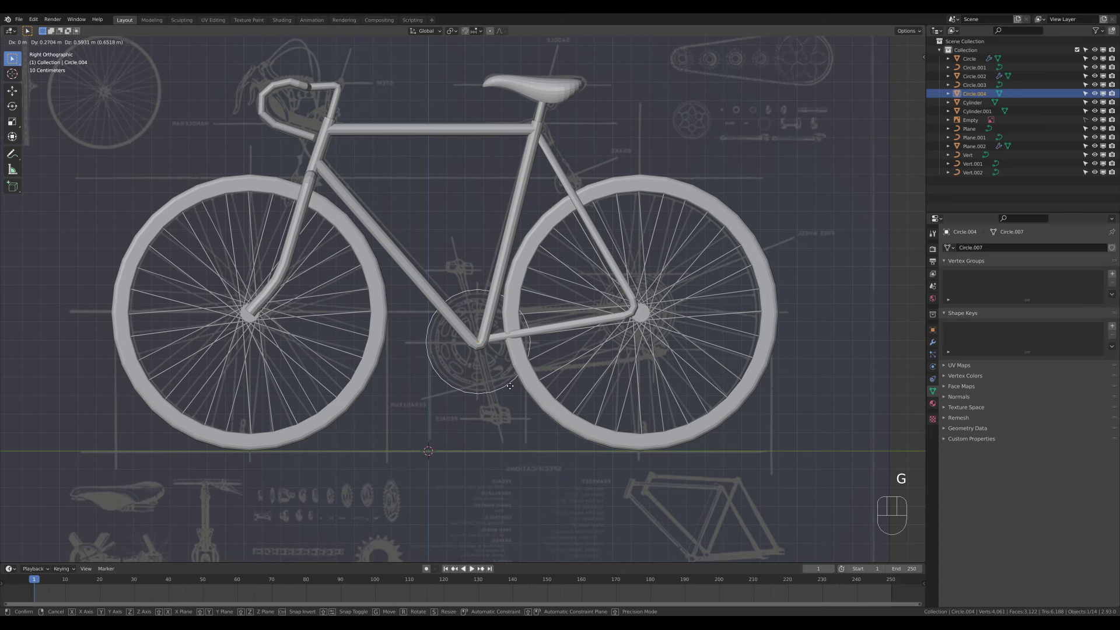
click(511, 386)
key(Tab)
key(s)
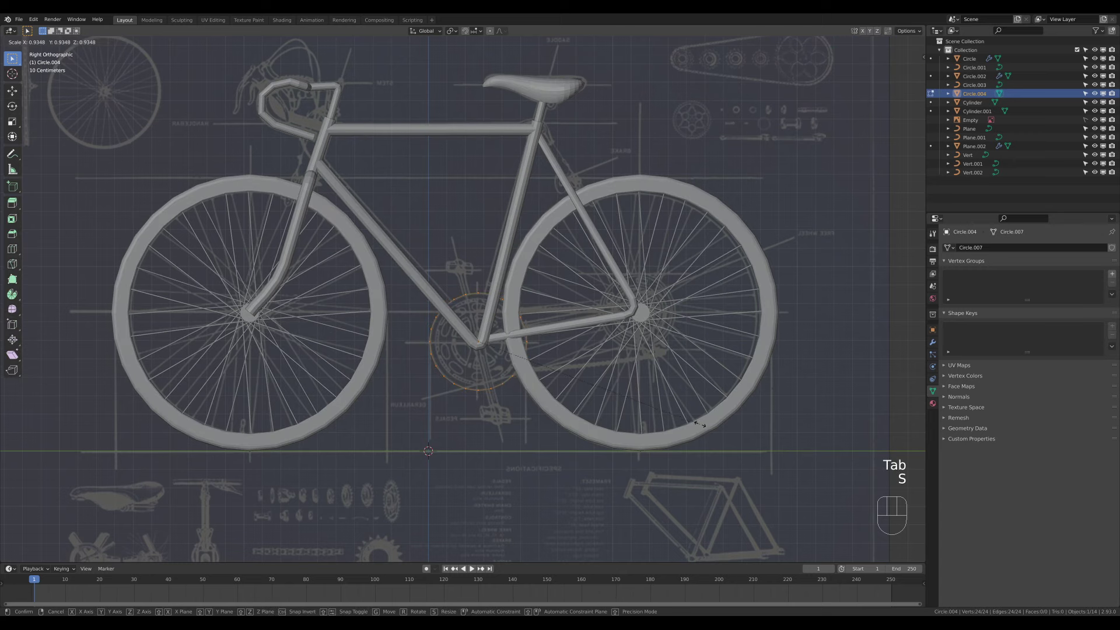
click(700, 424)
key(Tab)
- Duplicate the chainring circle and place the copy clear of the bicycle, behind the rear wheel
key(shift+d)
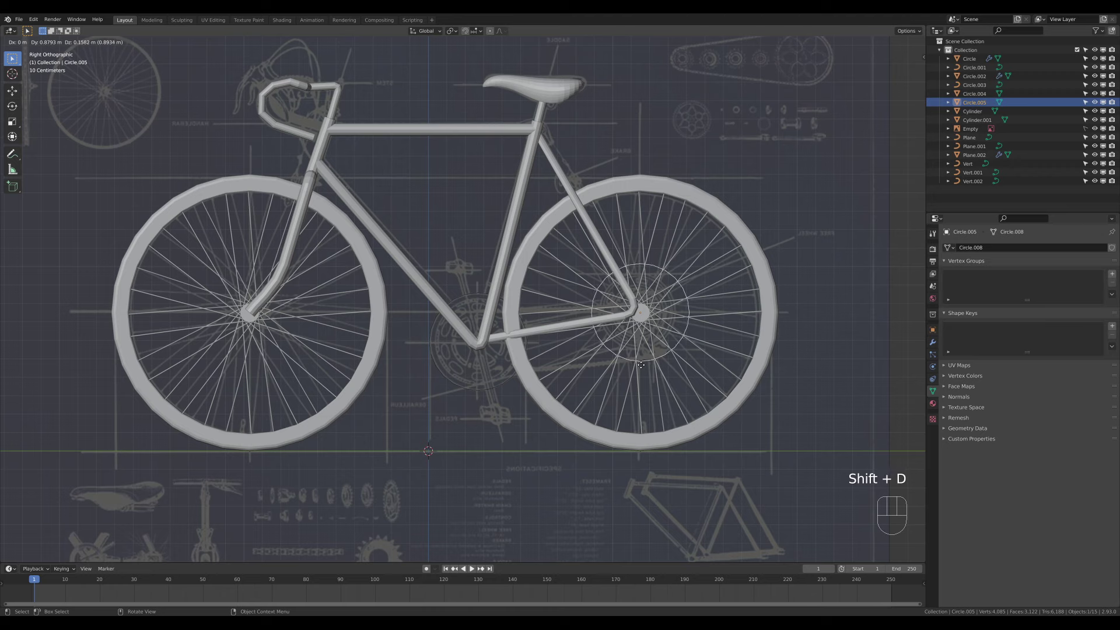
click(642, 367)
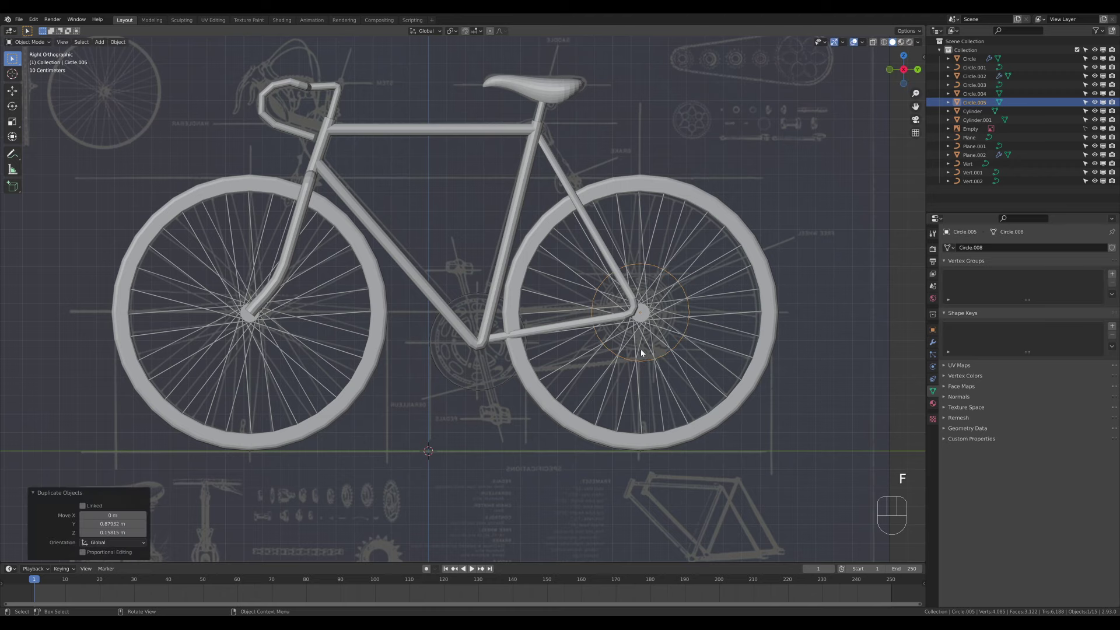
key(g)
click(842, 394)
- Snap the 3D cursor to the rear hub cylinder and snap the duplicated circle to the cursor
click(643, 323)
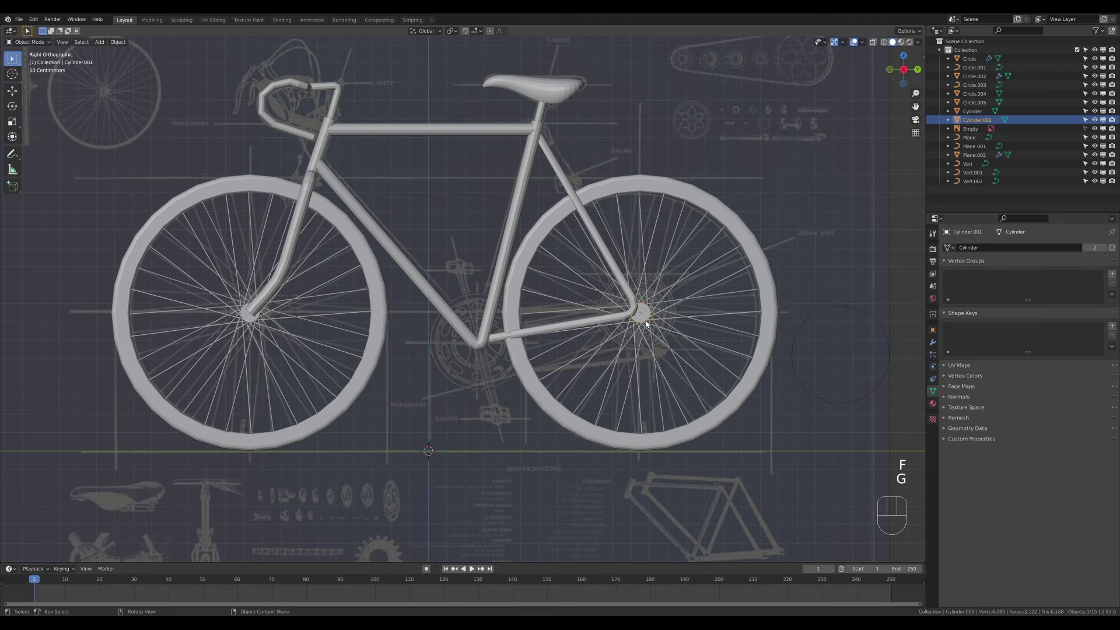
key(shift+s)
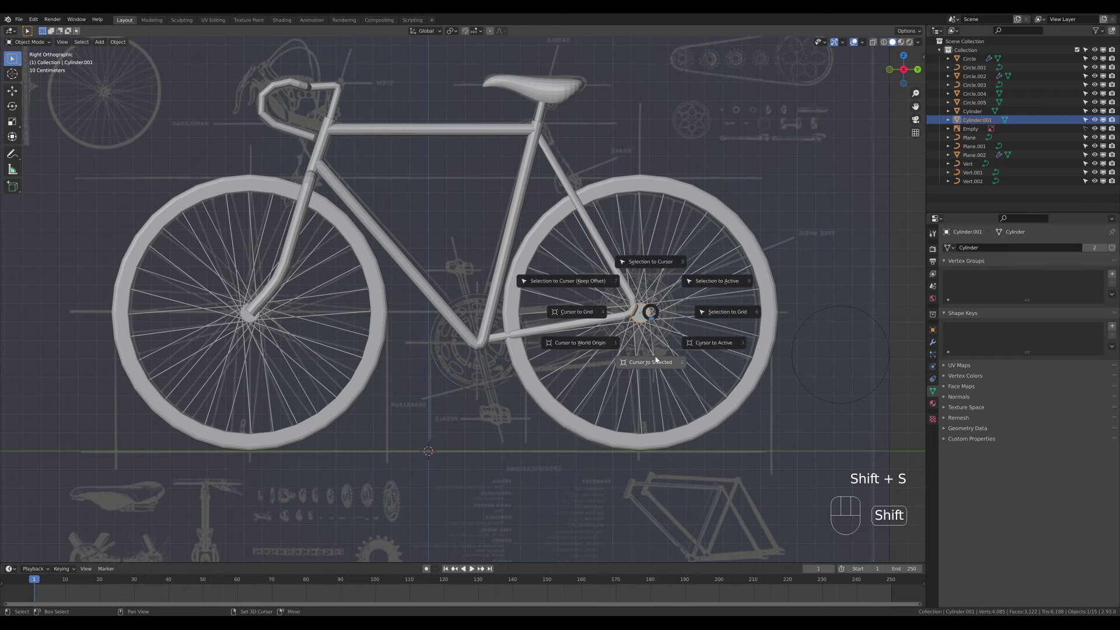
click(655, 377)
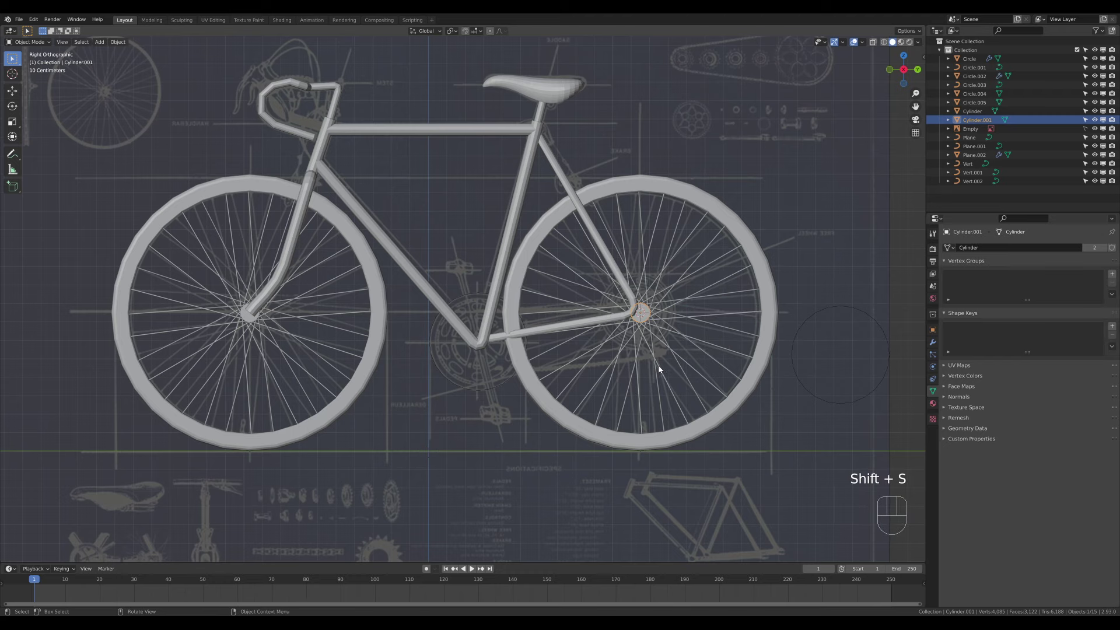
click(836, 305)
key(shift+s)
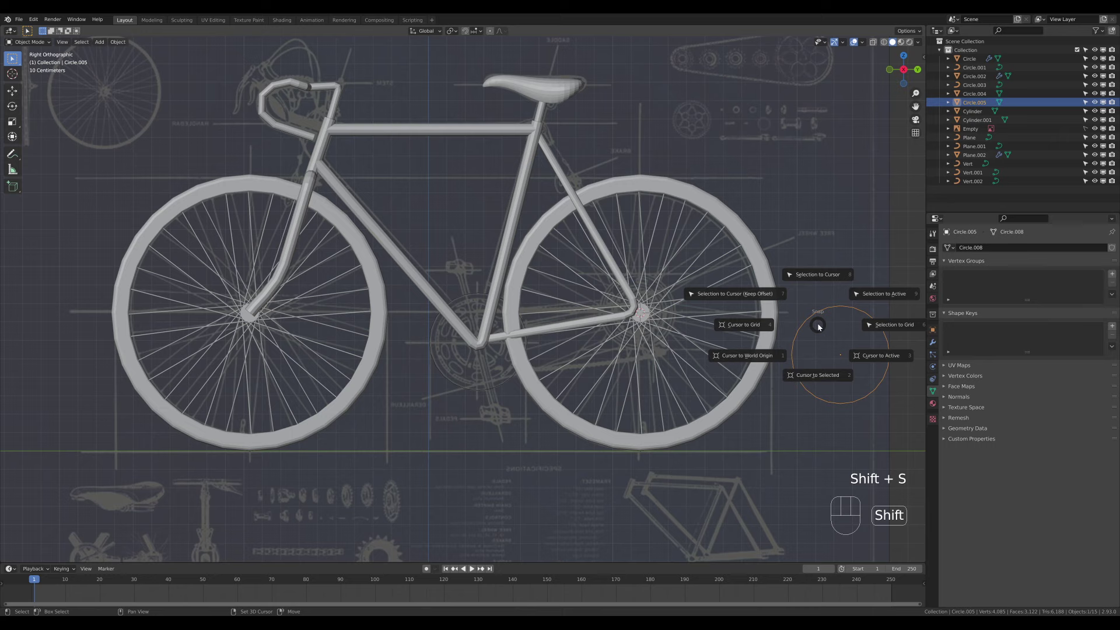
click(823, 260)
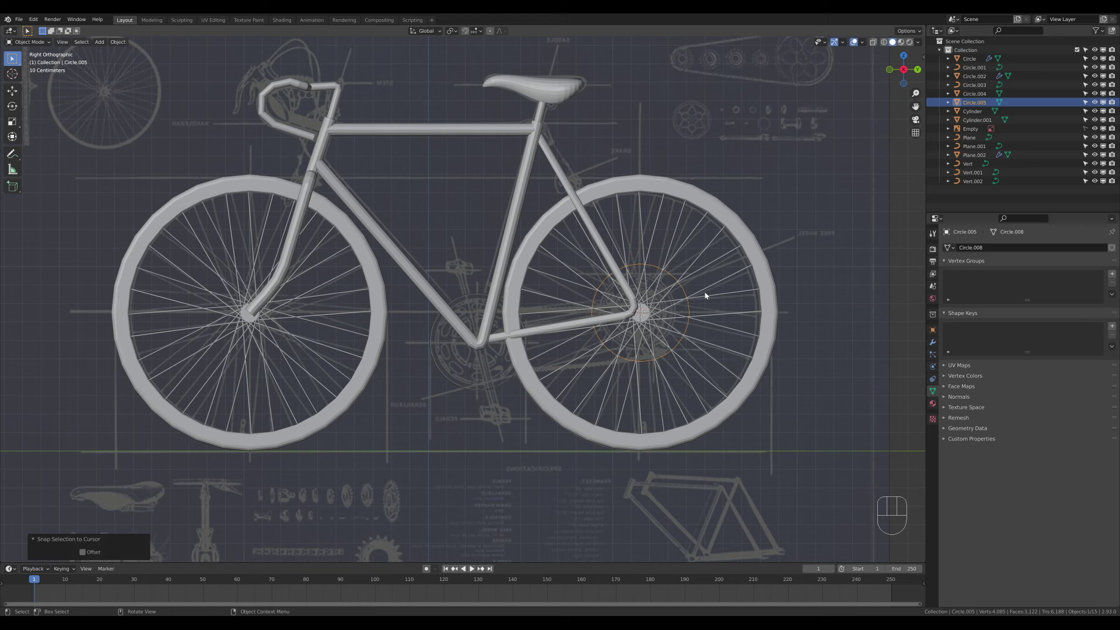
- Scale the rear hub circle's vertices to roughly half size for the rear sprocket, then leave Edit Mode
key(Tab)
key(s)
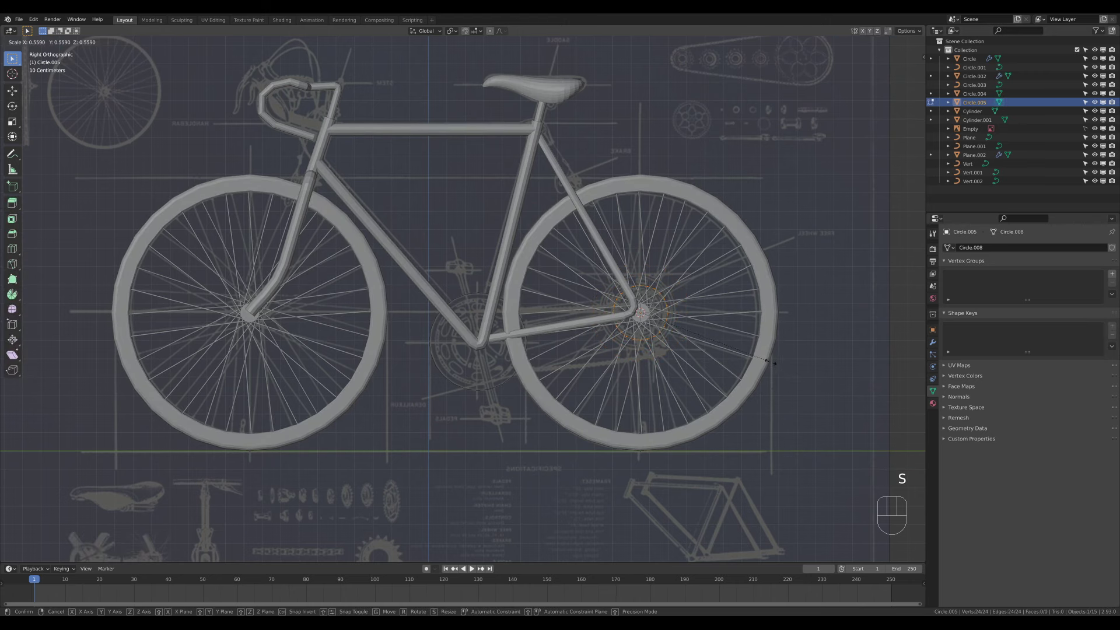
click(795, 364)
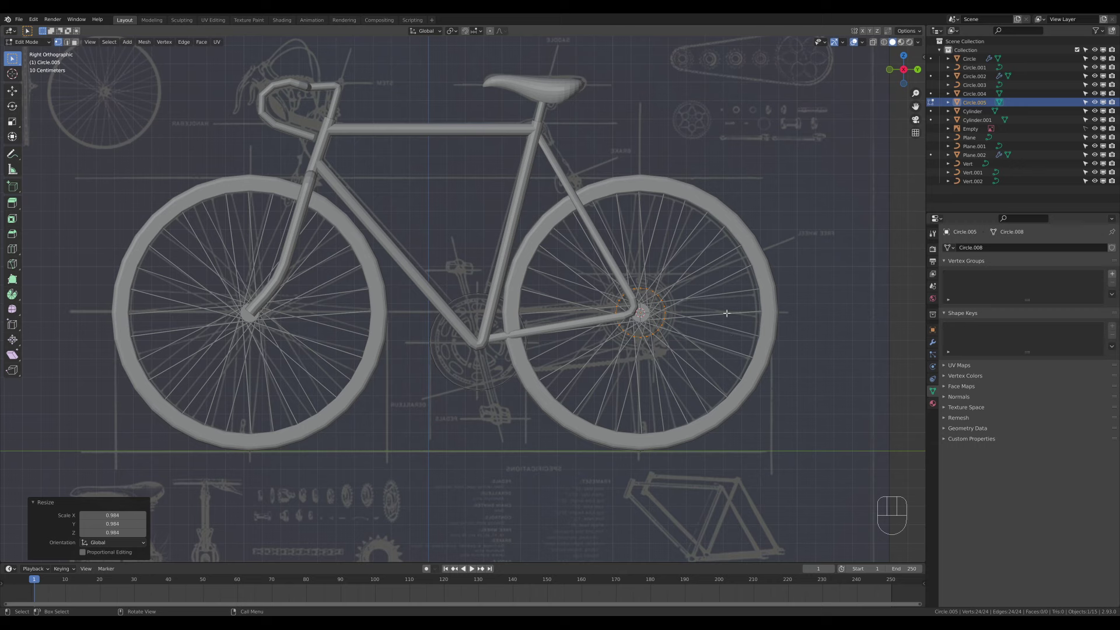
key(Tab)
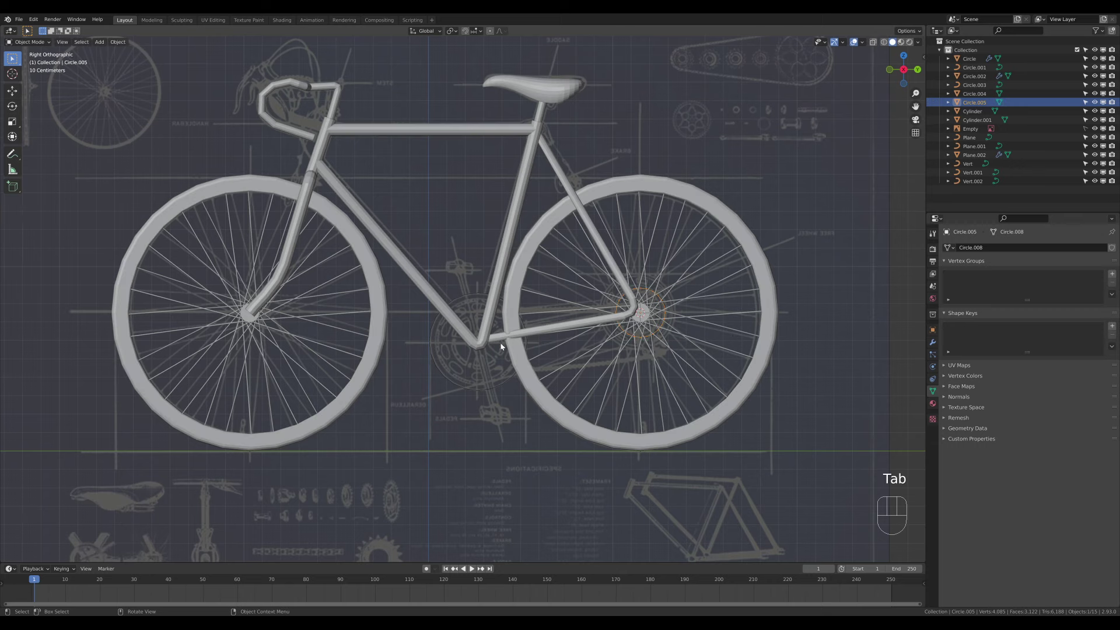
- Snap the 3D cursor to the chainring circle's centre and add a 16-vertex cylinder there
click(467, 296)
key(shift+s)
click(590, 391)
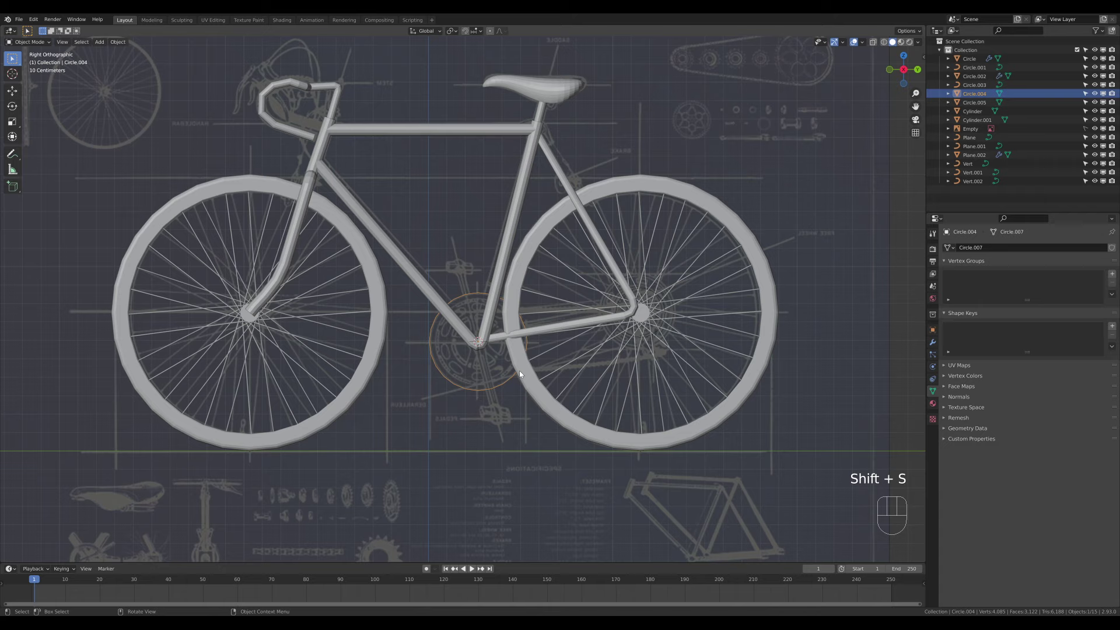
key(shift+a)
mouse_move(554, 350)
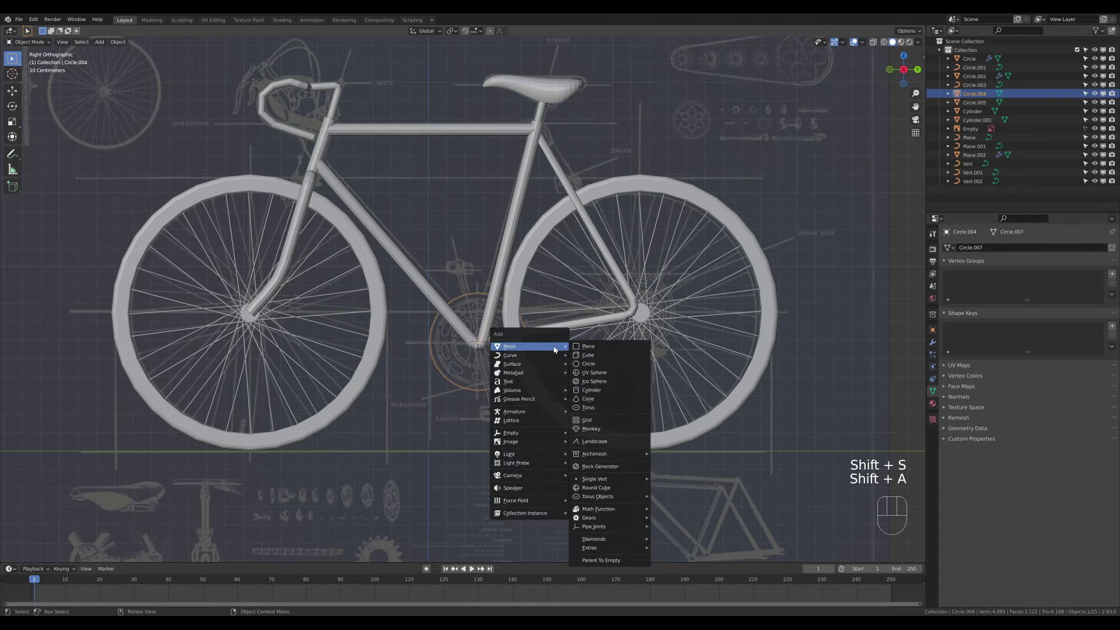
click(591, 390)
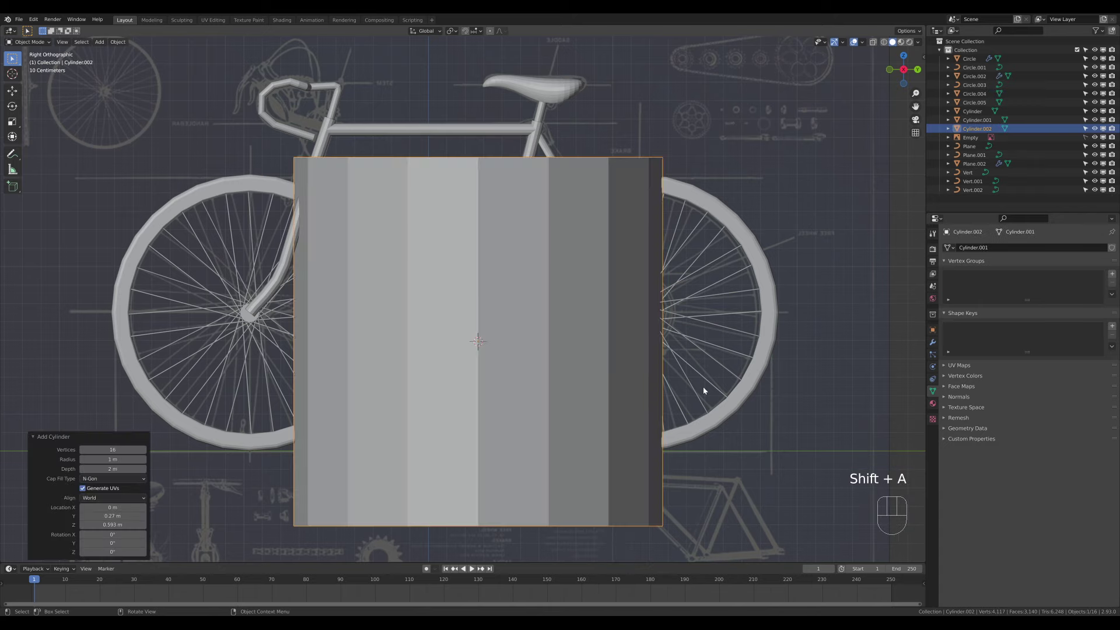
- In Edit Mode, rotate the new cylinder 90° about Y and scale it to about 0.07 for the bottom bracket
middle_drag(703, 390, 733, 369)
key(Tab)
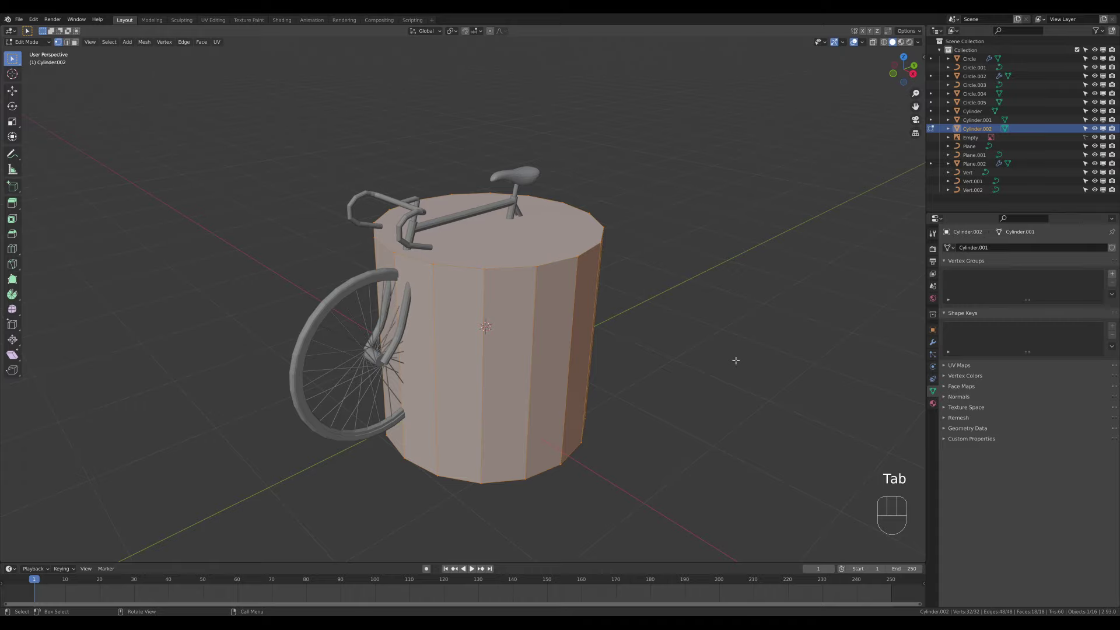
text(ry90)
key(Return)
key(s)
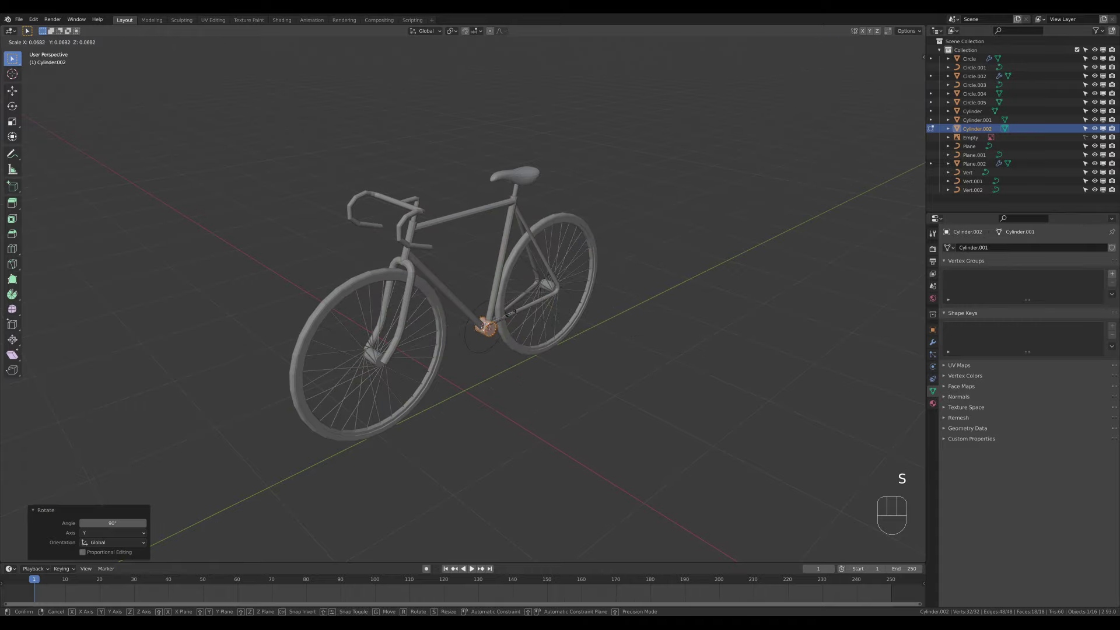
click(506, 315)
- Adjust the bottom bracket cylinder's width along X at the frame joint and return to Object Mode
middle_drag(513, 318, 460, 299)
scroll(461, 299, up, 6)
middle_drag(554, 344, 664, 366)
key(s)
key(x)
click(675, 359)
key(Tab)
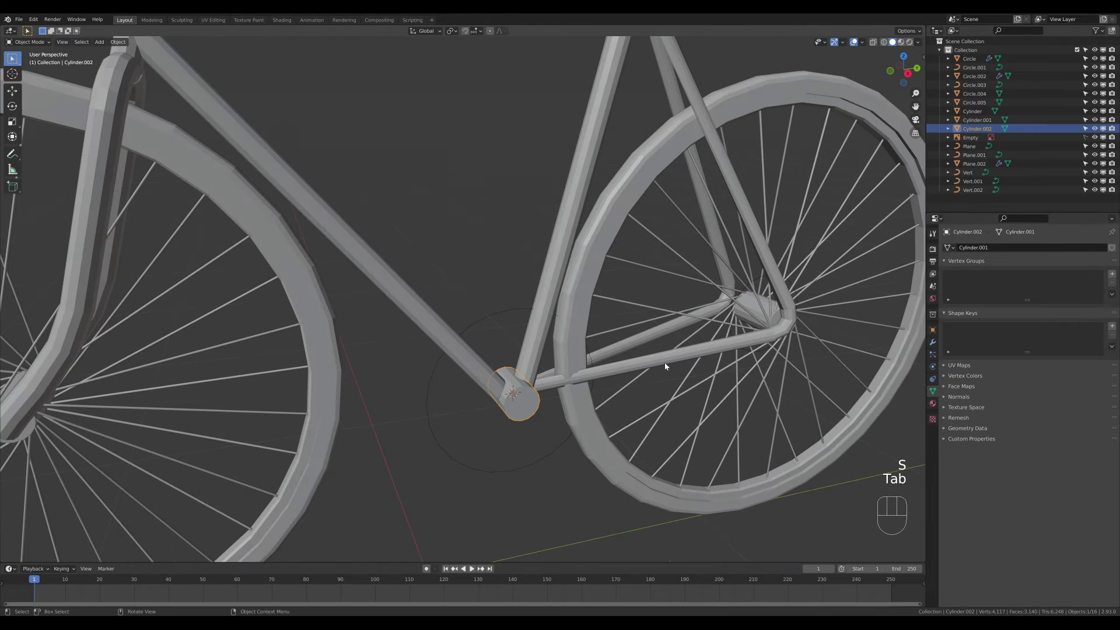
- Duplicate the bottom bracket cylinder's outer end face in place and separate the copy into its own object
key(KP_3)
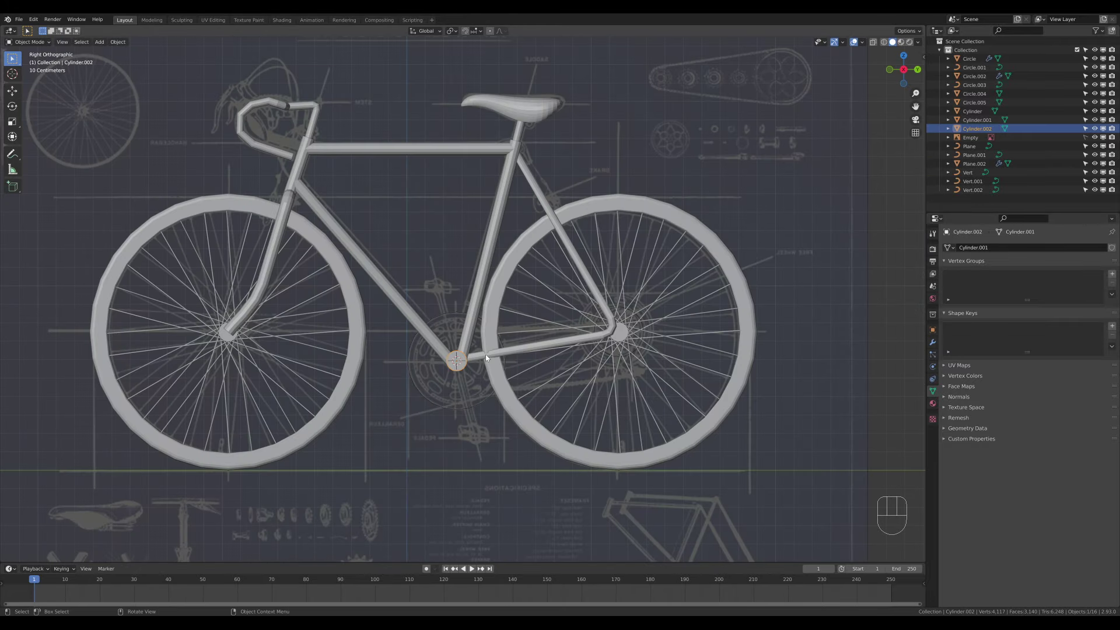
middle_drag(486, 364, 581, 376)
key(Tab)
key(3)
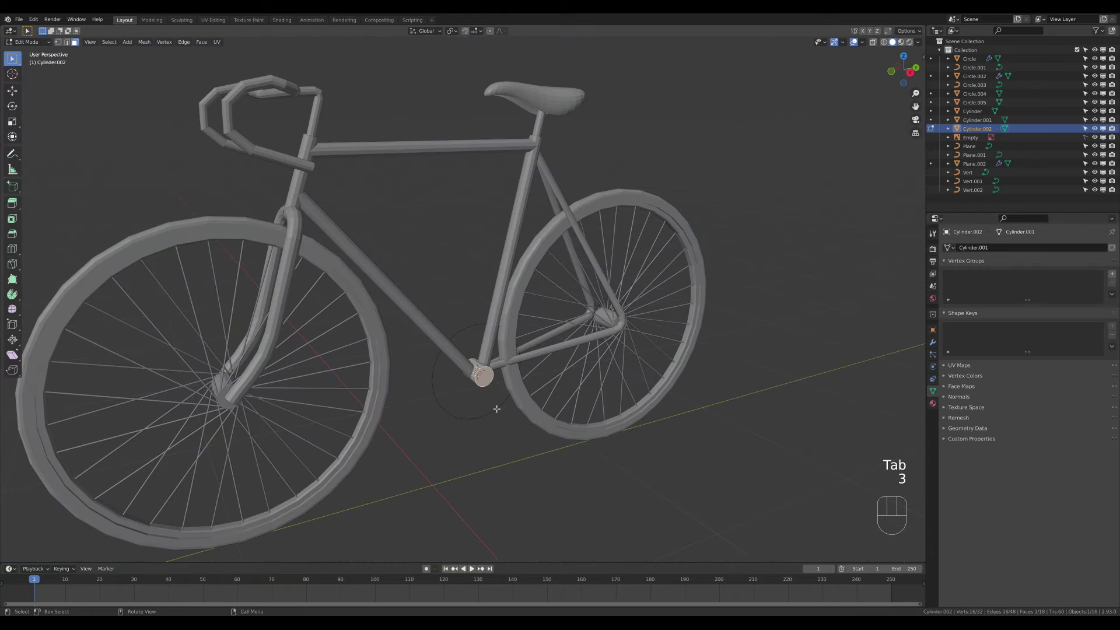
key(shift+d)
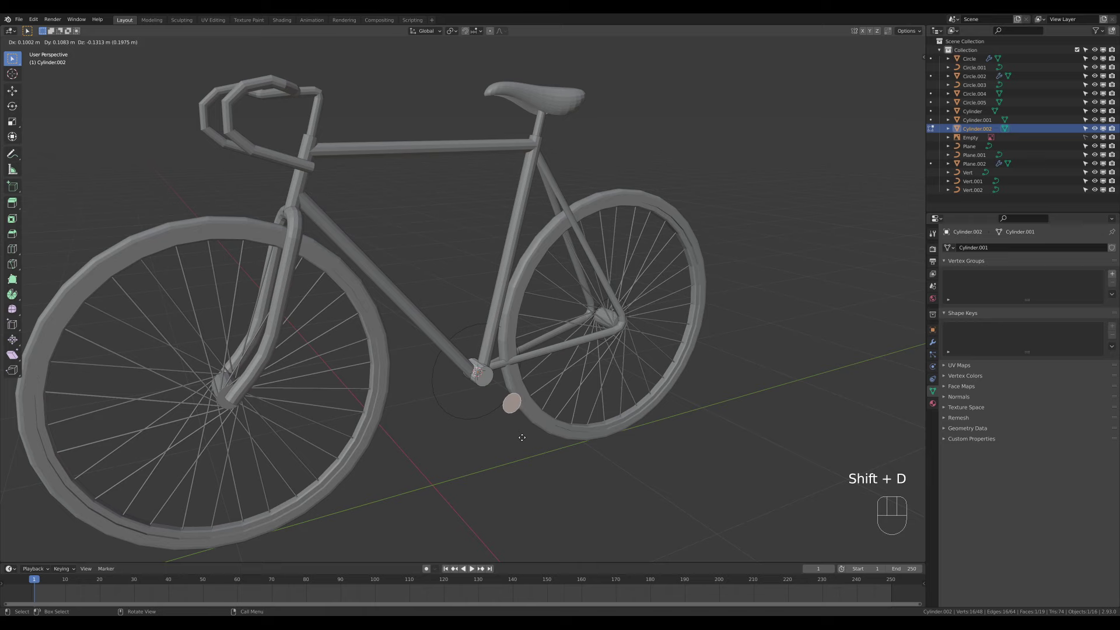
right_click(601, 395)
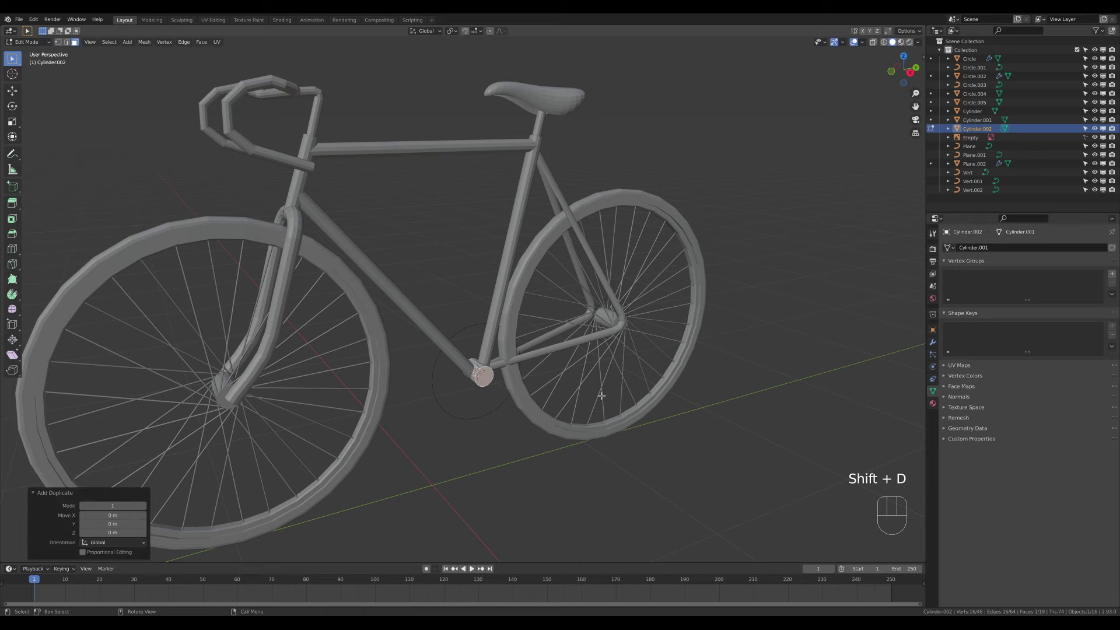
key(p)
click(624, 369)
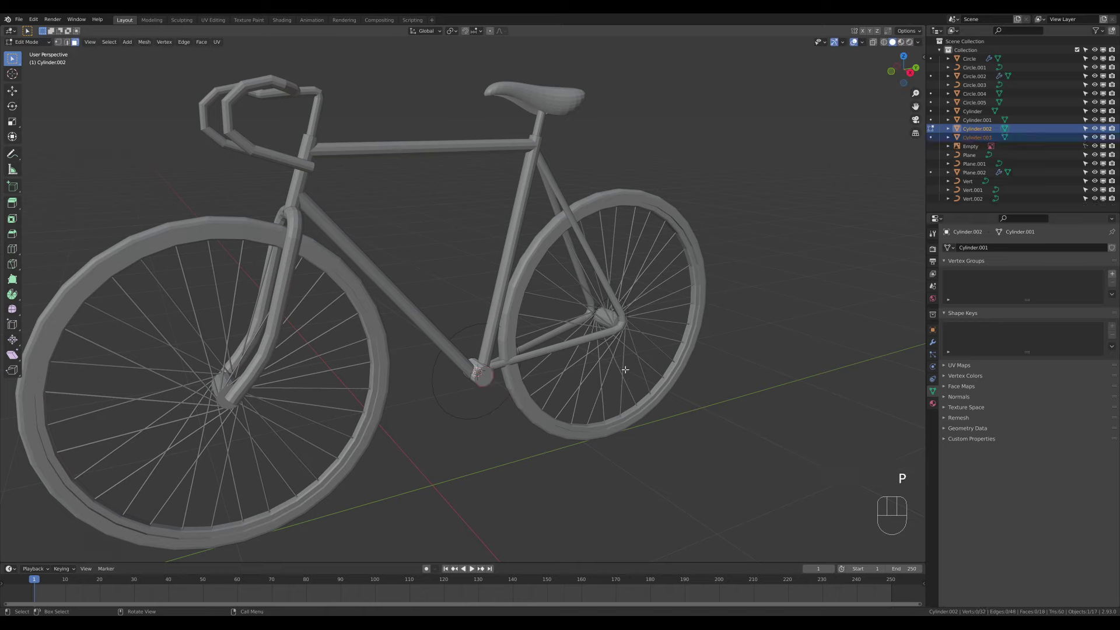
- Select the separated end face object and scale its geometry to about 0.62 in Edit Mode
key(Tab)
click(482, 379)
key(Tab)
key(a)
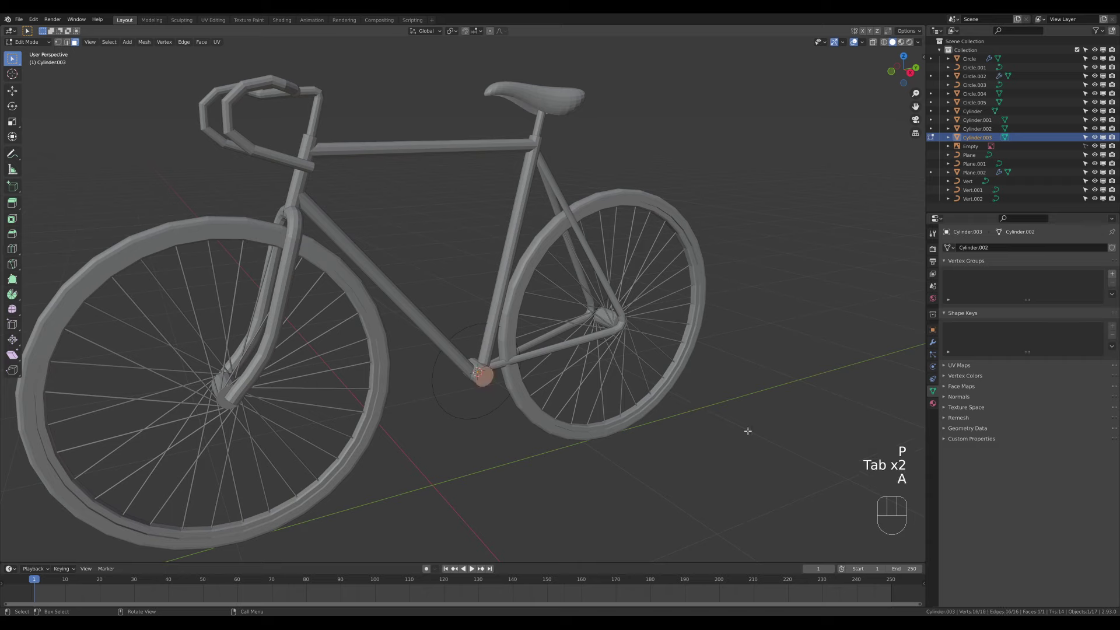
key(s)
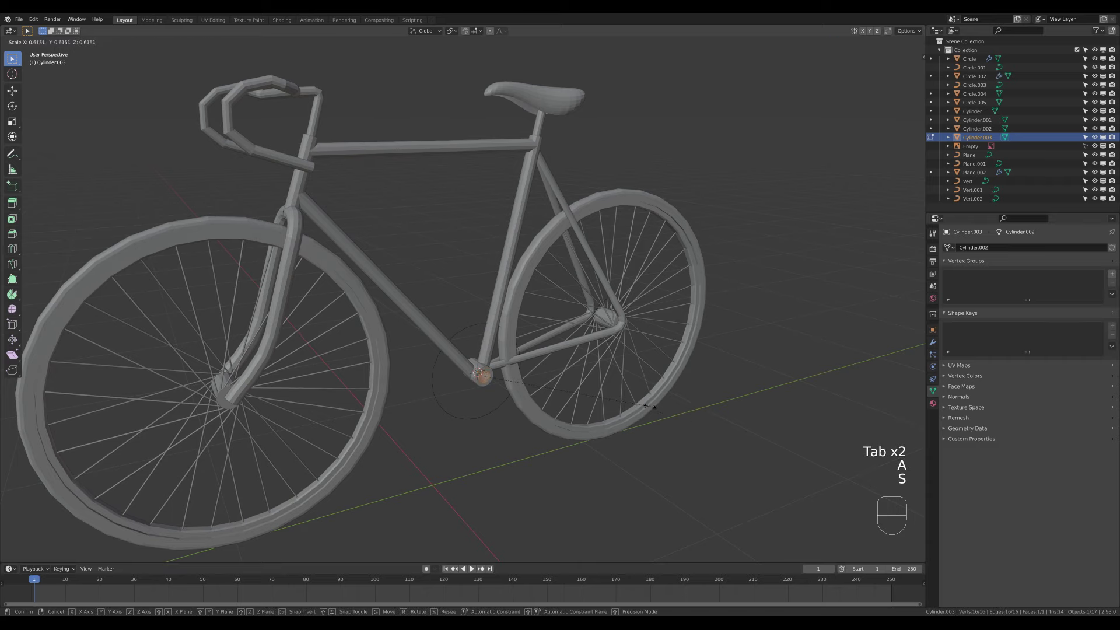
click(648, 407)
- Extrude the reduced disc about 0.059 m outward as the crank axle and cut an edge loop around it
key(e)
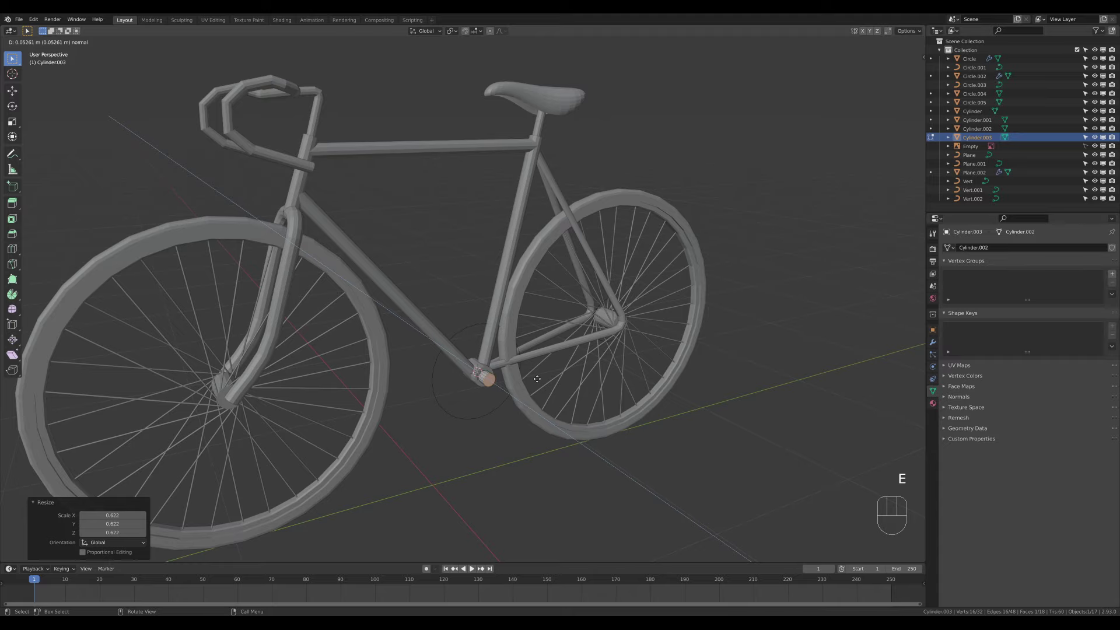
click(541, 380)
middle_drag(549, 381, 625, 399)
shift+middle_drag(624, 399, 619, 370)
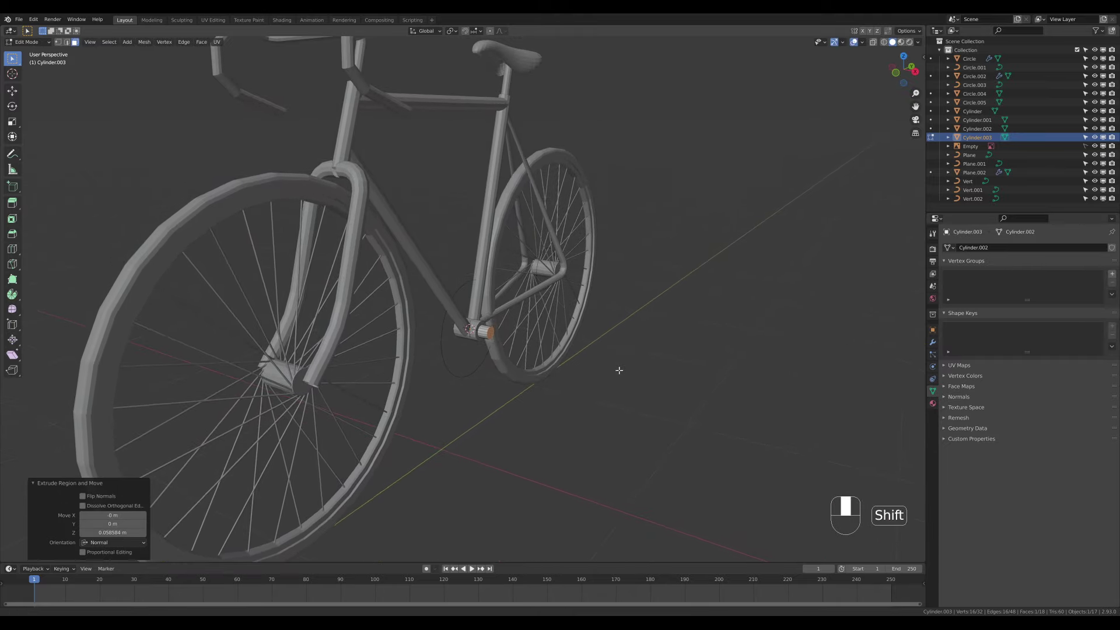
scroll(619, 369, up, 6)
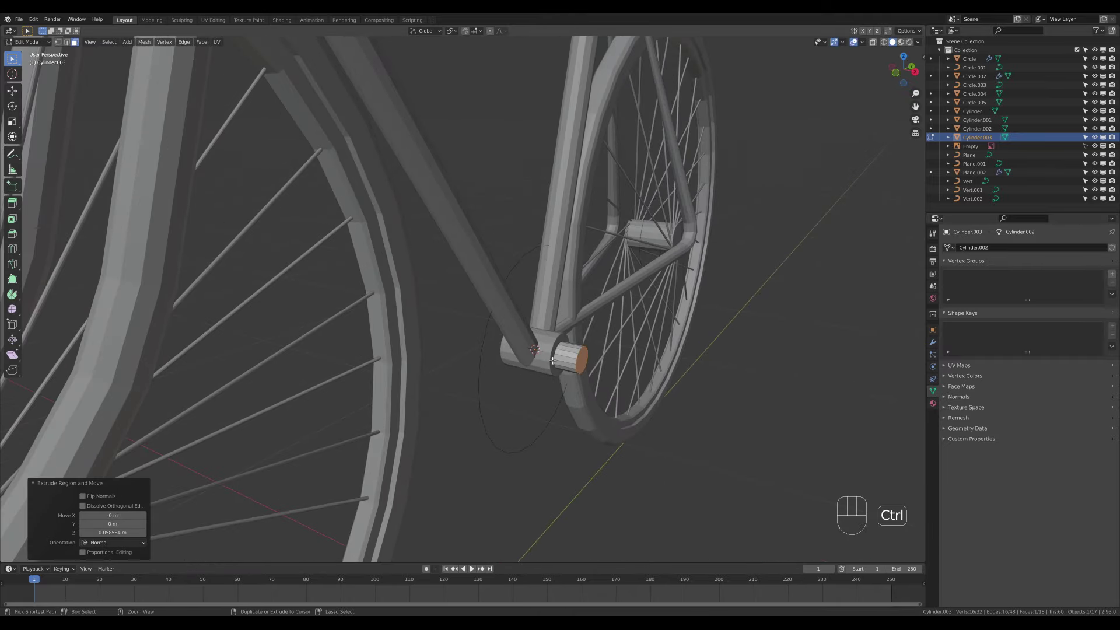
key(ctrl+r)
click(553, 359)
click(549, 357)
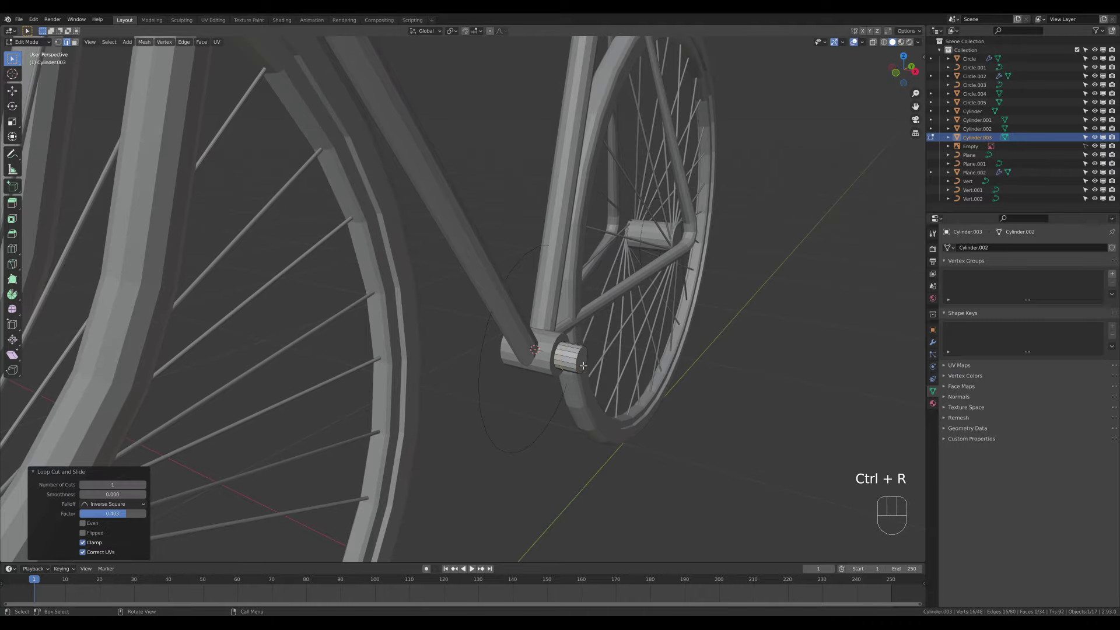
- Extrude the lower faces of the axle's outer section about 0.37 m down as the crank arm and fine-tune its end along Z
middle_drag(549, 356, 583, 304)
key(3)
ctrl+click(494, 228)
key(e)
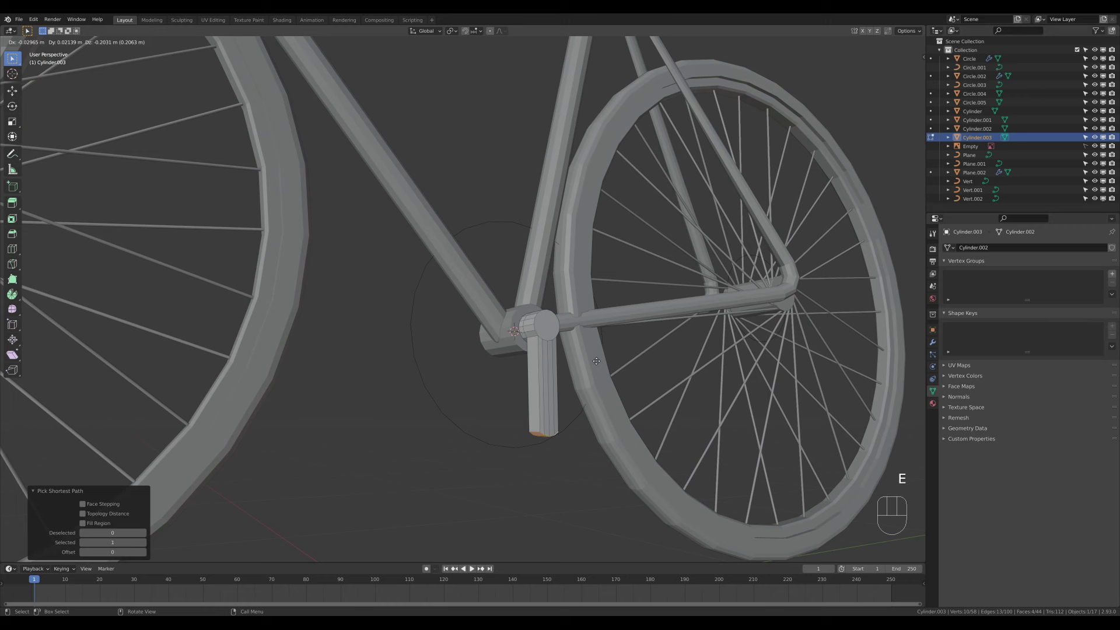
click(598, 422)
key(KP_3)
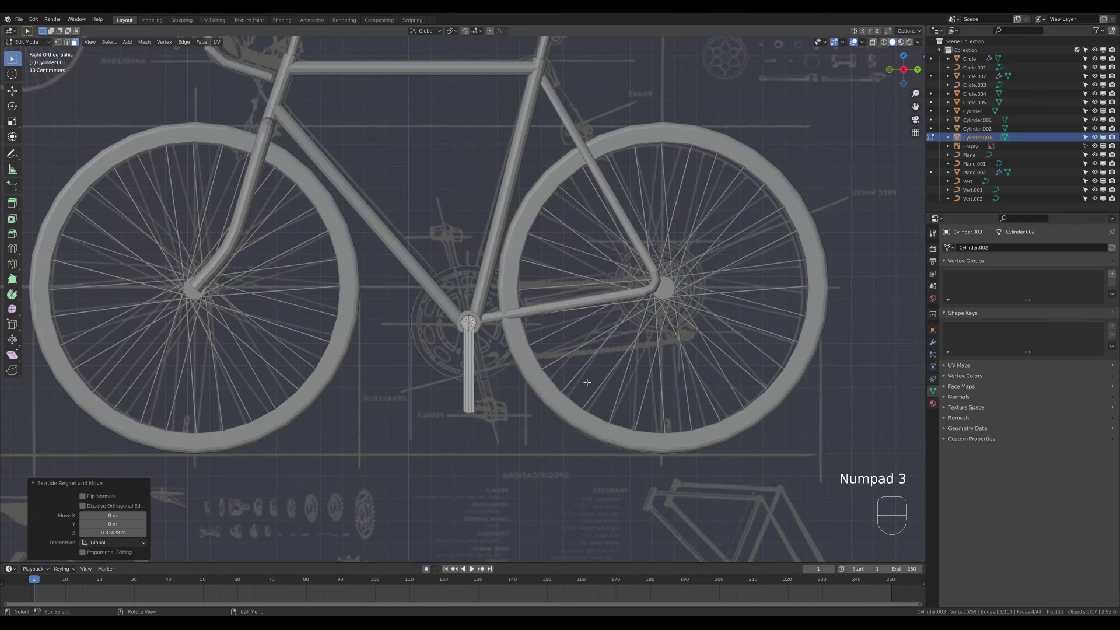
key(g)
key(z)
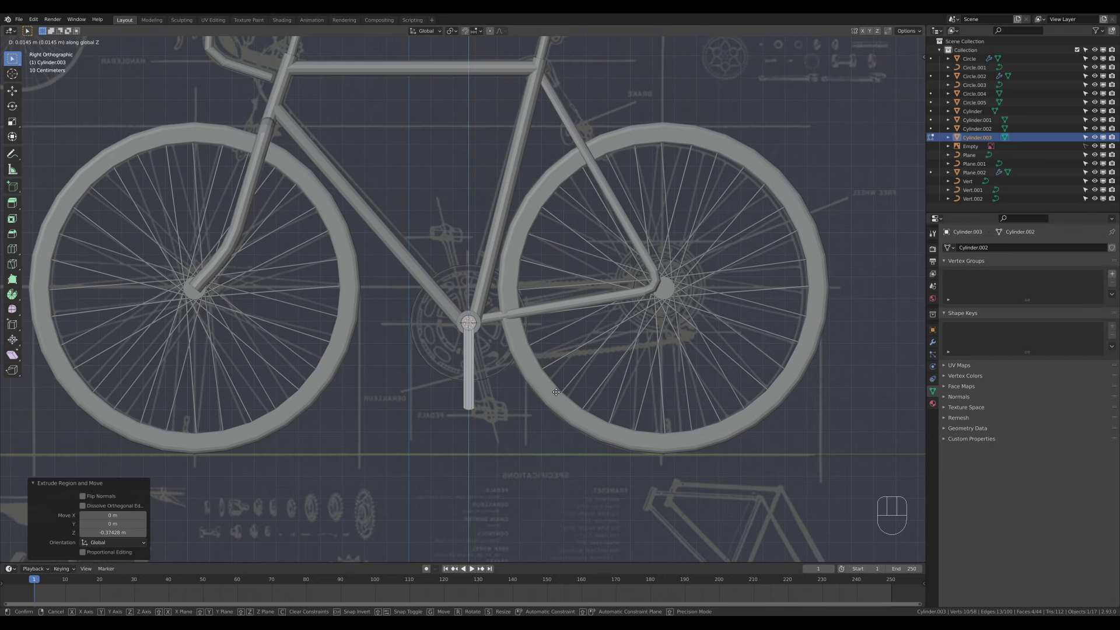
click(532, 411)
- Add a plane to the crank mesh and scale it to about 0.1 for the pedal
key(shift+a)
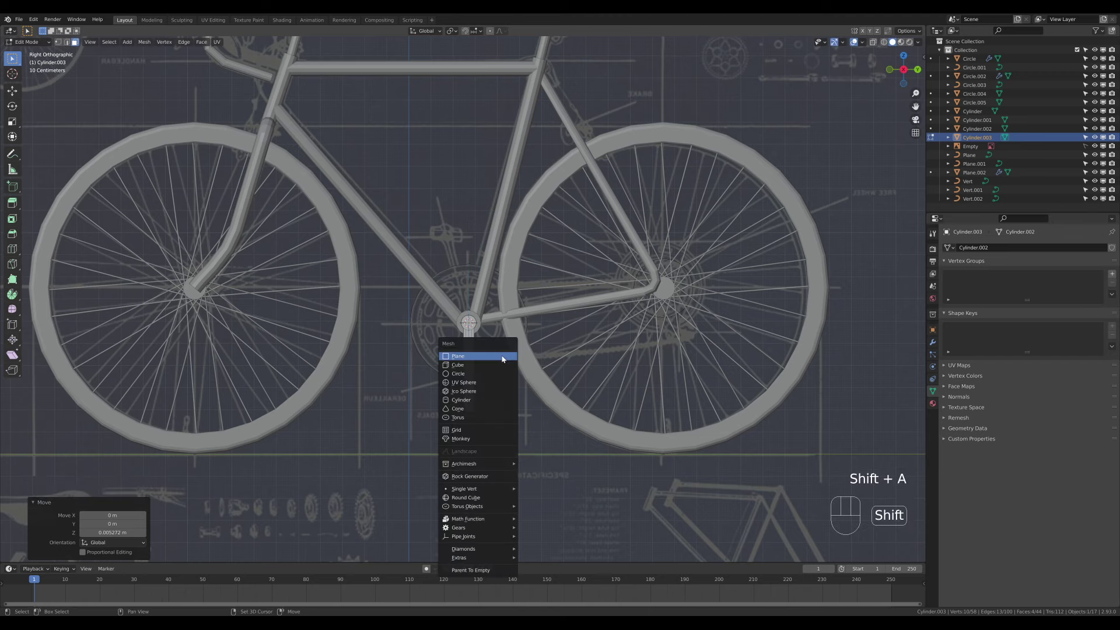
click(476, 357)
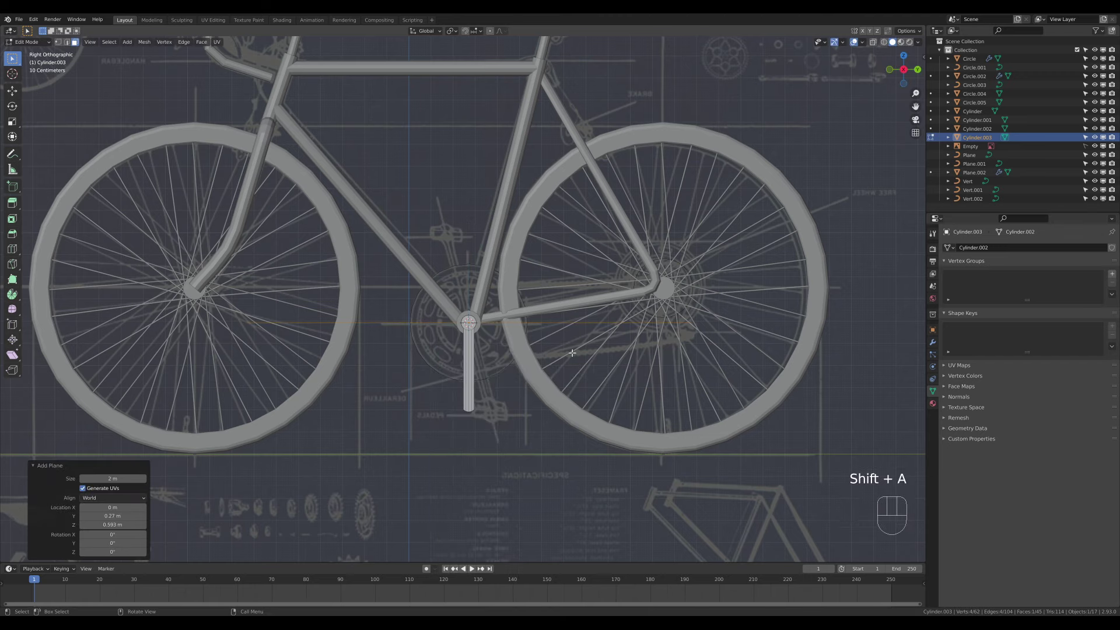
scroll(475, 357, down, 2)
key(s)
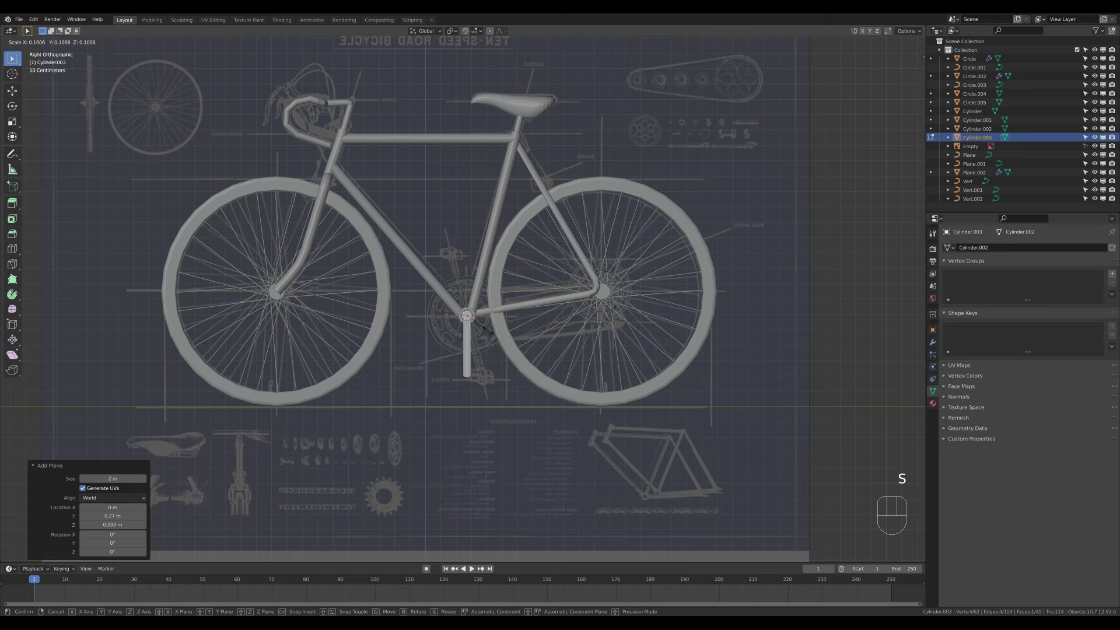
click(487, 330)
- Move the pedal plane about 0.39 m down along Z to the crank arm's lower end and scale it to about 0.79
key(g)
key(z)
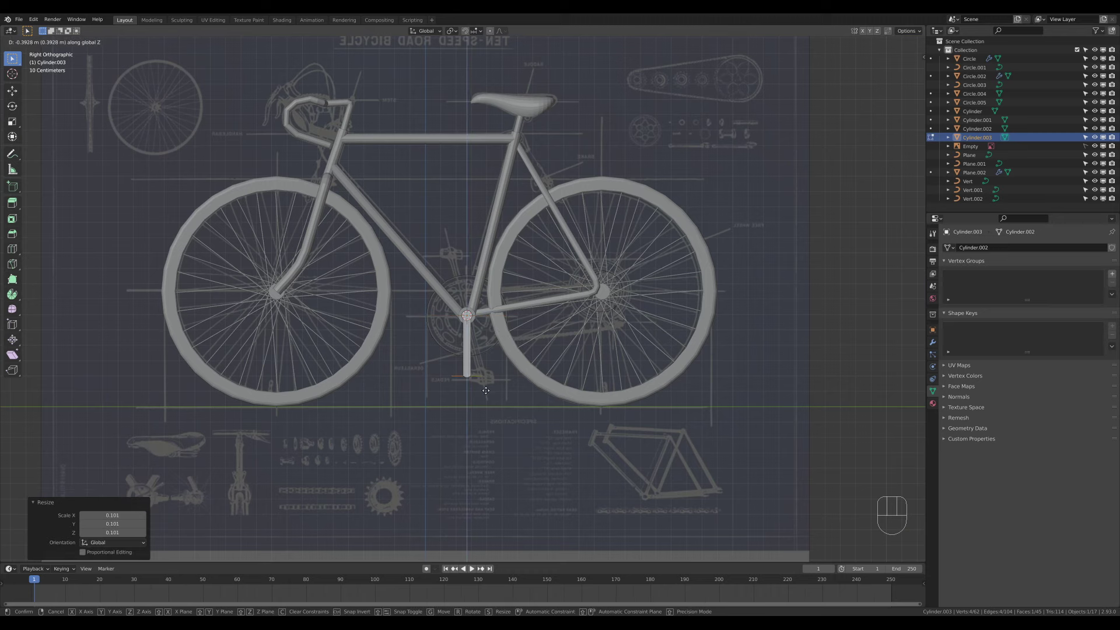
click(486, 390)
key(s)
click(571, 402)
- From the top view, move the pedal plane about 0.2 m along X so it sits outside the crank arm
key(KP_7)
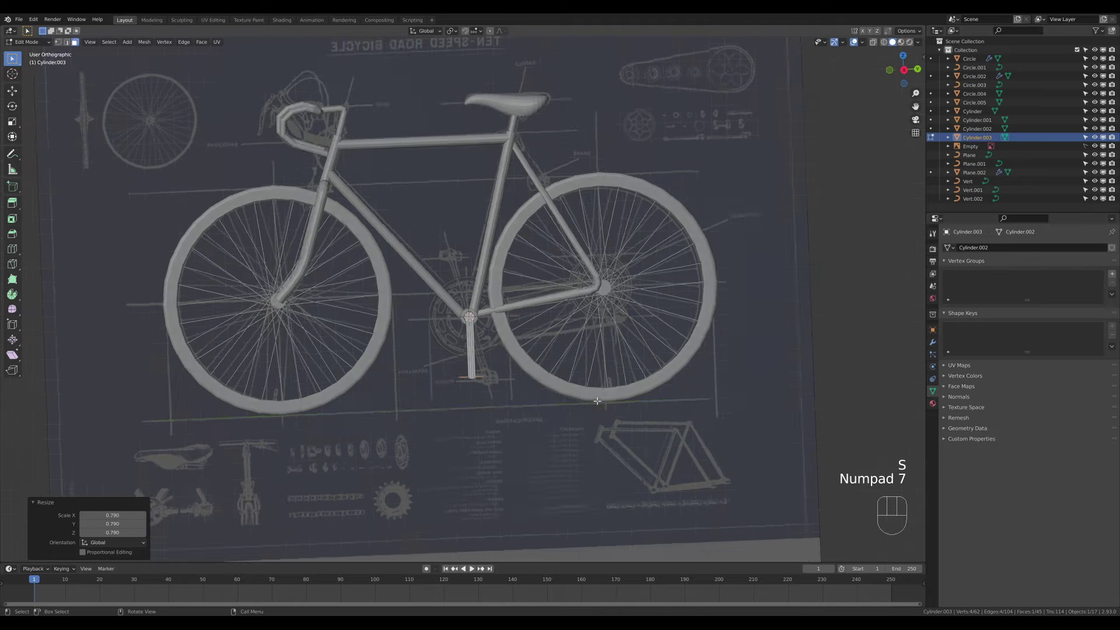
key(g)
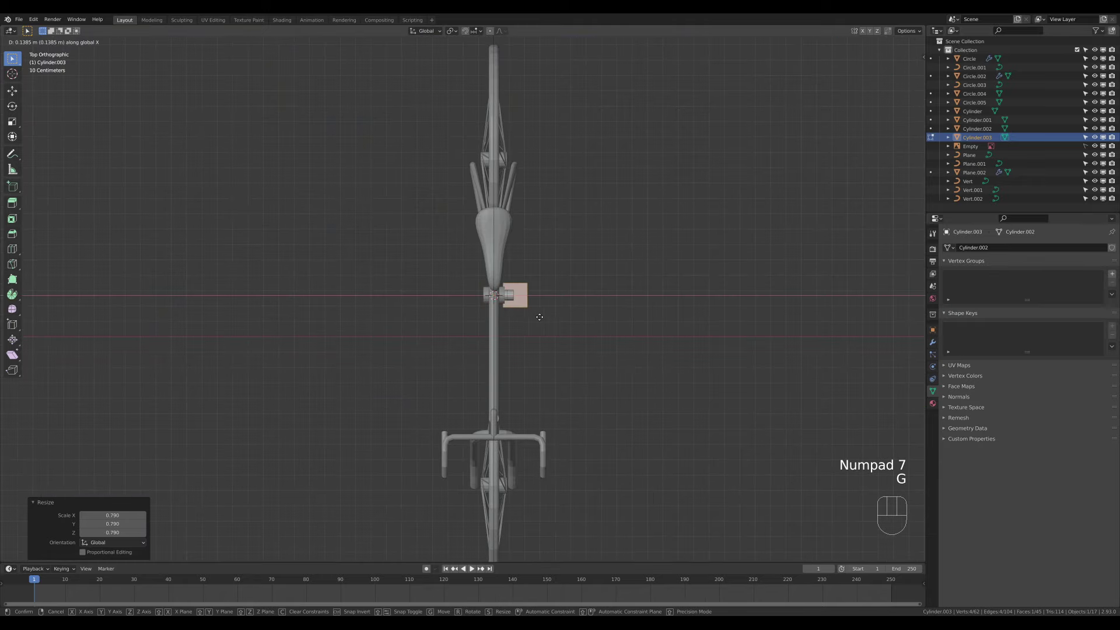
click(545, 315)
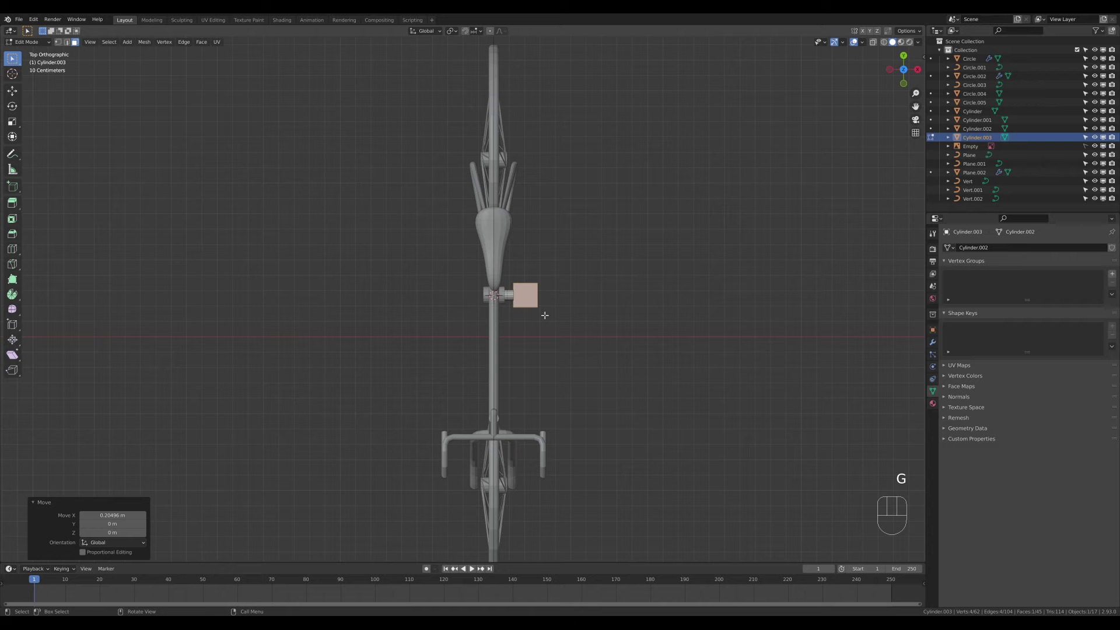
key(g)
key(x)
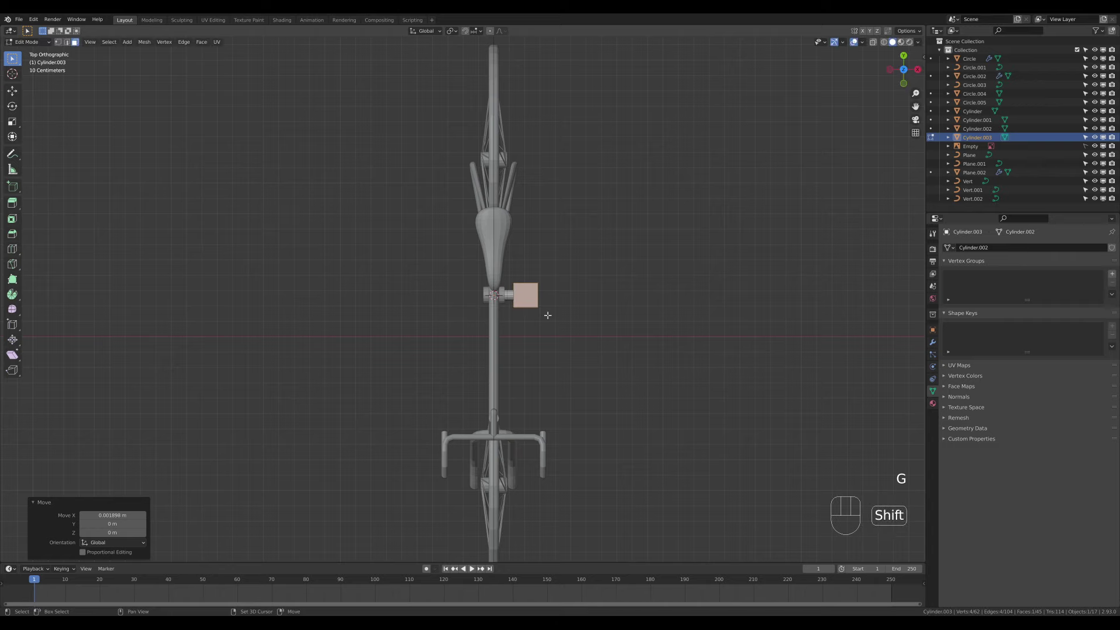
click(546, 315)
- Scale the pedal plane to about 0.81 along Y, adjust its overall size and shift it about 0.009 m along X
key(s)
key(y)
click(644, 339)
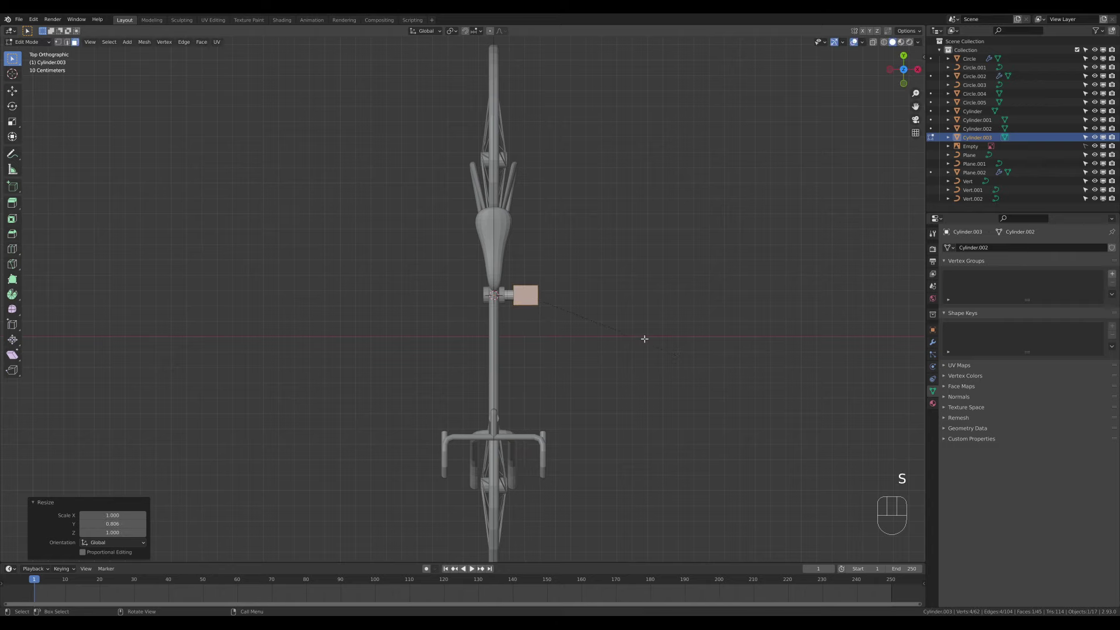
key(s)
click(658, 339)
key(g)
key(x)
click(658, 338)
- Add a centred loop cut across the pedal plane, splitting it into two long halves along X
scroll(605, 325, up, 3)
key(ctrl+r)
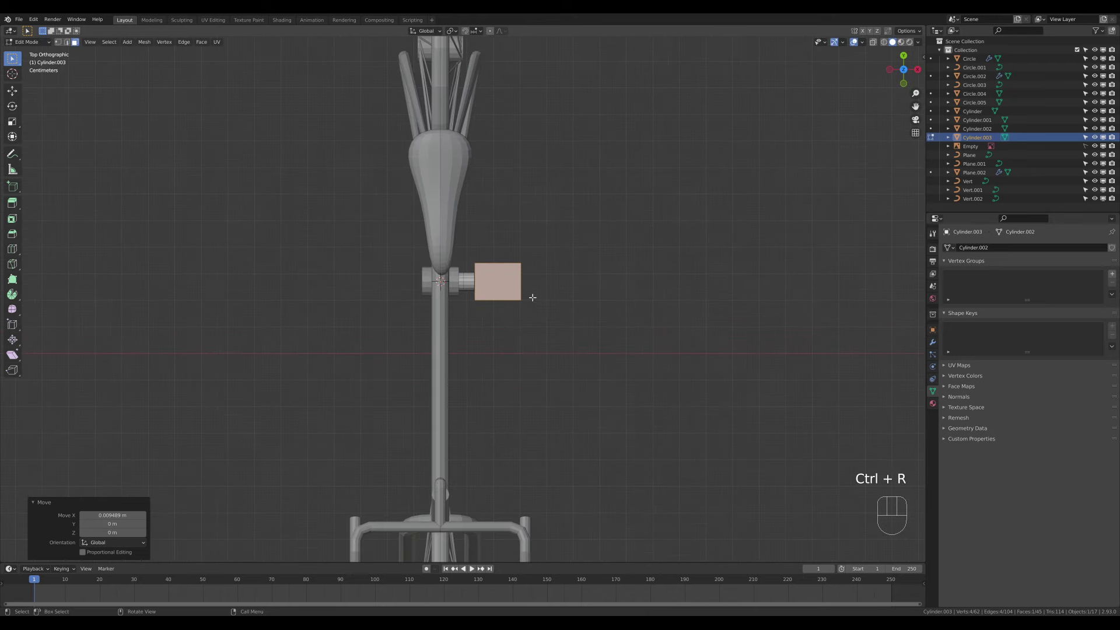
key(ctrl)
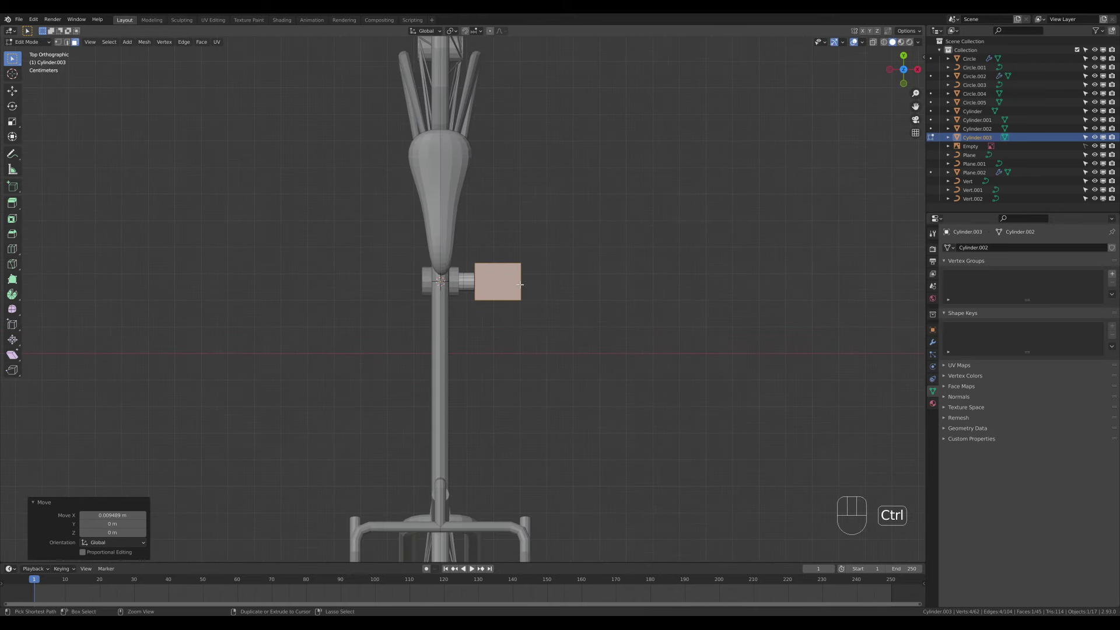
key(ctrl+r)
click(527, 285)
right_click(530, 300)
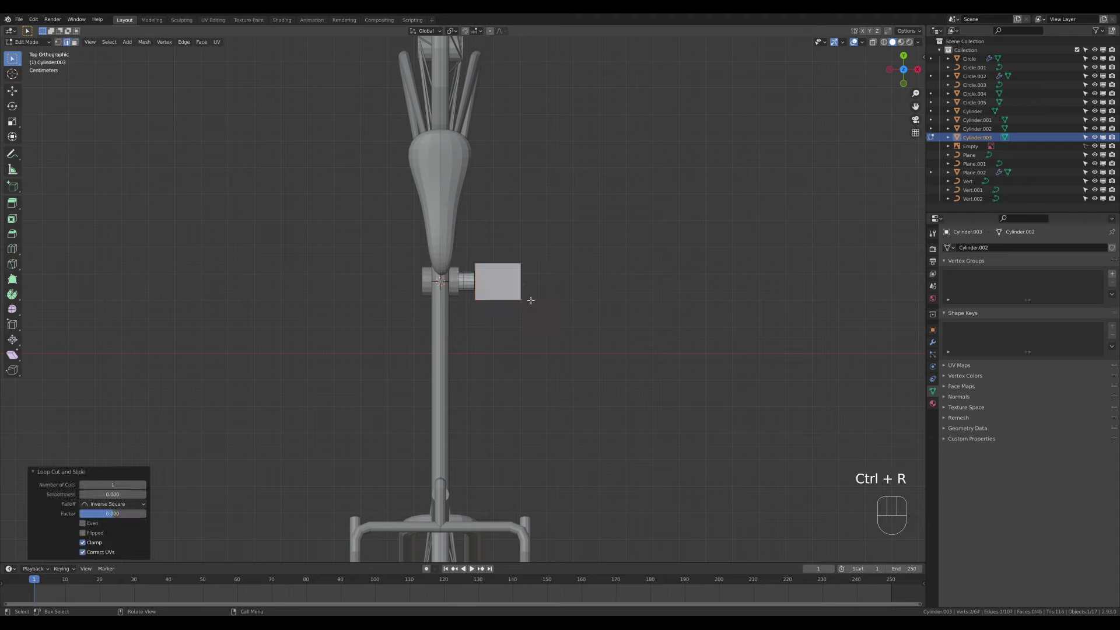
- Inset the two pedal faces individually with a thickness of about 0.022 m
key(3)
click(507, 274)
shift+click(509, 292)
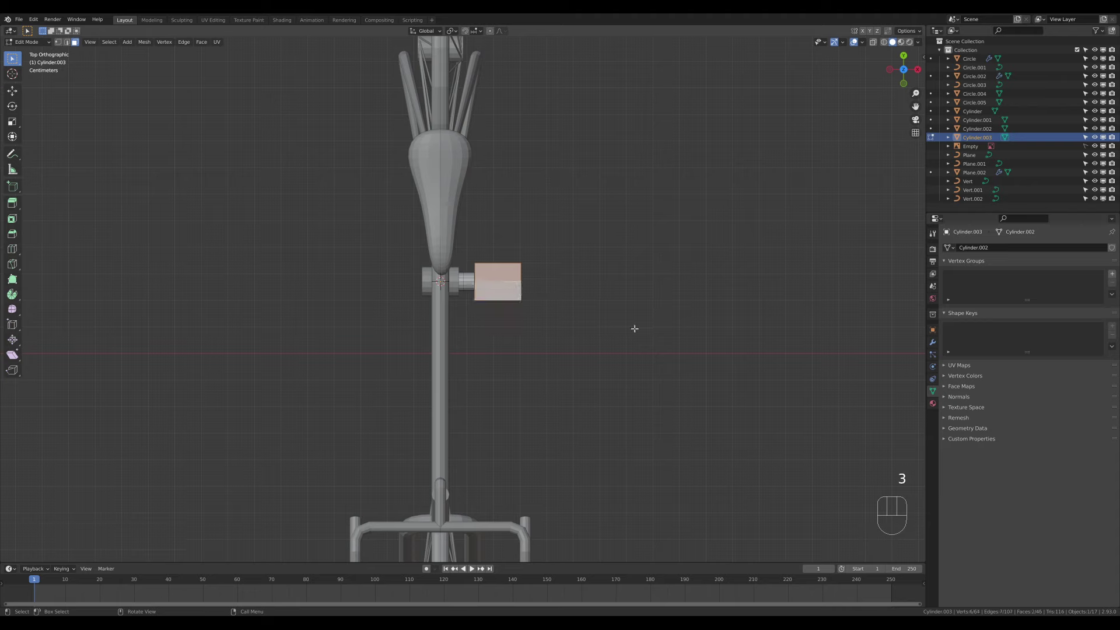
key(i)
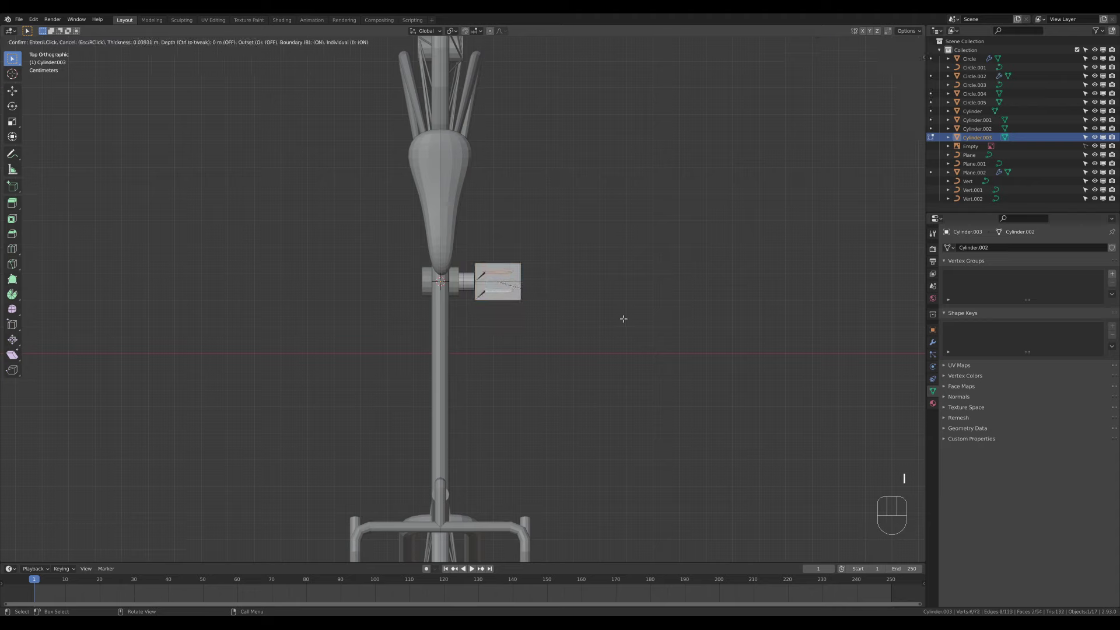
key(i)
click(629, 320)
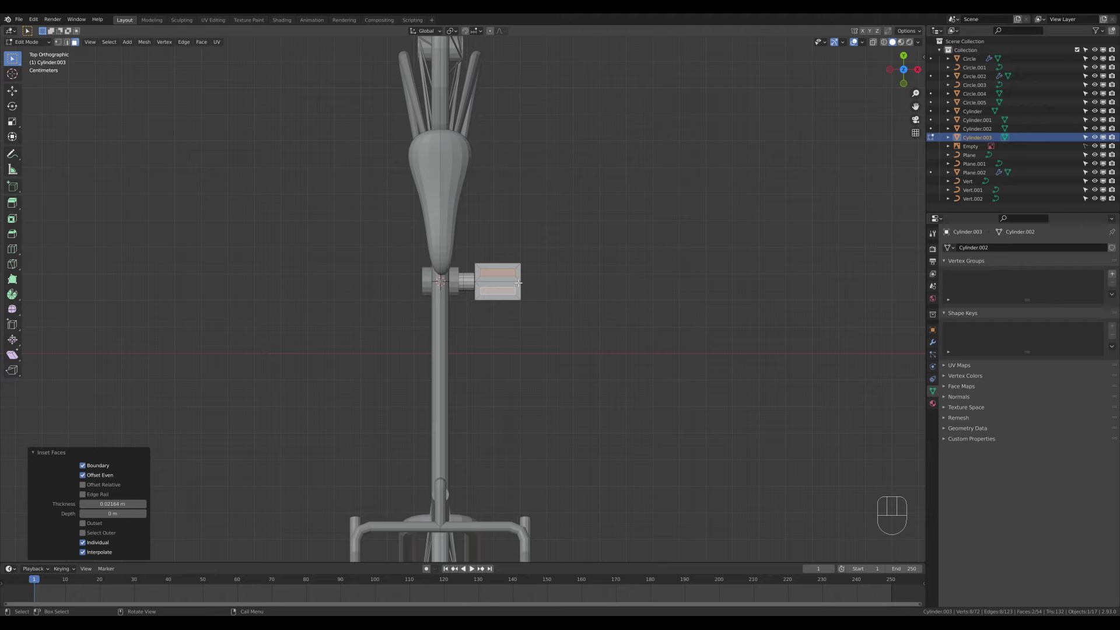
- Delete the two inset faces and move the pedal's outer middle vertex about 0.027 m outward along X to form a point
key(x)
click(519, 288)
key(1)
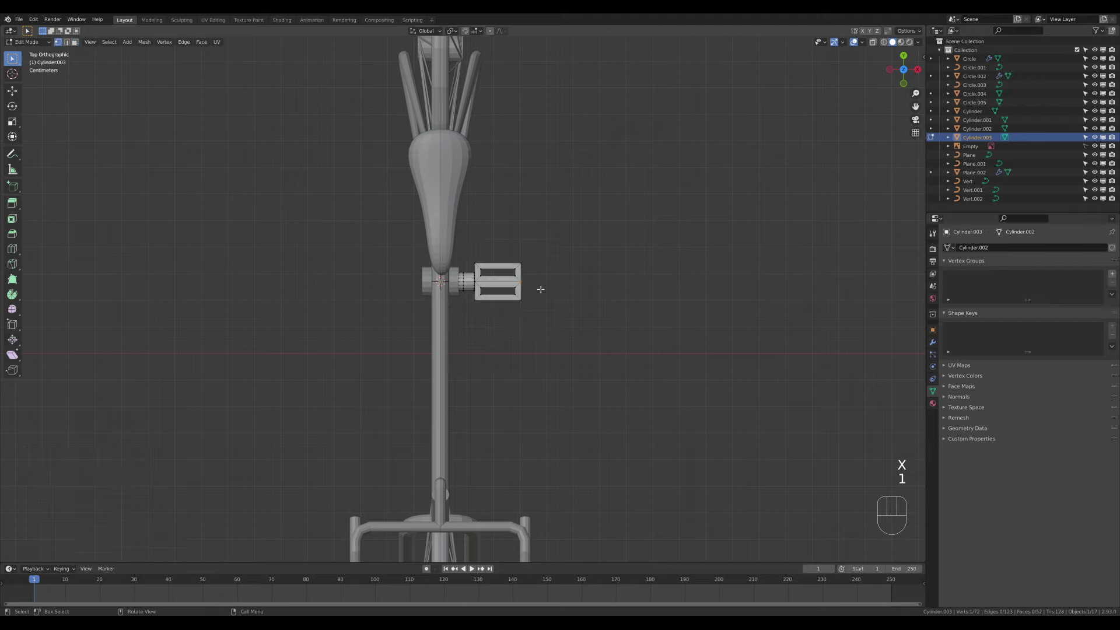
key(g)
key(x)
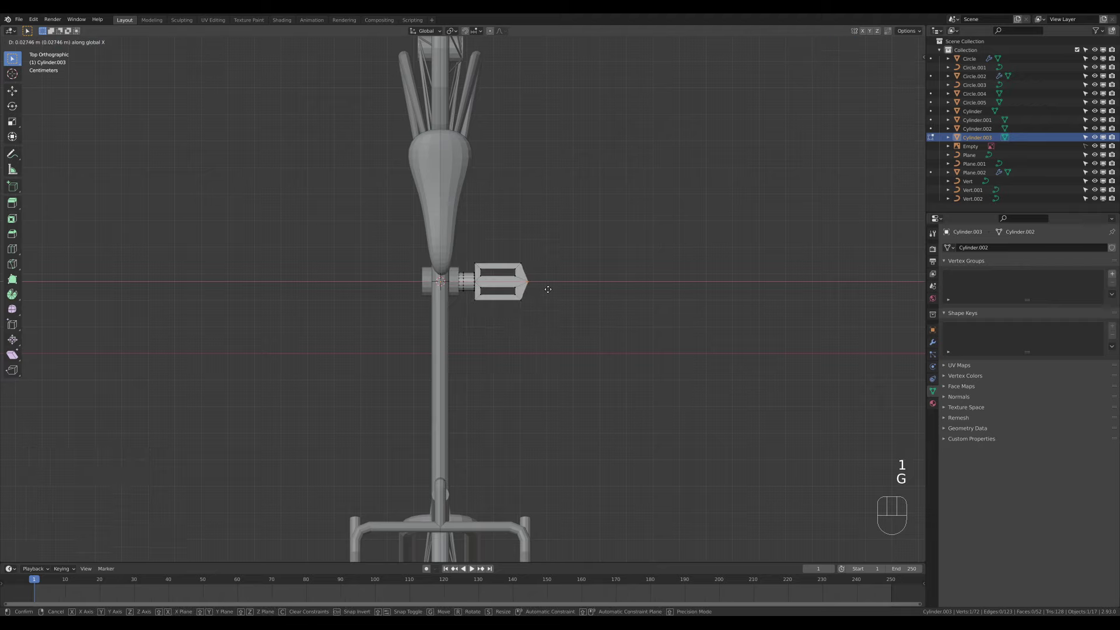
click(548, 289)
- Select all linked geometry of the flat pedal and extrude it about 0.048 m to give it thickness
key(a)
middle_drag(670, 356, 610, 292)
click(520, 378)
key(l)
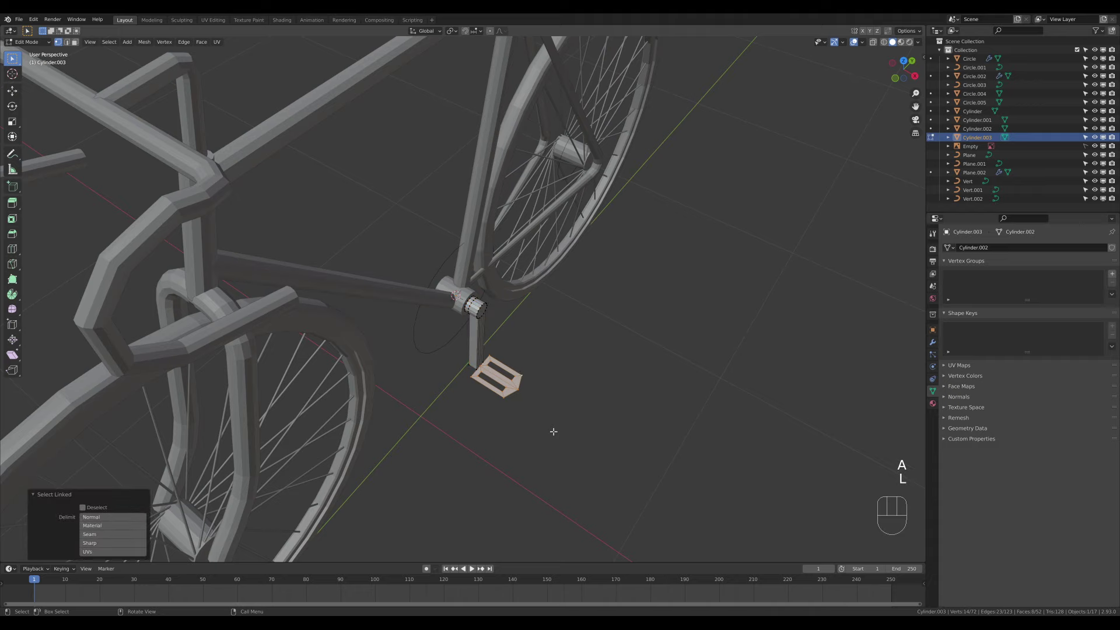
shift+middle_drag(554, 432, 559, 330)
scroll(527, 343, up, 3)
key(e)
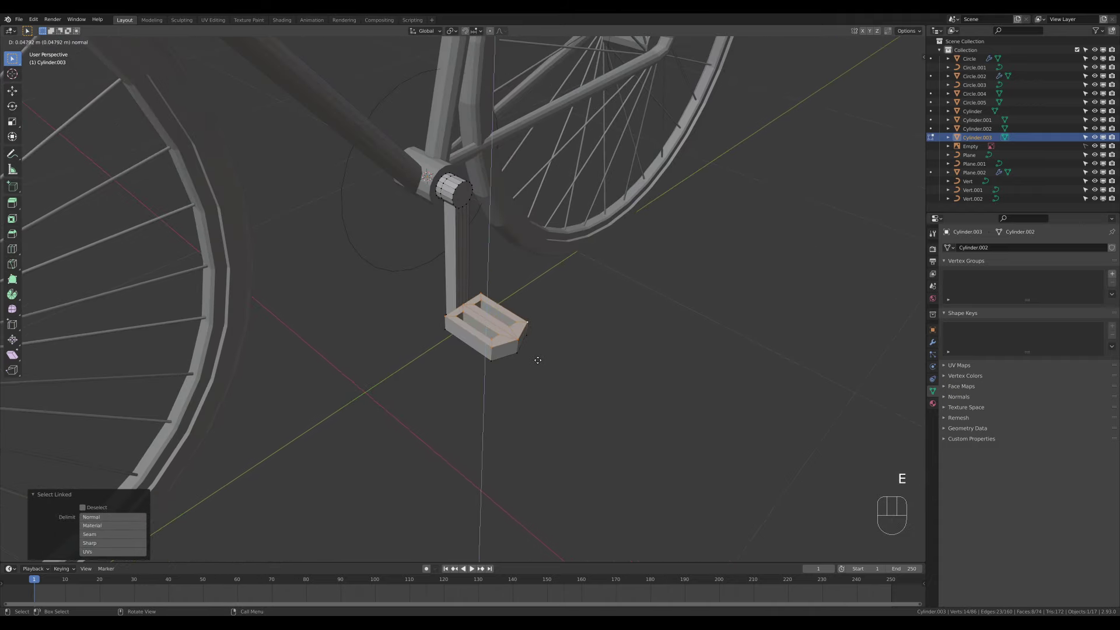
click(534, 360)
key(Tab)
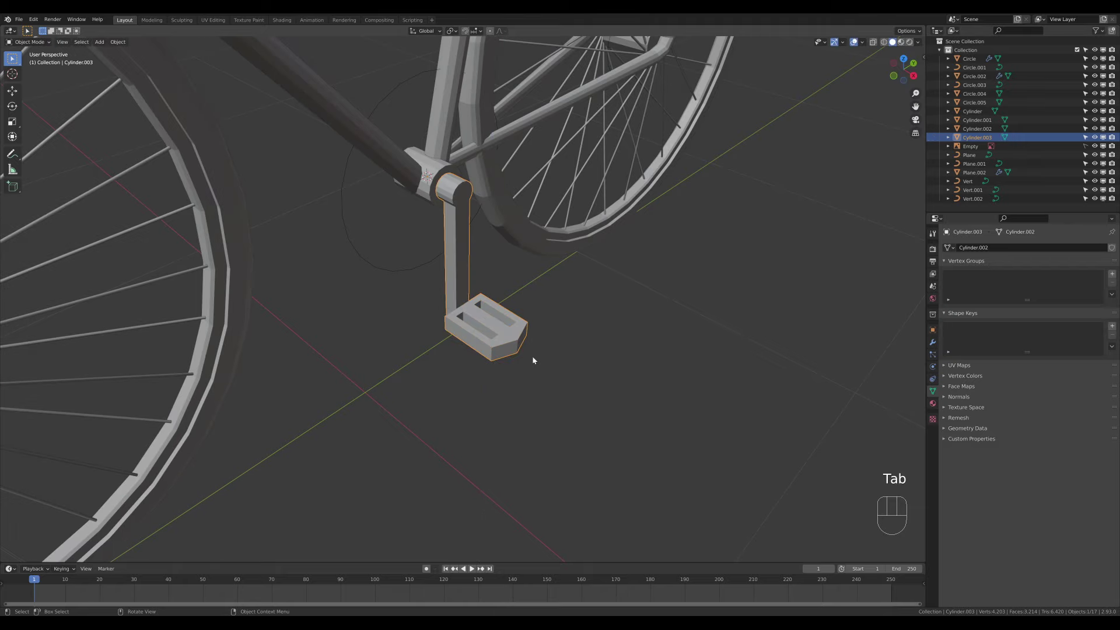
- Bevel the vertical edge at the pedal's outer tip with a width of about 0.037 m and 2 segments
middle_drag(533, 360, 583, 389)
key(Tab)
key(2)
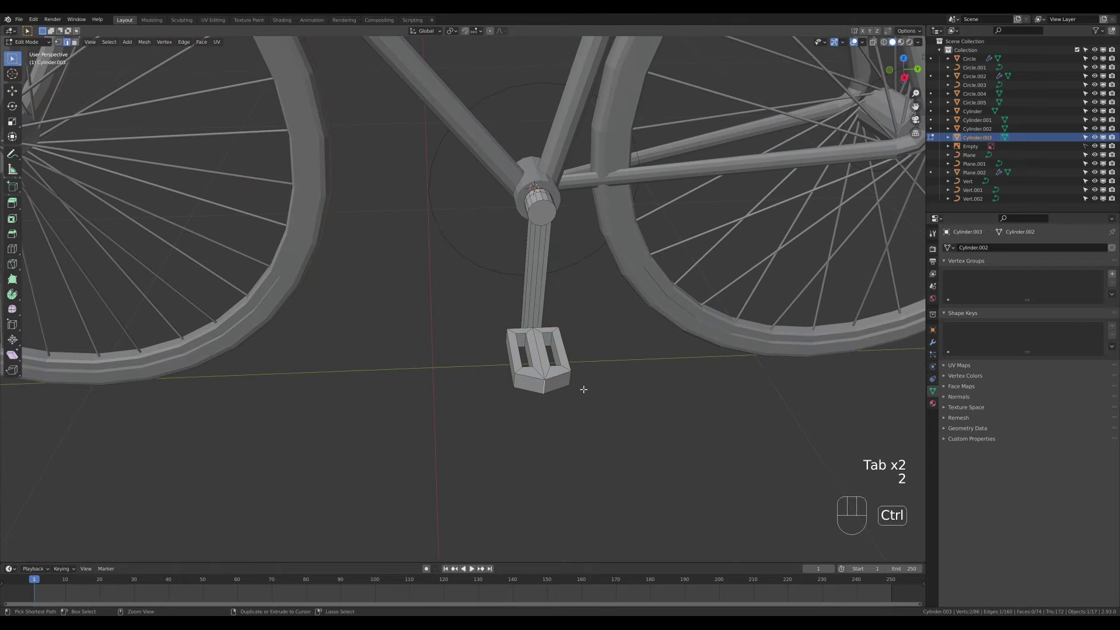
key(ctrl+b)
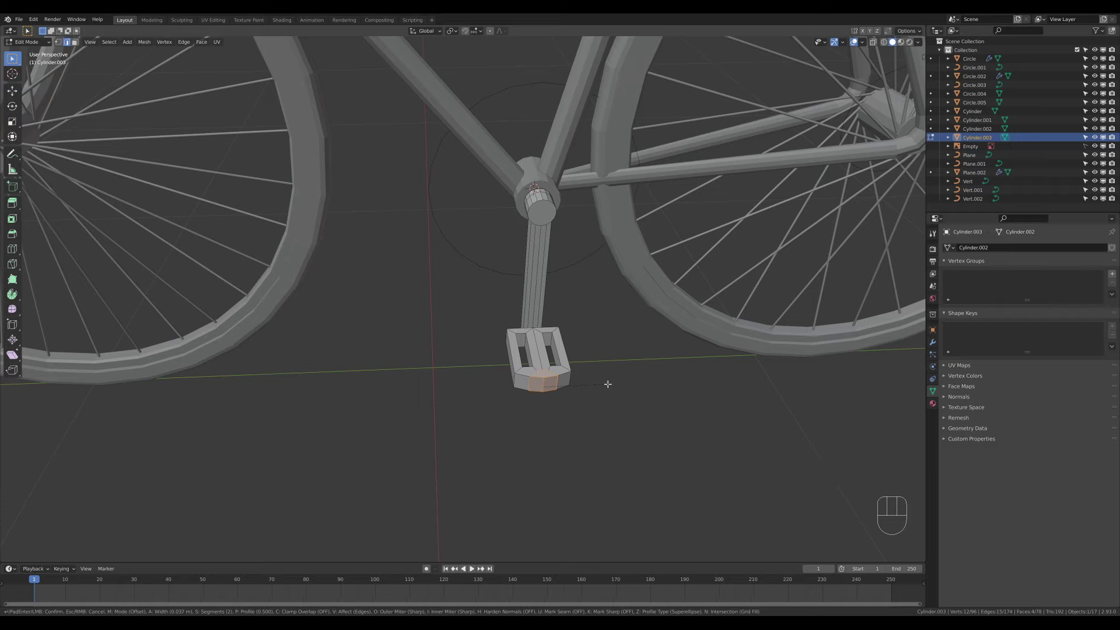
click(607, 383)
- With automatic vertex merging enabled, collapse the two extra bevel vertices on the pedal's upper side and reconnect its centre line to the tip
key(1)
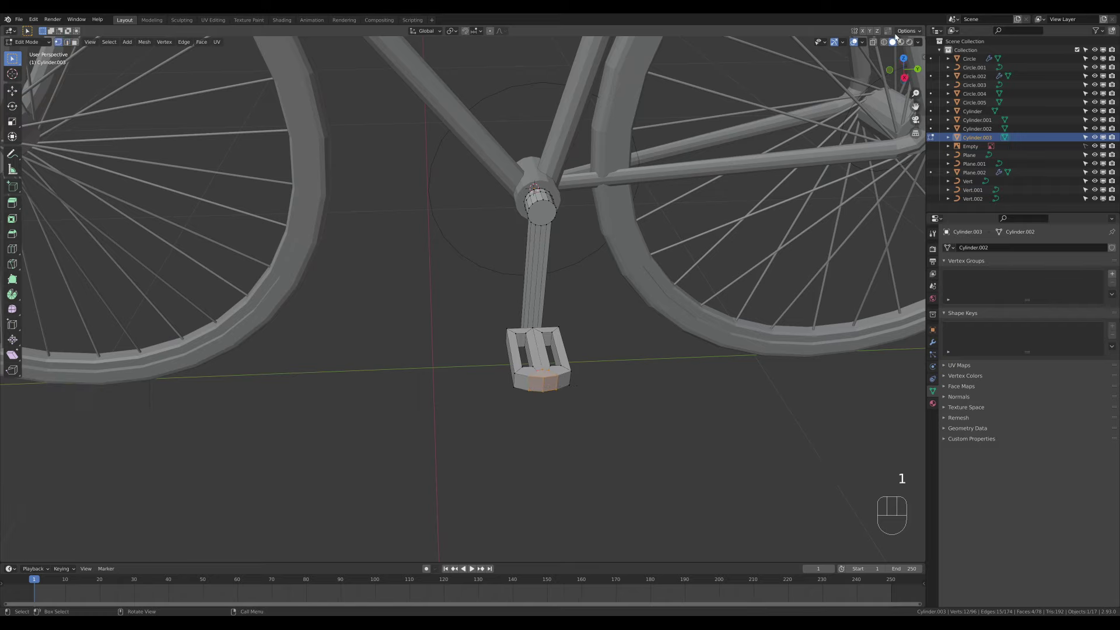
click(888, 31)
middle_drag(636, 333, 646, 327)
click(535, 365)
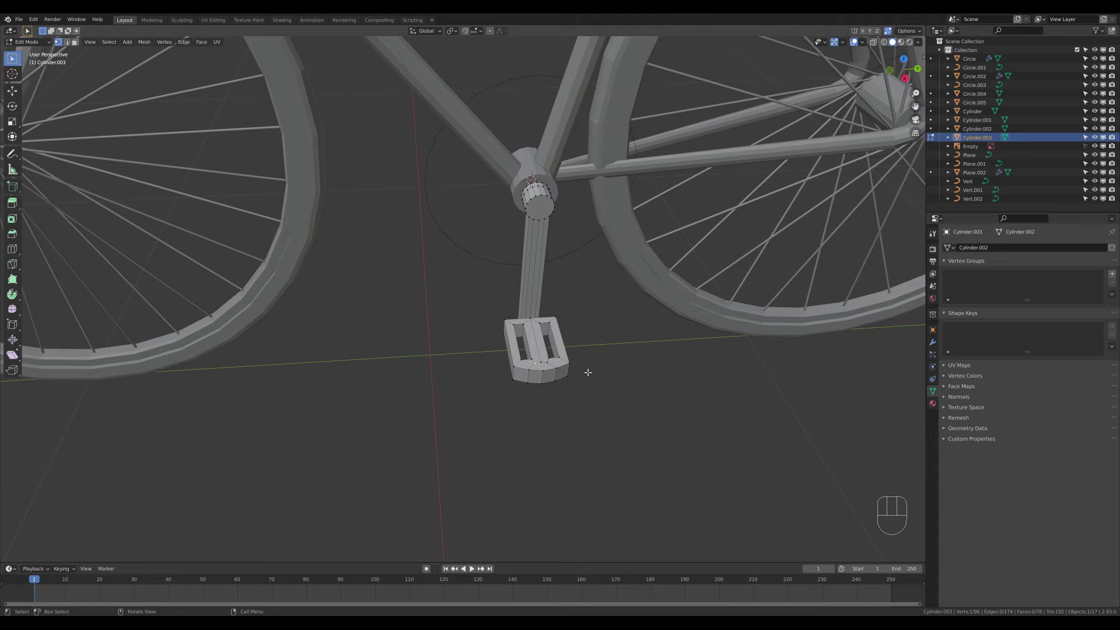
key(g)
key(g)
click(494, 328)
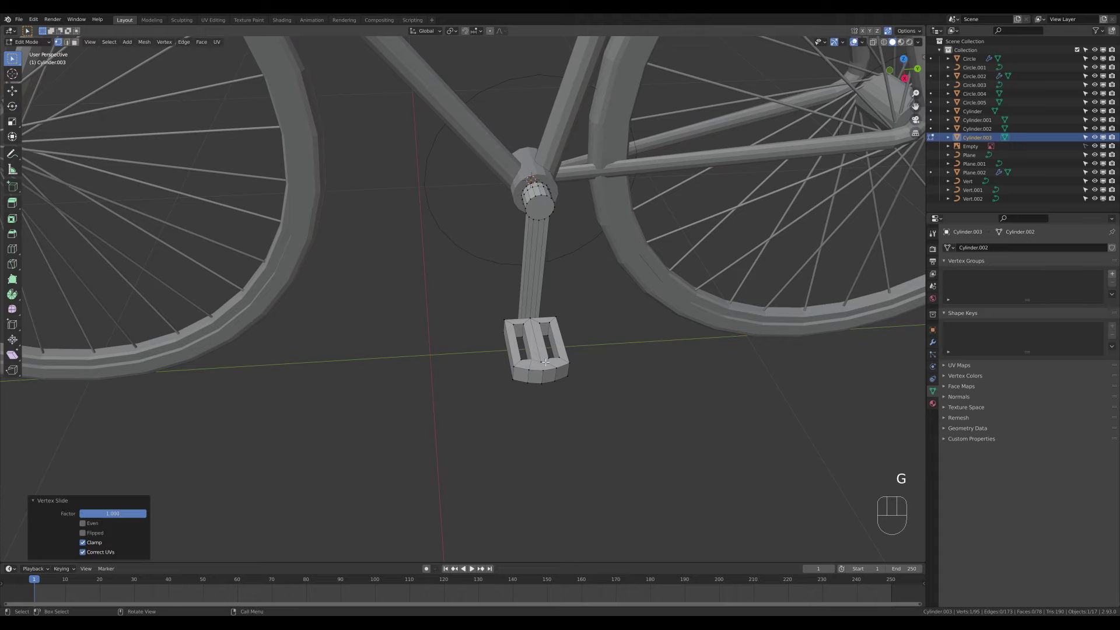
key(g)
click(586, 346)
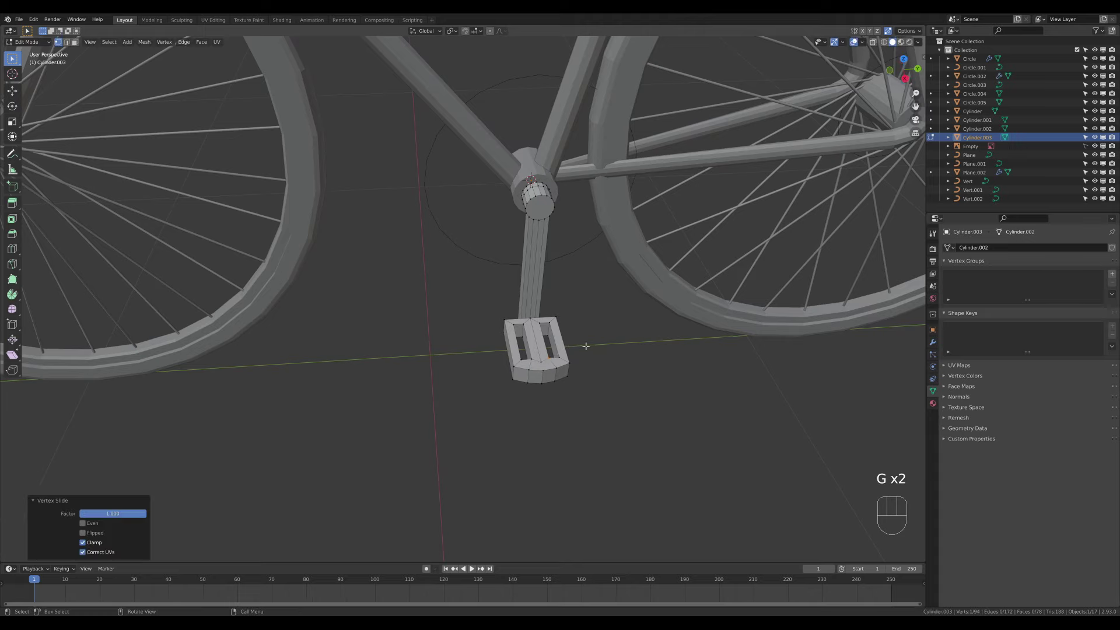
shift+click(544, 370)
key(j)
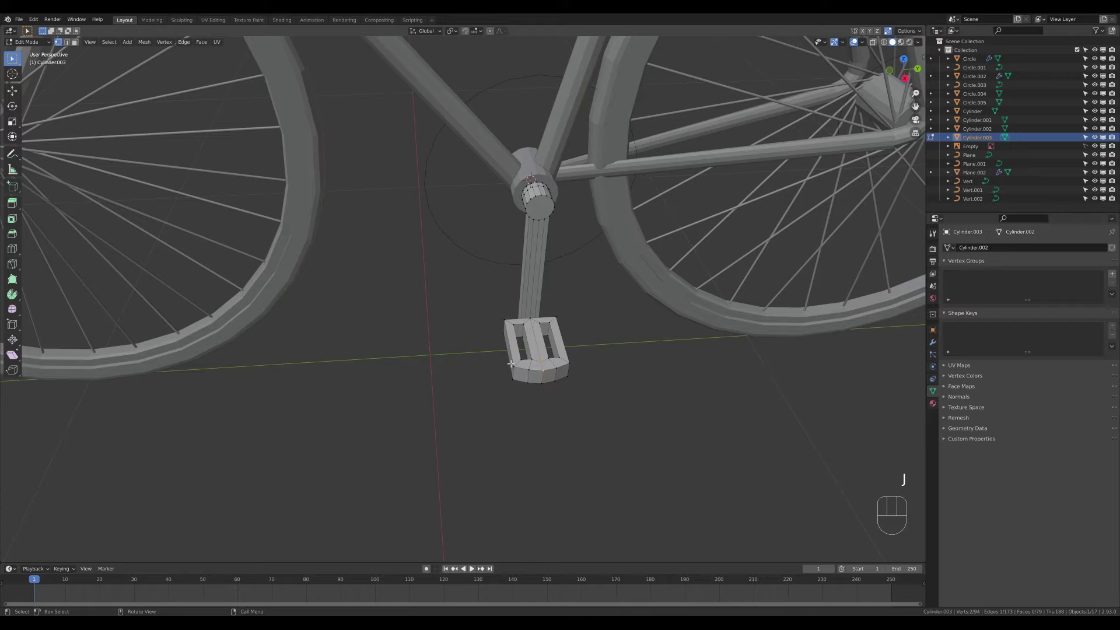
- Slide the two extra bevel vertices on the pedal's underside into their neighbours so they merge
middle_drag(566, 408, 566, 390)
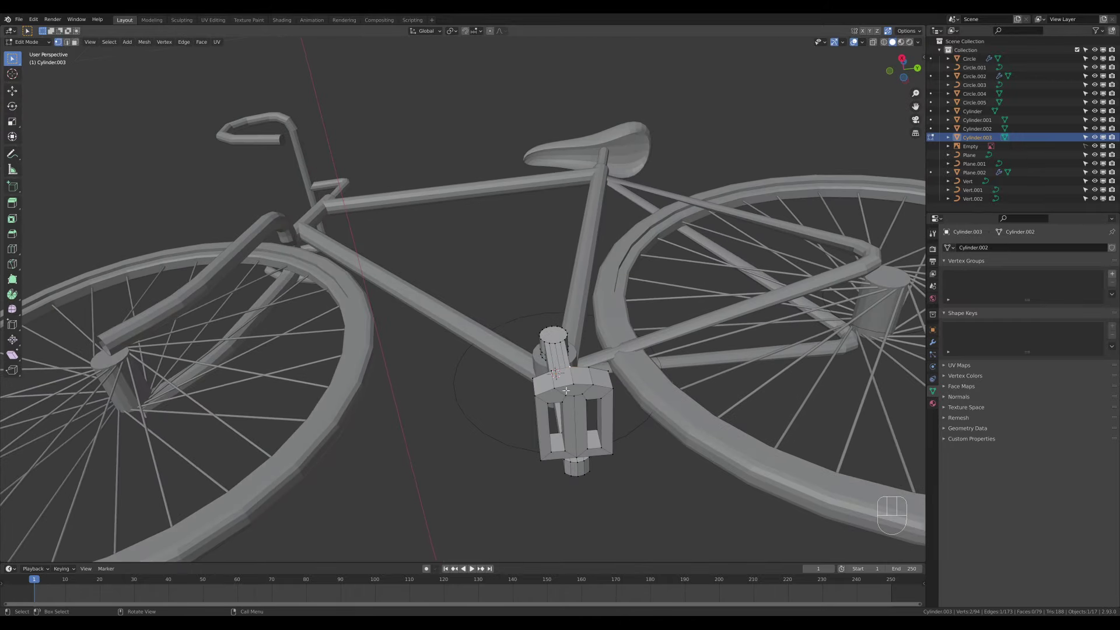
key(g)
key(g)
click(575, 395)
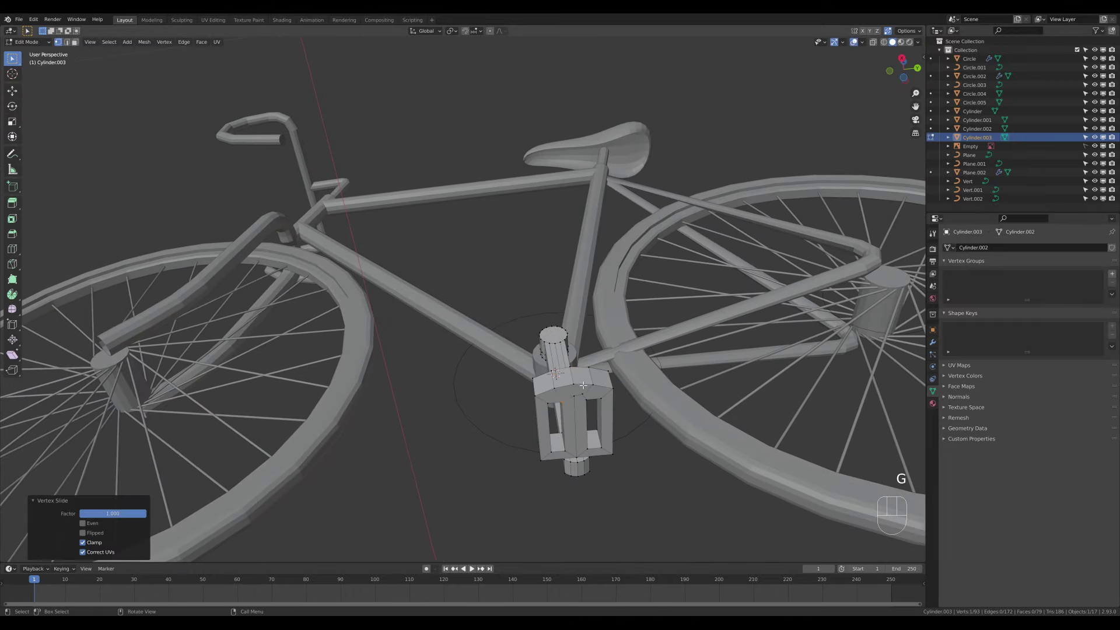
key(g)
key(g)
click(582, 396)
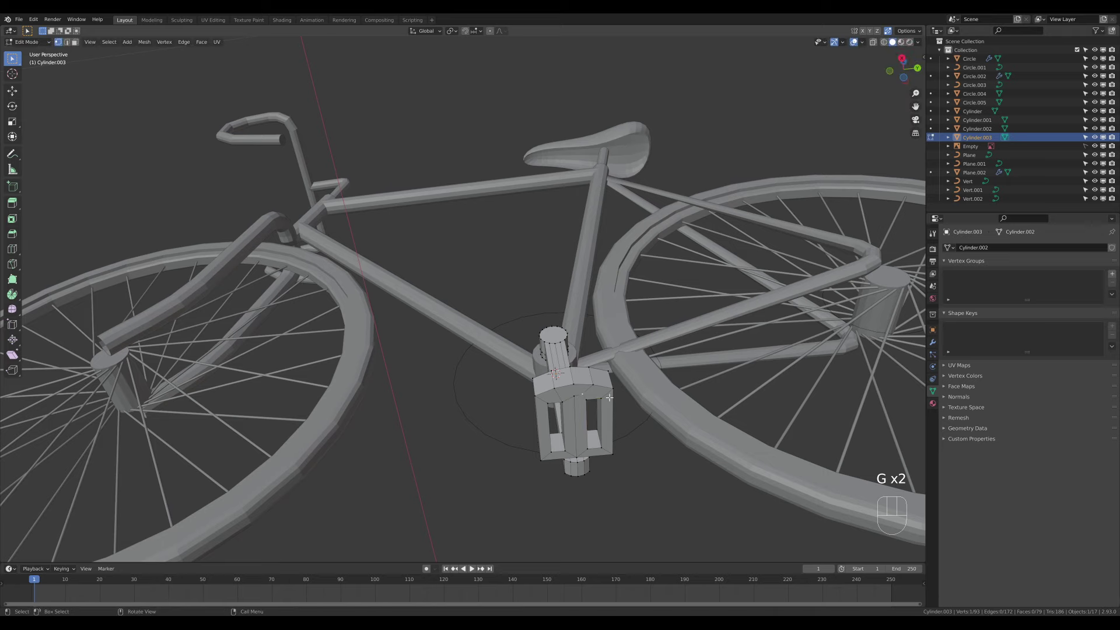
key(g)
click(583, 394)
key(g)
key(g)
click(575, 395)
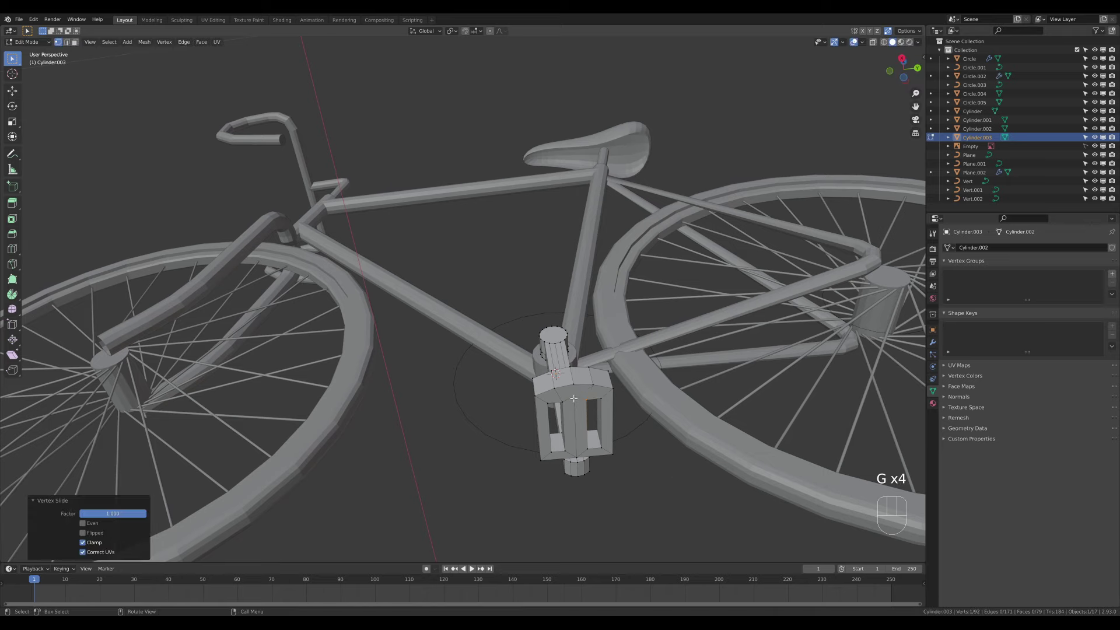
- Connect the centre vertex to the tip vertex on the pedal's underside, and return to Object Mode
shift+click(574, 385)
key(g)
middle_drag(642, 396, 577, 289)
right_click(587, 323)
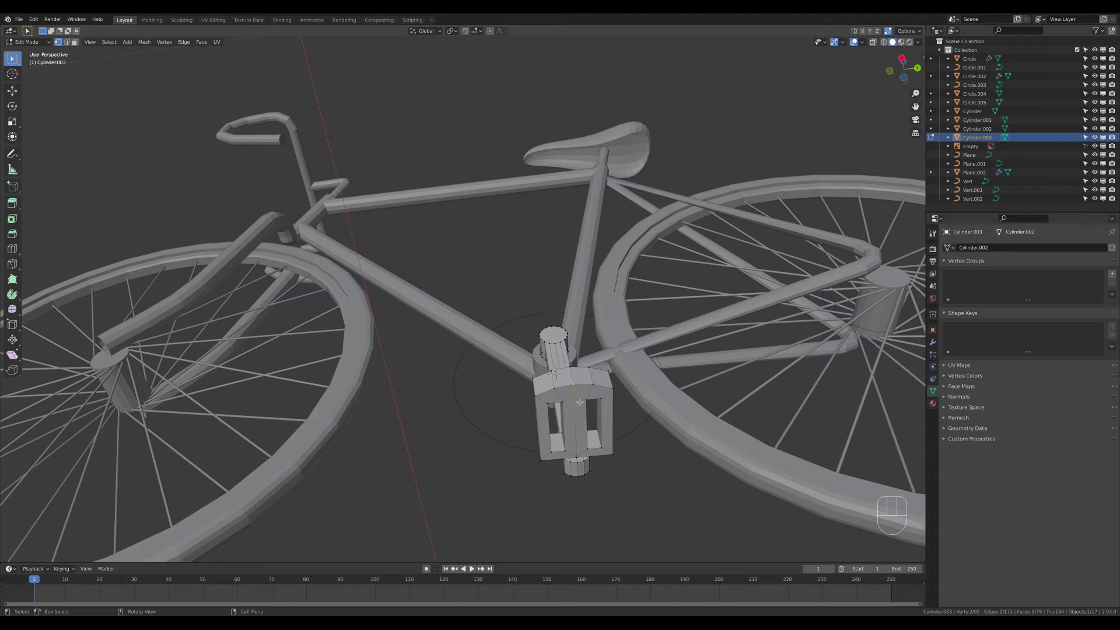
key(g)
right_click(601, 414)
key(j)
click(632, 417)
middle_drag(557, 453, 540, 270)
scroll(558, 300, down, 3)
key(Tab)
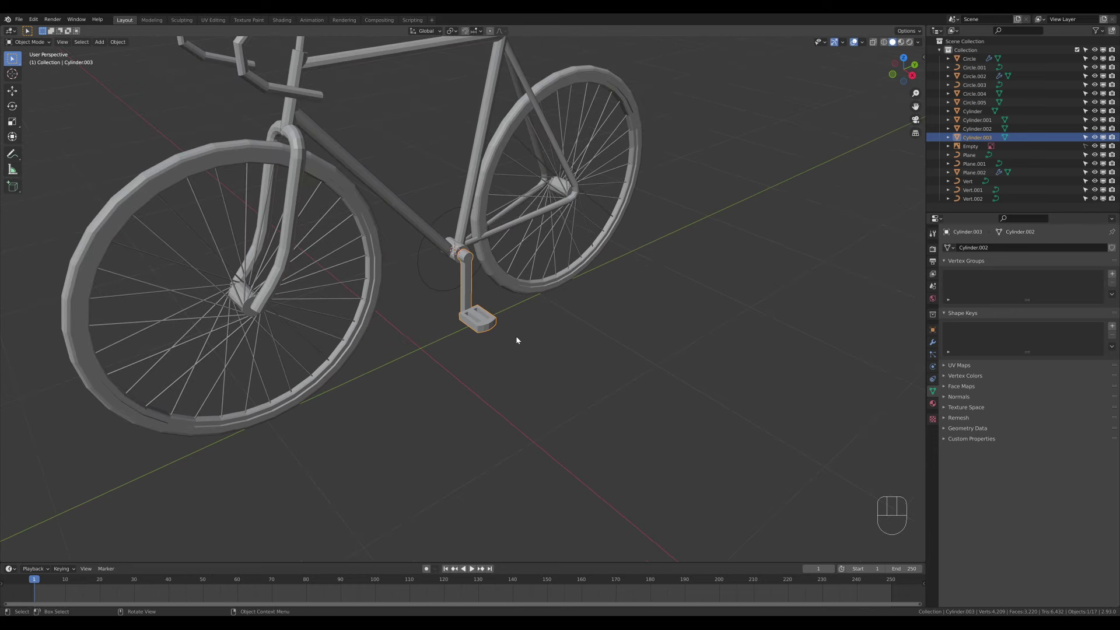
- Make a linked duplicate of the crank arm and pedal in place and scale it by -1 along X and Z for the opposite side
key(alt+d)
right_click(644, 305)
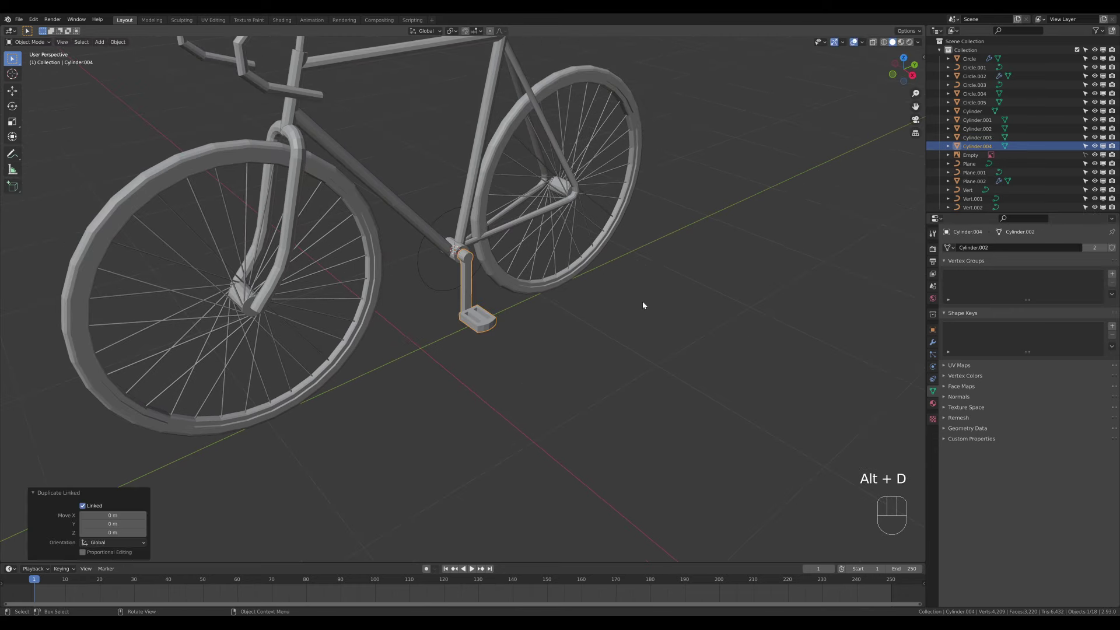
text(s-1)
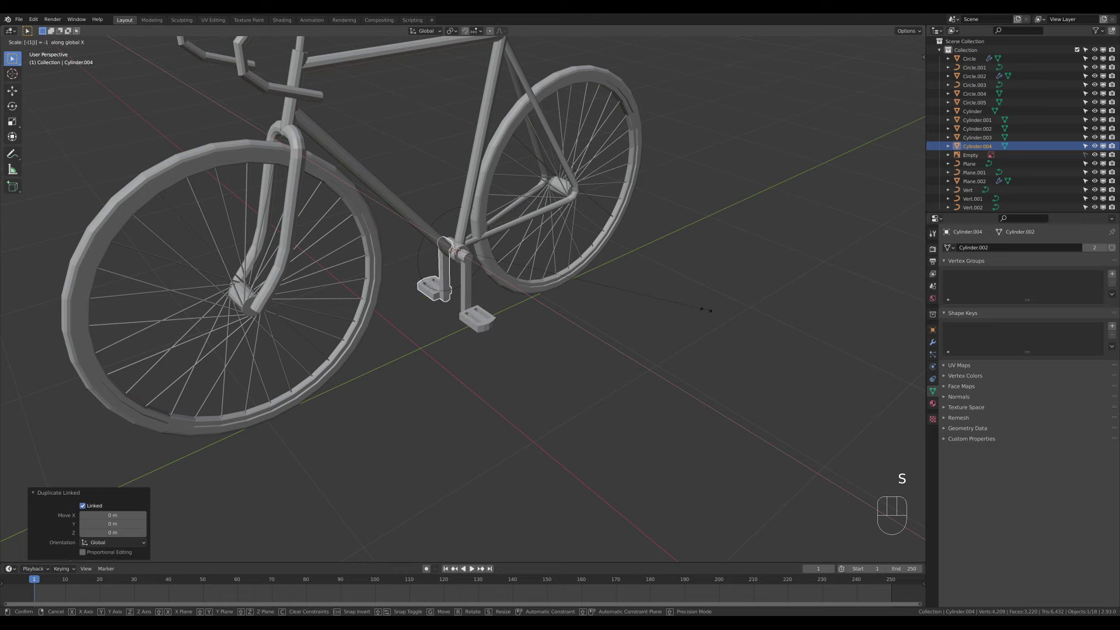
key(Return)
text(sz)
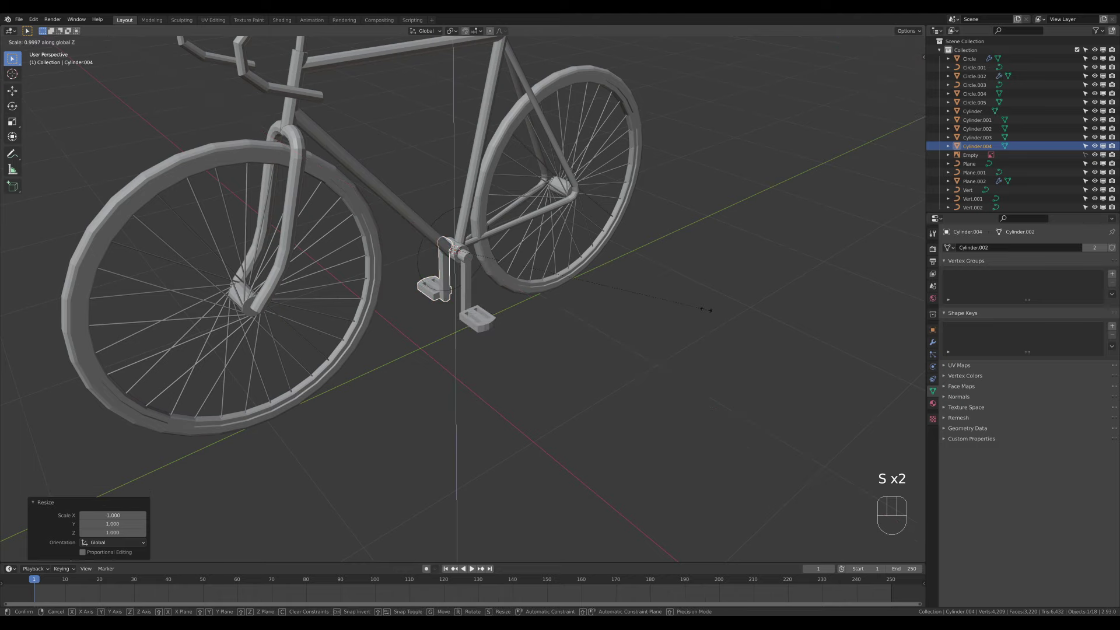
text(-1)
key(Return)
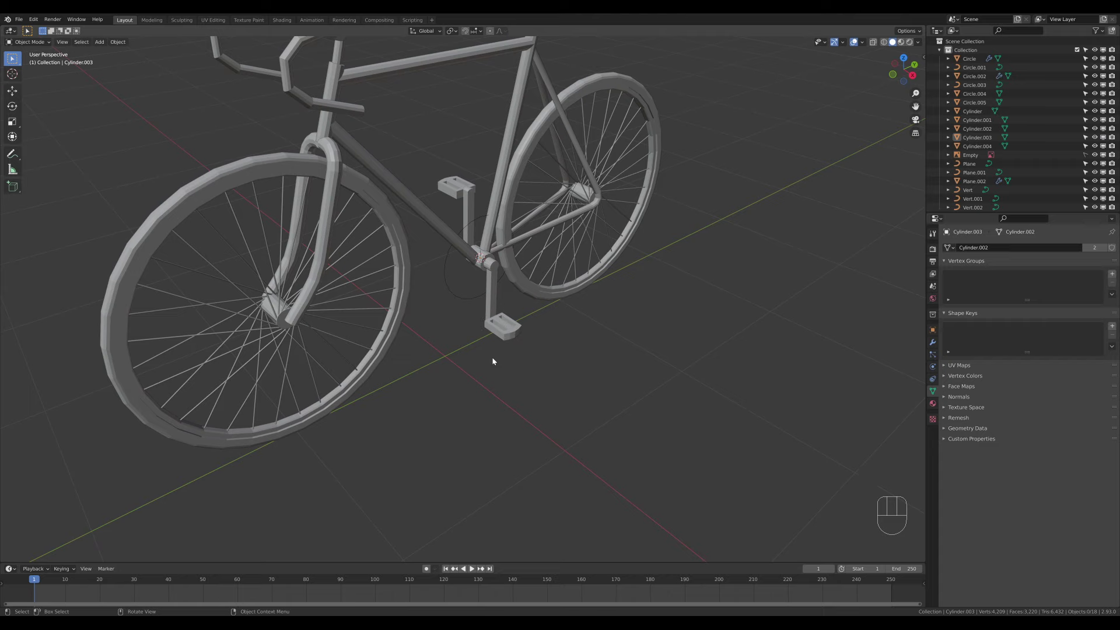
- Select both crank arms with their pedals, rotate them 12.6° about X and compare them with the blueprint from the right view
click(456, 186)
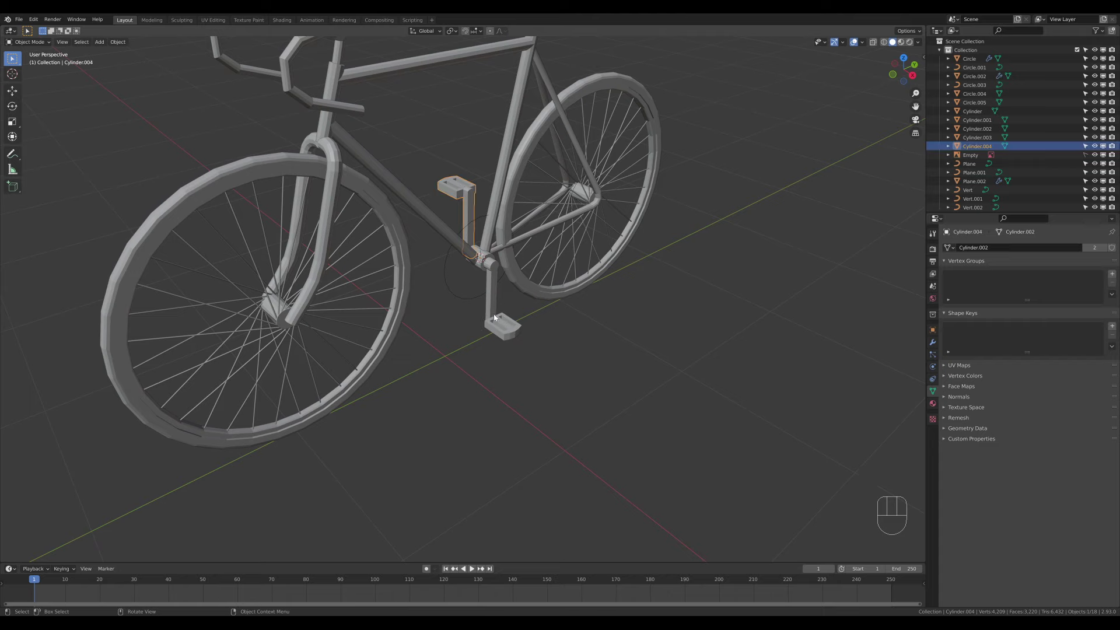
shift+click(502, 325)
middle_drag(502, 326, 631, 341)
key(r)
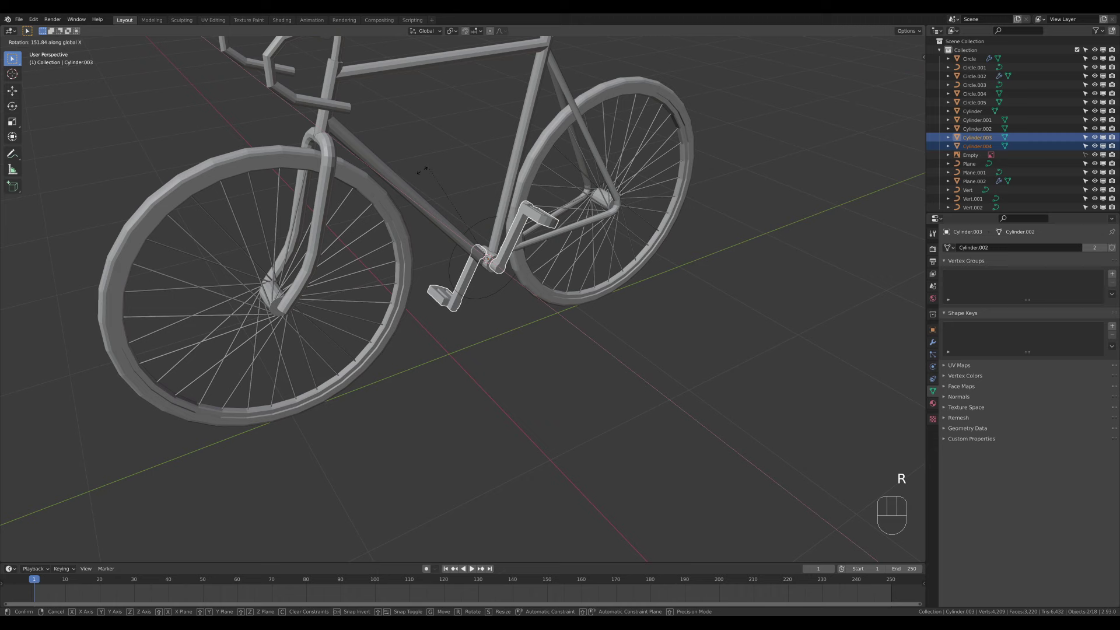
right_click(671, 348)
key(r)
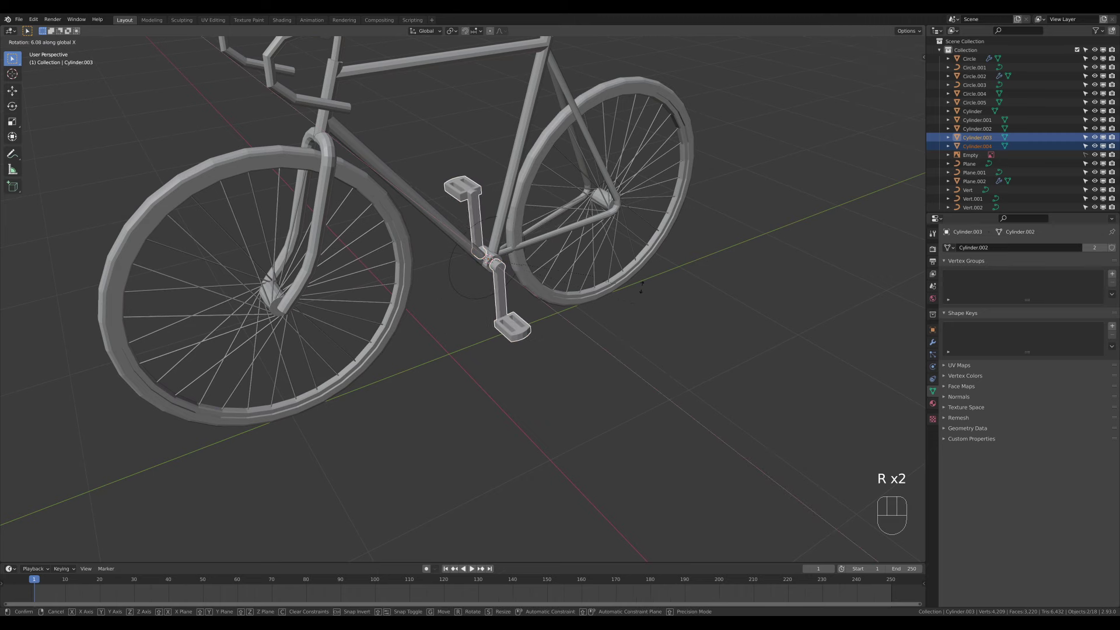
click(647, 265)
key(KP_3)
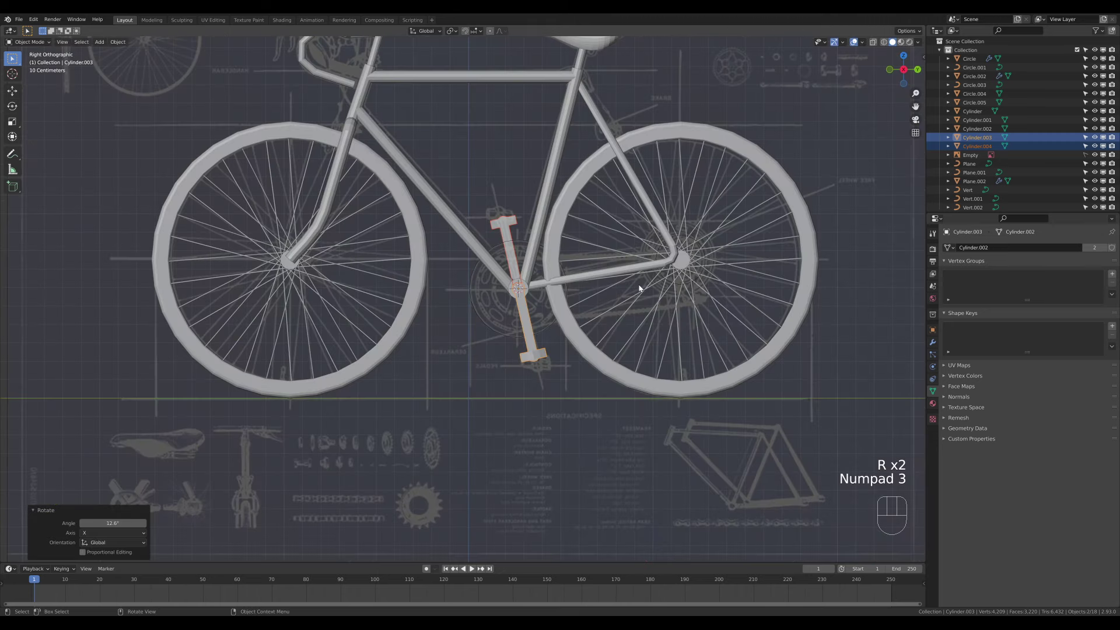
middle_drag(429, 310, 552, 336)
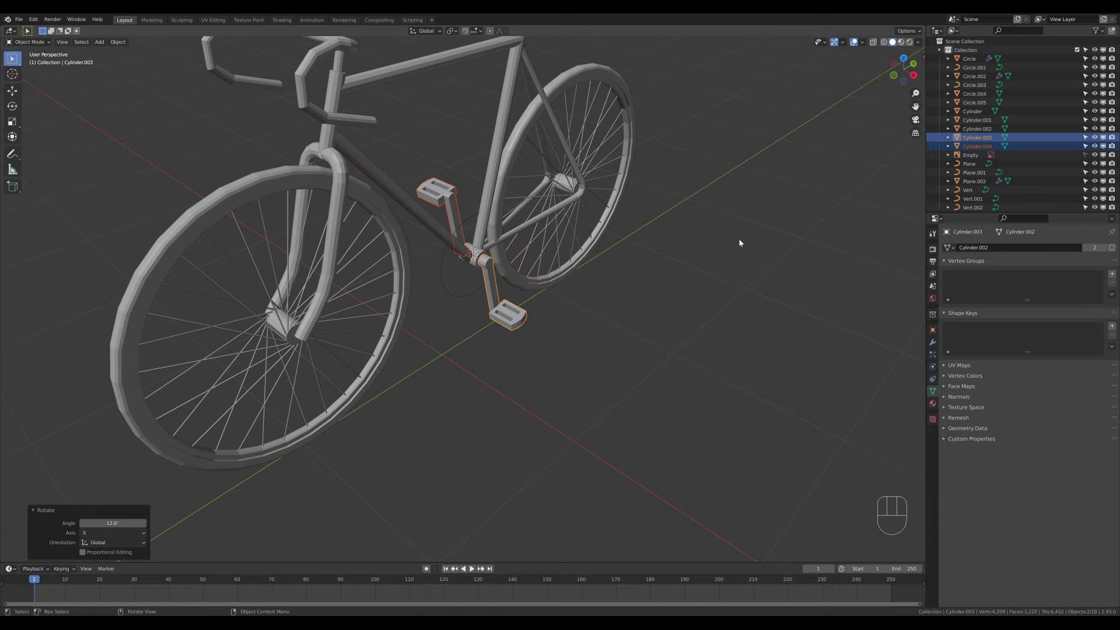
key(r)
key(x)
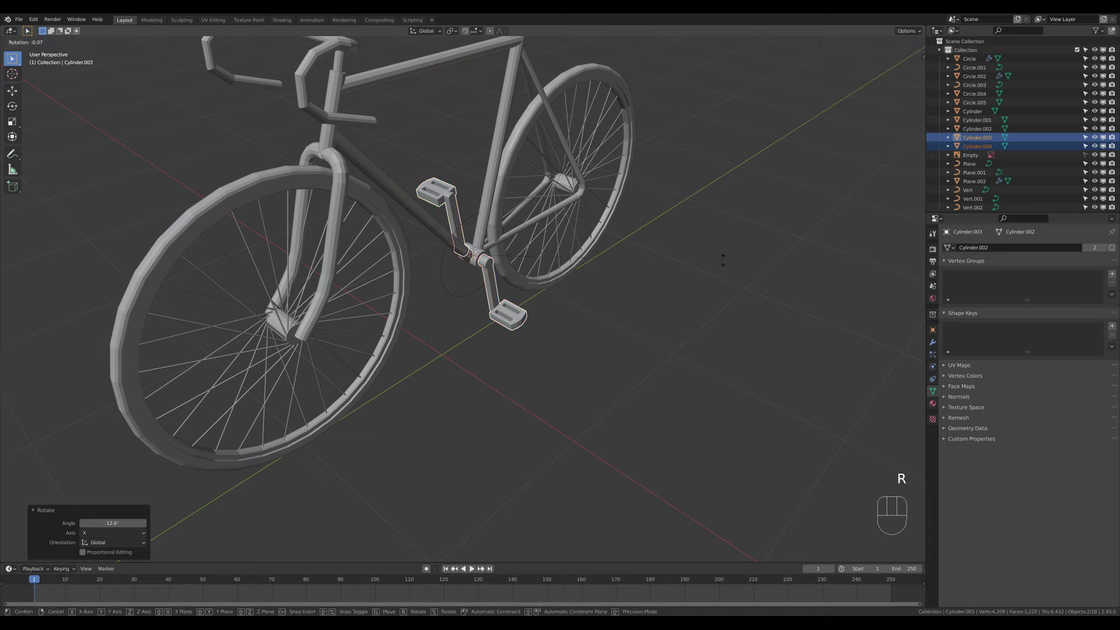
click(717, 273)
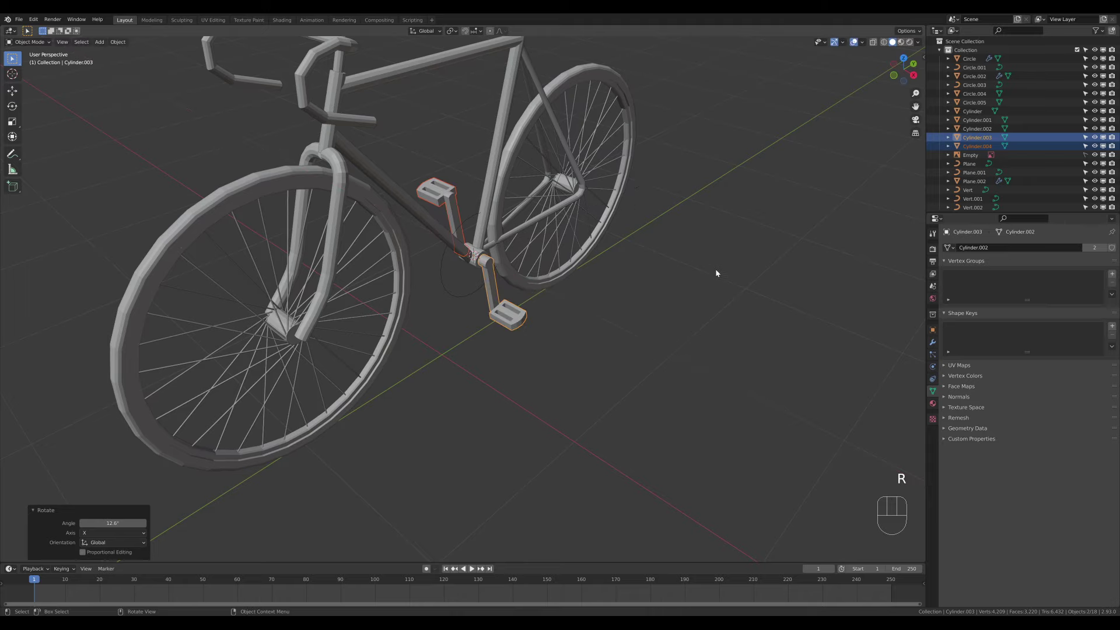
- Open the fork and rear-stay curve for editing in the right orthographic view and turn on X-ray display
shift+middle_drag(562, 213, 634, 263)
middle_drag(716, 269, 687, 301)
scroll(687, 262, down, 1)
middle_drag(781, 300, 659, 314)
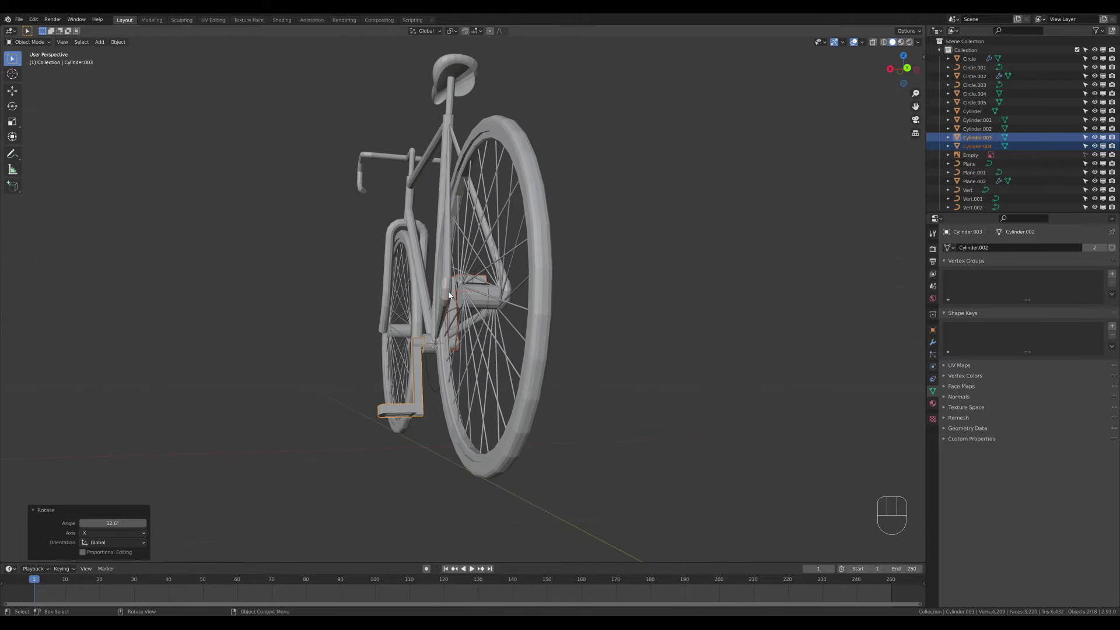
click(462, 295)
scroll(495, 296, up, 3)
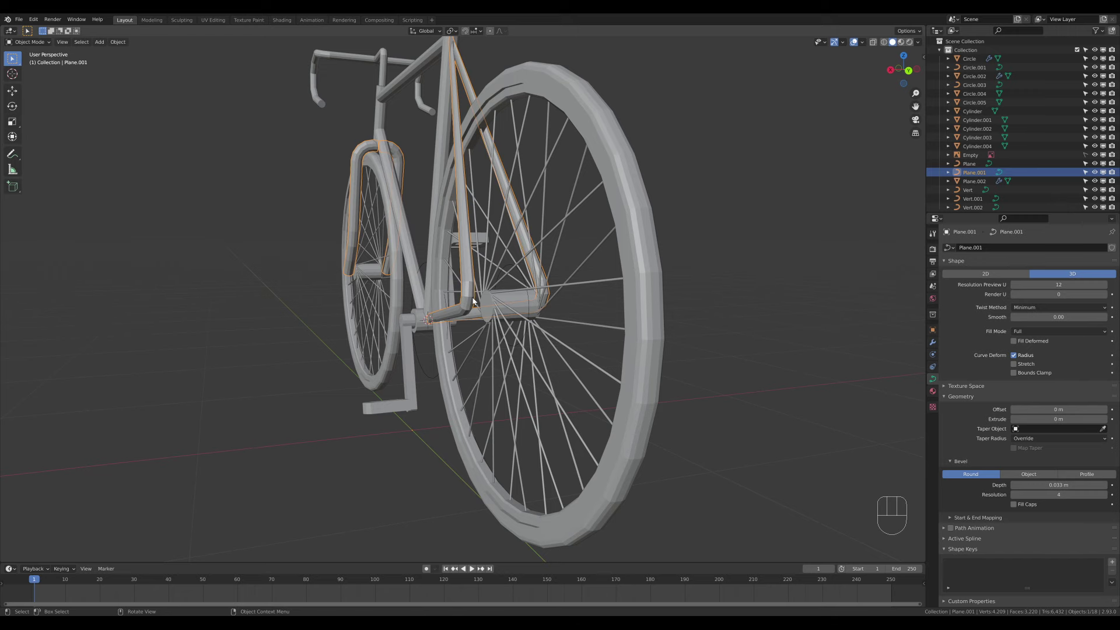
key(KP_3)
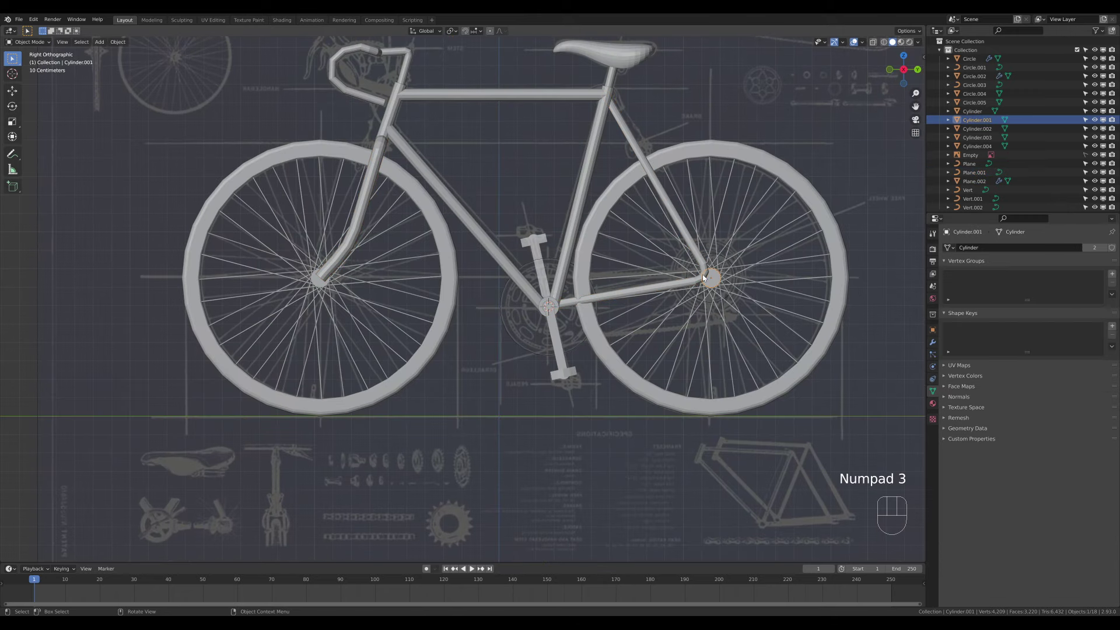
key(Tab)
key(1)
drag(681, 251, 750, 309)
key(g)
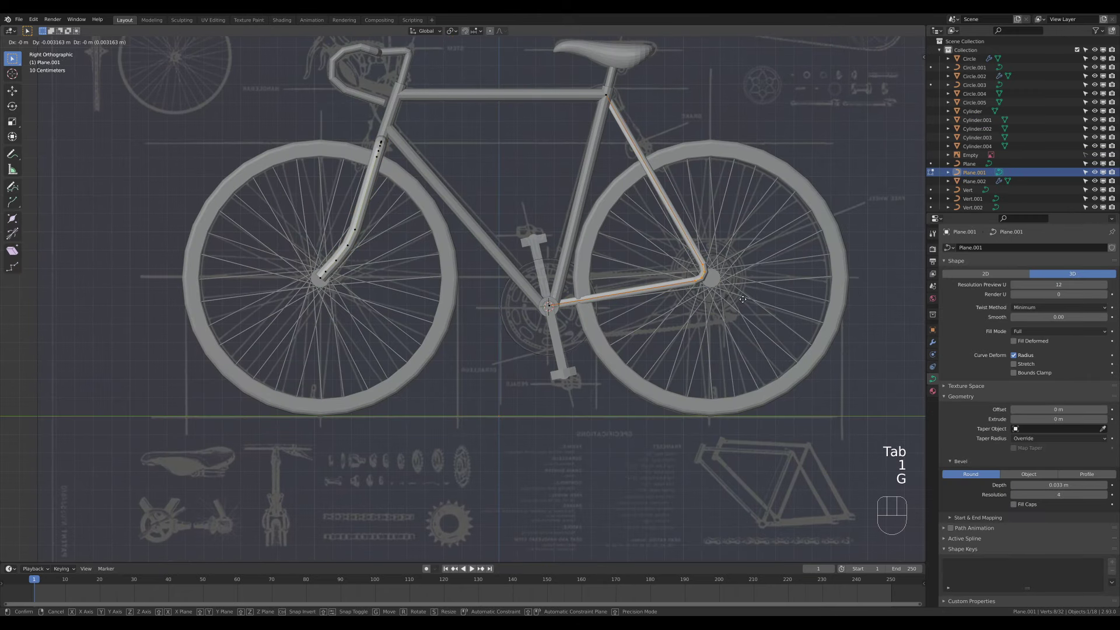
right_click(744, 268)
key(z)
click(753, 339)
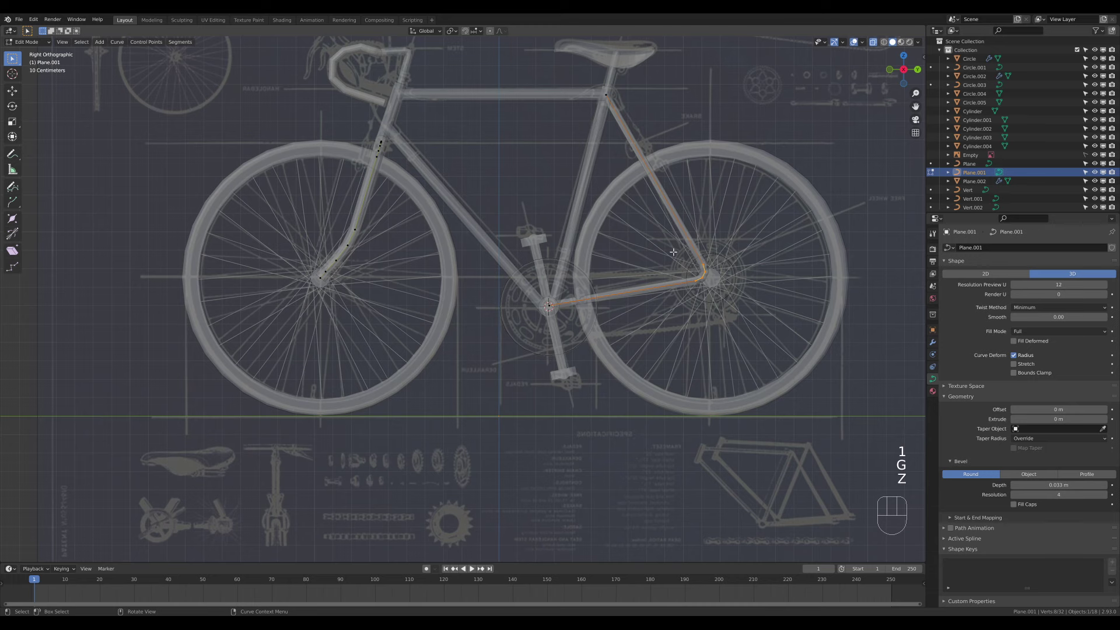
- Move the curve points at the rear hub about 0.065 m along Y and 0.027 m down, and leave Edit Mode
drag(657, 224, 748, 341)
key(g)
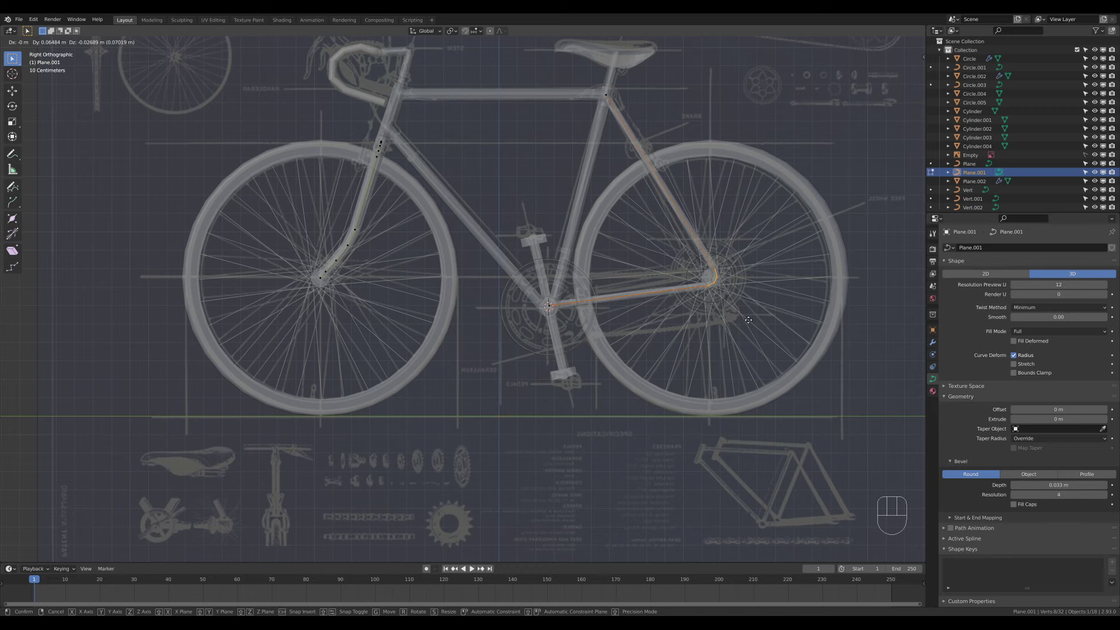
key(Tab)
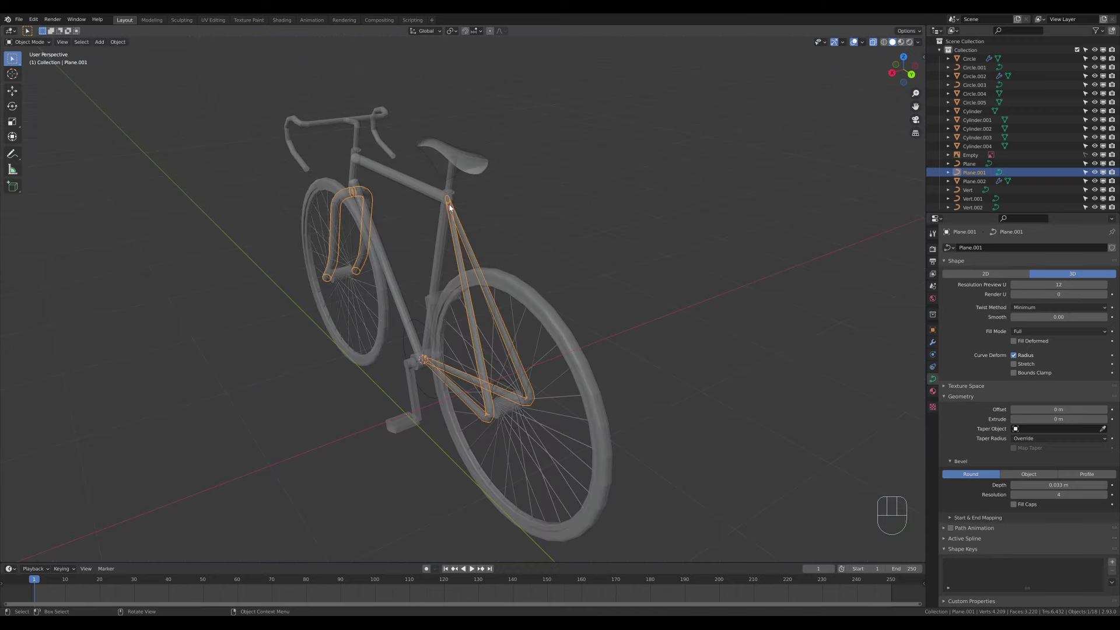
- Try deleting the rear-hub curve points of the stay on the -X side, and undo the deletion
middle_drag(446, 200, 515, 370)
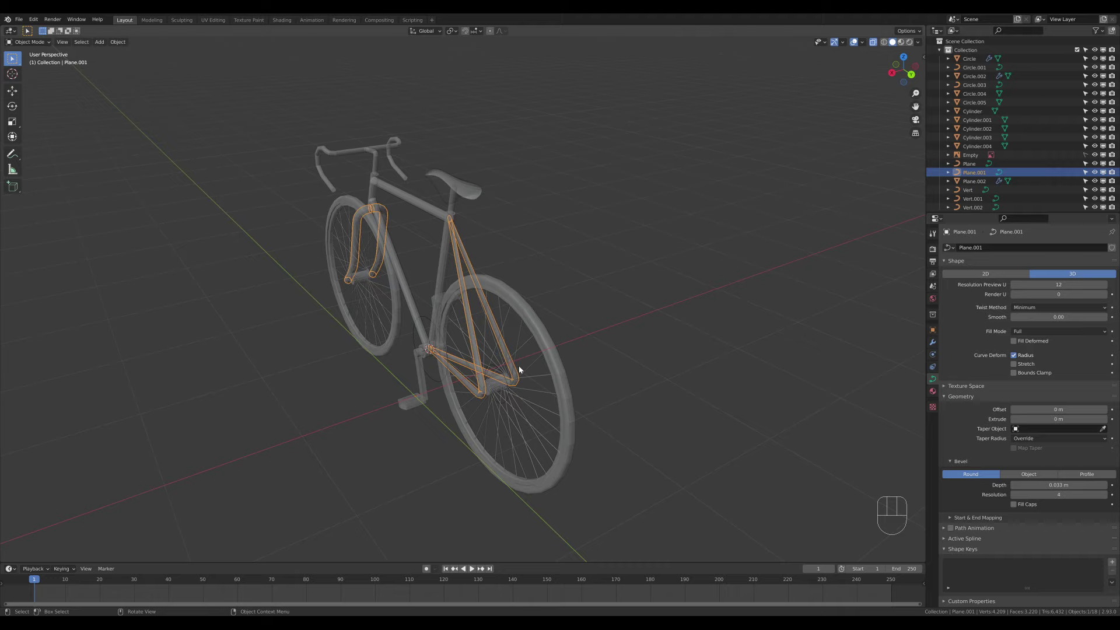
scroll(530, 355, up, 3)
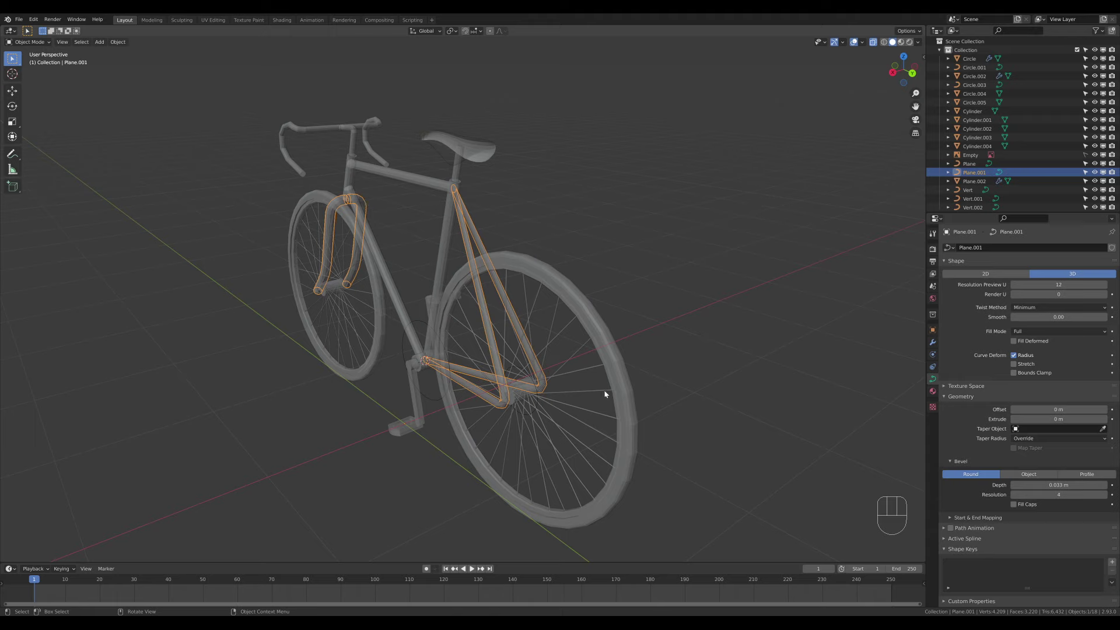
key(Tab)
drag(523, 347, 581, 412)
key(x)
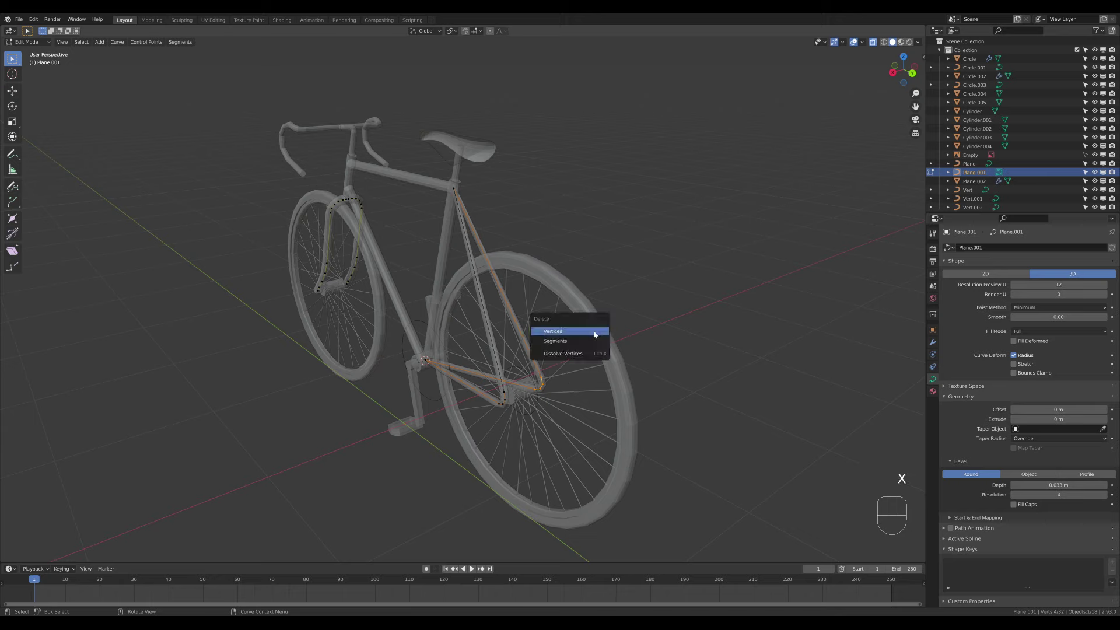
click(595, 330)
key(Tab)
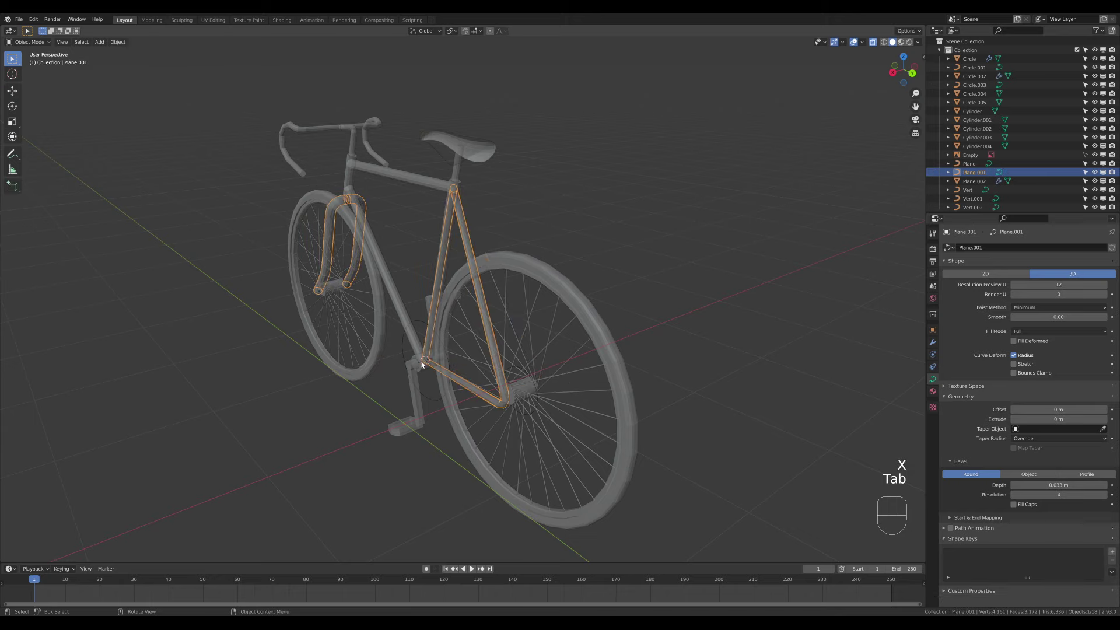
key(Tab)
key(Tab)
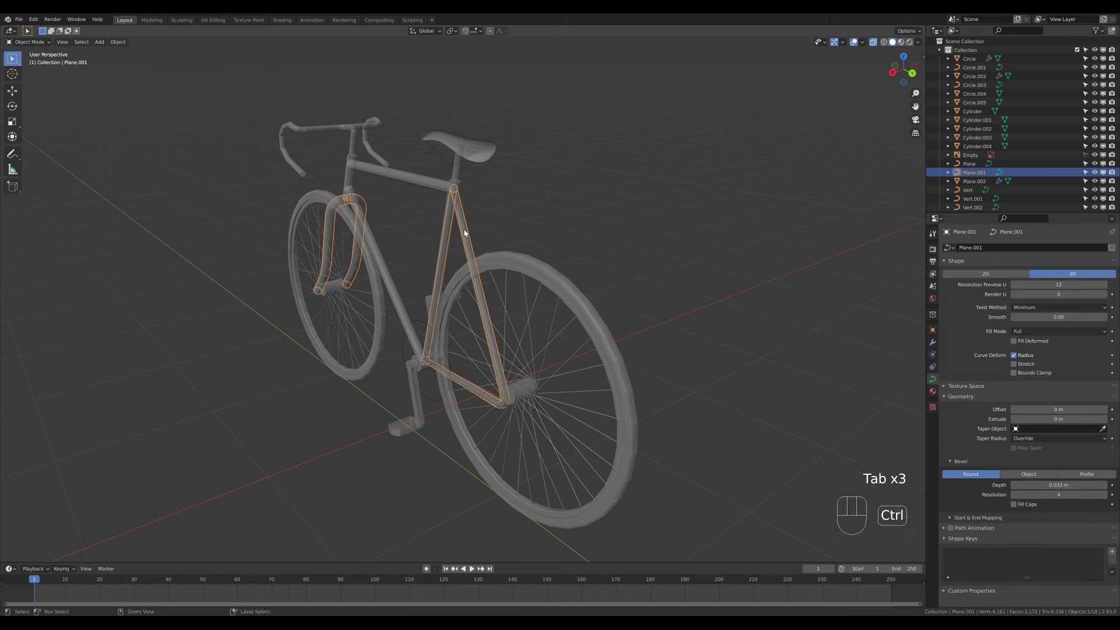
key(ctrl+z)
key(ctrl+z)
key(ctrl+z)
key(ctrl+z)
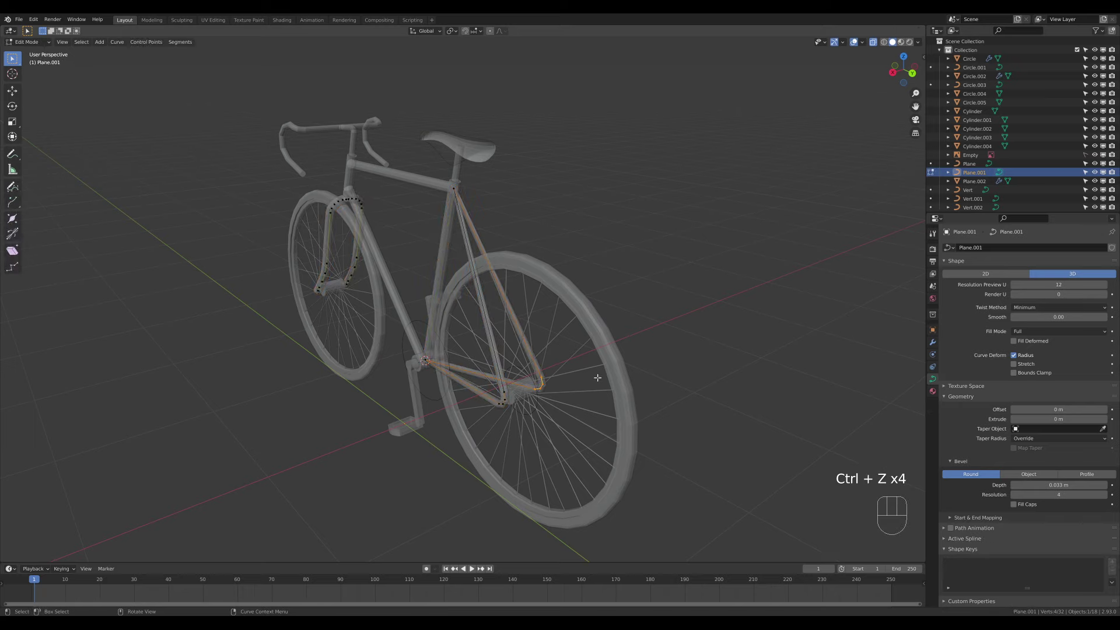
- Delete the -X seat stay's curve segment and its remaining points at the rear hub, and leave Edit Mode
click(546, 384)
shift+click(454, 189)
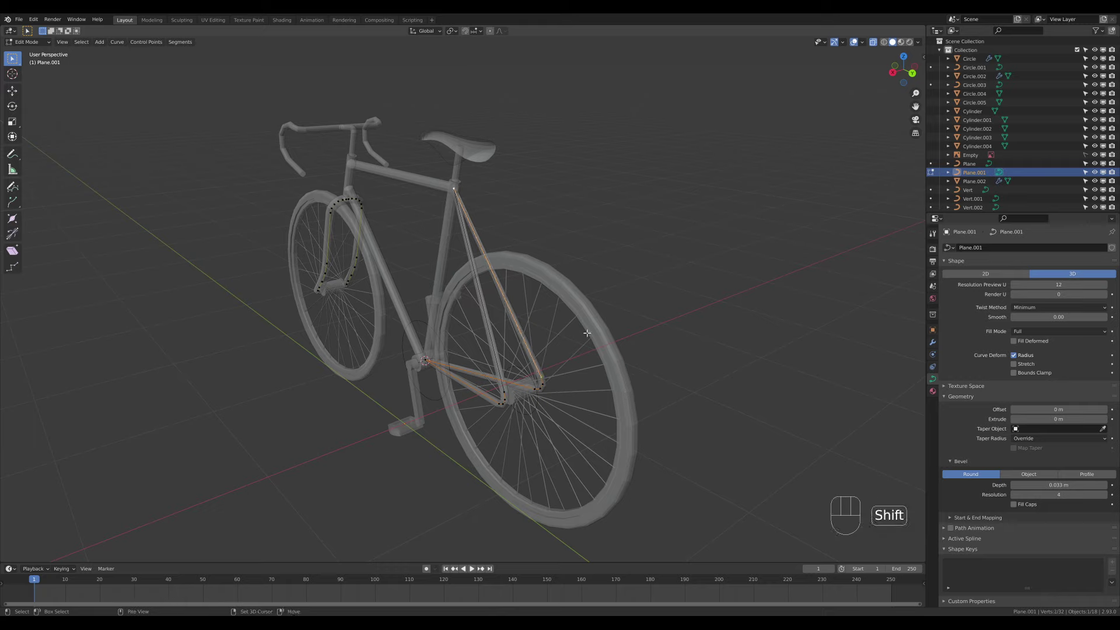
right_click(543, 335)
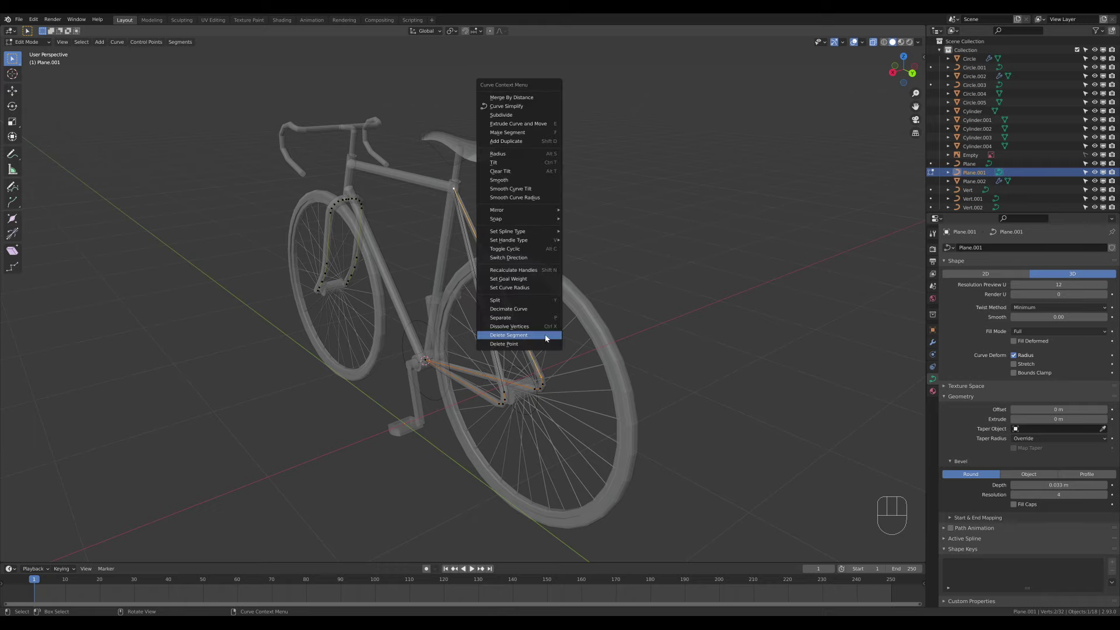
click(510, 336)
key(x)
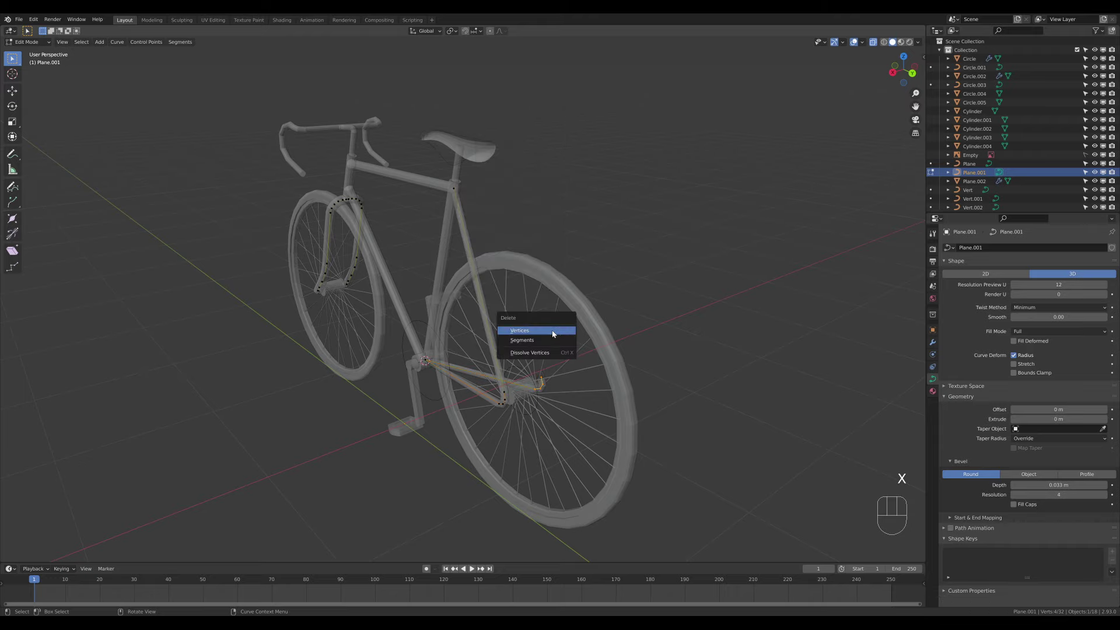
click(554, 334)
key(Tab)
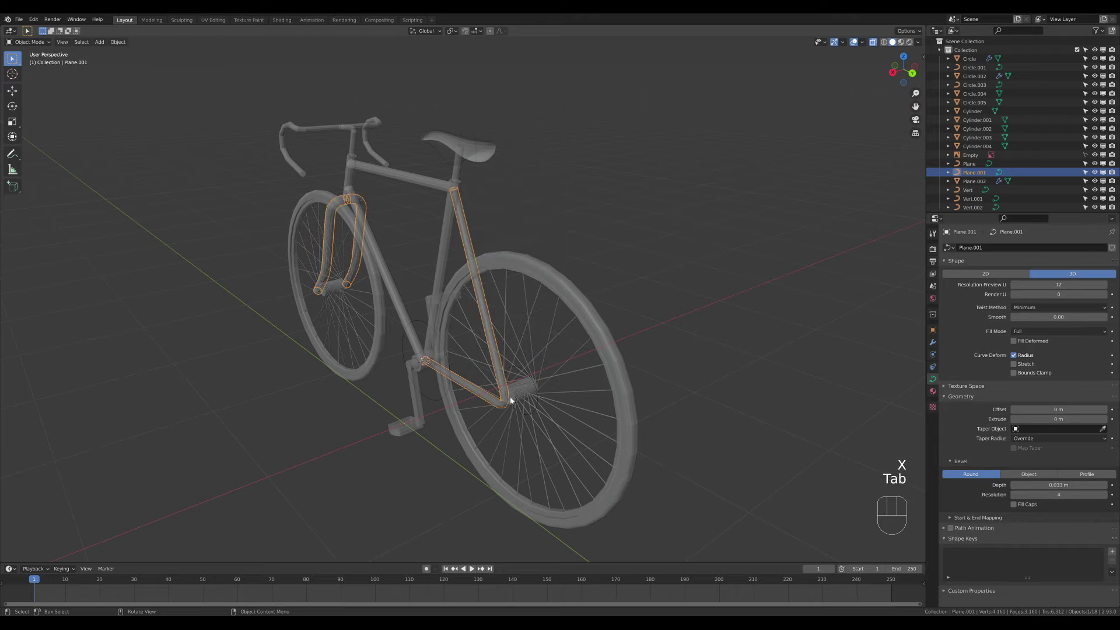
- Delete all linked curve points of the front fork's -X half and leave Edit Mode
middle_drag(510, 400, 376, 303)
key(Tab)
middle_drag(413, 245, 362, 240)
key(Tab)
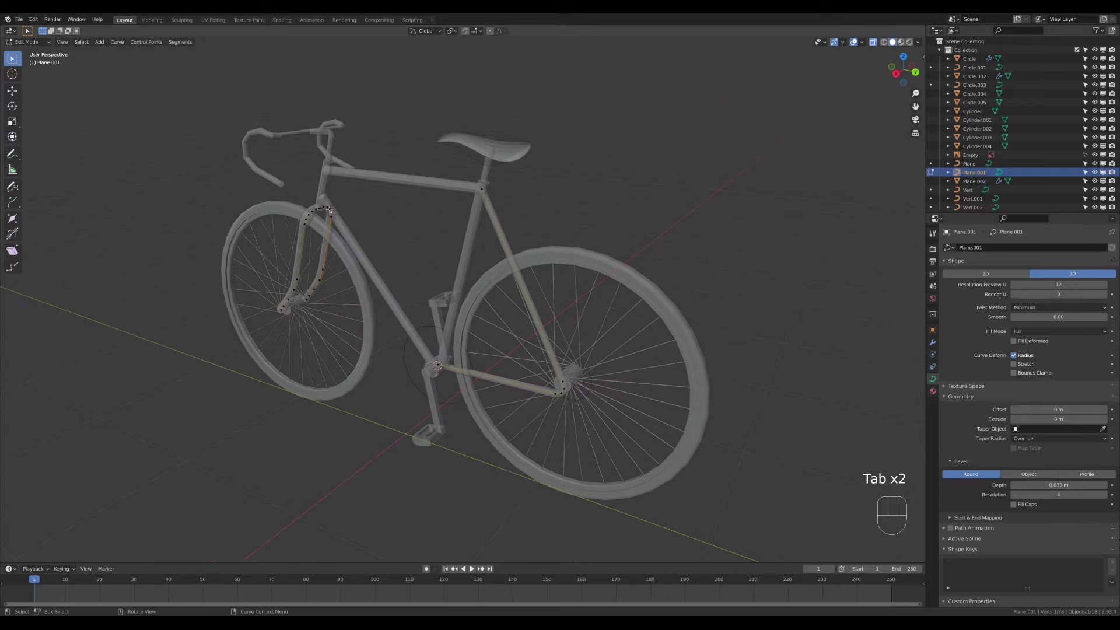
key(l)
key(x)
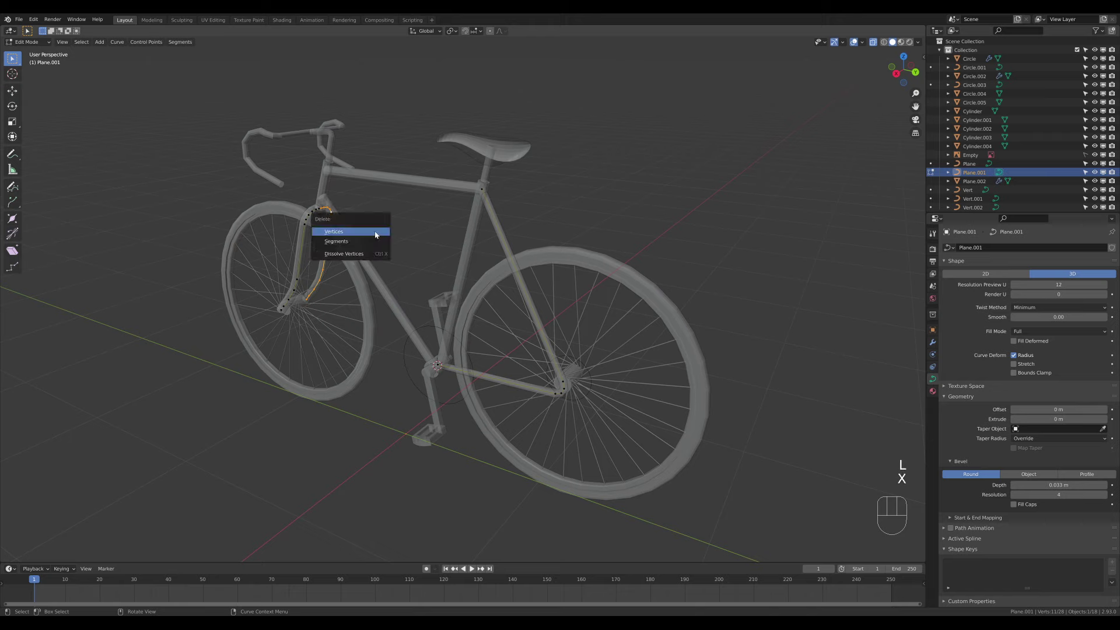
click(376, 232)
key(Tab)
- Add a Mirror modifier across the X axis to the fork and rear-stay curve
click(933, 343)
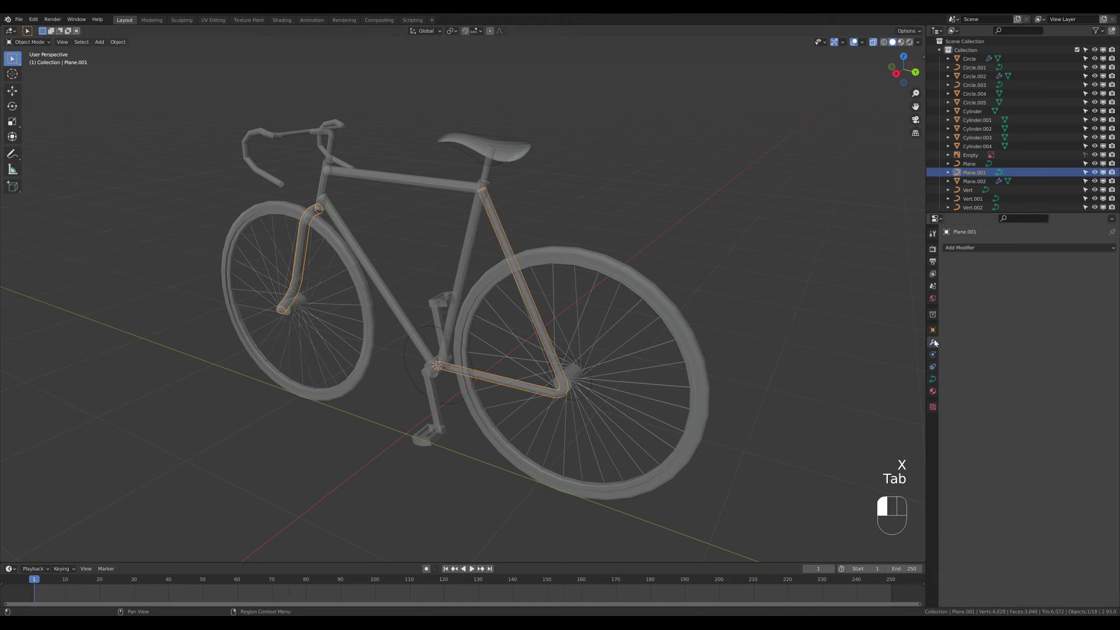
click(980, 249)
click(956, 324)
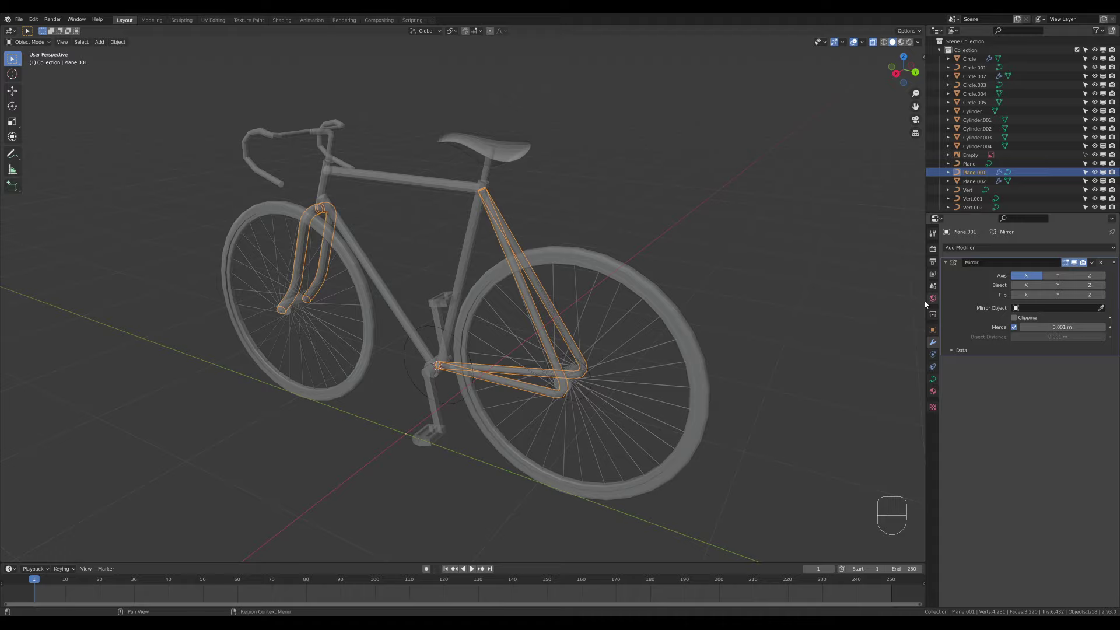
- Move the fork curve's top point about 0.012 m along X at the crown, leave Edit Mode and deselect the curve
middle_drag(443, 288, 508, 289)
key(Tab)
key(g)
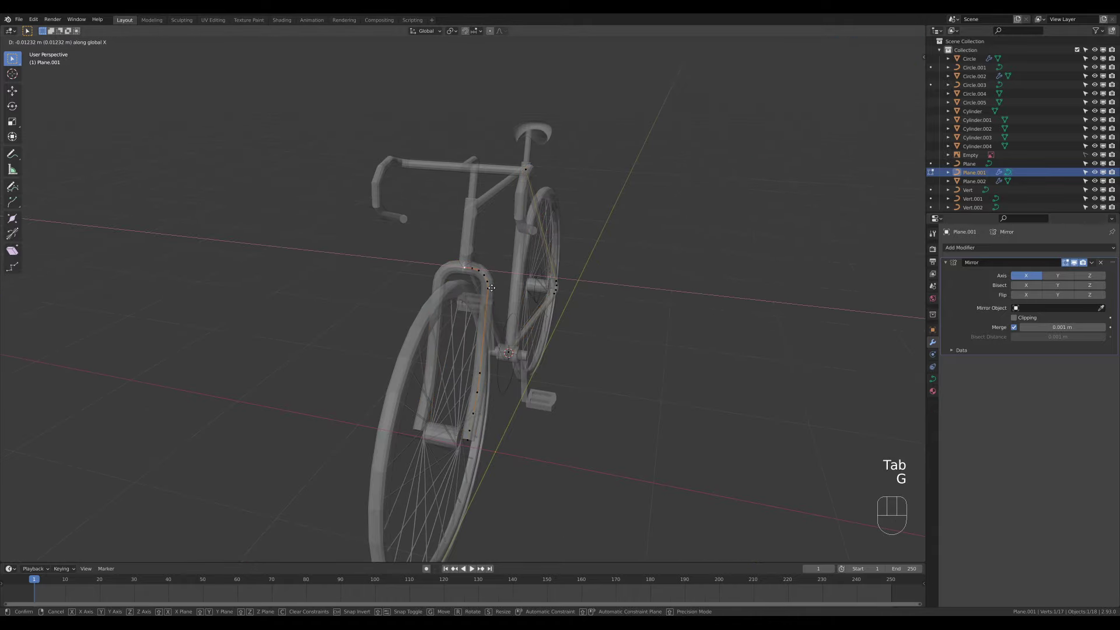
key(Tab)
click(680, 330)
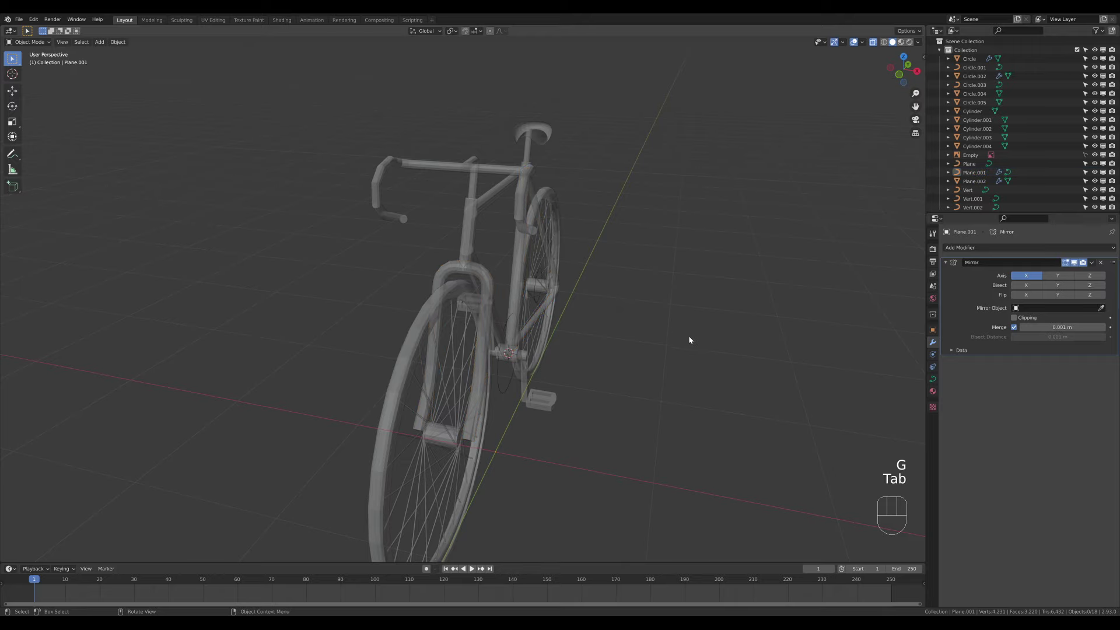
- In the right orthographic view, move the fork curve's lower end point about -0.031 m along Y and -0.022 m along Z
middle_drag(690, 340, 374, 408)
click(364, 412)
key(KP_3)
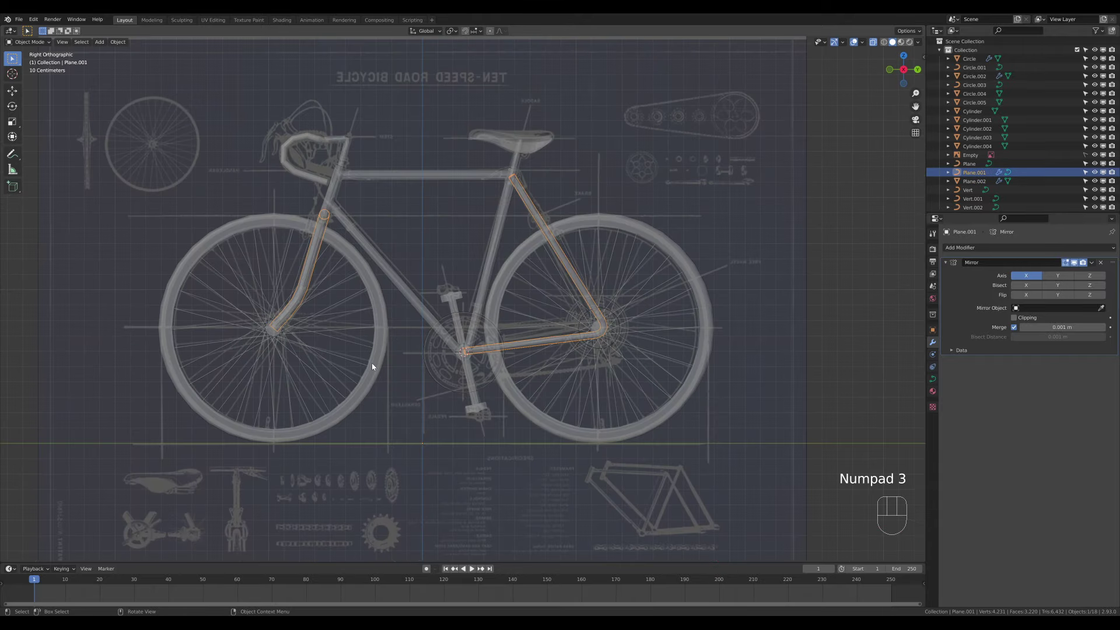
shift+middle_drag(415, 323, 549, 283)
key(Tab)
scroll(390, 306, up, 3)
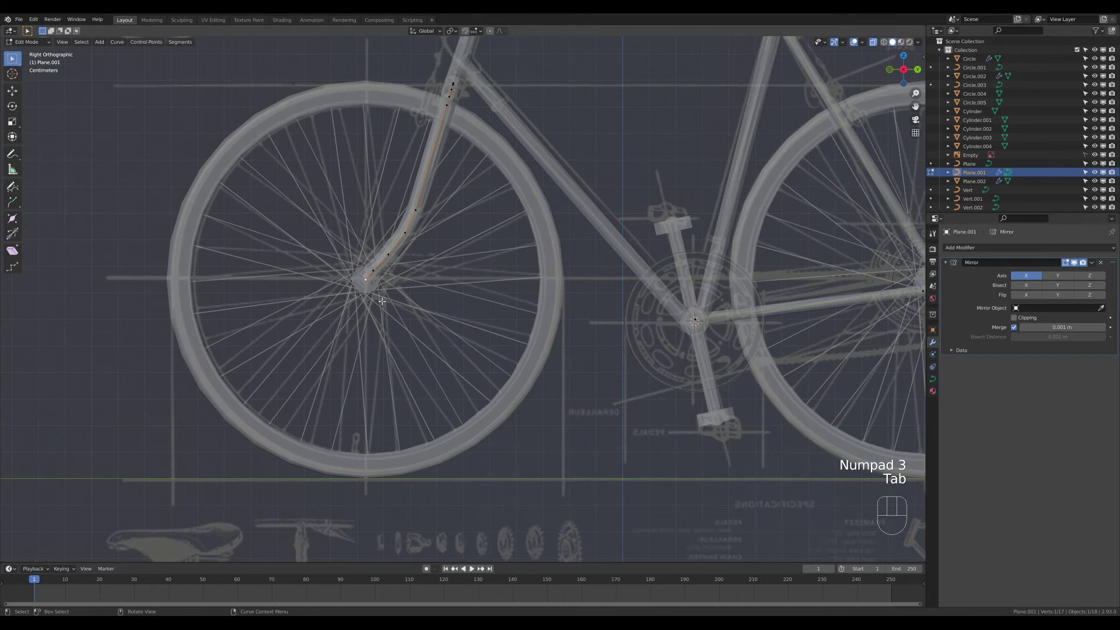
key(g)
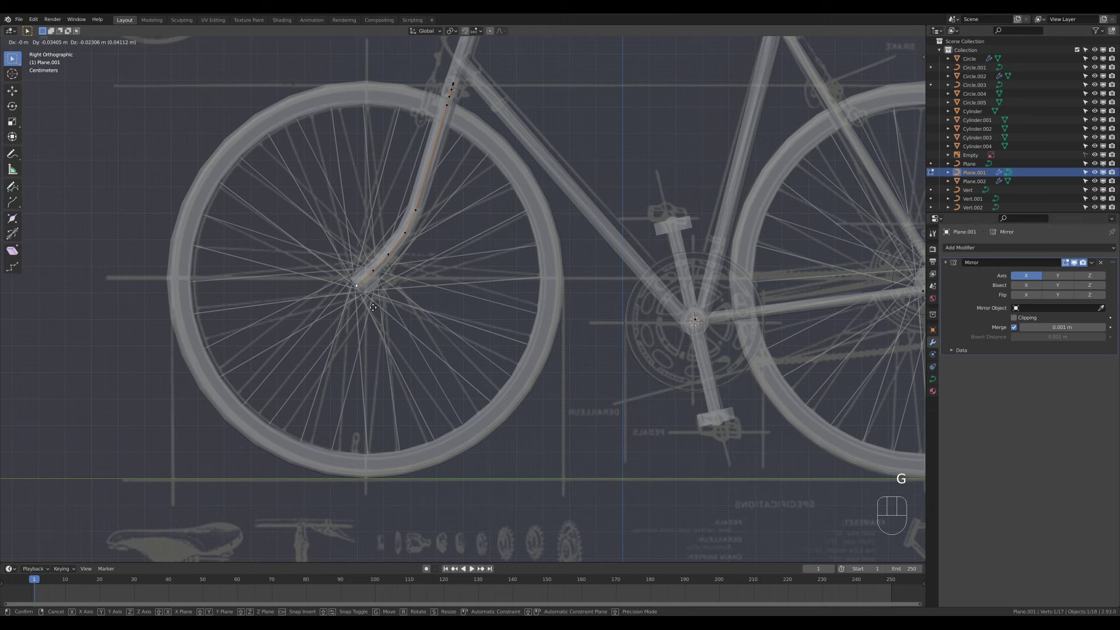
click(374, 307)
- Move the curve points at the rear hub about 0.016 m along Y and -0.013 m along Z, leave Edit Mode and deselect
scroll(373, 307, down, 2)
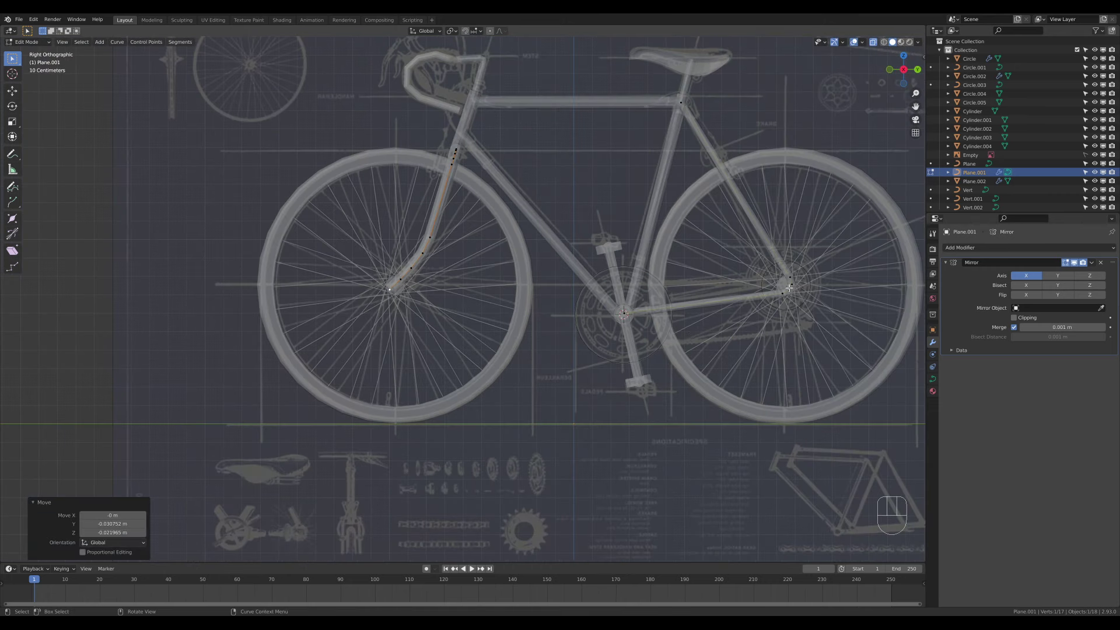
click(791, 285)
key(g)
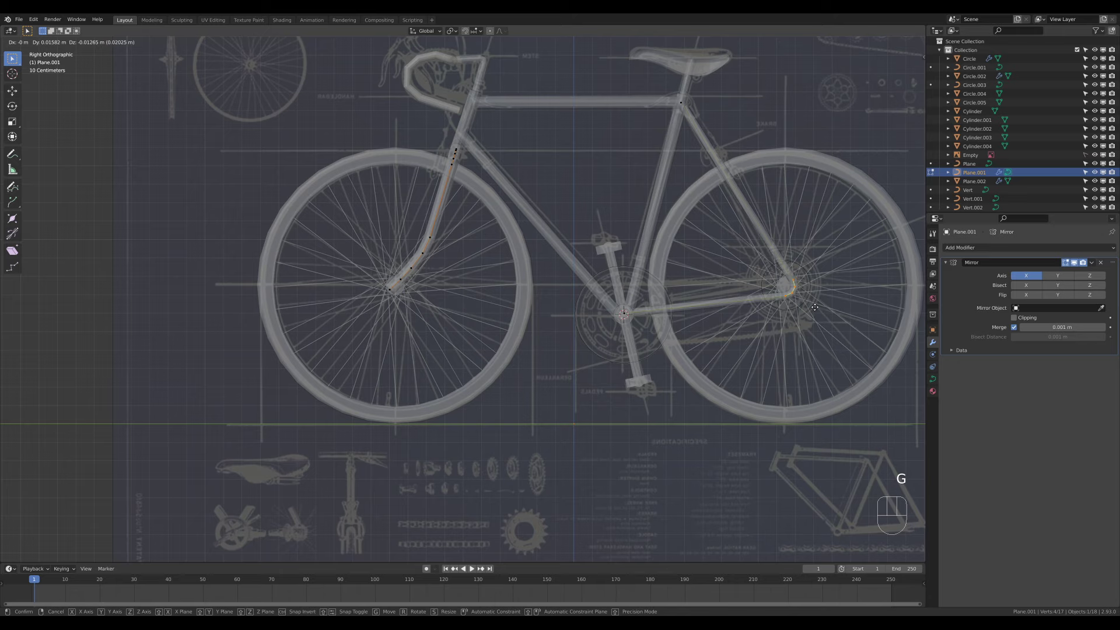
click(815, 307)
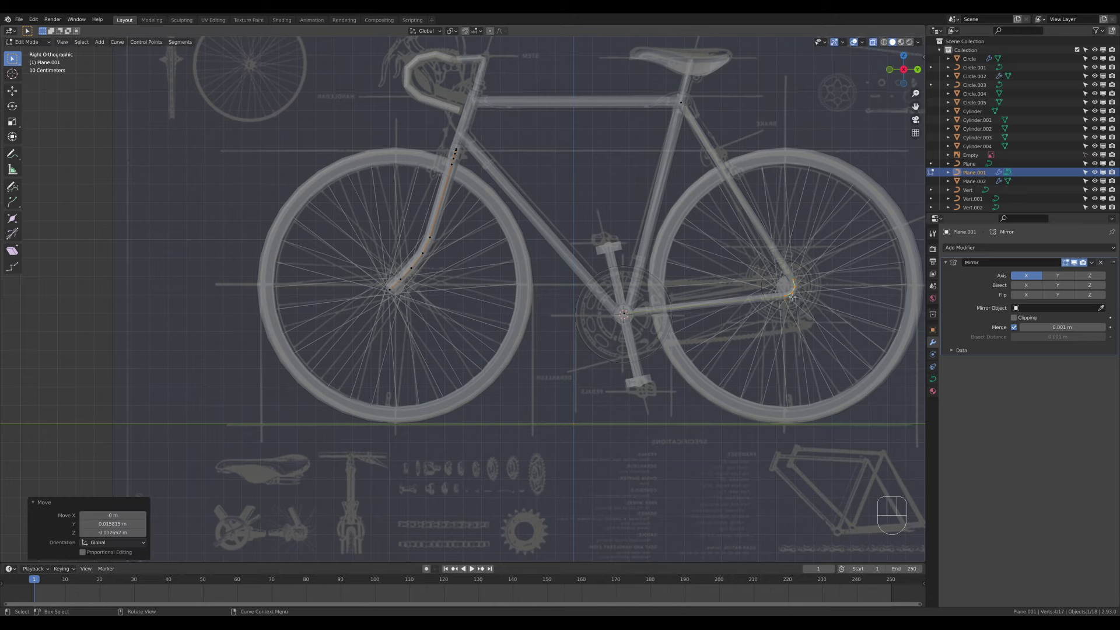
key(Tab)
click(670, 309)
- Turn off X-ray display in a perspective view of the whole bicycle and save the file
middle_drag(516, 308, 615, 334)
scroll(615, 335, down, 1)
shift+middle_drag(474, 279, 668, 342)
scroll(566, 333, up, 5)
key(g)
key(ctrl+s)
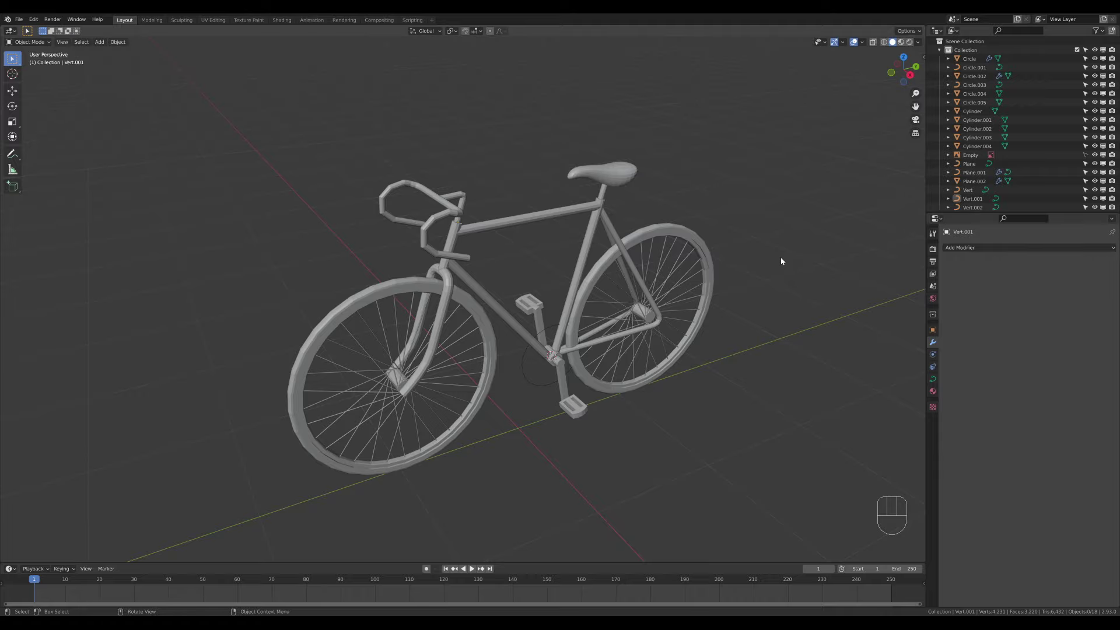
- Open the front hub cylinder for editing and try adding an edge loop near its outer end
shift+middle_drag(462, 333, 537, 306)
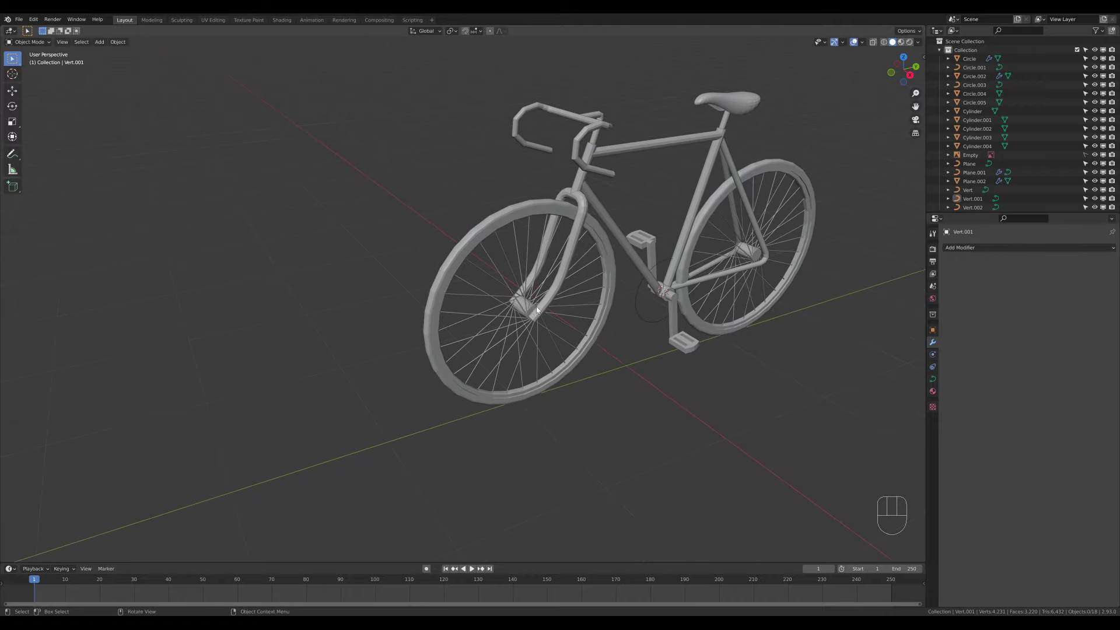
scroll(537, 306, up, 10)
shift+click(789, 376)
key(Tab)
middle_drag(789, 376, 606, 303)
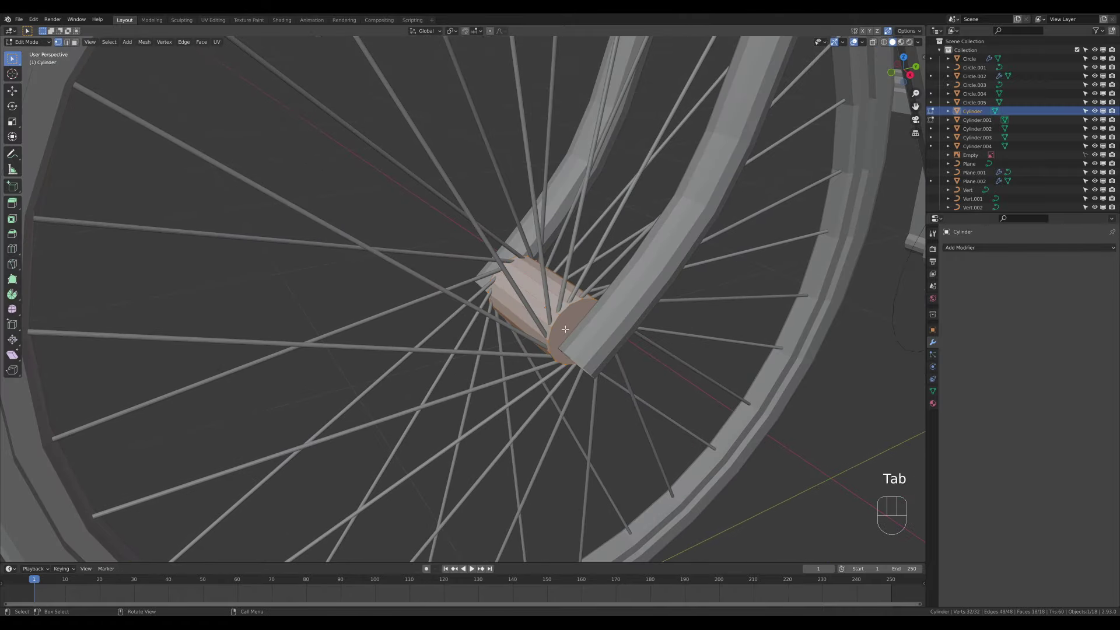
key(ctrl+r)
click(545, 319)
click(564, 327)
- Try extruding the ring of faces at the front hub's outer end 0.026 m along their normals as a flange
key(3)
alt+click(561, 312)
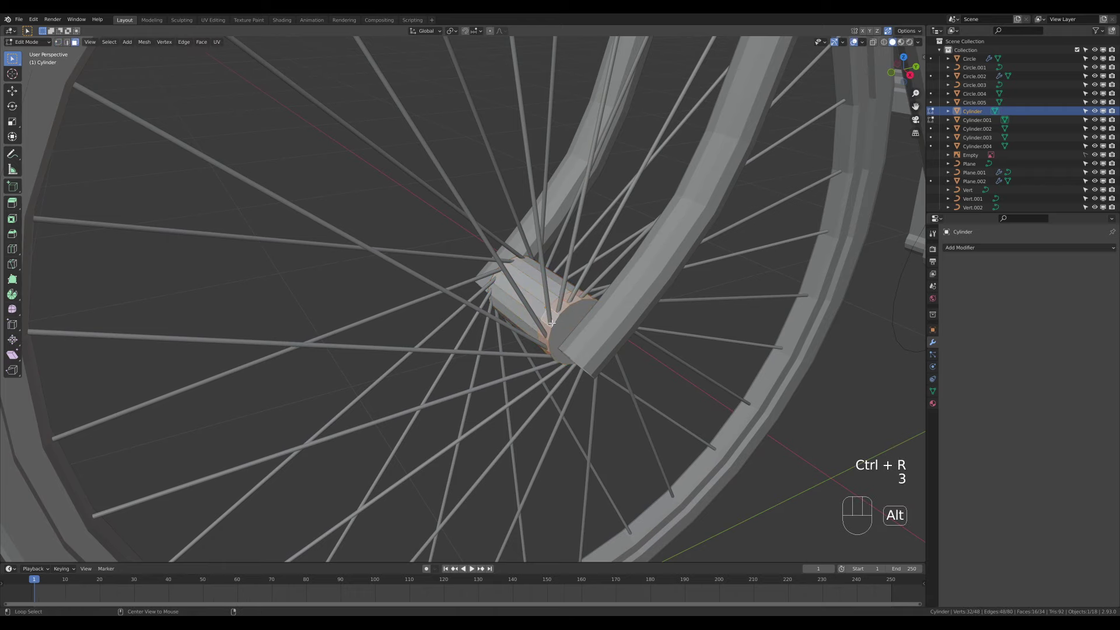
key(alt+e)
click(617, 335)
click(611, 330)
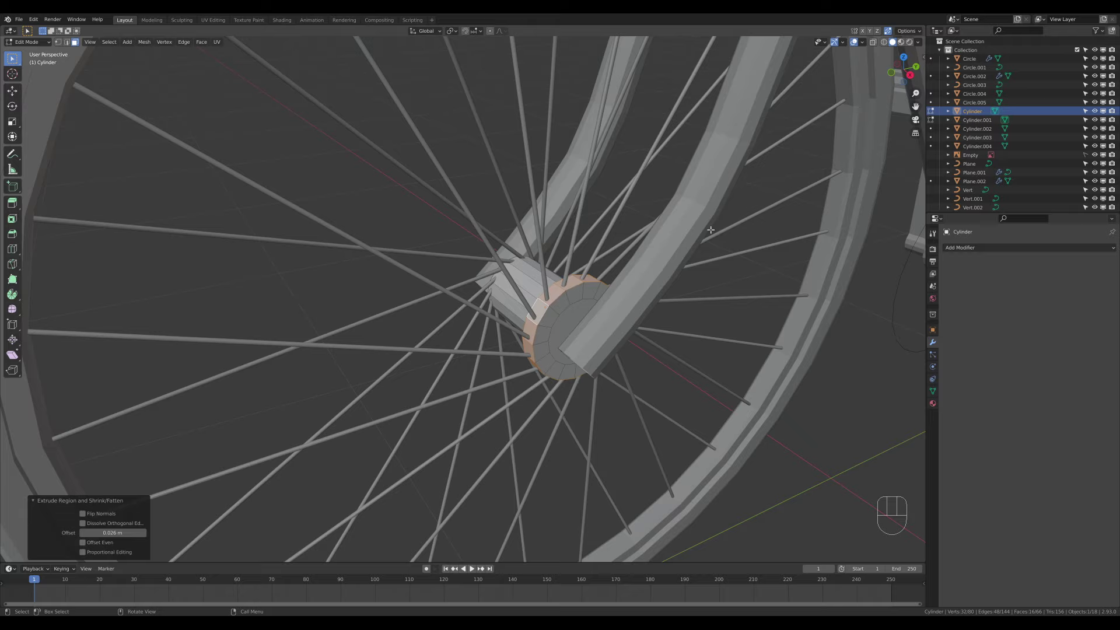
- Undo the flange extrusion and the edge loop on the front hub, and leave Edit Mode
key(ctrl+z)
key(ctrl+z)
key(Tab)
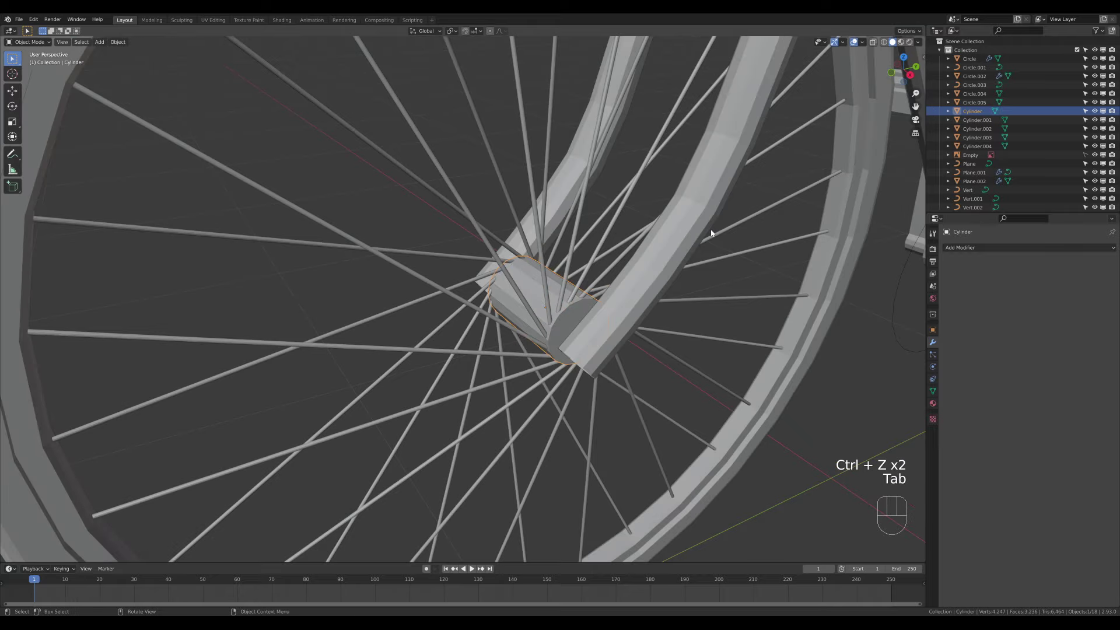
key(Tab)
key(ctrl+z)
key(ctrl+z)
key(ctrl+z)
key(ctrl+z)
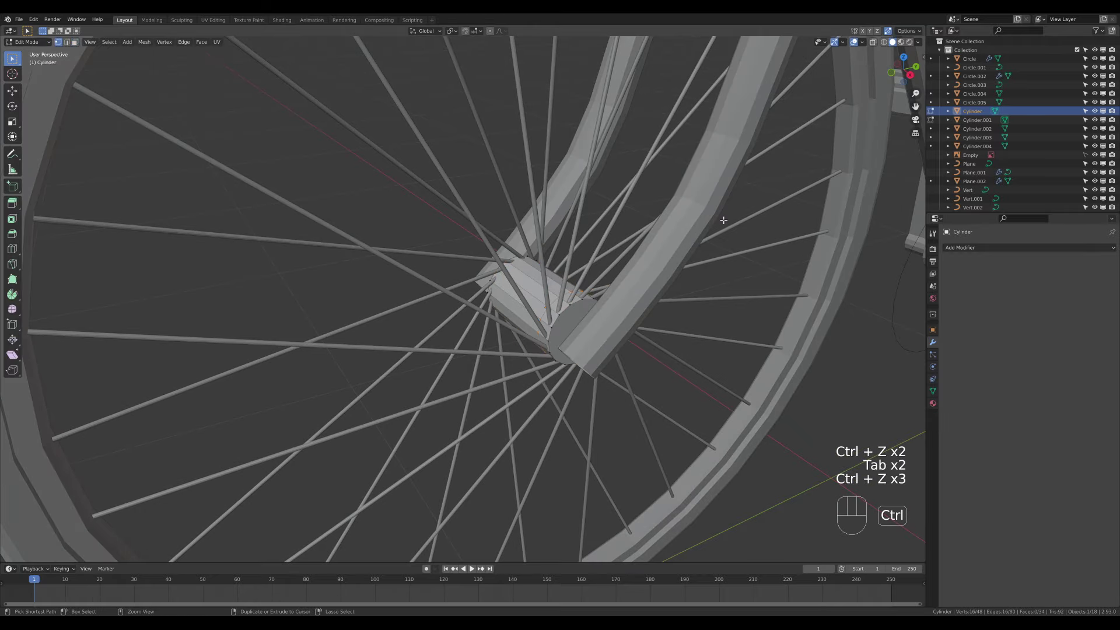
key(Tab)
- Save the file and review the whole bicycle in the perspective view
key(ctrl+s)
scroll(723, 221, down, 7)
shift+middle_drag(724, 184, 609, 266)
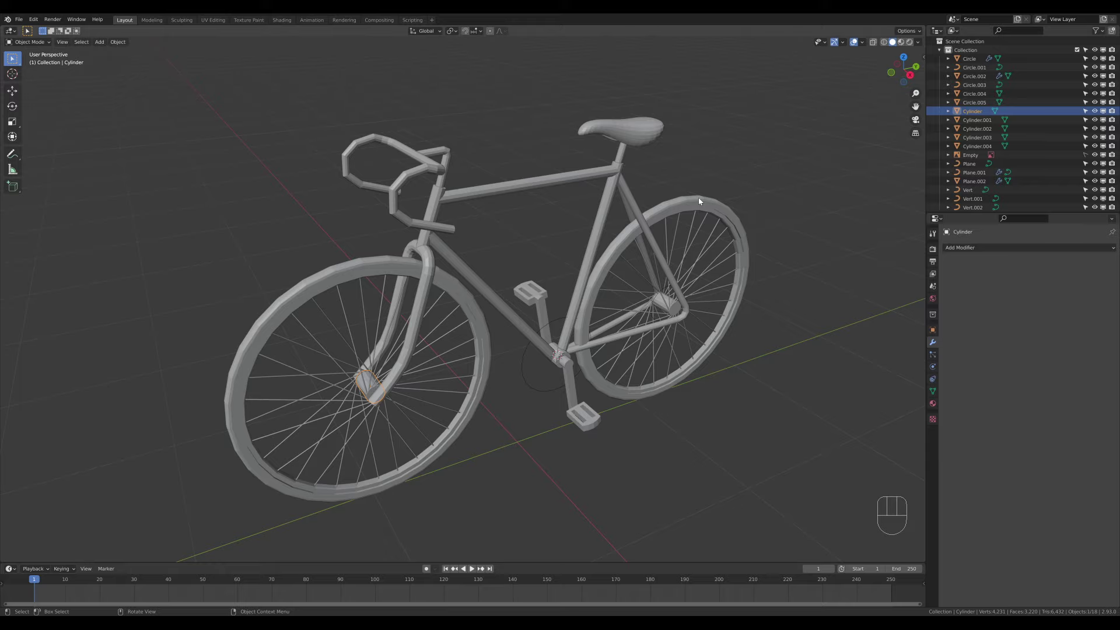
scroll(524, 331, down, 8)
scroll(525, 331, up, 8)
scroll(530, 330, down, 2)
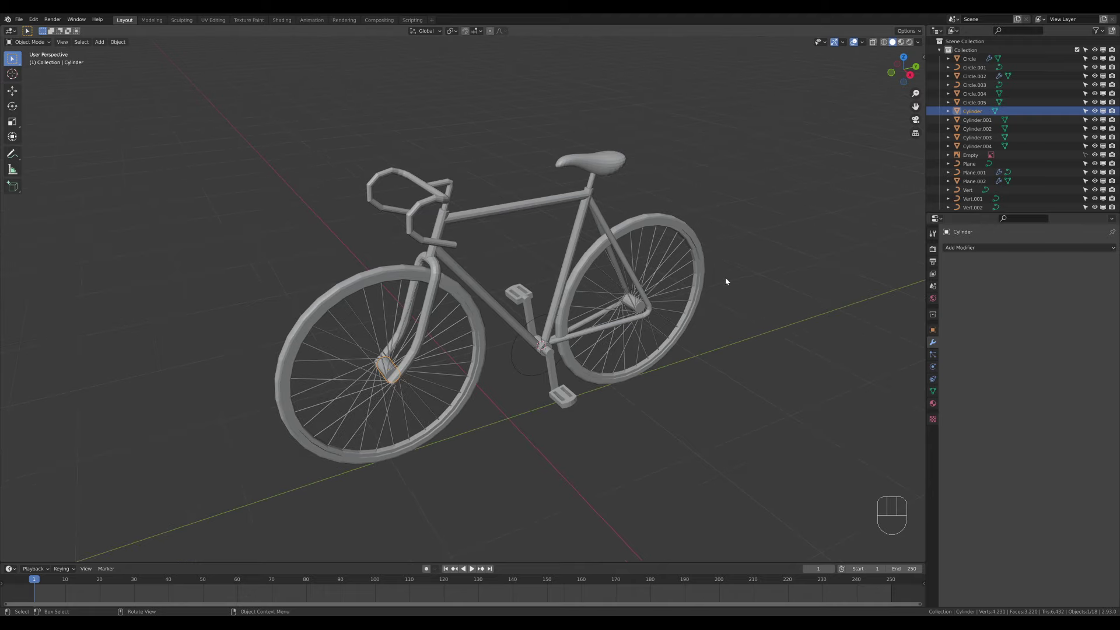
- Add a level 1 Subdivision modifier to the handlebar, shade it smooth and deselect it
scroll(505, 258, up, 2)
click(402, 186)
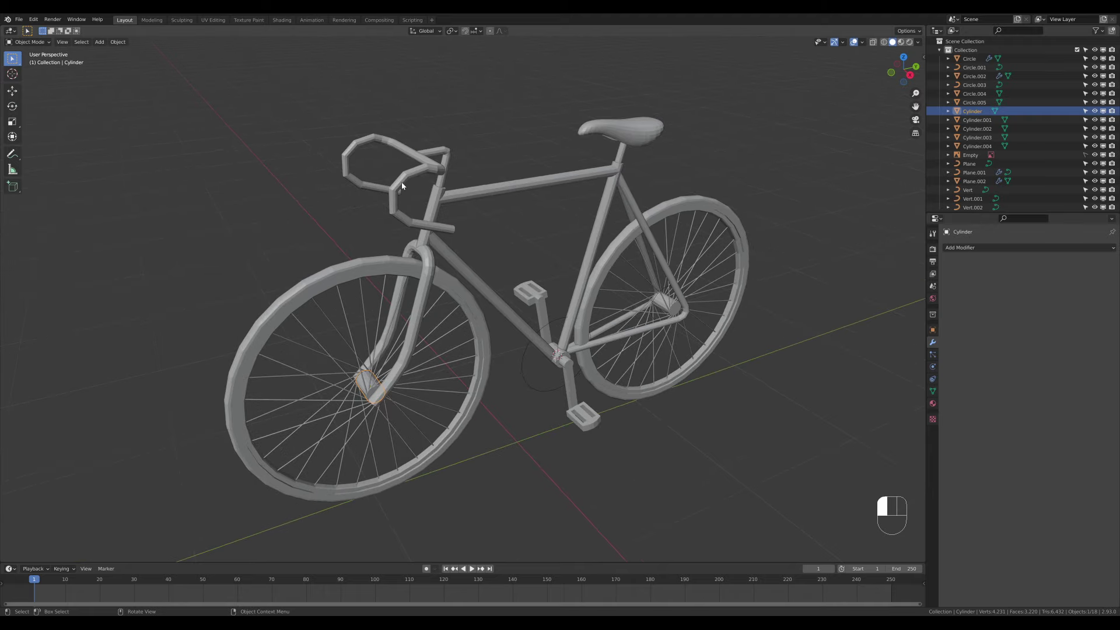
key(ctrl)
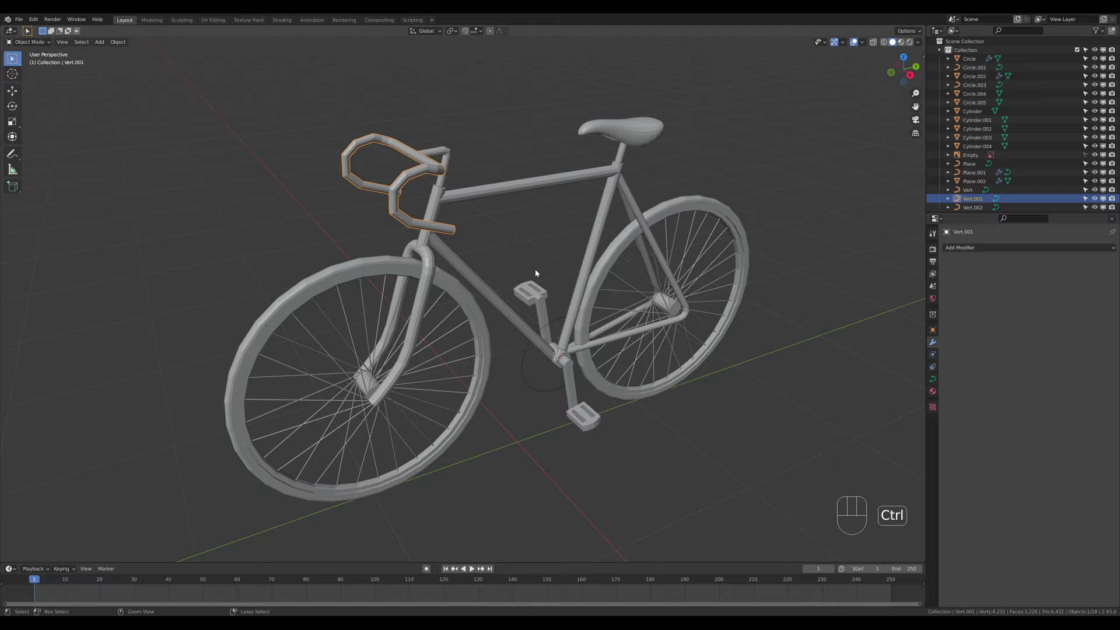
key(ctrl+1)
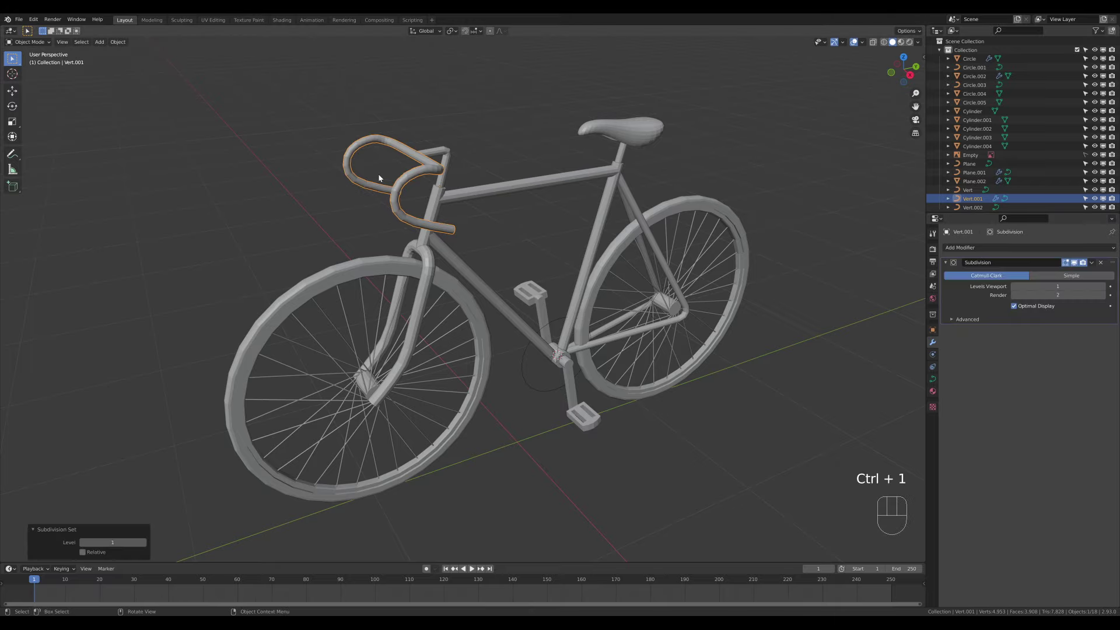
right_click(402, 187)
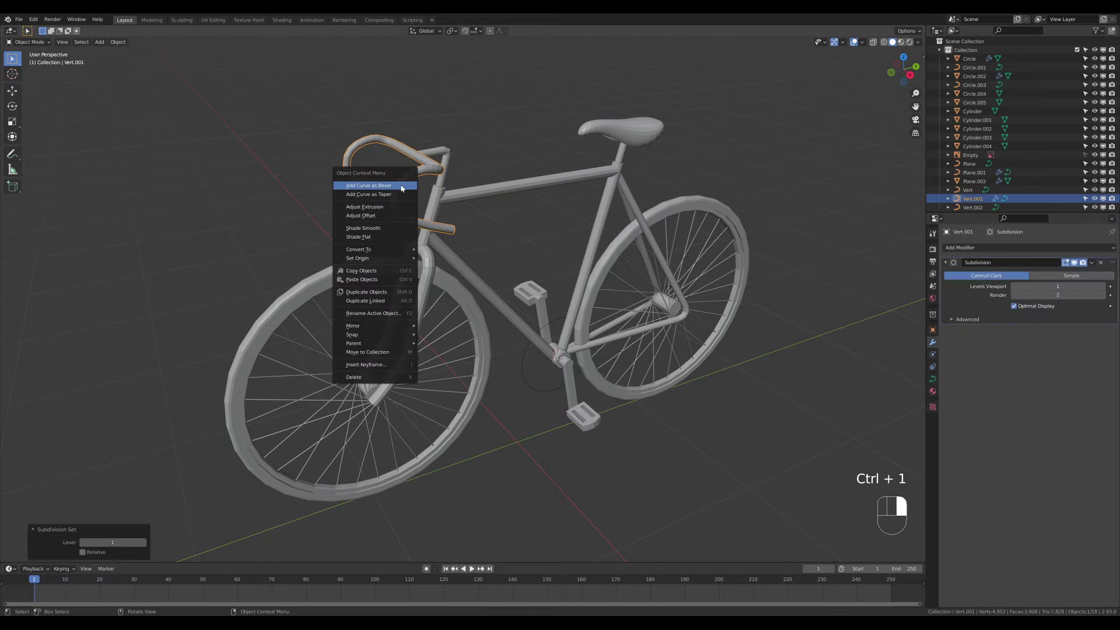
click(379, 228)
click(488, 211)
middle_drag(488, 211, 449, 202)
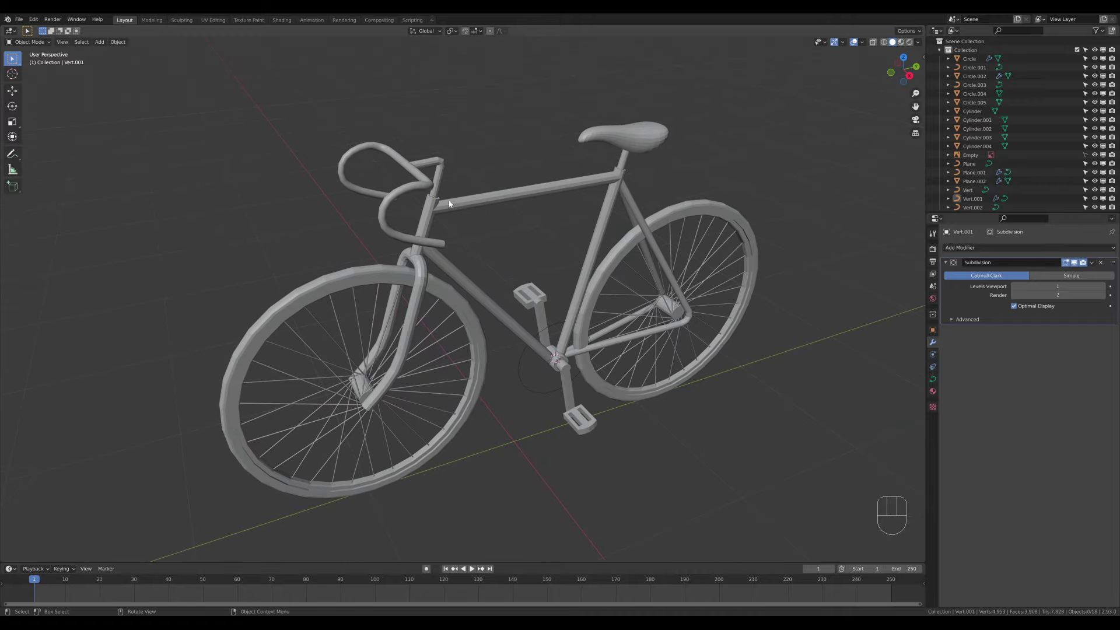
- Raise the handlebar's subdivision to level 2, deselect it and check the smoothed shape
click(400, 204)
key(ctrl+2)
click(511, 243)
middle_drag(510, 242, 381, 175)
middle_drag(459, 205, 533, 200)
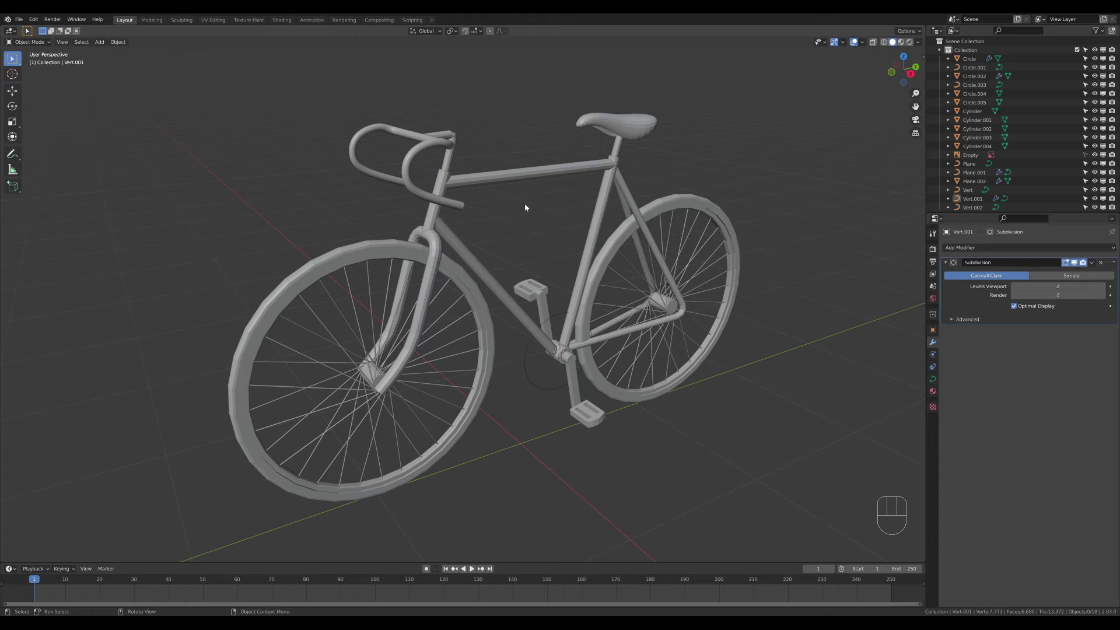
click(527, 357)
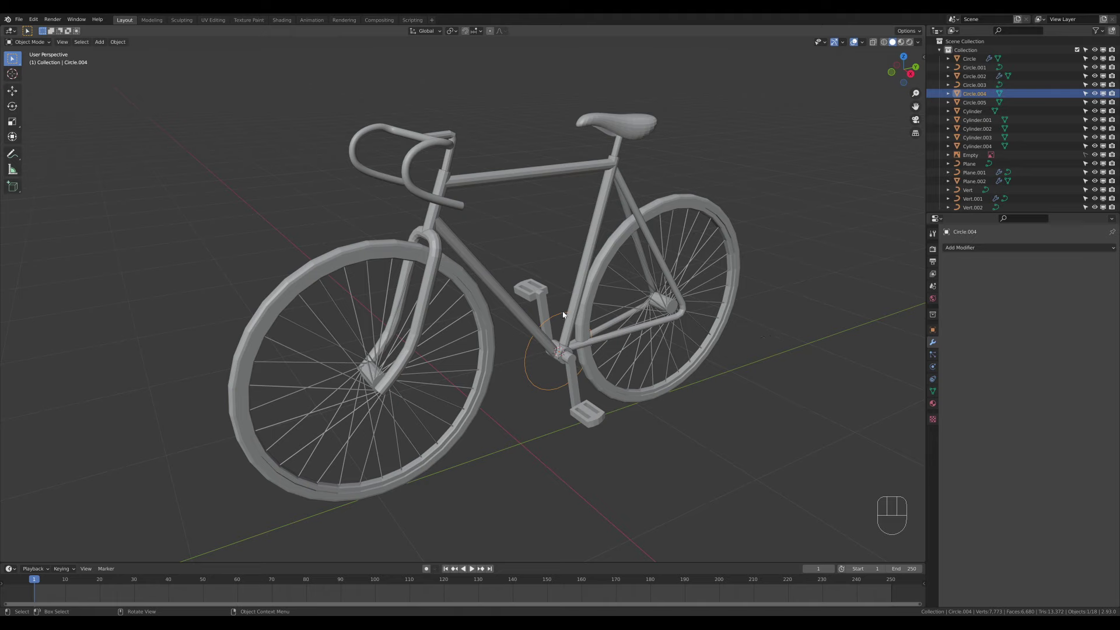
key(shift+a)
mouse_move(563, 313)
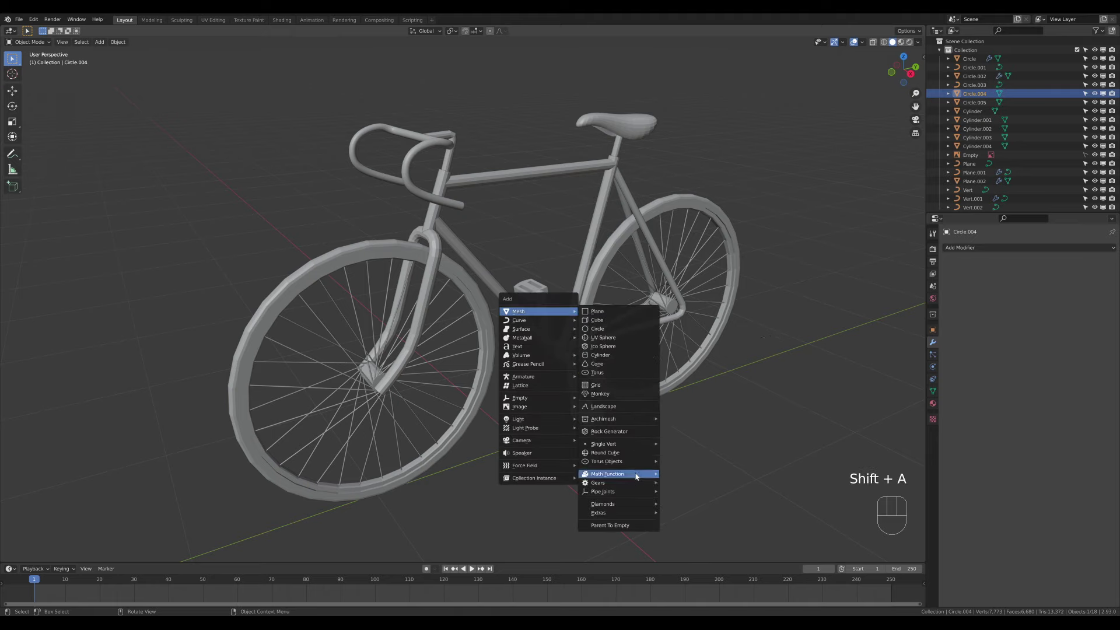
mouse_move(619, 483)
click(692, 486)
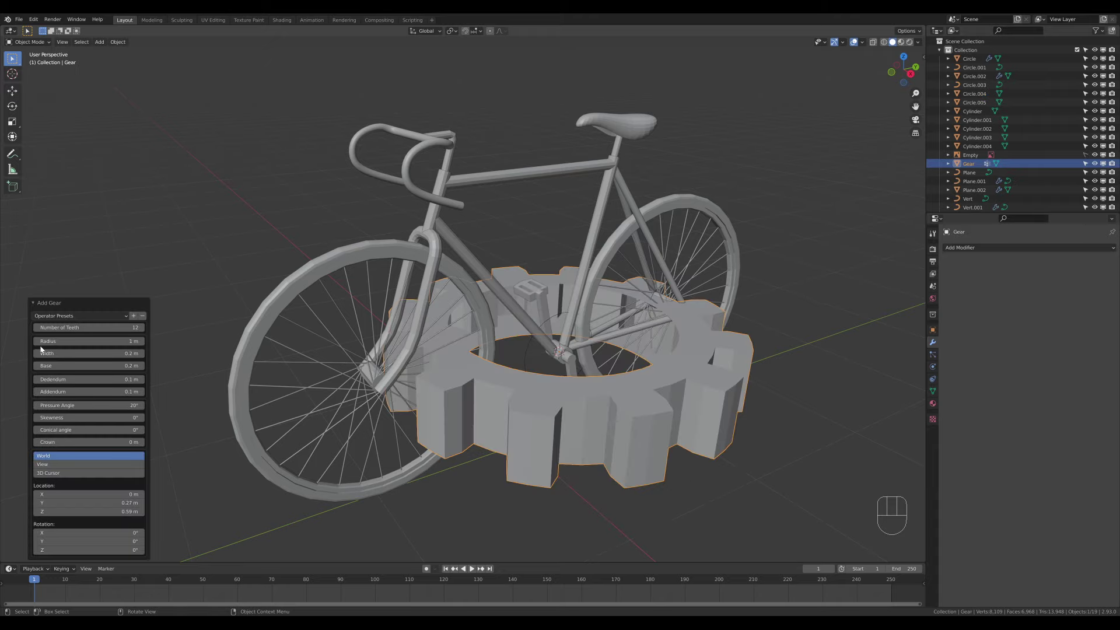
drag(85, 341, 120, 341)
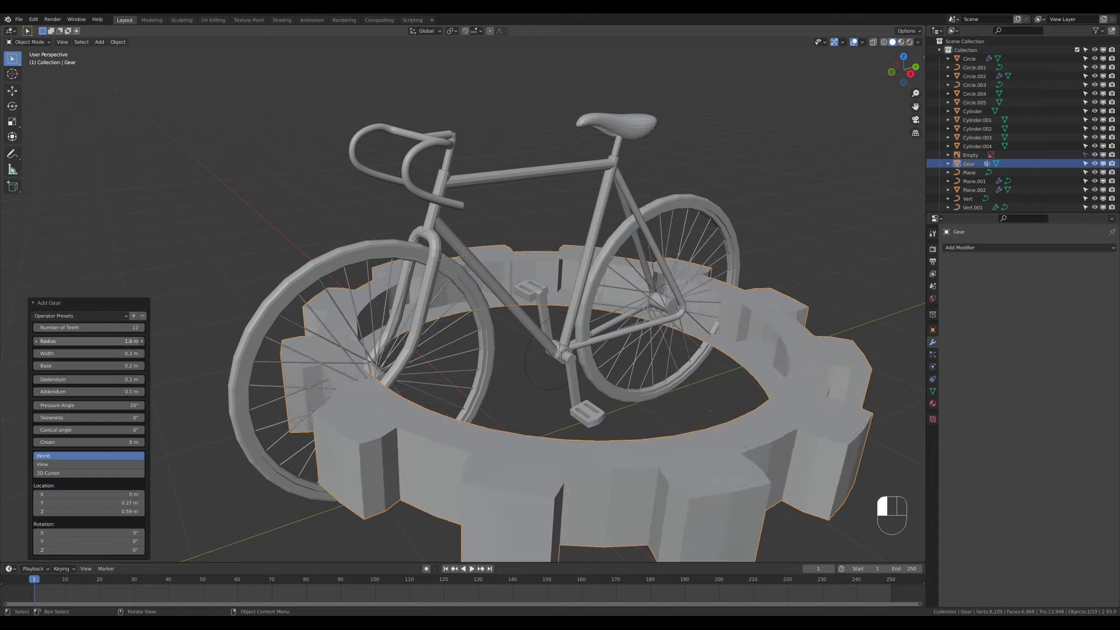
key(x)
click(786, 244)
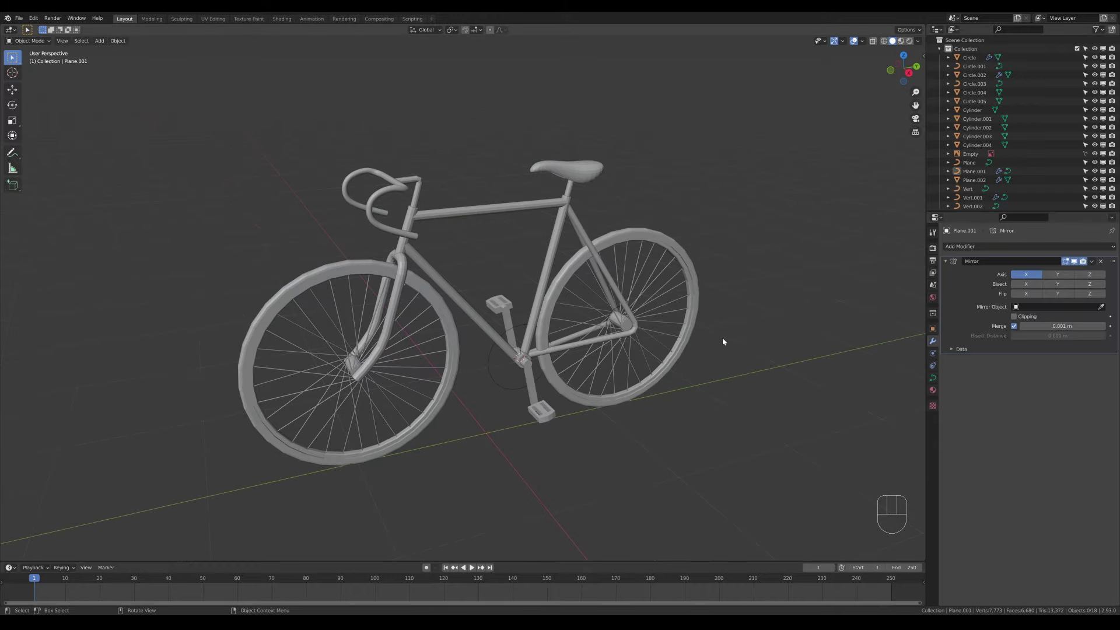
- Add two edge loops around the rear wheel hub and scale them out towards its ends
shift+middle_drag(722, 339, 617, 318)
click(528, 306)
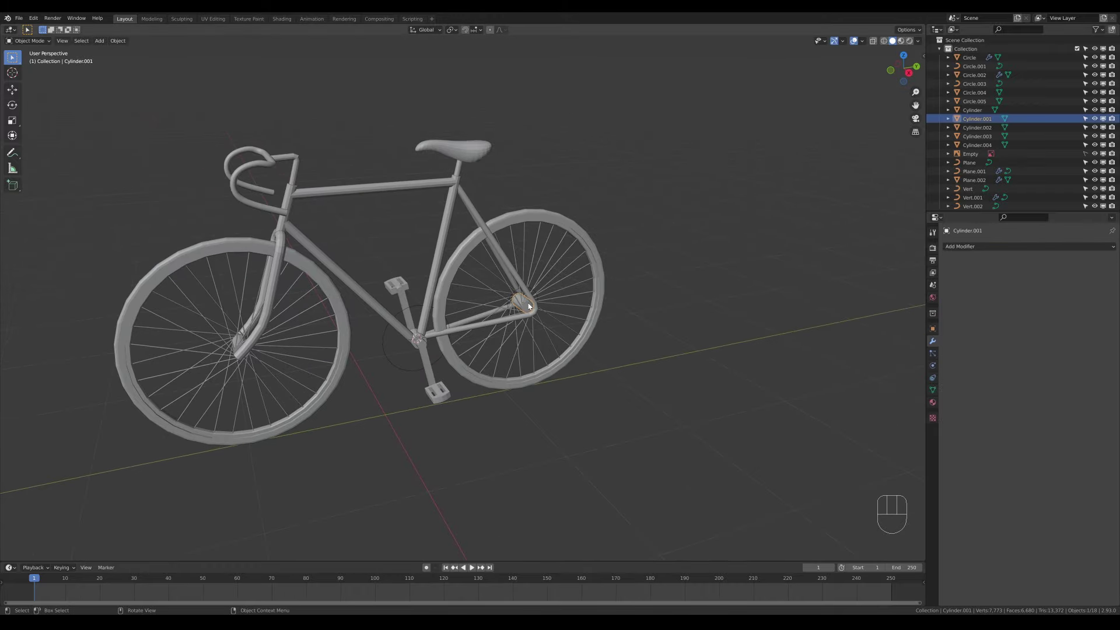
key(KP_Decimal)
scroll(543, 325, down, 6)
middle_drag(543, 325, 575, 317)
middle_drag(490, 312, 509, 322)
key(Tab)
key(ctrl+r)
scroll(442, 297, up, 1)
click(442, 296)
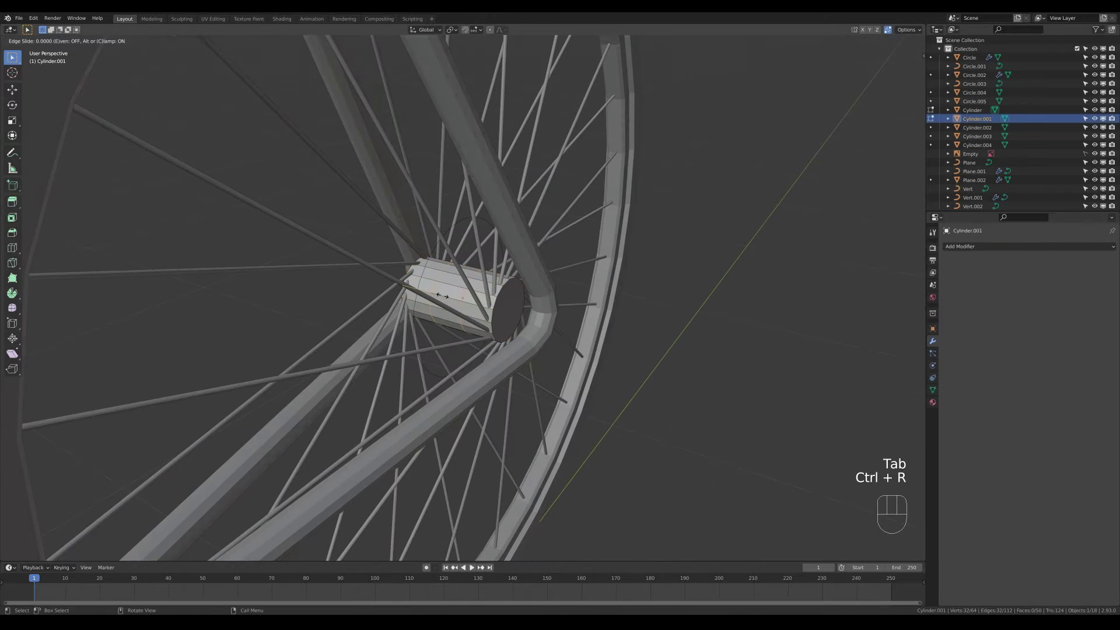
right_click(442, 296)
key(s)
click(525, 318)
- Extrude the face bands at both ends of the rear hub along their normals to form flanges
key(3)
alt+click(415, 298)
alt+shift+click(487, 320)
key(alt+e)
click(656, 342)
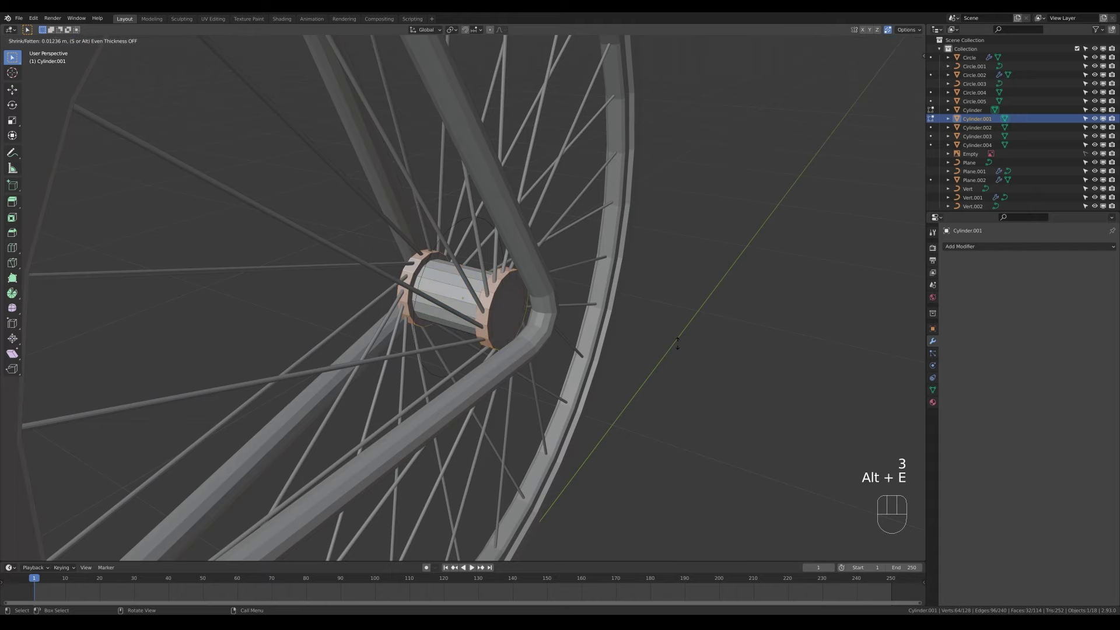
click(675, 331)
- Leave Edit Mode and make the rear hub single-user for both object and object data
key(Tab)
key(q)
click(498, 322)
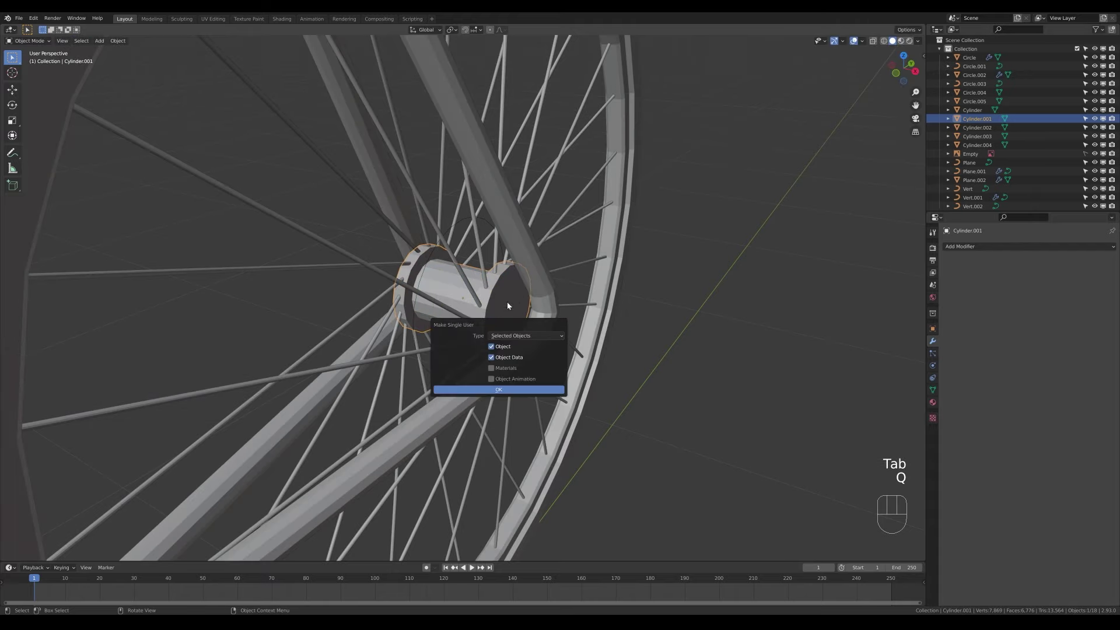
click(498, 389)
- Extrude the rear hub's end face outward by about 0.012 m and bevel it by about 0.011 m
key(Tab)
key(3)
key(e)
click(555, 332)
key(ctrl+b)
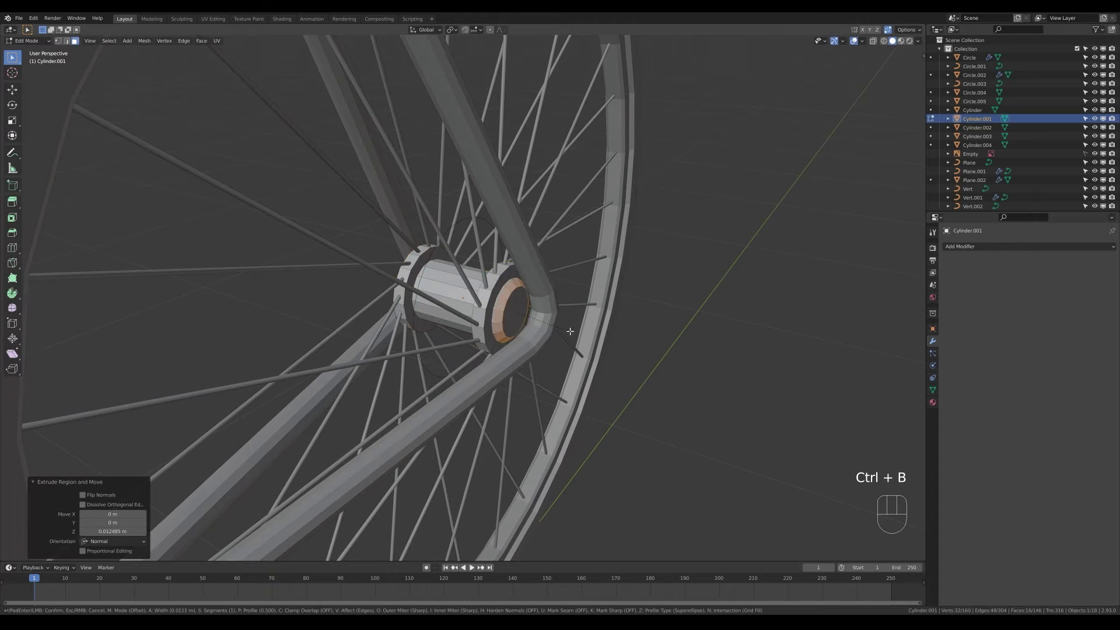
click(567, 331)
- Inset the rear hub's end face by about 0.018 m and extrude it outward
key(3)
click(513, 306)
key(KP_3)
key(i)
click(536, 336)
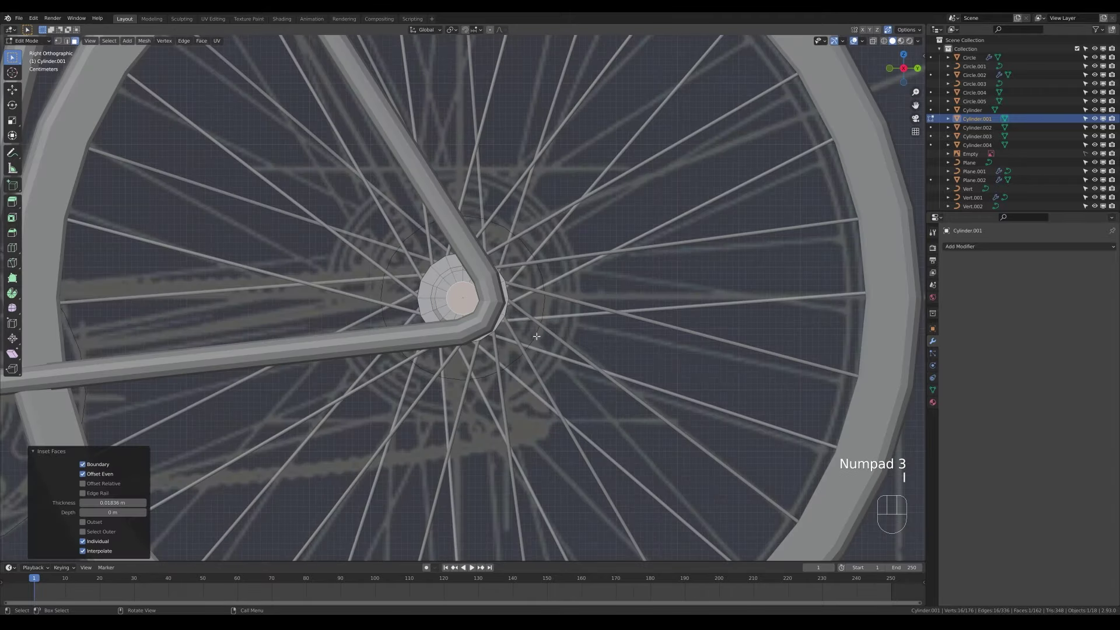
key(e)
middle_drag(536, 336, 619, 388)
click(628, 372)
- Adjust the radius of the face ring on the hub's extruded section with Shrink/Fatten
key(3)
alt+click(494, 320)
key(alt+s)
click(607, 350)
- Inset the hub's outermost face and extrude it about 0.039 m past the frame as the axle end
key(3)
click(519, 325)
key(i)
click(595, 375)
key(e)
click(606, 384)
- Bevel the axle end by about 0.009 m, leave Edit Mode and deselect the hub
key(ctrl+b)
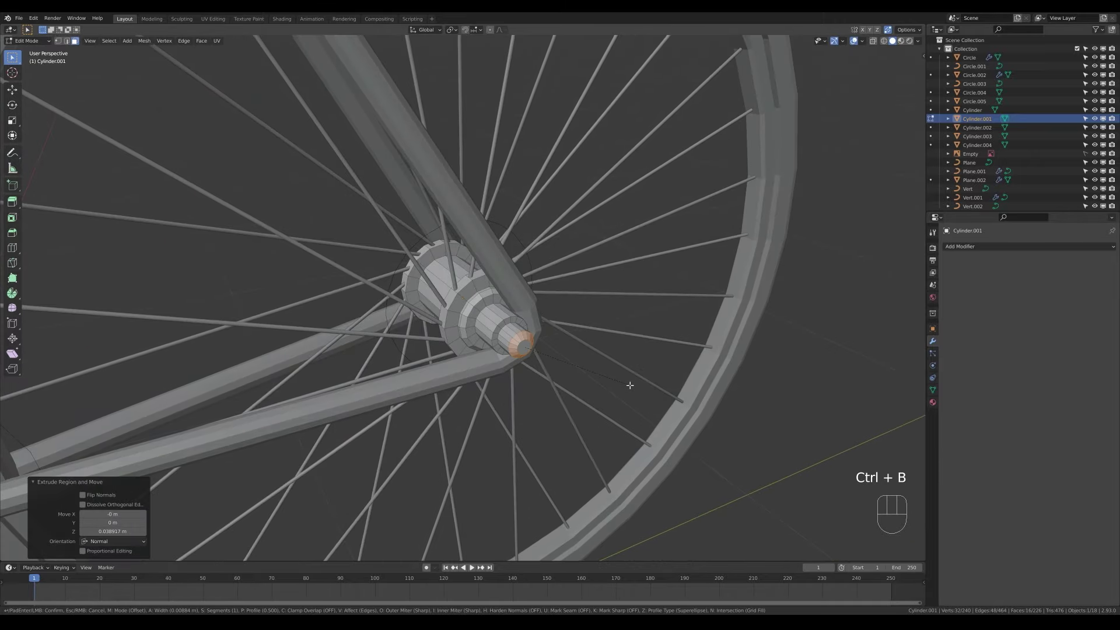
scroll(630, 385, up, 1)
click(630, 385)
key(Tab)
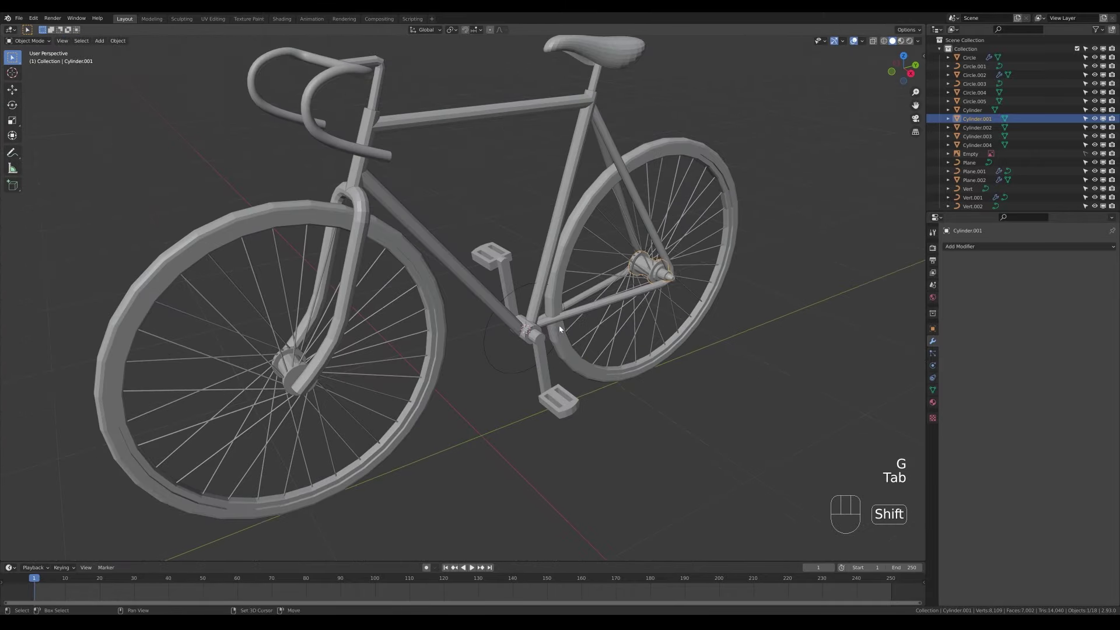
click(658, 388)
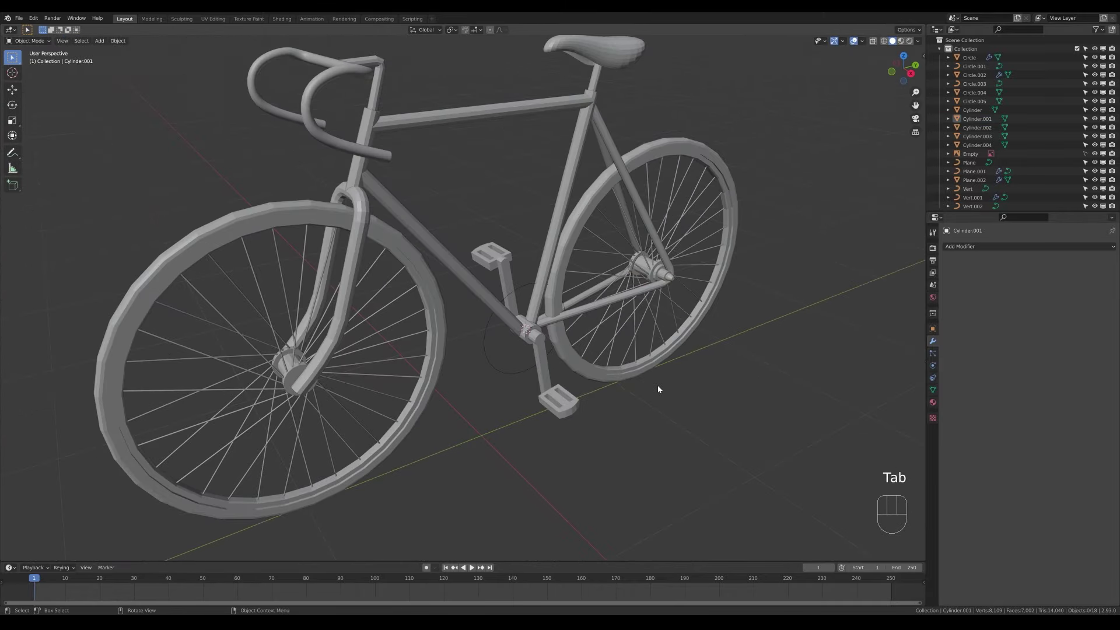
- Move the rear sprocket circle about -0.093 m along X towards the drive side of the hub
mouse_move(733, 327)
middle_down()
mouse_move(688, 292)
mouse_move(729, 325)
middle_up()
click(656, 280)
middle_drag(546, 262, 864, 273)
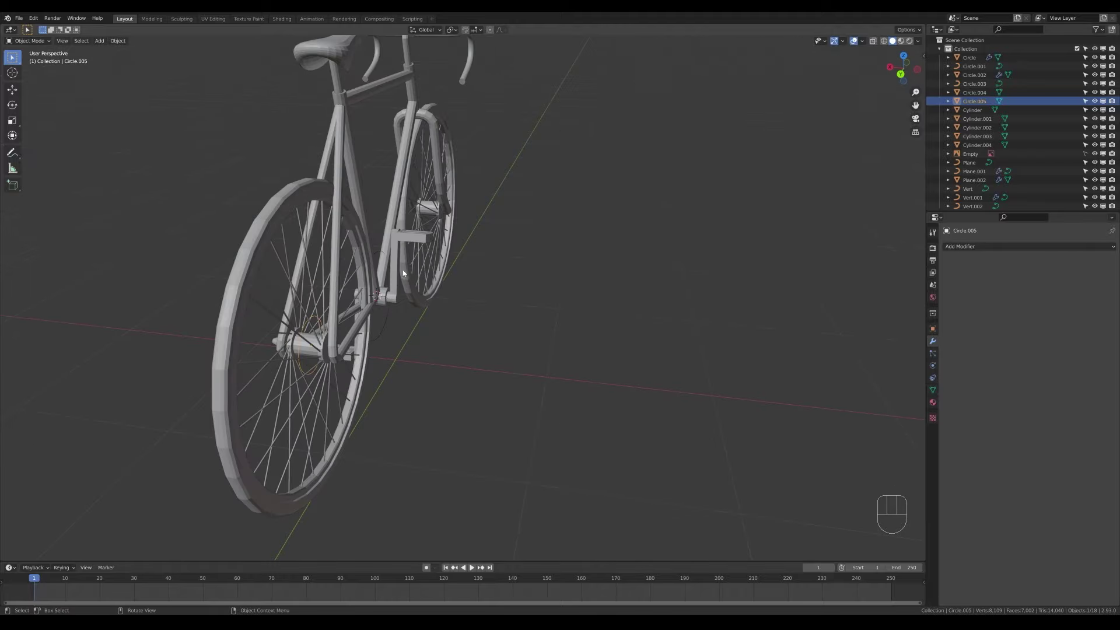
key(g)
click(373, 363)
middle_drag(374, 364, 306, 331)
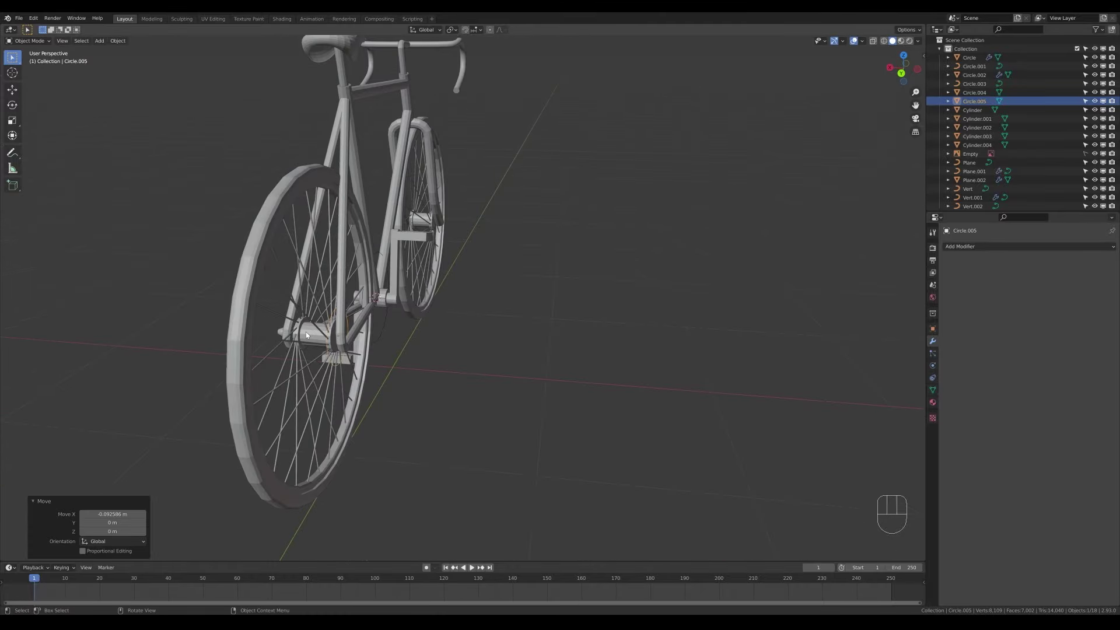
- Cut the rear hub with a centre edge loop, delete the half lacking the axle end and add a Mirror modifier
click(306, 333)
key(Tab)
key(ctrl+r)
key(1)
key(z)
key(x)
key(Tab)
click(960, 246)
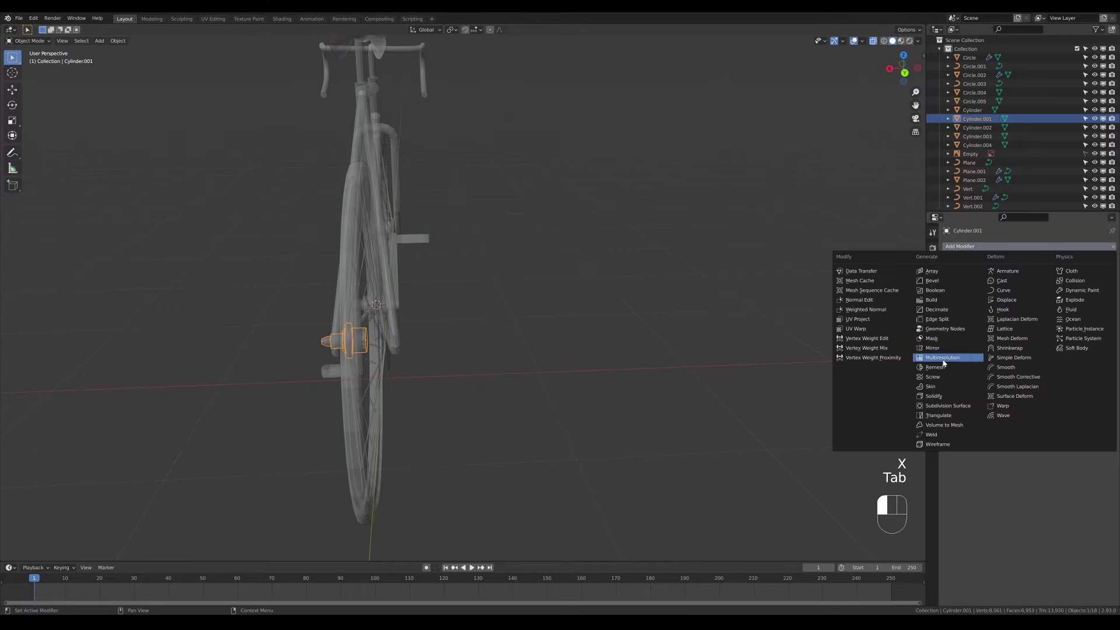
click(932, 347)
middle_drag(408, 315, 383, 302)
- Fill the chainring circle with a face and extrude it into a thin disc
click(298, 304)
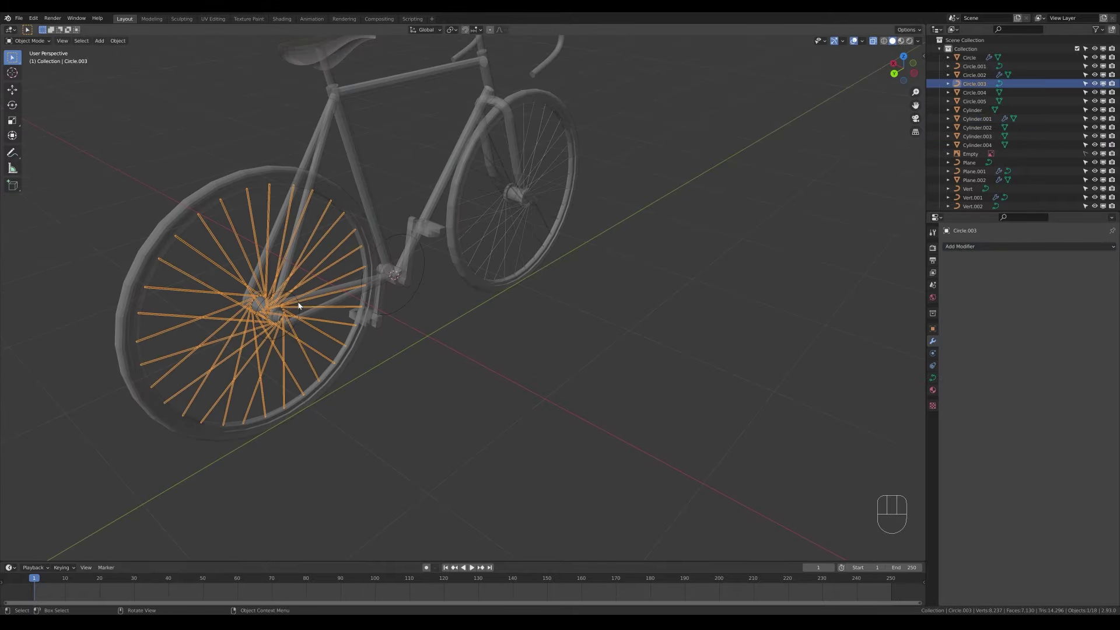
middle_drag(299, 303, 394, 241)
click(394, 241)
click(394, 241)
key(Tab)
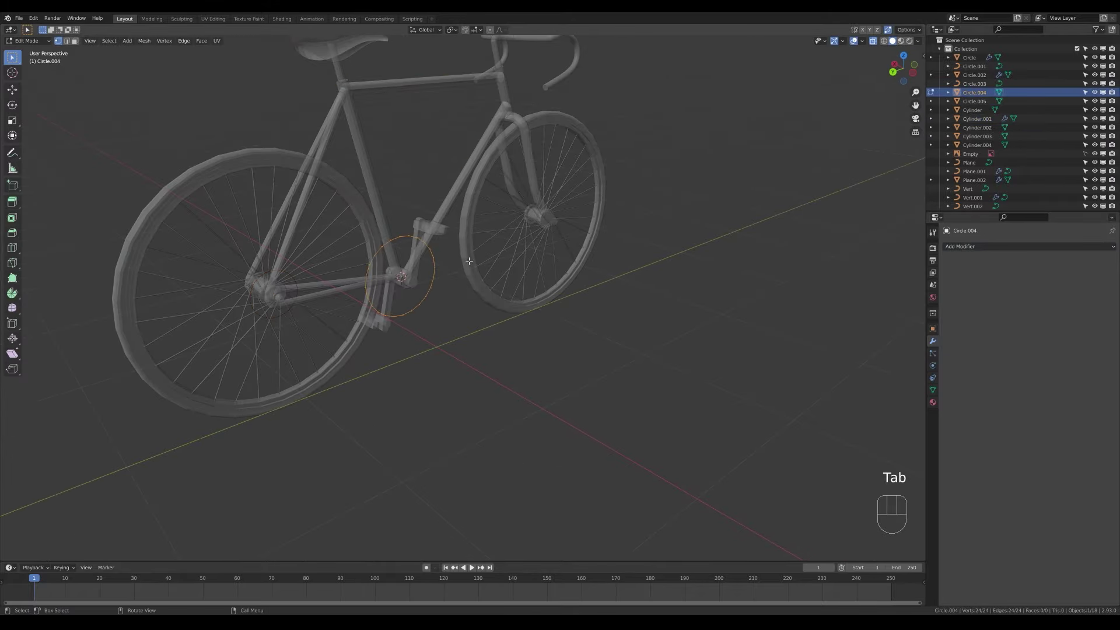
key(f)
middle_drag(447, 270, 496, 261)
scroll(410, 279, up, 3)
key(e)
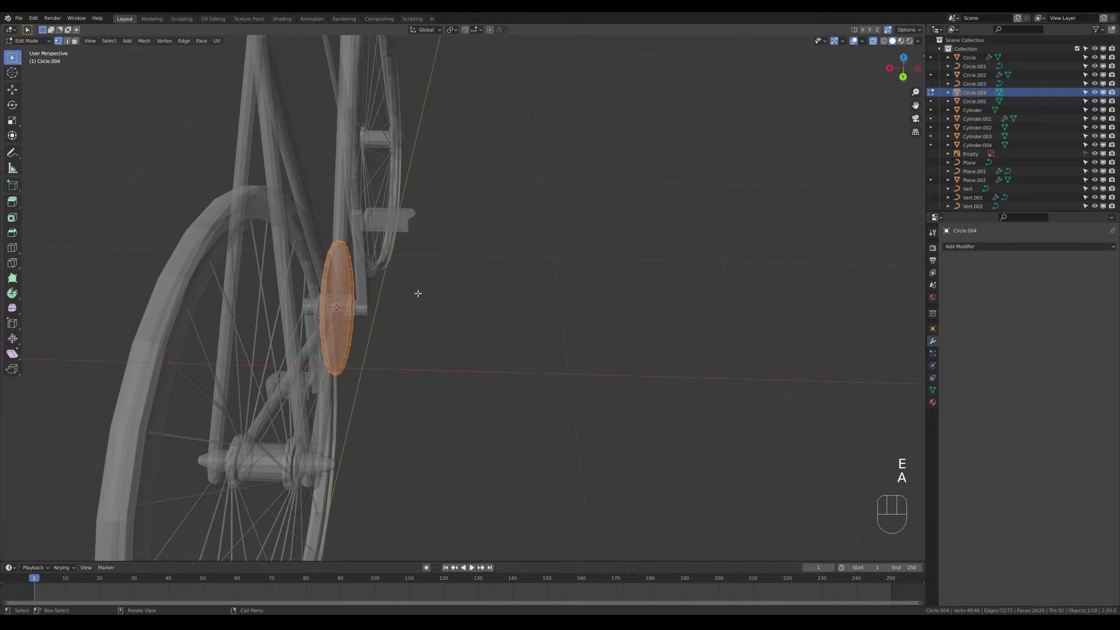
key(Tab)
- In the top view, move the chainring disc along X towards the drive-side crank
key(KP_7)
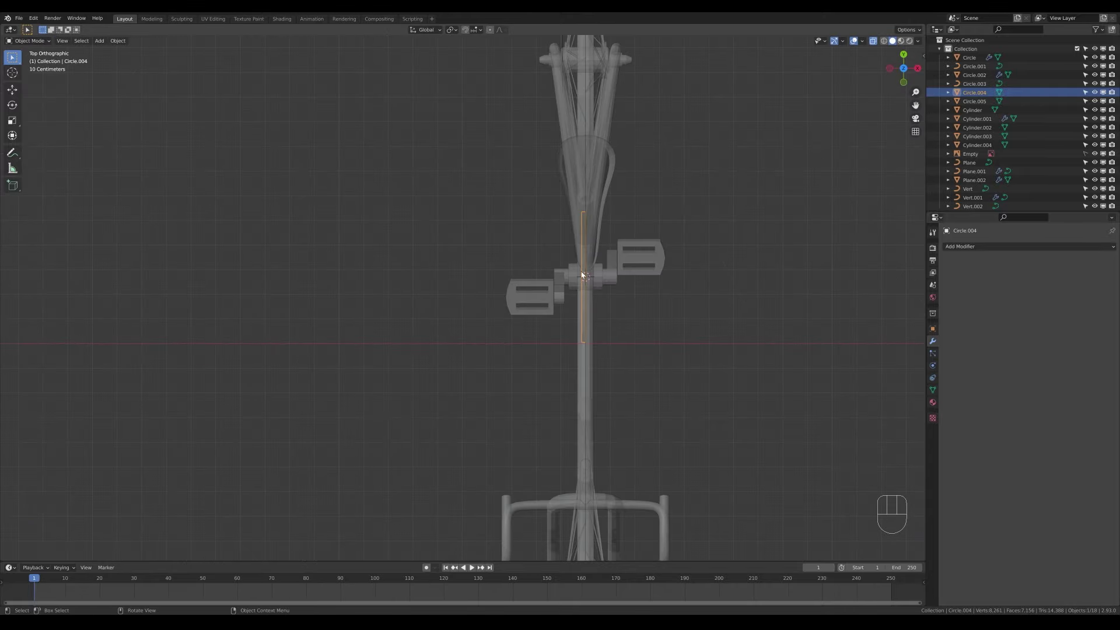
key(g)
middle_click(610, 300)
click(607, 300)
- Scale the chainring disc to about 0.87 of its size in Edit Mode
middle_drag(548, 373, 767, 352)
key(Tab)
key(s)
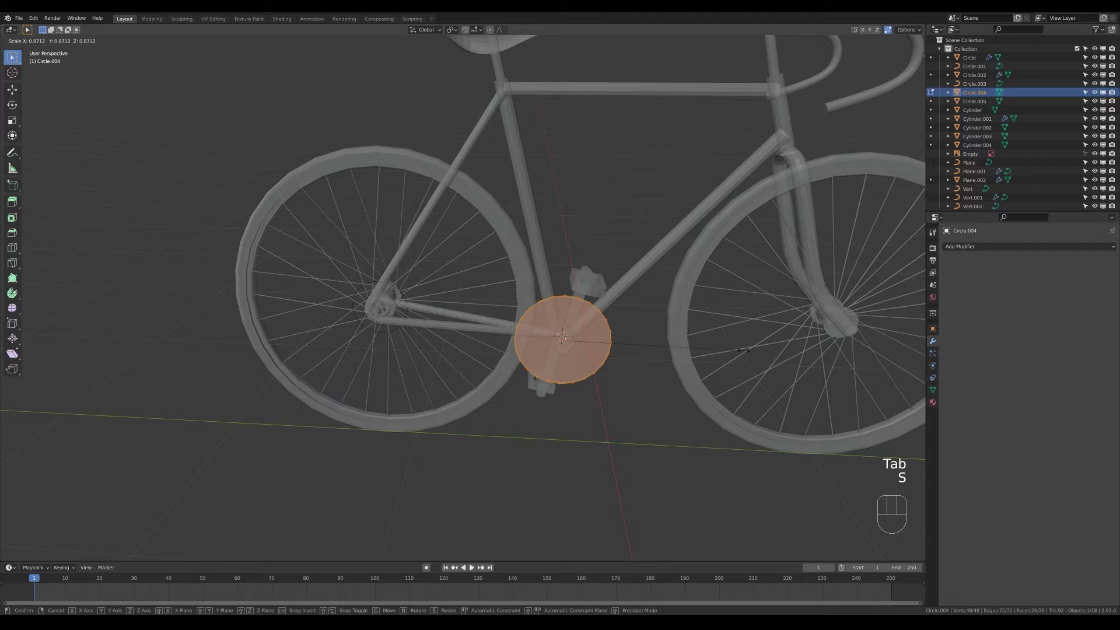
click(744, 351)
key(Tab)
- Fill the rear sprocket circle with a face and extrude it about 0.005 m into a thin disc
click(407, 315)
key(Tab)
key(f)
shift+middle_drag(477, 302, 604, 341)
scroll(493, 347, up, 3)
key(e)
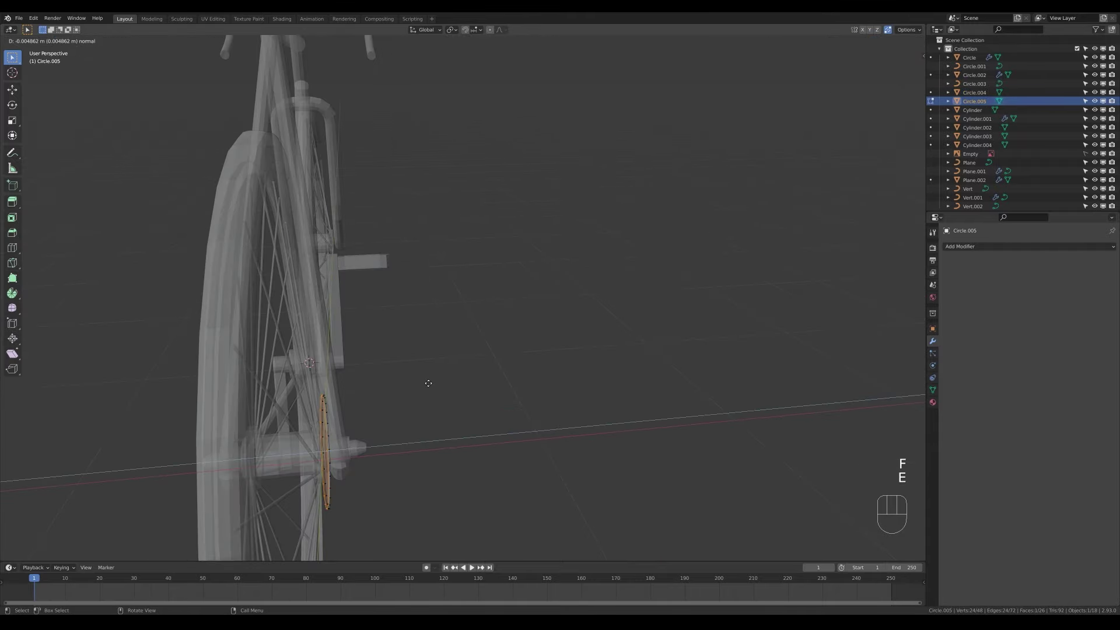
click(428, 383)
key(Tab)
- In the top view, move the chainring about -0.019 m along X to sit beside the bottom bracket
middle_drag(427, 383, 297, 373)
shift+middle_drag(507, 356, 645, 375)
click(586, 318)
key(Tab)
key(KP_7)
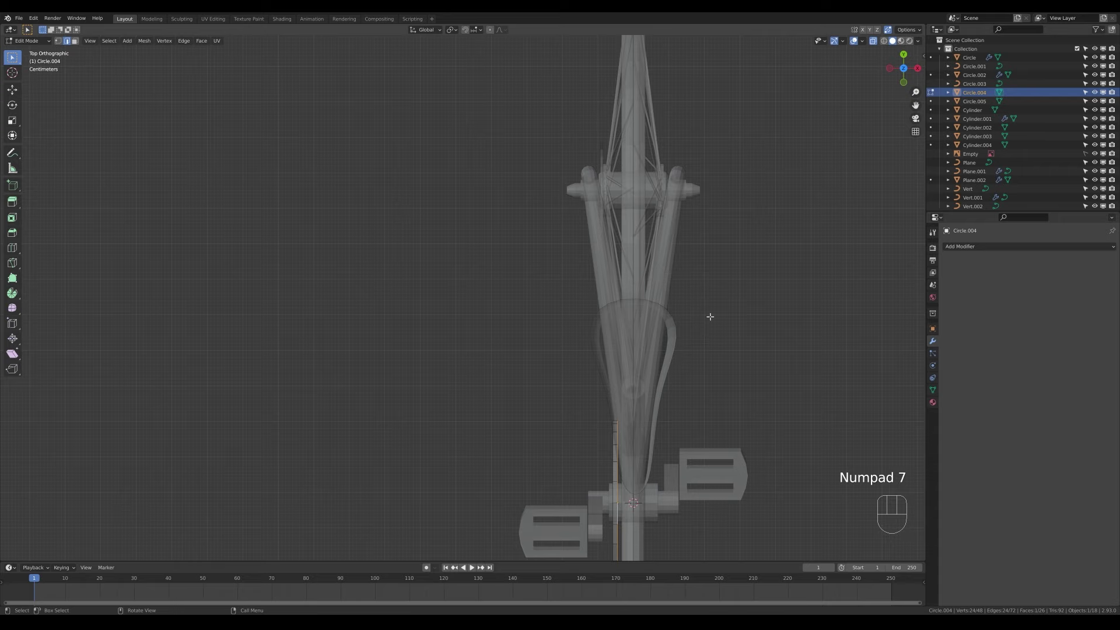
shift+middle_drag(710, 316, 659, 315)
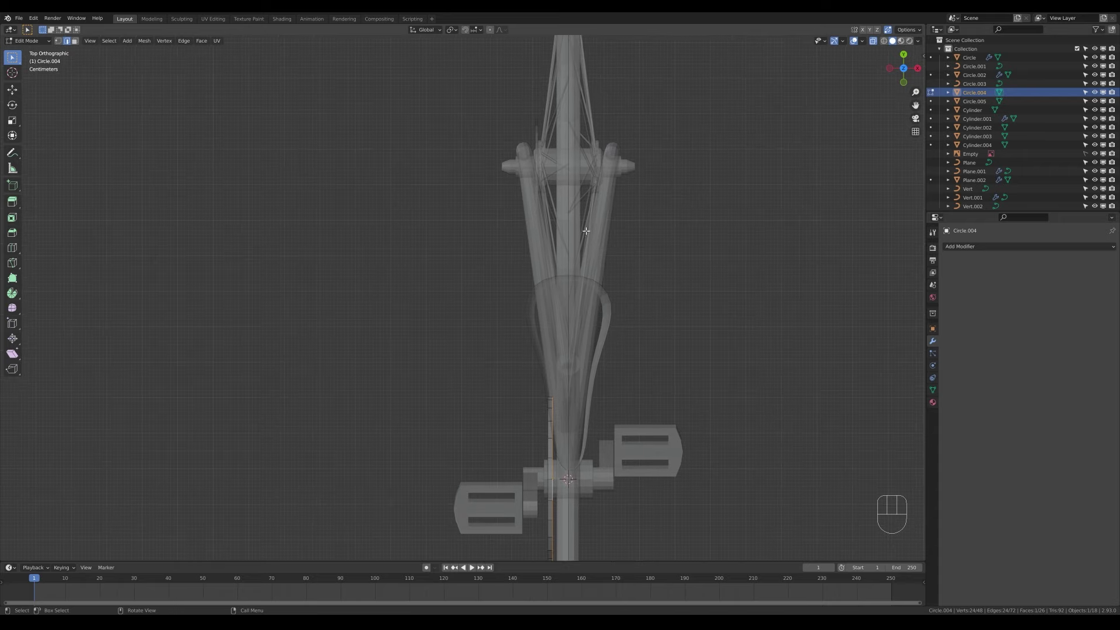
key(g)
key(x)
click(546, 483)
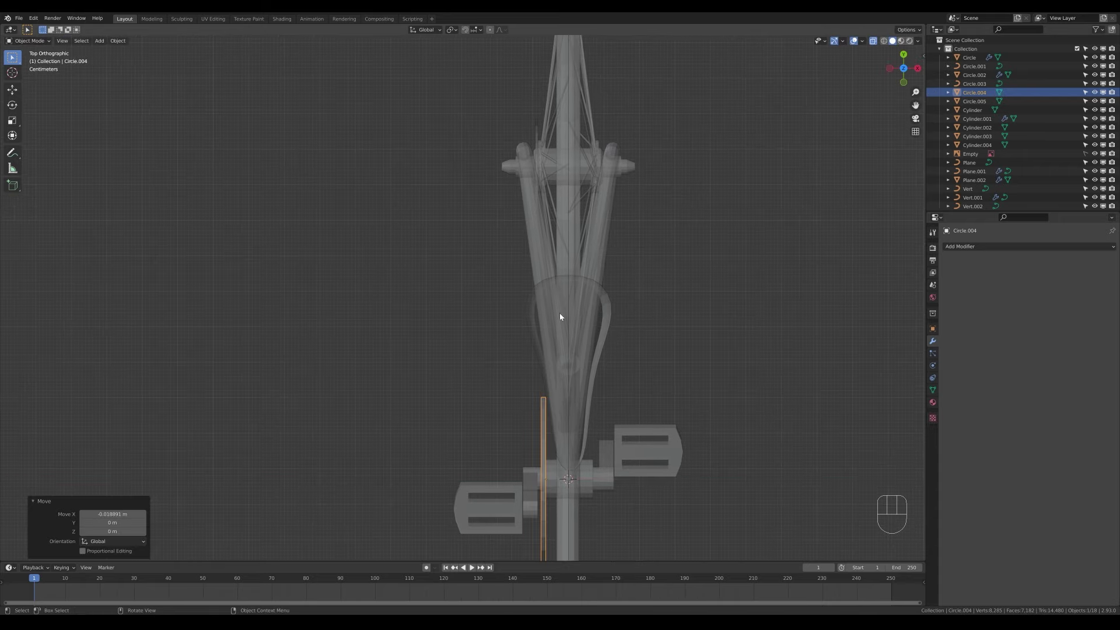
- Move the rear sprocket along X to line it up with the chainring
click(537, 159)
click(536, 160)
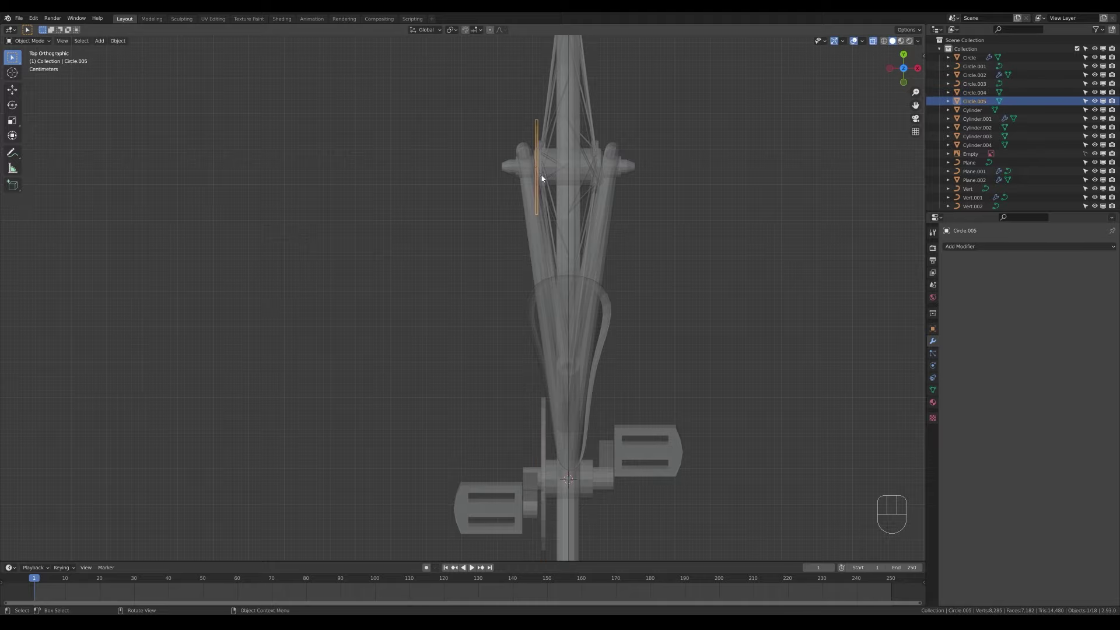
key(g)
key(x)
click(546, 175)
- Duplicate the front half of the chainring's outer edge and separate it into its own object
click(543, 502)
middle_drag(545, 501, 701, 362)
key(Tab)
key(1)
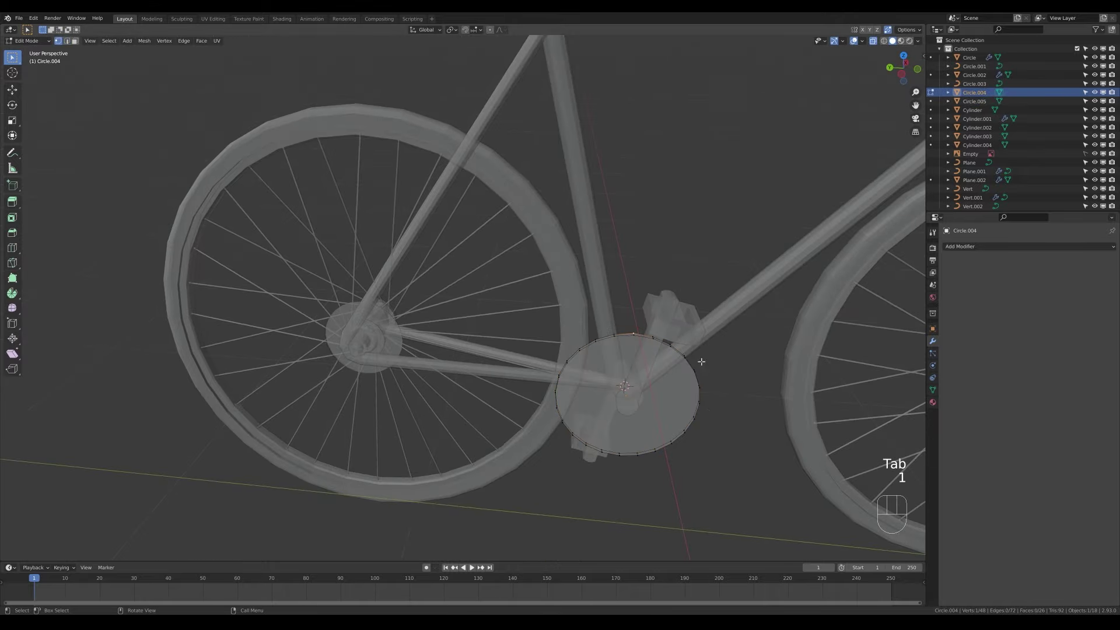
ctrl+click(700, 408)
mouse_move(639, 456)
middle_down()
mouse_move(682, 445)
mouse_move(639, 453)
middle_up()
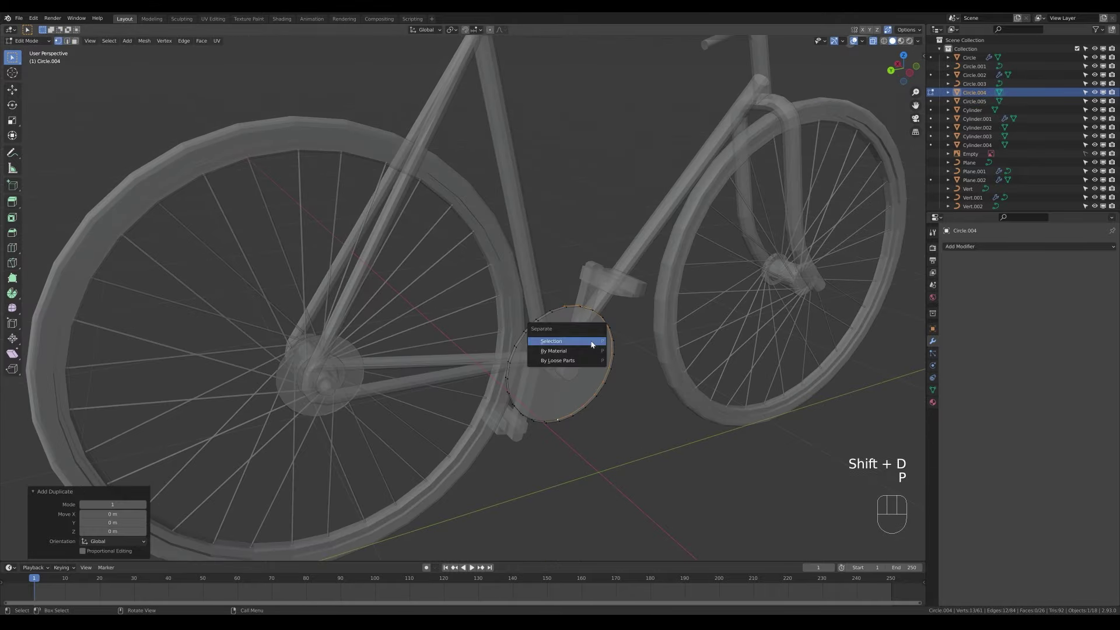
click(592, 345)
key(Tab)
- Duplicate the rear half of the rear sprocket's outer edge and separate it into its own object
click(320, 350)
key(Tab)
key(1)
ctrl+click(409, 383)
shift+middle_drag(325, 397, 474, 356)
click(379, 296)
middle_drag(379, 297, 395, 308)
ctrl+click(368, 382)
middle_drag(373, 409, 542, 467)
ctrl+click(392, 403)
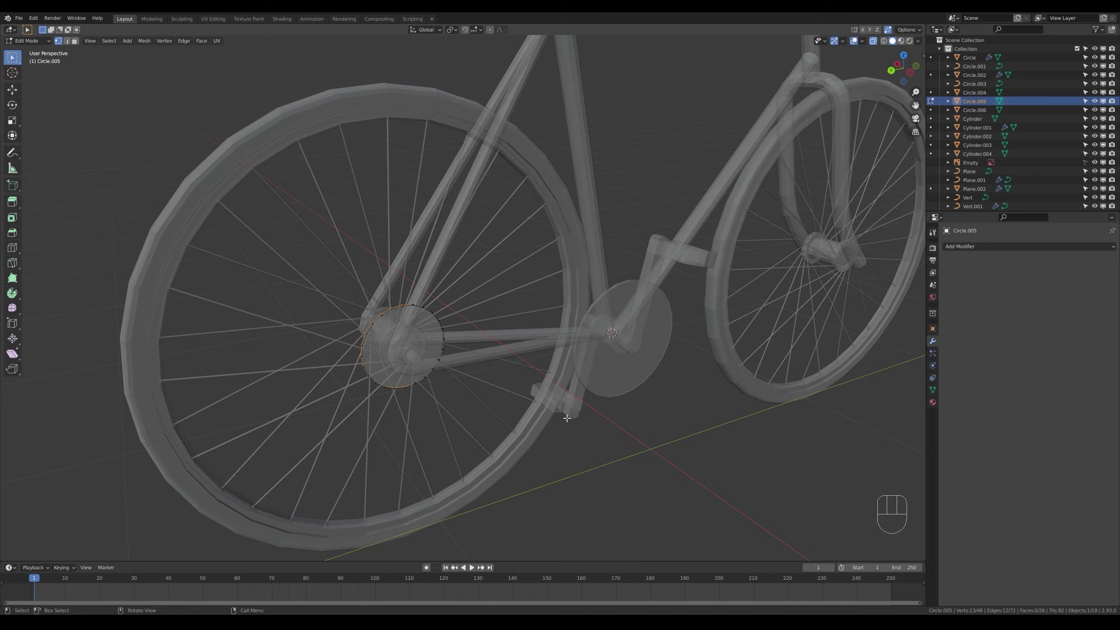
key(shift+d)
right_click(452, 367)
key(p)
click(451, 365)
key(Tab)
- Join the two separated arcs into one object and connect their open ends with straight edges
ctrl+click(976, 112)
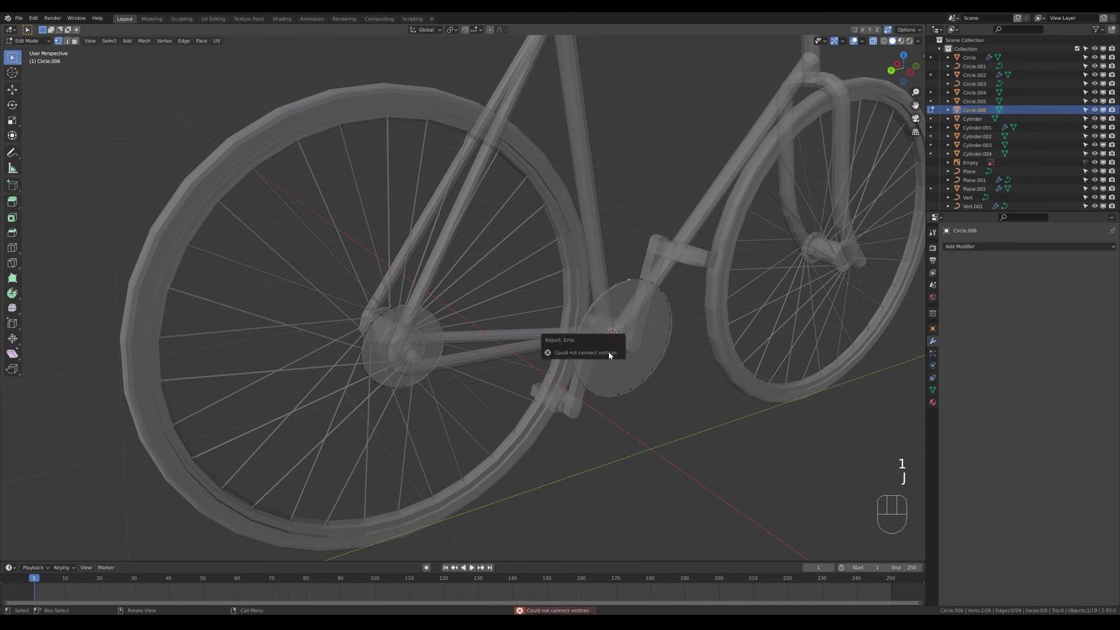
key(f)
- In the right side view, reposition the lower chain run's vertices to follow the chain in the blueprint
key(KP_3)
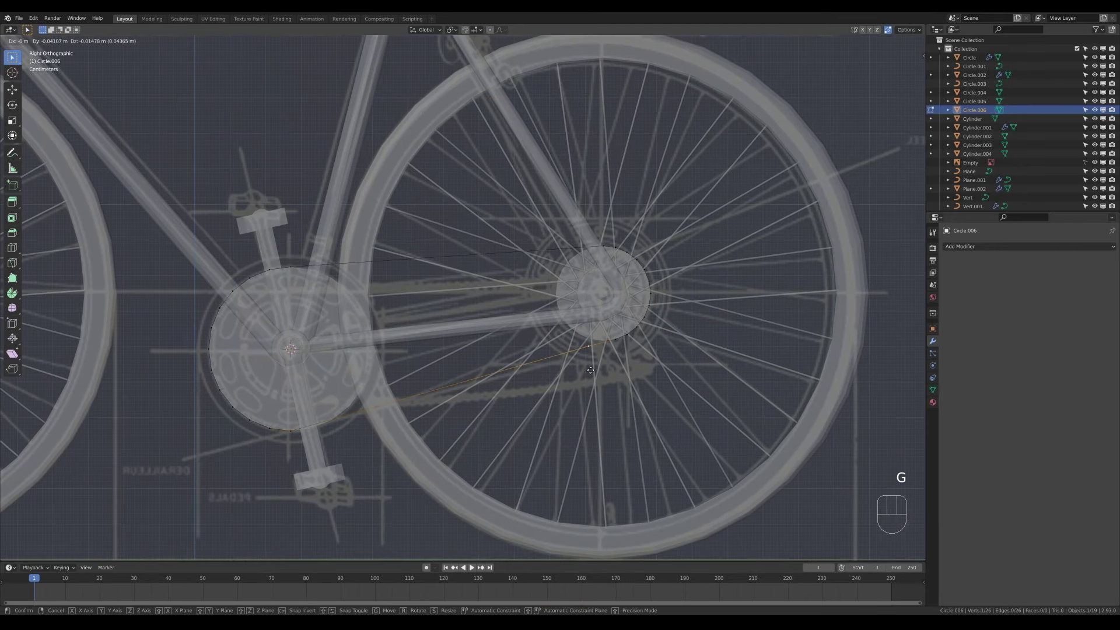
click(591, 370)
shift+click(292, 430)
right_click(380, 409)
click(374, 406)
click(440, 392)
key(g)
click(316, 438)
- Dissolve the surplus vertex below the rear sprocket and select the whole chain path
click(592, 352)
right_click(627, 366)
key(ctrl+x)
key(a)
middle_drag(627, 366, 483, 438)
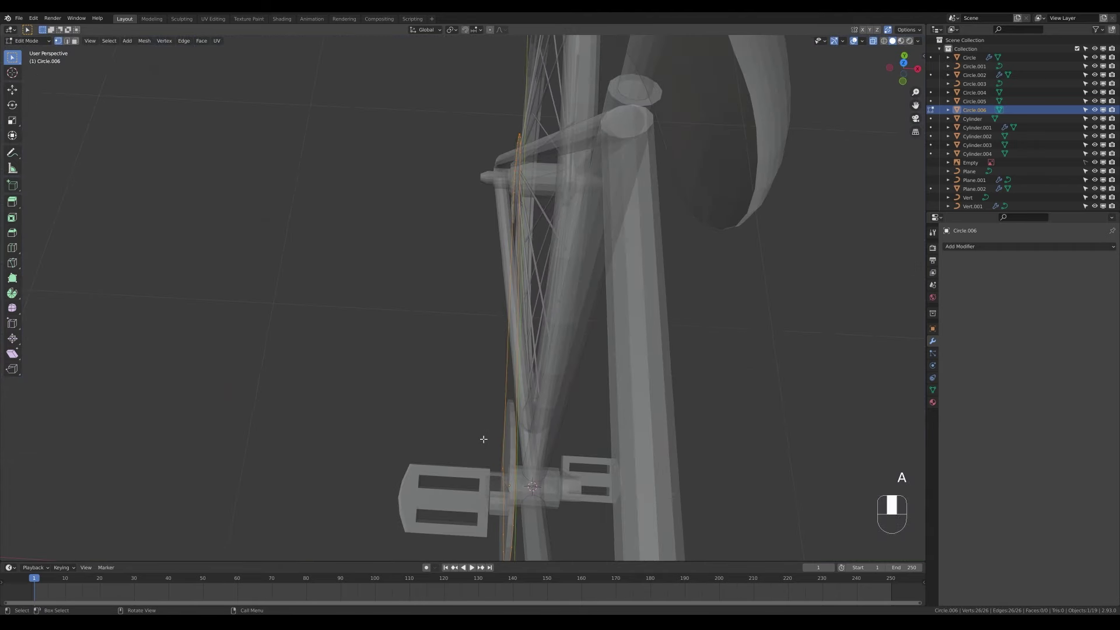
- Flatten the chain path along X with a scale of 0 and fill the loop with a face
key(KP_7)
key(s)
key(x)
key(0)
key(Return)
key(f)
- Move the chain face along X into line with the chainring and extrude it to the chain's width
key(x)
key(Escape)
key(g)
key(x)
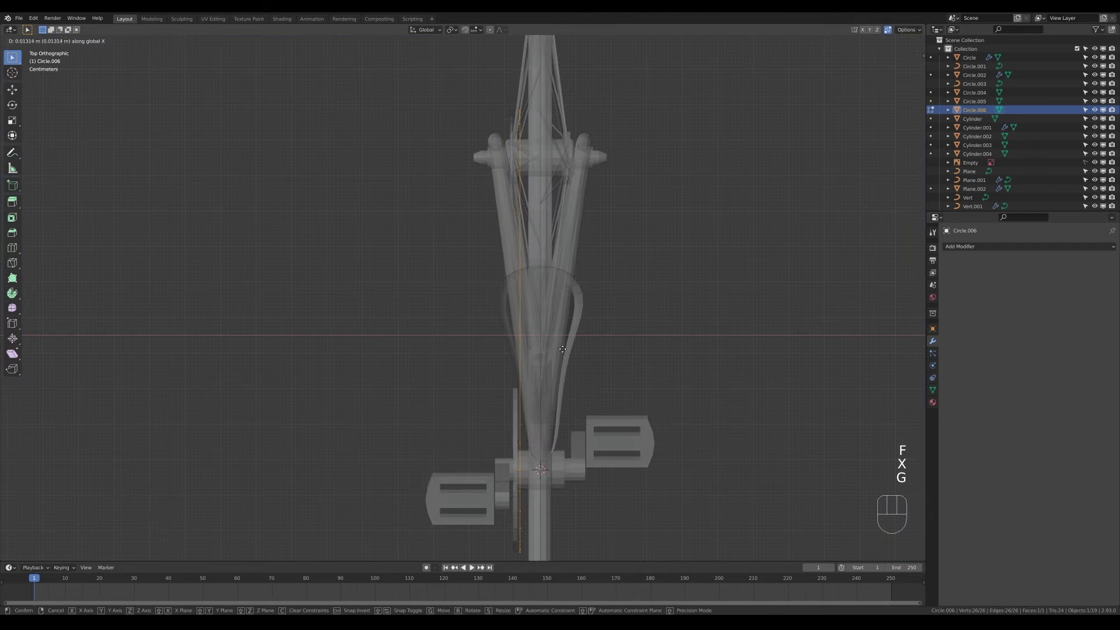
click(561, 396)
key(e)
click(555, 416)
- Delete the two large side faces of the chain solid so only the outer band remains
key(a)
middle_drag(556, 417, 632, 368)
key(3)
click(489, 316)
key(x)
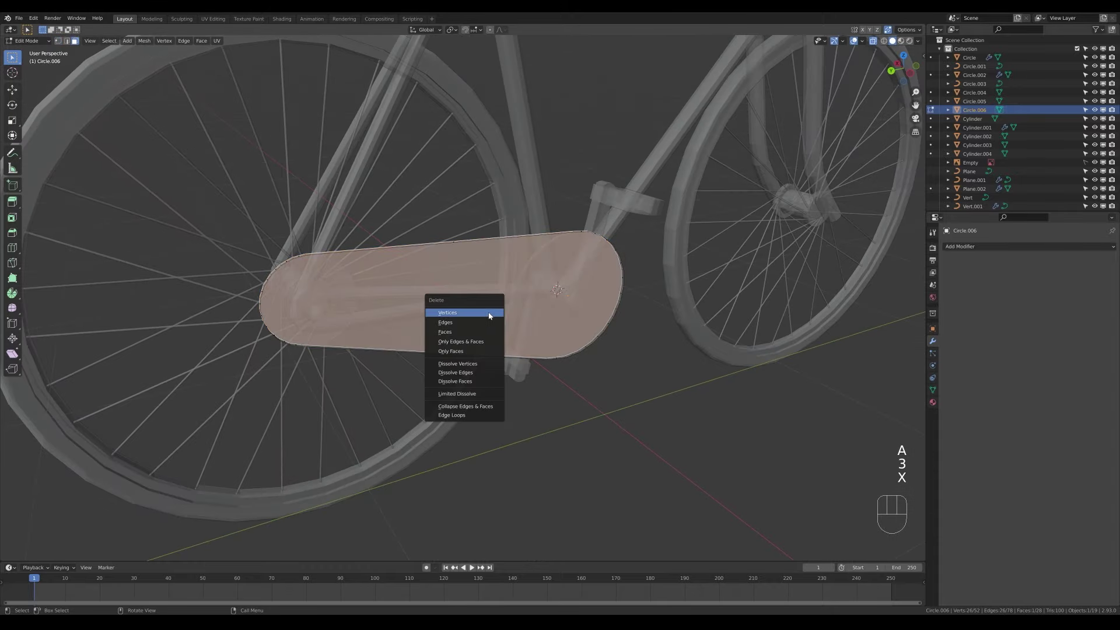
click(475, 332)
click(457, 300)
key(x)
click(467, 315)
- Thicken the whole chain band by extruding its faces along their normals and leave mesh editing
key(a)
key(alt+e)
middle_drag(503, 332, 577, 356)
click(596, 340)
click(593, 339)
key(Tab)
scroll(584, 335, down, 4)
click(580, 335)
- Return to opaque solid display and inset the chainring's disc face twice to form concentric rings
key(z)
click(513, 318)
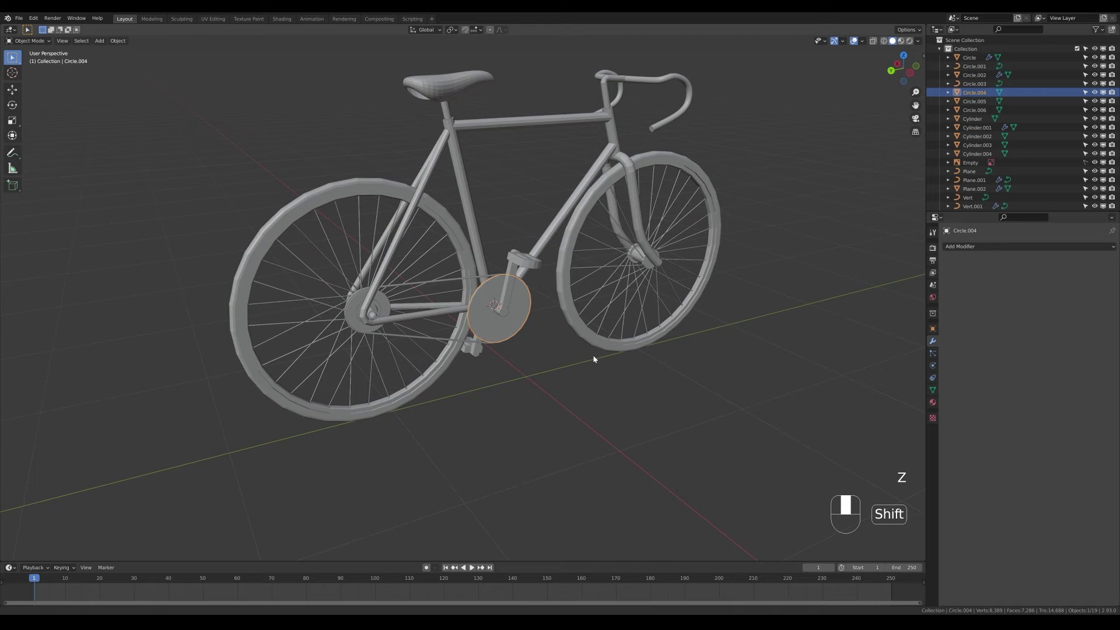
key(Tab)
scroll(519, 391, up, 4)
key(3)
key(1)
key(3)
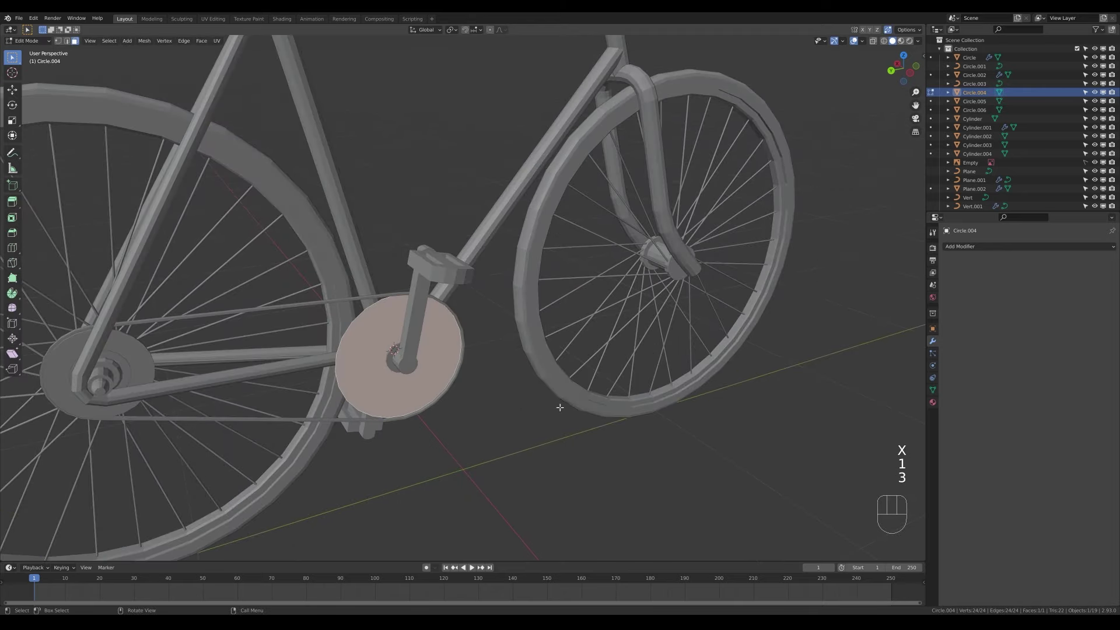
key(i)
click(432, 357)
key(ctrl+r)
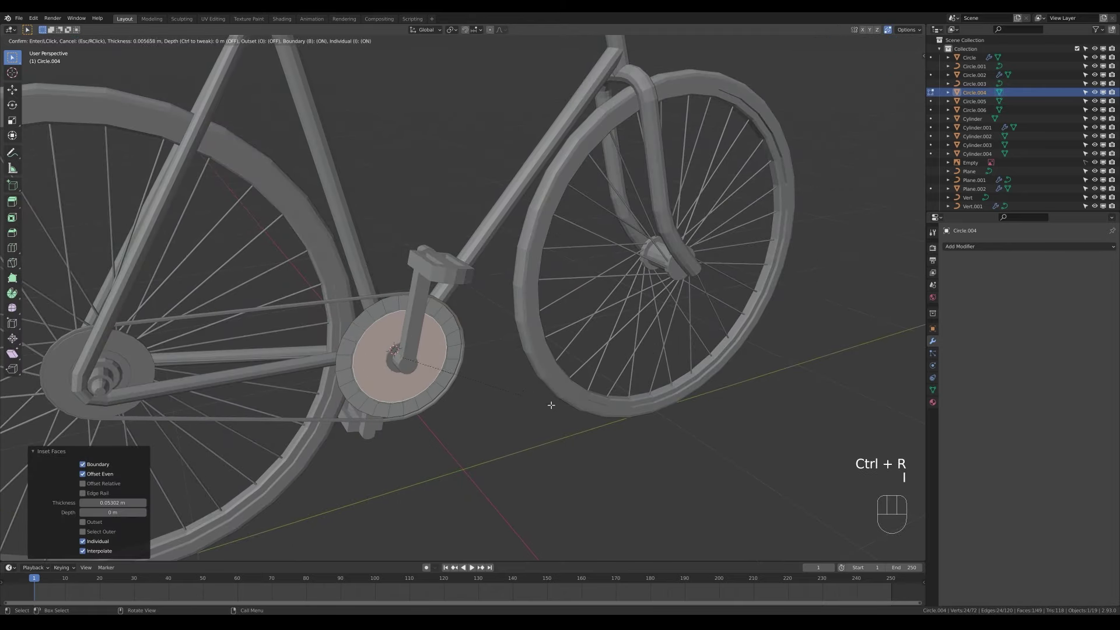
- Select the chainring's middle ring of faces, apply Checker Deselect and delete the remaining alternate faces to cut openings
alt+click(369, 344)
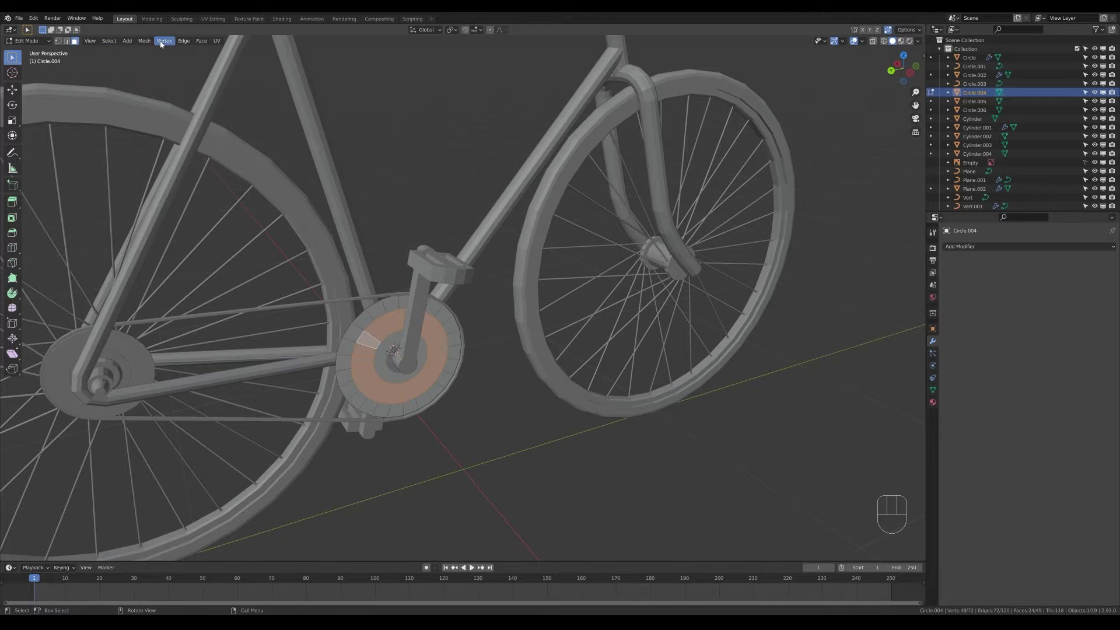
click(109, 41)
click(140, 113)
key(x)
click(428, 350)
- Extrude the entire chainring to give it thickness, leave mesh editing and save the file
middle_drag(431, 350, 504, 358)
key(a)
key(e)
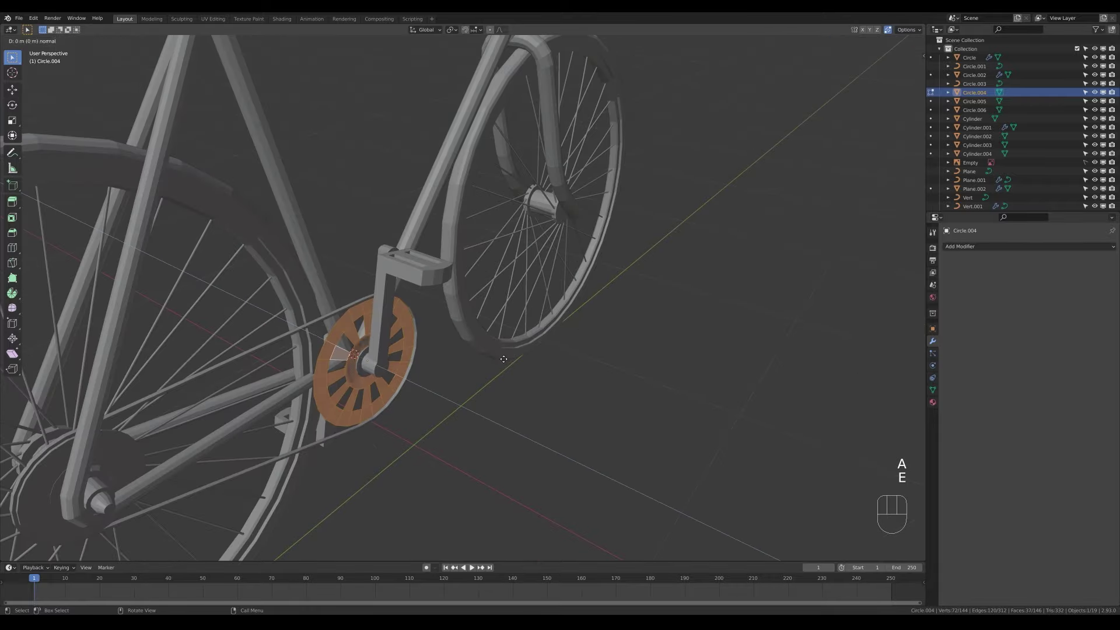
click(507, 358)
key(Tab)
scroll(507, 358, down, 3)
click(507, 358)
key(ctrl+s)
- Reduce the handlebar curve's bevel depth to make the tube thinner
middle_drag(342, 315, 382, 182)
click(383, 185)
click(932, 377)
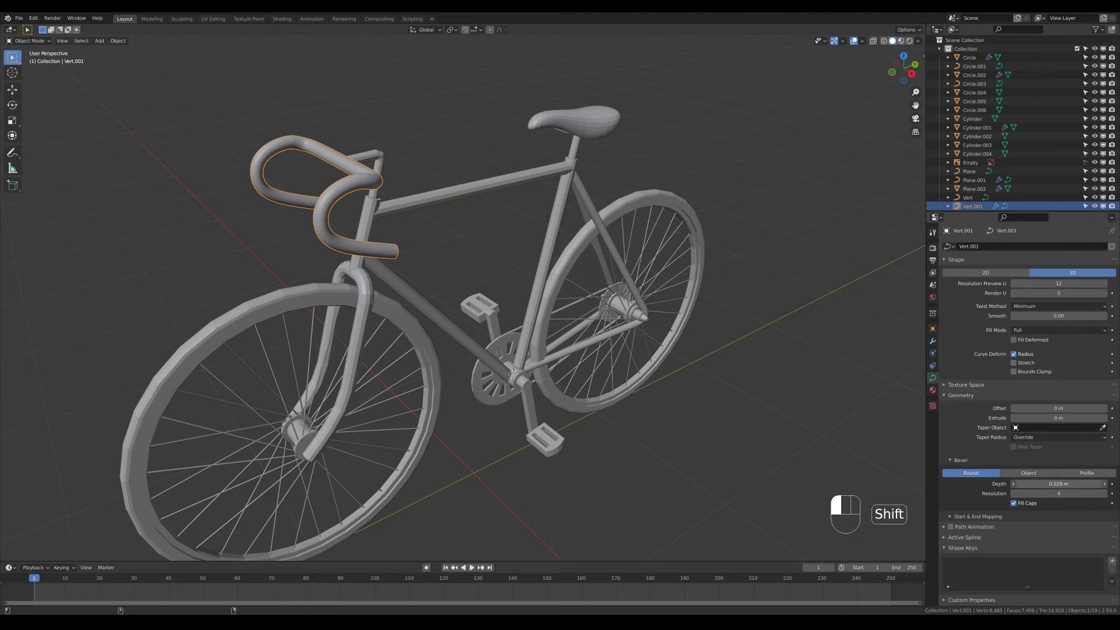
shift+drag(1059, 484, 1044, 483)
- Add a level 2 subdivision to the handlebar stem and shade it smooth
click(380, 164)
key(ctrl+1)
key(ctrl+2)
right_click(365, 142)
click(364, 142)
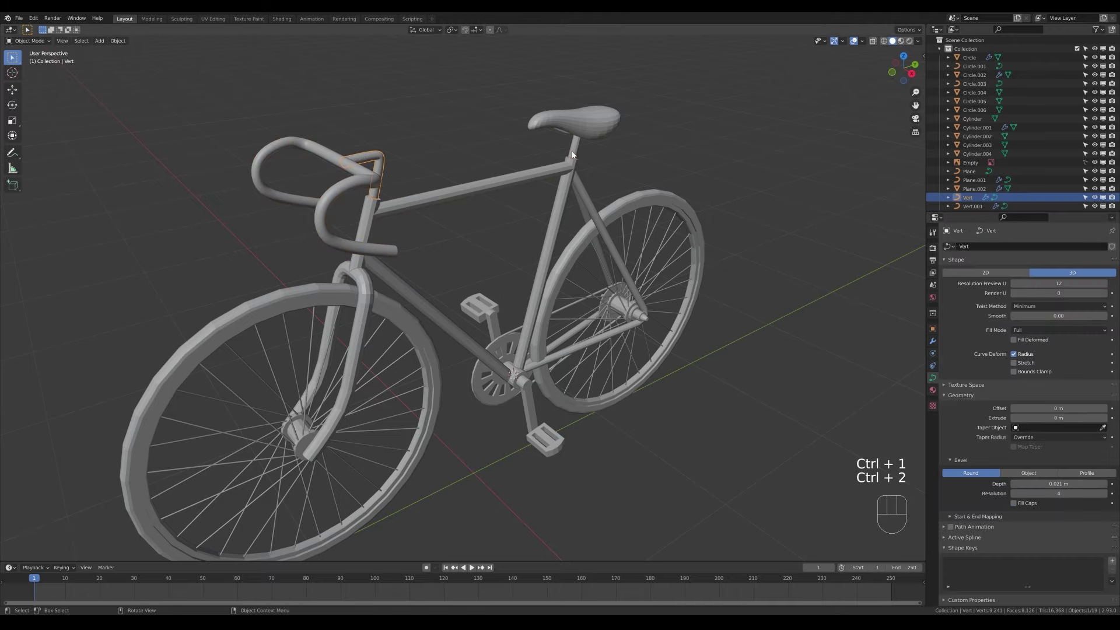
- Shade the seat post below the saddle smooth
click(575, 145)
right_click(574, 144)
click(574, 143)
shift+click(365, 299)
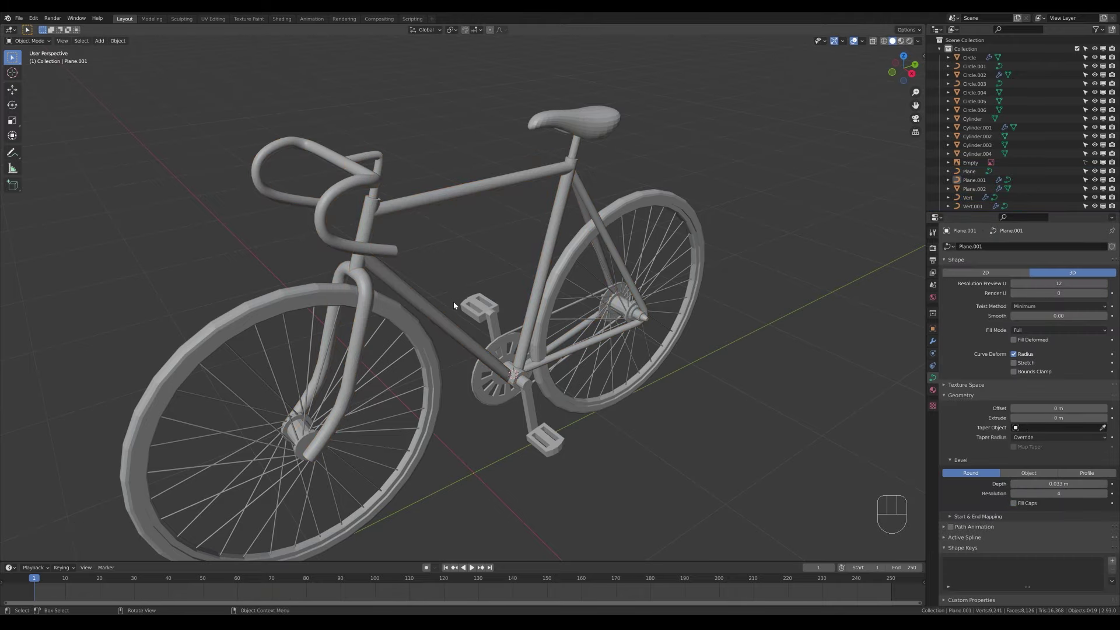
- Reduce the bevel resolution of the wheel spokes' curve
middle_drag(454, 304, 437, 323)
click(297, 354)
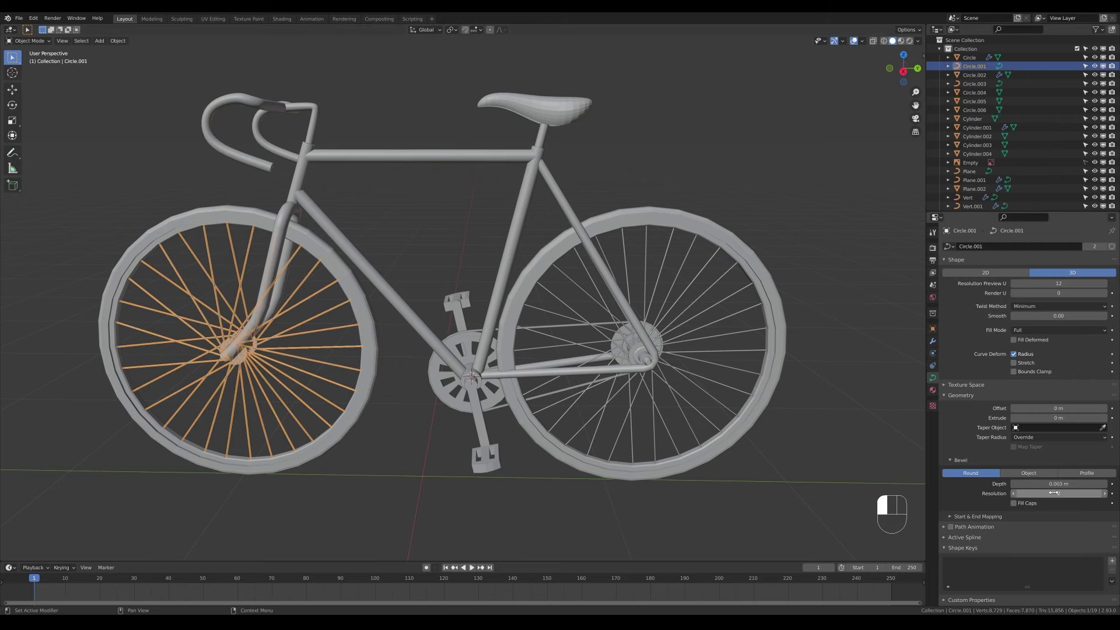
click(685, 370)
click(684, 370)
click(292, 353)
click(650, 370)
middle_drag(649, 370, 696, 366)
- Shade the rear hub smooth with Auto Smooth enabled and extrude the wheel hub mesh slightly
click(633, 330)
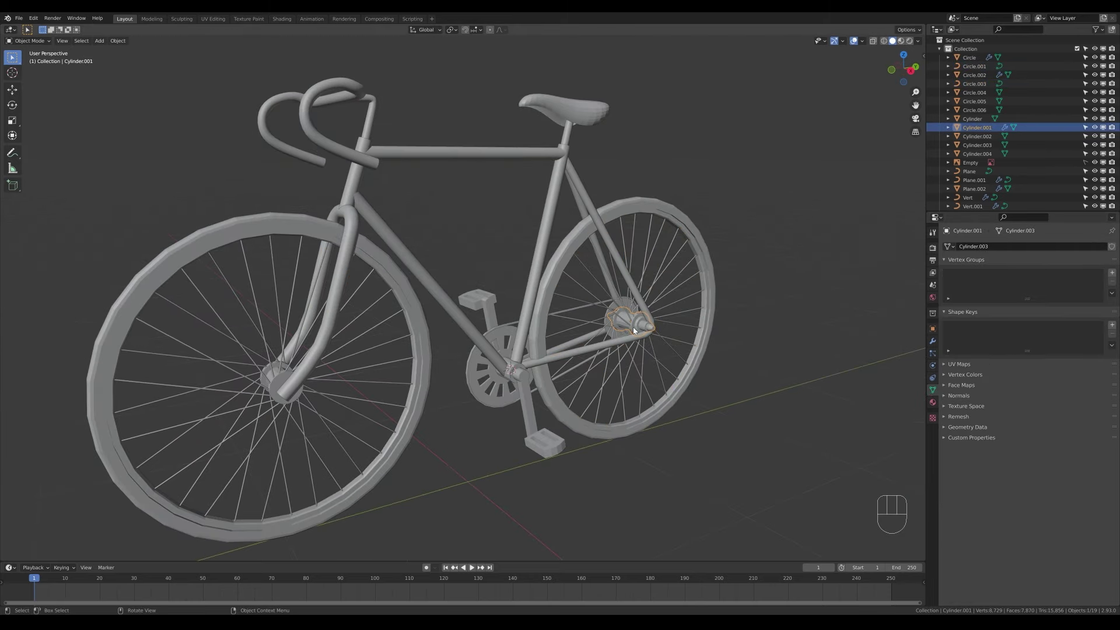
right_click(627, 370)
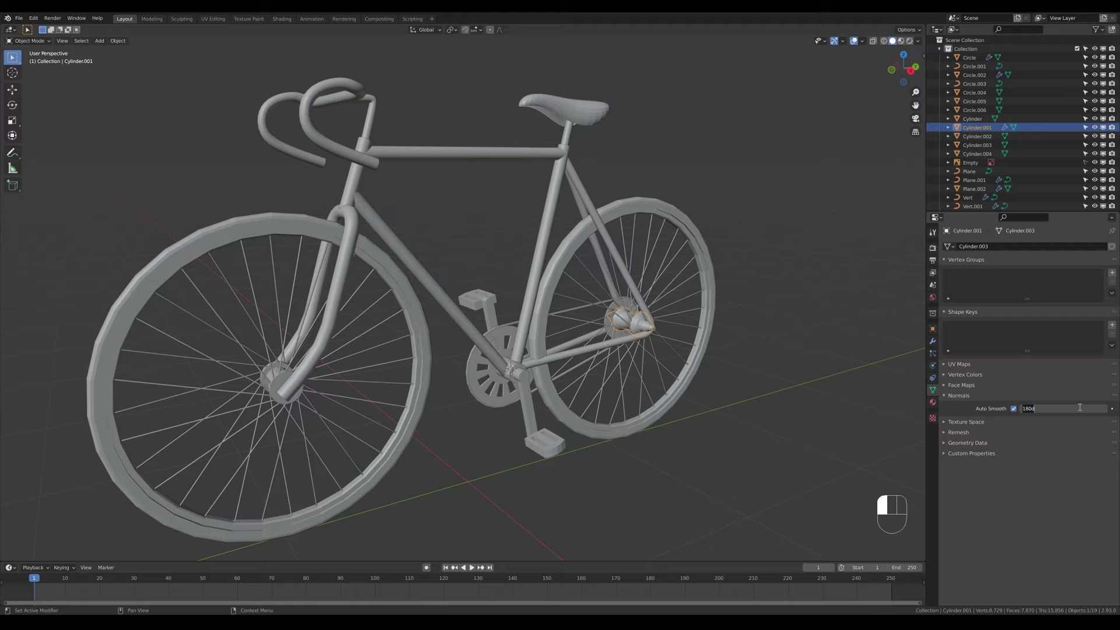
key(Tab)
middle_drag(331, 400, 430, 407)
key(e)
click(432, 407)
key(Tab)
- Enable Fill Caps on the front fork curve to close its open tube ends
click(410, 378)
click(1014, 503)
click(676, 425)
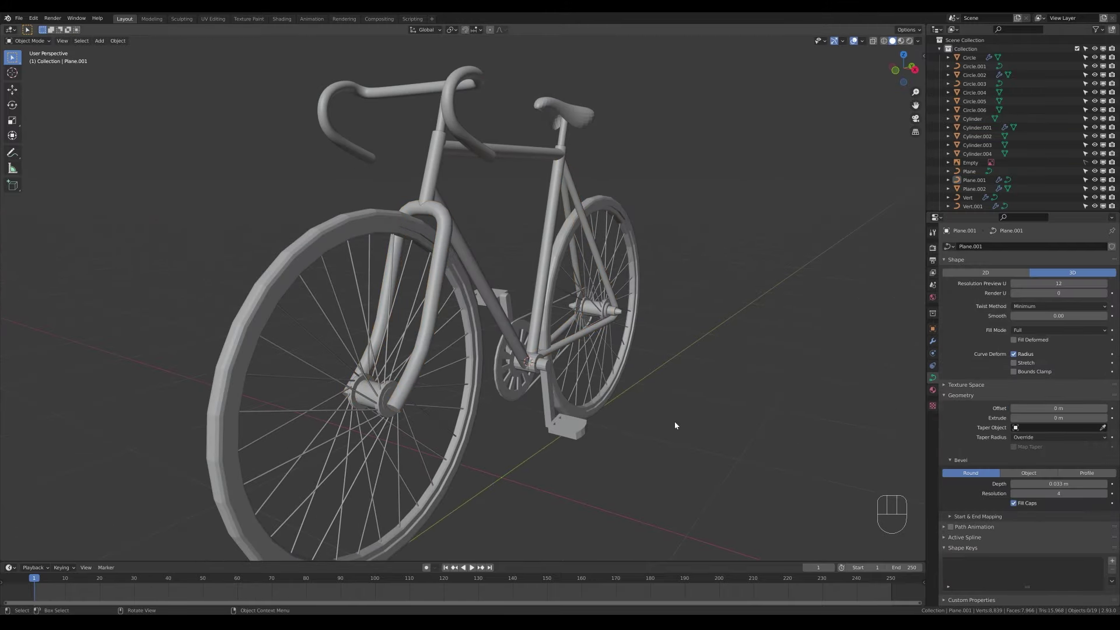
- Add two edge loops around the front tyre near the rim and slide them into place
click(369, 228)
key(Tab)
scroll(370, 227, up, 6)
key(2)
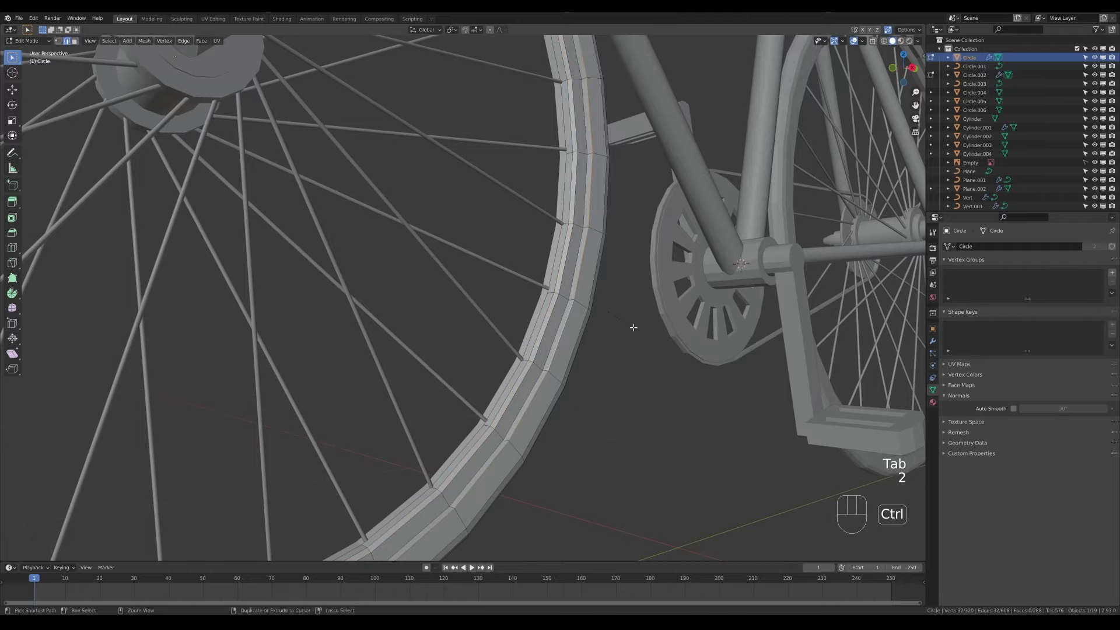
key(ctrl+r)
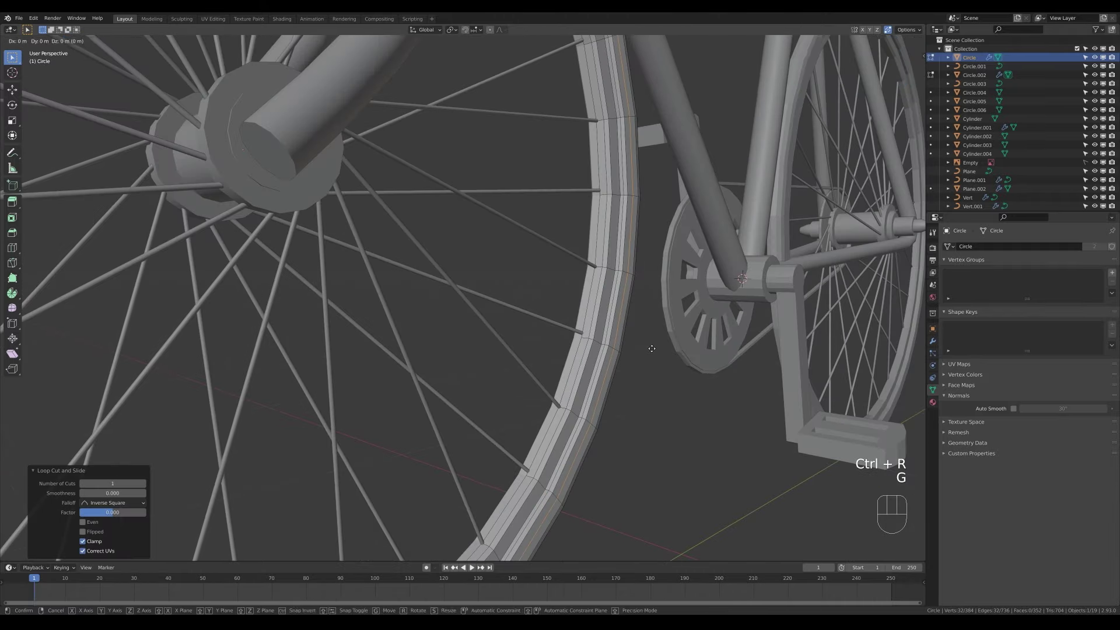
key(g)
click(634, 343)
- Shade the front tyre smooth with Auto Smooth at 30° and save the file
key(Tab)
key(Tab)
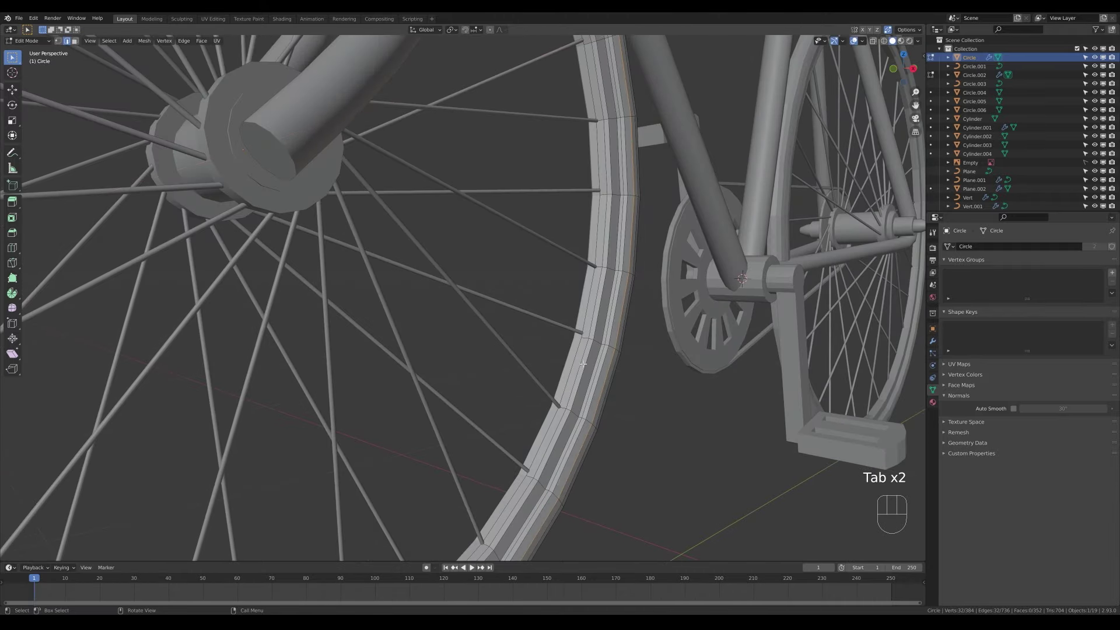
scroll(501, 328, down, 6)
key(Tab)
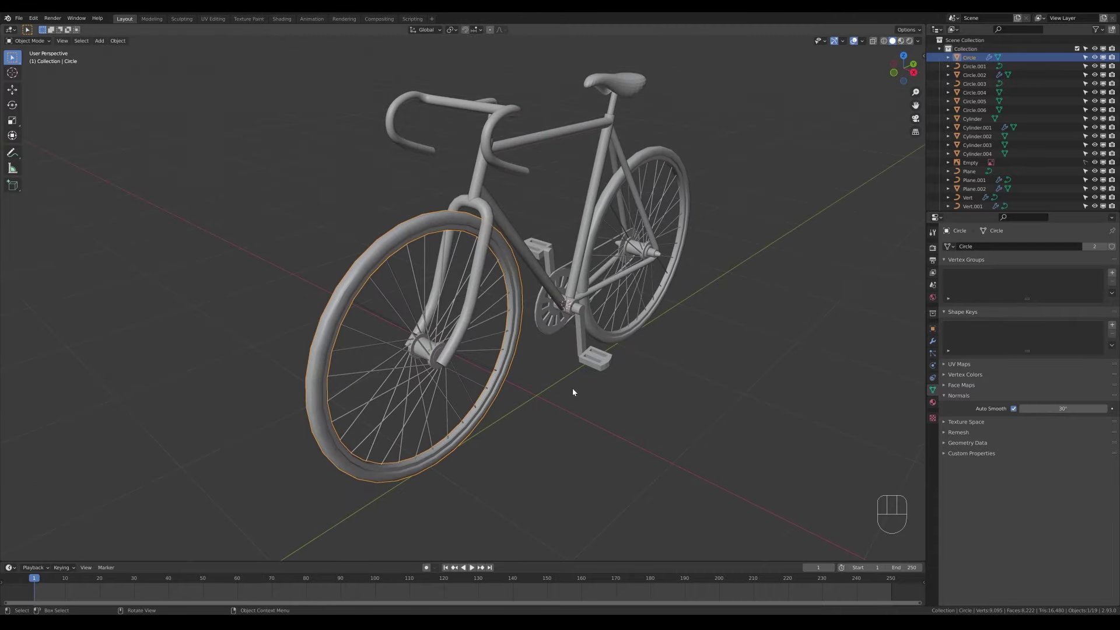
scroll(575, 388, up, 5)
middle_drag(575, 388, 653, 372)
scroll(652, 372, down, 6)
click(579, 429)
key(ctrl+s)
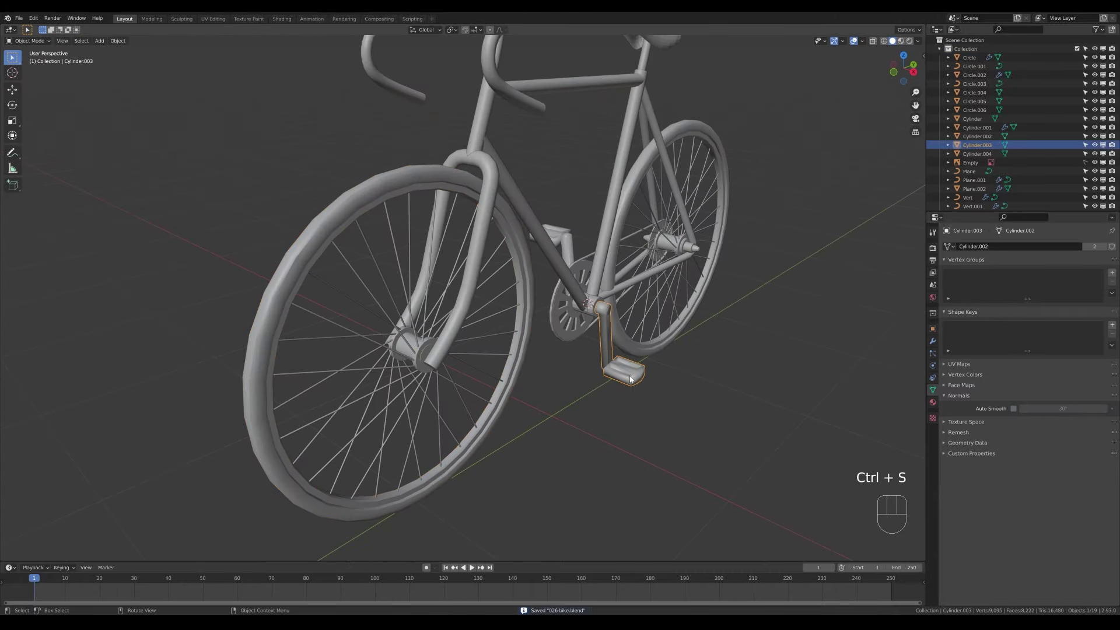
- Enable Auto Smooth on the crank with its pedal, the chain and the chainring
click(1013, 408)
click(558, 314)
click(1013, 409)
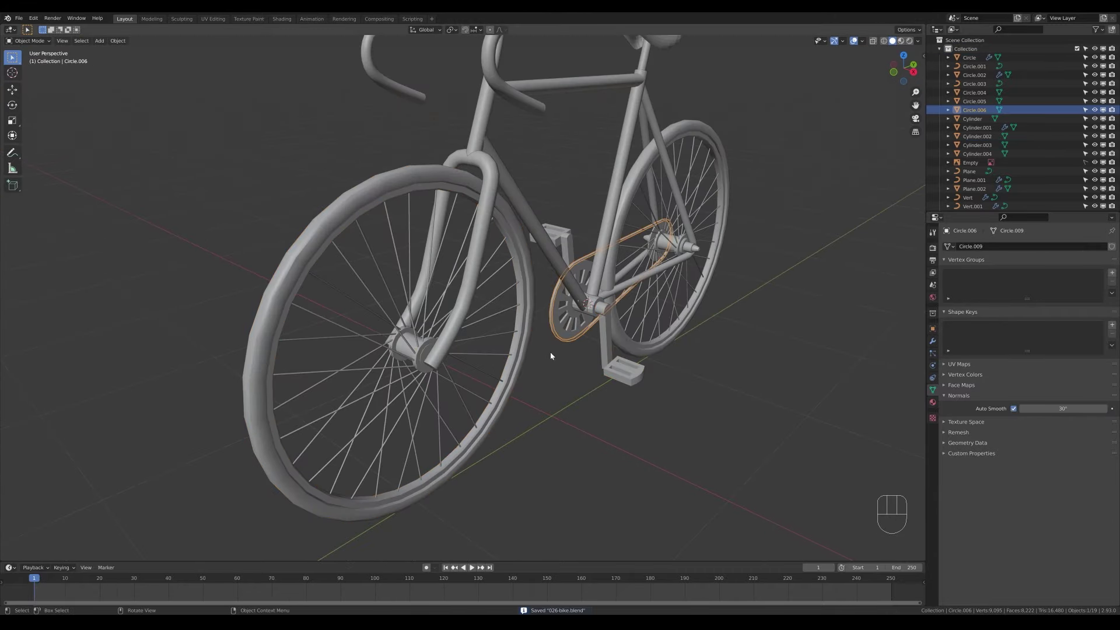
click(559, 318)
click(1013, 409)
- Shade the rear sprocket smooth with Auto Smooth at 30° and save the file
click(652, 242)
right_click(652, 240)
click(652, 239)
click(1013, 408)
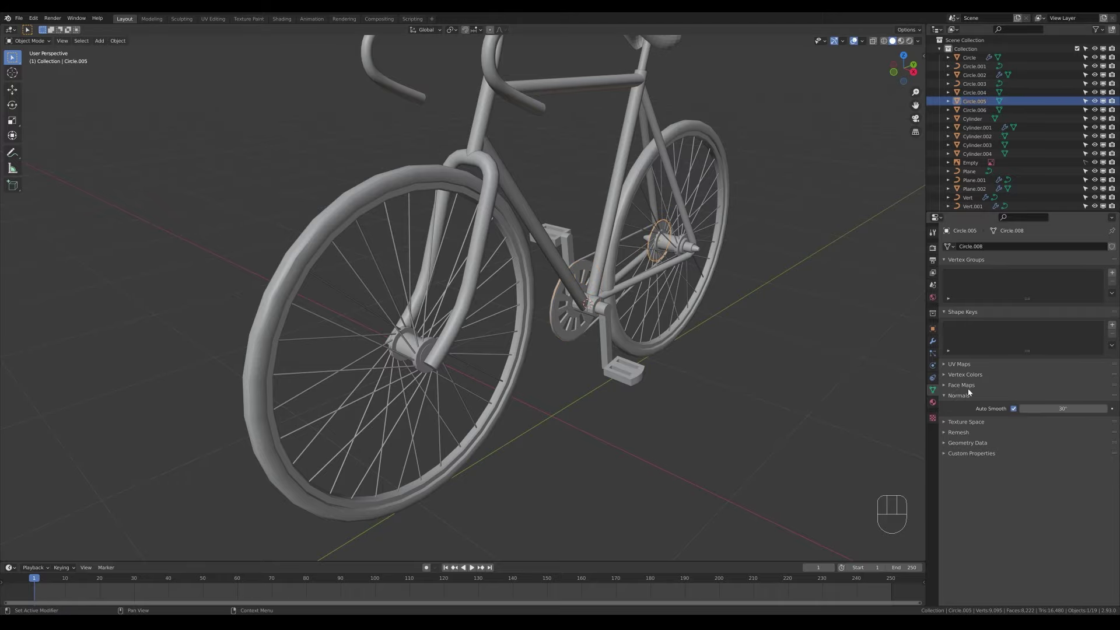
click(851, 508)
key(ctrl+s)
- Select the saddle and shade it smooth
scroll(503, 190, down, 3)
mouse_move(532, 194)
middle_down()
mouse_move(503, 190)
mouse_move(417, 296)
middle_up()
click(500, 249)
scroll(499, 250, up, 6)
right_click(618, 101)
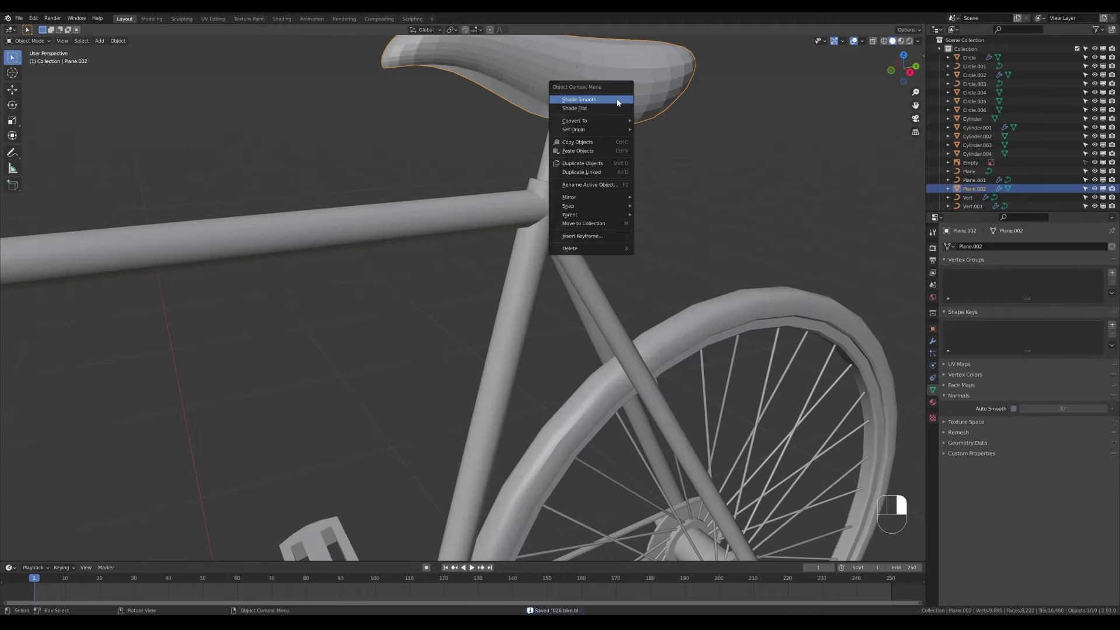
click(618, 100)
- Add a Solidify modifier to the saddle and adjust its thickness
mouse_move(617, 100)
shift+middle_down()
mouse_move(649, 286)
mouse_move(662, 257)
shift+middle_up()
click(933, 341)
click(963, 247)
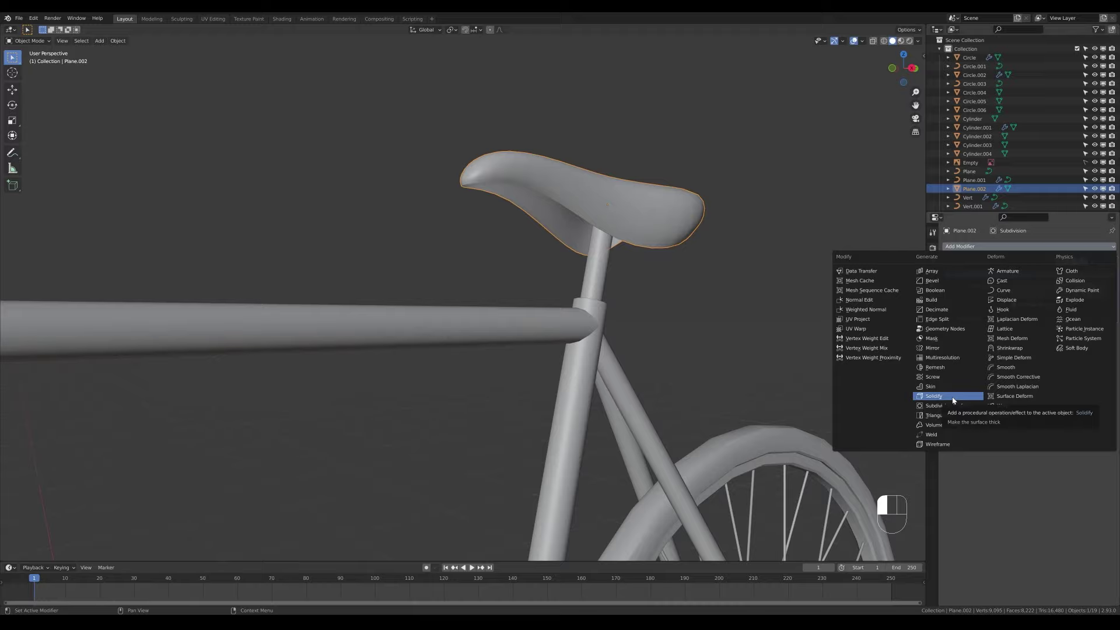
click(954, 398)
shift+drag(1065, 357, 1009, 356)
- Recalculate the normals of the whole saddle mesh to face outward
middle_drag(750, 260, 618, 213)
key(Tab)
key(a)
key(shift+n)
key(Tab)
- Fine-tune the saddle's Solidify thickness to about 0.017 m and save the file
scroll(498, 263, down, 3)
scroll(617, 233, up, 3)
shift+drag(1058, 354, 1060, 354)
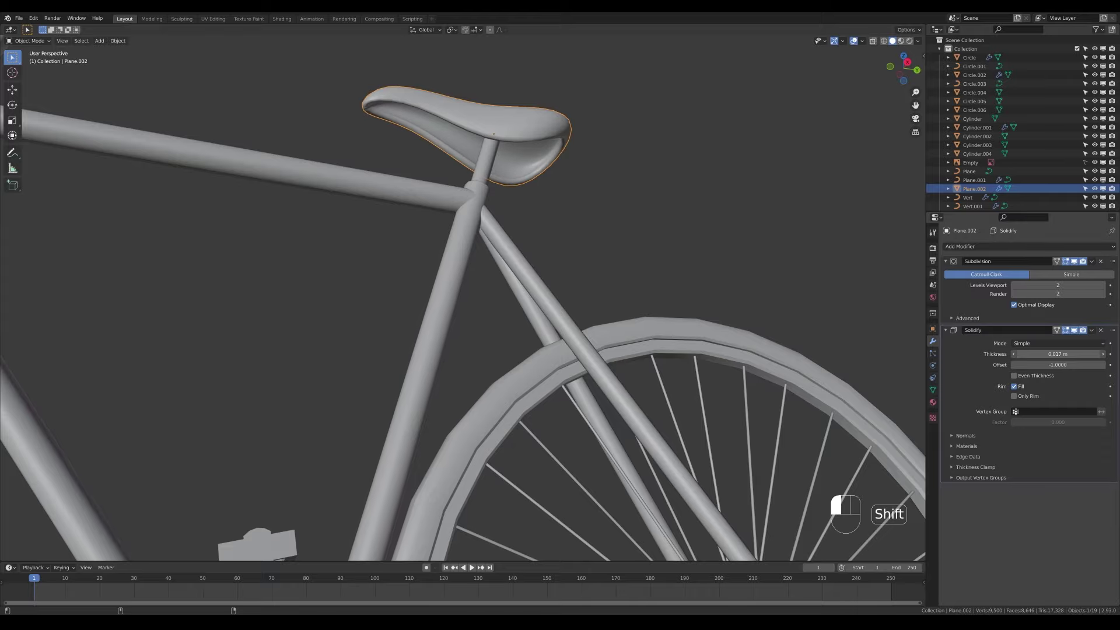
click(508, 312)
scroll(507, 313, down, 5)
middle_drag(508, 313, 520, 371)
key(ctrl+s)
- Select all bicycle parts with the frame as the active object and parent them to it
shift+middle_drag(520, 371, 618, 263)
shift+drag(799, 87, 224, 492)
shift+click(575, 216)
key(ctrl+p)
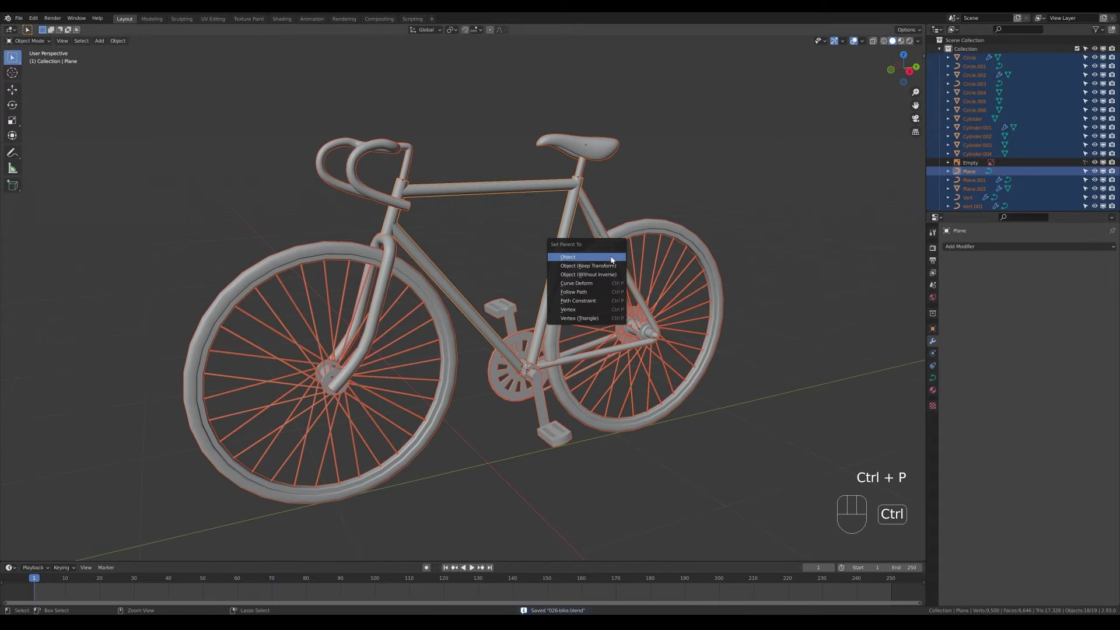
click(611, 260)
middle_drag(710, 171, 766, 355)
click(766, 355)
- Snap the 3D cursor to a handlebar point at the front of the near-side bend
middle_drag(666, 404, 441, 216)
key(KP_3)
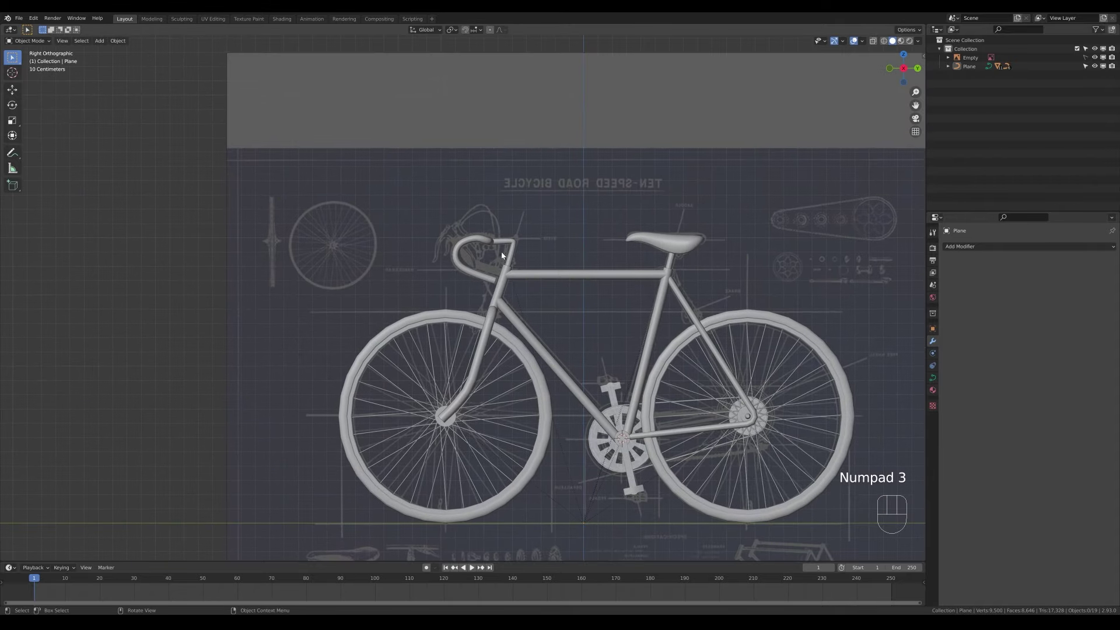
middle_drag(595, 314, 626, 281)
click(434, 166)
key(Tab)
key(shift+s)
key(Tab)
key(KP_Decimal)
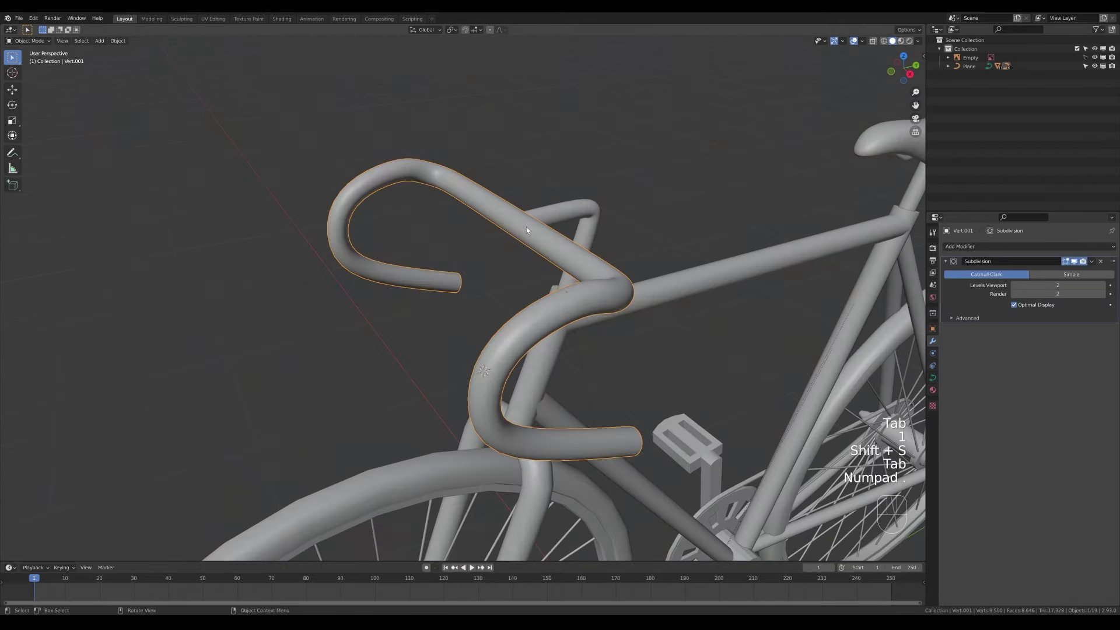
- Add a plane at the handlebar's front bend in the right side view and scale it to 0.044
key(KP_3)
key(shift+a)
click(474, 262)
key(Tab)
key(s)
click(465, 287)
- Rotate the small plane at the handlebar bend by about -44.5° in the side view
key(w)
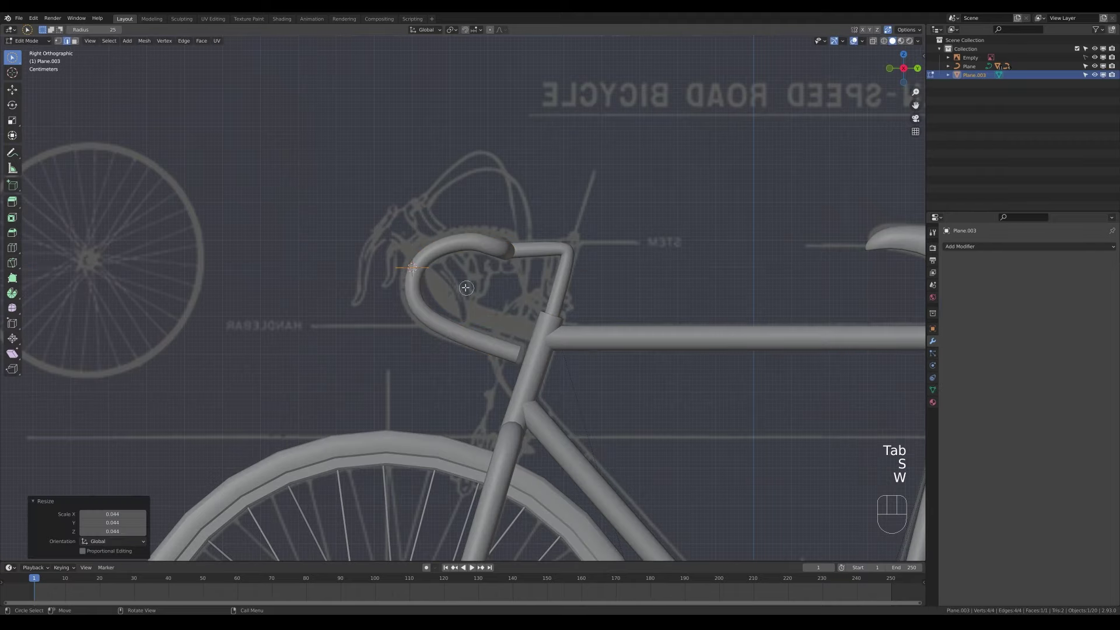
click(466, 250)
middle_drag(468, 251, 583, 292)
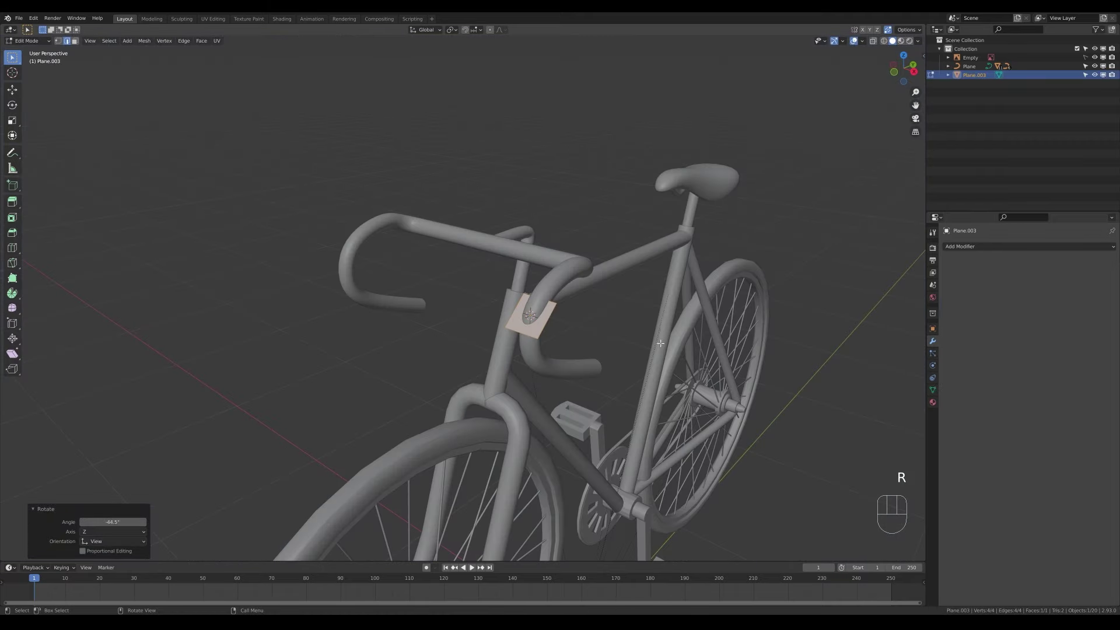
- Scale the tilted plane and move it about 0.033 m along Y and 0.032 m along Z at the handlebar's front bend
key(s)
click(602, 309)
key(KP_3)
key(Tab)
click(474, 274)
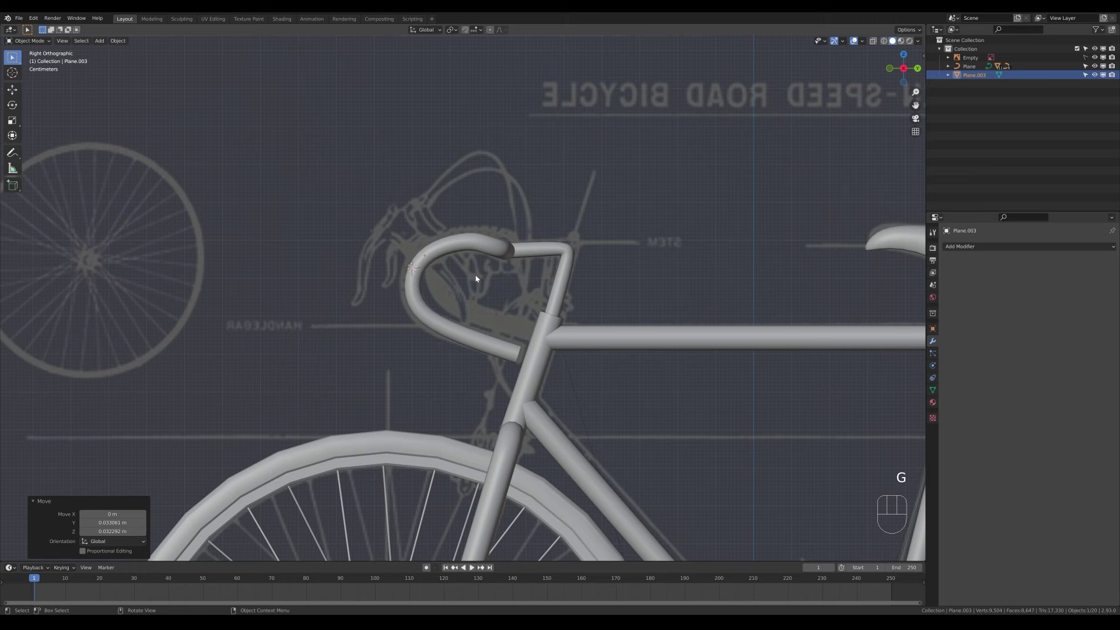
- Scale the tilted plane to 0.831 and extrude it outward in successive segments, the last about 0.039 m, as the brake hood
key(Tab)
key(s)
click(493, 272)
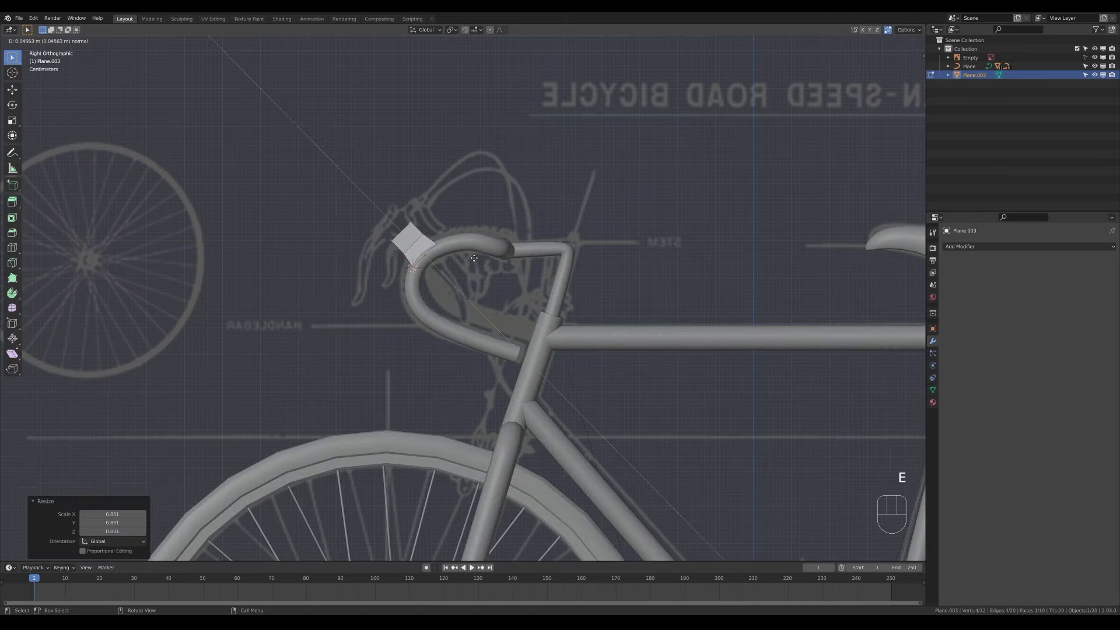
middle_drag(423, 206, 525, 196)
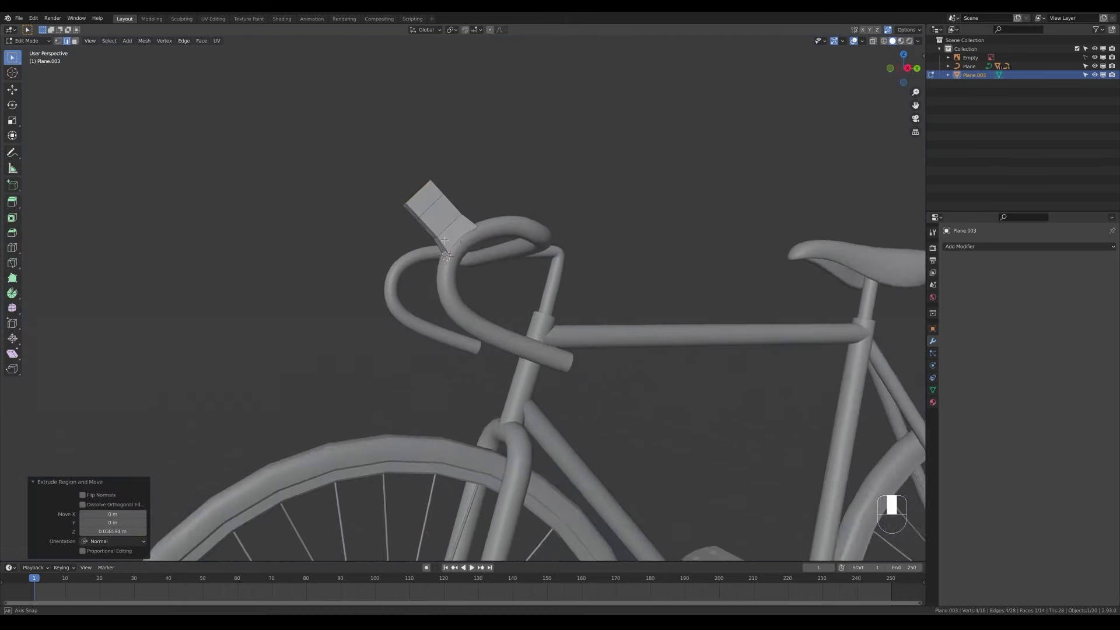
- Delete the brake hood's outer front face and extrude the open edges forward to start the brake lever
key(KP_3)
key(x)
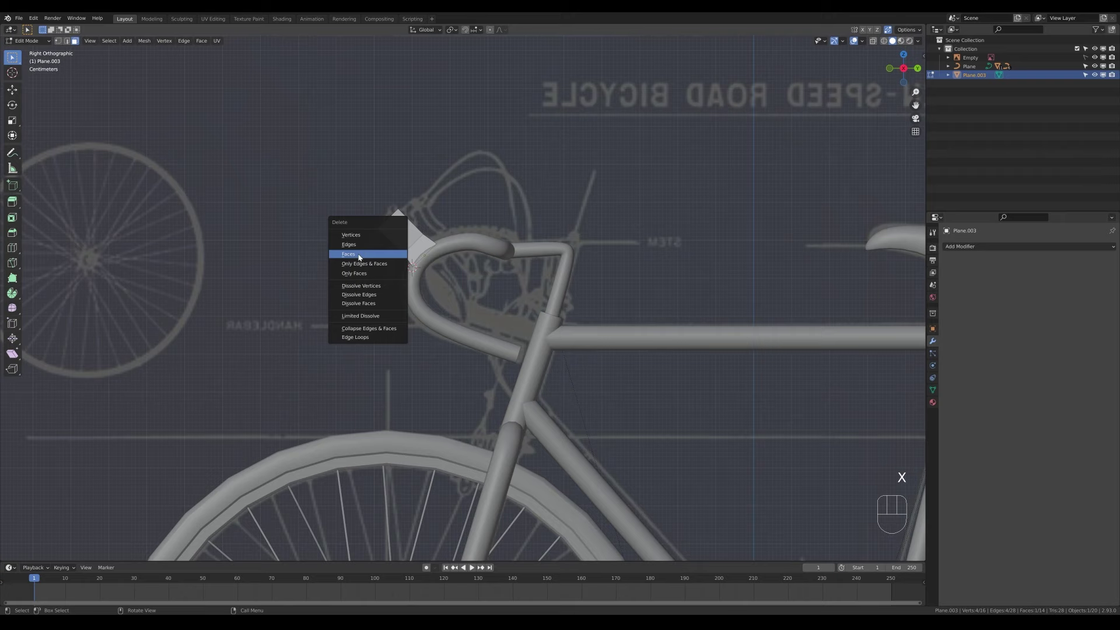
click(359, 257)
key(2)
key(KP_3)
key(e)
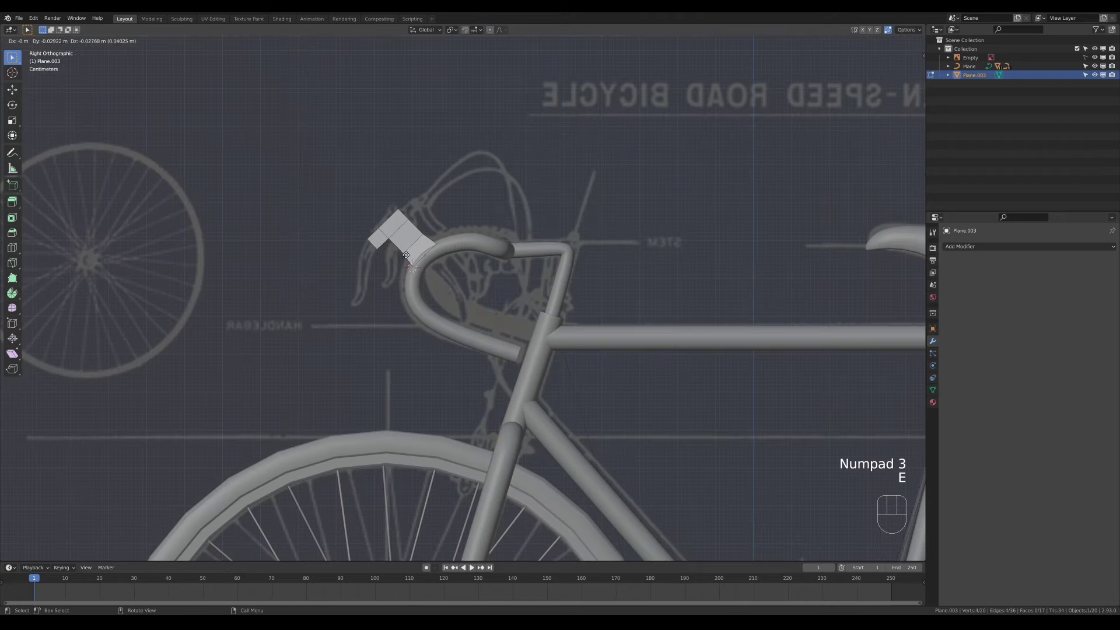
click(406, 254)
- Extend the brake lever downward in further extruded segments, scaling them to follow the curved lever in the blueprint
ctrl+right_click(365, 260)
key(s)
click(390, 272)
ctrl+right_click(364, 278)
key(s)
click(392, 291)
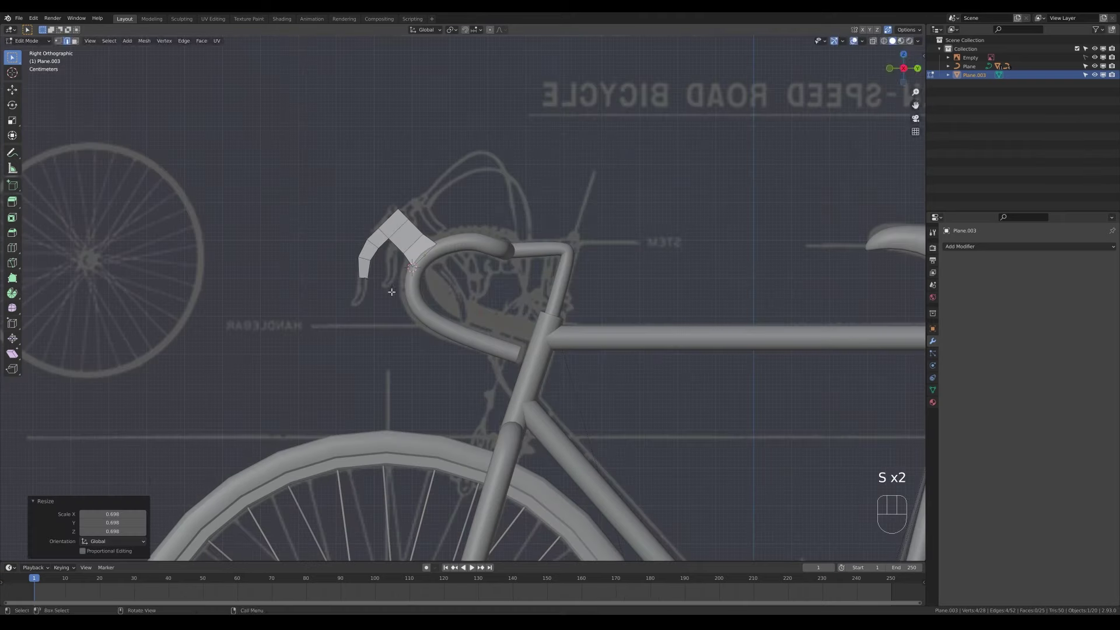
ctrl+right_click(353, 305)
- Select the outer edge at the top of the brake hood and move it in the side view to reshape the corner
middle_drag(417, 208, 336, 236)
key(3)
click(322, 232)
key(2)
click(323, 232)
key(KP_3)
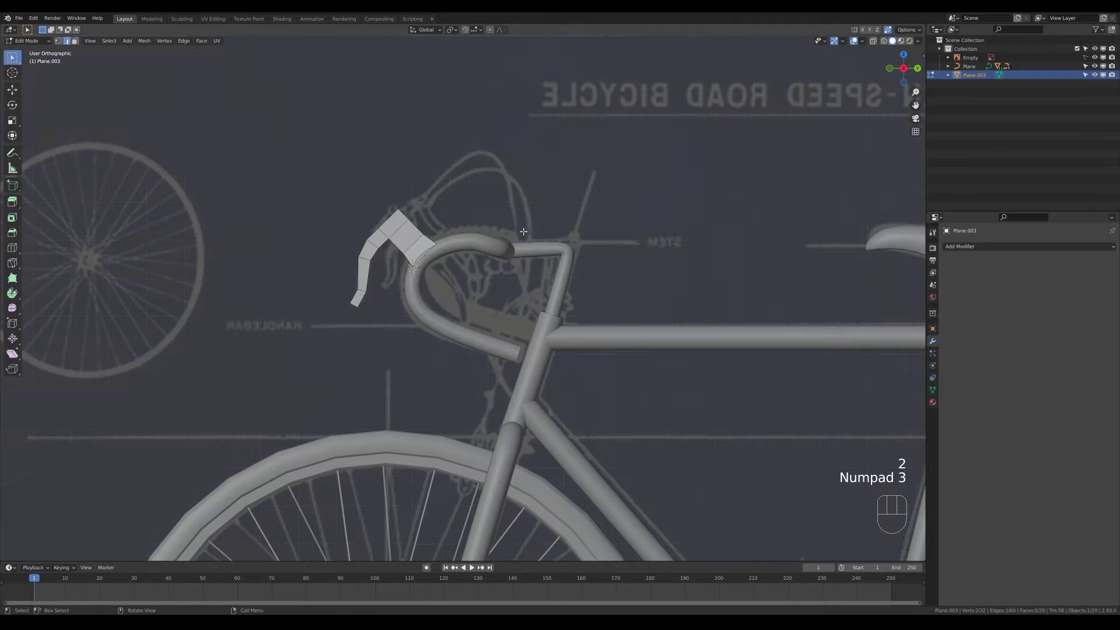
key(g)
click(554, 210)
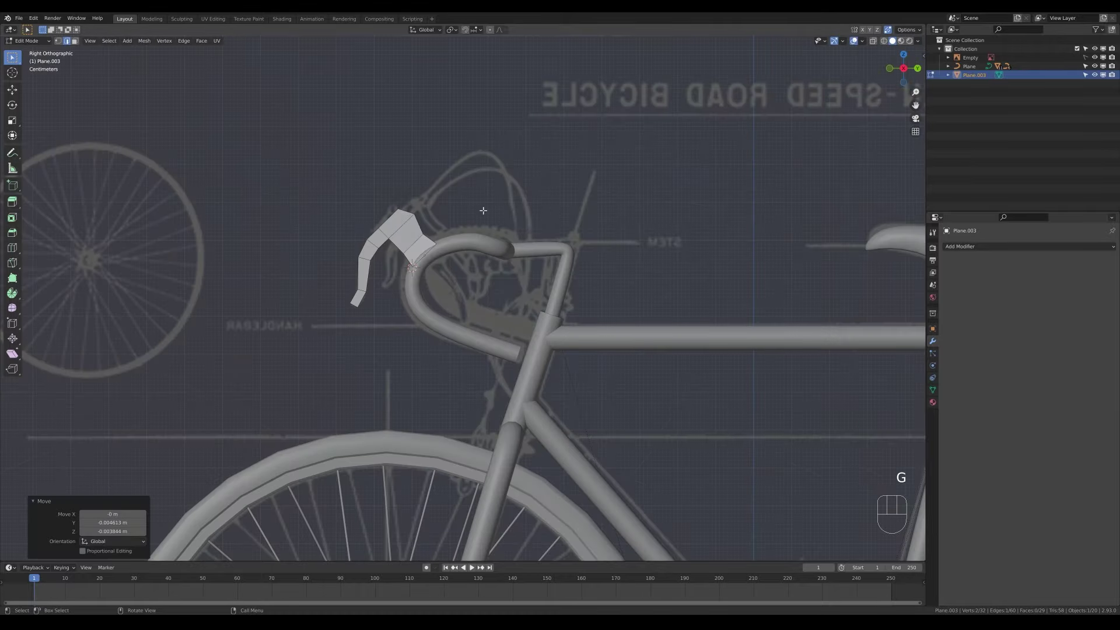
- Snap the 3D cursor to the brake hood's top face and add a 12-vertex circle there
middle_drag(483, 211, 457, 232)
key(3)
click(353, 227)
key(shift+s)
click(454, 277)
key(Tab)
key(shift+a)
click(495, 299)
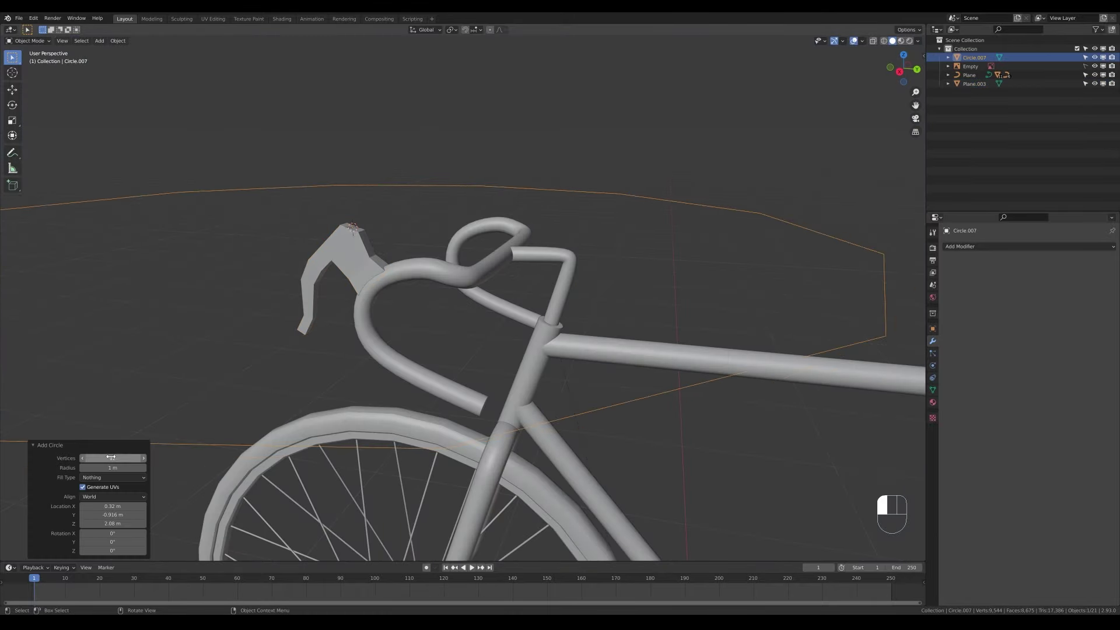
- Scale the circle down to fit the hood's top face, fill it and extrude it into a short cable stub
key(Tab)
key(1)
key(s)
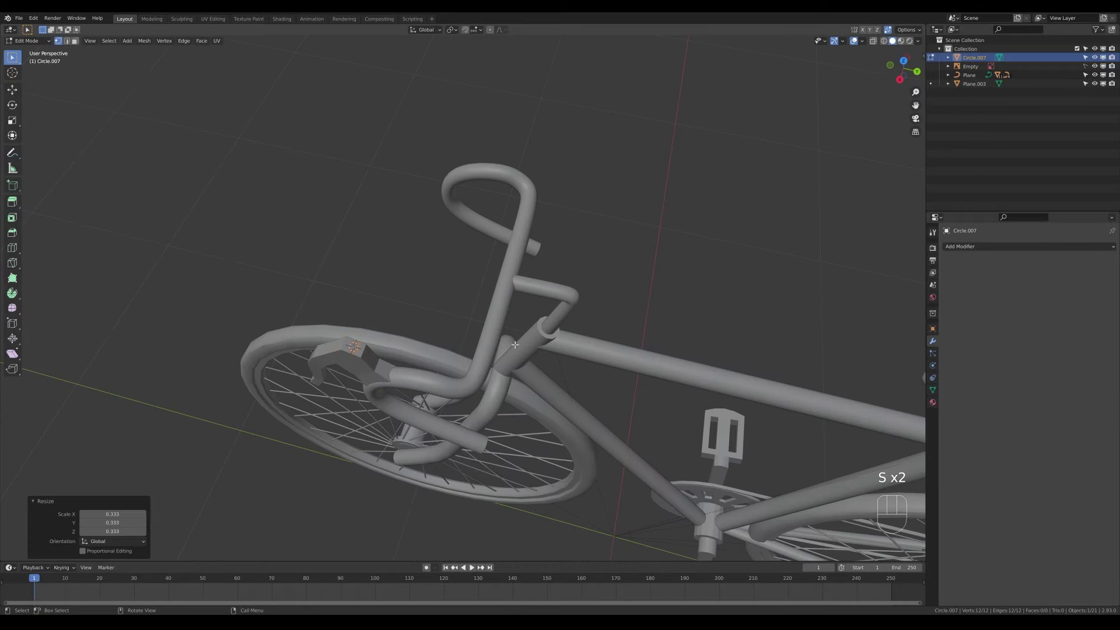
key(f)
key(e)
click(513, 327)
- Rotate the cable stub 44.4° in the side view and move it along its local Z axis into the hood
key(KP_3)
scroll(478, 178, up, 5)
key(Tab)
key(r)
click(424, 389)
key(g)
key(z)
key(z)
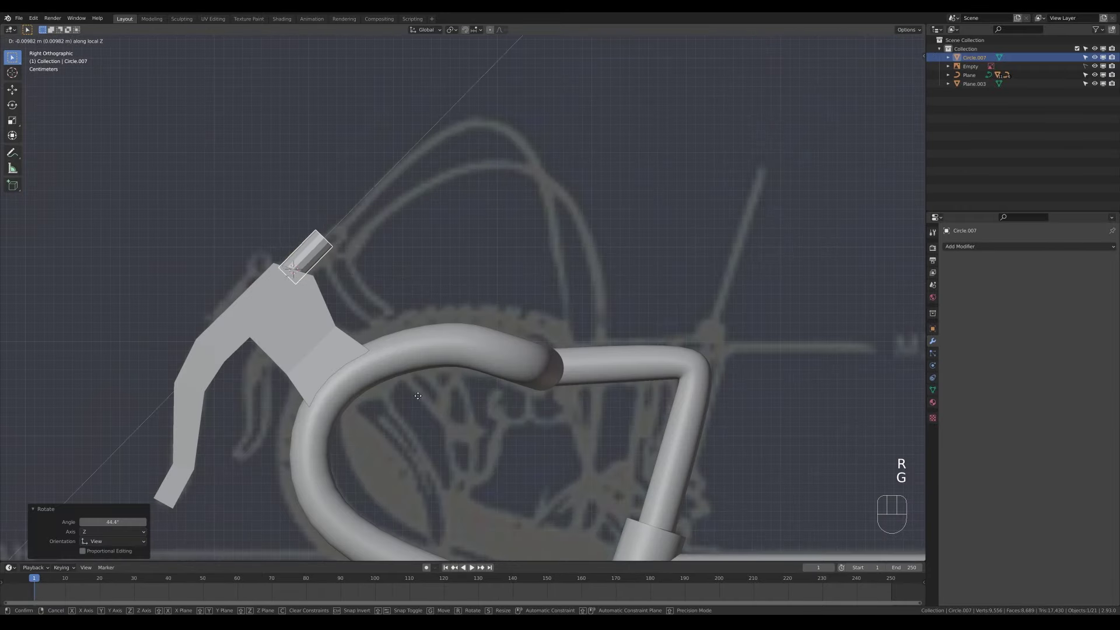
click(418, 395)
- Bevel the edge loop at the outer end of the cable stub with two segments
key(Tab)
key(2)
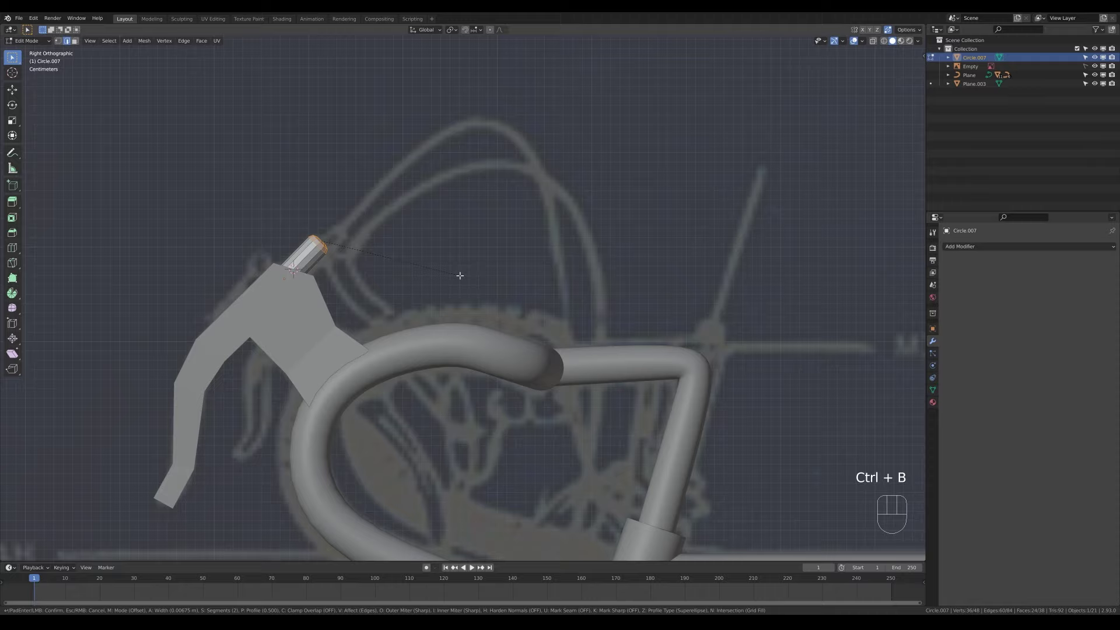
click(459, 276)
middle_drag(459, 276, 443, 285)
- Snap the 3D cursor to the cable stub's end face and add a single vertex there
key(3)
click(148, 306)
scroll(462, 291, down, 4)
key(shift+s)
click(519, 350)
key(Tab)
key(shift+a)
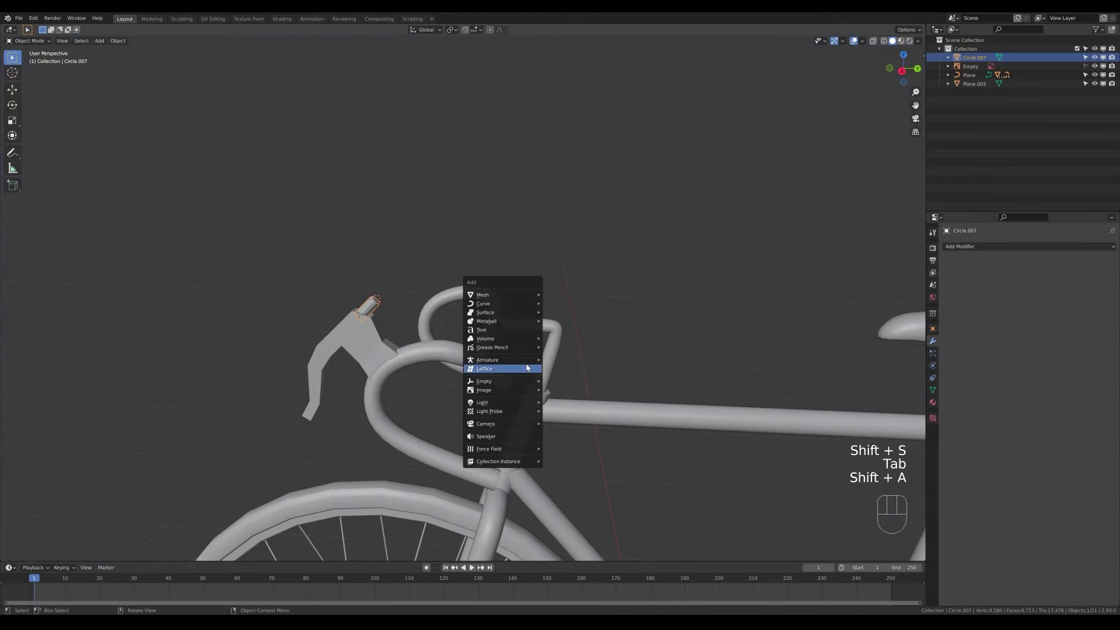
mouse_move(523, 298)
click(640, 427)
- Extrude the vertex into a chain that traces the blueprint's brake cable from the stub down to the front brake
key(KP_3)
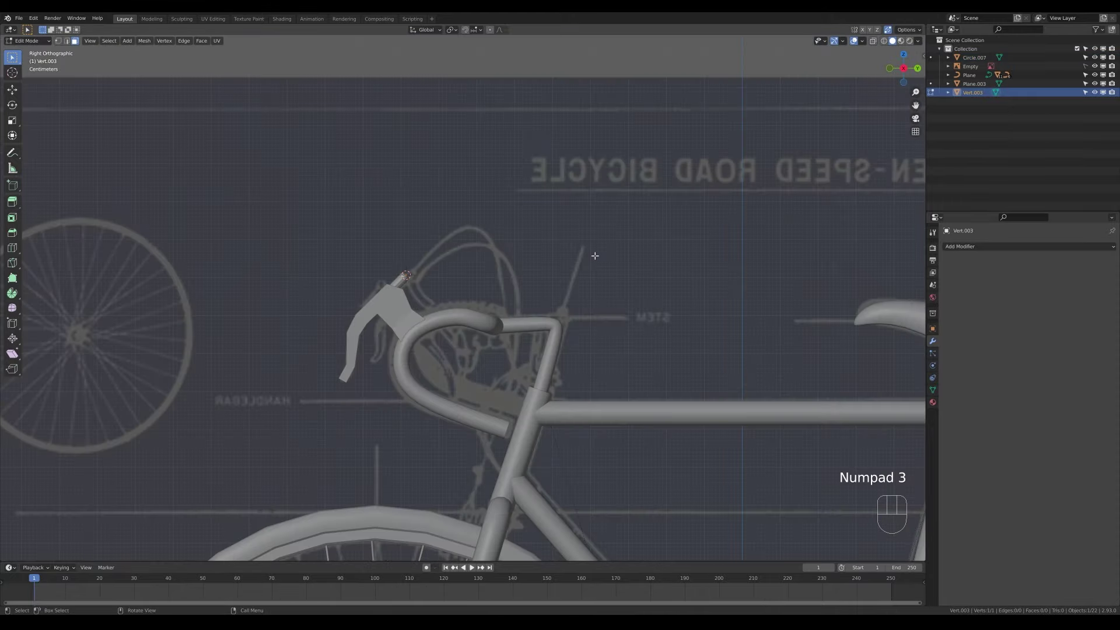
click(436, 255)
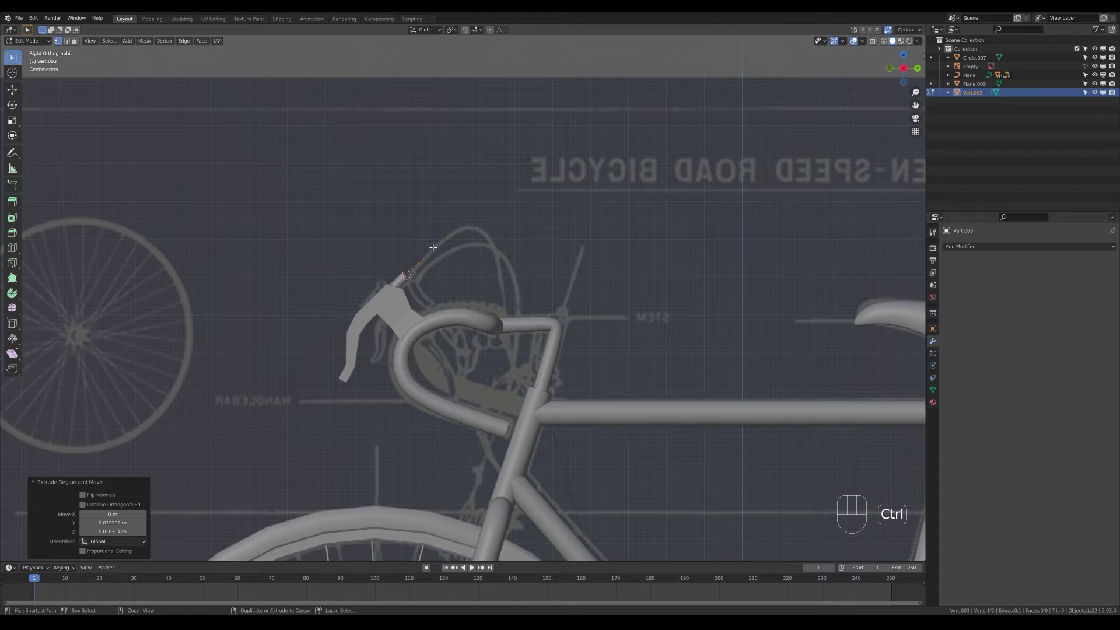
ctrl+right_click(433, 247)
ctrl+right_click(459, 229)
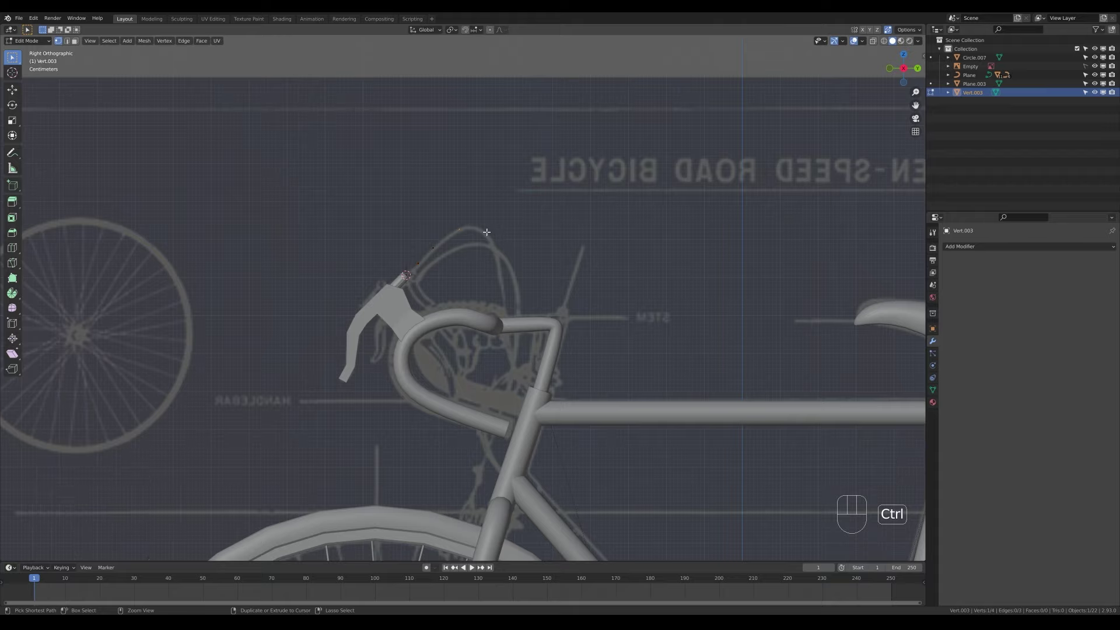
ctrl+right_click(515, 408)
shift+middle_drag(566, 405, 574, 274)
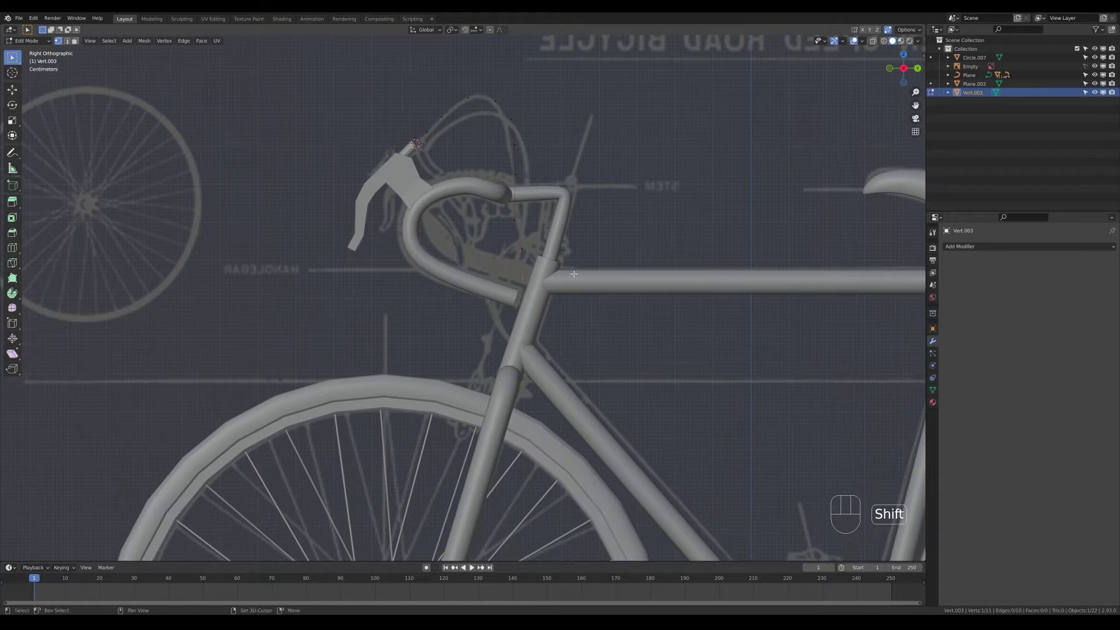
ctrl+right_click(477, 401)
- Move the lower brake cable vertices along X toward the bicycle's centre line
middle_drag(477, 401, 560, 185)
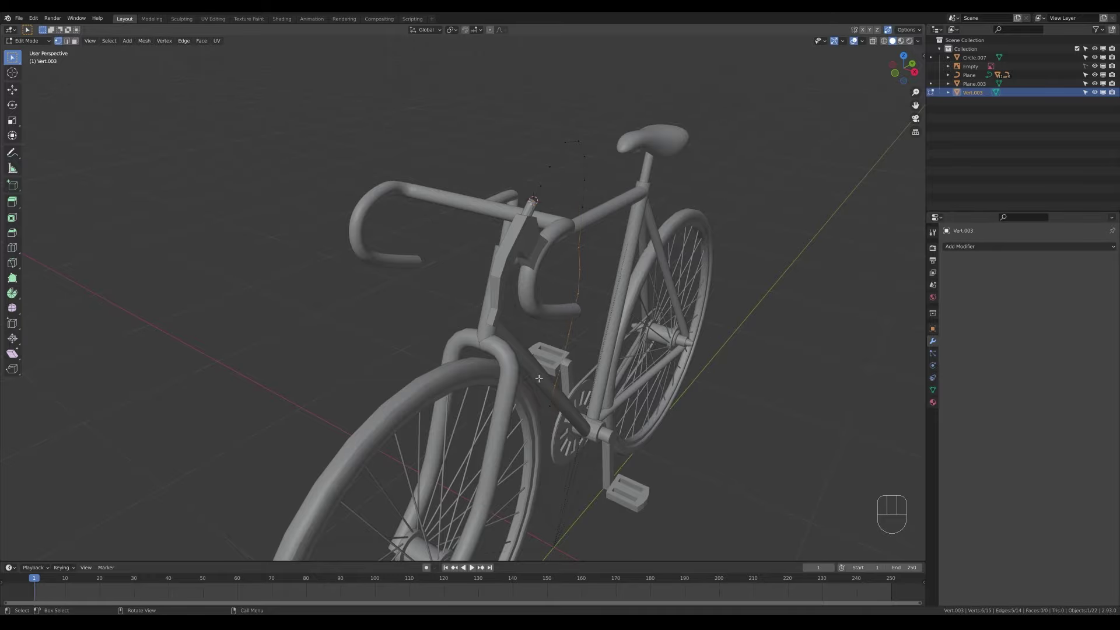
key(g)
key(x)
mouse_move(539, 379)
middle_down()
mouse_move(575, 380)
mouse_move(543, 397)
middle_up()
click(545, 370)
key(g)
key(x)
click(525, 234)
- Reposition the brake cable's upper vertices, moving them along X so the cable curves inward from the lever
click(592, 216)
key(g)
key(x)
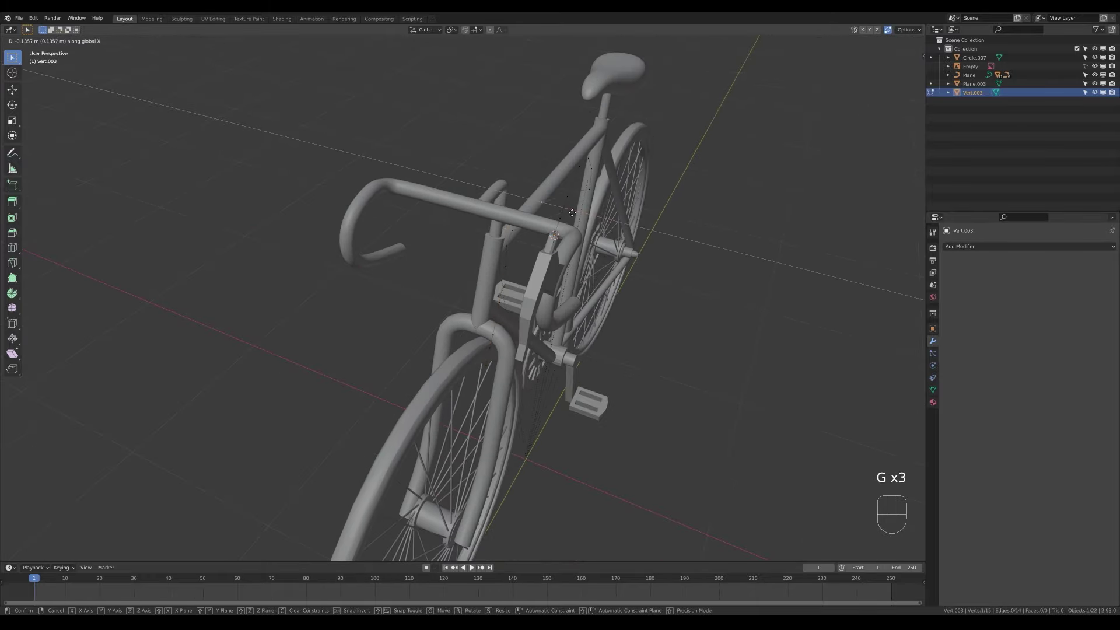
click(592, 177)
key(g)
middle_click(596, 179)
click(601, 182)
- Move the middle brake cable vertices one at a time along X to smooth the curve between handlebar and head tube
middle_drag(612, 205, 497, 188)
drag(442, 291, 530, 378)
middle_drag(569, 344, 521, 328)
key(g)
key(x)
click(536, 326)
click(449, 260)
key(g)
key(x)
click(459, 259)
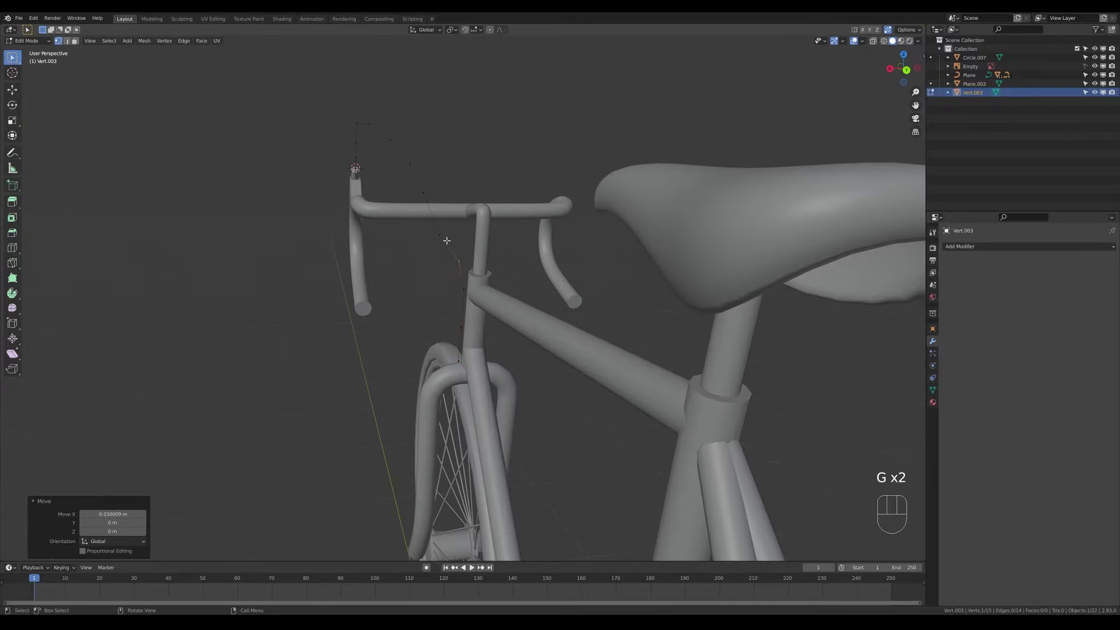
click(441, 236)
key(g)
key(x)
click(451, 235)
- Move a lower brake cable vertex near the fork crown about 0.027 m along X
middle_drag(444, 233, 583, 245)
key(g)
key(x)
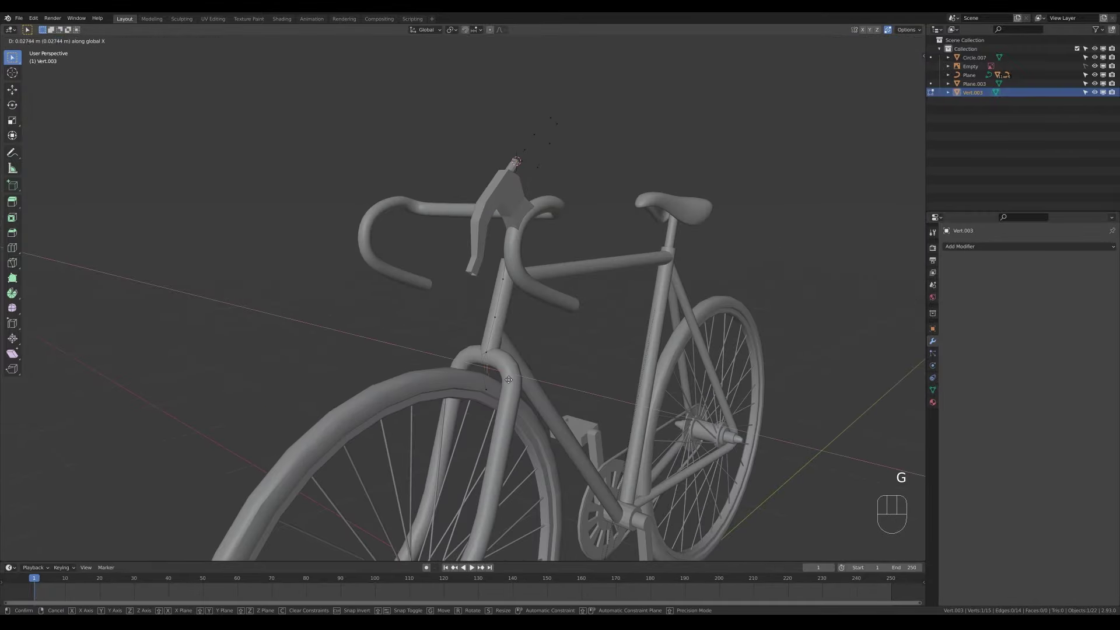
click(511, 381)
middle_drag(511, 381, 540, 428)
- Snap the 3D cursor to a vertex on top of the front tire and add a plane there
key(Tab)
click(478, 401)
key(Tab)
key(2)
key(1)
key(shift+s)
key(Tab)
key(shift+a)
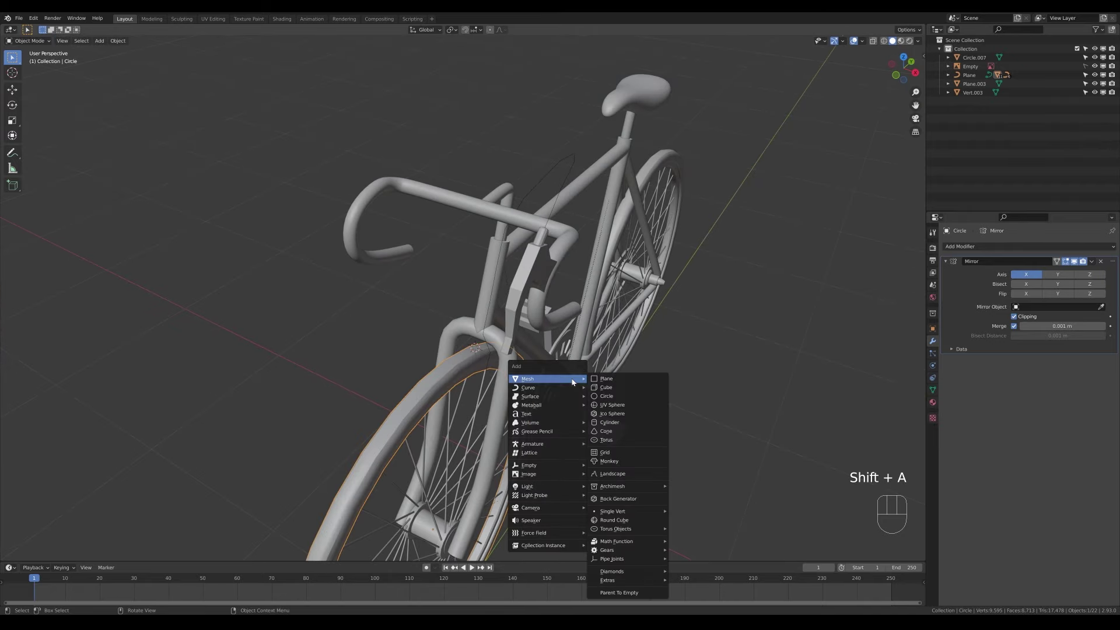
click(608, 381)
- Scale the new plane down over the tire, stretch it 2.7 times along X and rotate it upright
key(Tab)
key(s)
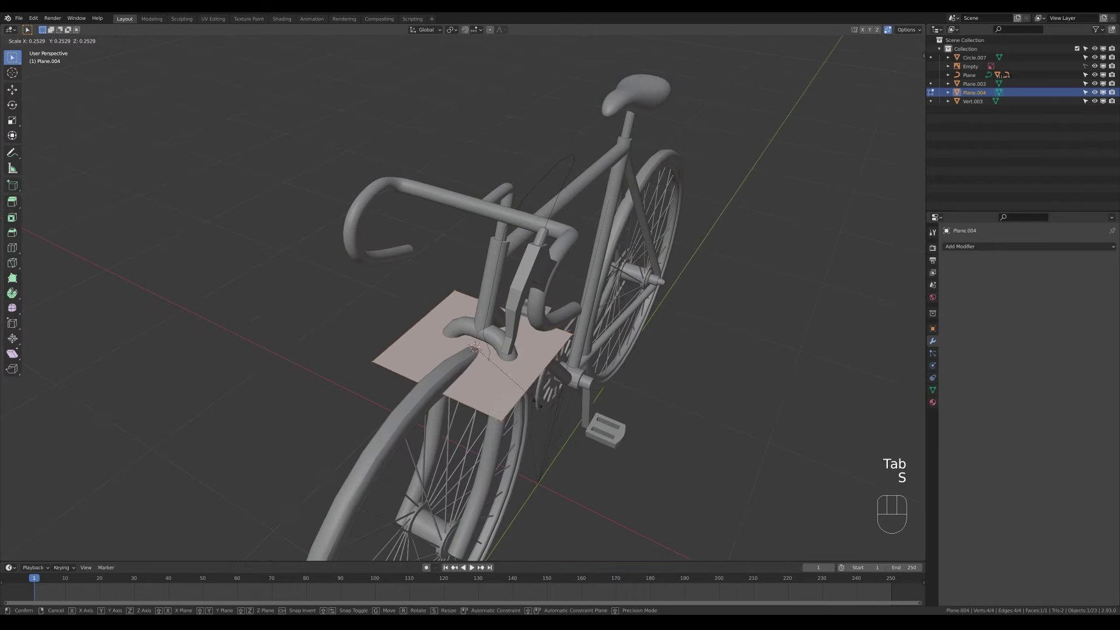
click(474, 352)
click(672, 363)
key(KP_1)
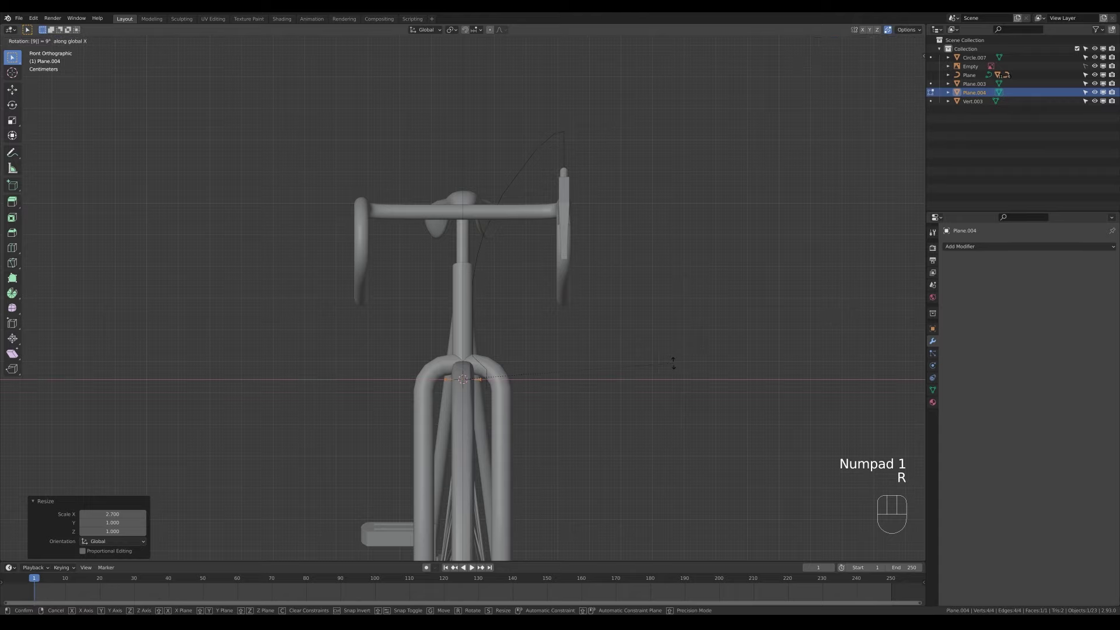
click(674, 363)
- With X-ray display on, scale the upright plane to 0.581 and raise it about 0.047 m along Z under the fork crown
key(z)
middle_drag(622, 383, 559, 392)
key(s)
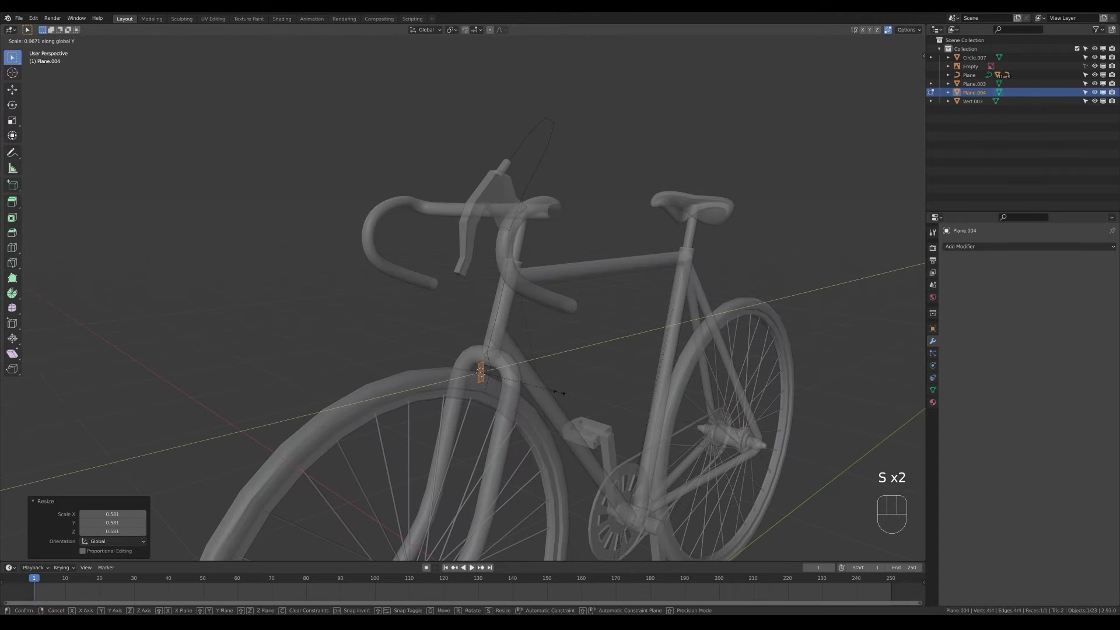
key(KP_1)
key(Tab)
key(Tab)
key(g)
key(z)
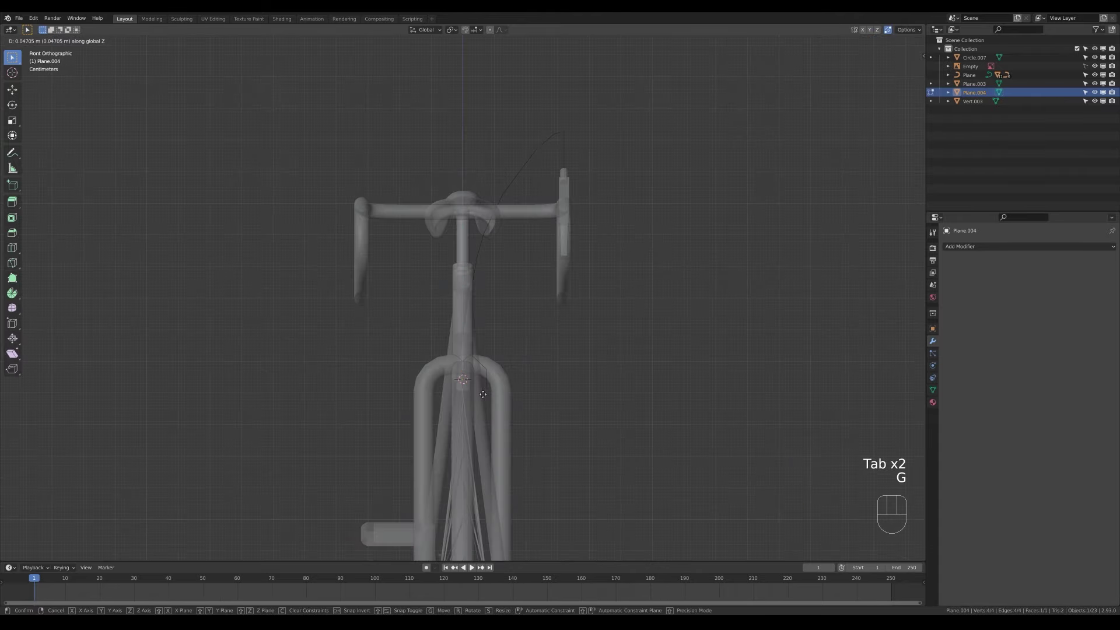
click(487, 398)
- Scale the upright plane along Z and extrude it sideways from the fork's centre to start the brake caliper arm
key(s)
key(z)
click(503, 380)
key(e)
click(515, 385)
- Extrude the caliper arm outward and down beside the tire, scaling the bend's end face to 0.657
ctrl+right_click(482, 372)
key(s)
click(541, 394)
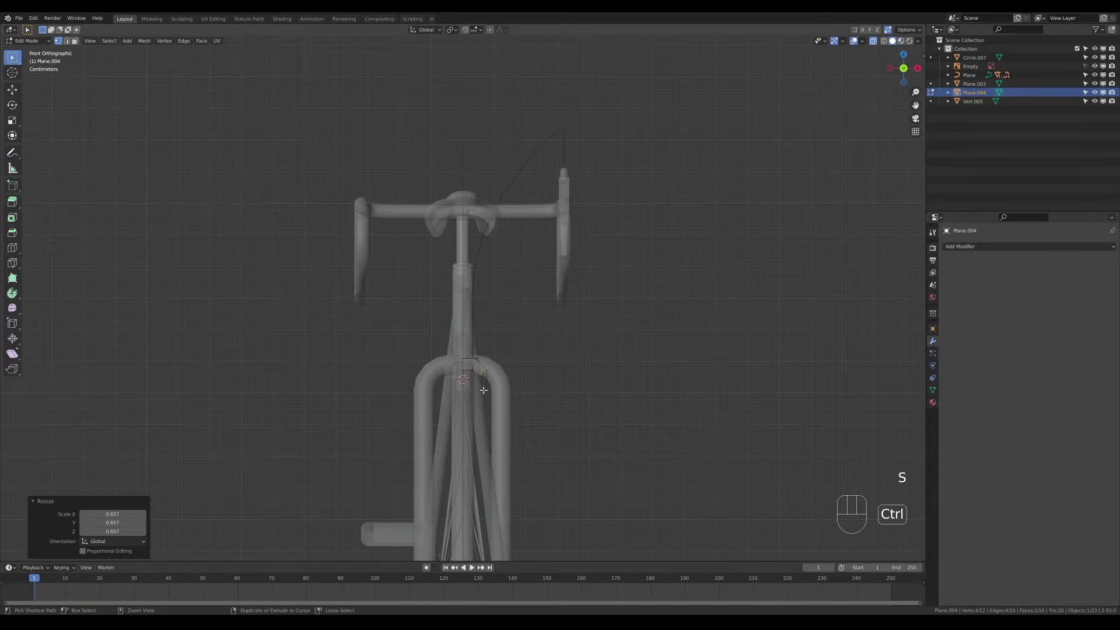
ctrl+right_click(482, 389)
middle_drag(586, 399, 537, 420)
- Scale the caliper arm's lower end face along X and extrude it inward toward the wheel rim
key(KP_1)
scroll(605, 391, up, 5)
key(s)
key(x)
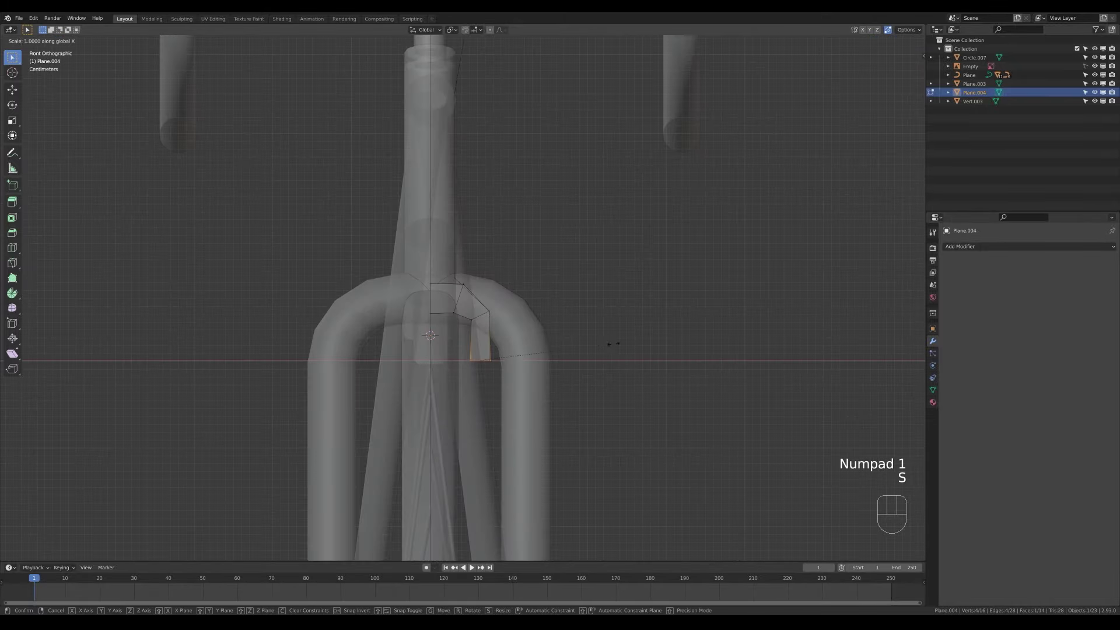
click(592, 344)
ctrl+right_click(475, 394)
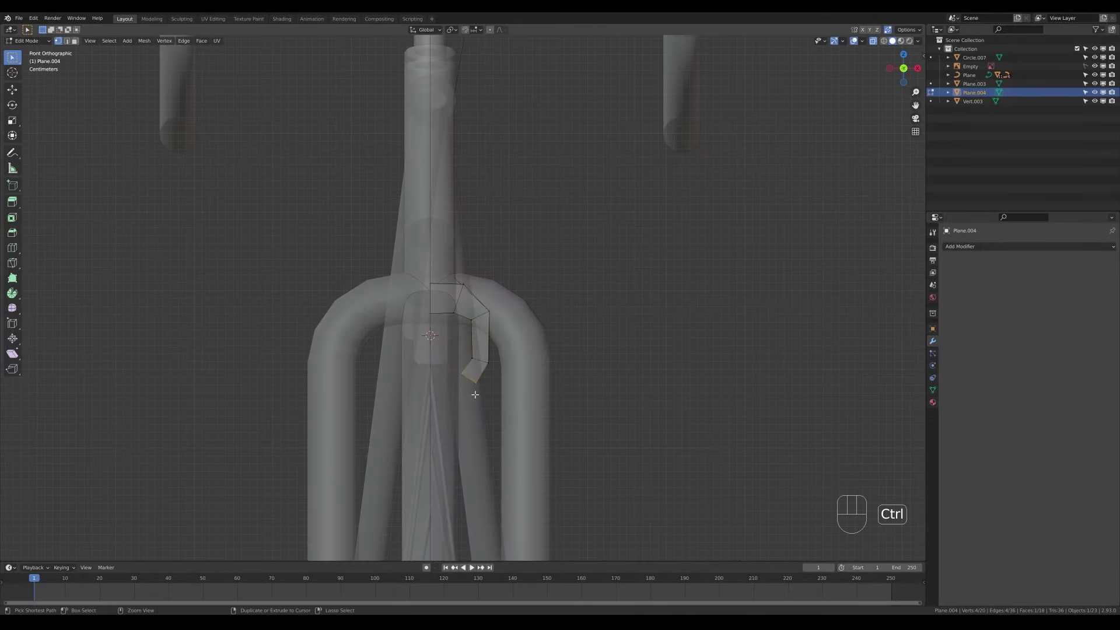
- Move the caliper arm's lower vertices in the front view to shape its inner side and tip beside the wheel
click(478, 379)
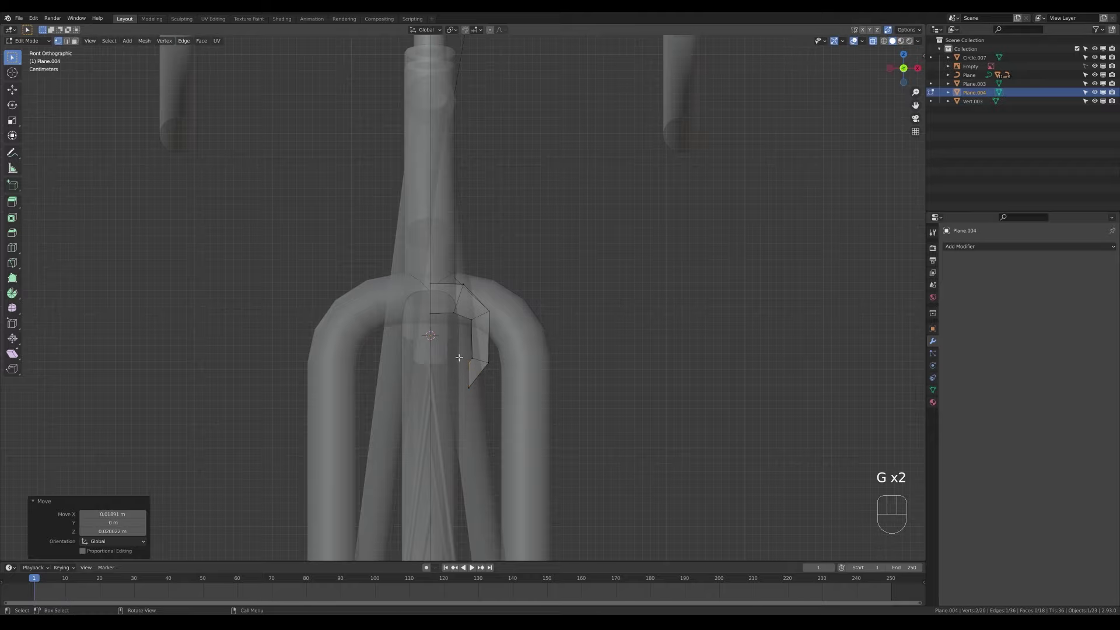
drag(459, 357, 478, 402)
key(g)
click(476, 408)
drag(463, 315, 477, 404)
key(g)
click(487, 356)
key(g)
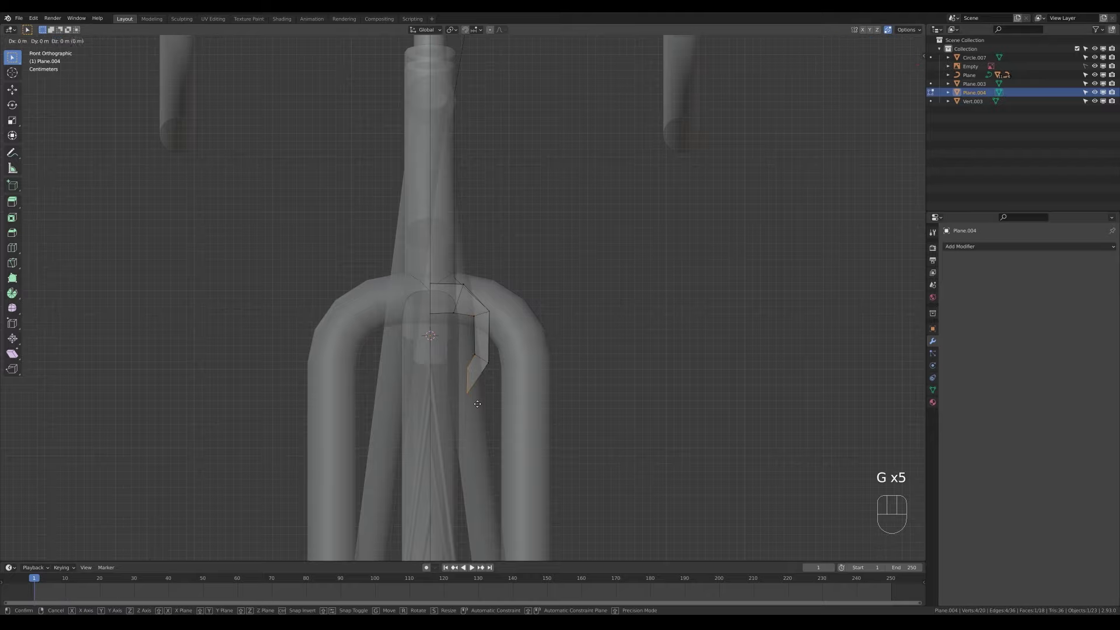
click(473, 401)
- Move the caliper arm's upper vertices in the front view to refine its bend above the tire
middle_drag(656, 379, 612, 402)
drag(451, 260, 466, 303)
key(KP_3)
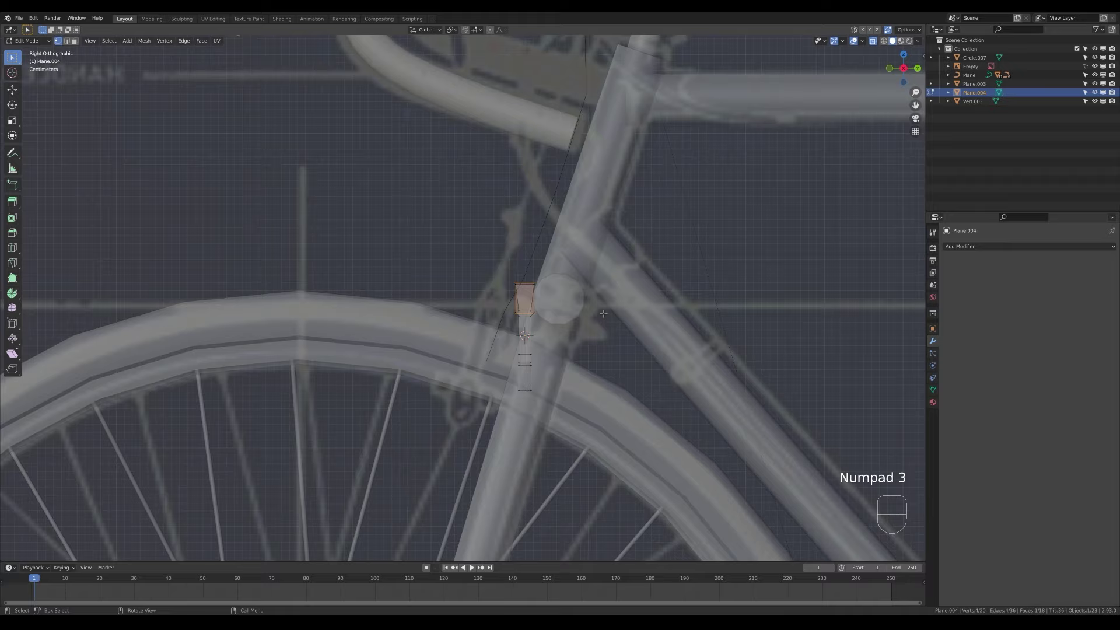
key(KP_1)
key(g)
click(537, 322)
- Bevel the upper and lower edges at the caliper arm's inner end over the wheel
key(2)
key(2)
middle_drag(535, 324, 399, 294)
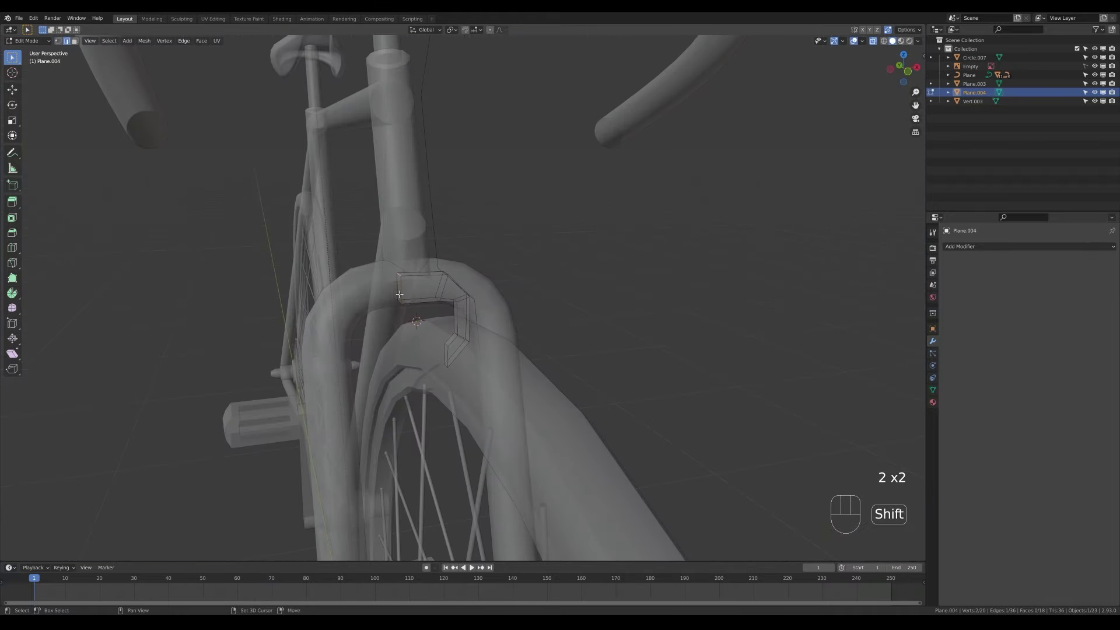
click(525, 324)
key(Tab)
- Make a linked duplicate of the caliper arm, scale it by -1 along X and offset it along Y
middle_drag(525, 324, 478, 327)
key(alt+d)
right_click(590, 403)
text(sx-1)
key(Return)
key(g)
key(y)
click(484, 309)
- Rotate both caliper arms in the side view to follow the fork's angle and move them just ahead of the fork
shift+click(518, 293)
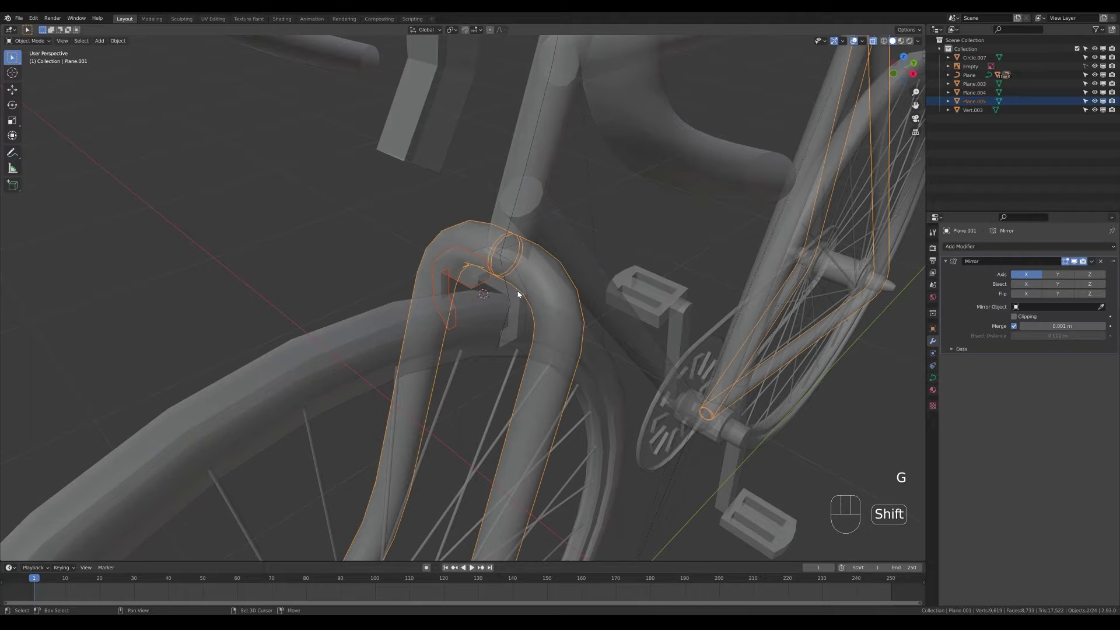
click(519, 305)
shift+click(490, 281)
key(KP_3)
click(606, 328)
key(g)
click(582, 319)
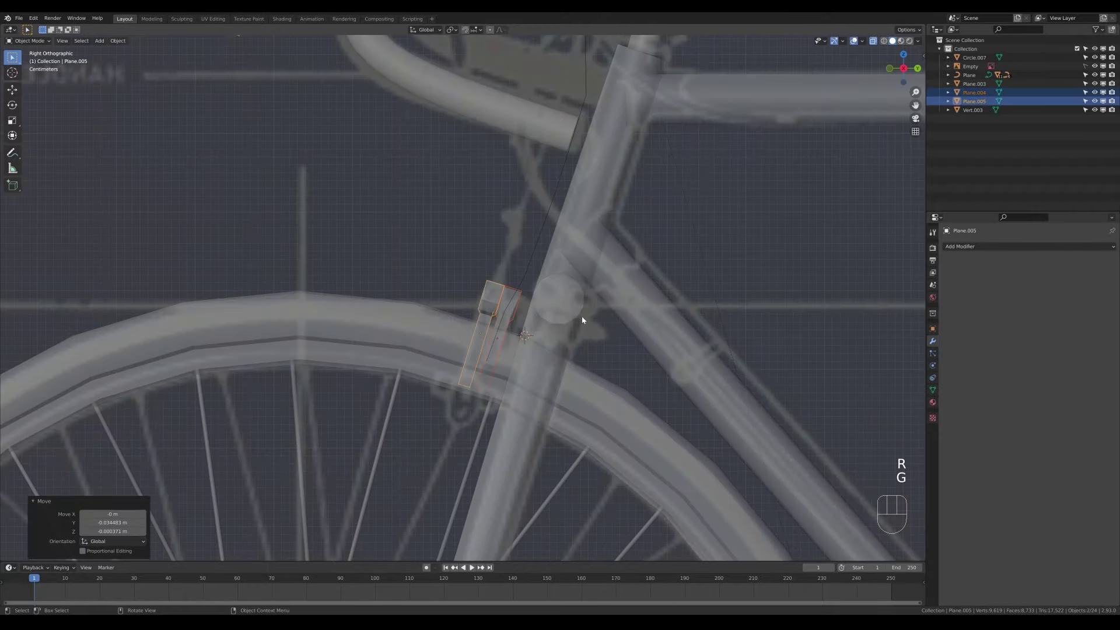
click(502, 323)
- Move the caliper arm's tip face about 0.016 m along local X toward the wheel rim and widen it along local Y
middle_drag(510, 330, 629, 362)
middle_drag(504, 394, 575, 381)
click(478, 335)
scroll(517, 356, up, 4)
key(Tab)
key(g)
click(491, 384)
click(481, 382)
key(s)
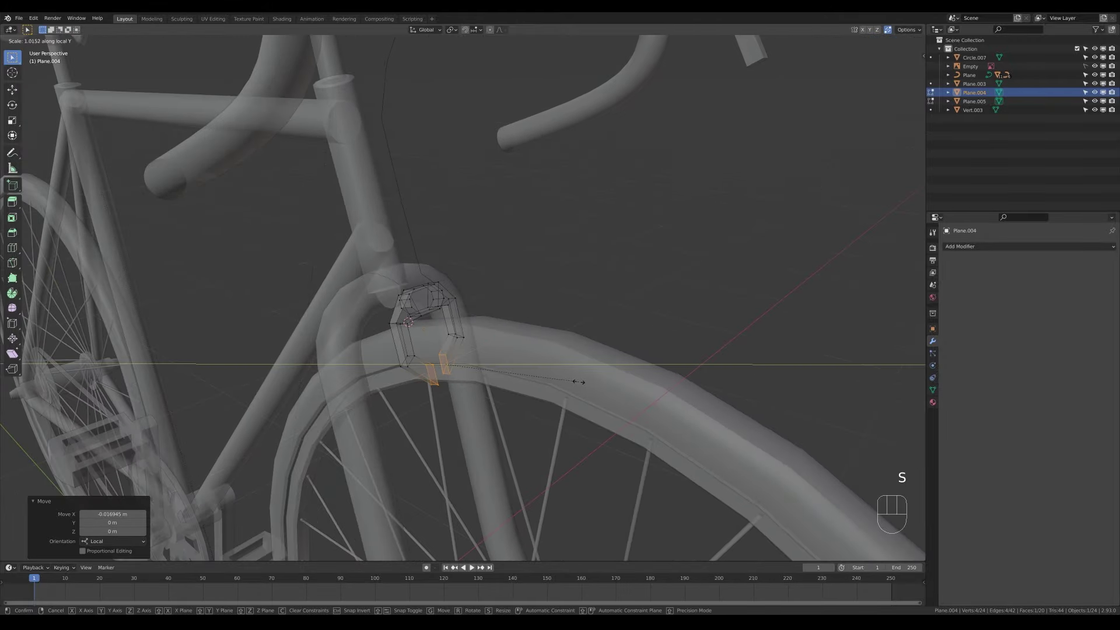
click(671, 397)
key(Tab)
- Turn on Auto Smooth with a 60° angle for the two caliper arms and save the file
middle_drag(900, 437, 551, 361)
click(490, 298)
click(932, 391)
click(1014, 409)
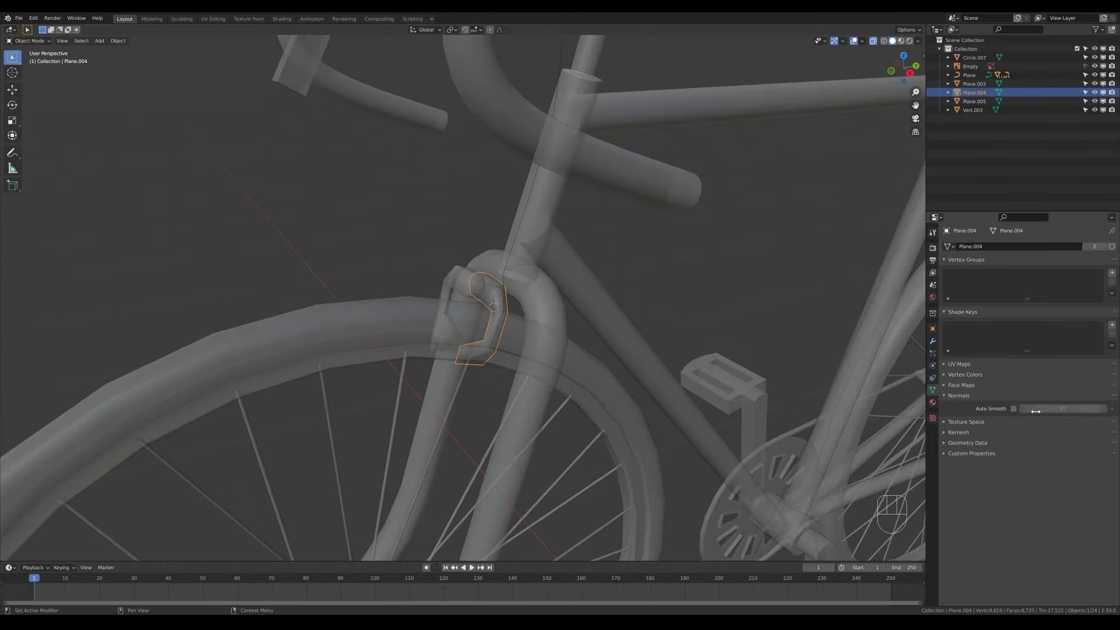
click(742, 260)
key(ctrl+s)
click(457, 287)
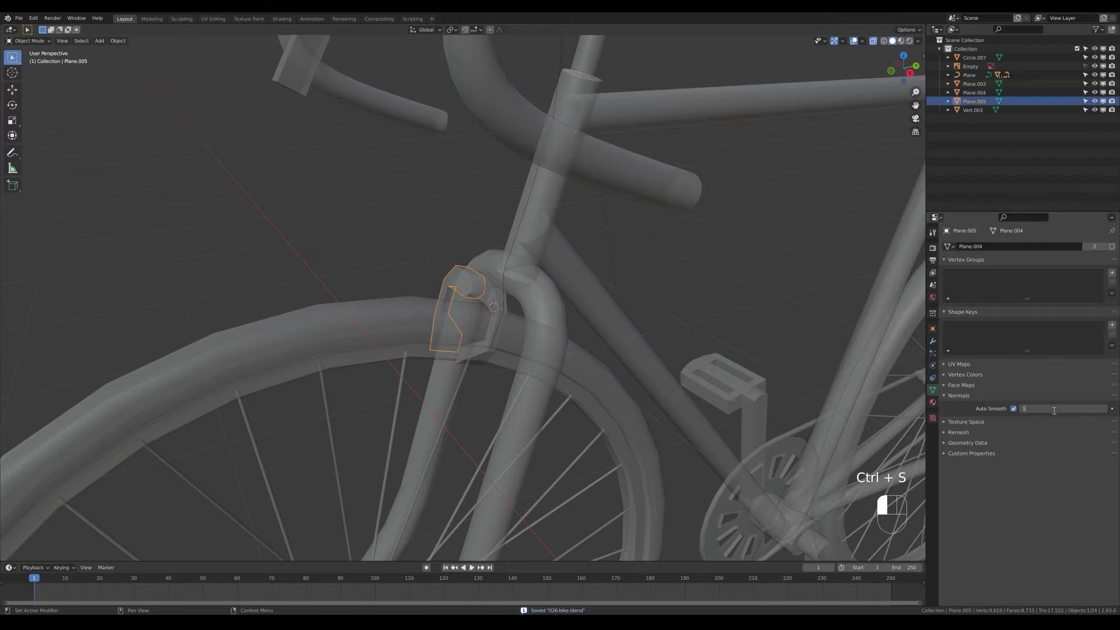
key(ctrl+s)
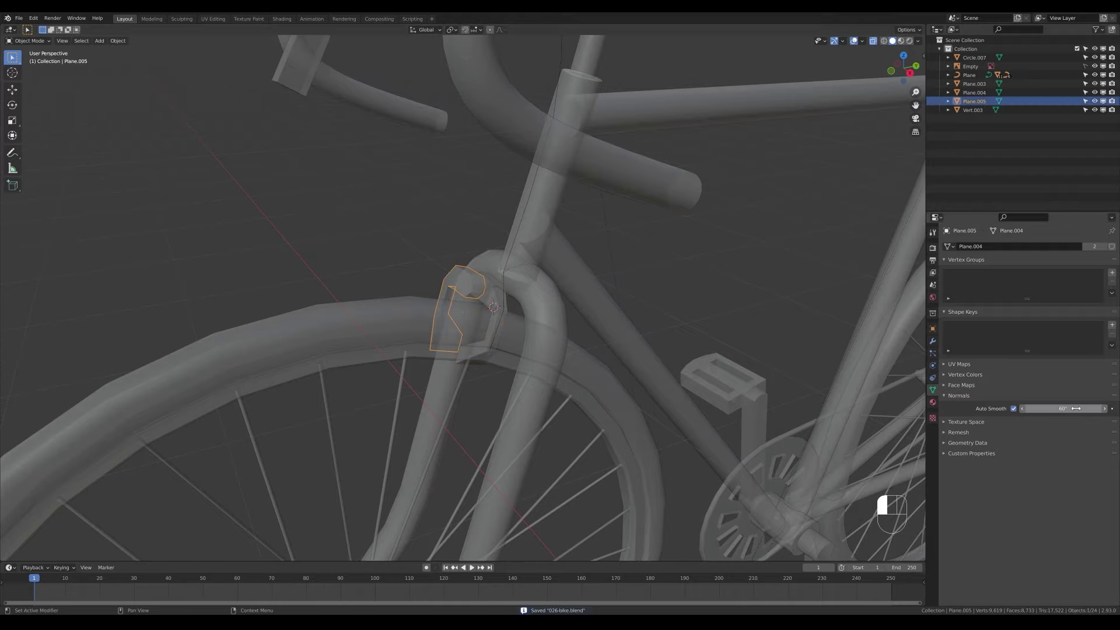
click(700, 286)
key(ctrl+s)
- Convert the brake cable to a curve with level 1 subdivision, smooth shading and a 0.003 m bevel depth
click(553, 266)
click(500, 284)
click(503, 284)
scroll(598, 279, down, 4)
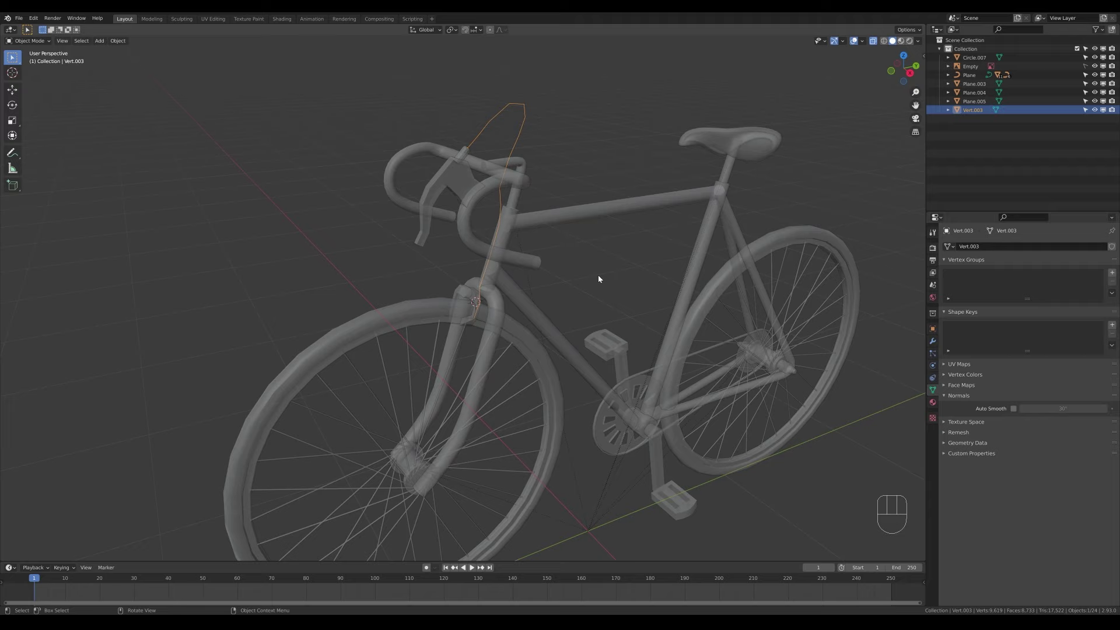
key(q)
click(575, 263)
key(ctrl+1)
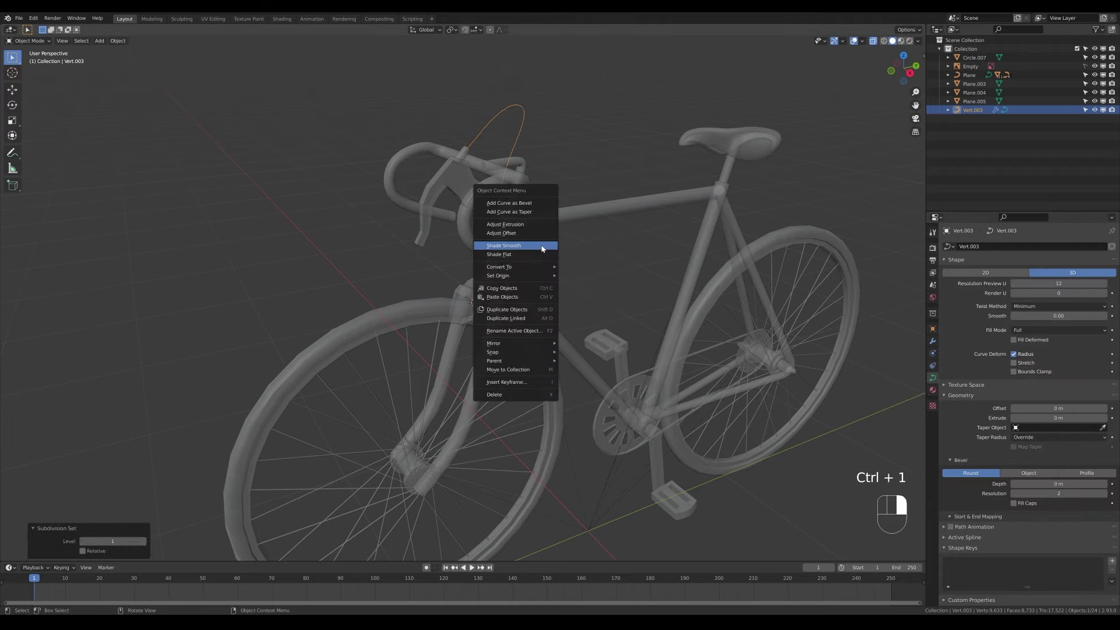
right_click(531, 158)
key(Escape)
- Turn on Auto Smooth for the cable sleeve on the brake lever and save the file
right_click(465, 155)
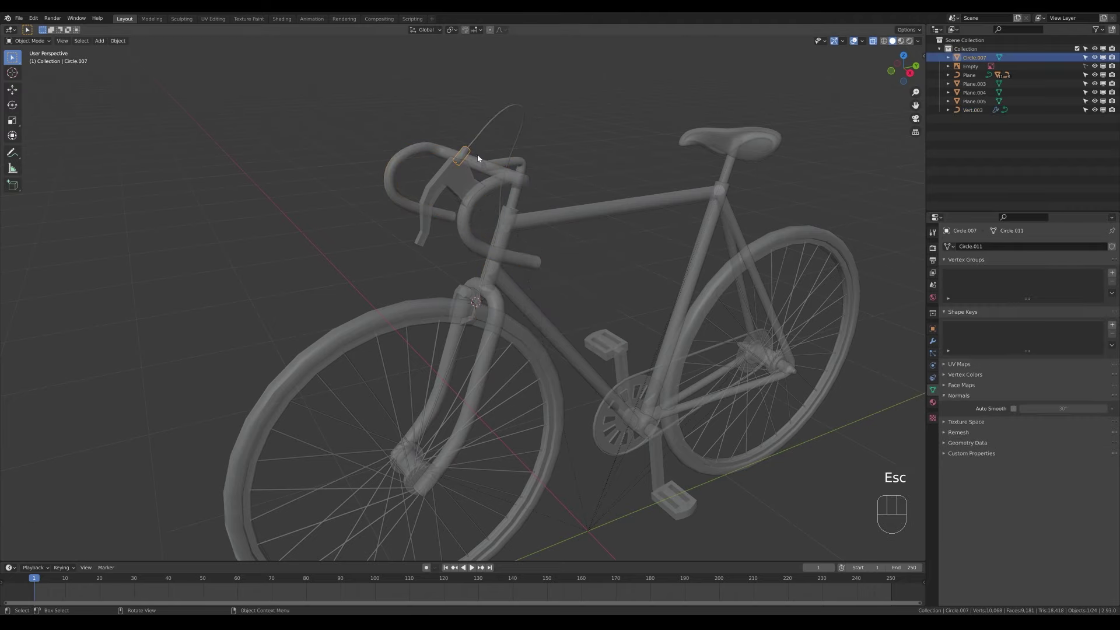
click(1014, 408)
click(1072, 410)
text(60)
key(Return)
click(886, 303)
key(ctrl+s)
- Shift the cable's lower end along X and extrude it twice to reach the caliper arm, and save the file
key(z)
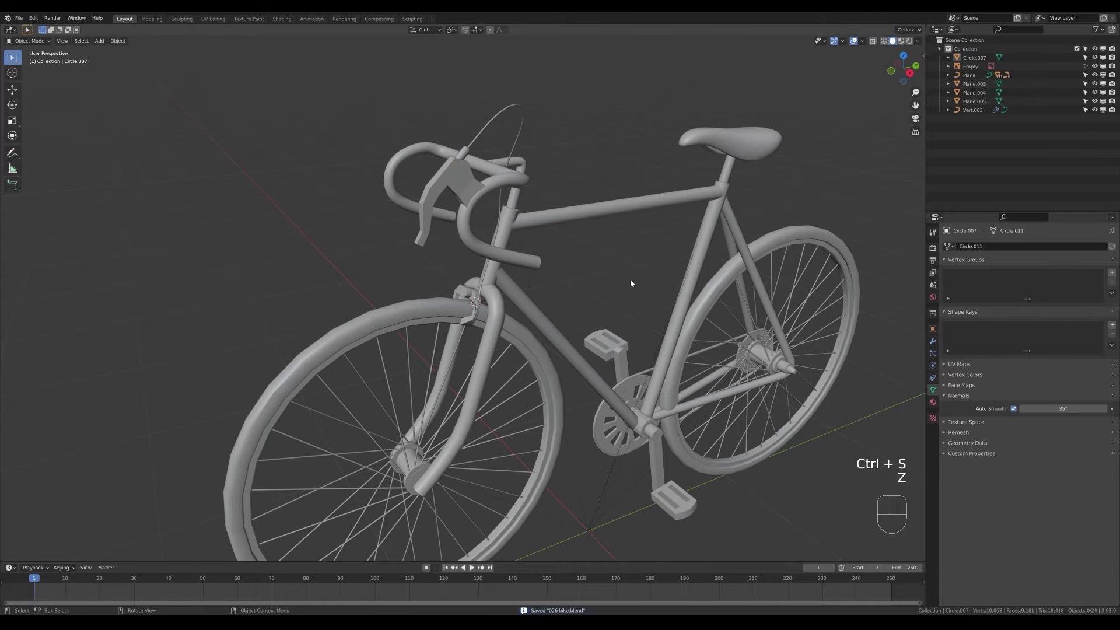
middle_drag(584, 281, 636, 277)
scroll(506, 297, up, 5)
click(506, 296)
click(507, 296)
key(Tab)
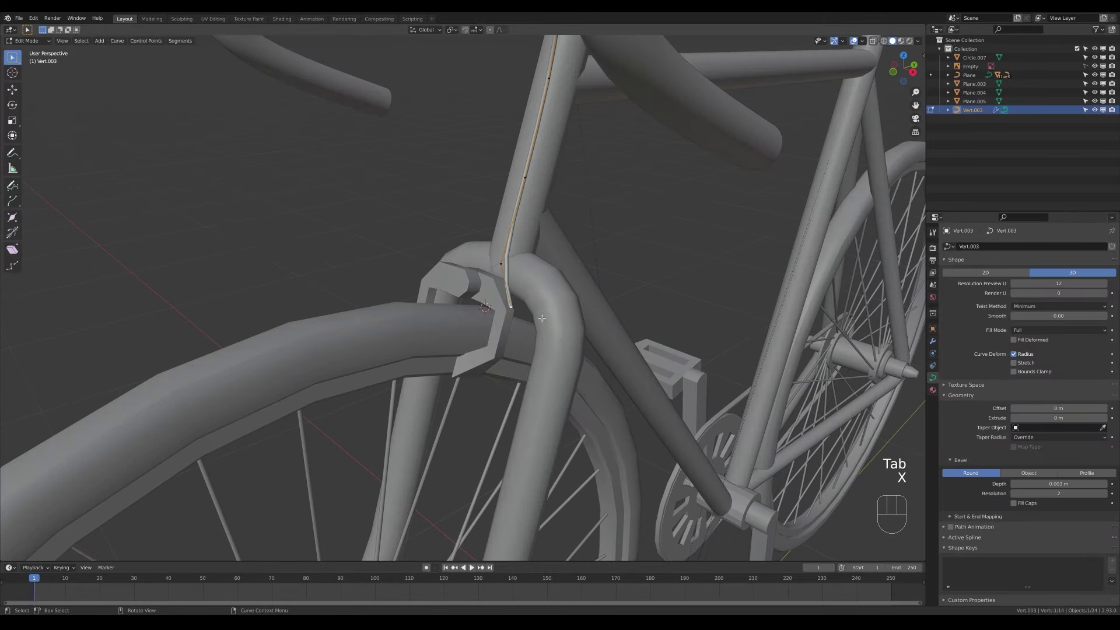
key(g)
key(x)
click(537, 316)
key(g)
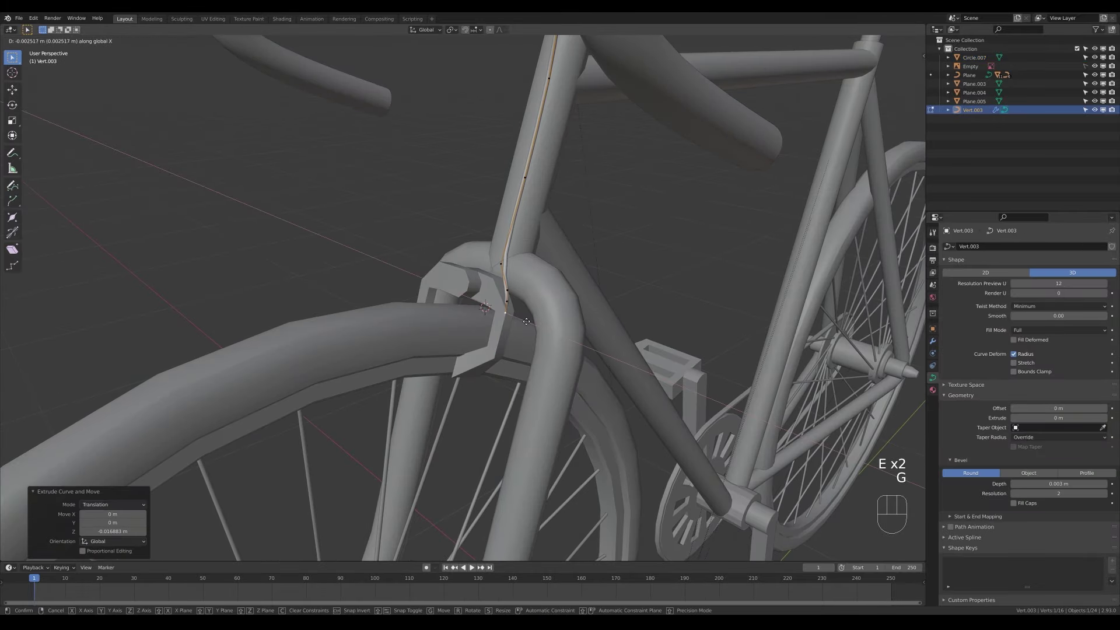
click(527, 321)
scroll(527, 322, down, 6)
key(Tab)
click(557, 193)
key(ctrl+s)
- Add level 2 subdivision to the brake lever
click(485, 188)
shift+middle_drag(554, 211, 560, 262)
key(ctrl+2)
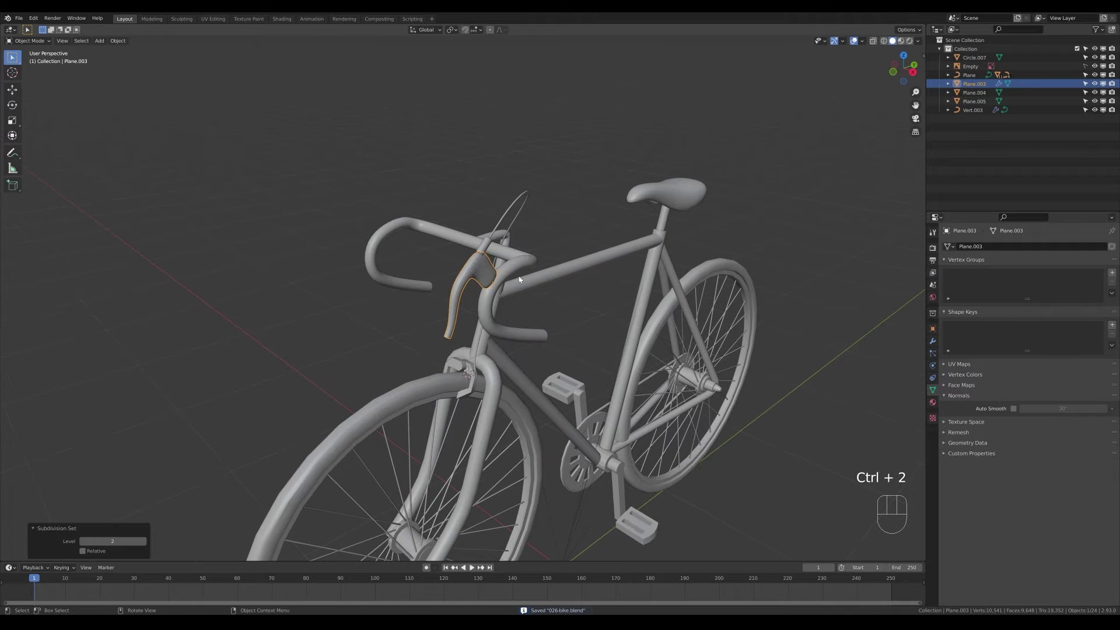
- Fill the end of the brake lever's tip and add a loop cut close to it
scroll(520, 274, up, 3)
key(Tab)
key(2)
click(456, 317)
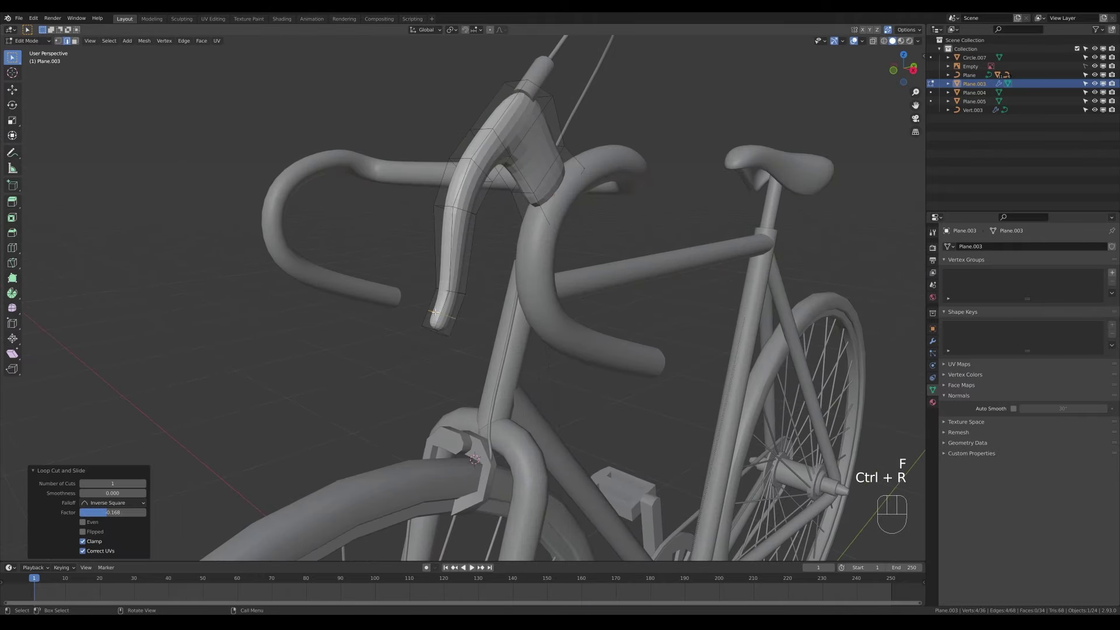
- Move the vertices on the inner side of the lever's tip in the side view to shape its end
key(KP_3)
key(alt+z)
drag(266, 247, 291, 257)
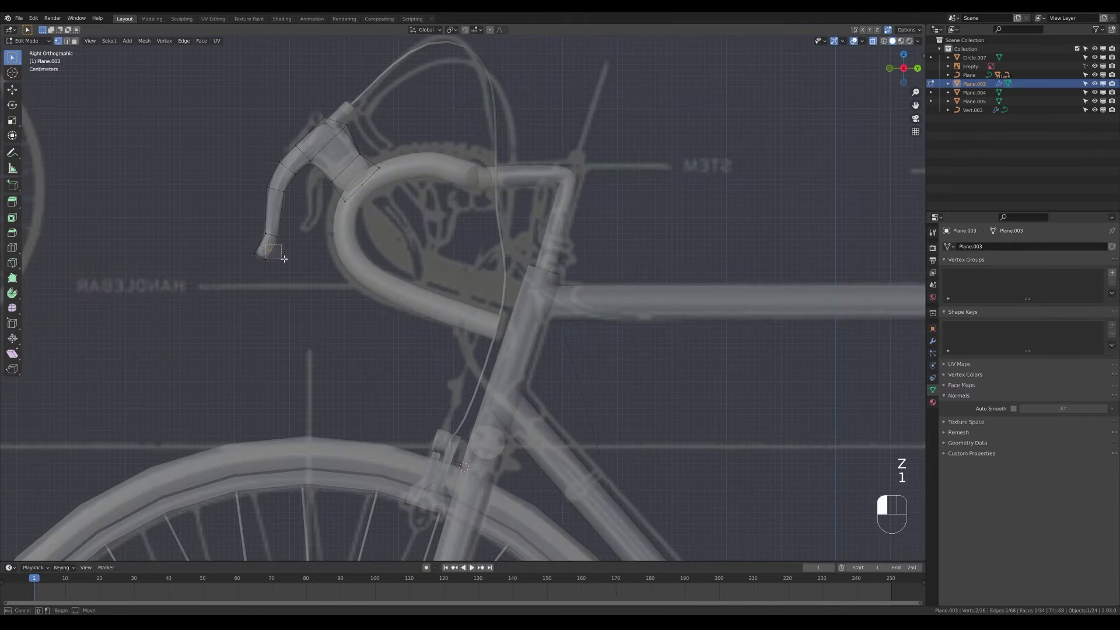
key(g)
click(290, 255)
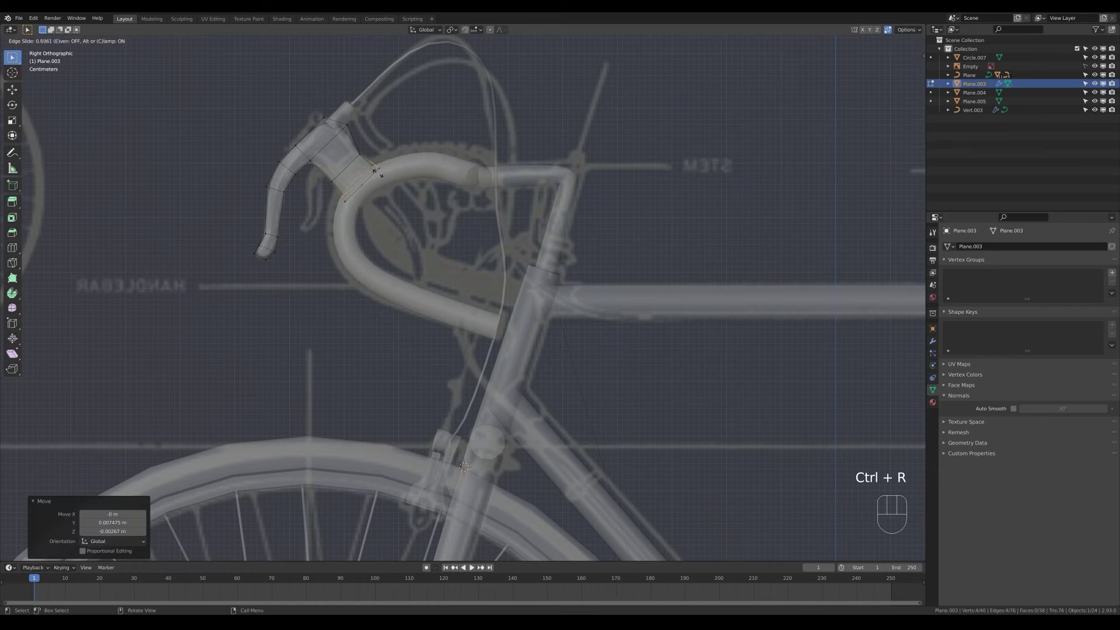
- Add a loop cut near the brake lever's handlebar end and delete the end face there
click(378, 173)
middle_drag(375, 182, 303, 151)
key(3)
click(293, 147)
key(x)
click(286, 165)
- Move the lever body's end vertices in the side view to fit against the handlebar and return to solid shading
key(KP_3)
key(1)
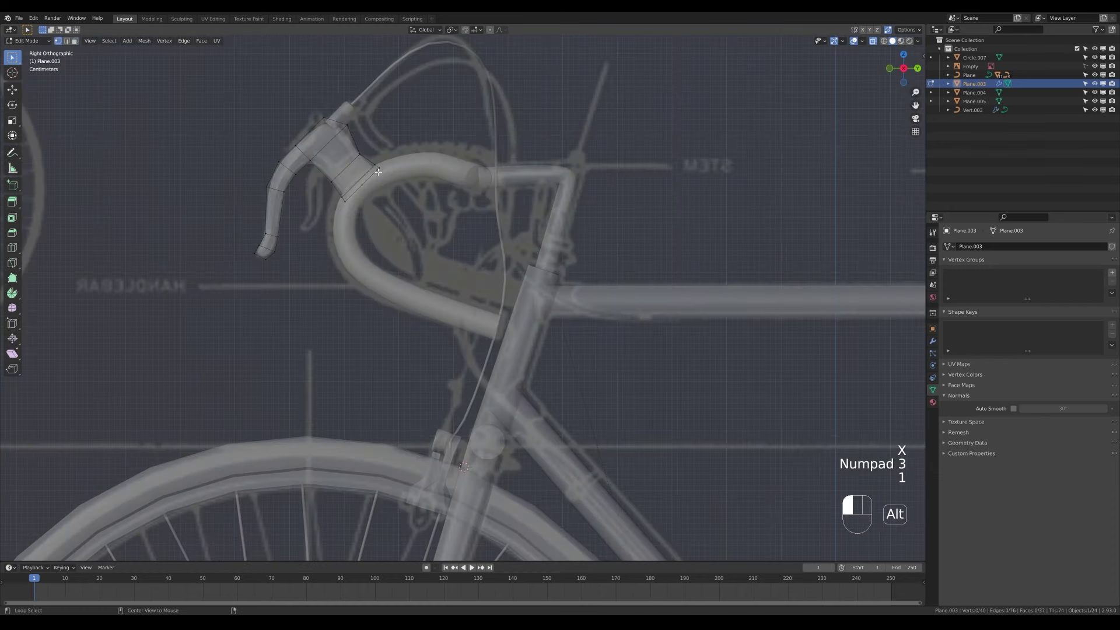
click(405, 183)
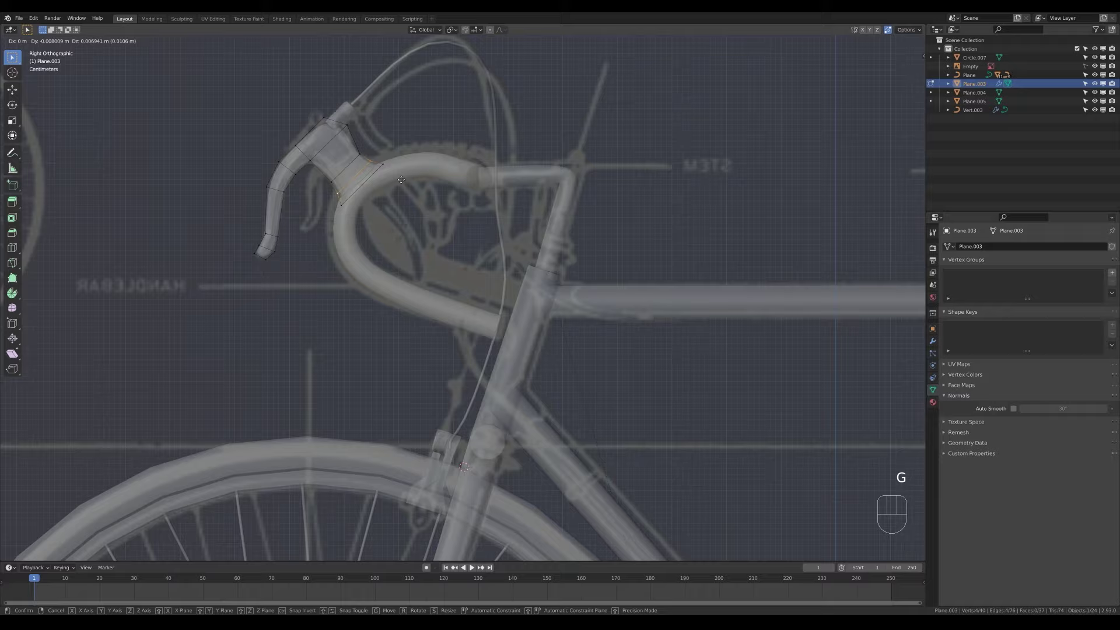
click(401, 180)
middle_drag(401, 180, 500, 242)
key(Tab)
key(z)
click(503, 289)
- Add a loop cut around the top of the brake lever near the cable sleeve
key(Tab)
middle_drag(503, 289, 405, 209)
click(435, 197)
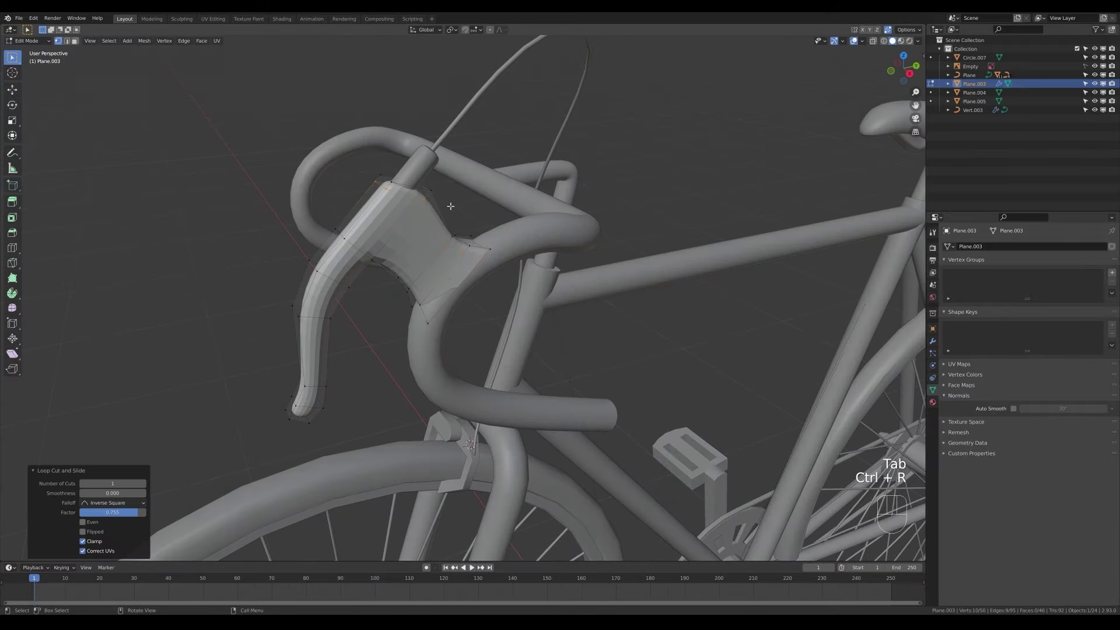
key(Tab)
click(450, 273)
- Narrow the brake lever by scaling selected edges of its body along X
key(Tab)
key(2)
middle_drag(450, 273, 590, 228)
key(s)
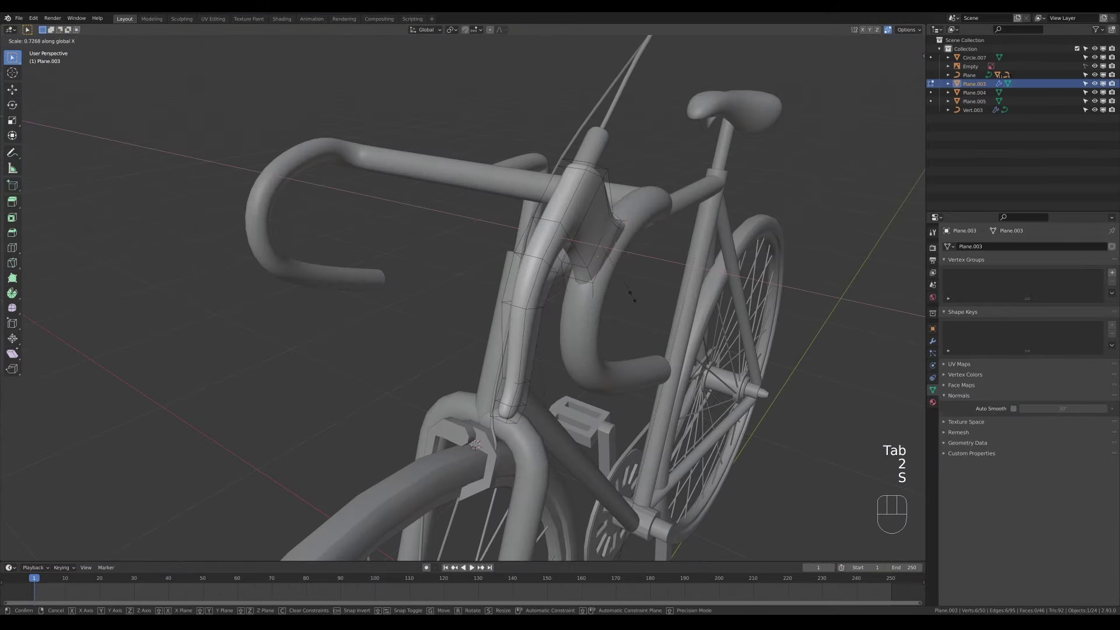
click(623, 292)
key(Tab)
scroll(623, 292, down, 4)
- Add a Mirror modifier to the brake lever with the handlebar as the mirror object
middle_drag(759, 312, 699, 299)
click(932, 341)
click(991, 246)
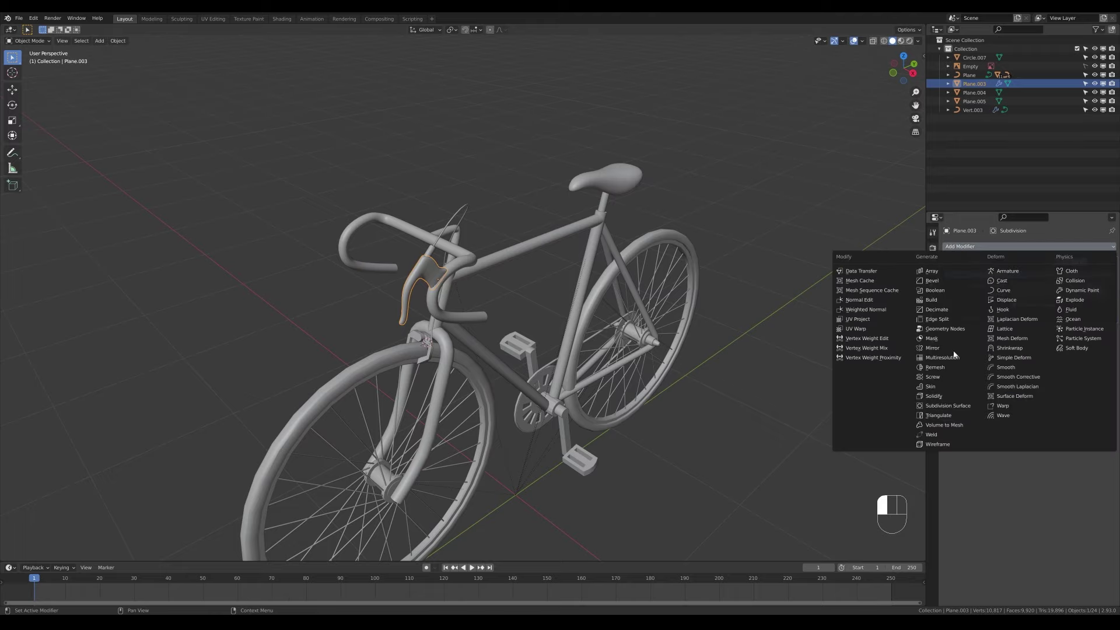
click(939, 368)
click(398, 226)
- Add a Mirror modifier to the cable sleeve with the handlebar as the mirror object
click(430, 252)
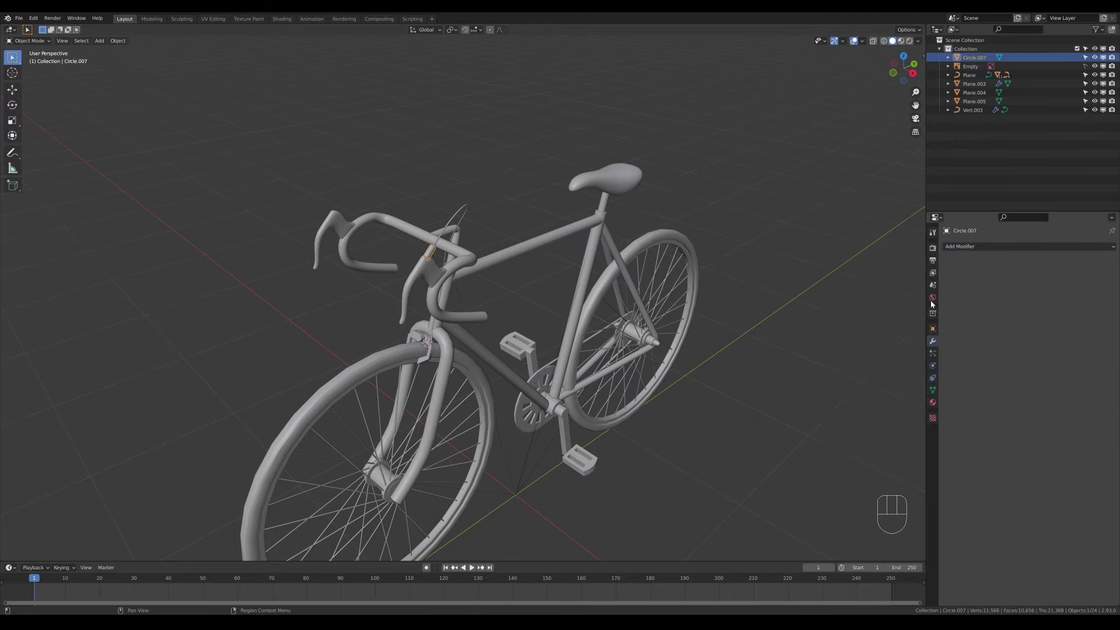
click(974, 246)
click(945, 350)
click(409, 226)
- Try mirroring the brake cable with a Mirror modifier that uses the frame as the mirror object, and save the file
click(450, 225)
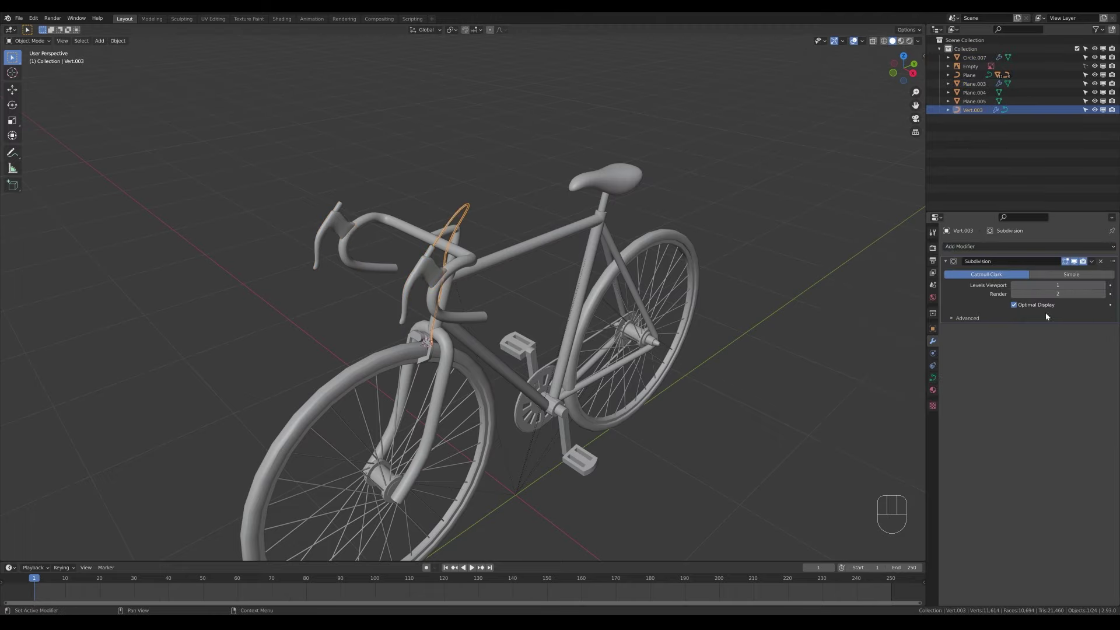
click(1003, 246)
click(958, 320)
click(1100, 375)
click(545, 239)
click(769, 354)
middle_drag(769, 354, 750, 343)
key(ctrl+s)
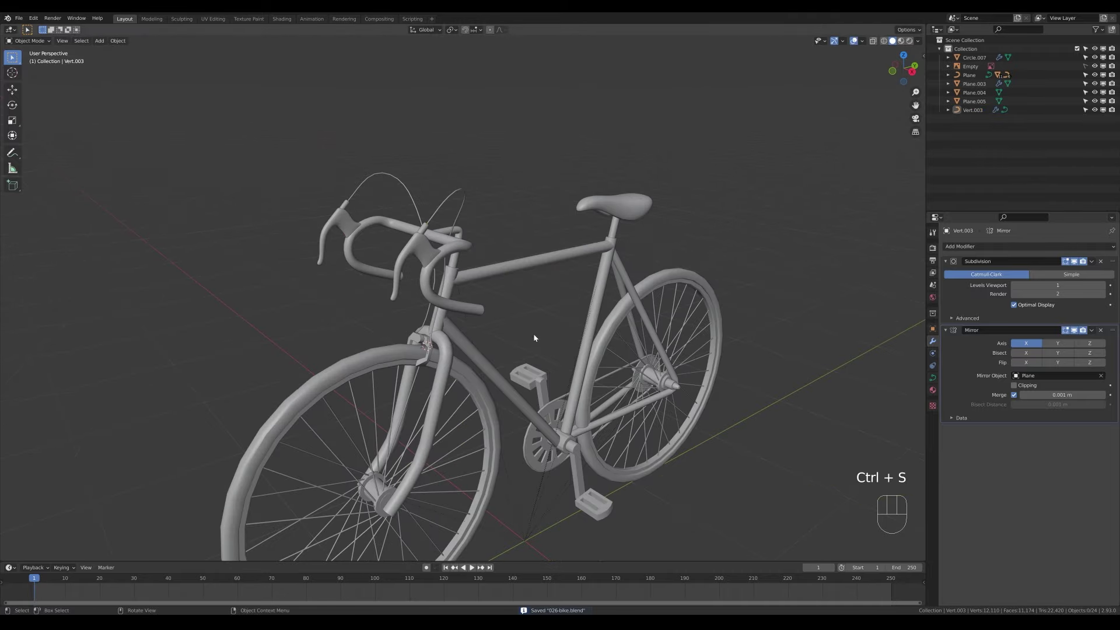
- Remove the Mirror modifier from the brake cable
middle_drag(532, 337, 493, 328)
click(431, 187)
click(1100, 330)
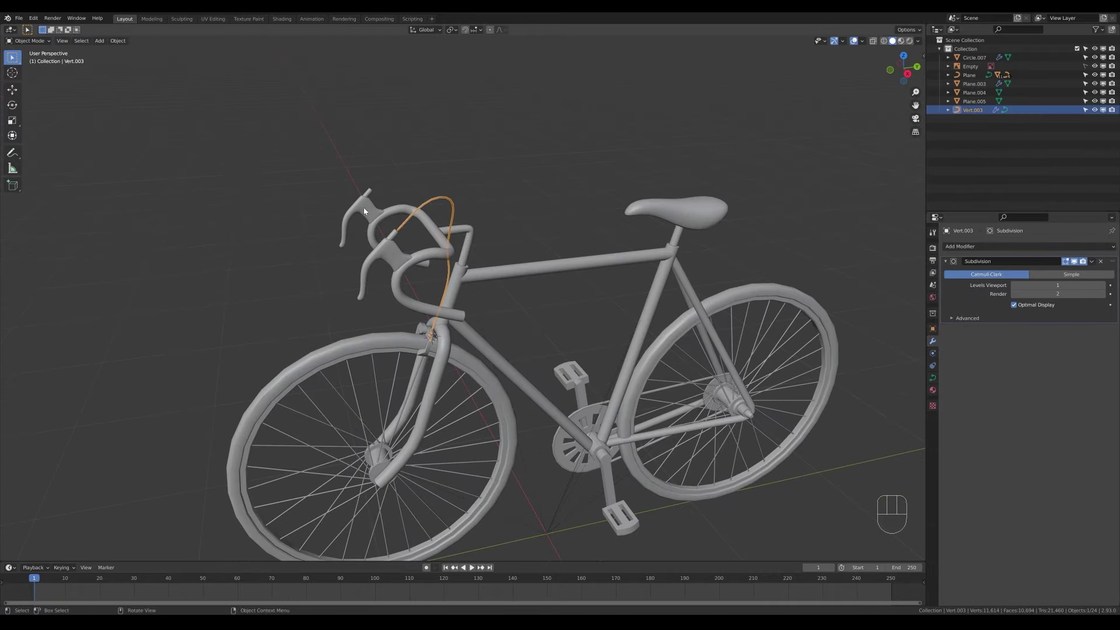
- Place the 3D cursor at the cable sleeve on the opposite, mirrored brake lever
click(370, 192)
key(Tab)
key(1)
middle_drag(408, 122, 389, 164)
key(Tab)
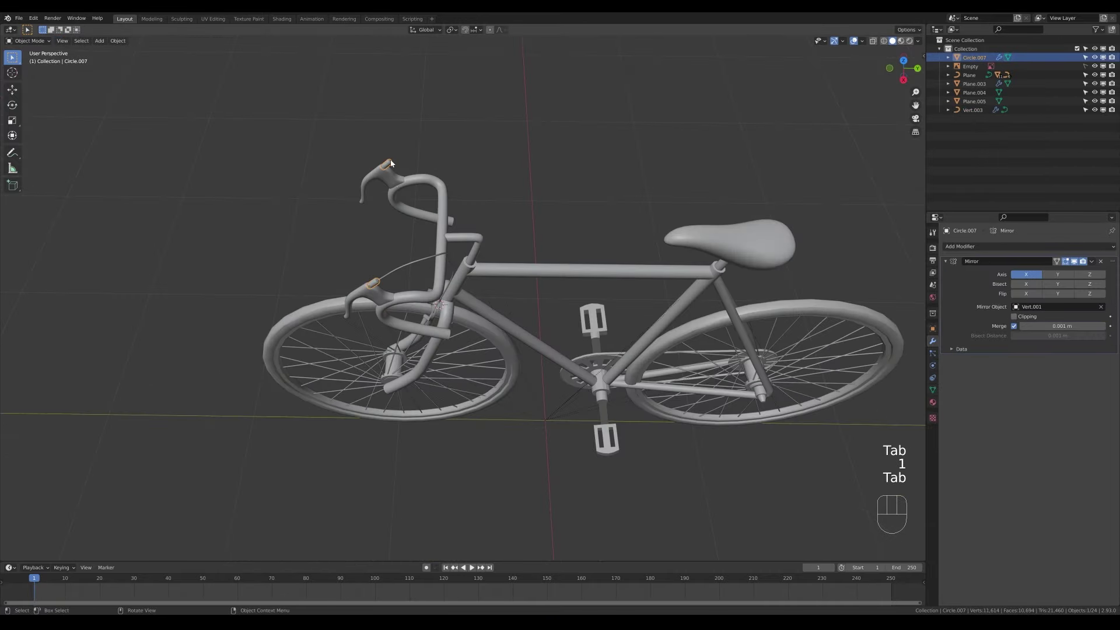
- Move the brake cable's curve points along X near the head tube to smooth its path from lever to caliper
middle_drag(537, 262, 477, 228)
scroll(476, 234, up, 3)
click(474, 238)
key(Tab)
middle_drag(585, 318, 553, 326)
key(g)
click(551, 324)
key(g)
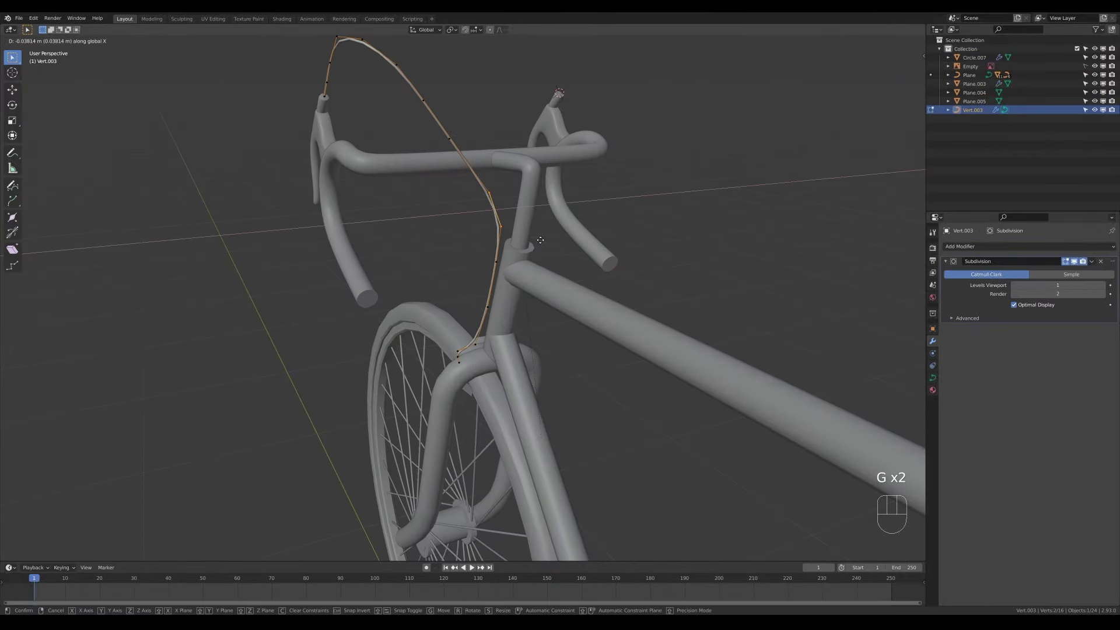
click(546, 320)
key(g)
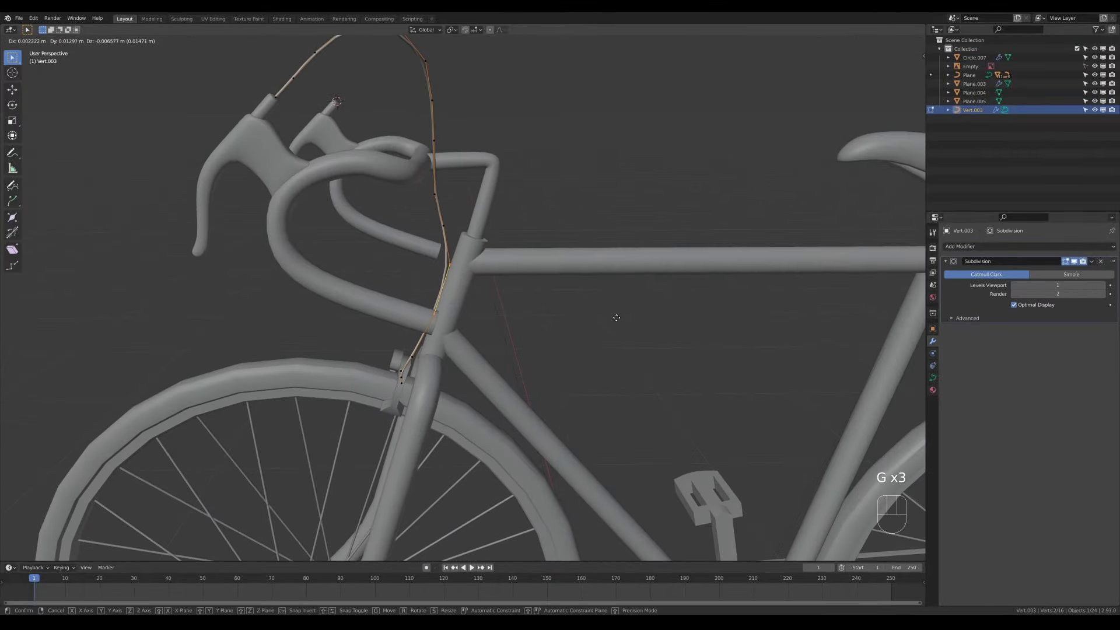
click(617, 317)
key(Tab)
scroll(617, 317, down, 5)
middle_drag(617, 317, 511, 234)
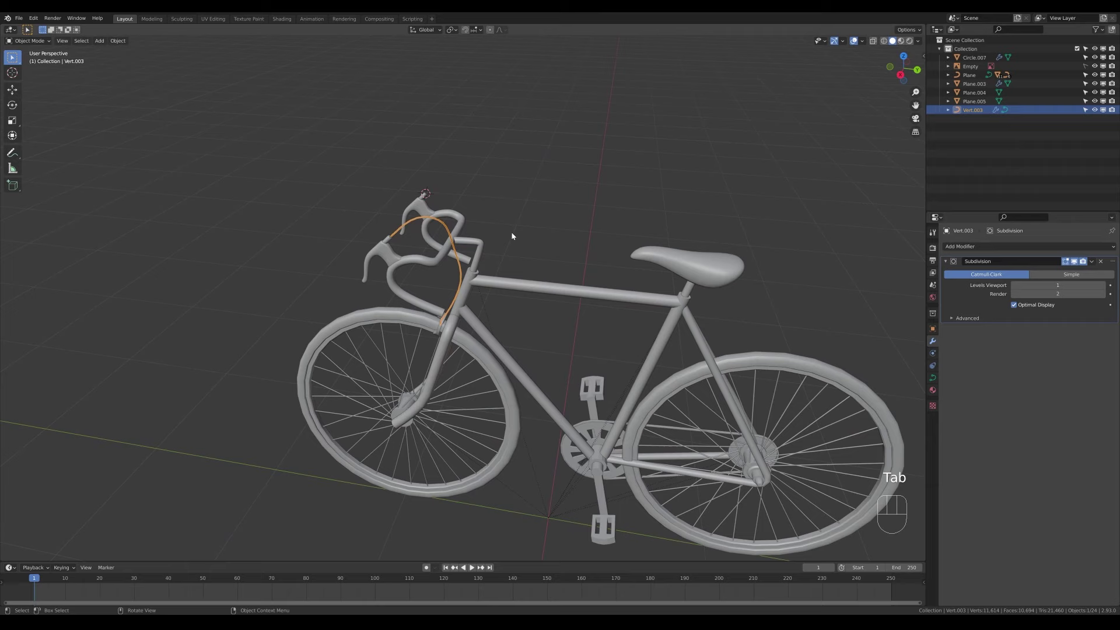
- Add a single vertex at the opposite brake lever's cable sleeve and extrude it in side view into an arc toward the head tube
key(shift+a)
mouse_move(511, 226)
click(659, 356)
key(KP_3)
key(e)
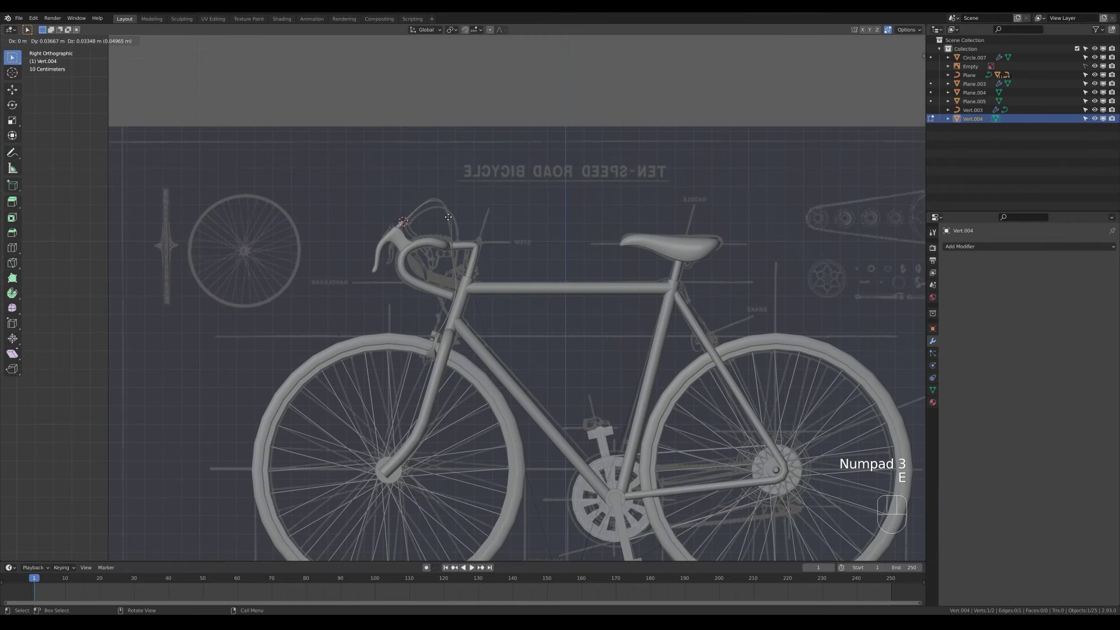
click(448, 217)
key(e)
click(459, 210)
ctrl+right_click(434, 210)
ctrl+right_click(453, 224)
ctrl+right_click(458, 240)
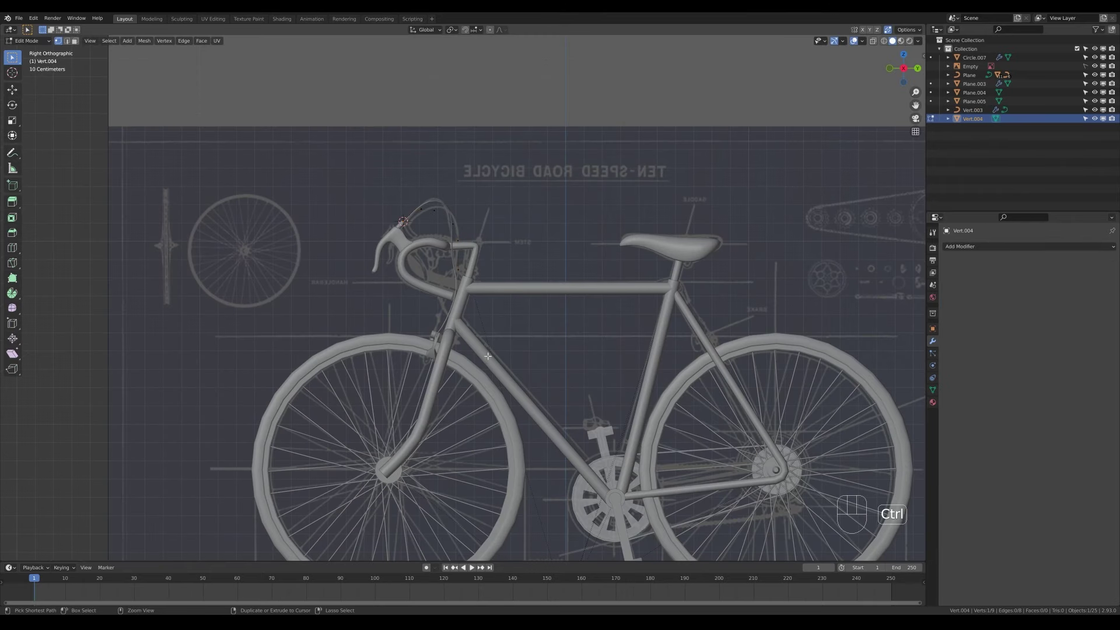
- Extend the rear brake cable path along the underside of the top tube, past the seat tube and down to the rear brake
key(alt+z)
shift+middle_drag(488, 355, 402, 280)
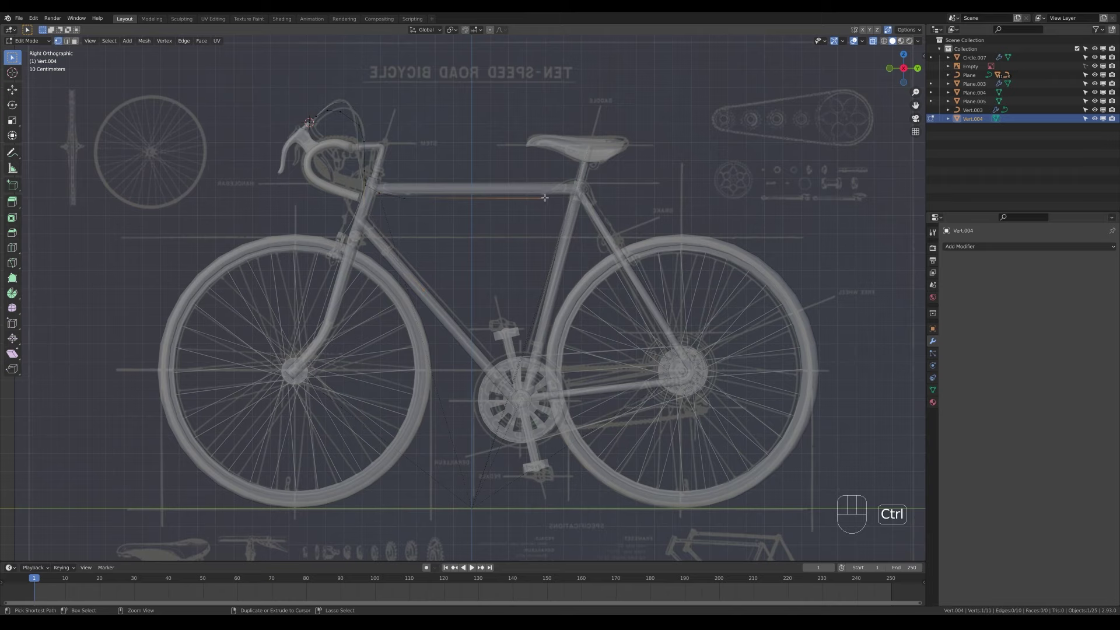
ctrl+right_click(618, 239)
middle_drag(680, 236, 595, 280)
- Select the cable path vertices along the frame and move them along X onto the bicycle's centre line in top view
drag(441, 127, 686, 240)
middle_drag(772, 220, 537, 190)
key(KP_7)
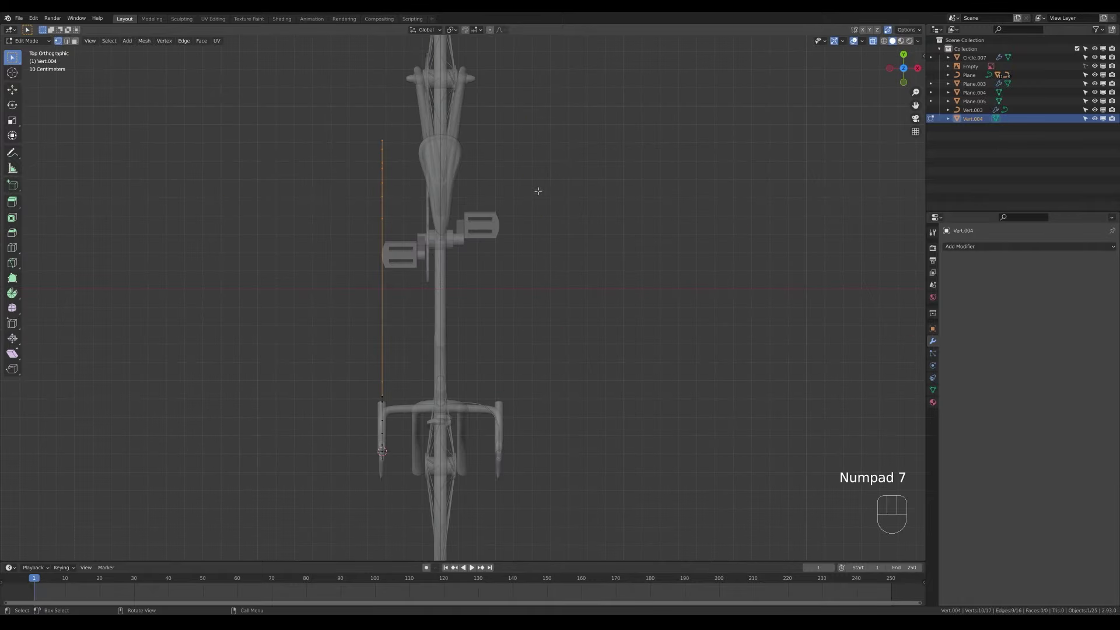
key(g)
key(x)
click(601, 190)
- Move individual cable vertices between the brake lever and the head tube so the path curves gradually toward the frame
click(441, 401)
middle_drag(522, 397, 501, 365)
key(g)
click(446, 370)
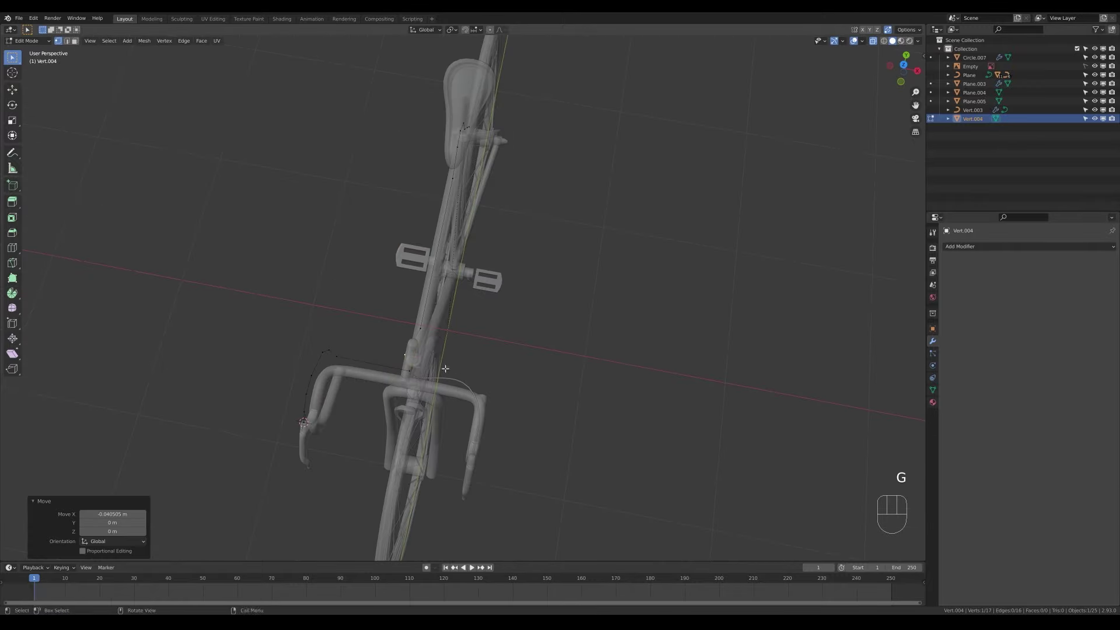
key(g)
click(431, 368)
drag(313, 340, 341, 361)
key(g)
click(346, 367)
key(g)
click(347, 369)
- Shift the cable vertices near the top tube and seat tube along X so the path passes beside the frame
middle_drag(355, 264, 308, 273)
click(306, 254)
middle_drag(392, 331, 446, 257)
click(435, 295)
key(g)
click(438, 294)
middle_drag(438, 294, 493, 277)
drag(456, 281, 498, 336)
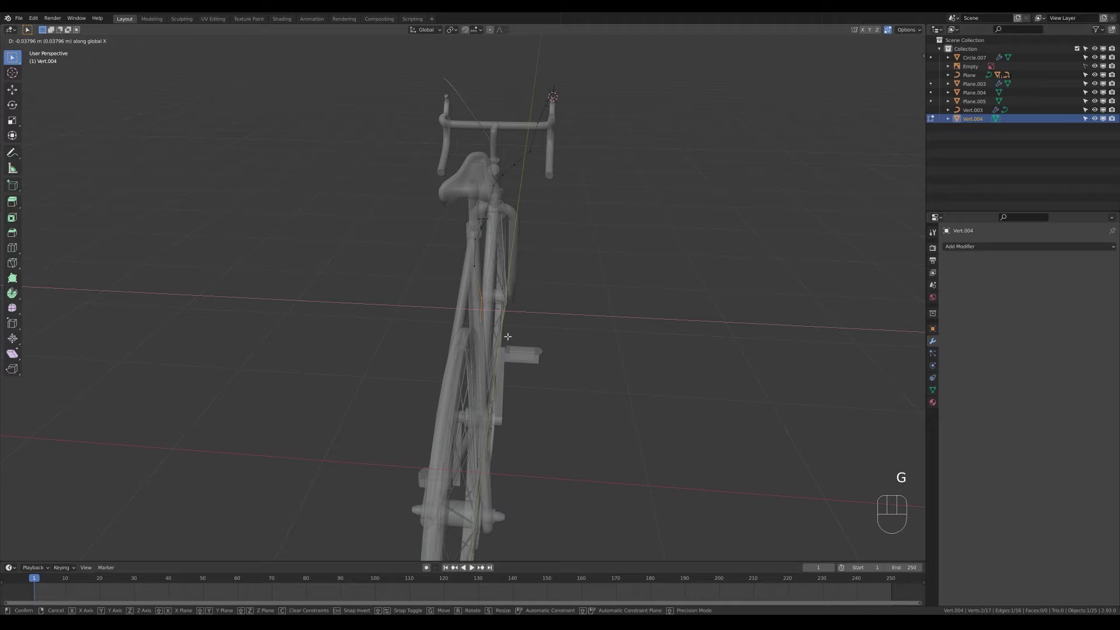
click(507, 337)
key(Tab)
- Return to solid shading and give both front caliper arms a level 2 subdivision
middle_drag(363, 229, 431, 260)
click(373, 204)
key(z)
click(405, 257)
click(332, 204)
key(ctrl+1)
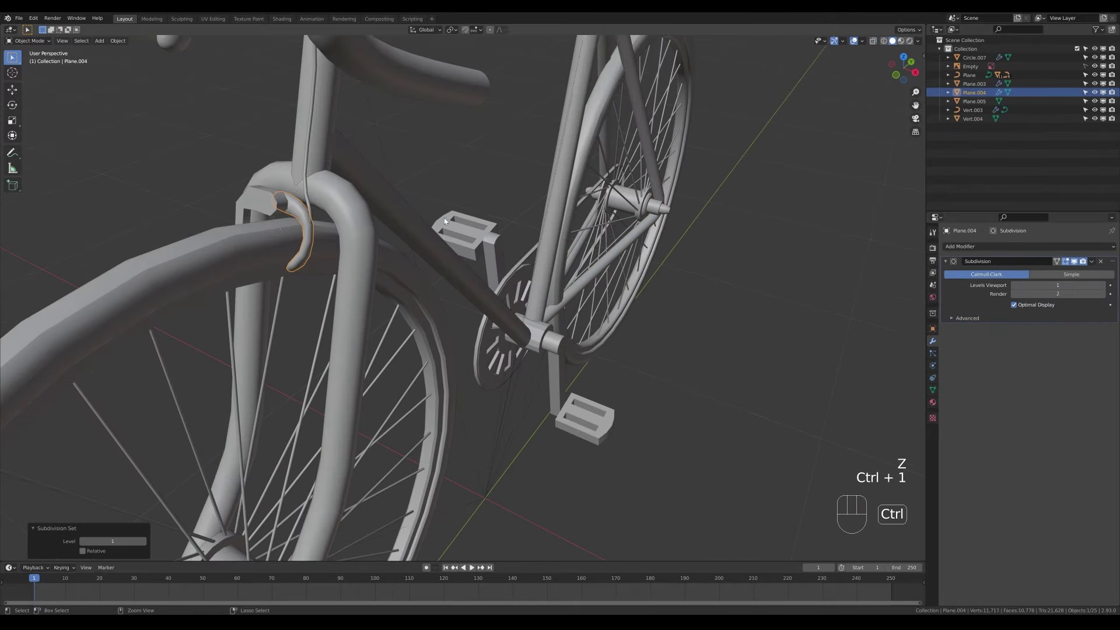
key(ctrl+2)
key(ctrl+2)
- Try adding a loop cut near the lower end of the front caliper arm
key(Tab)
middle_drag(294, 276, 591, 241)
click(597, 235)
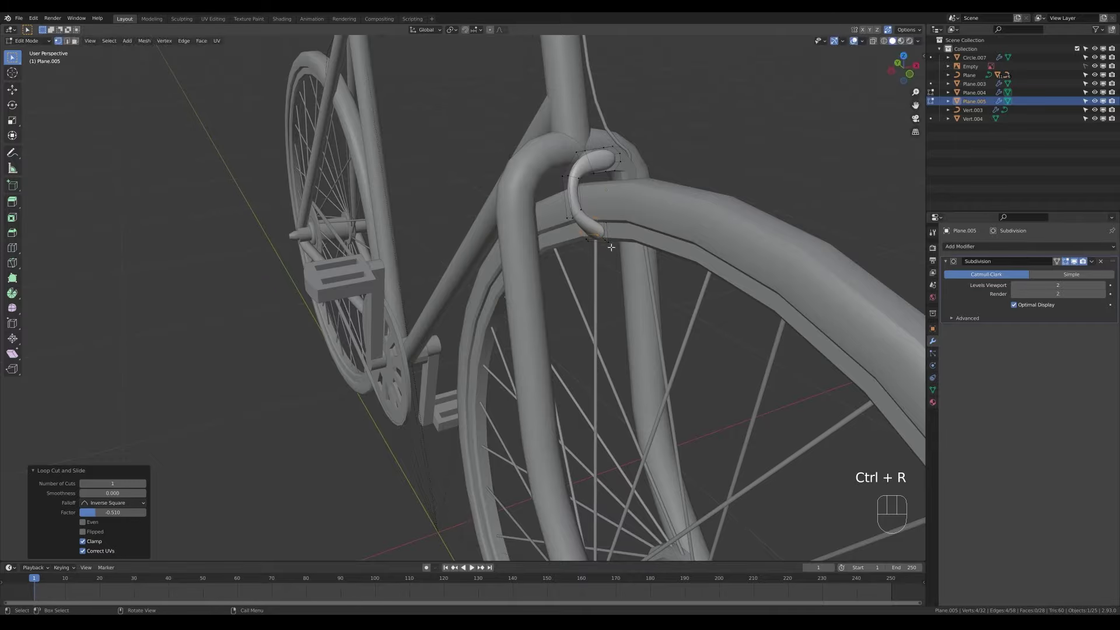
click(634, 252)
key(ctrl+z)
key(ctrl+z)
middle_drag(740, 227, 638, 229)
key(Tab)
- Make a linked duplicate of both front caliper arms and move it about 1.61 m along Y to the rear wheel
click(671, 274)
middle_drag(670, 274, 636, 255)
scroll(641, 277, down, 4)
click(419, 315)
shift+click(393, 309)
key(alt+d)
key(y)
click(781, 287)
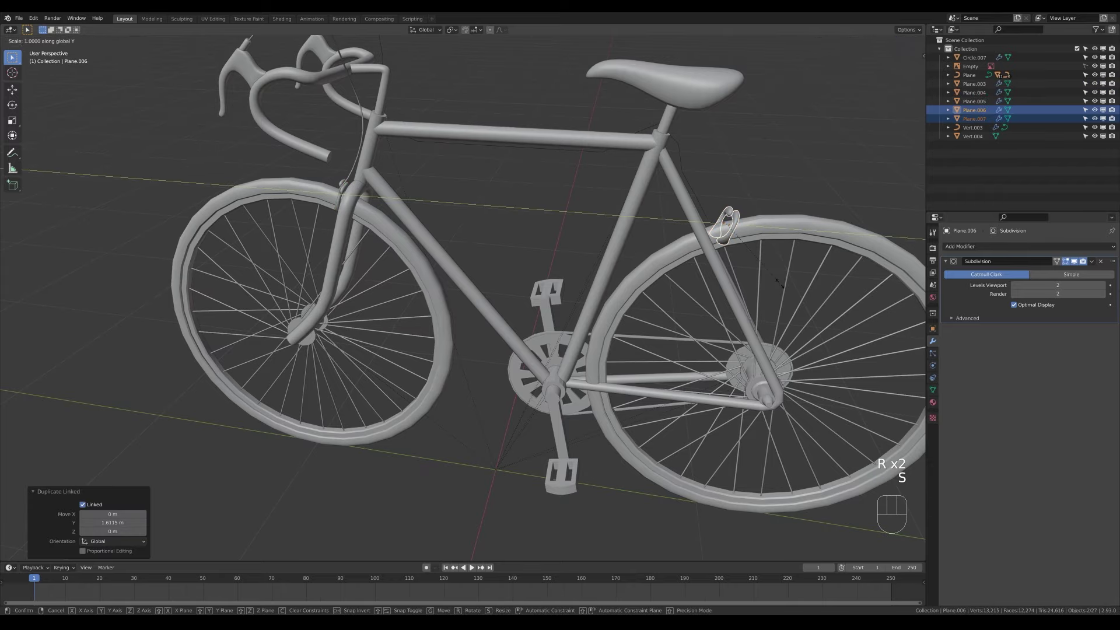
- Rotate the duplicated caliper arms by 180° for the rear brake
key(Return)
middle_drag(780, 283, 606, 374)
text(180)
key(Return)
- Align the rear caliper arms with the seat stay and rear tyre in side view, following the blueprint
key(KP_1)
key(KP_3)
scroll(689, 263, up, 4)
key(g)
click(679, 266)
key(g)
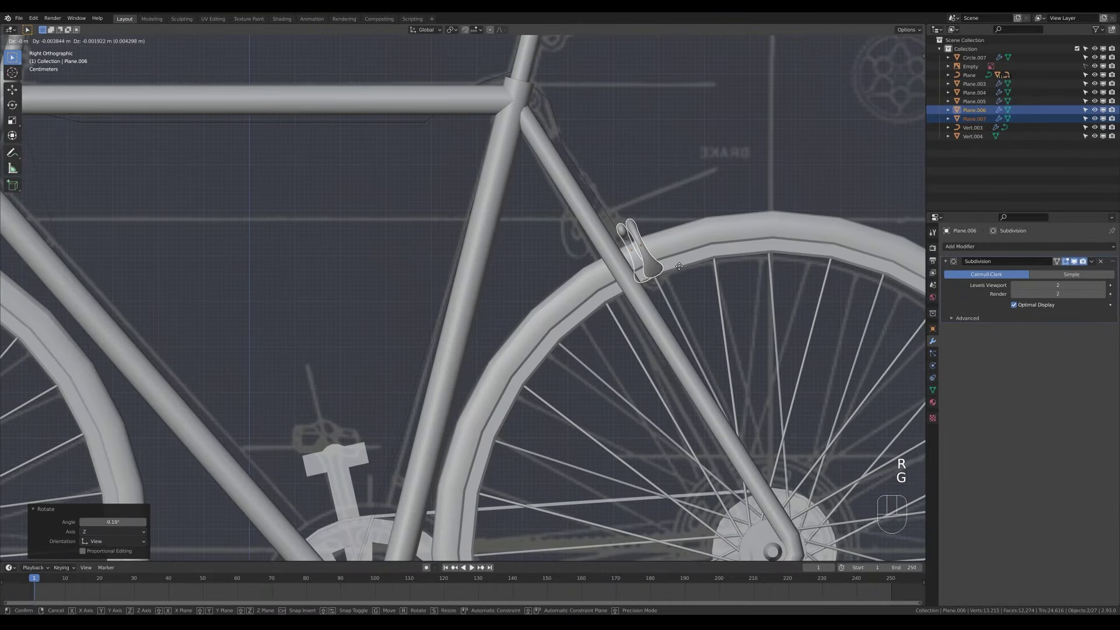
click(676, 264)
middle_drag(677, 265, 598, 305)
click(577, 304)
- Convert the rear brake cable's mesh path to a curve
middle_drag(402, 265, 440, 265)
scroll(441, 265, down, 2)
key(q)
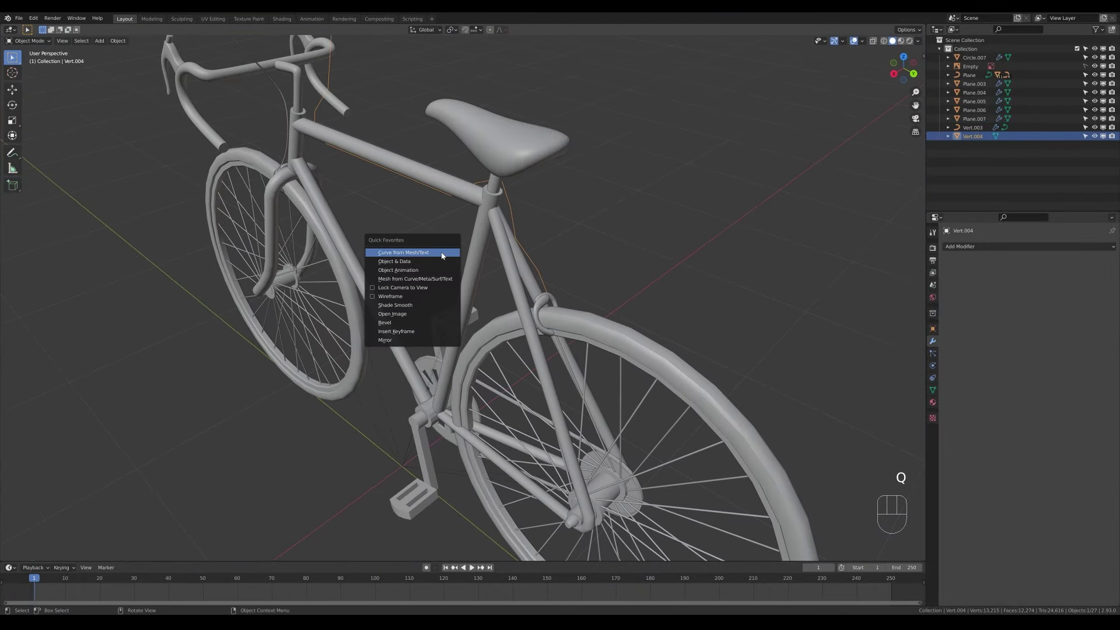
click(435, 287)
- Set the rear cable curve's bevel depth to 0.003 m to match the front brake cable
click(933, 378)
click(287, 89)
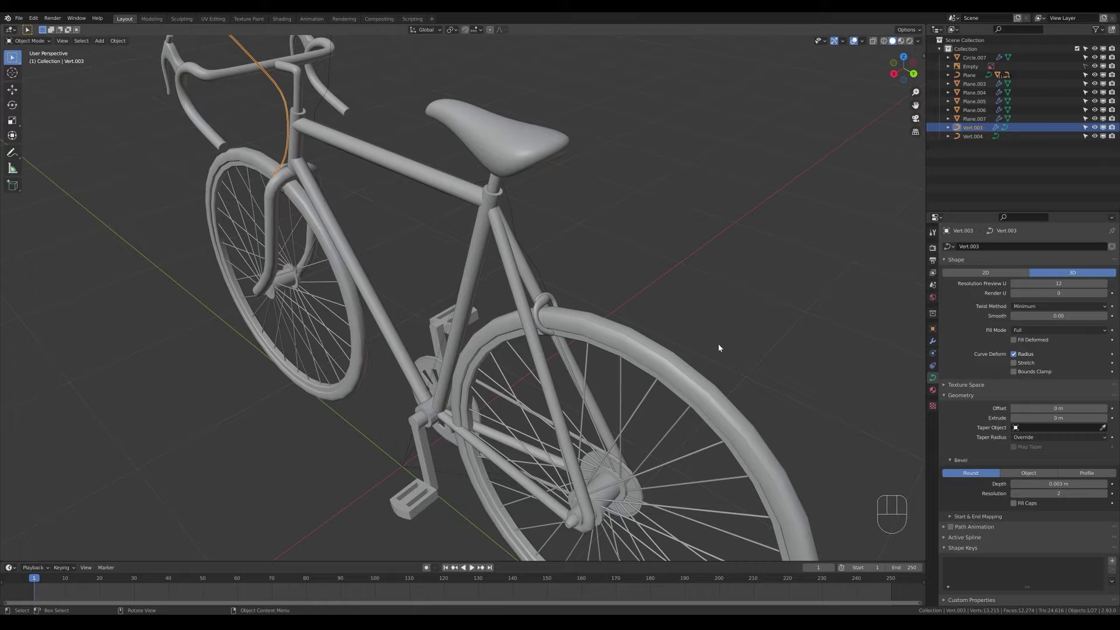
click(315, 115)
click(1047, 483)
text(.003)
key(Return)
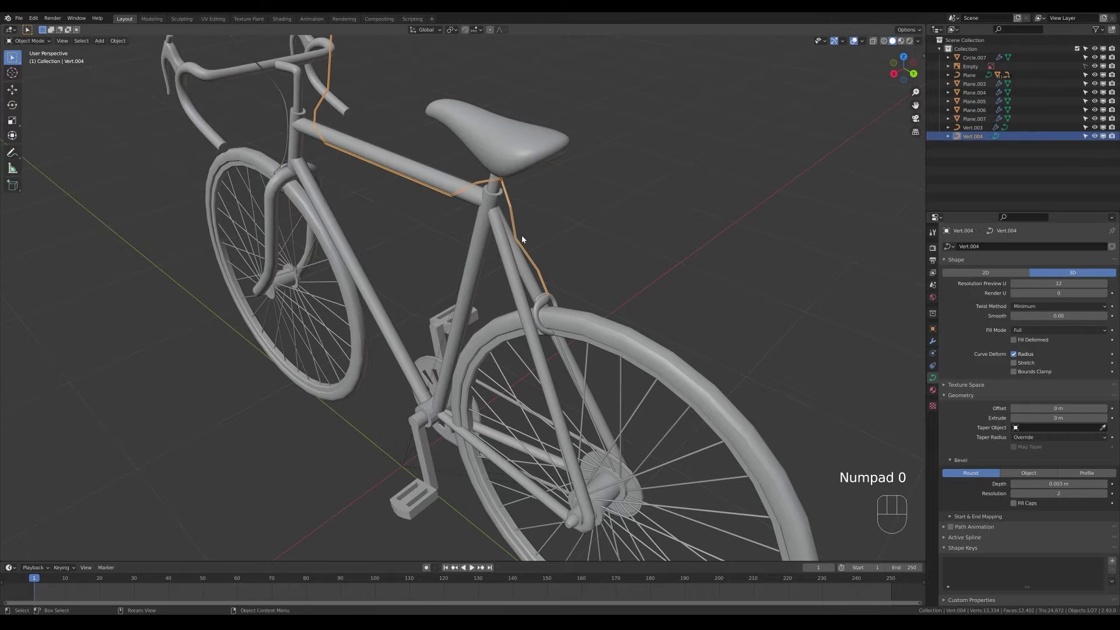
- Give the rear brake cable a level 2 subdivision and move its curve point near the rear caliper
key(ctrl+2)
middle_drag(692, 253, 465, 319)
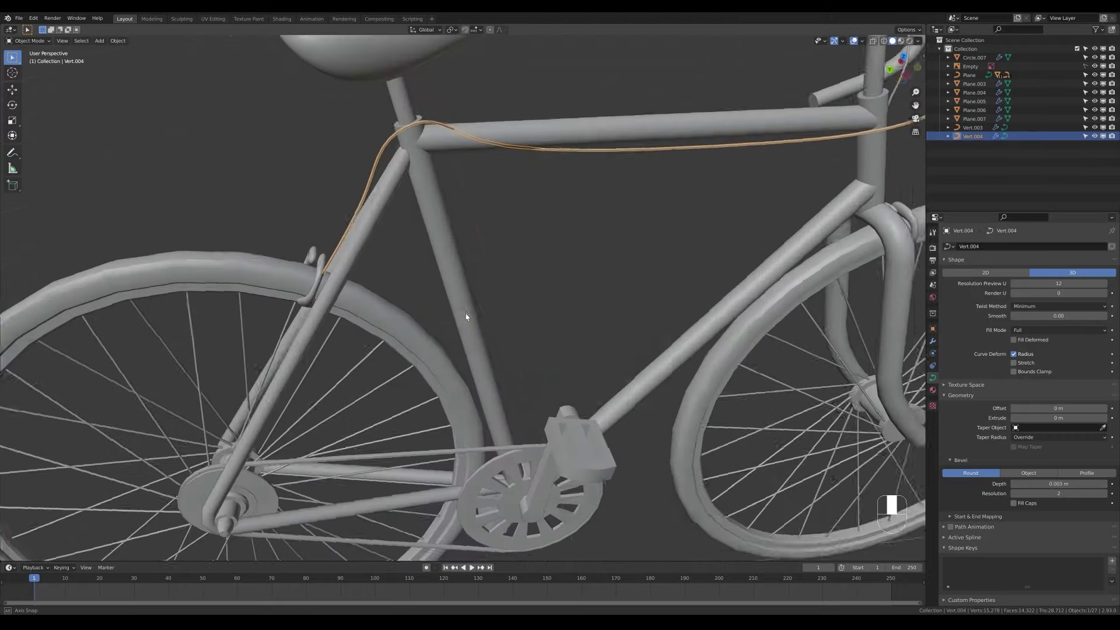
scroll(413, 270, up, 2)
key(Tab)
drag(309, 211, 393, 285)
click(387, 277)
key(Tab)
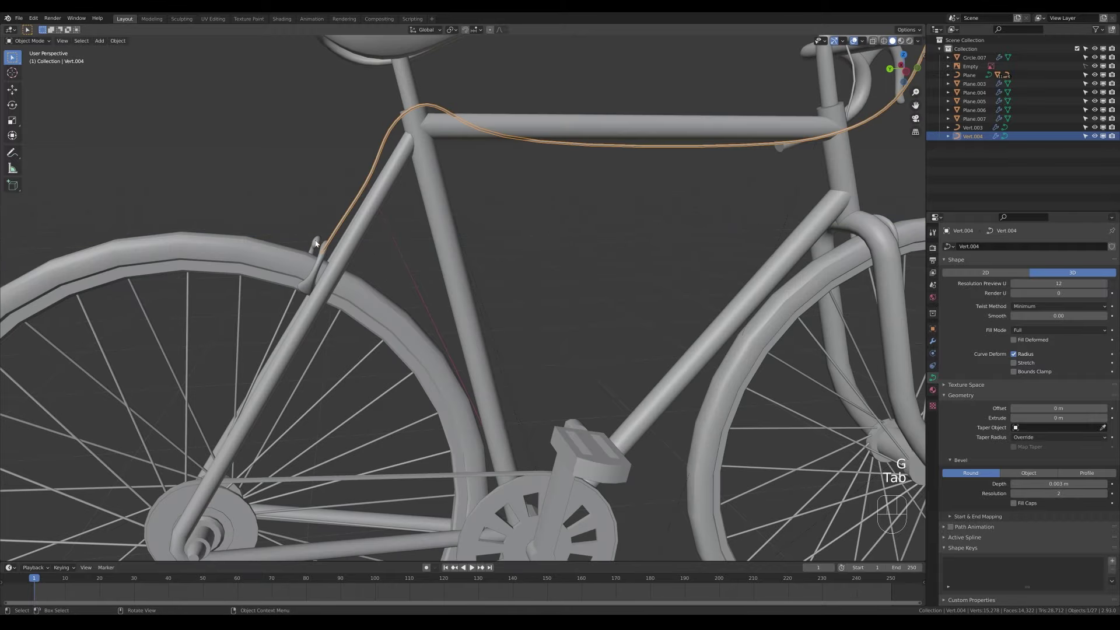
- Move a rear caliper arm along Y and check the matching arm on the front brake
click(317, 248)
middle_drag(318, 248, 350, 274)
key(g)
key(y)
click(350, 274)
shift+middle_drag(583, 234, 404, 237)
click(543, 257)
middle_drag(543, 259, 582, 246)
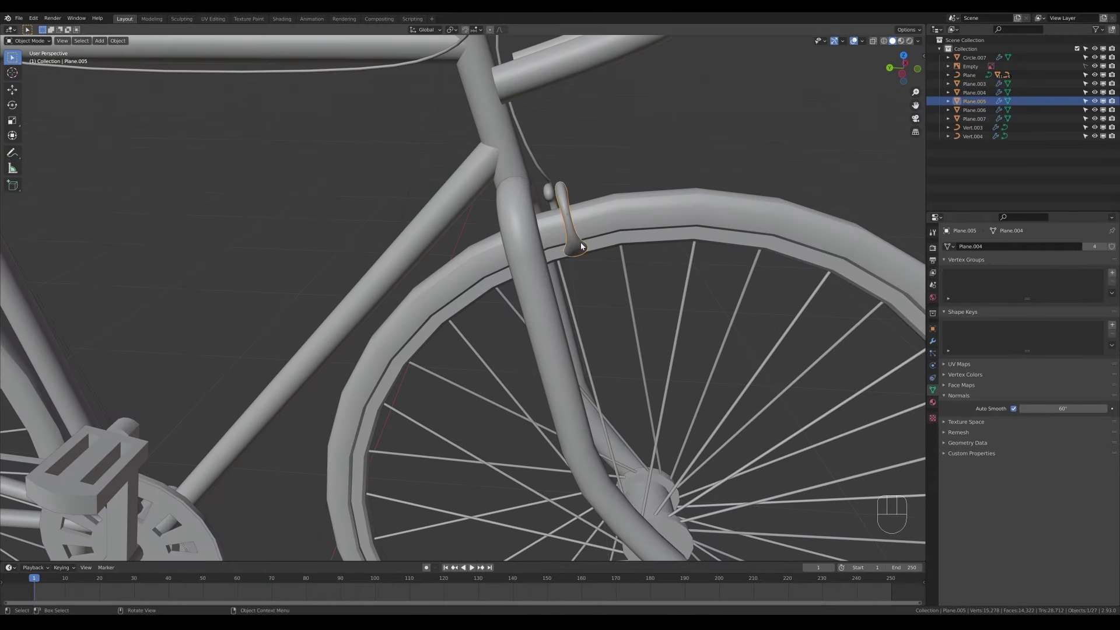
click(584, 245)
scroll(601, 263, down, 6)
- Give the front wheel's tyre a level 1 subdivision and save the file
click(659, 280)
middle_drag(659, 280, 439, 319)
middle_drag(730, 245, 651, 262)
click(460, 361)
key(ctrl+1)
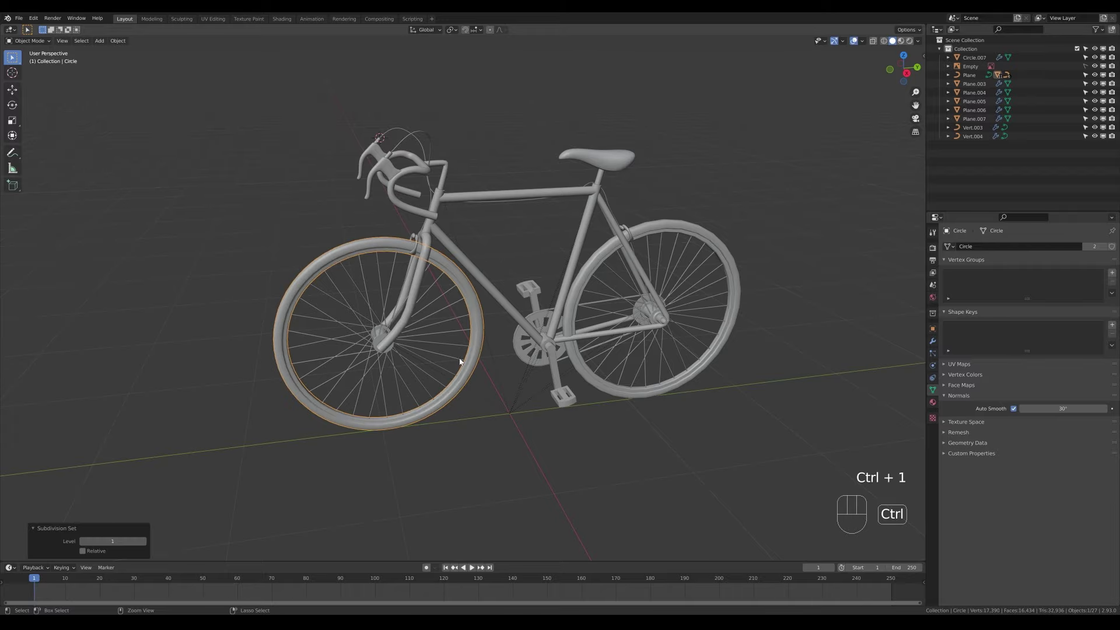
click(783, 405)
key(ctrl+s)
- Parent all bicycle parts to the frame and reset the 3D cursor to the world origin
middle_drag(470, 407, 513, 408)
drag(187, 72, 718, 501)
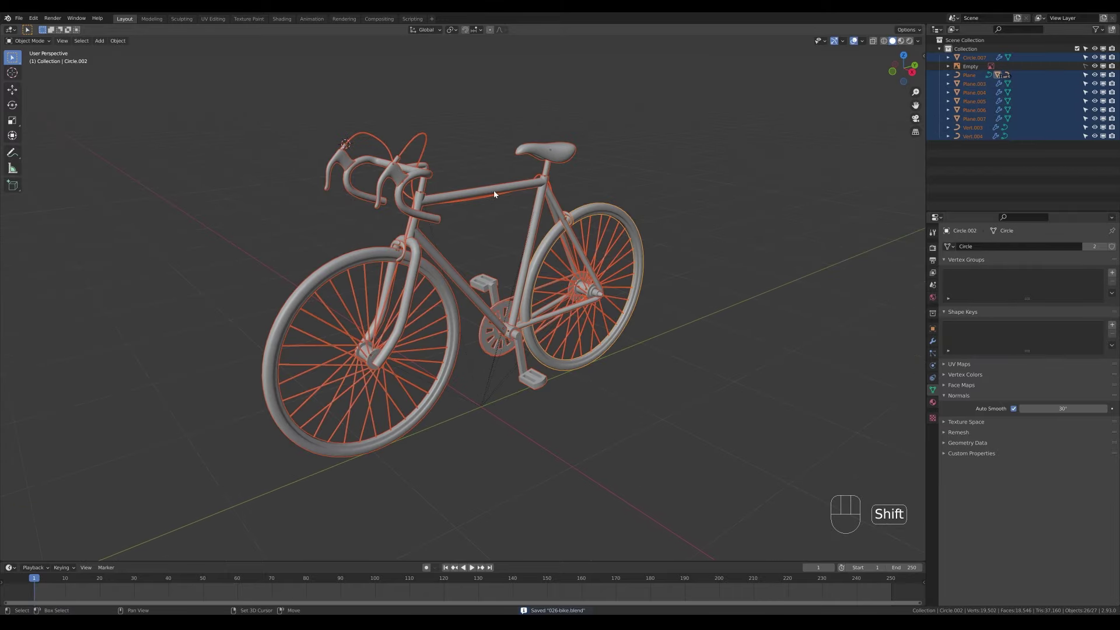
shift+click(493, 191)
key(ctrl+p)
click(497, 216)
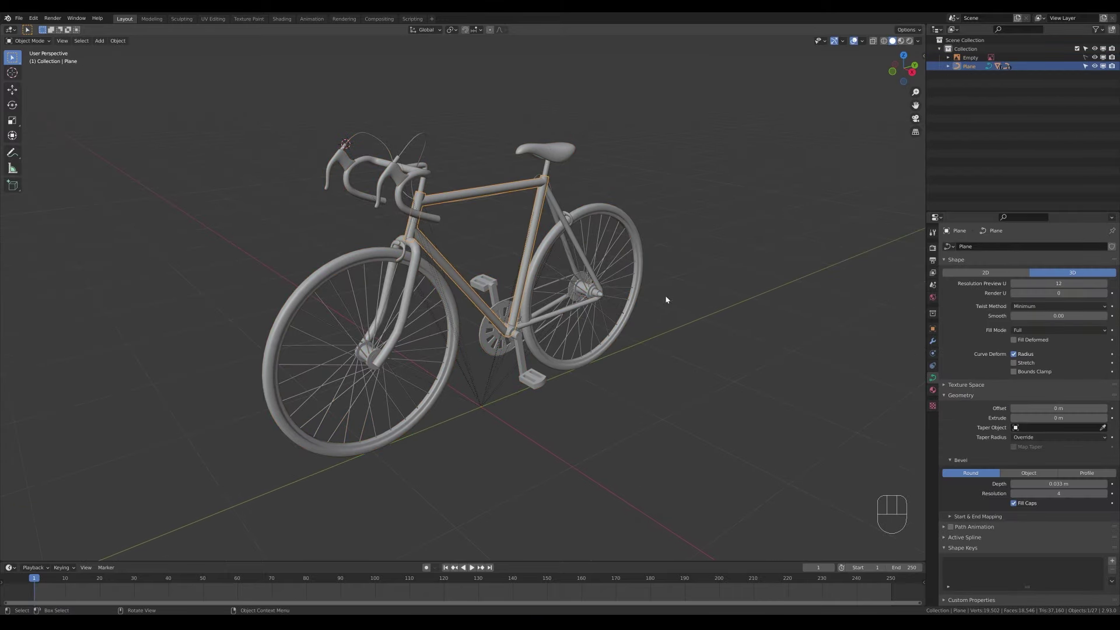
key(shift+s)
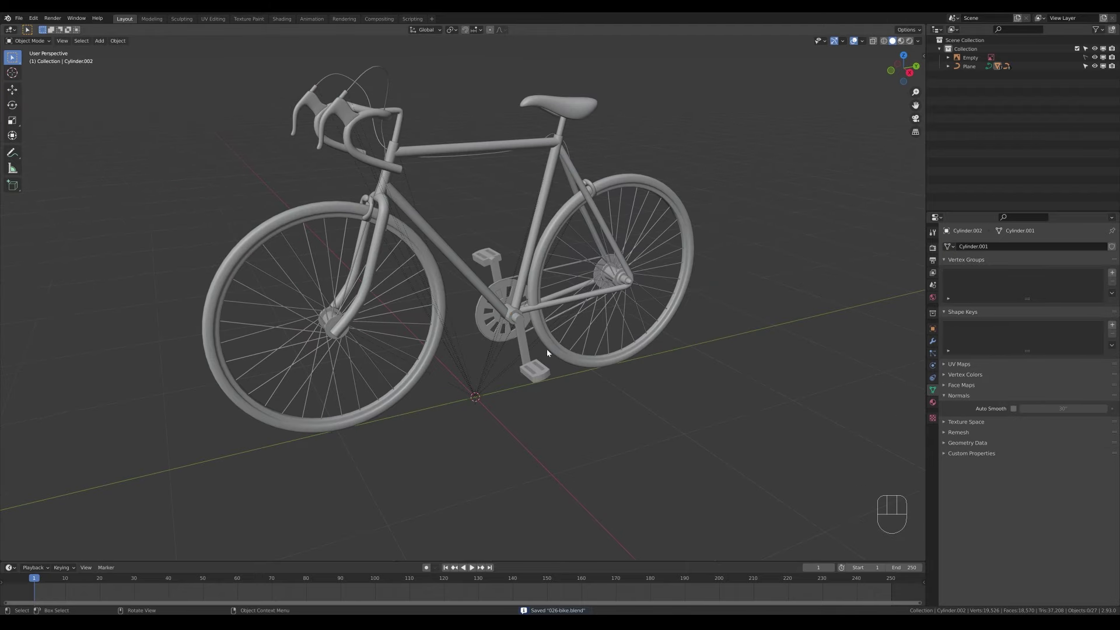
- Enable Auto Smooth on the near crank arm and pedal, and save the file
scroll(561, 345, up, 5)
shift+middle_drag(569, 340, 653, 387)
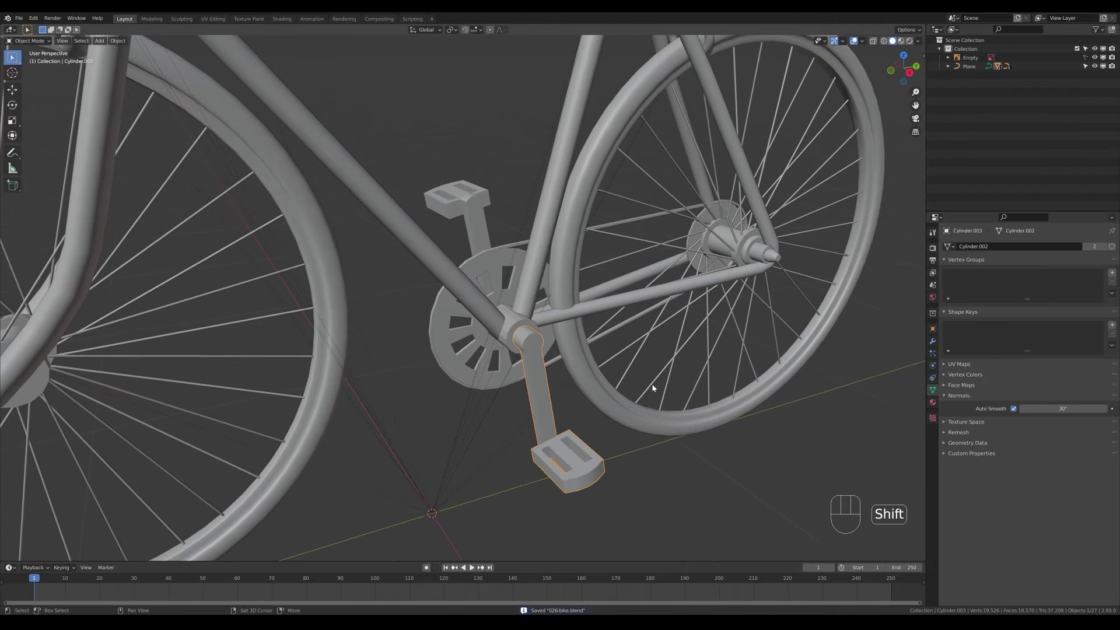
click(514, 334)
click(1013, 408)
key(ctrl+s)
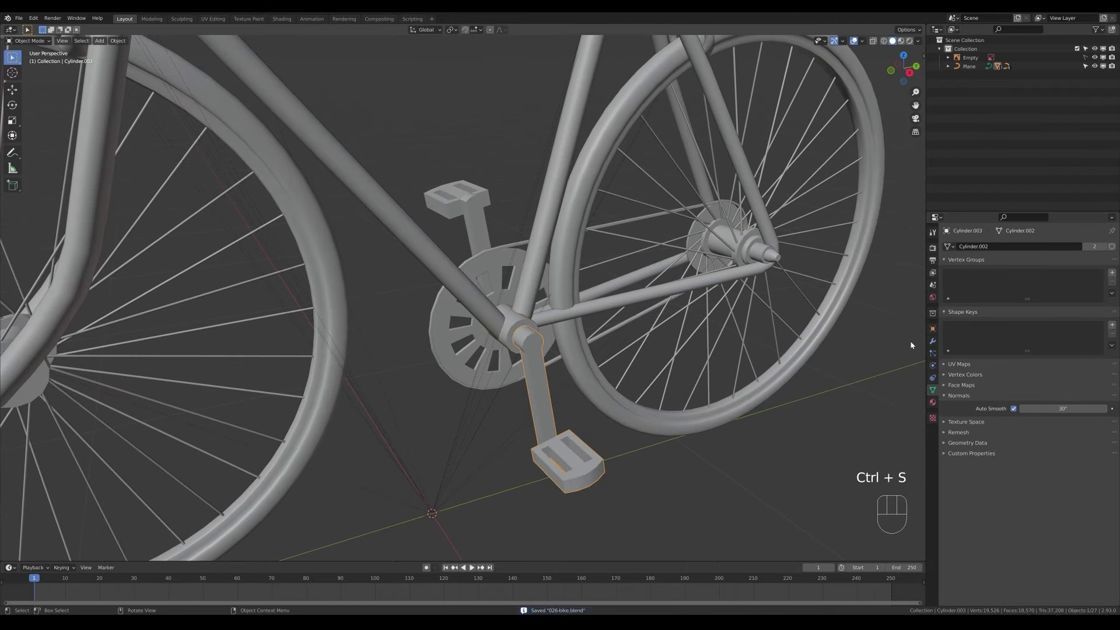
- Add a Bevel modifier to the crank arm with 2 segments, an Arc outer miter and Harden Normals enabled
click(932, 340)
click(992, 247)
click(925, 281)
click(964, 356)
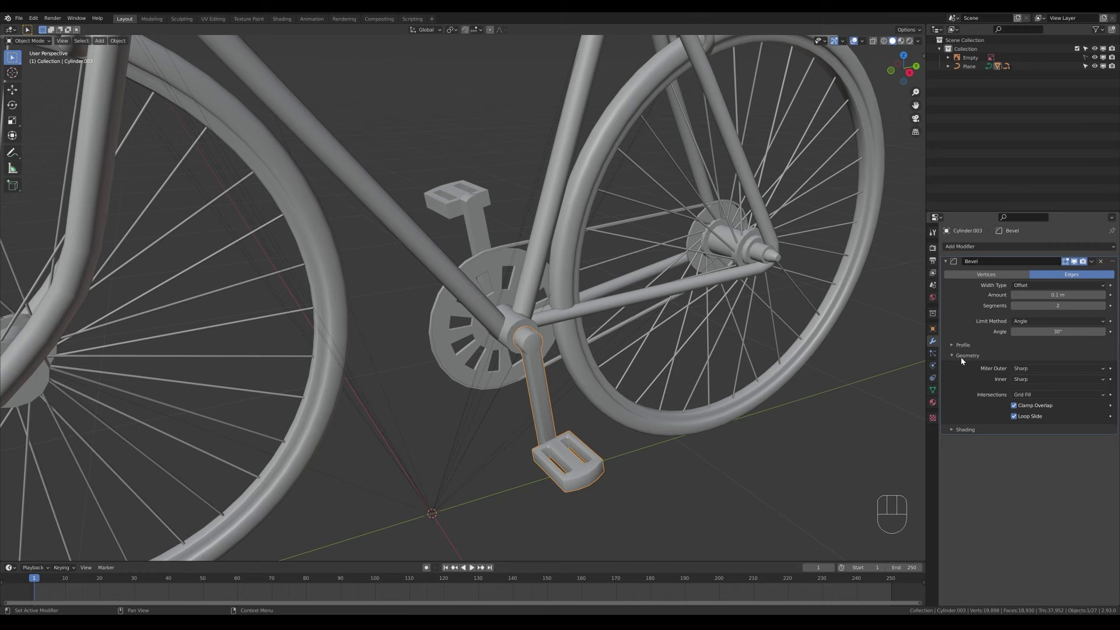
click(1034, 399)
click(1024, 429)
click(1014, 443)
- Set the crank arm's Auto Smooth angle to 180° and its bevel amount to 0.006 m
click(932, 390)
drag(1024, 409, 1106, 410)
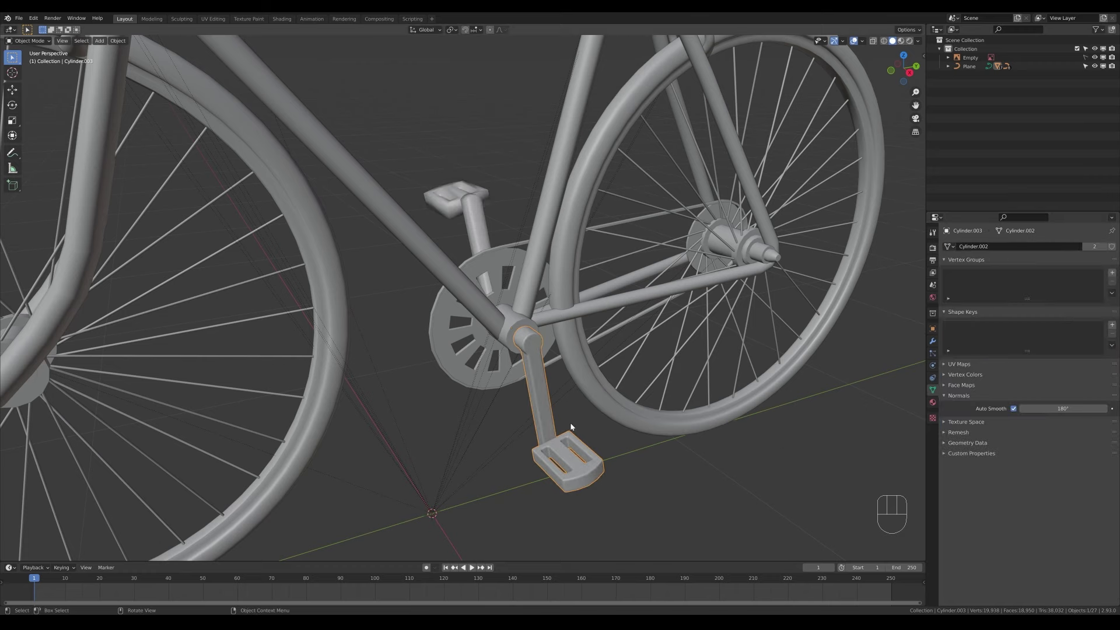
right_click(551, 428)
click(932, 340)
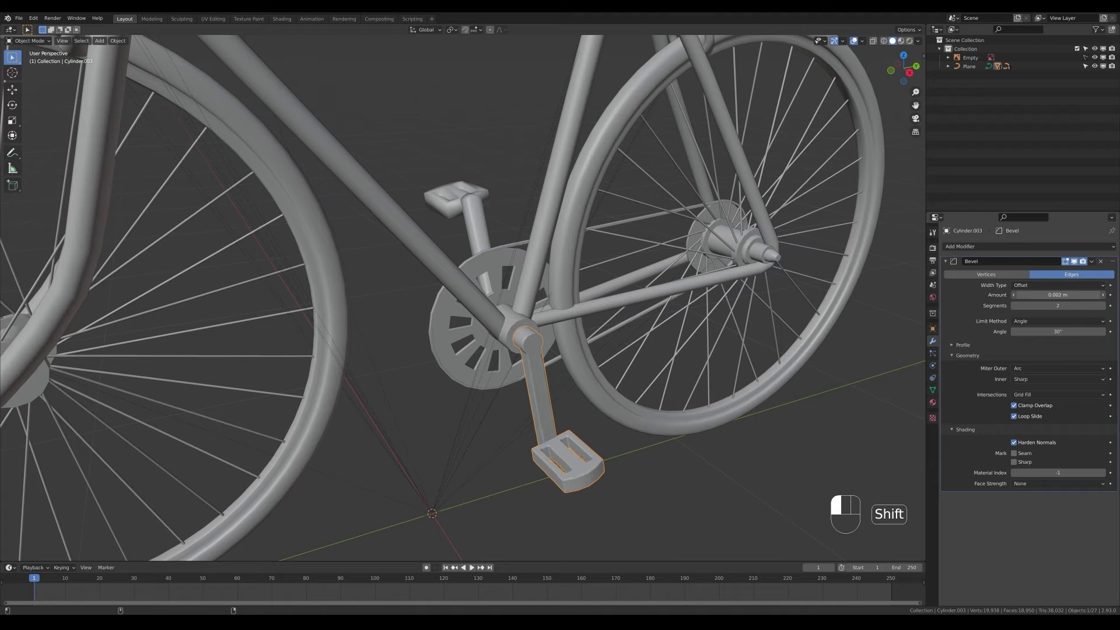
- Copy the crank arm's modifiers to the opposite crank arm and save the file
click(475, 224)
shift+click(547, 420)
key(ctrl+l)
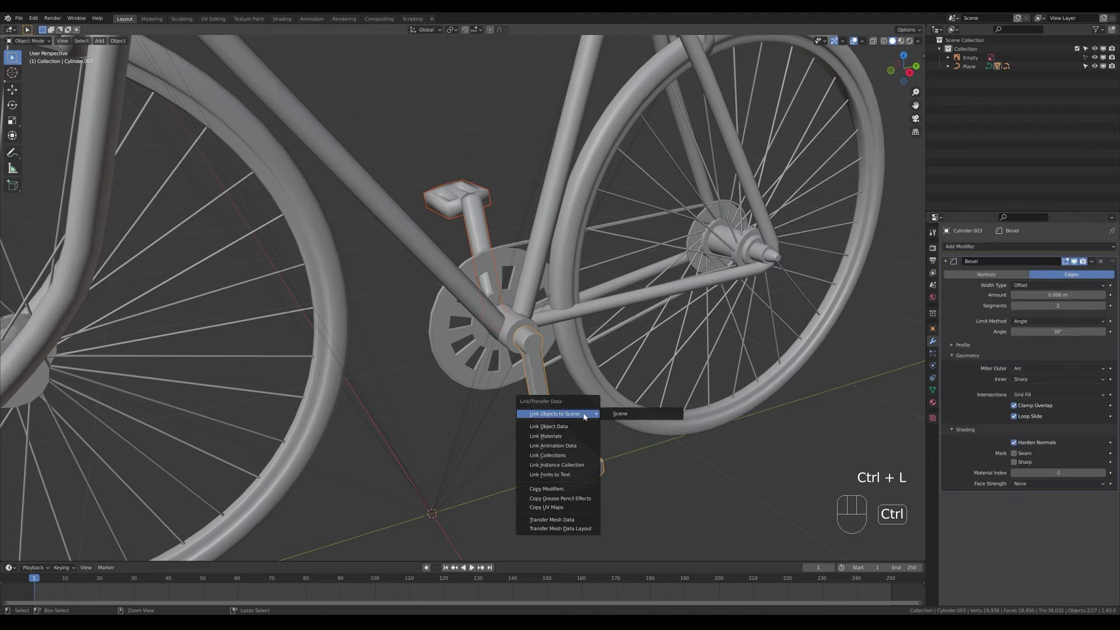
click(566, 489)
key(ctrl+s)
- Copy the crank arm's Bevel modifier to the chainring
click(490, 365)
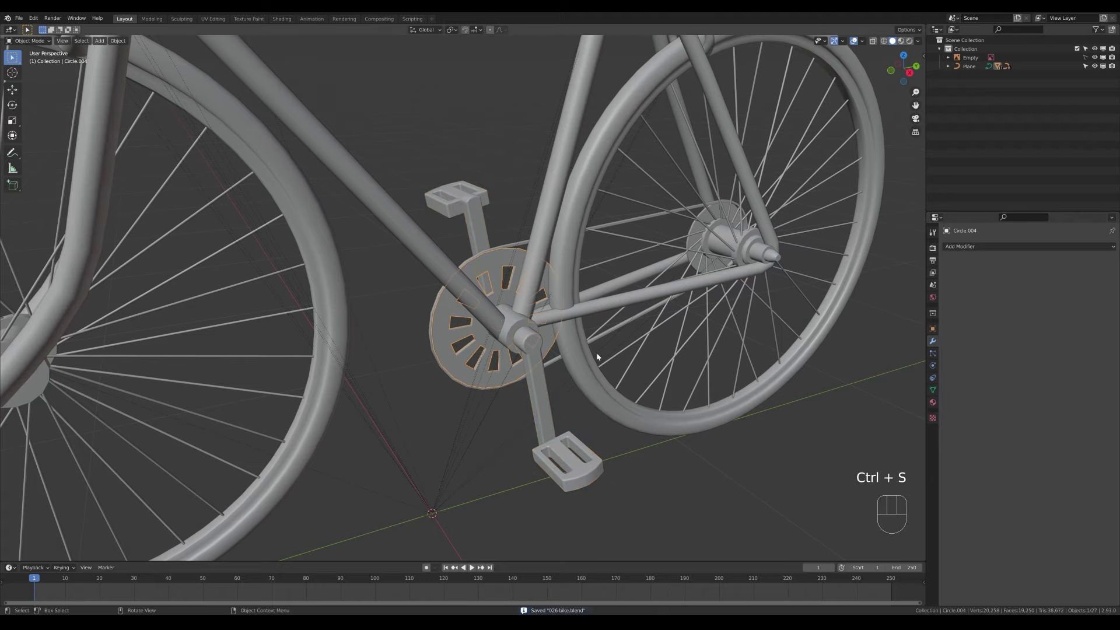
scroll(597, 356, up, 3)
middle_drag(597, 355, 487, 238)
shift+click(513, 449)
key(ctrl+l)
click(514, 449)
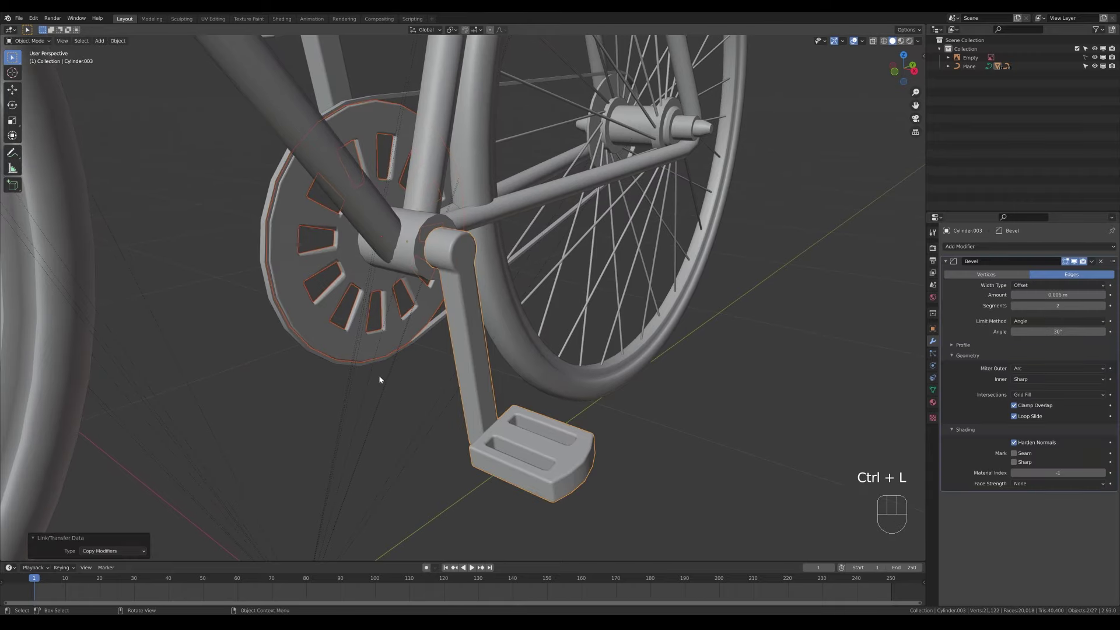
- Enable Auto Smooth on the chainring with a 180° angle
click(932, 390)
click(729, 312)
scroll(665, 297, down, 2)
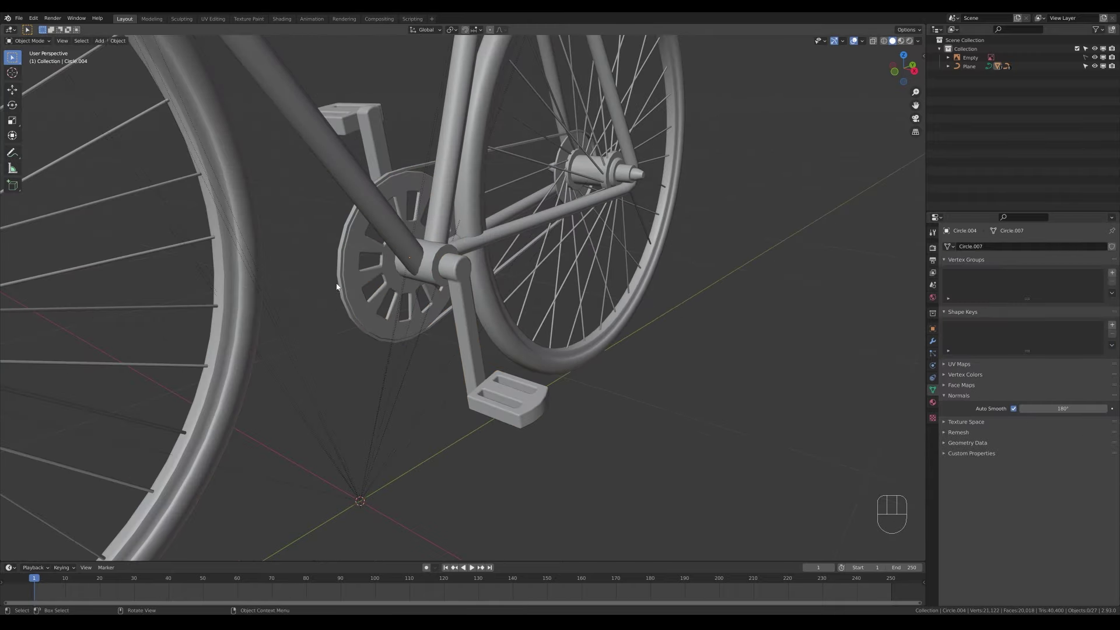
- Set the front tyre's Auto Smooth angle to 180° and save the file
middle_drag(665, 300, 630, 327)
scroll(567, 262, down, 3)
click(330, 331)
key(ctrl+s)
- Add a plane mesh at the world origin beneath the bicycle
middle_drag(700, 274, 648, 268)
key(shift+s)
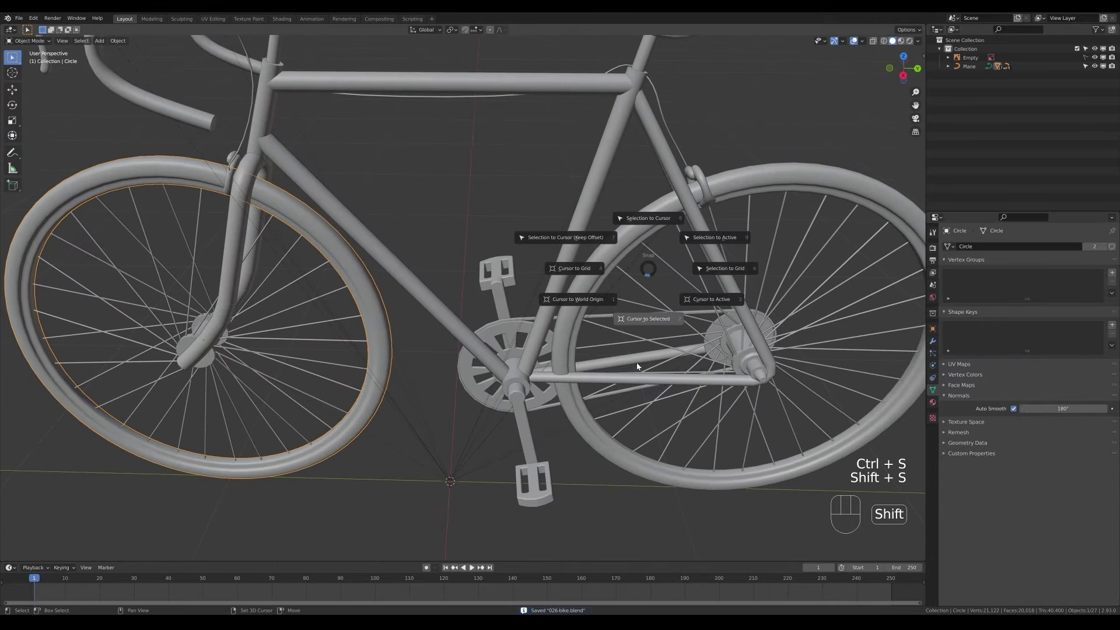
key(shift+s)
key(shift+s)
key(shift+a)
mouse_move(514, 438)
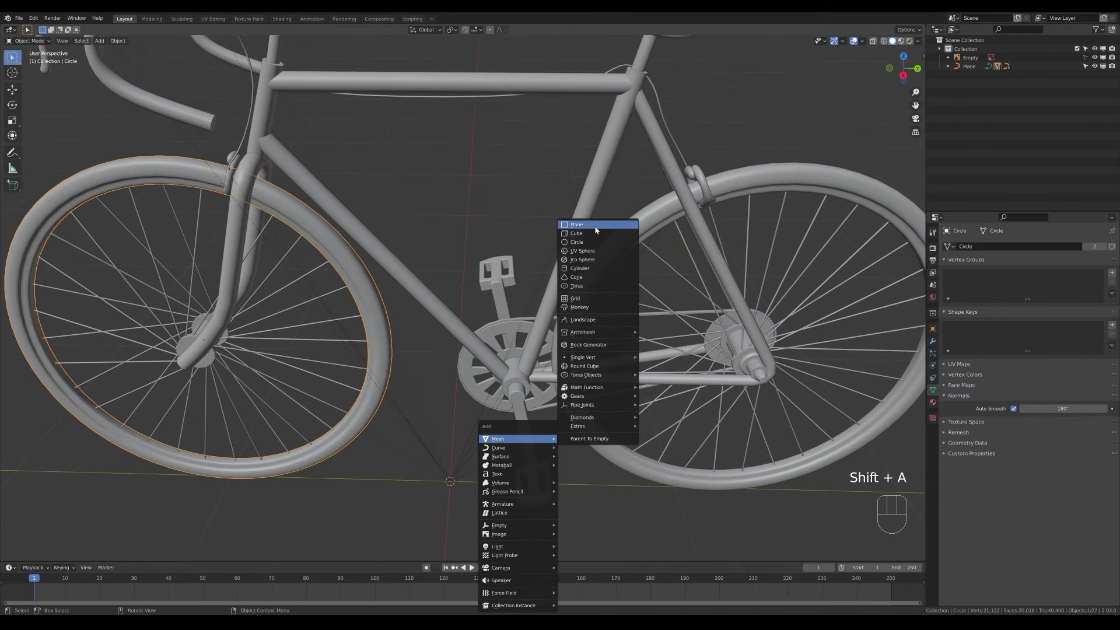
click(596, 225)
- Merge two of the plane's vertices to form a triangle and bevel its corners into a six-sided outline
key(Tab)
key(1)
key(m)
click(631, 490)
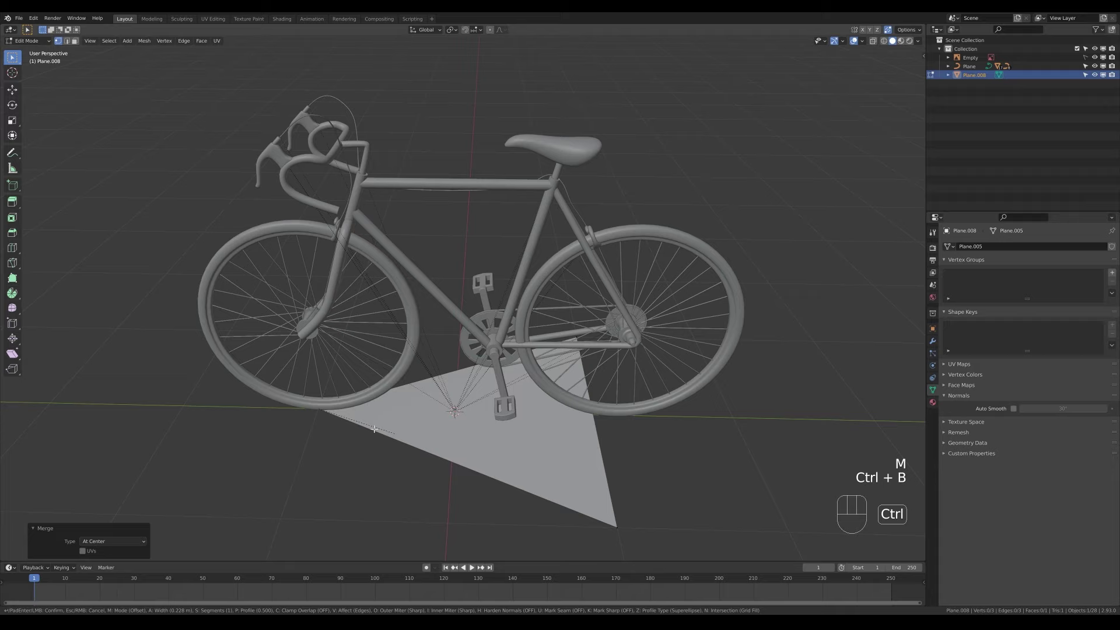
click(745, 442)
- Extrude the six-sided face into a plate and scale the plate down
key(Tab)
key(a)
key(Tab)
key(Tab)
click(575, 462)
key(Tab)
key(a)
key(e)
click(665, 496)
key(Tab)
key(s)
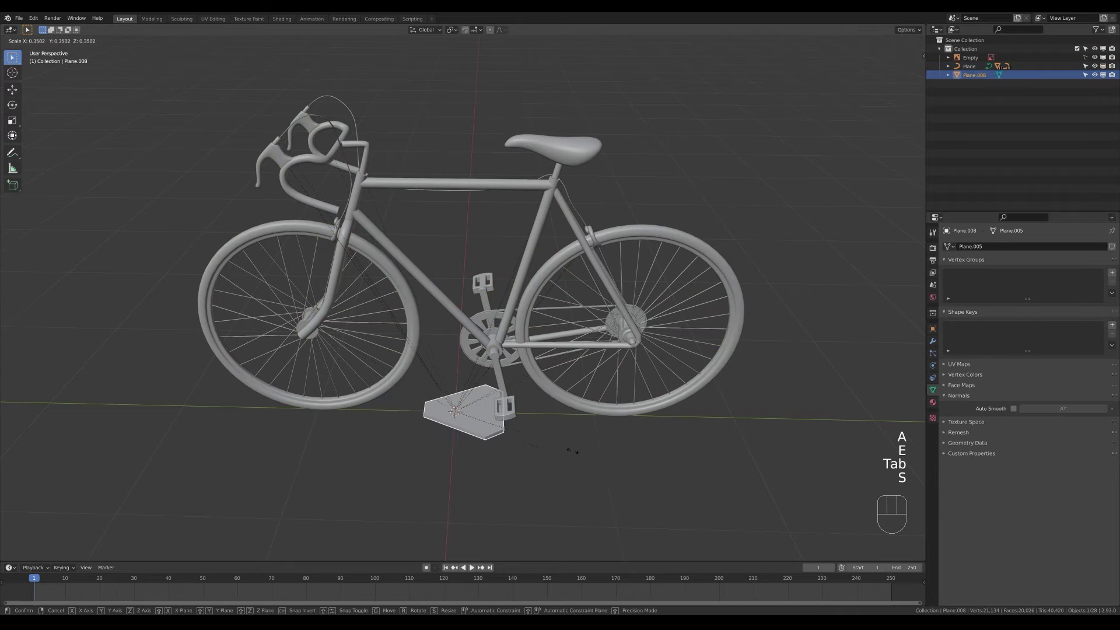
click(532, 428)
- Position the plate beside the rear brake and rotate it in side view to follow the seat stays
key(KP_3)
click(654, 303)
middle_drag(655, 302, 670, 282)
key(KP_3)
key(KP_Decimal)
key(r)
click(611, 315)
key(r)
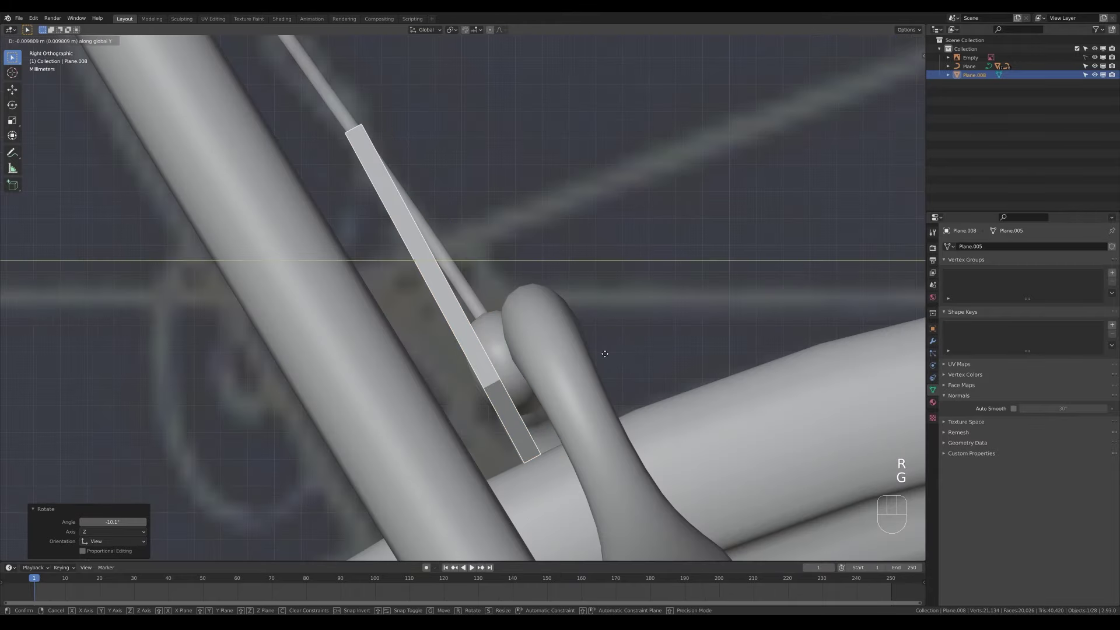
click(449, 326)
- Scale the plate's whole mesh to fit between the seat stays and the rear brake
key(a)
key(Tab)
key(a)
key(s)
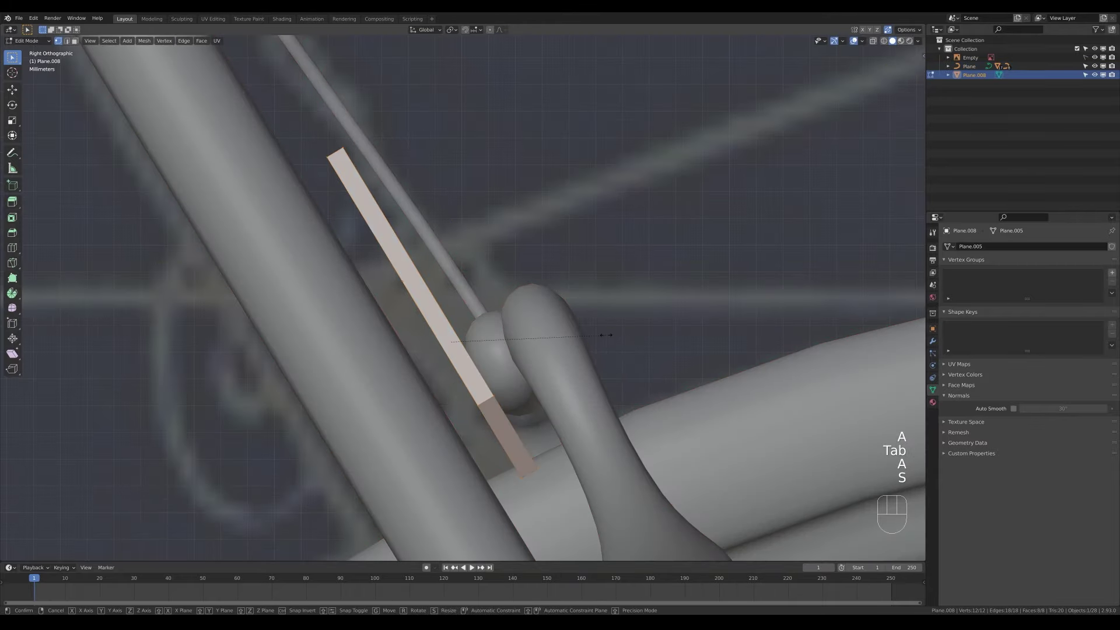
click(657, 329)
key(Tab)
- Move the plate along its local Z axis against the seat stays
scroll(528, 329, down, 5)
middle_drag(529, 329, 608, 340)
key(g)
key(z)
key(z)
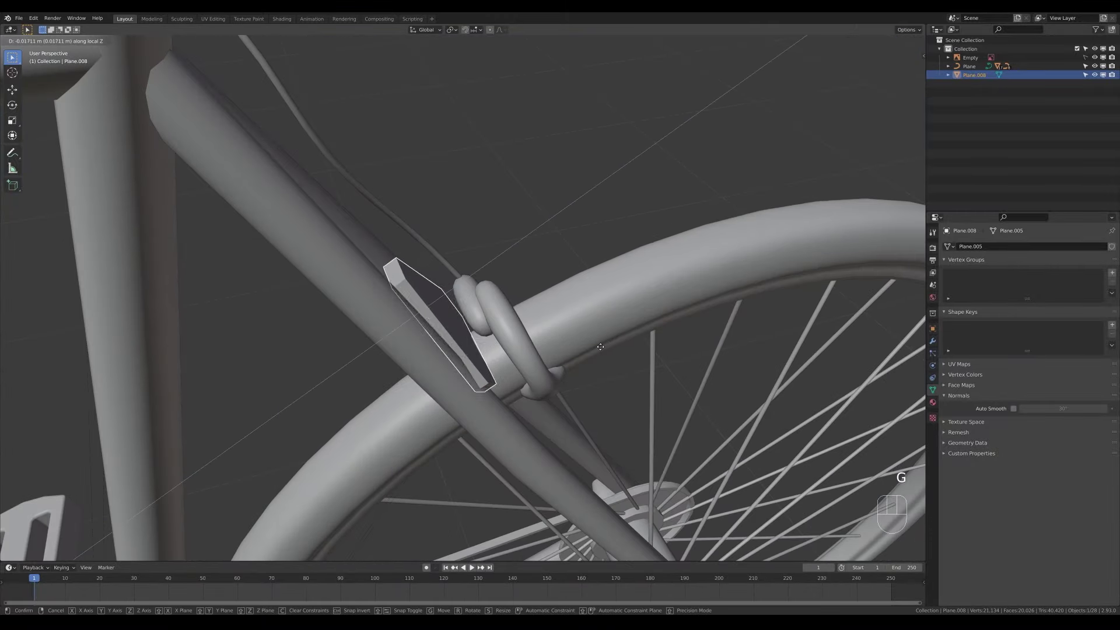
click(608, 340)
- Copy the crank arm's modifiers to the rear brake plate and shade the plate smooth
scroll(608, 343, down, 5)
shift+click(459, 296)
key(ctrl+l)
click(373, 550)
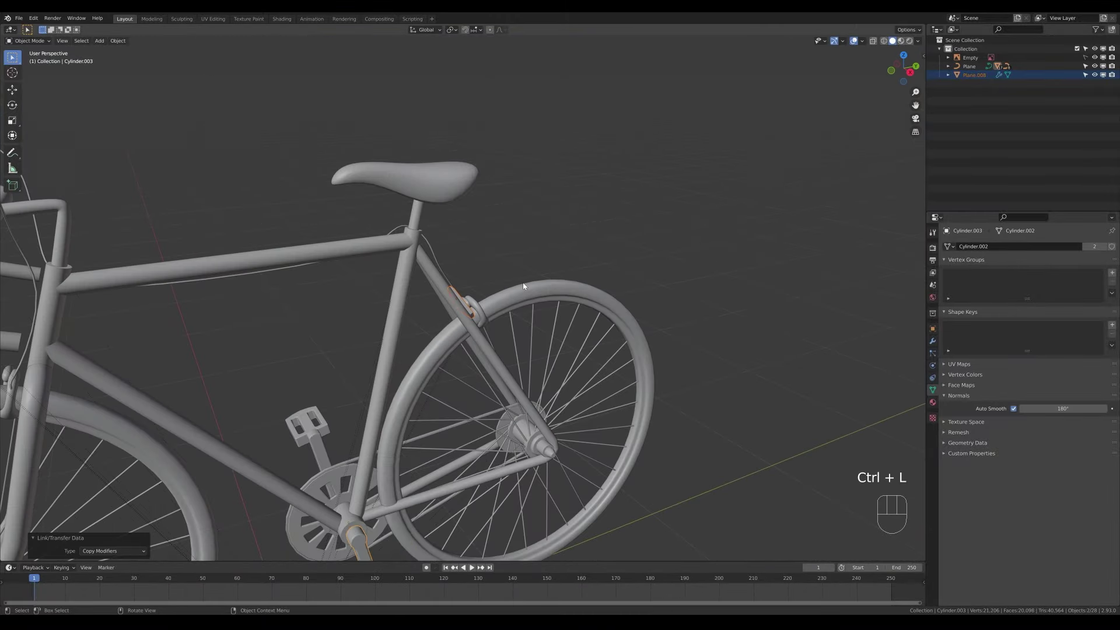
scroll(443, 297, up, 5)
click(443, 294)
right_click(442, 295)
click(437, 293)
- Apply the rear brake plate's scale and set its Bevel amount to 0.003 m
key(ctrl+a)
click(606, 333)
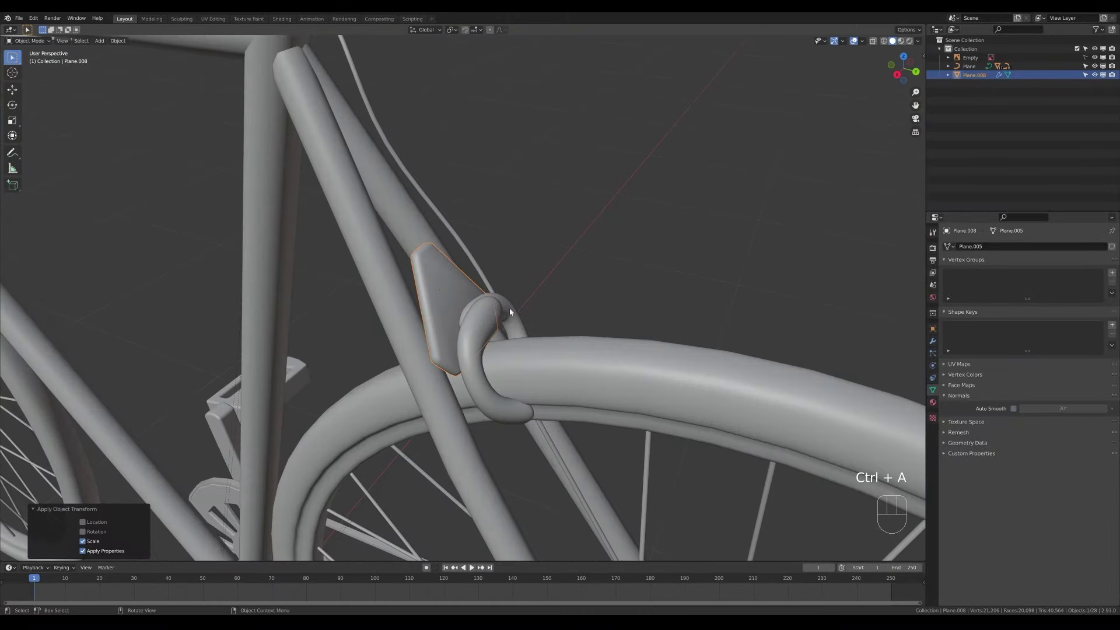
click(932, 342)
shift+drag(1069, 295, 661, 294)
- Place a linked duplicate of the brake plate at the front brake, rotated to follow the fork
key(shift+KP_3)
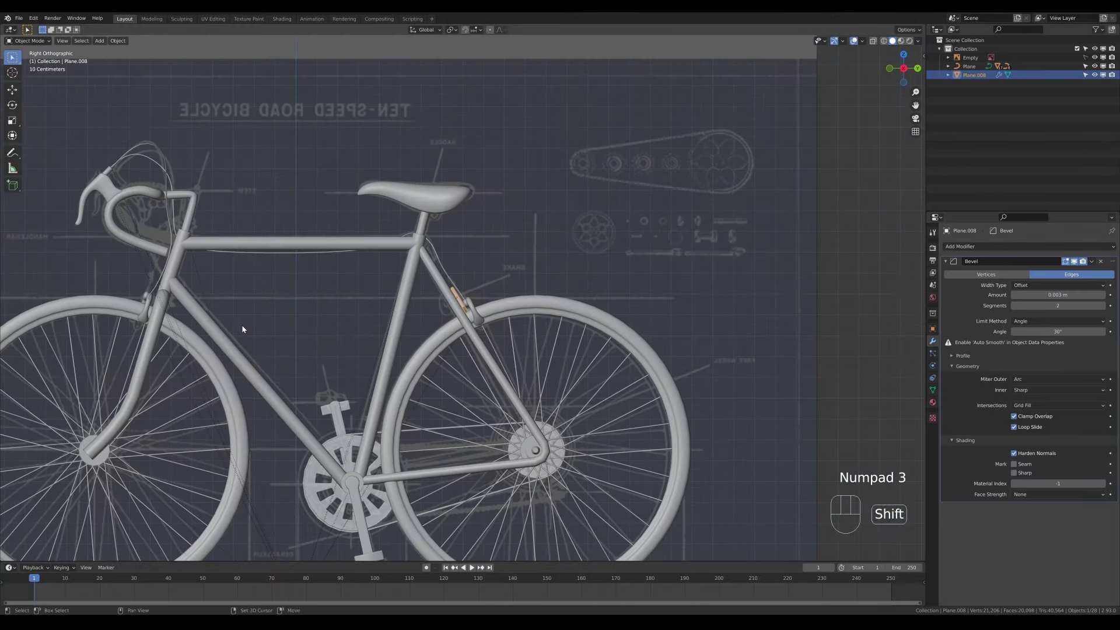
key(KP_3)
key(alt+d)
click(424, 331)
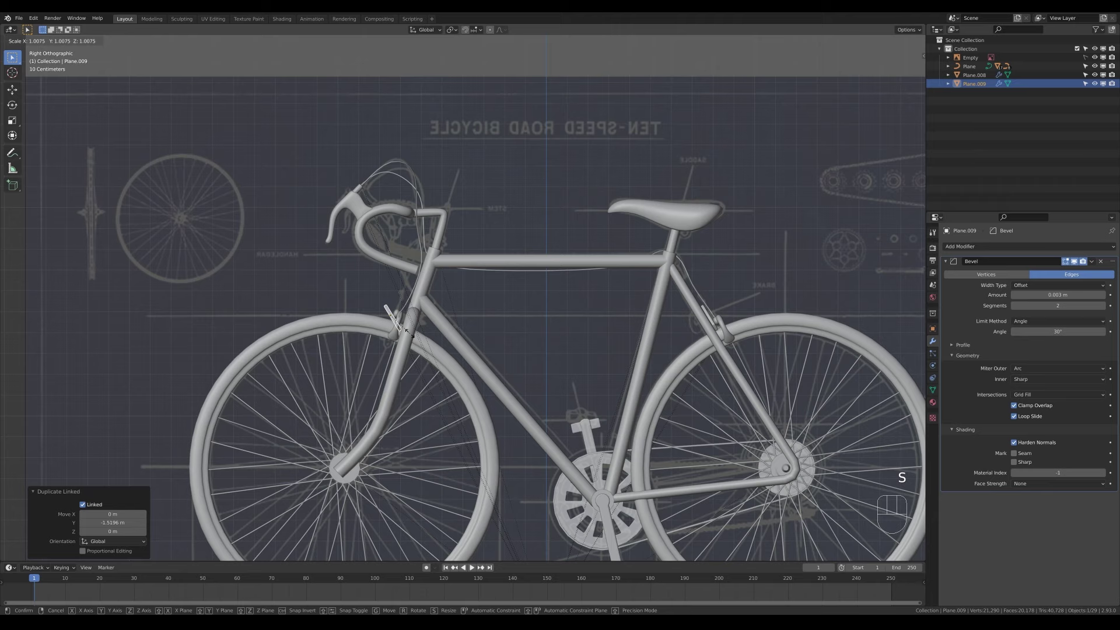
click(398, 359)
scroll(316, 363, up, 5)
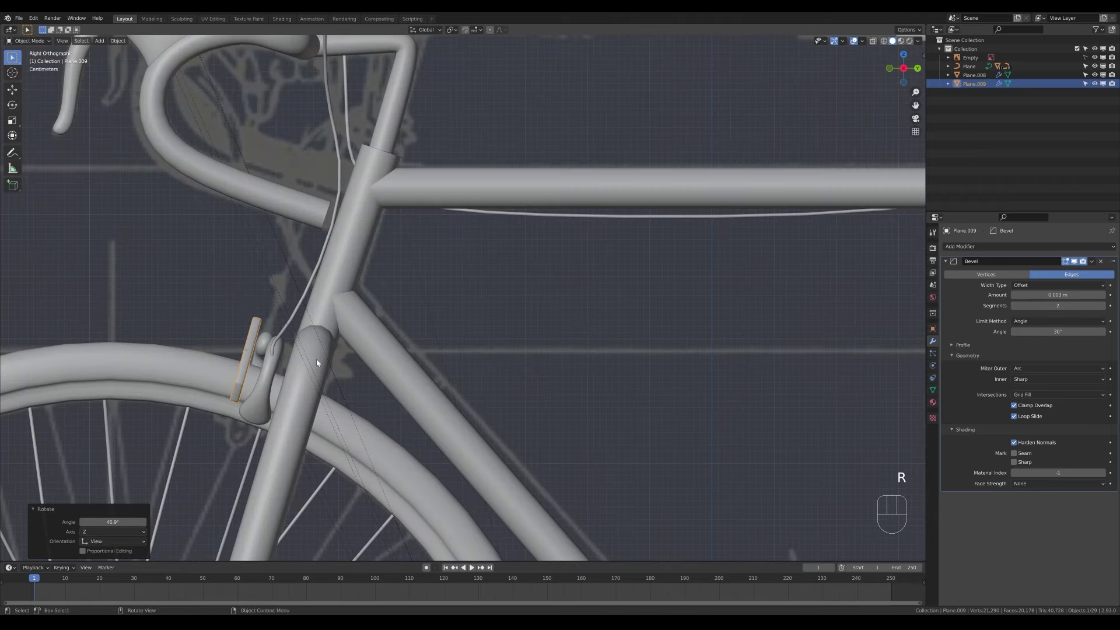
click(346, 377)
- Reposition a point of the front brake cable just above the new front plate
middle_drag(345, 377, 299, 311)
click(323, 309)
key(Tab)
key(g)
key(g)
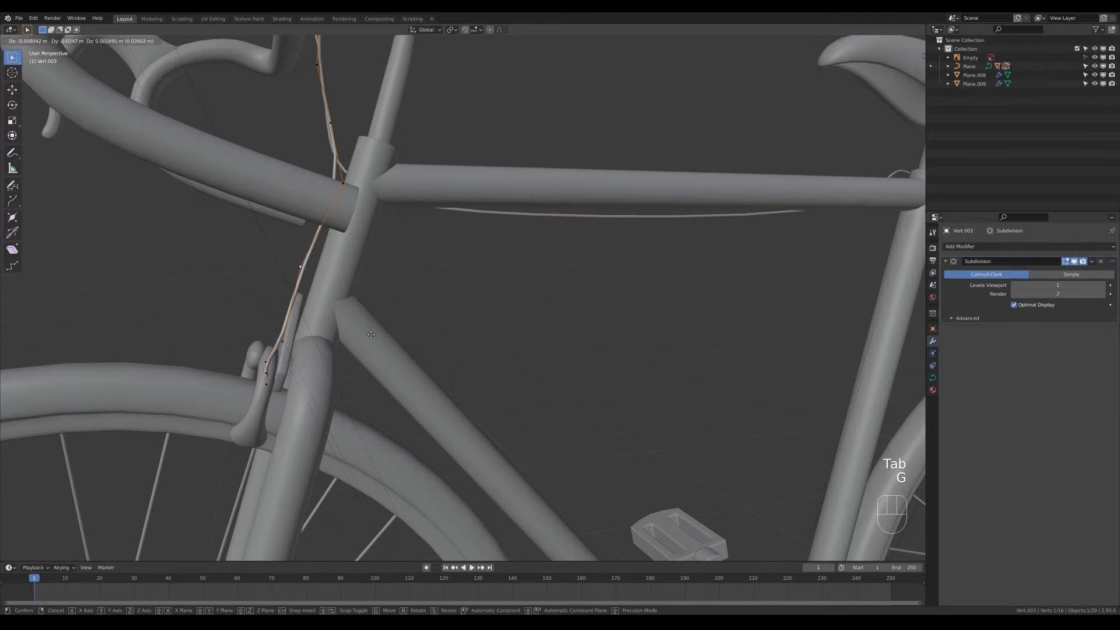
click(335, 346)
key(Tab)
- Parent both brake plates to the bicycle frame and save the file
scroll(334, 346, down, 6)
click(417, 309)
shift+click(648, 312)
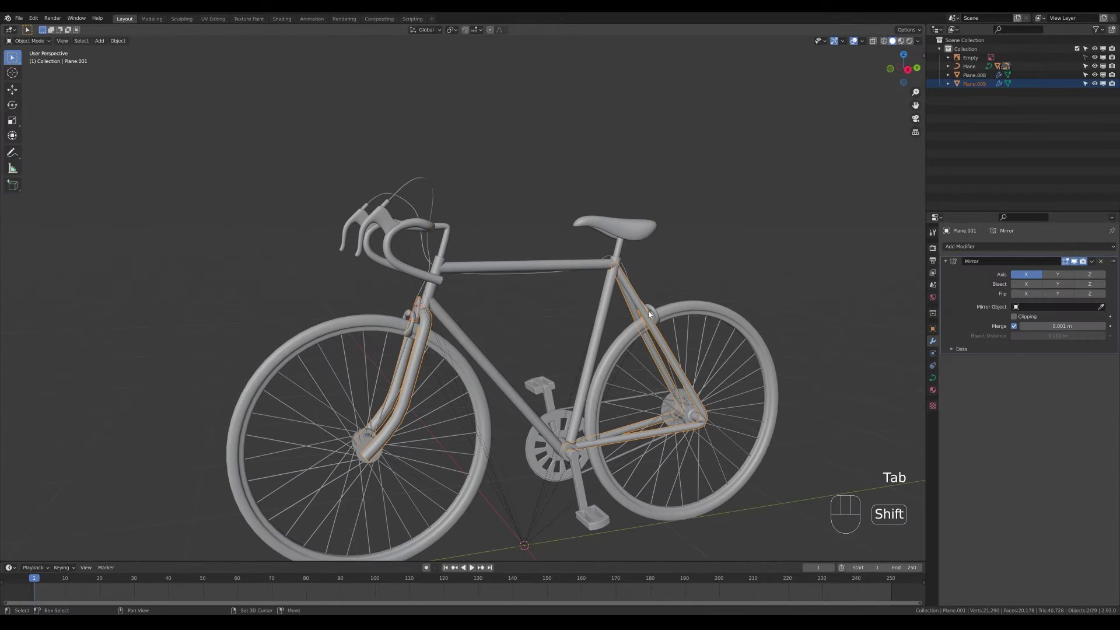
shift+click(441, 314)
key(ctrl+p)
click(524, 283)
key(g)
right_click(508, 204)
middle_drag(501, 202, 516, 227)
scroll(517, 227, down, 1)
click(749, 379)
key(ctrl+s)
- Duplicate the front hub's end face, offset it about 0.069 m along X and scale it down
scroll(386, 484, up, 4)
shift+middle_drag(386, 485, 525, 353)
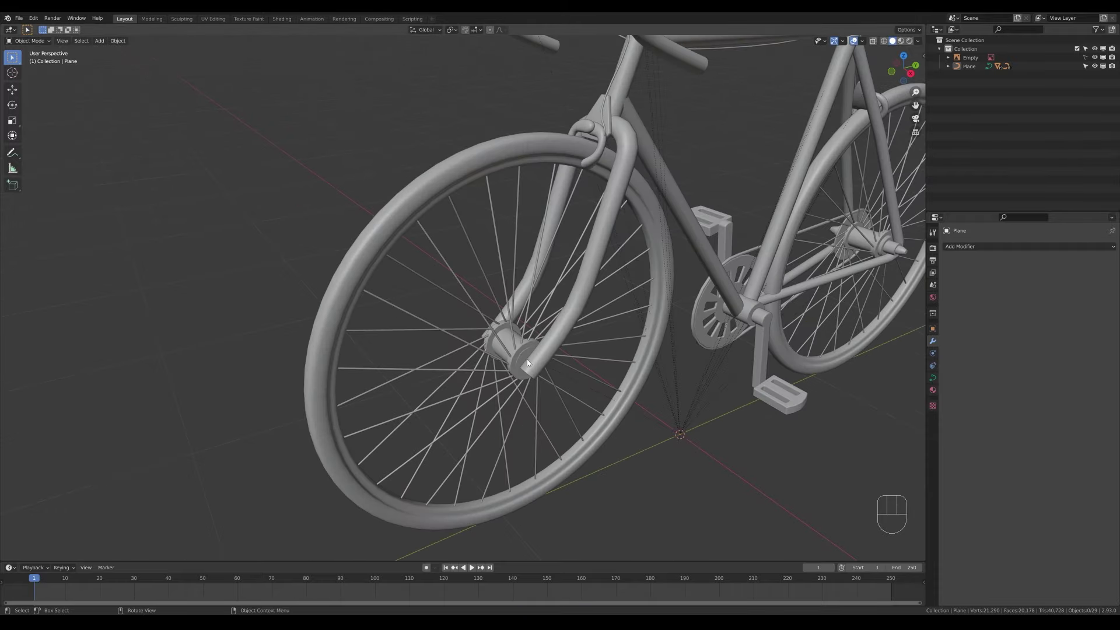
click(514, 350)
key(Tab)
key(3)
click(572, 398)
key(s)
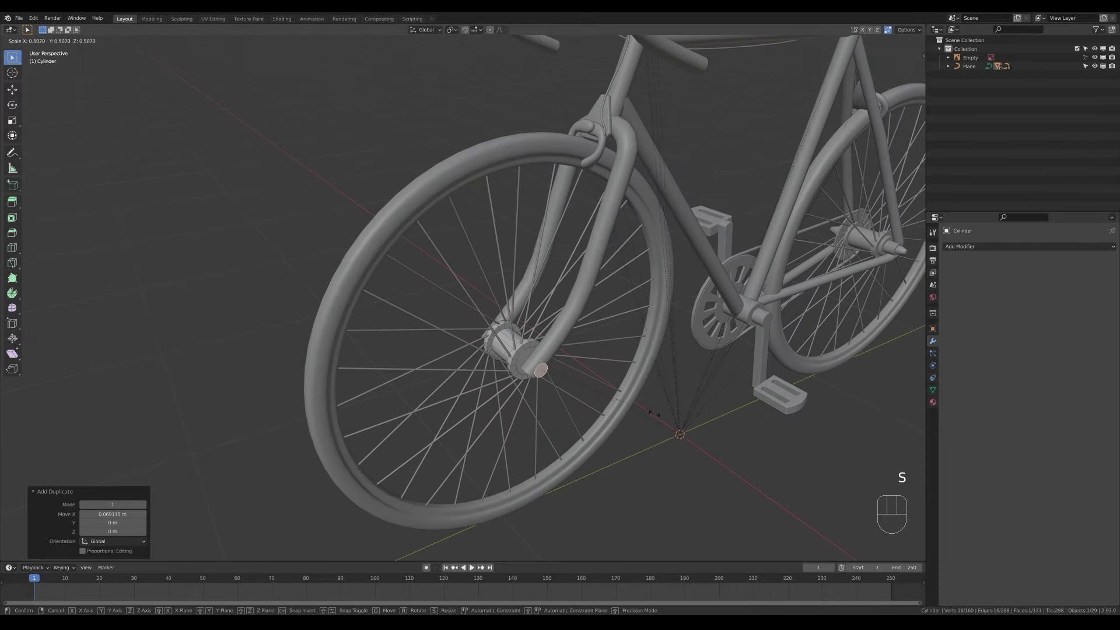
click(676, 426)
- Extrude the duplicated face outward in two stages and narrow its tip to form the front axle end
key(e)
click(677, 426)
key(e)
click(678, 433)
key(s)
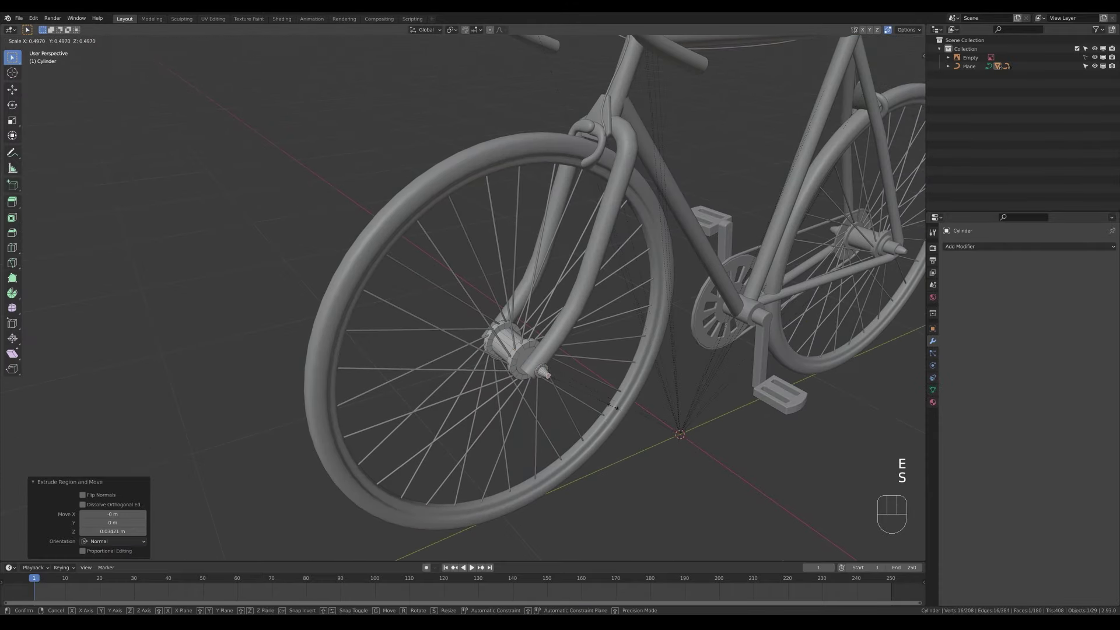
click(622, 411)
key(Tab)
middle_drag(505, 423, 575, 415)
key(Tab)
key(ctrl+e)
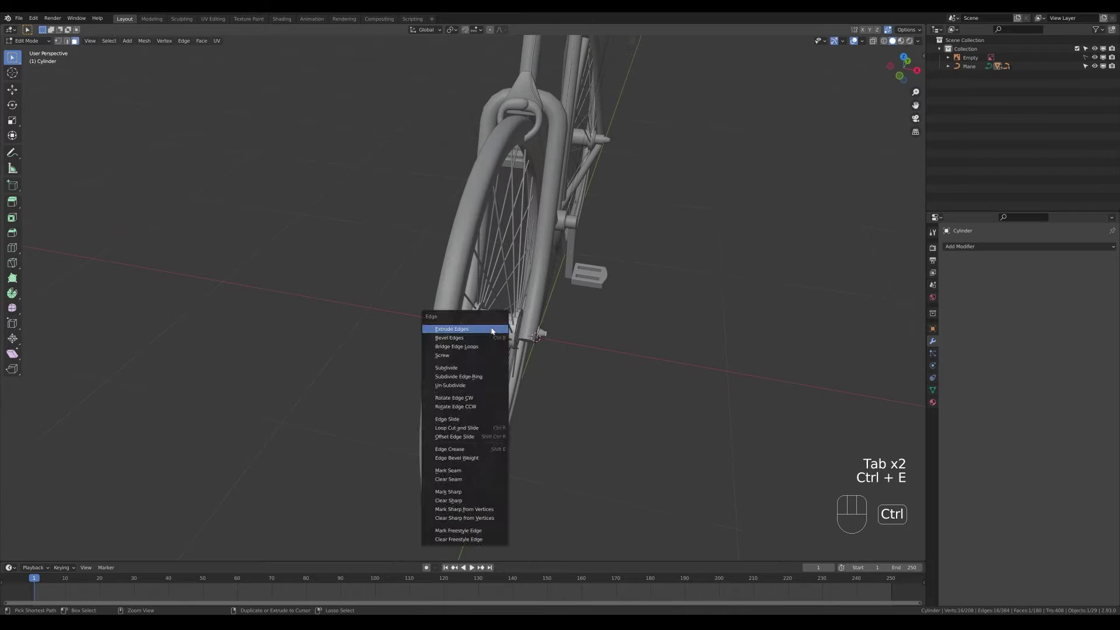
click(492, 331)
click(578, 358)
key(ctrl+z)
- Add a loop cut across the middle of the front hub and delete the half without the axle end
key(ctrl+r)
click(489, 322)
key(z)
key(1)
mouse_move(425, 282)
mouse_down()
mouse_move(467, 344)
mouse_move(447, 279)
mouse_up()
key(x)
click(468, 340)
key(x)
click(467, 337)
- Add an X-axis Mirror modifier with Clipping enabled to the front hub and save the file
click(968, 246)
click(933, 347)
click(1027, 316)
key(Tab)
middle_drag(671, 268, 602, 250)
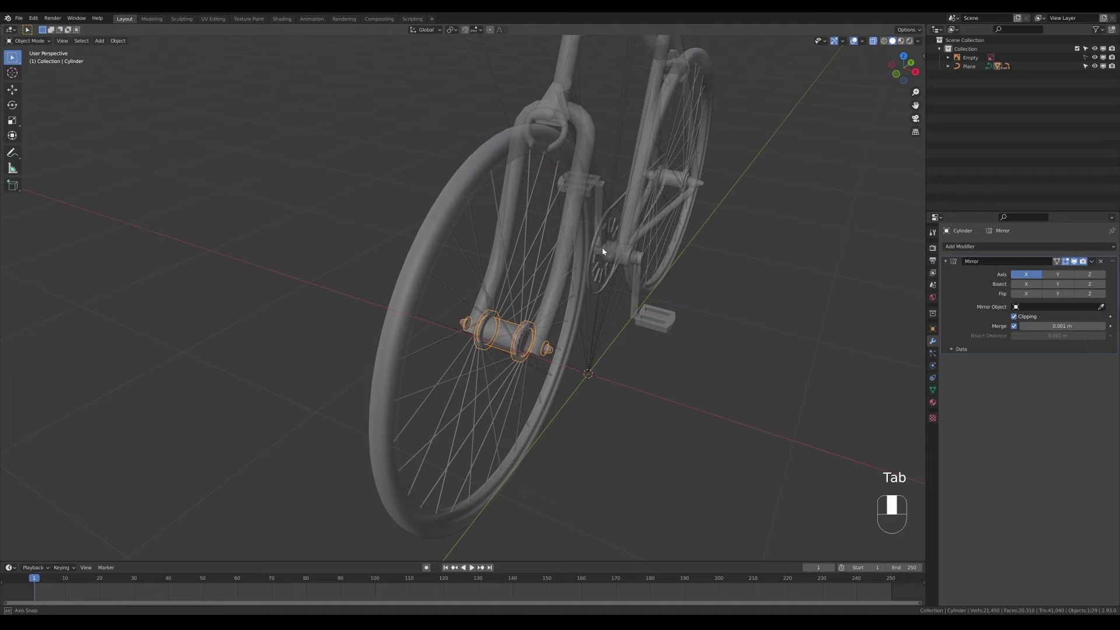
scroll(647, 280, down, 4)
key(ctrl+s)
- Return to solid display, recalculate the front hub's normals to face outward and save the file
key(z)
key(a)
key(Tab)
key(a)
key(shift+n)
key(Tab)
click(758, 216)
key(ctrl+s)
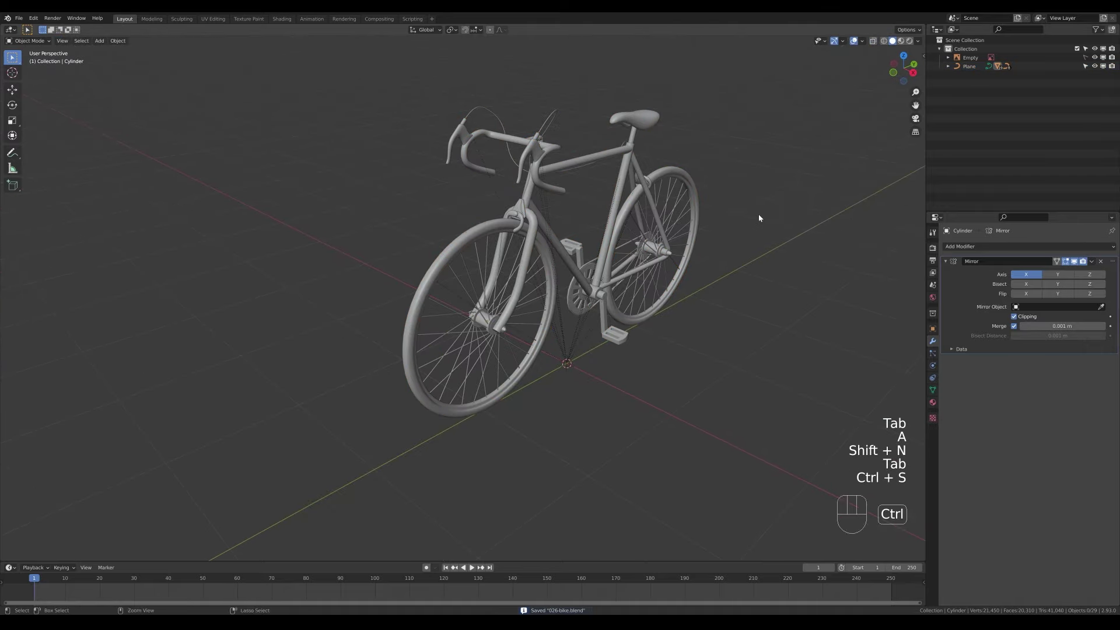
- Add a circle under the bicycle, scale it up to surround the wheels and fill it with a face
middle_drag(757, 216, 640, 308)
scroll(639, 307, down, 2)
key(shift+a)
mouse_move(623, 321)
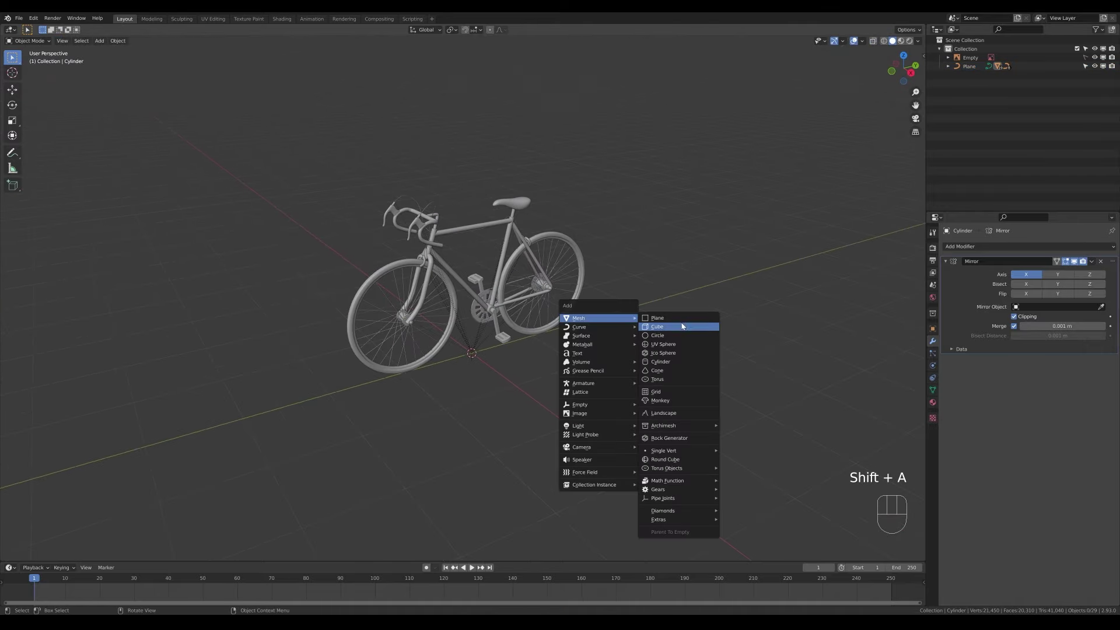
click(659, 336)
key(Tab)
scroll(594, 394, down, 3)
key(s)
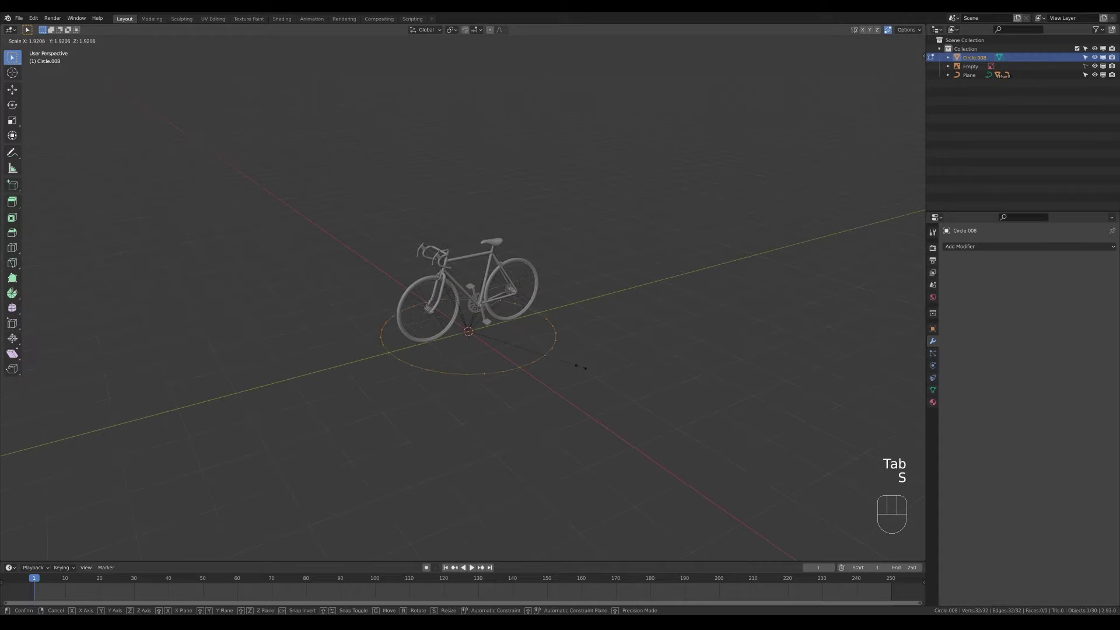
click(575, 363)
key(f)
- Extrude the filled circle down about 0.42 m and add a centred horizontal loop cut around its side
key(e)
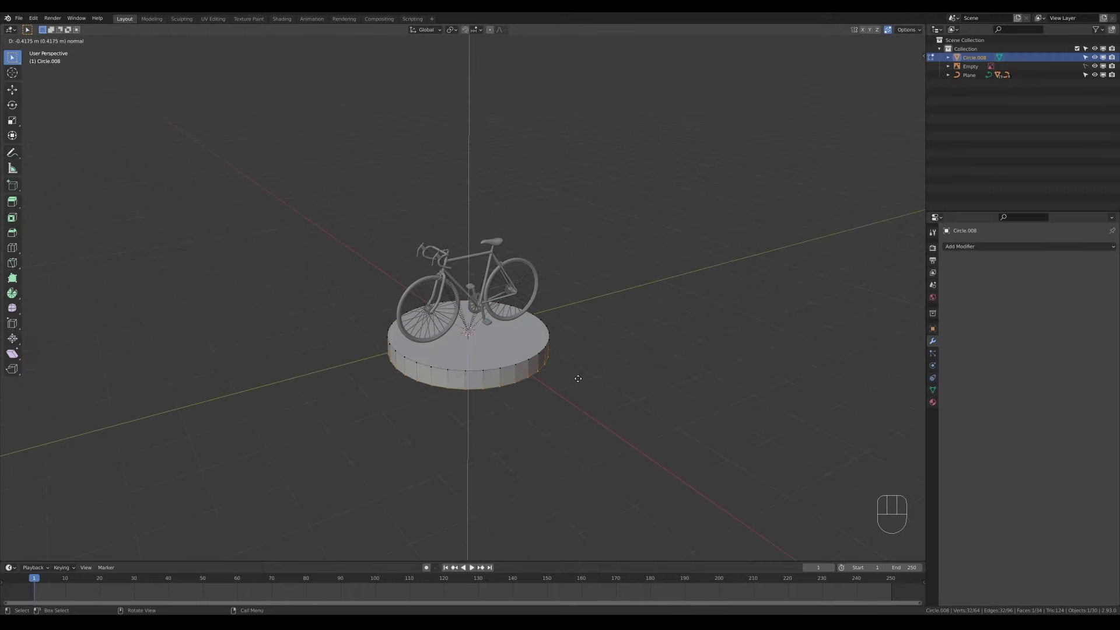
click(576, 391)
click(522, 374)
right_click(522, 374)
- Extrude the base's lower ring of side faces outward along their normals by about 0.21 m
key(3)
alt+click(515, 380)
key(alt+e)
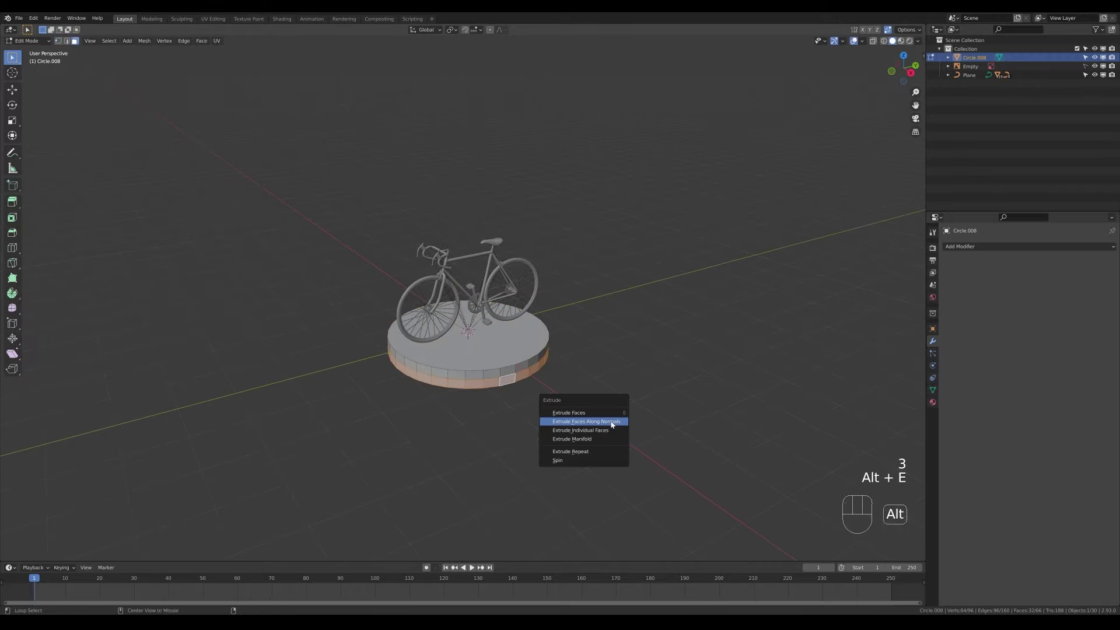
click(610, 424)
click(599, 422)
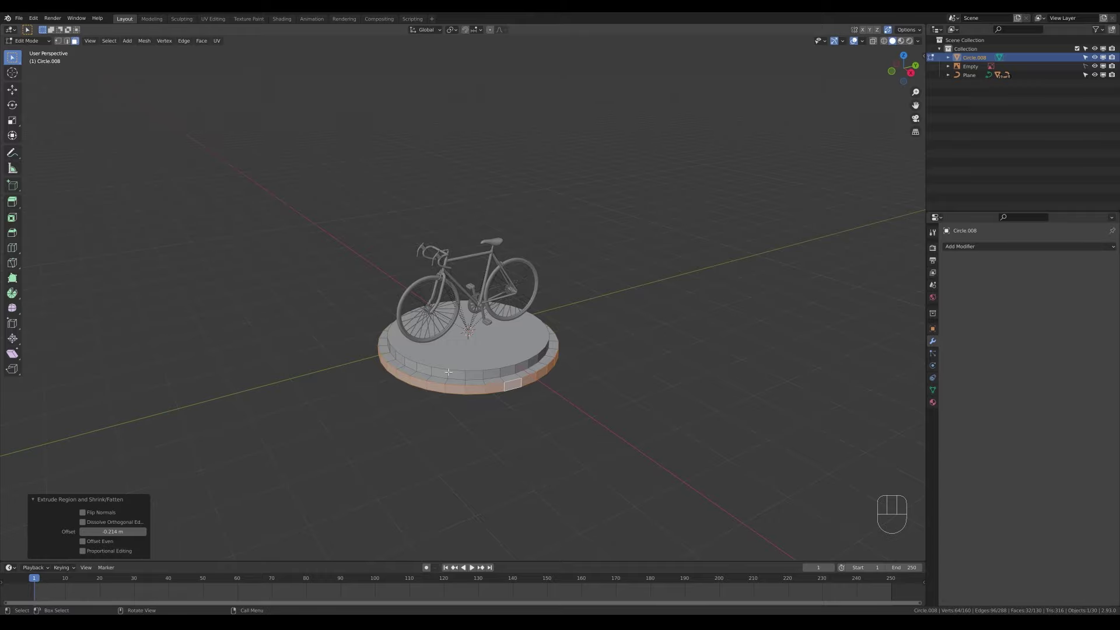
- Leave mesh editing, save the file and shade the stepped base smooth
key(Tab)
key(ctrl+s)
scroll(503, 351, up, 4)
right_click(532, 412)
click(531, 411)
scroll(541, 357, up, 4)
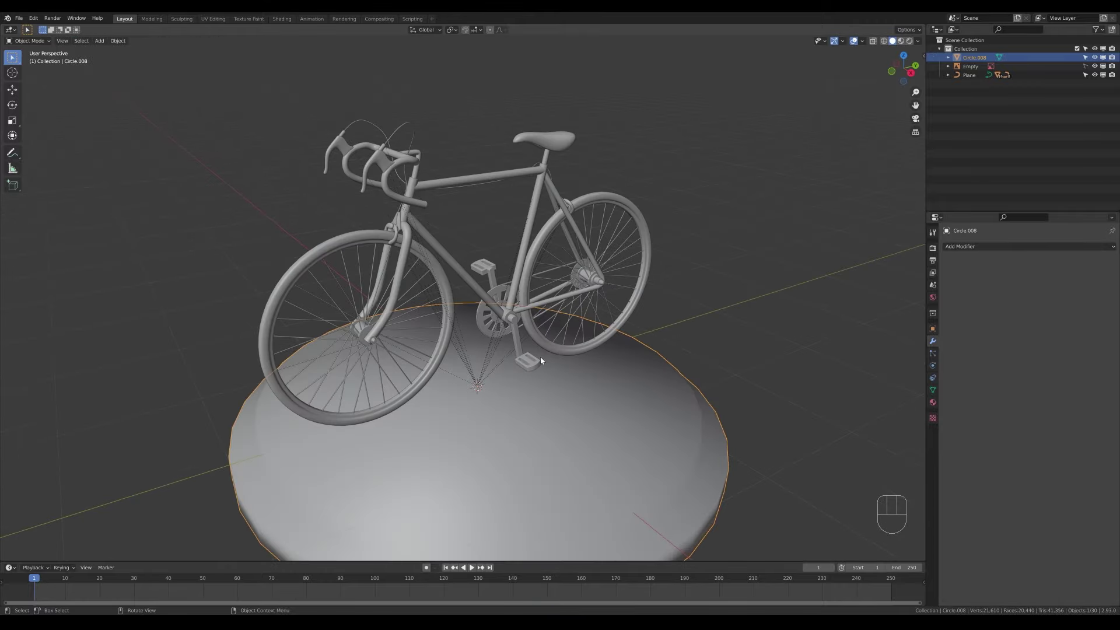
- Copy the pedal's modifiers to the stepped round base
shift+click(540, 357)
key(ctrl+l)
click(530, 362)
click(727, 437)
click(601, 451)
scroll(601, 452, down, 3)
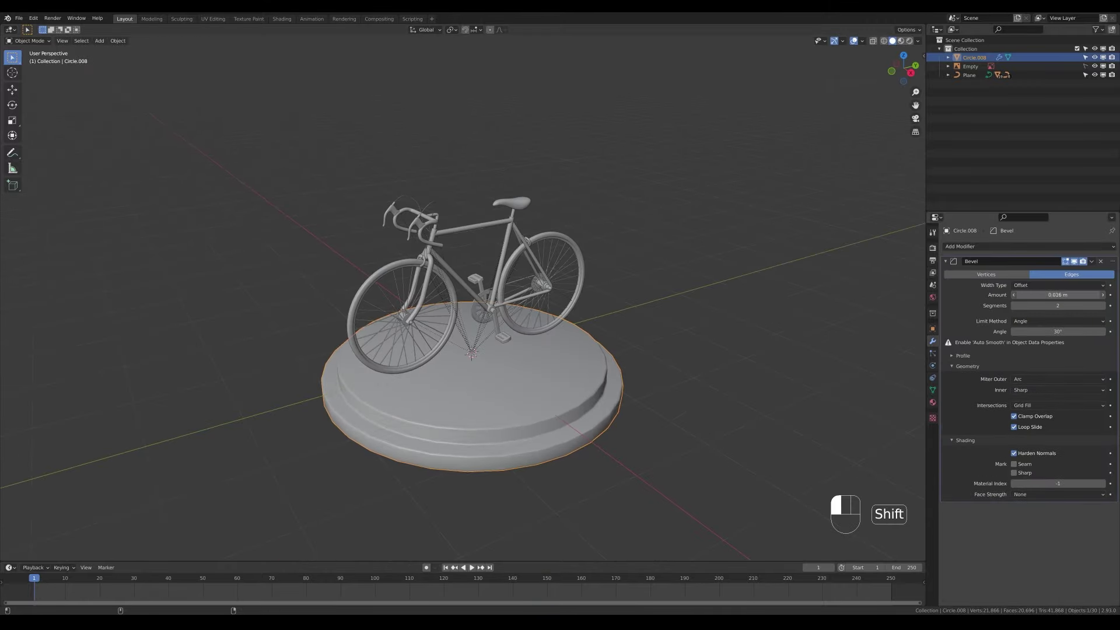
- Turn off Harden Normals in the base's bevel and set the base's subdivision level to 2
click(1018, 458)
key(ctrl+1)
click(932, 390)
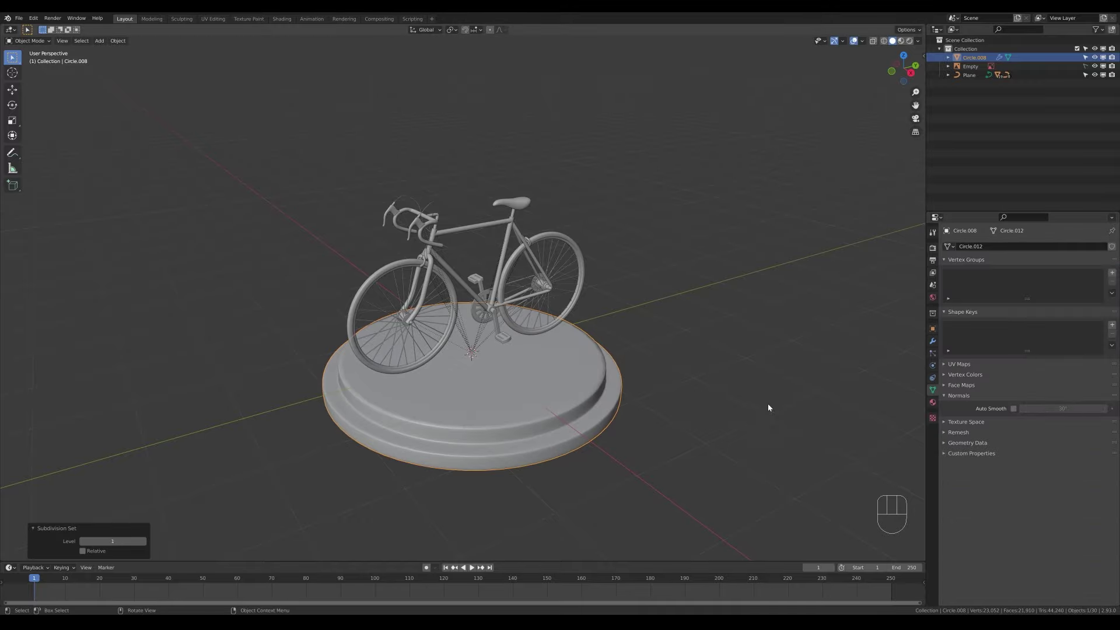
middle_drag(577, 461, 630, 438)
shift+middle_drag(630, 438, 569, 328)
scroll(638, 307, up, 6)
key(ctrl+2)
click(653, 315)
scroll(595, 259, down, 4)
scroll(594, 259, down, 3)
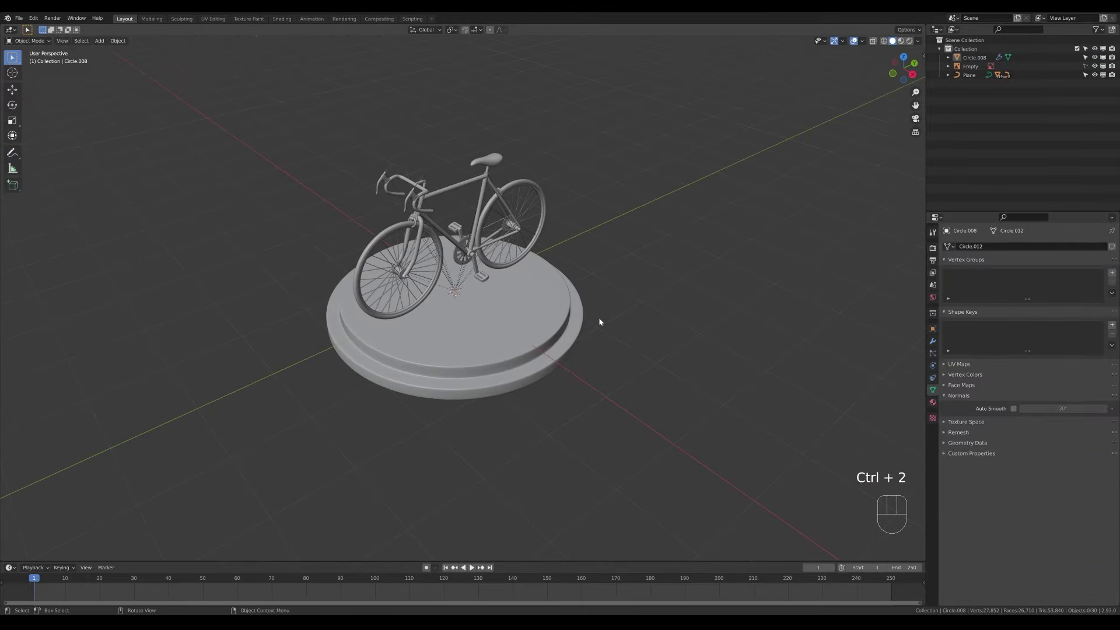
- Add a plane as the ground and scale its mesh up about 15.5 times
key(shift+a)
click(624, 311)
key(Tab)
key(s)
click(815, 375)
- Lower the ground plane about 0.44 m along Z to the underside of the base and leave mesh editing
key(KP_1)
scroll(815, 376, up, 10)
key(g)
key(z)
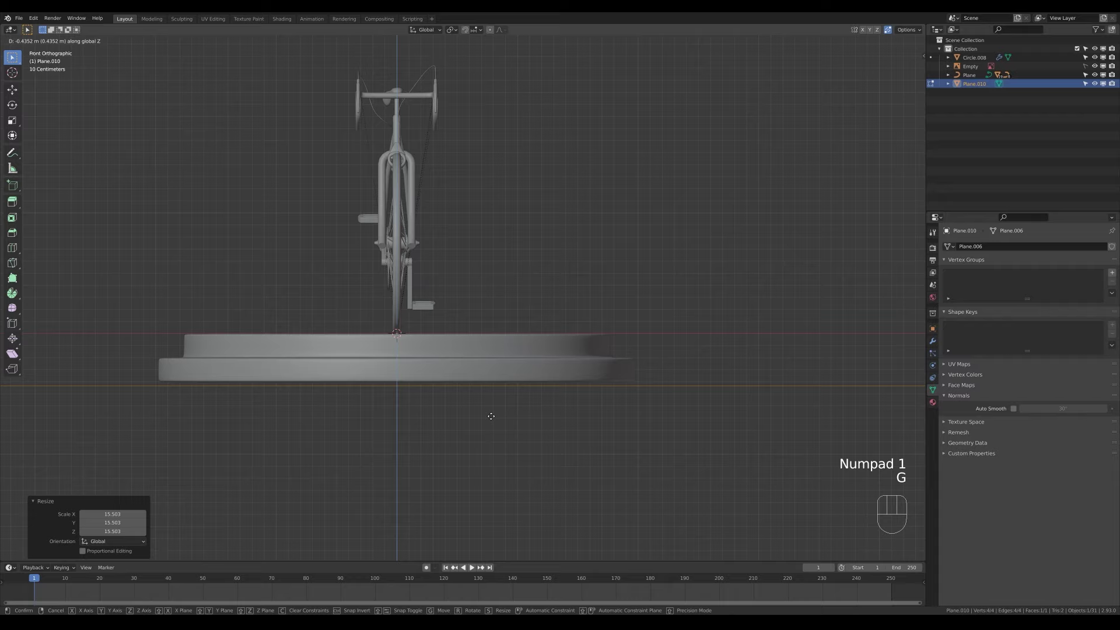
click(490, 415)
scroll(557, 347, down, 7)
key(Tab)
- Add a game isometric camera with the Create IsoCam add-on
middle_drag(688, 221, 612, 262)
key(n)
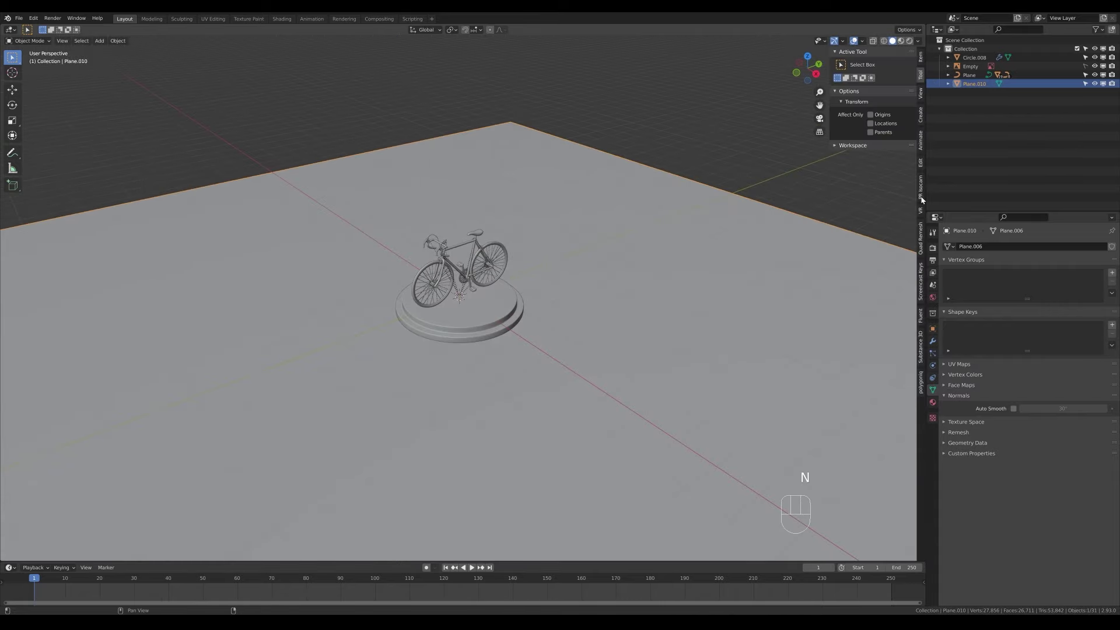
click(878, 72)
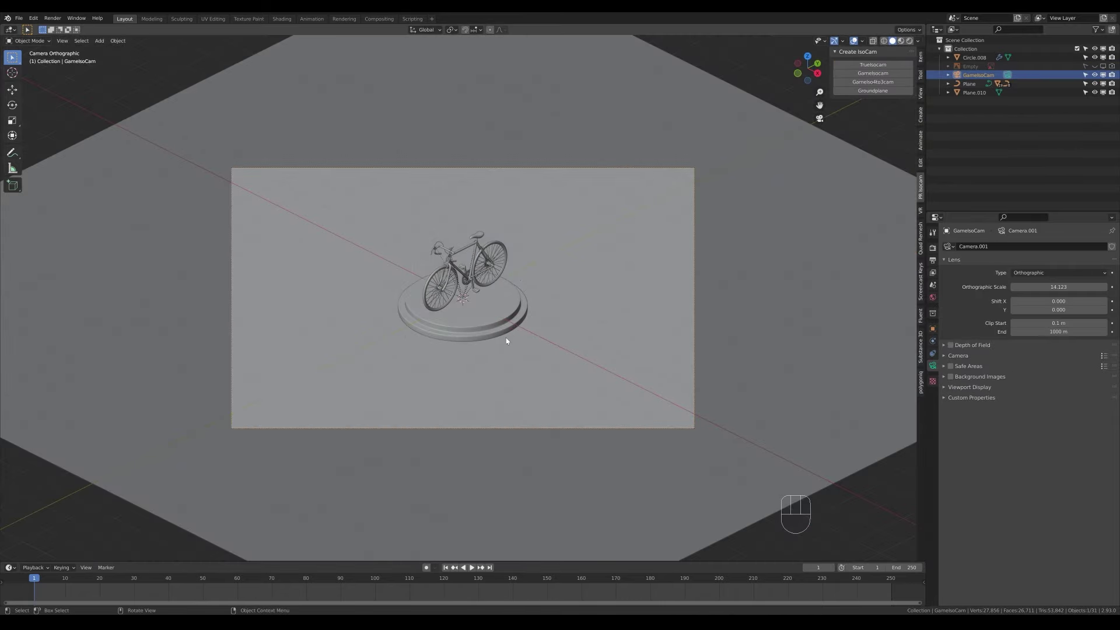
- Set the render resolution to 1600 by 1200 px
click(935, 260)
click(1052, 258)
text(1600)
key(Tab)
text(1200)
key(Return)
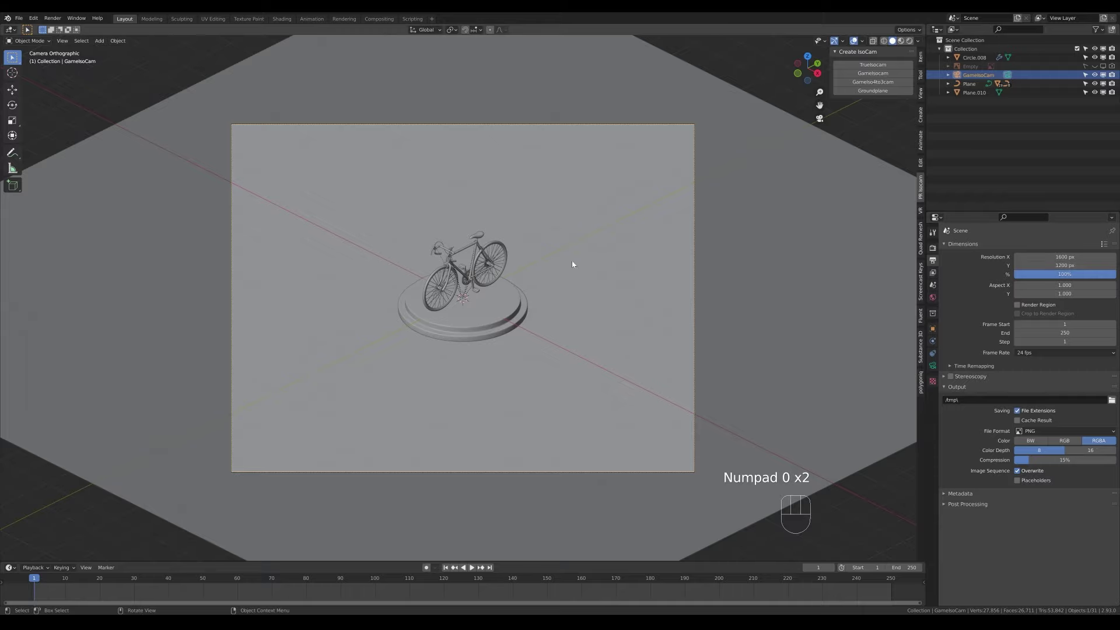
- Scale the base, bicycle and ground plane together by about 1.49 so they fill more of the camera frame
click(935, 367)
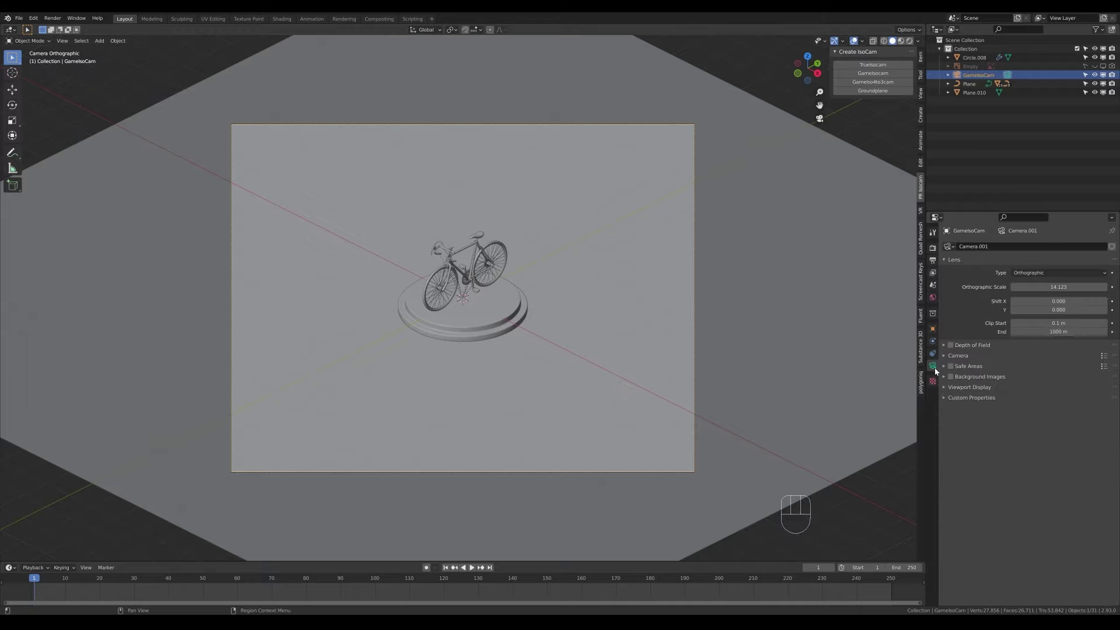
click(507, 303)
shift+click(463, 248)
shift+click(576, 330)
key(s)
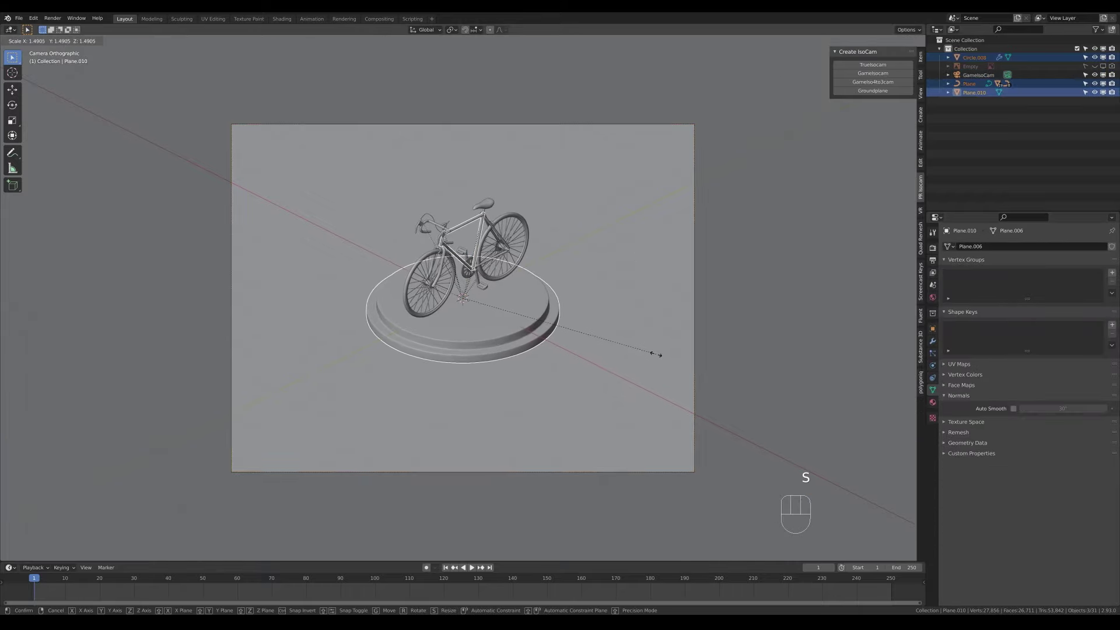
click(656, 355)
- Move the isometric camera up about 0.59 m along Z
click(695, 280)
key(g)
key(z)
click(689, 287)
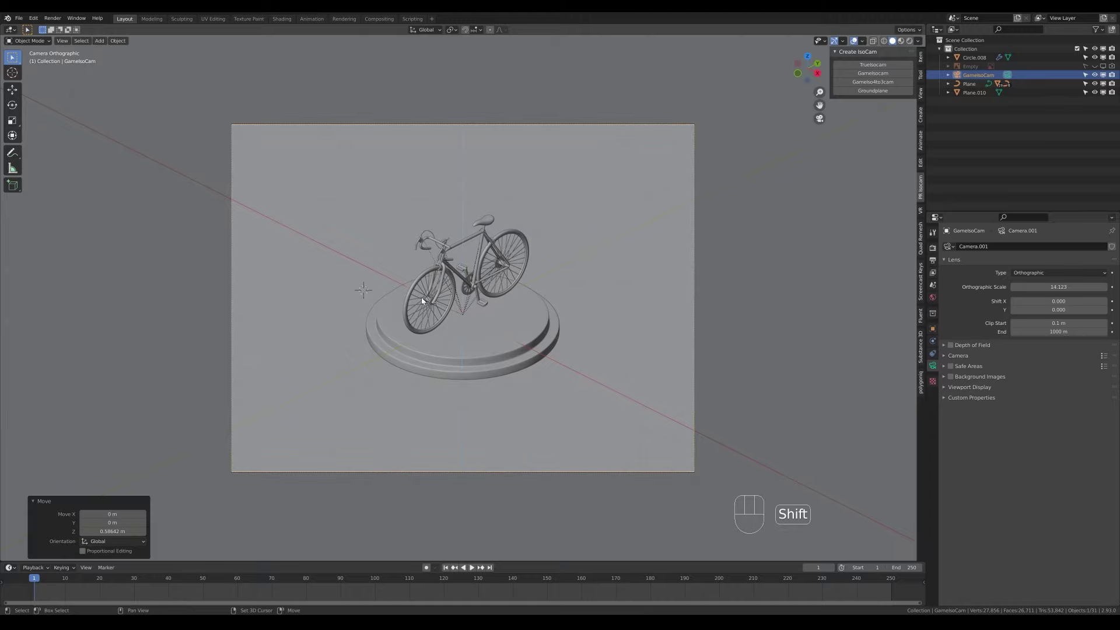
- Add a circle on the ground beside the base, scale it down and fill it with a face
key(shift+a)
click(468, 322)
key(Tab)
key(1)
key(s)
click(583, 344)
key(f)
- Extrude the filled circle upward about 3.7 m into a round column and leave mesh editing
key(e)
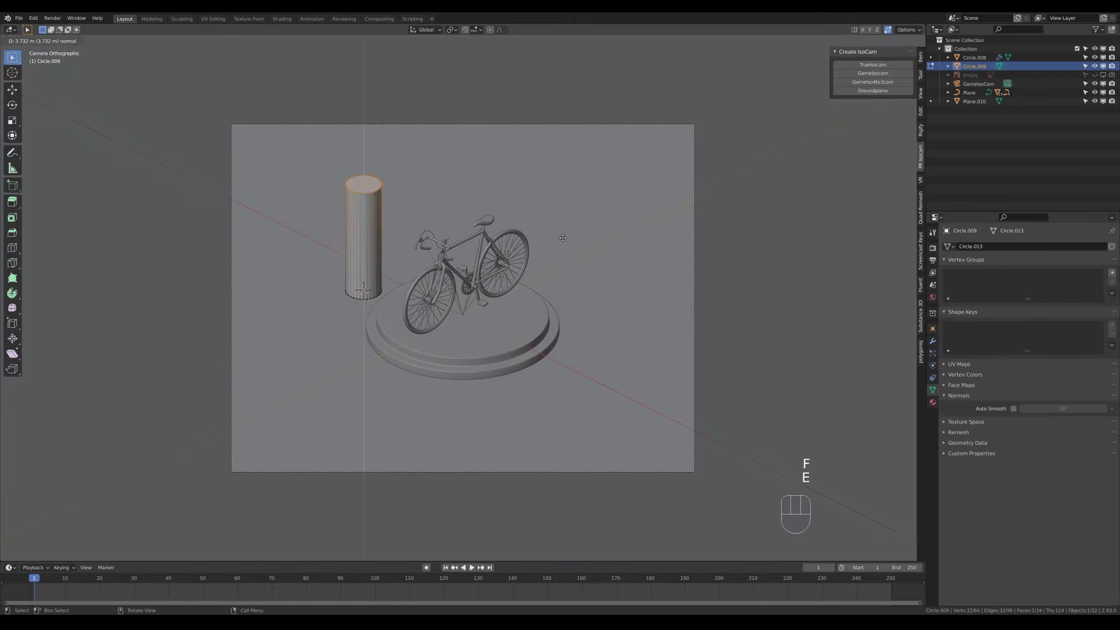
click(563, 238)
key(Tab)
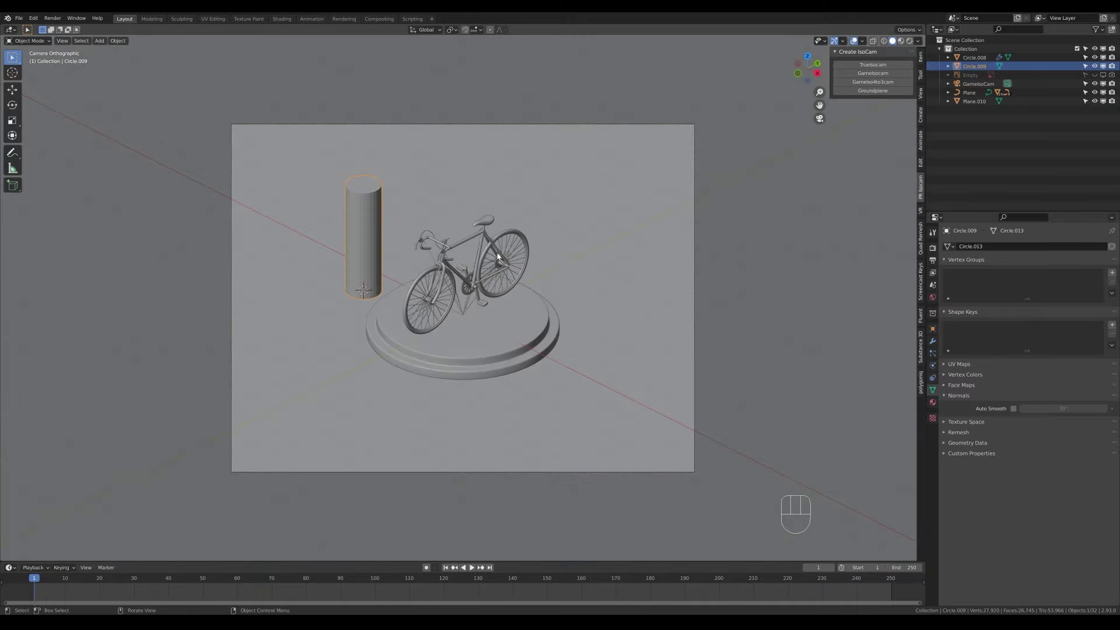
- Add a plane on the ground behind the column and merge its vertices in pairs into a single edge
key(KP_7)
shift+right_click(314, 224)
key(shift+a)
click(560, 242)
key(Tab)
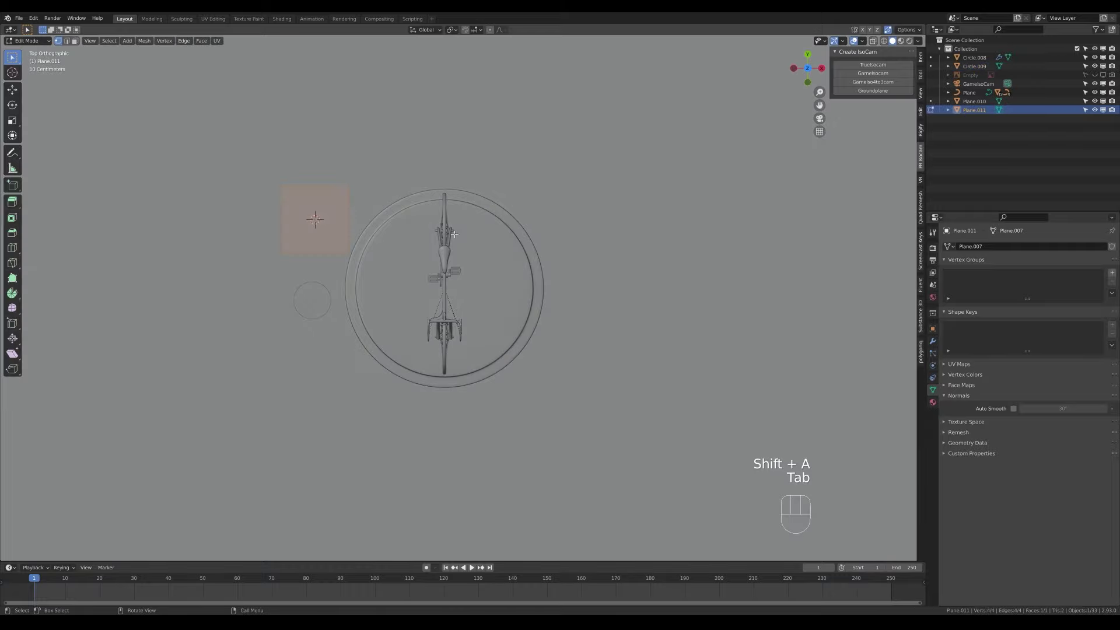
key(m)
click(403, 279)
- Extrude the edge upward about 4.58 m along Z into an upright panel
key(a)
middle_drag(613, 350, 556, 267)
key(e)
key(z)
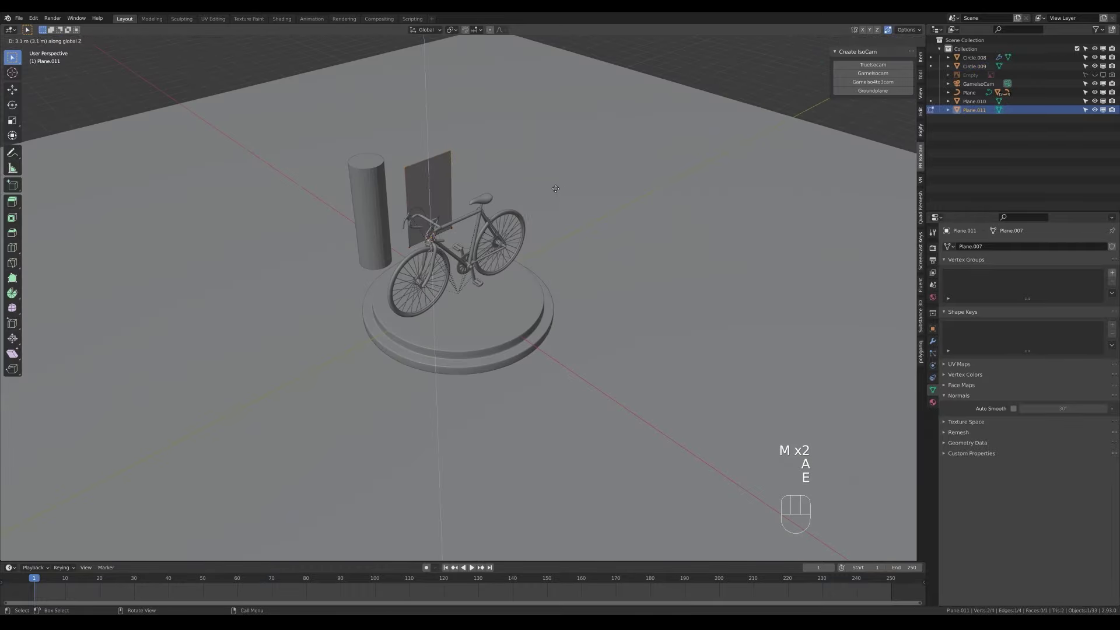
click(536, 196)
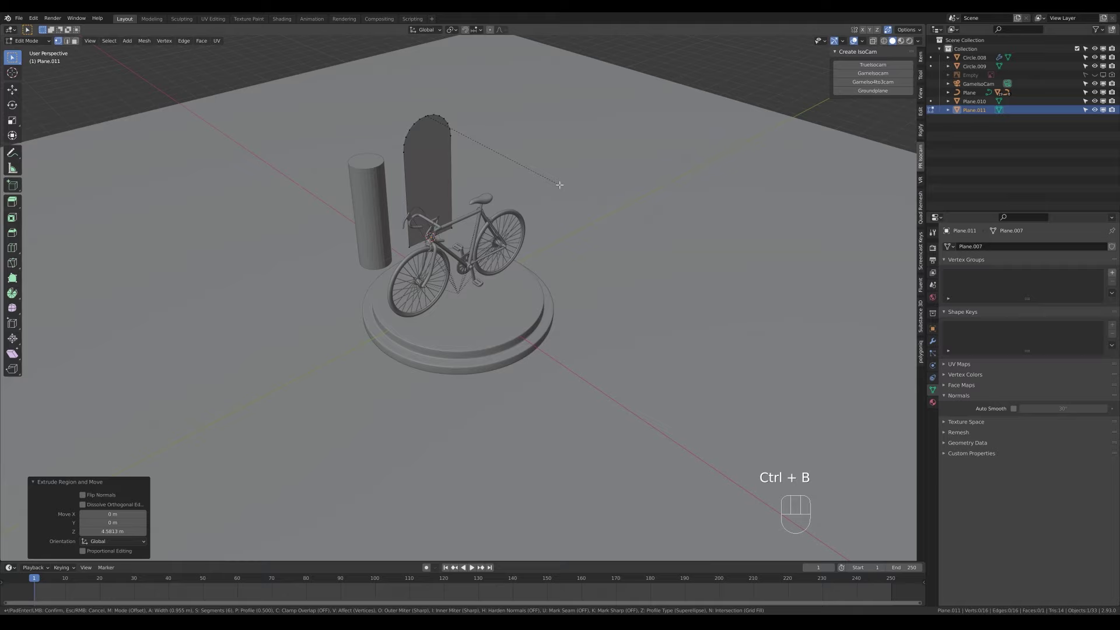
- Round the panel's top corners into an arch with a vertex bevel and merge the vertices meeting at its peak
click(561, 185)
shift+middle_drag(516, 158, 540, 238)
scroll(479, 239, up, 3)
drag(421, 144, 443, 165)
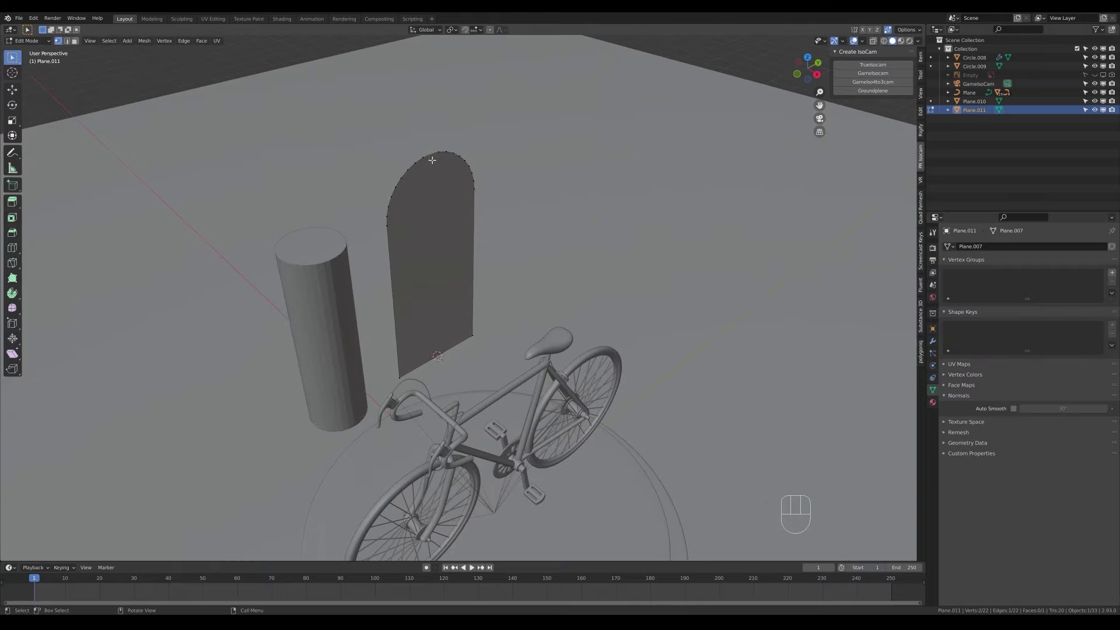
key(m)
click(432, 178)
- Extrude the whole arched panel about 0.17 m to give it thickness and leave mesh editing
key(a)
key(e)
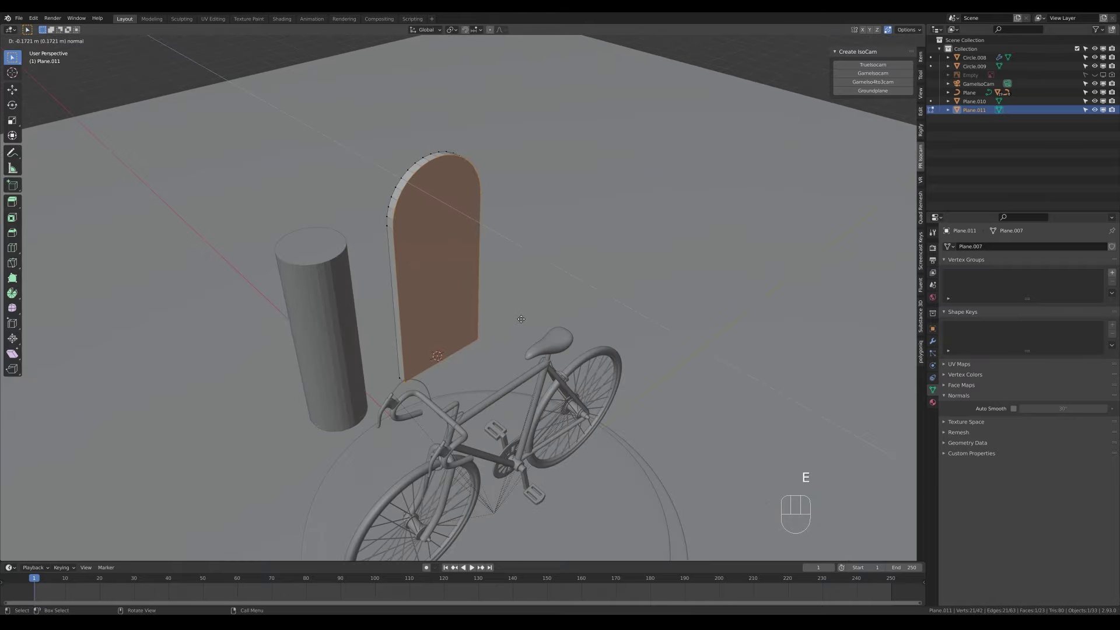
click(523, 320)
key(Tab)
- Copy the pedal's modifiers to the arched panel and set the panel's subdivision level to 2
scroll(487, 310, down, 1)
shift+click(518, 454)
key(ctrl+l)
click(688, 381)
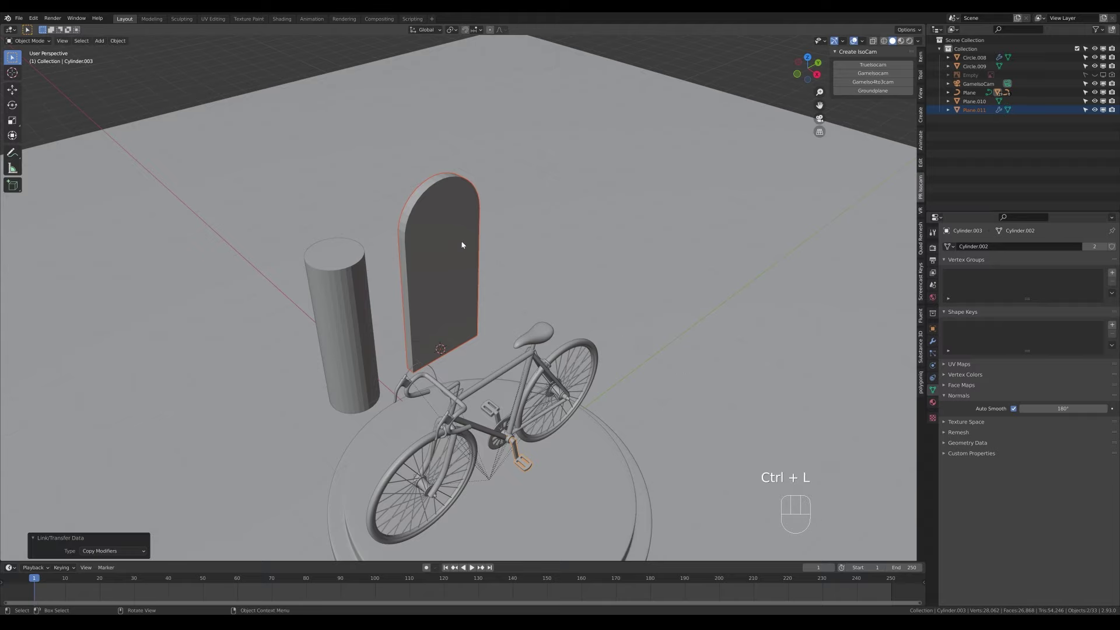
click(462, 245)
scroll(460, 186, up, 3)
key(ctrl+2)
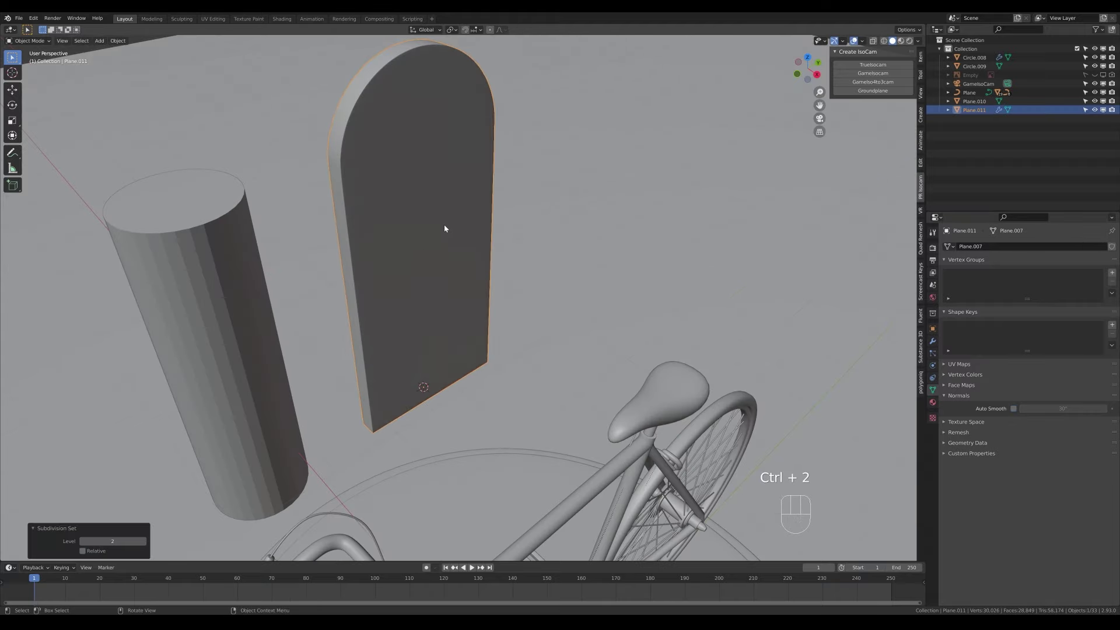
- Set the arched panel's bevel amount to 0.019 m and turn off Harden Normals
click(932, 341)
shift+drag(1057, 295, 1050, 294)
click(1014, 453)
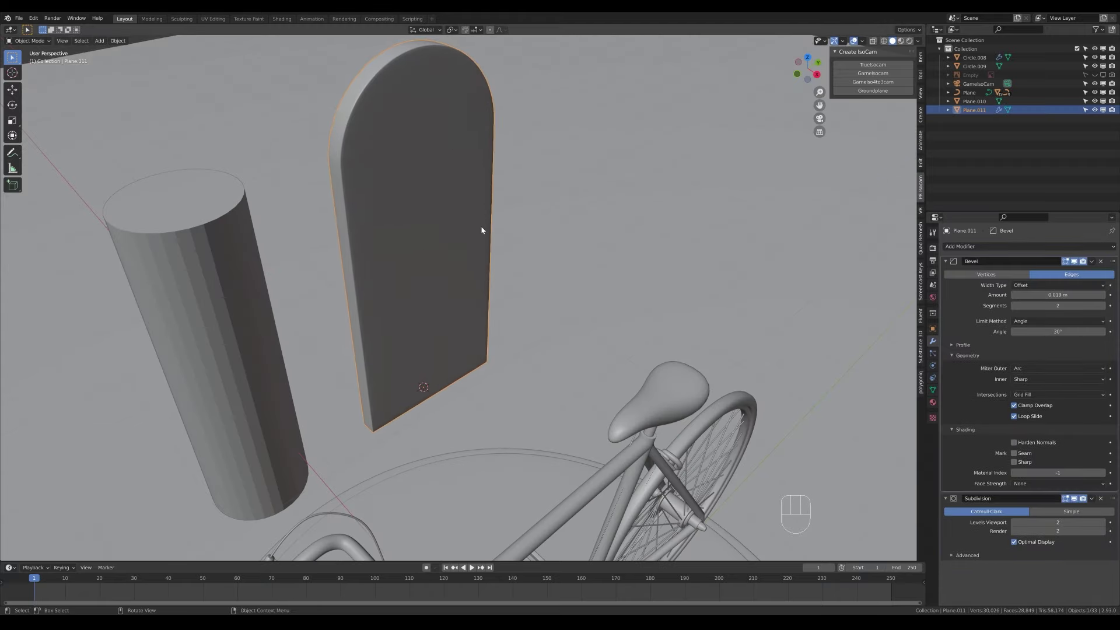
scroll(325, 343, down, 2)
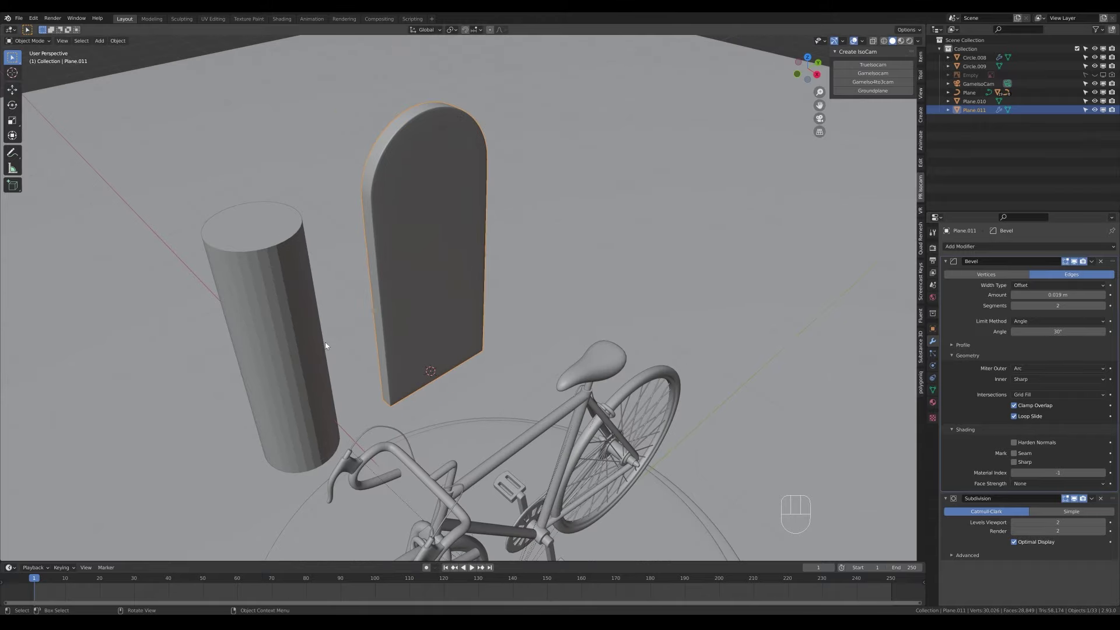
- Copy the arched panel's modifiers to the column and set the column's subdivision level to 2
key(ctrl+l)
click(400, 294)
click(275, 291)
key(ctrl+1)
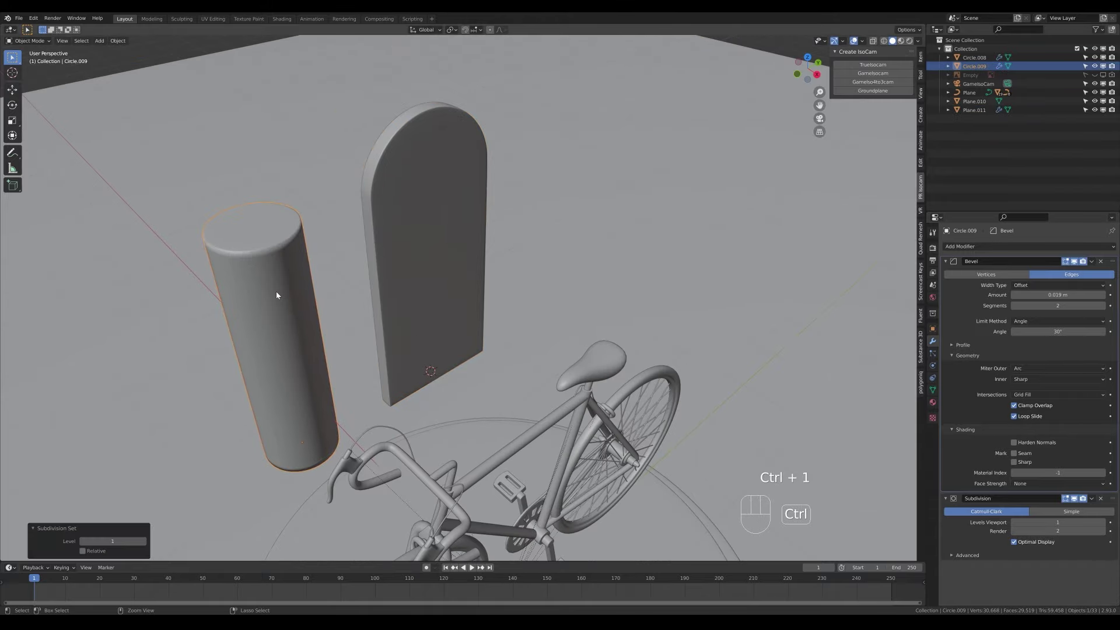
key(ctrl+2)
scroll(285, 269, up, 4)
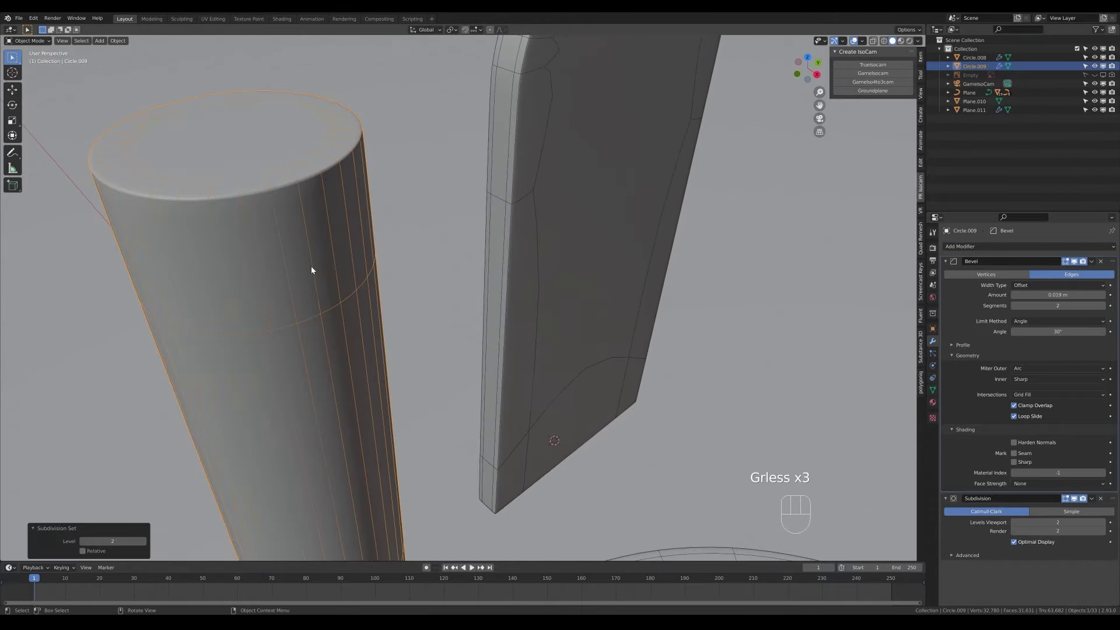
scroll(555, 283, down, 5)
shift+middle_drag(555, 282, 498, 244)
key(less)
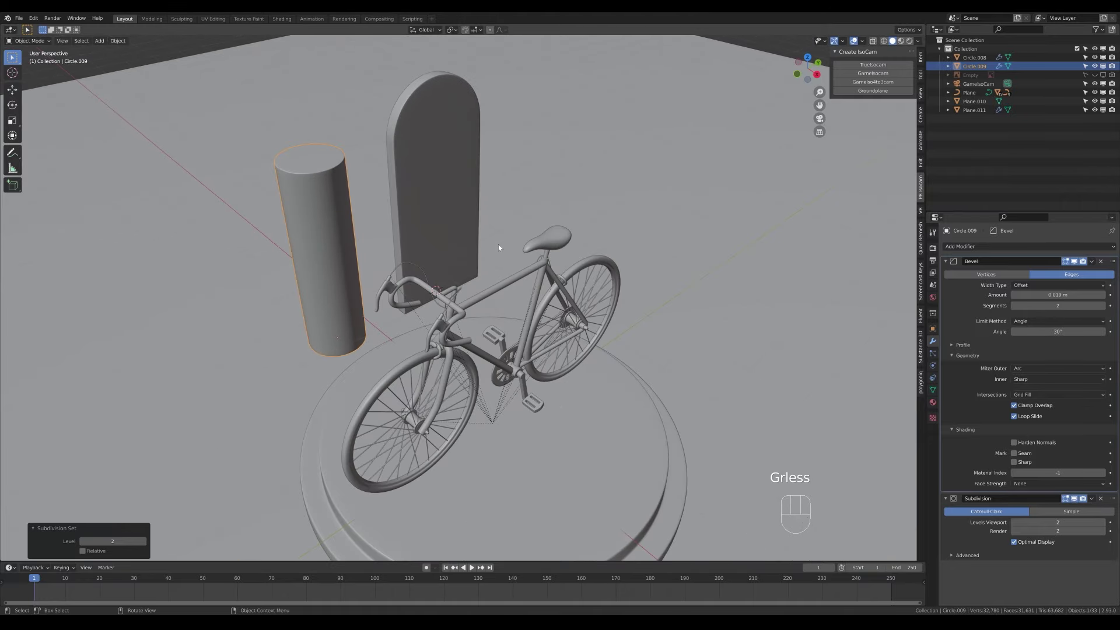
click(498, 244)
scroll(498, 256, down, 2)
scroll(485, 311, up, 4)
- Make a linked duplicate of the rear wheel with its spokes and hub and place it beside the bicycle
click(662, 323)
shift+middle_drag(694, 327, 623, 313)
click(552, 321)
shift+click(561, 268)
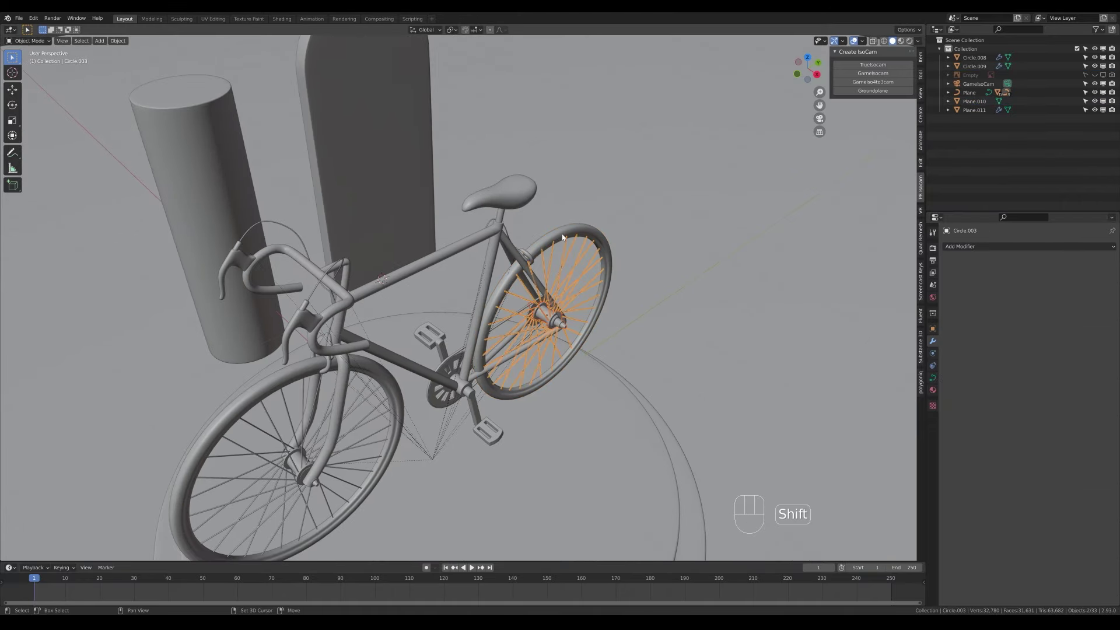
shift+click(565, 235)
key(alt+d)
click(702, 252)
- Parent the duplicated spokes and hub to the duplicated wheel and clear the wheel's own parent, keeping the transforms
key(ctrl+p)
click(699, 209)
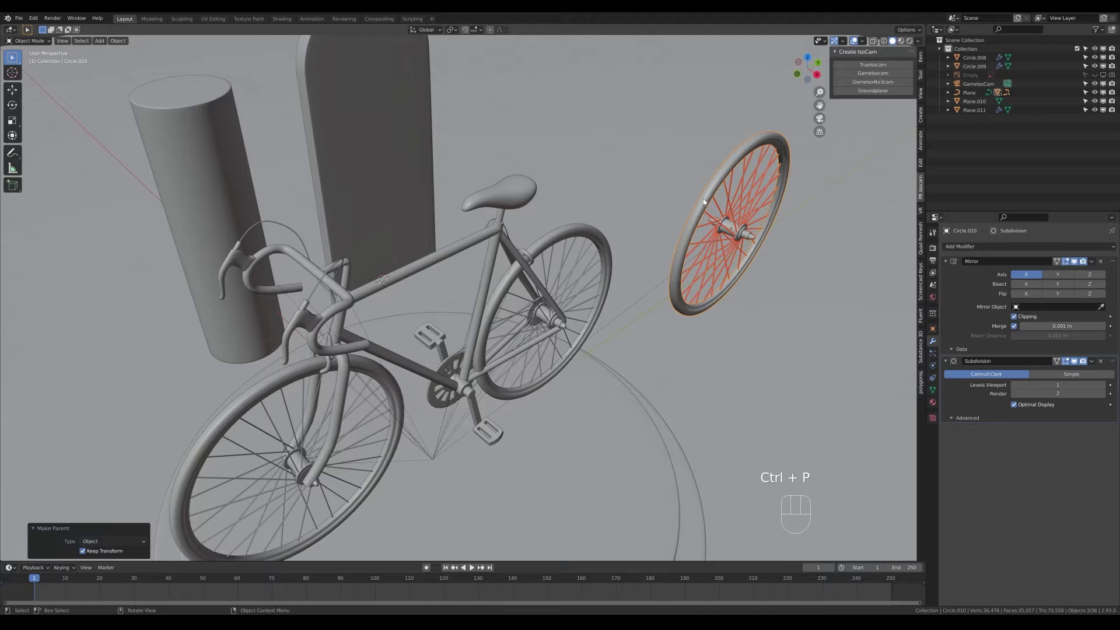
key(alt+p)
click(680, 239)
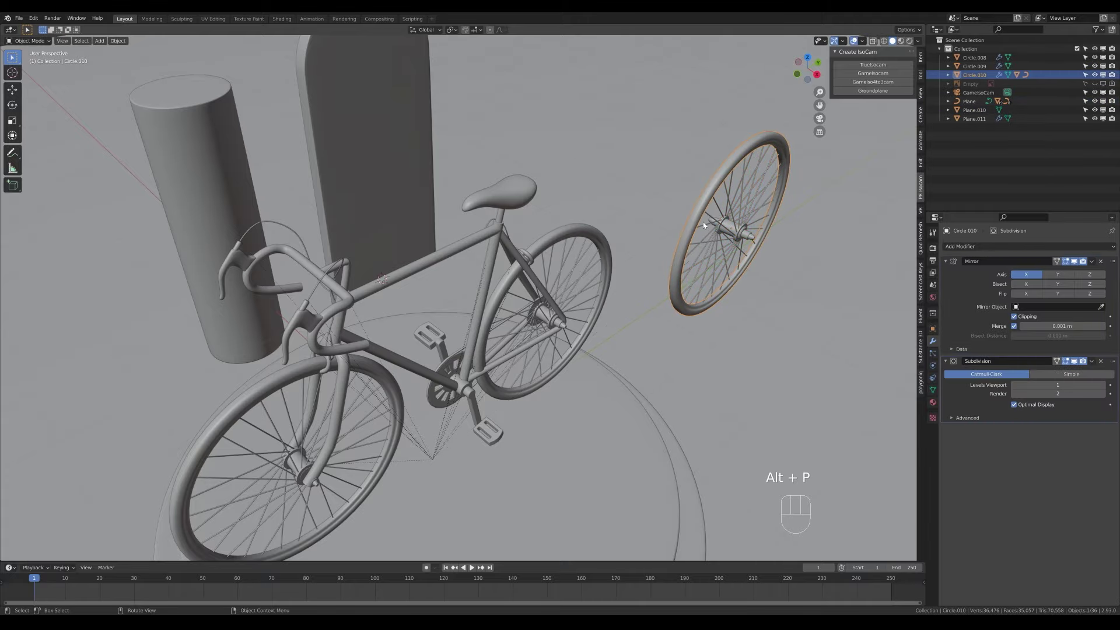
- Move the duplicated wheel about -1.63 m in Y and 0.91 m in Z to line up with the panel's arch
key(KP_3)
key(g)
click(588, 259)
key(s)
right_click(636, 274)
middle_drag(639, 274, 711, 308)
scroll(712, 312, down, 5)
- Move the duplicated wheel along X to the front face of the arched panel
key(g)
middle_click(700, 280)
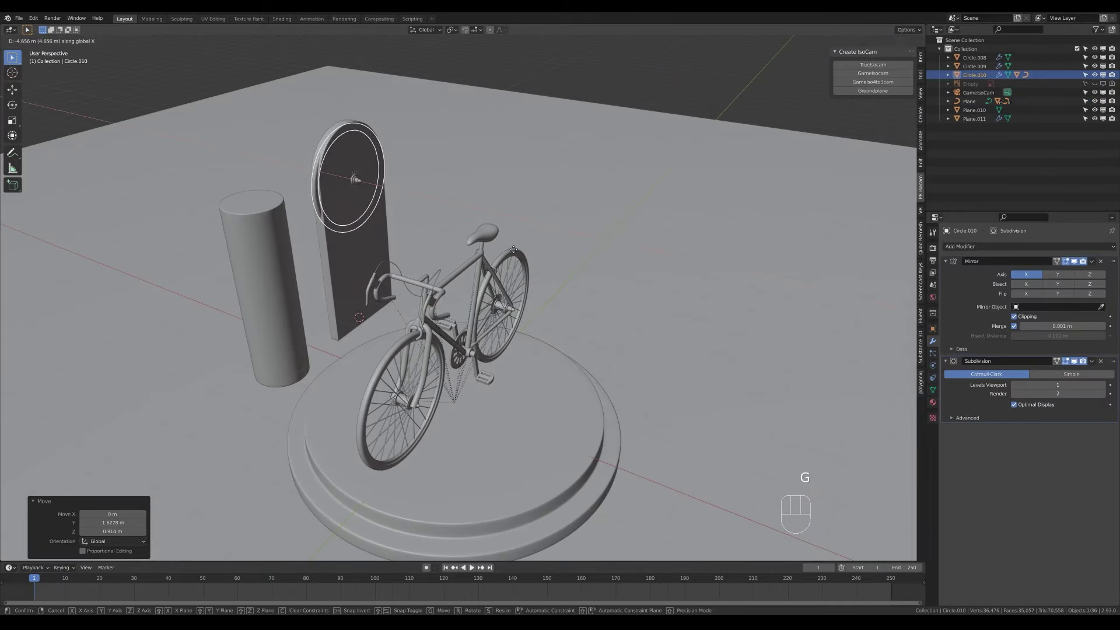
click(653, 205)
- Scale the duplicated wheel down and position it inside the panel's rounded top
key(KP_3)
key(s)
click(679, 260)
key(g)
click(679, 252)
middle_drag(501, 238, 578, 274)
click(537, 230)
- Add a filled circle on the base beside the bicycle and extrude it into a low disc
ctrl+middle_drag(484, 212, 352, 298)
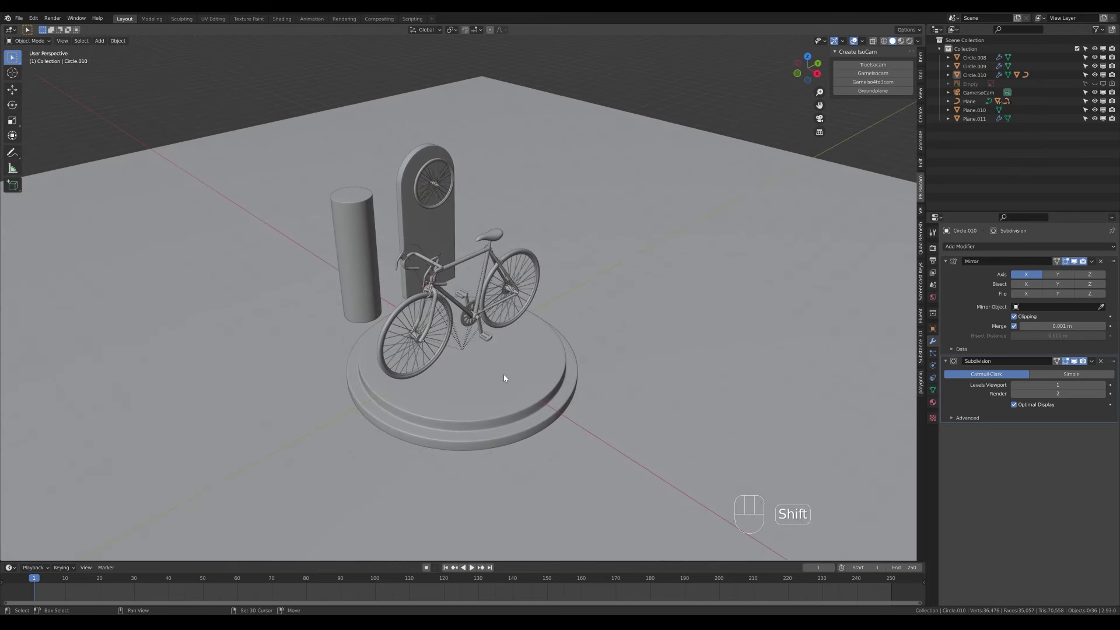
key(shift+a)
click(640, 389)
key(Tab)
key(f)
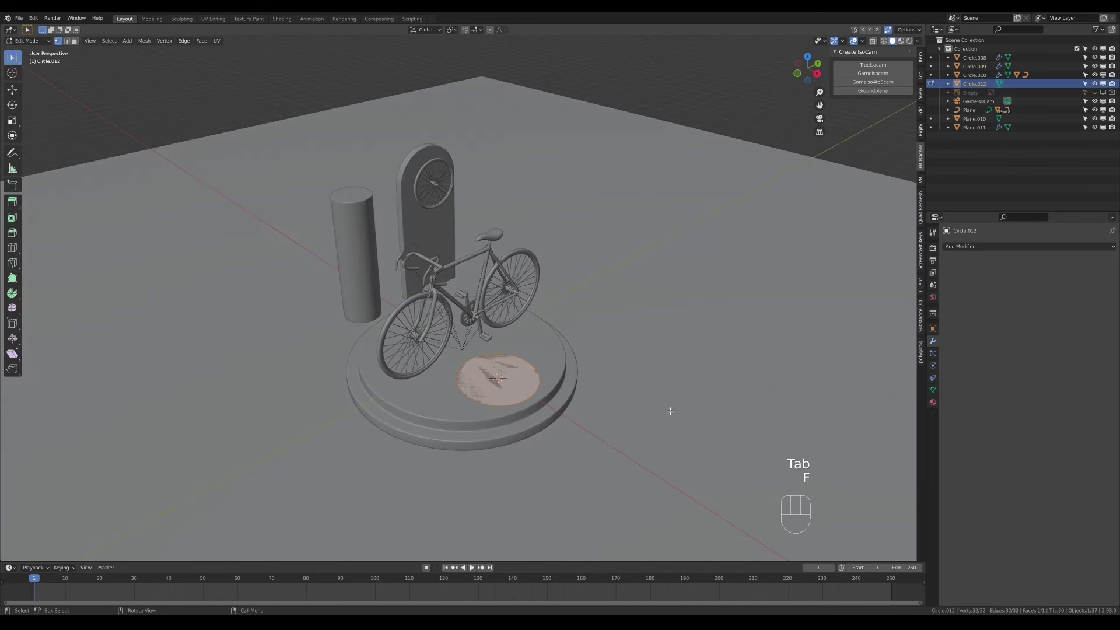
key(e)
click(692, 418)
key(Tab)
- Copy the base's modifiers to the low disc and scale the disc down to about 0.87
shift+click(566, 383)
key(ctrl+l)
click(566, 383)
click(522, 389)
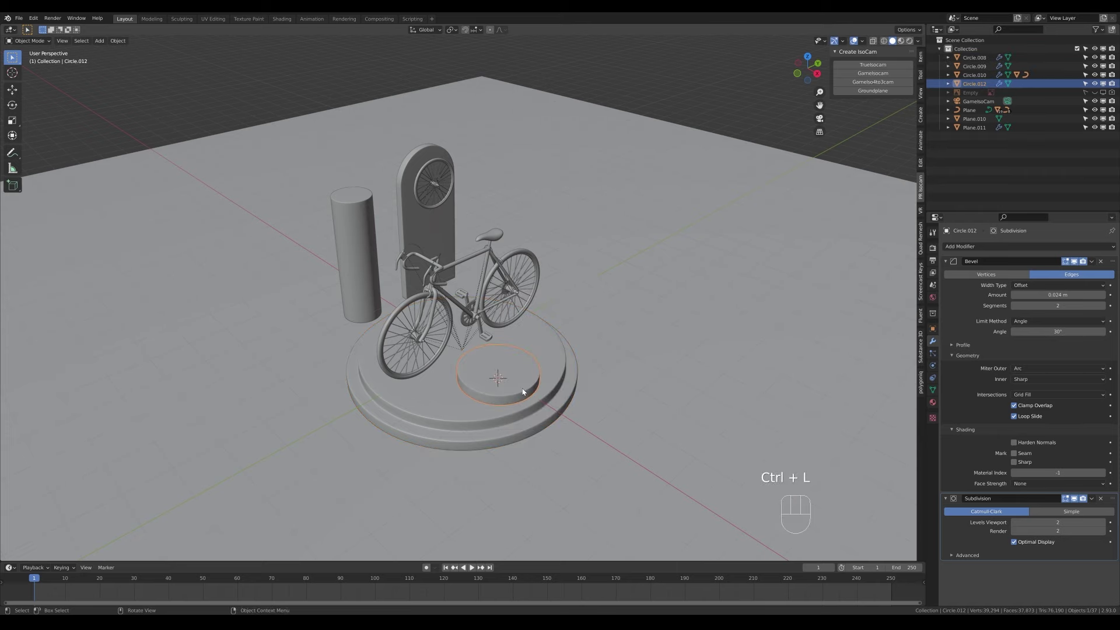
click(608, 420)
- Save the file and move the isometric camera up about 1.2 m along Z
key(ctrl+s)
key(KP_0)
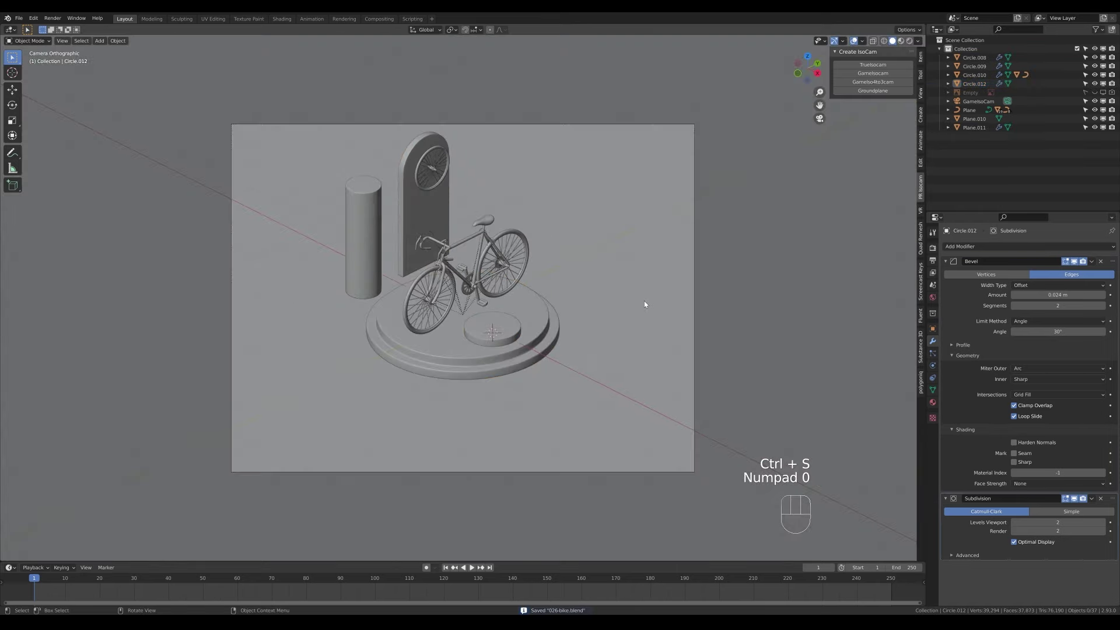
click(695, 247)
key(g)
key(z)
click(691, 265)
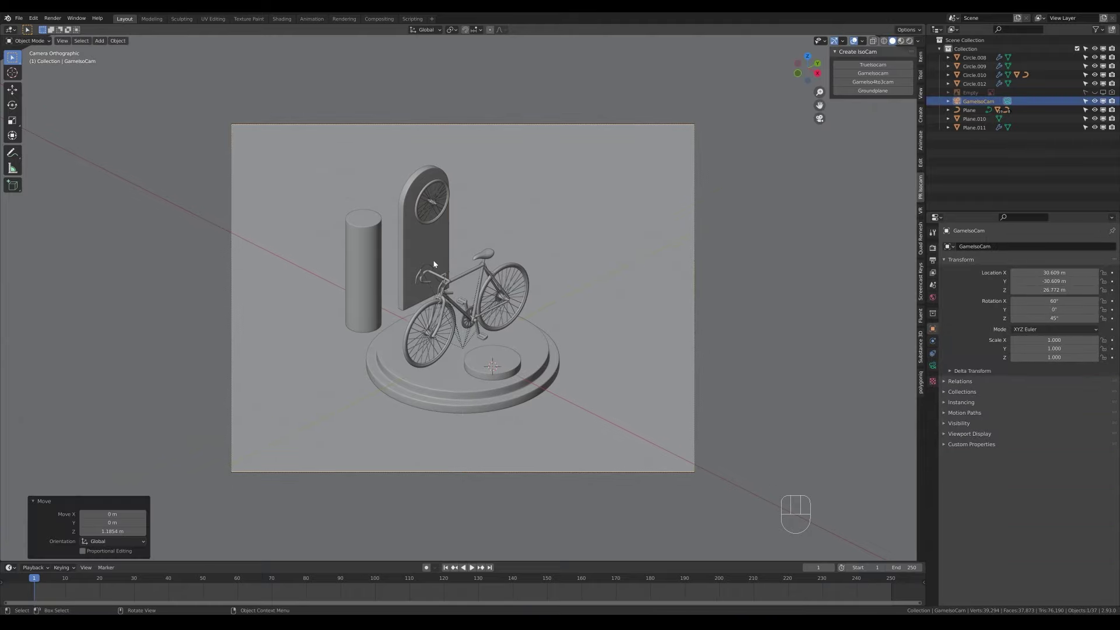
- Move the arched panel and its mounted wheel together to stand behind the bicycle's saddle
click(430, 254)
shift+click(426, 196)
shift+click(426, 245)
middle_drag(434, 291, 507, 327)
key(KP_7)
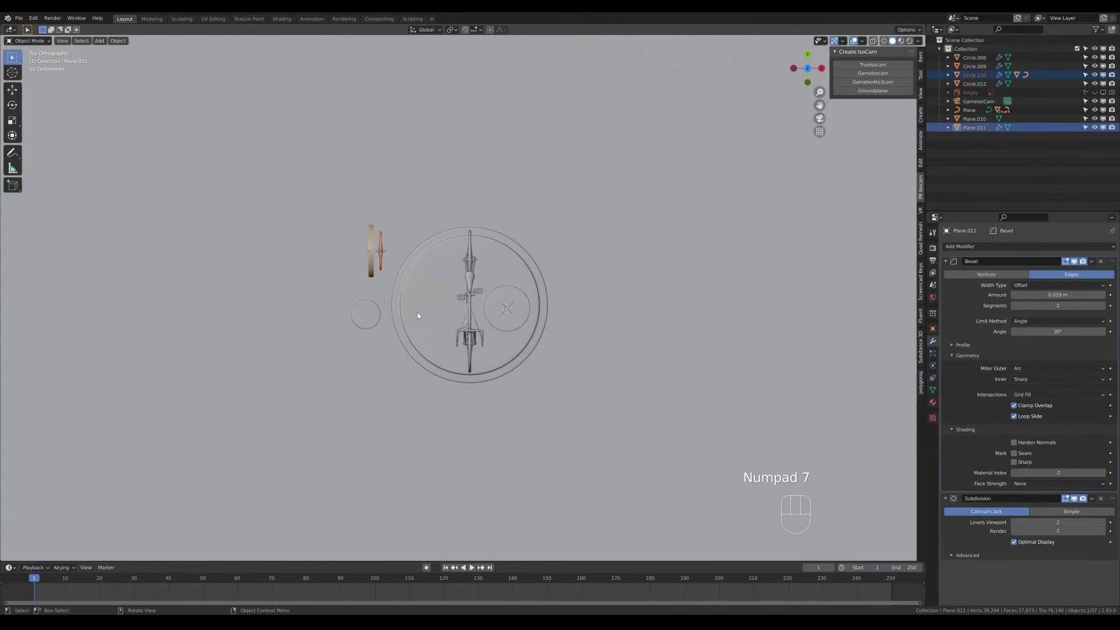
key(g)
click(456, 254)
- Move the tall column behind the bicycle's handlebar and scale its height to about 0.745 along Z
key(KP_0)
click(370, 301)
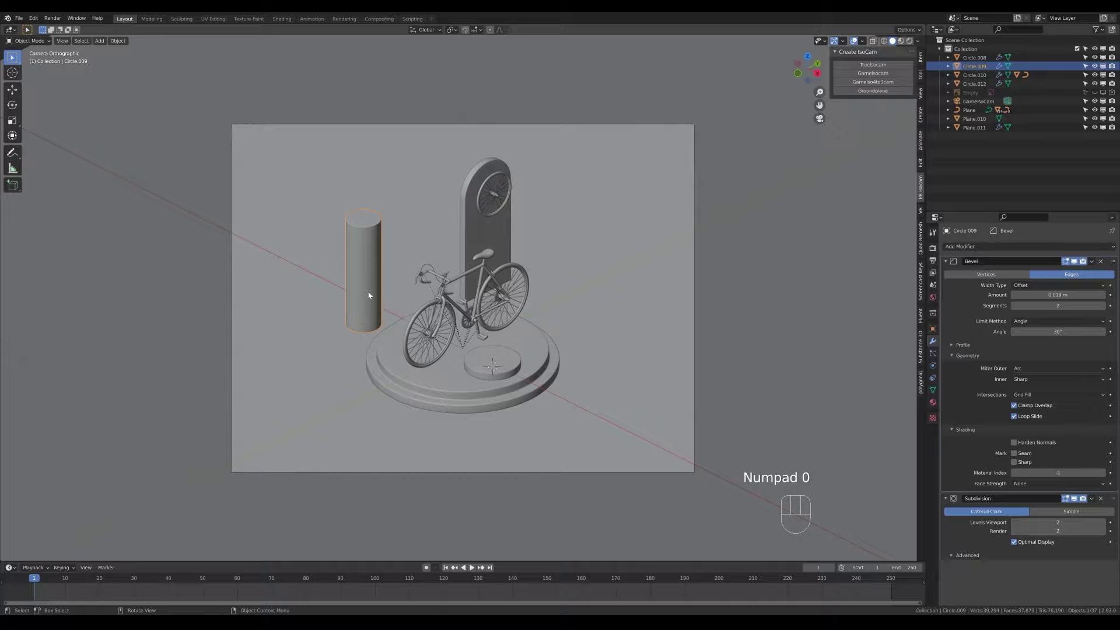
key(KP_7)
key(g)
click(416, 257)
key(g)
key(KP_0)
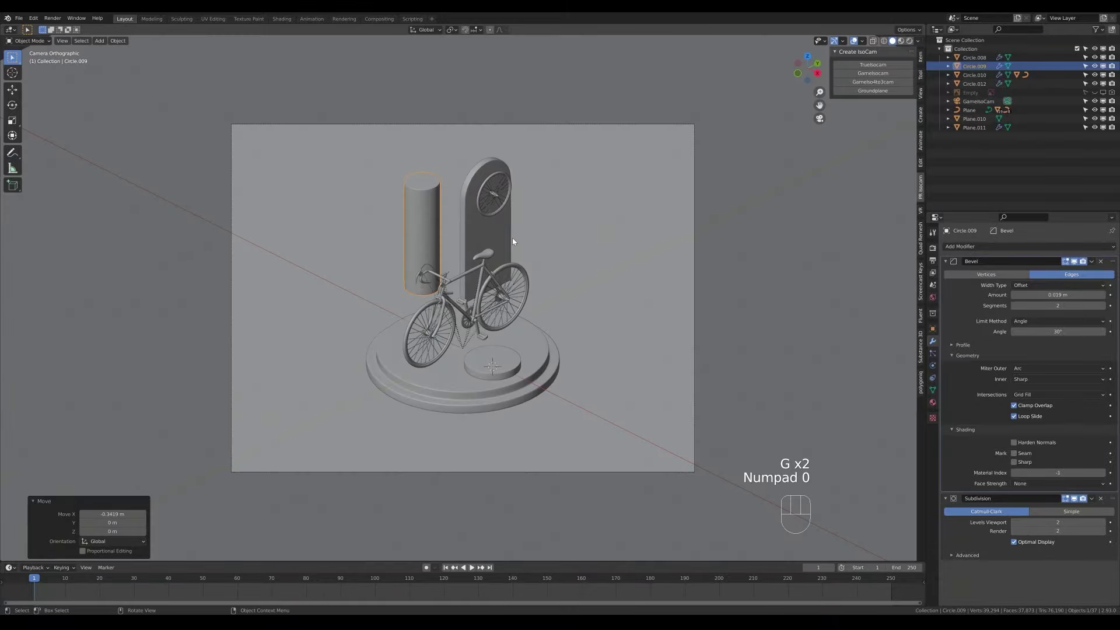
key(s)
- Place a linked duplicate of the column in front of it along Y and scale the copy shorter along Z
key(alt+d)
key(y)
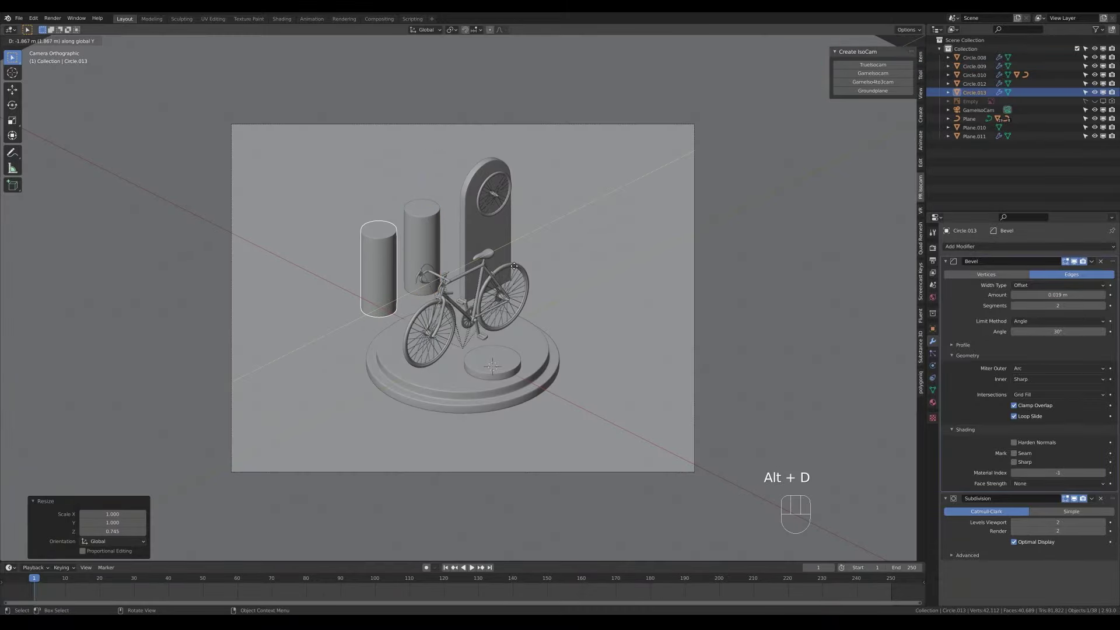
click(515, 268)
key(s)
key(z)
click(509, 274)
- Add a third linked column about 1.73 m further along negative Y and scale its height to about 0.73
key(alt+d)
key(y)
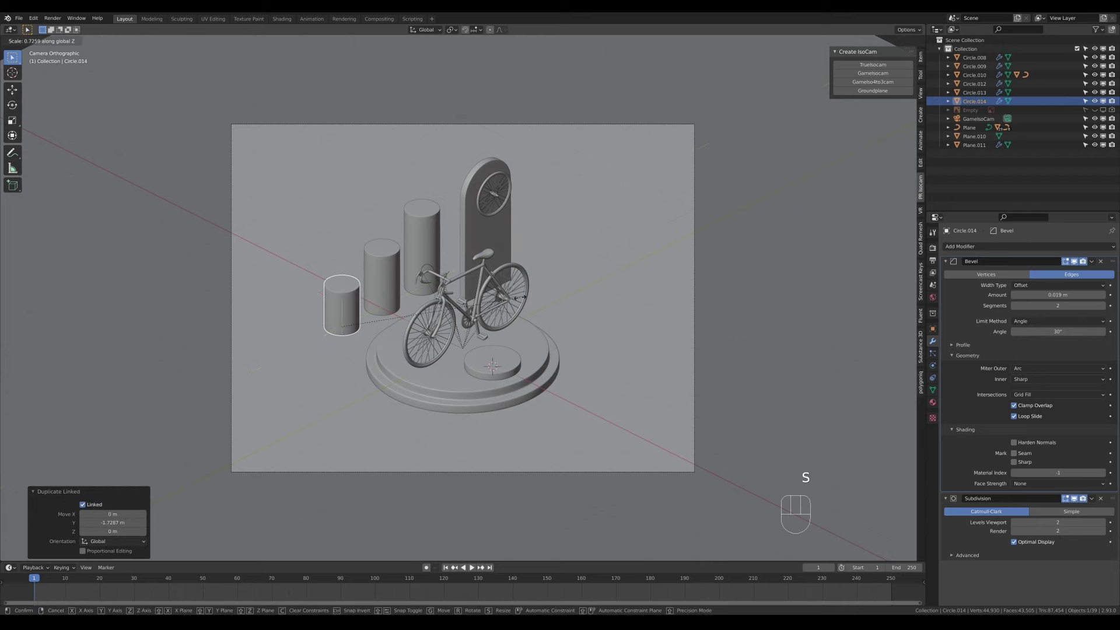
click(517, 296)
- Place a linked duplicate of the arched panel behind the short columns, about -2.6 m in X and -2.8 m in Y
click(504, 248)
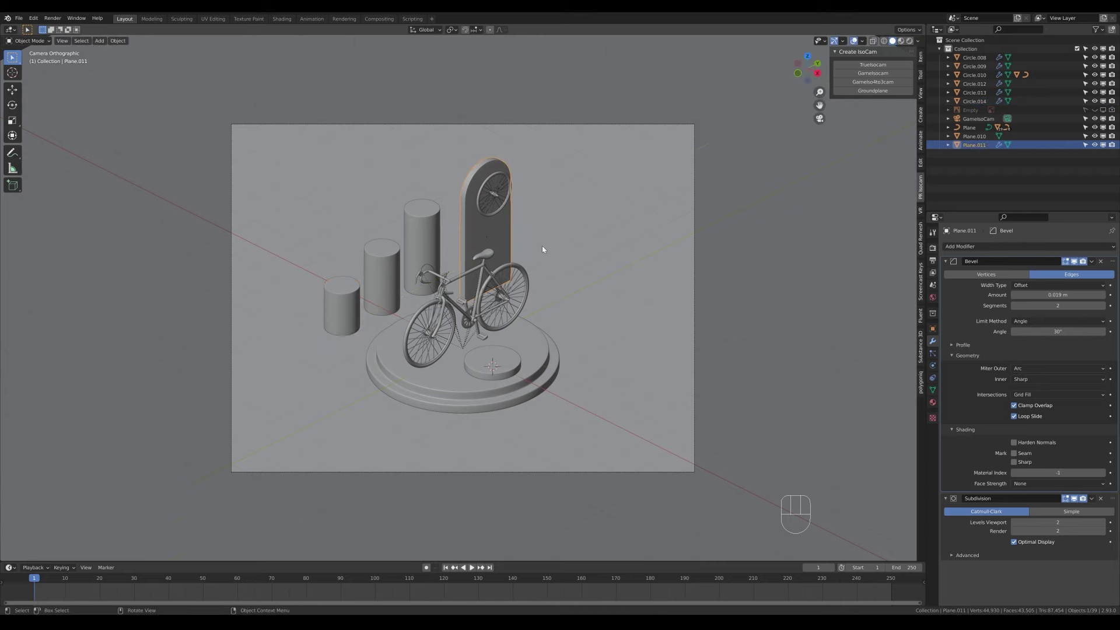
key(alt+d)
key(shift+z)
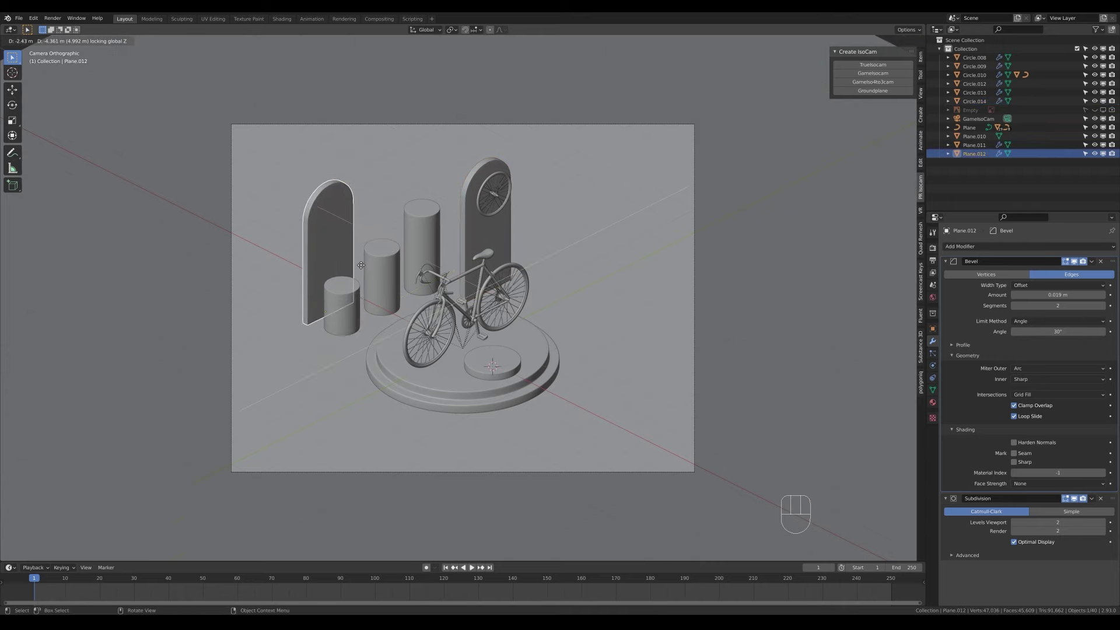
click(396, 245)
- Make the duplicated arched panel a single user for both object and object data
key(Tab)
- Shorten the duplicated arched panel by lowering its arch vertices about 1.4 m along Z
key(Tab)
key(q)
click(380, 278)
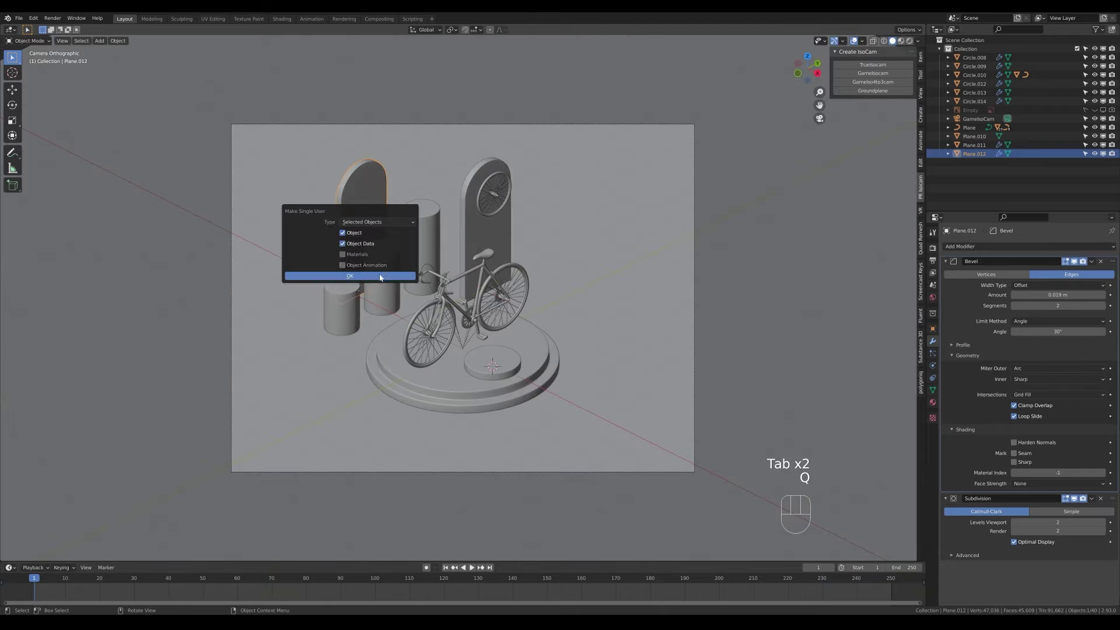
click(380, 276)
key(alt+z)
key(Tab)
key(g)
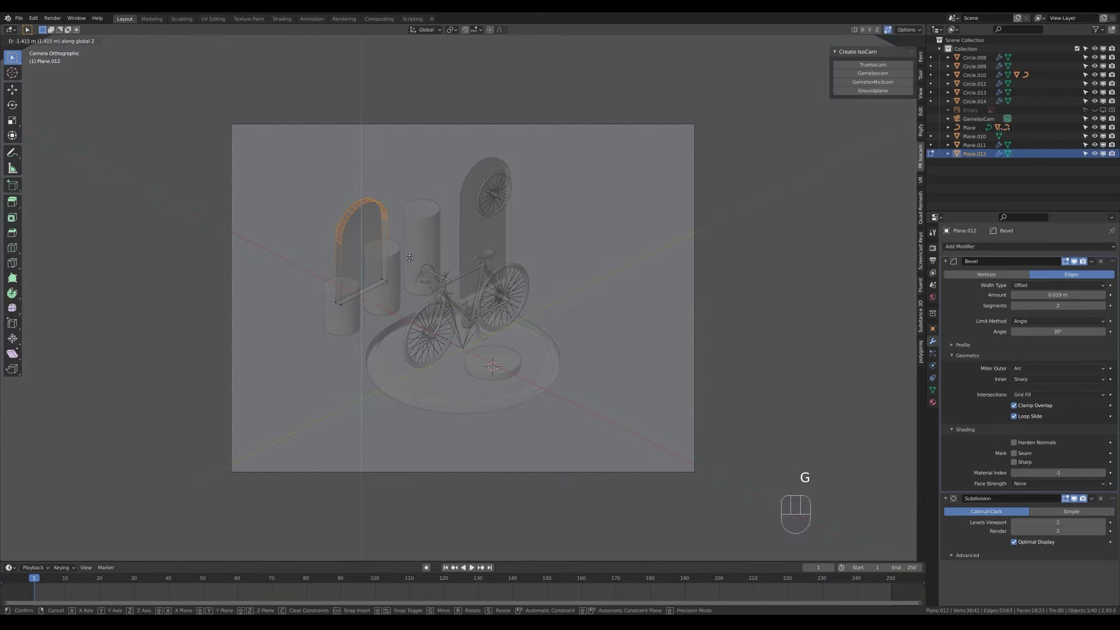
click(410, 258)
key(Tab)
- Delete the shortest of the three columns
click(341, 318)
key(x)
key(alt+z)
click(331, 300)
key(x)
click(330, 300)
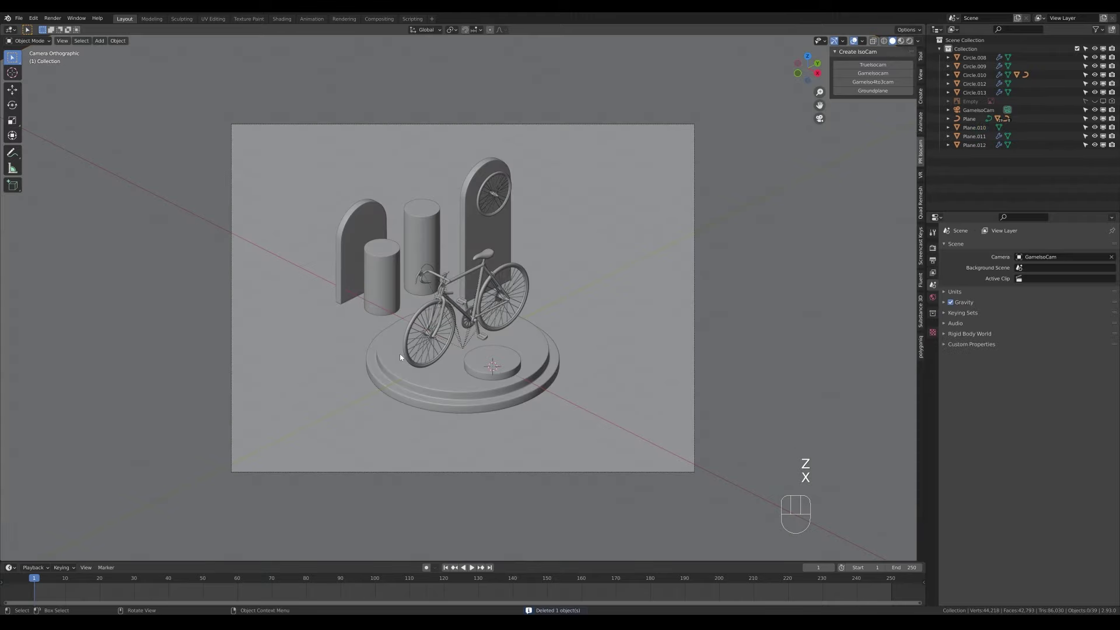
- Nudge the shorter arched panel closer to the tall column
click(357, 267)
key(g)
click(368, 280)
click(422, 256)
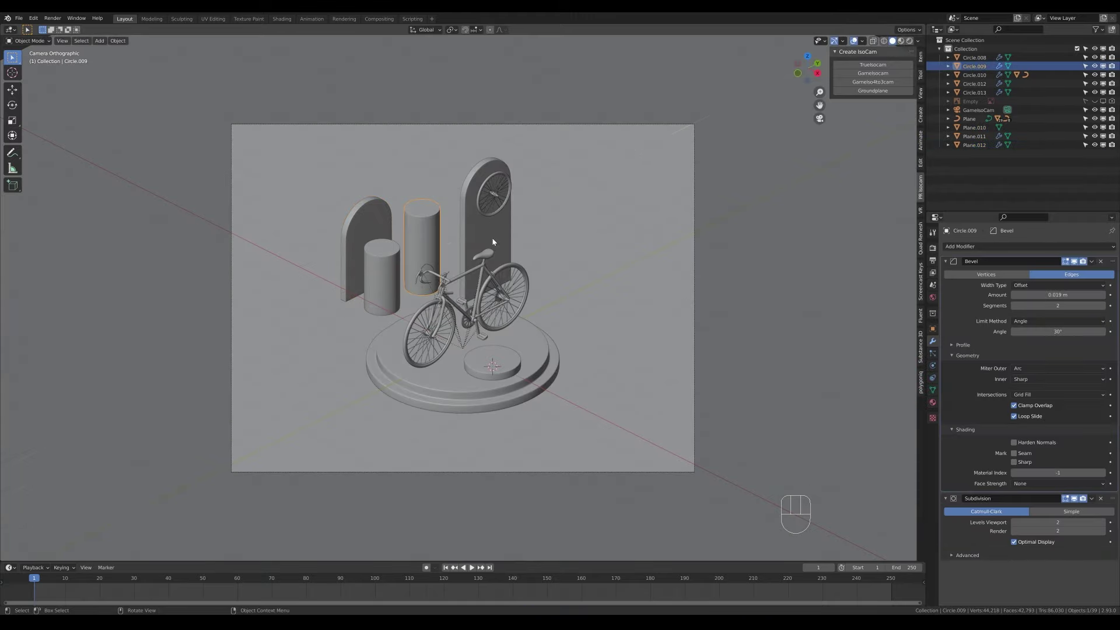
click(482, 236)
- Place a linked duplicate of the low disc on the ground in front of the short column, with snapping set to Face
click(494, 361)
key(alt+d)
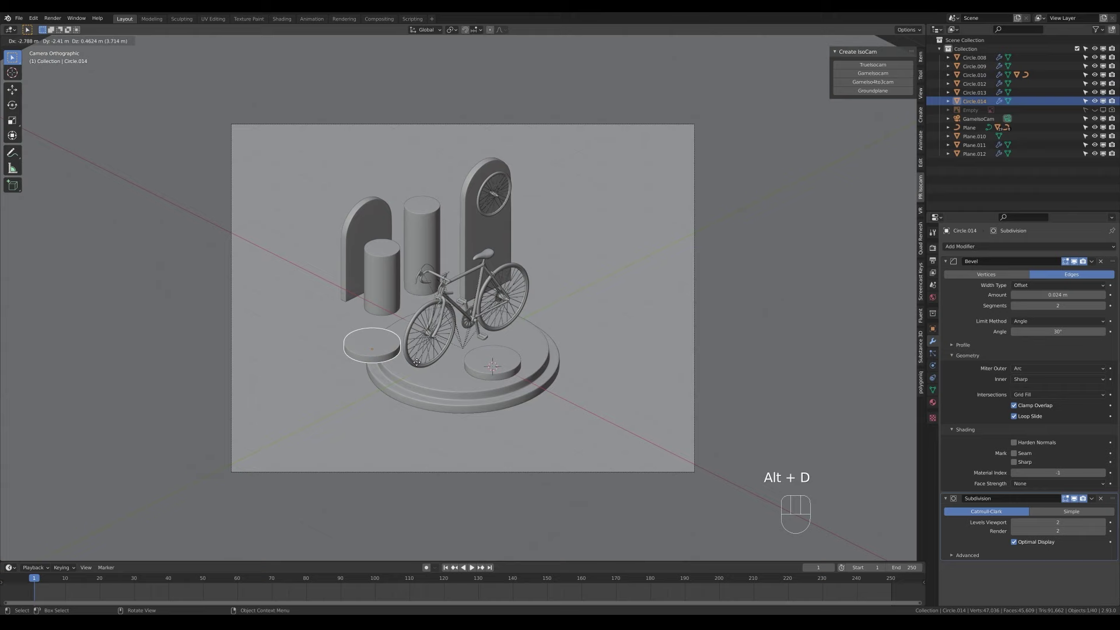
click(328, 328)
click(476, 30)
click(458, 86)
key(g)
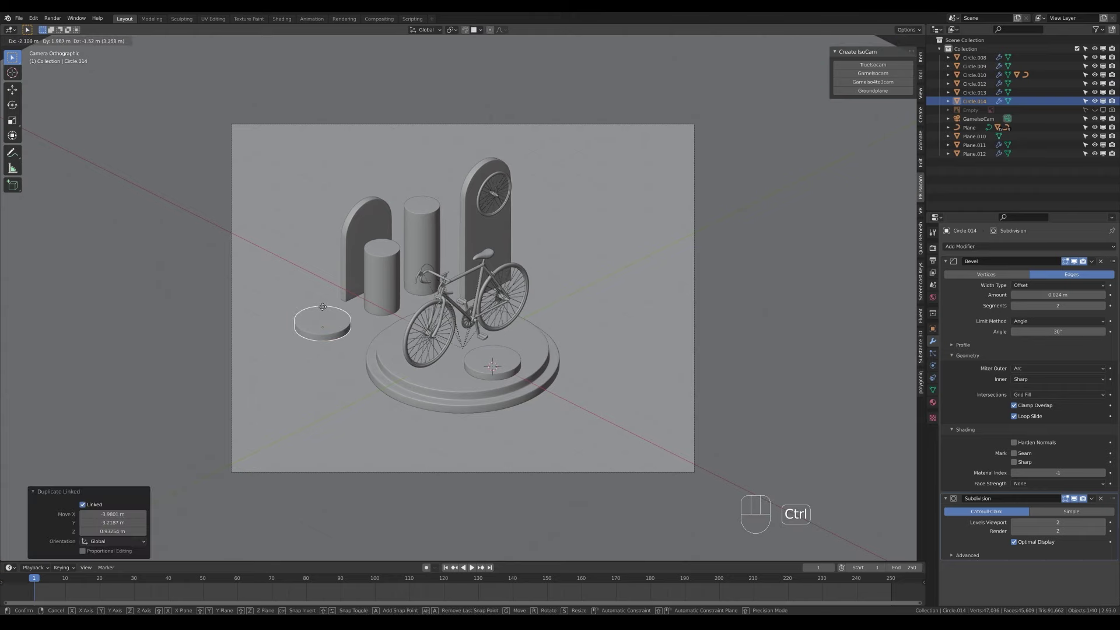
click(333, 314)
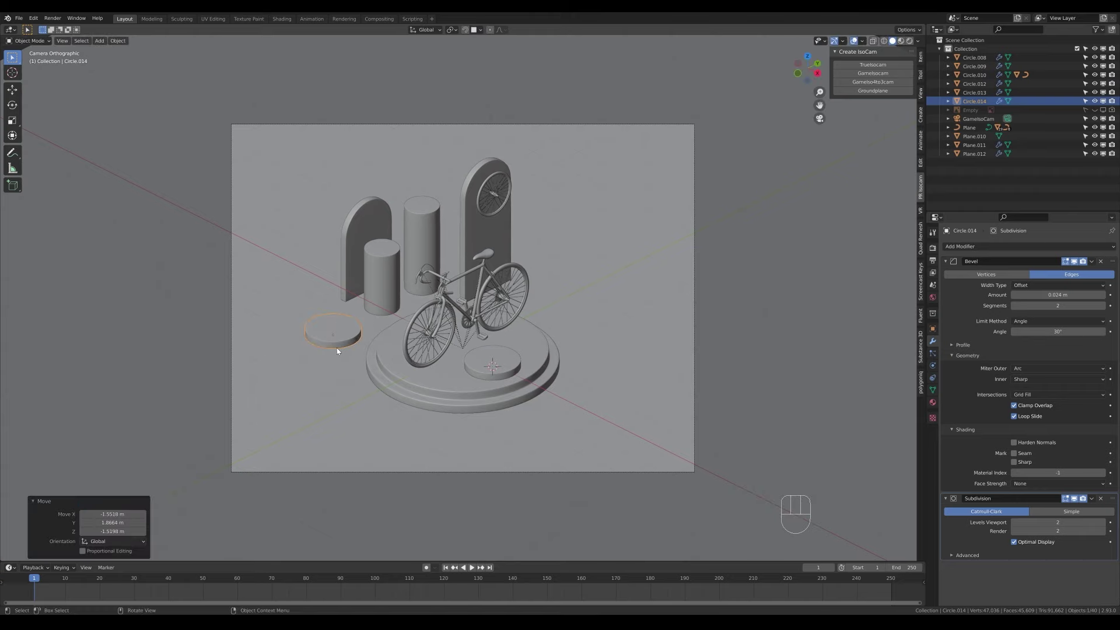
key(alt+d)
click(607, 303)
key(x)
- Snap the 3D cursor to the duplicated ground disc and delete that disc
click(350, 337)
key(shift+s)
click(331, 340)
key(x)
- Add a UV sphere at the 3D cursor and raise its mesh so the origin sits at its base
key(shift+a)
mouse_move(377, 344)
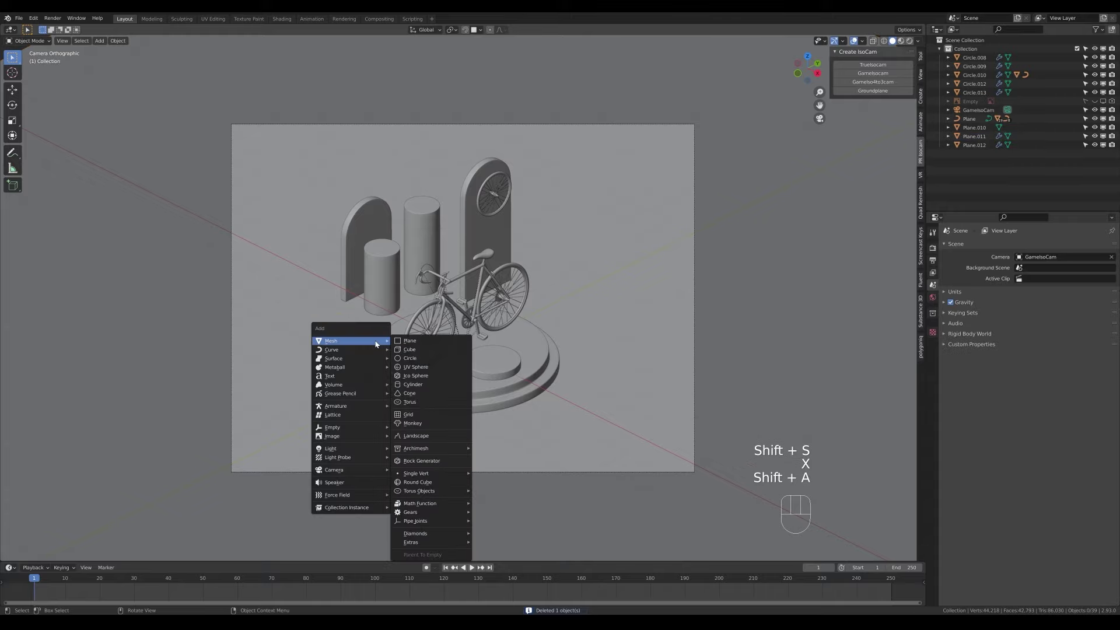
click(416, 367)
key(Tab)
key(g)
click(580, 355)
key(Tab)
- Scale the sphere down beside the short column and shade it smooth
key(s)
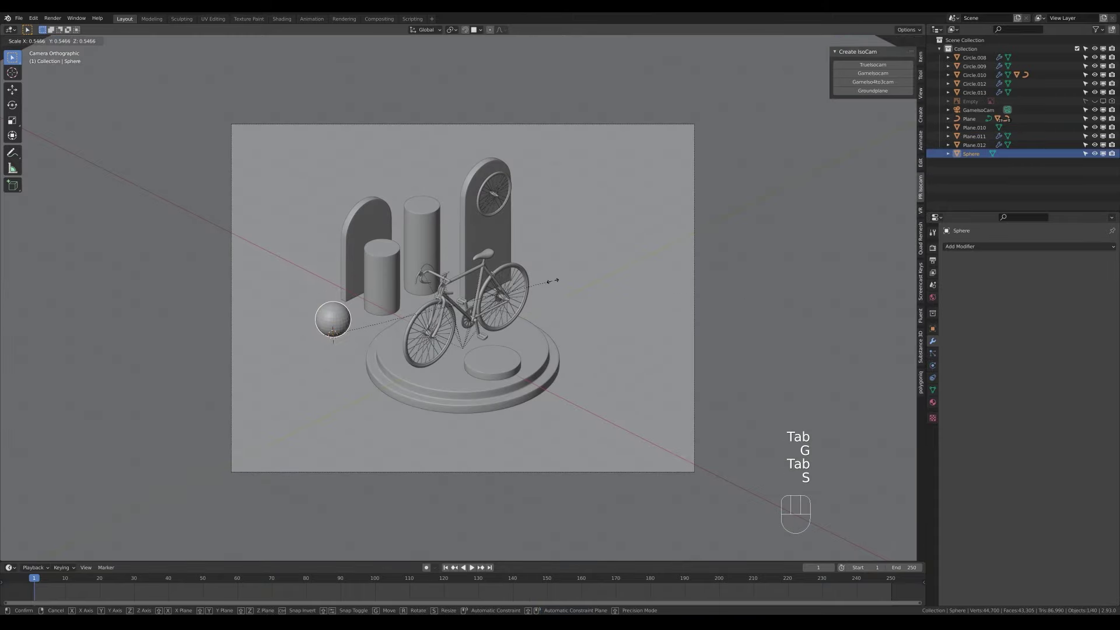
click(334, 329)
right_click(333, 328)
click(333, 327)
- Place a linked duplicate of the sphere on the ground behind the bicycle's rear wheel and scale it to about 0.61
key(alt+d)
click(686, 300)
key(s)
click(658, 308)
key(alt+d)
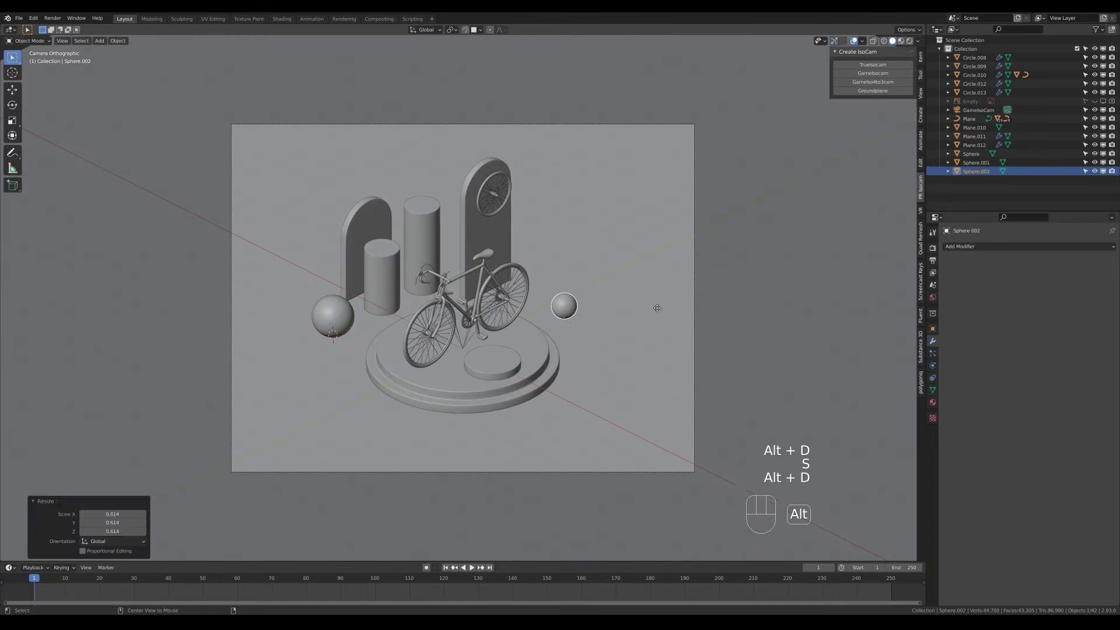
key(shift+z)
key(shift+z)
key(alt+s)
key(ctrl+z)
- Place a linked duplicate of the small sphere behind it at the same height and scale the copy up
key(alt+d)
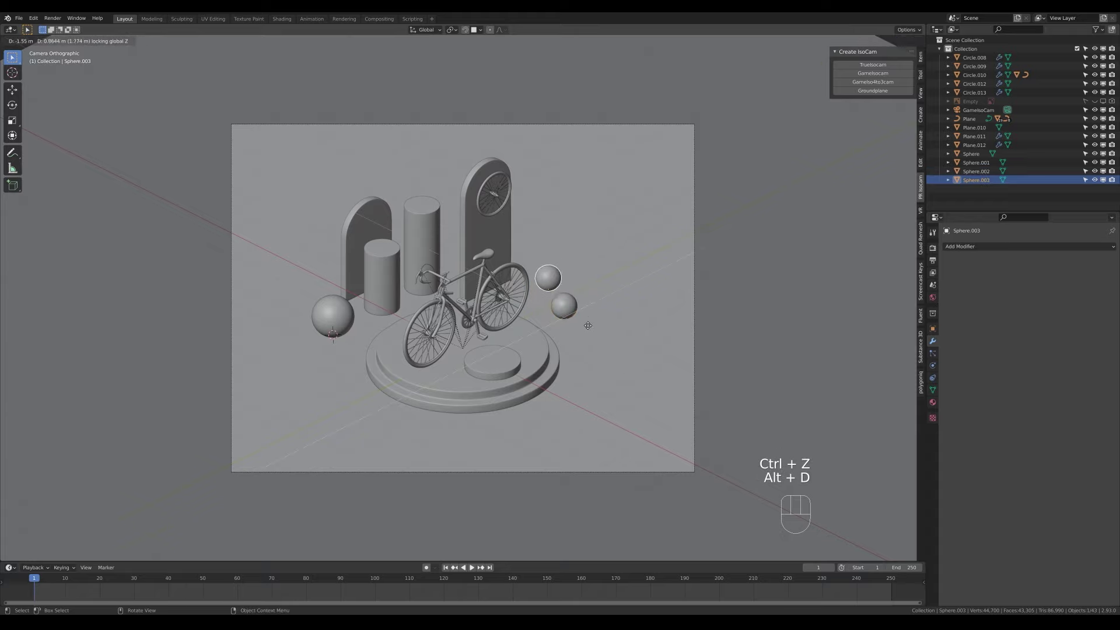
click(607, 285)
key(s)
click(636, 313)
- Place another linked sphere farther out from the rear wheel and scale it to about 0.39
key(alt+d)
click(692, 334)
key(s)
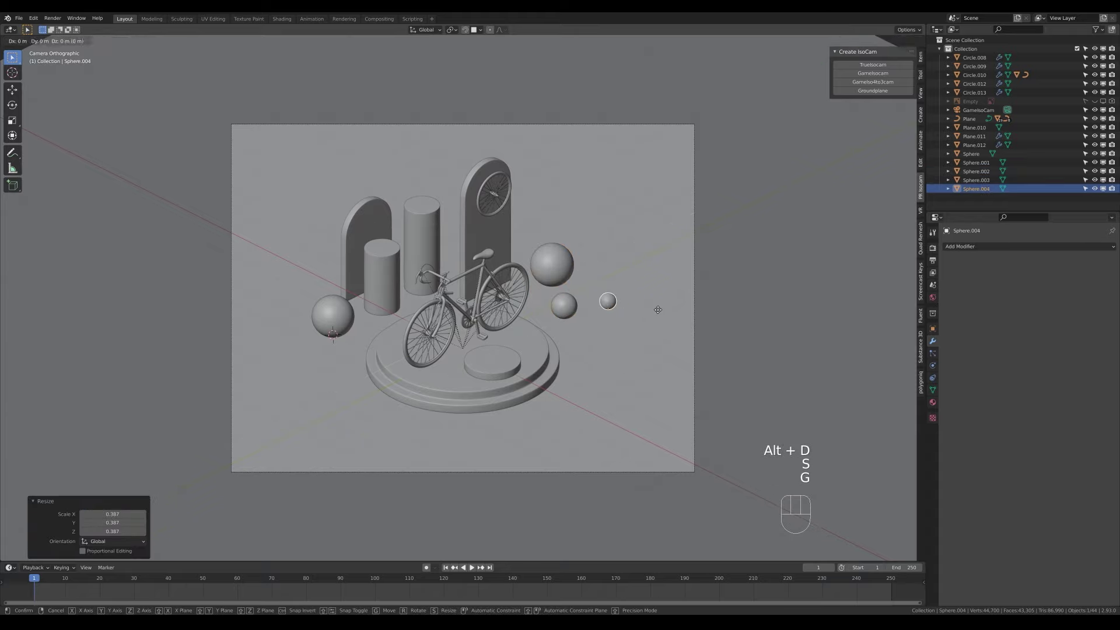
- Delete the low disc on the display base and put a resized linked sphere copy in its place
key(x)
key(alt+d)
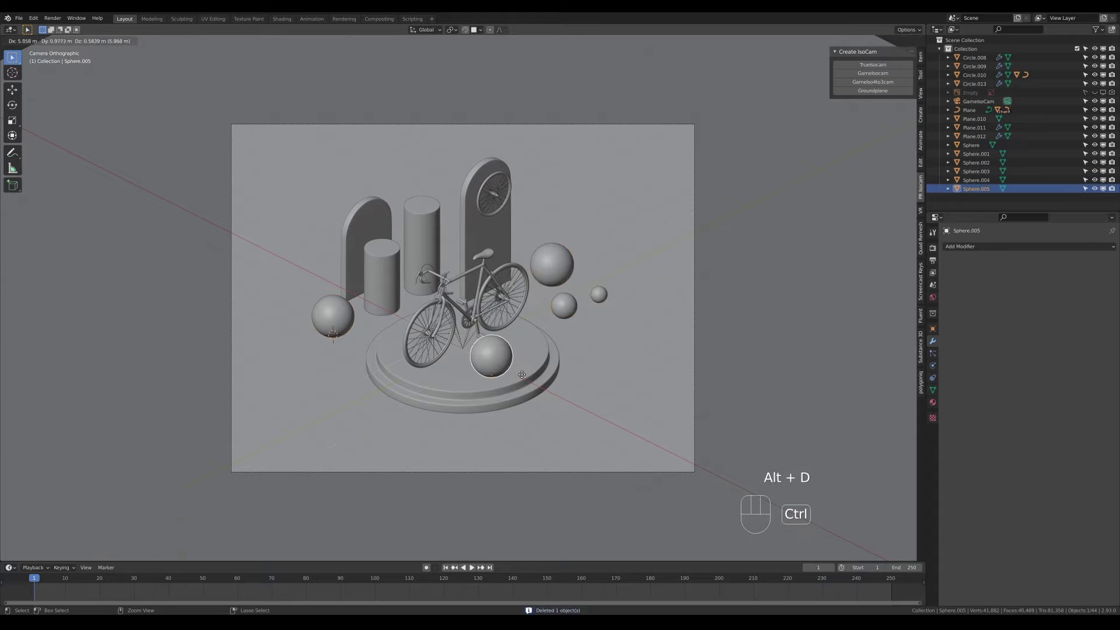
click(521, 374)
key(s)
- Delete the tall column behind the bicycle's handlebar
scroll(439, 253, down, 3)
click(439, 254)
key(x)
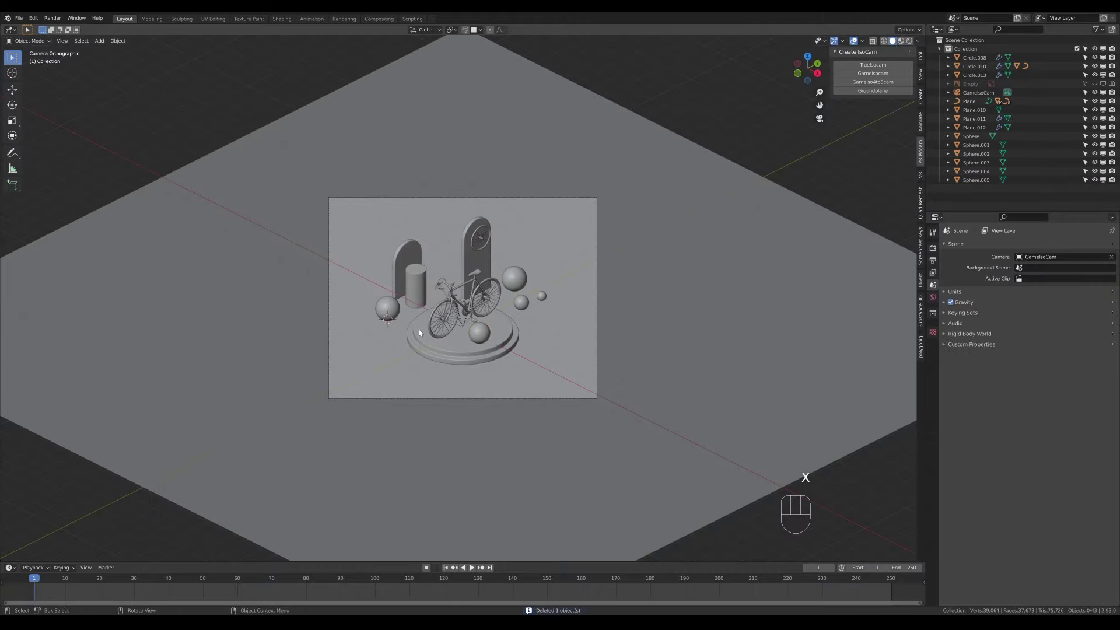
- Move the large sphere behind the tall arched panel and scale it up to about 1.6
click(516, 280)
key(g)
click(484, 291)
key(s)
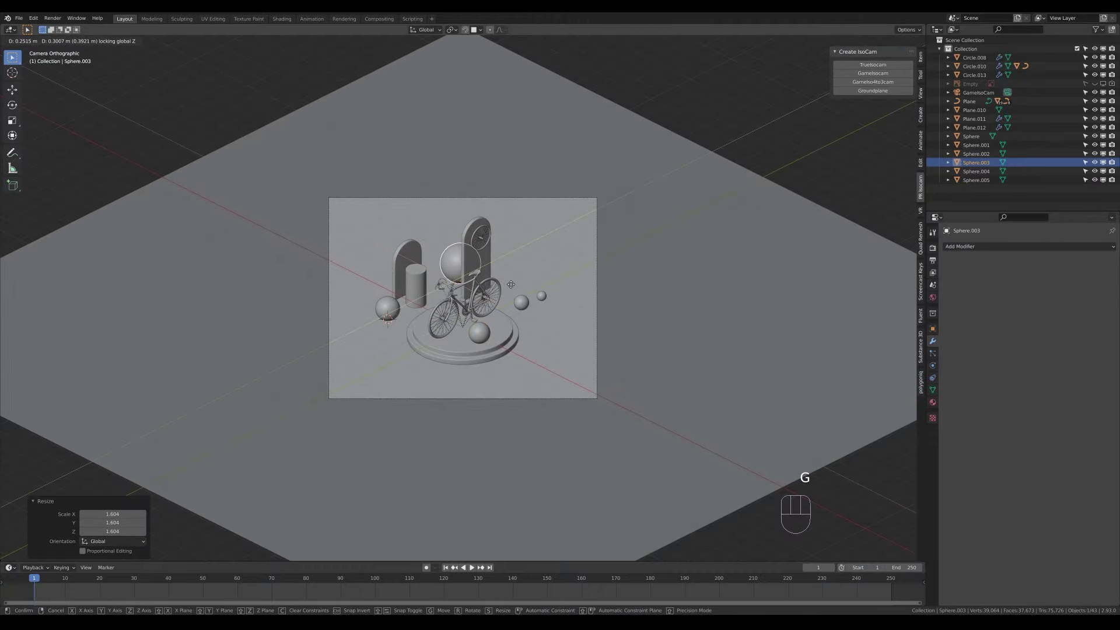
- Move the smallest sphere across the ground farther back from the rear wheel, keeping its height
click(542, 296)
key(g)
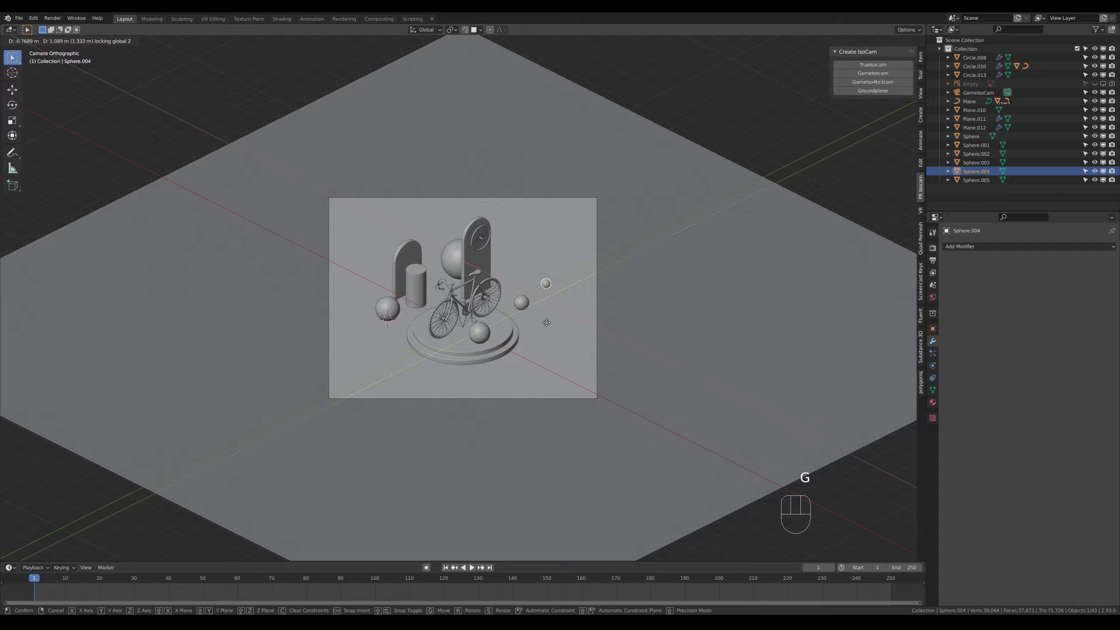
- Move the two small spheres near the rear wheel together across the ground, away from the display base, keeping their height
click(512, 334)
click(527, 313)
click(522, 303)
shift+click(510, 296)
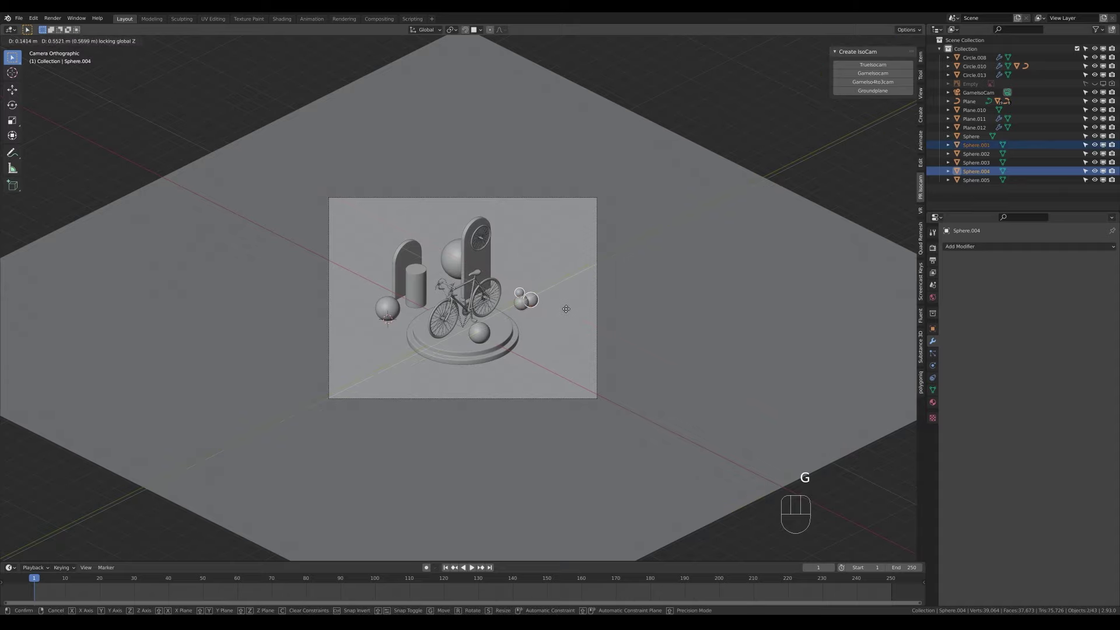
click(567, 310)
- Delete the overlapping extra sphere behind the rear wheel and move the remaining two across the ground by about 0.24 m in X and -0.55 m in Y
click(519, 304)
key(x)
click(531, 301)
shift+click(520, 294)
key(g)
key(shift+z)
click(552, 312)
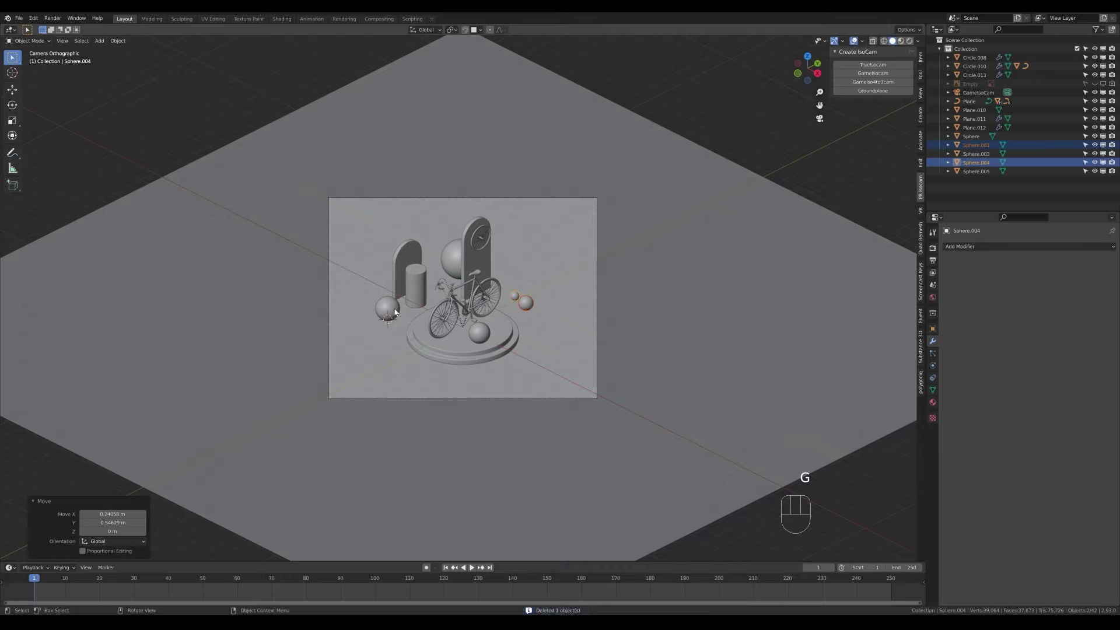
- Move the sphere in front of the column slightly across the ground, keeping its height
click(395, 312)
key(g)
key(shift+z)
click(397, 319)
- Raise the isometric camera about 0.41 m in Z and shift it about -0.14 m along its local X axis
click(599, 301)
key(g)
key(z)
click(600, 323)
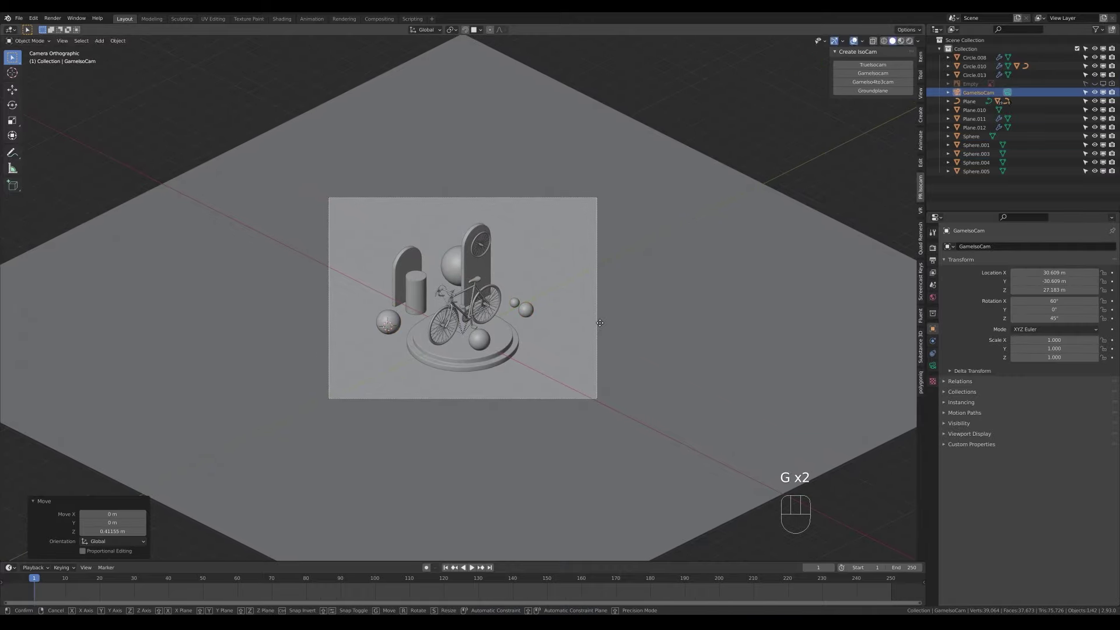
key(x)
key(x)
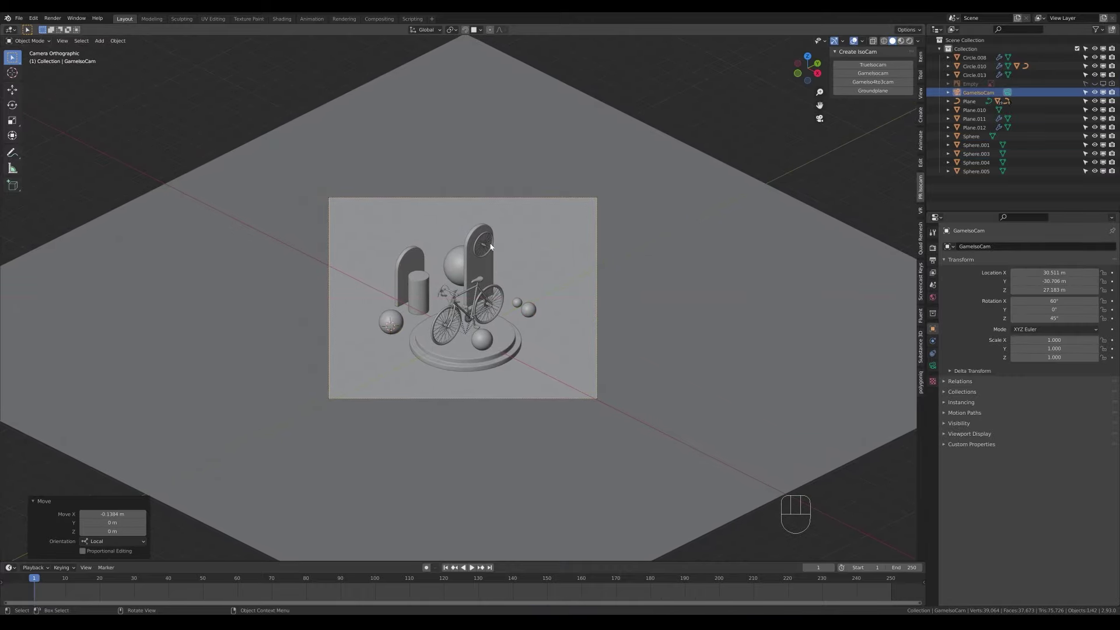
- Scale up the wheel mounted on the tall arched panel by about 1.37 and save the file
click(490, 248)
scroll(490, 247, up, 6)
scroll(590, 238, down, 5)
key(s)
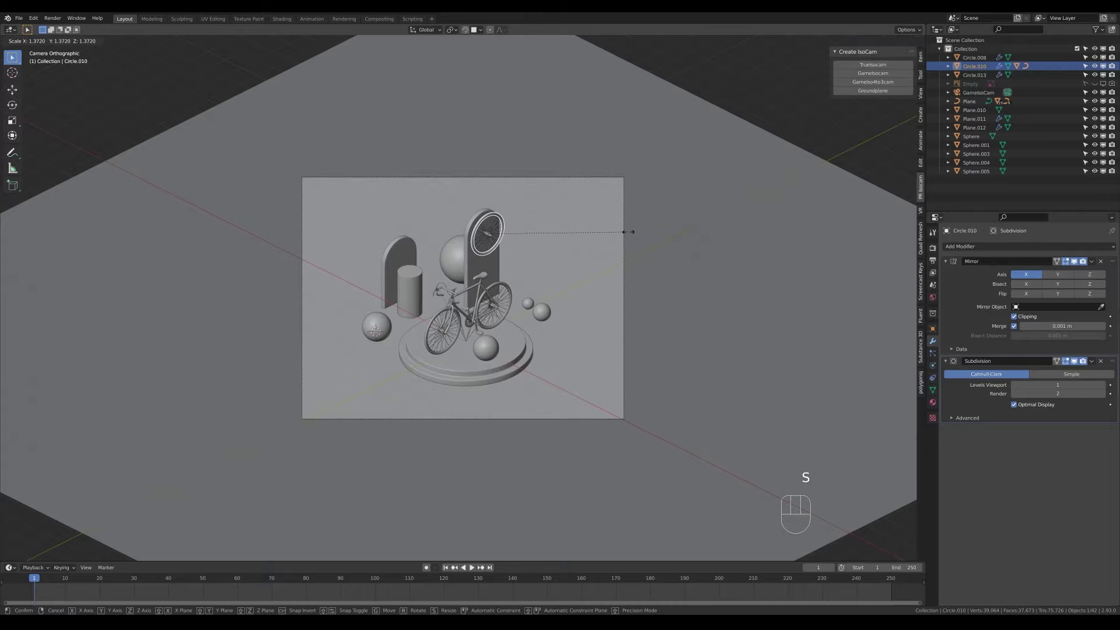
click(628, 232)
click(727, 93)
key(ctrl+s)
- Switch the viewport to Material Preview and enable ambient occlusion, bloom and screen space reflections for Eevee
shift+middle_drag(601, 297, 599, 291)
key(z)
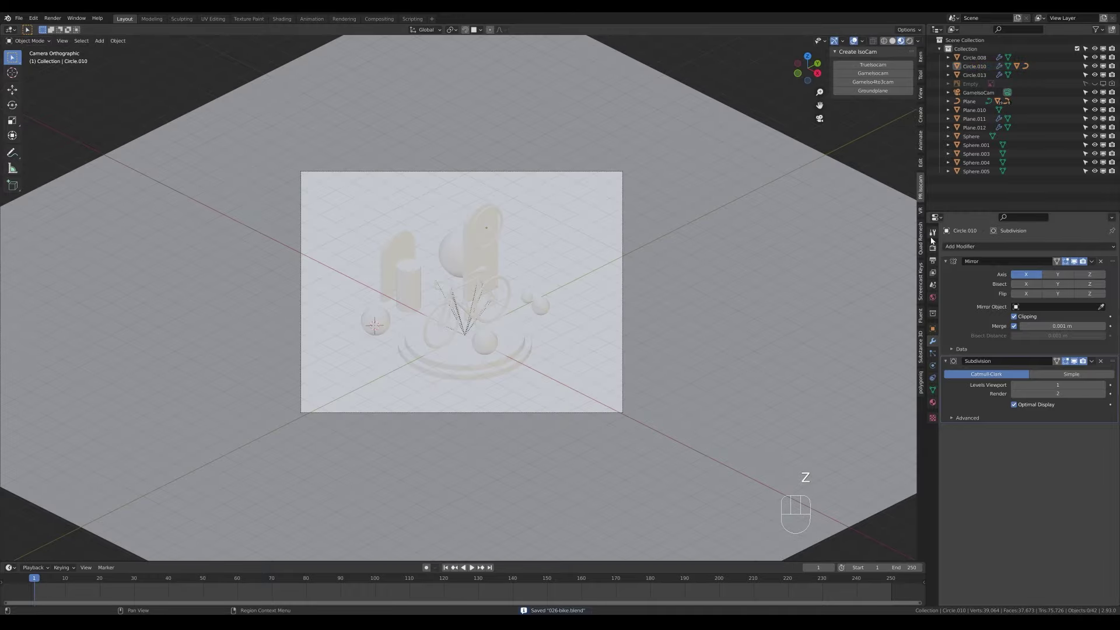
click(932, 247)
click(950, 305)
click(950, 315)
click(950, 347)
click(944, 347)
click(1016, 360)
click(987, 347)
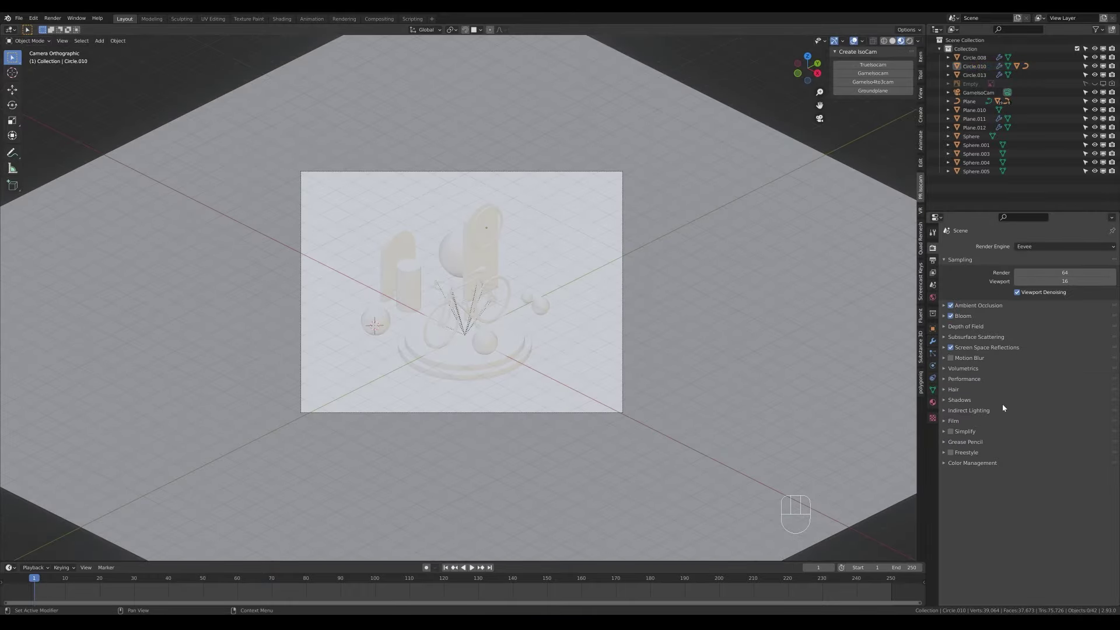
- Give the ground plane a material with a black base color
click(580, 271)
click(932, 402)
click(1062, 373)
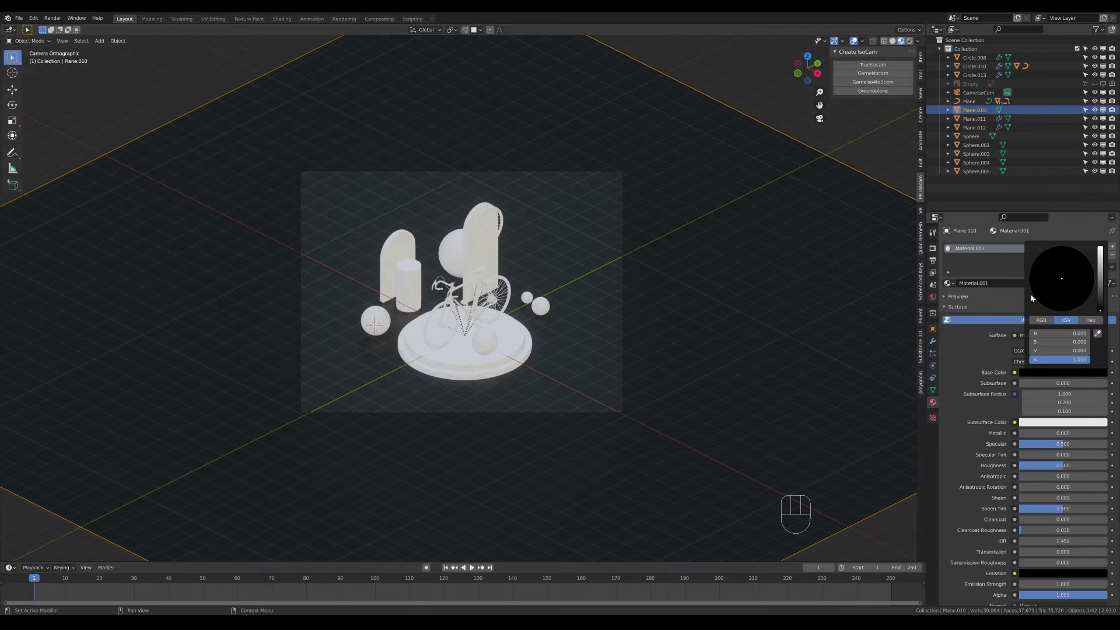
- Create a new material for the bicycle's main frame with a red base color and a roughness of 0.2
shift+middle_drag(500, 432, 509, 401)
scroll(508, 401, up, 4)
click(517, 245)
shift+middle_drag(517, 245, 515, 312)
click(1011, 285)
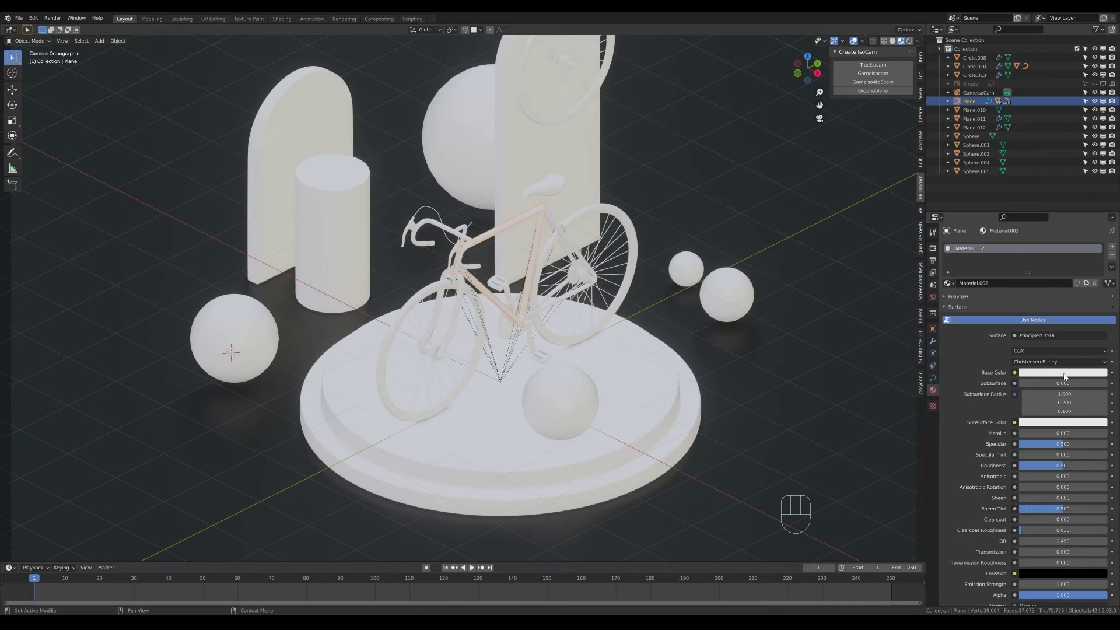
click(1064, 376)
click(1060, 304)
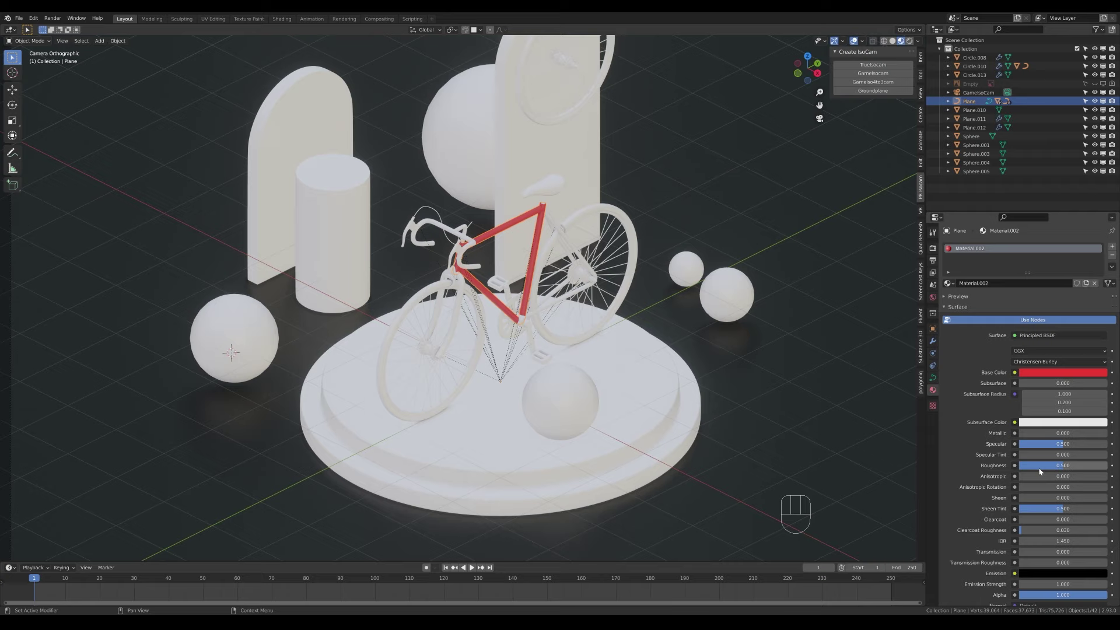
text(.2)
key(Return)
- Create a new material for the handlebar with a black base color and a roughness of 0.2
middle_drag(560, 213, 542, 236)
click(435, 227)
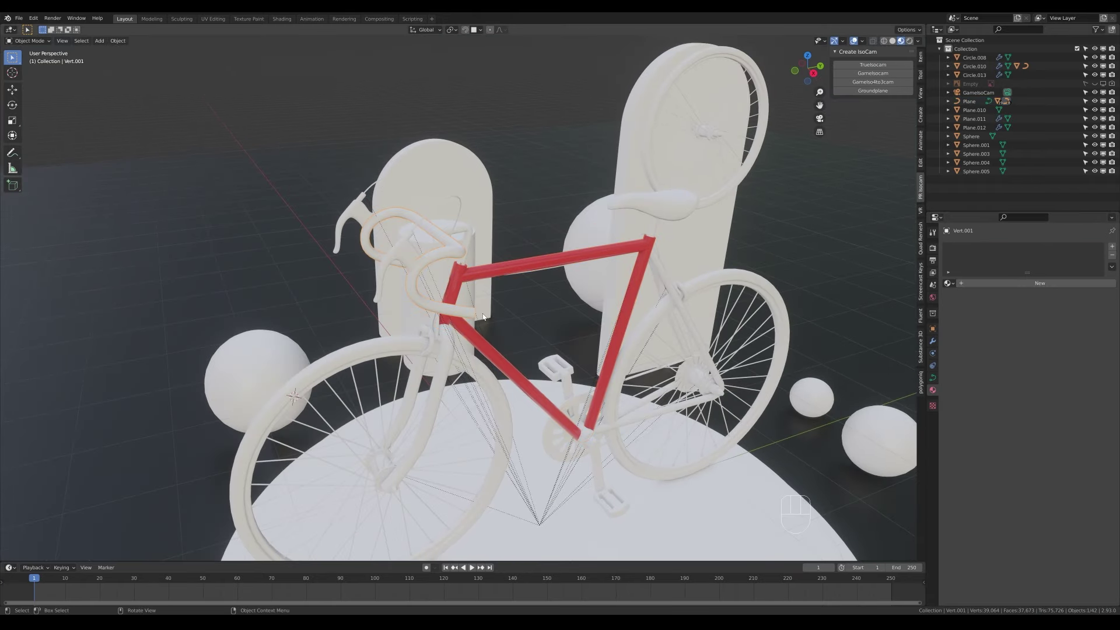
middle_drag(446, 233, 403, 238)
click(980, 284)
click(1065, 372)
drag(1096, 297, 1095, 317)
double_click(1063, 467)
text(.2)
key(Return)
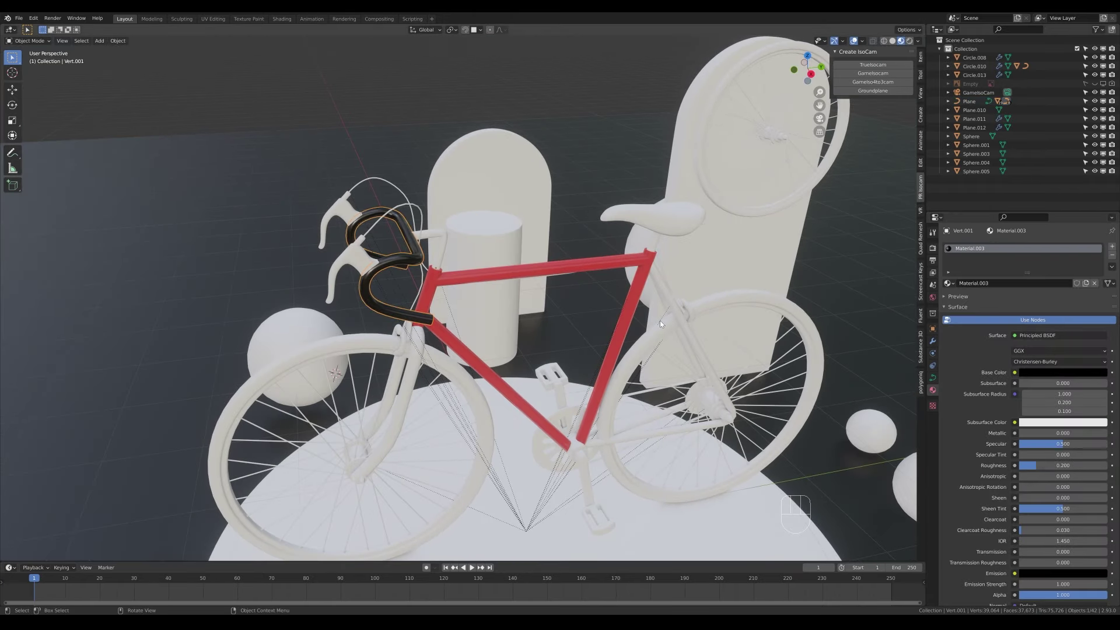
- Create a new material for the brake levers with Metallic set to 1
click(360, 264)
click(981, 284)
drag(1041, 432, 1113, 432)
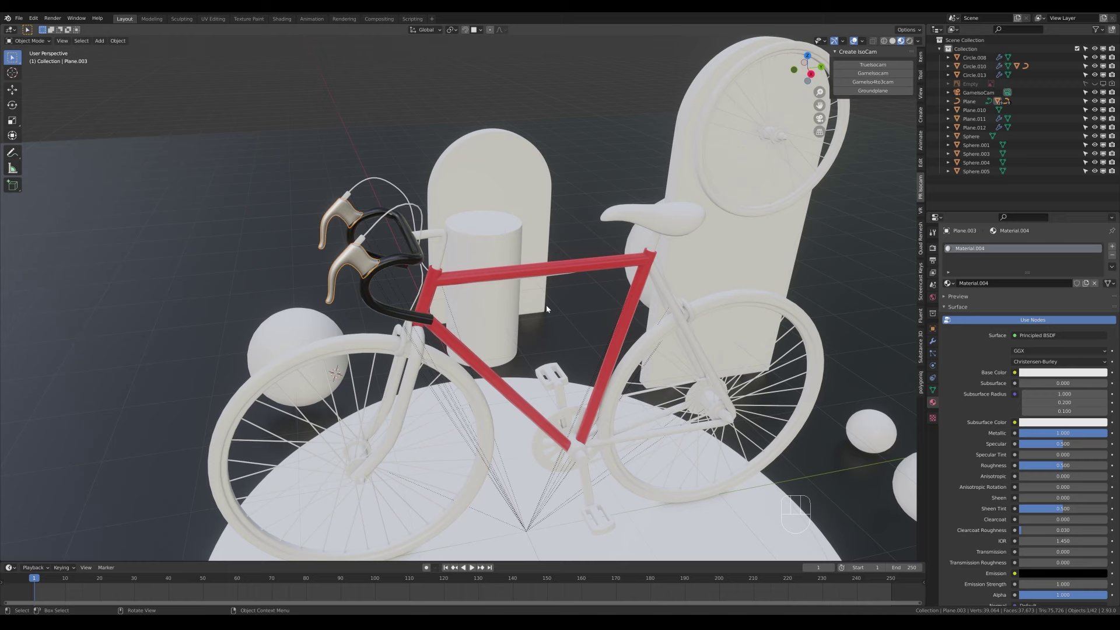
- Assign the handlebar's black material, Material.003, to the brake cables
click(360, 241)
click(949, 283)
click(971, 322)
click(405, 205)
click(950, 284)
click(972, 322)
click(401, 194)
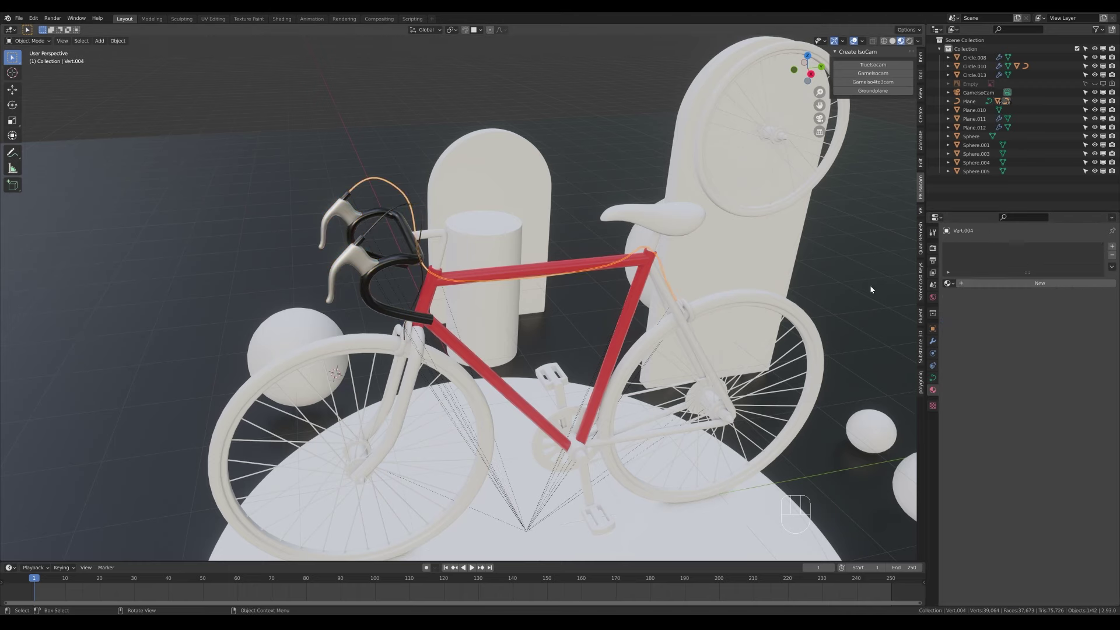
click(949, 283)
click(972, 322)
- Assign the metallic Material.004 to the handlebar stem and the seat post
click(440, 239)
click(949, 283)
click(972, 330)
click(656, 242)
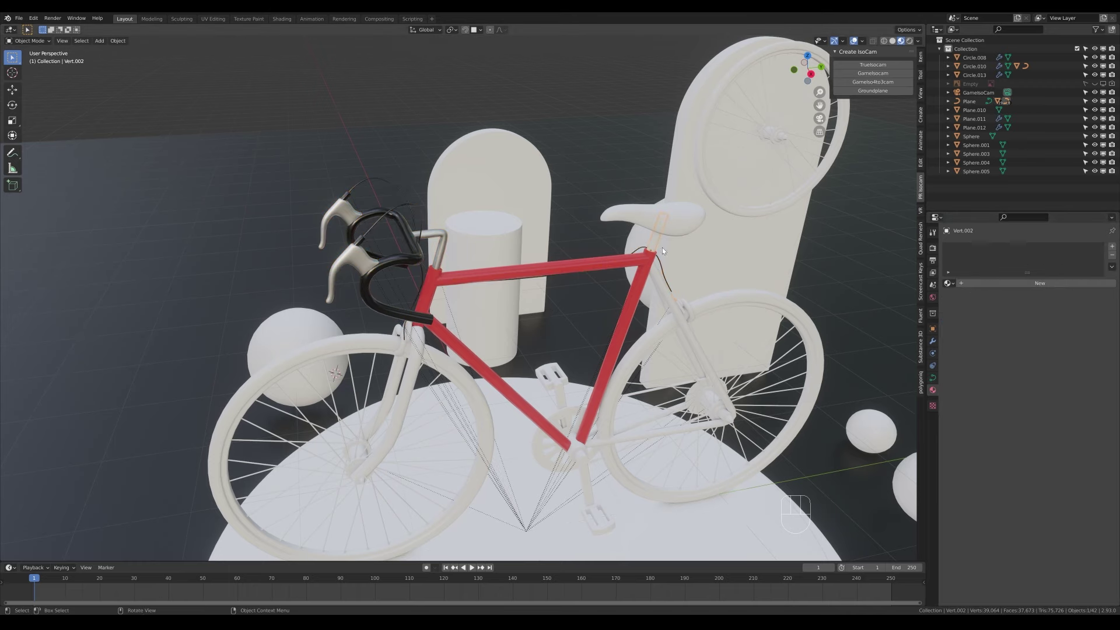
click(949, 283)
click(970, 331)
- Assign the red frame material, Material.002, to the bottom bracket shell
click(575, 447)
click(949, 282)
click(971, 313)
- Assign the metallic Material.004 to the cranks with pedals, the chainring and the chain
click(588, 484)
click(949, 283)
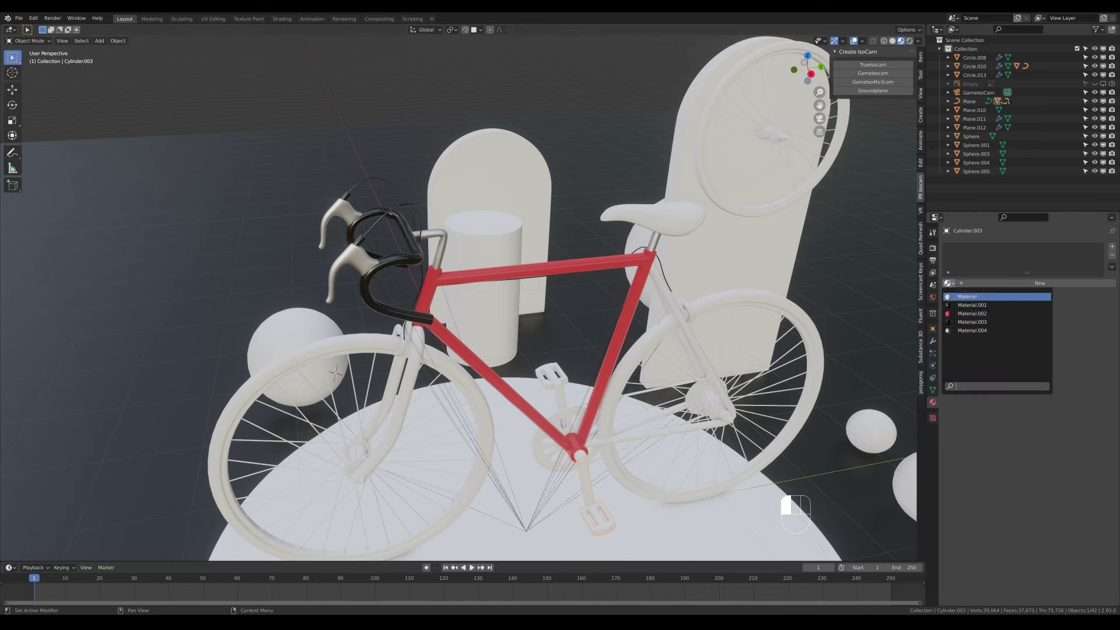
click(972, 330)
click(547, 437)
click(949, 283)
click(972, 330)
click(639, 390)
click(949, 283)
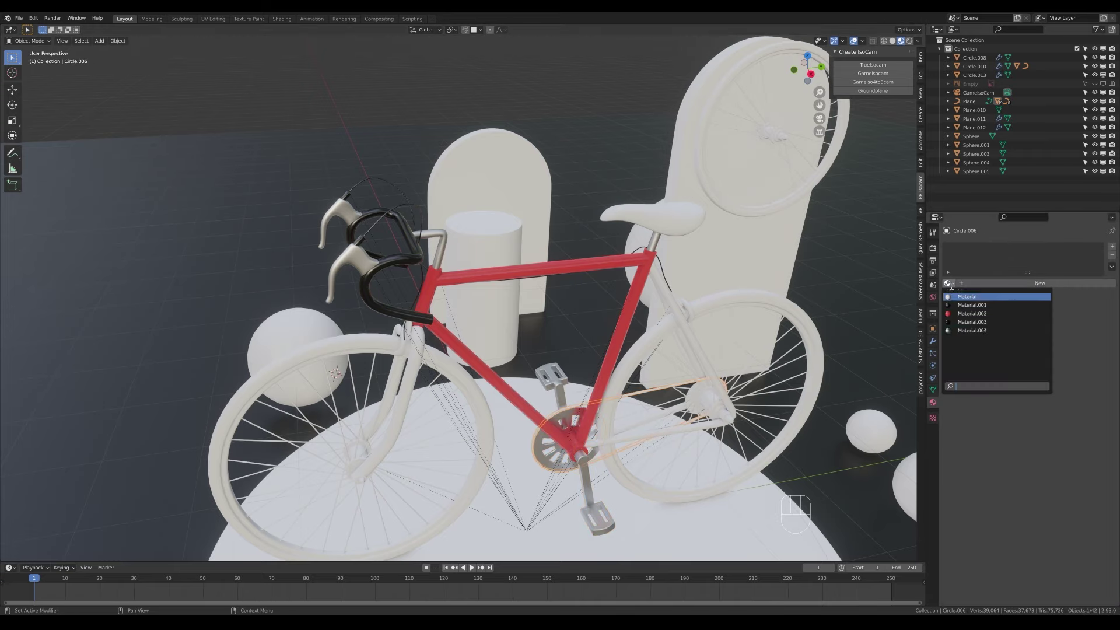
click(972, 330)
- Assign the metallic Material.004 to the rear sprockets and the wheel spokes
click(689, 398)
click(689, 398)
click(949, 283)
click(972, 330)
click(773, 405)
click(949, 283)
click(971, 330)
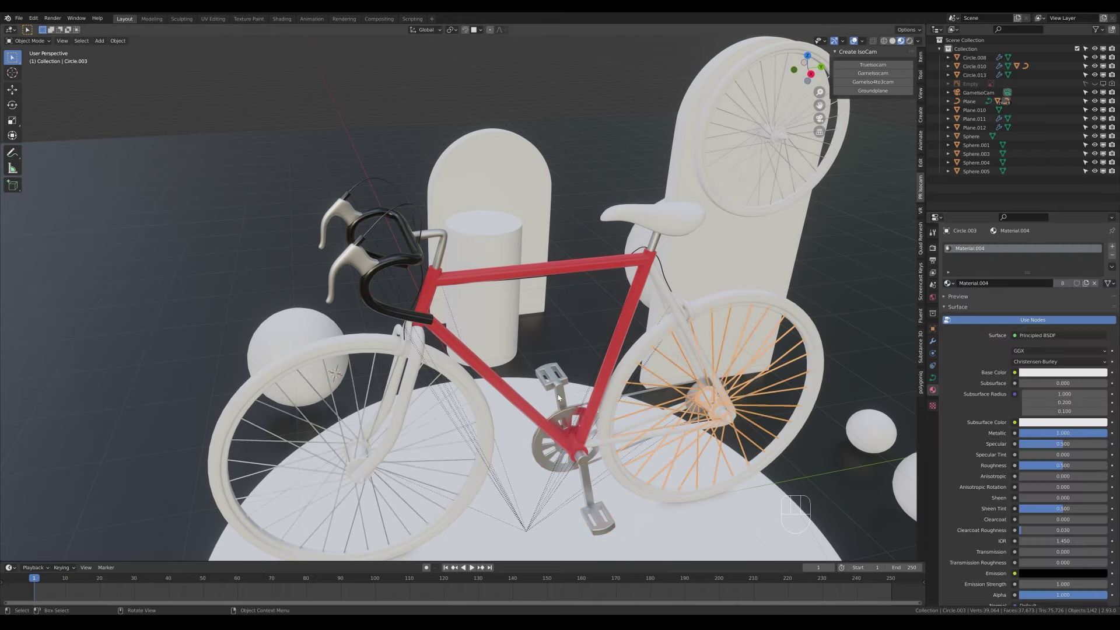
- Create a new material with a black base color for the wheel's tire and rim mesh
shift+middle_drag(763, 321, 708, 271)
click(792, 244)
key(Tab)
key(Tab)
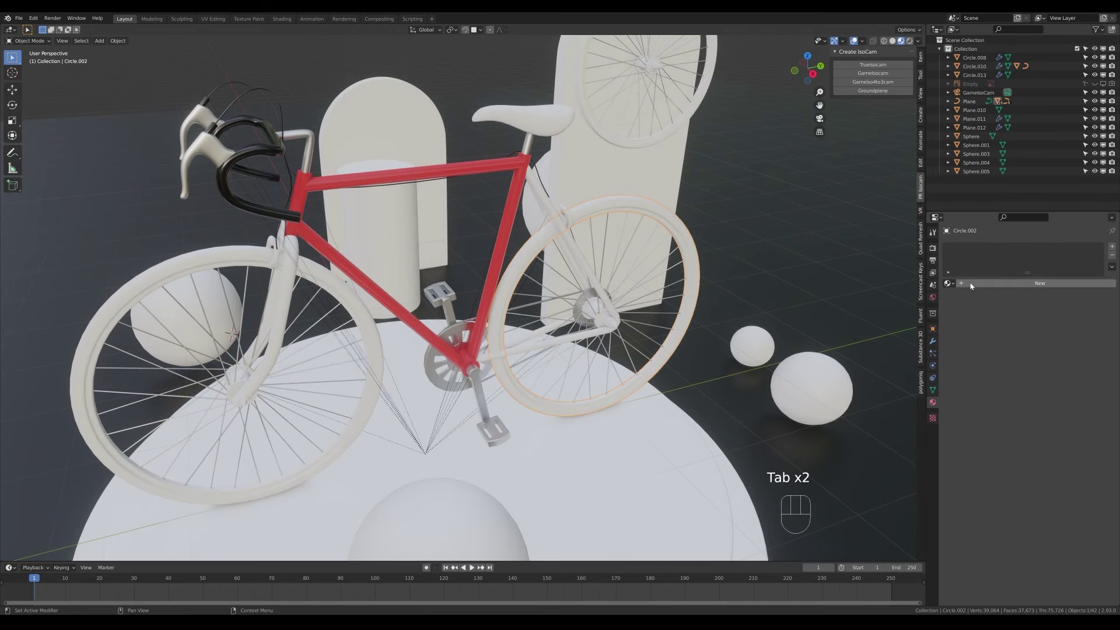
click(972, 285)
click(1067, 372)
click(1099, 310)
shift+middle_drag(774, 284, 733, 312)
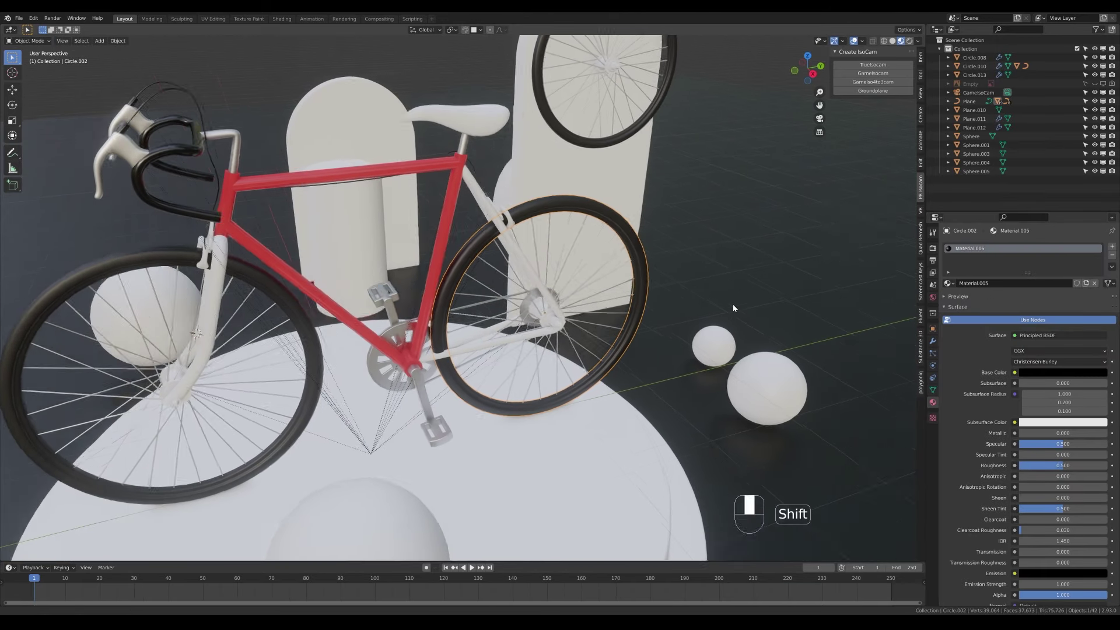
- Assign the silver metallic material to the wheel's inner rim faces through a second material slot and save the file
scroll(733, 313, up, 5)
key(Tab)
key(3)
key(ctrl+KP_Add)
key(ctrl+KP_Add)
key(ctrl+KP_Add)
key(ctrl+KP_Subtract)
click(1112, 247)
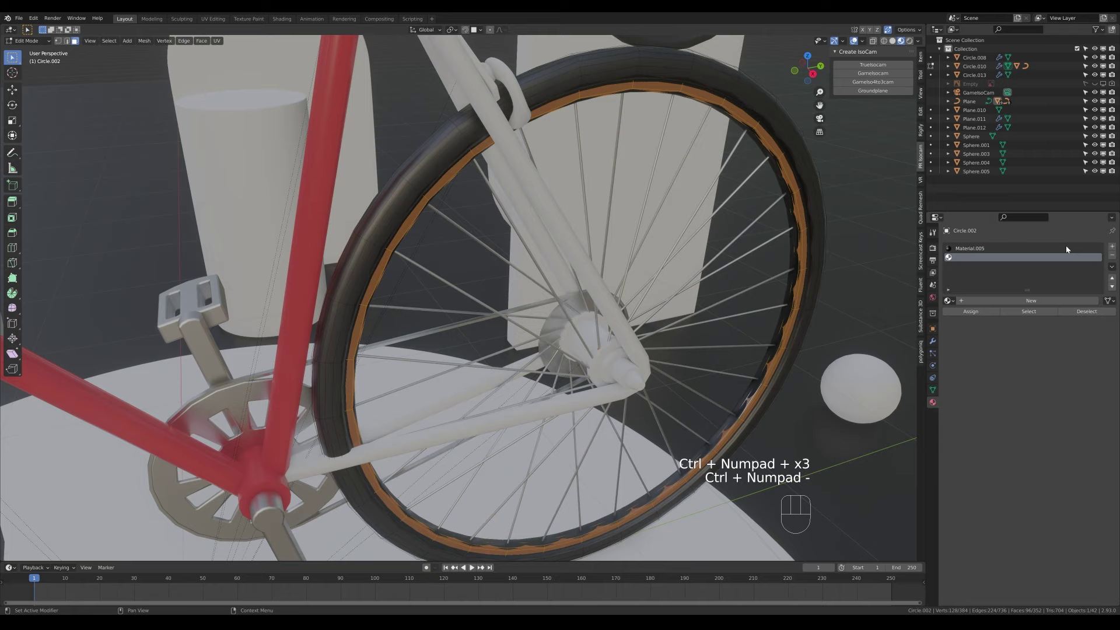
click(950, 301)
click(978, 339)
click(971, 312)
key(Tab)
scroll(662, 320, down, 5)
key(ctrl+s)
- Assign the metallic Material.004 to both wheel hubs and the red frame material to the fork and rear stays
shift+middle_drag(272, 368, 413, 363)
click(385, 368)
click(950, 283)
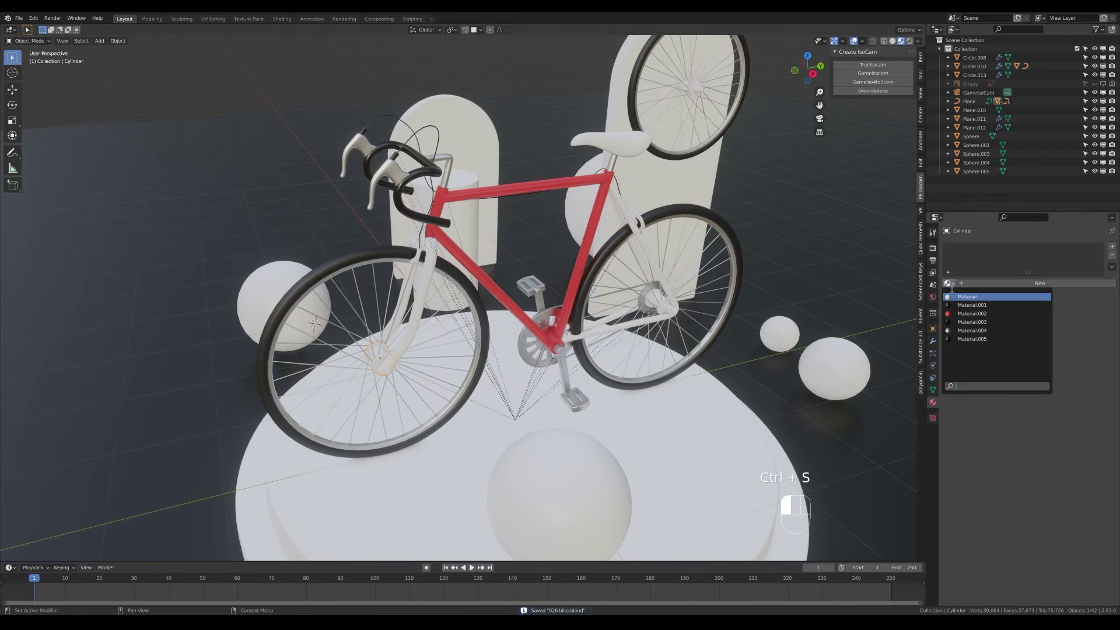
click(972, 330)
click(671, 309)
click(949, 284)
click(971, 331)
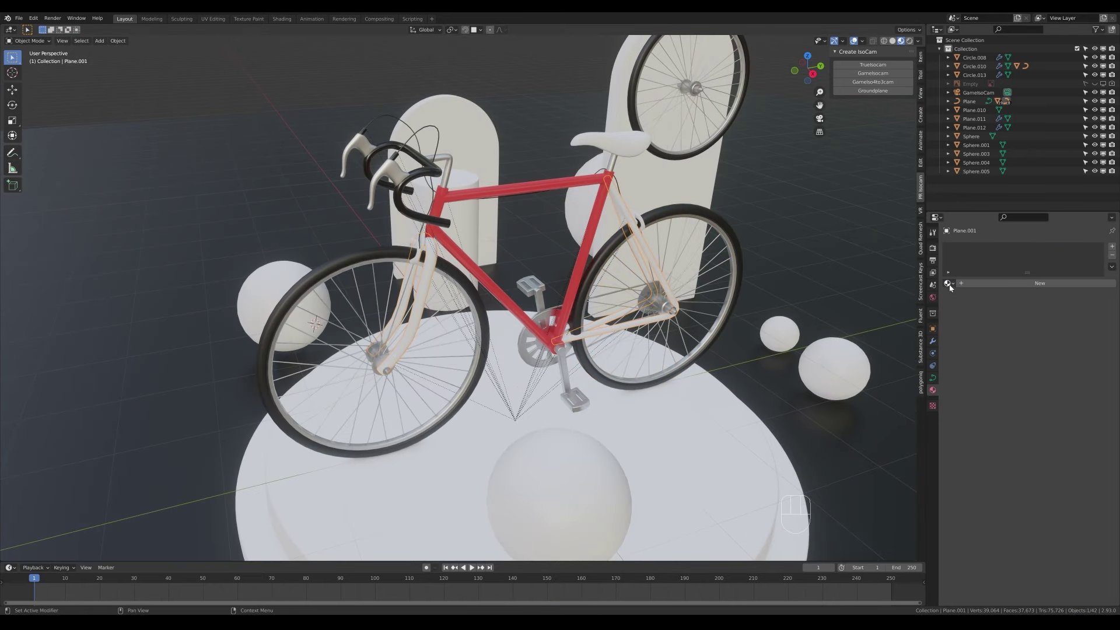
click(539, 396)
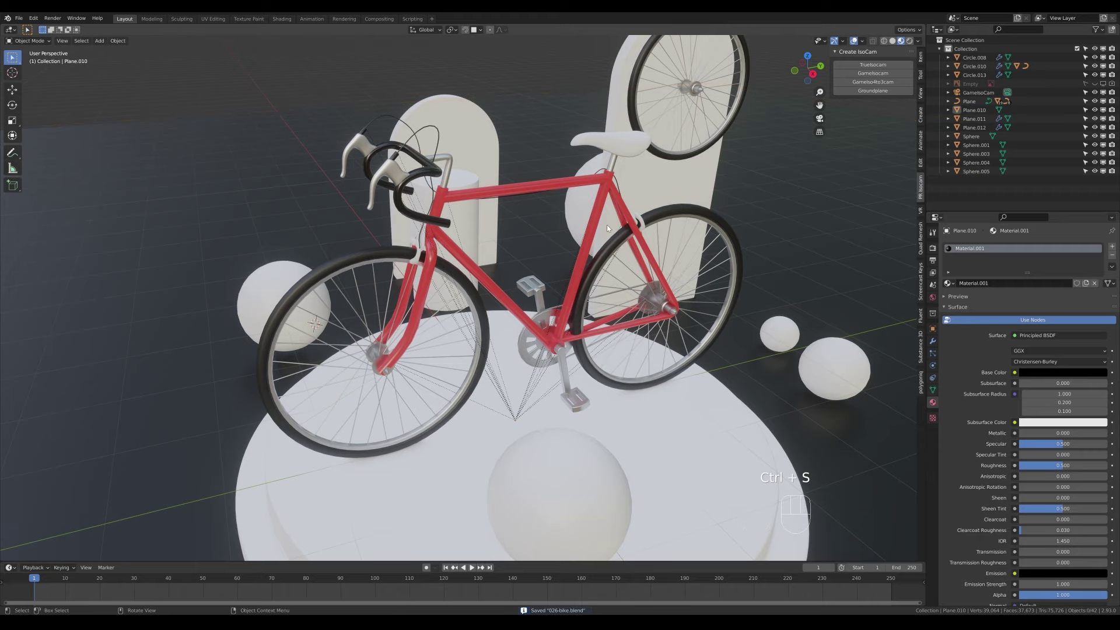
- Assign the metallic Material.004 to the brake calipers
click(640, 221)
click(950, 284)
click(972, 331)
middle_drag(679, 236, 682, 272)
click(632, 257)
click(950, 283)
click(972, 330)
- Give the saddle its own copy of Material.002 with a light tan base and subsurface color and roughness of about 0.82, and save
scroll(613, 221, down, 1)
click(580, 159)
click(950, 283)
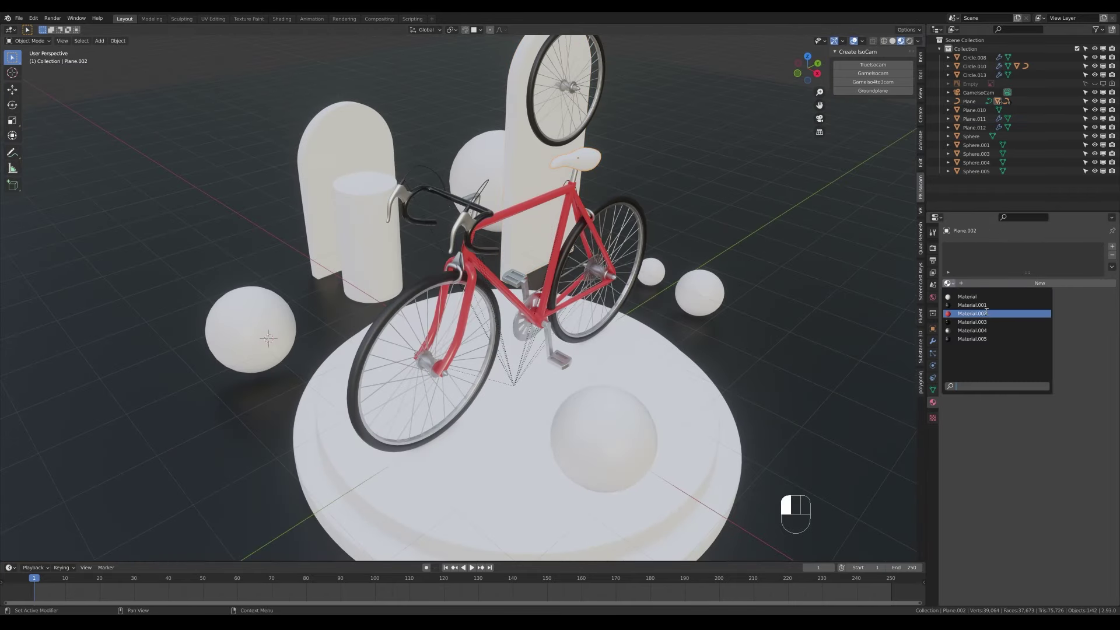
click(972, 313)
click(1065, 373)
click(1067, 372)
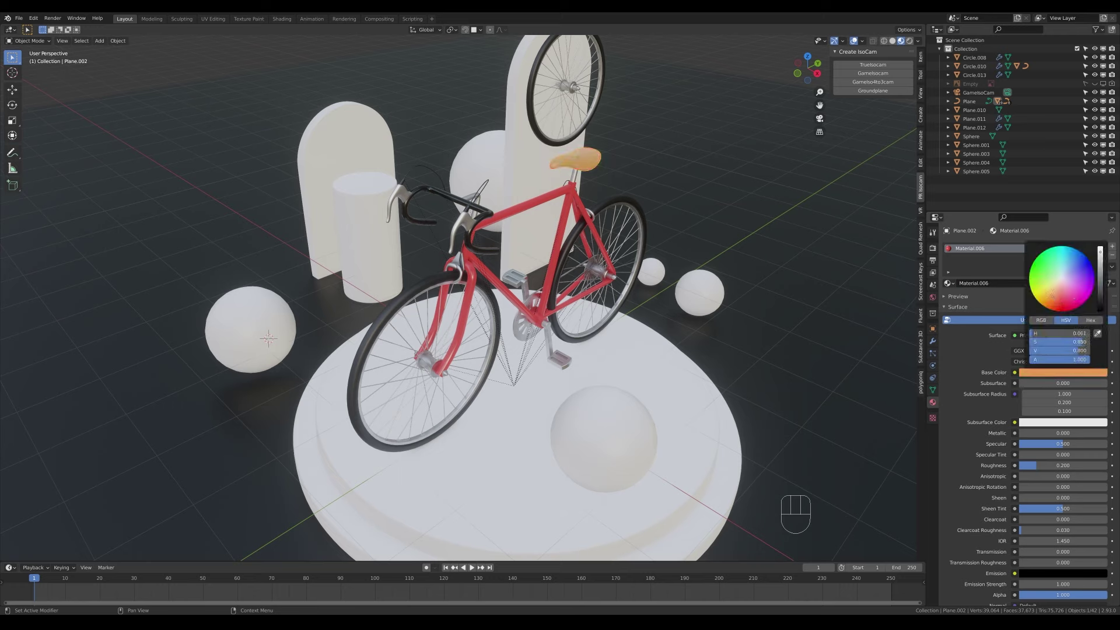
drag(1050, 295, 1056, 290)
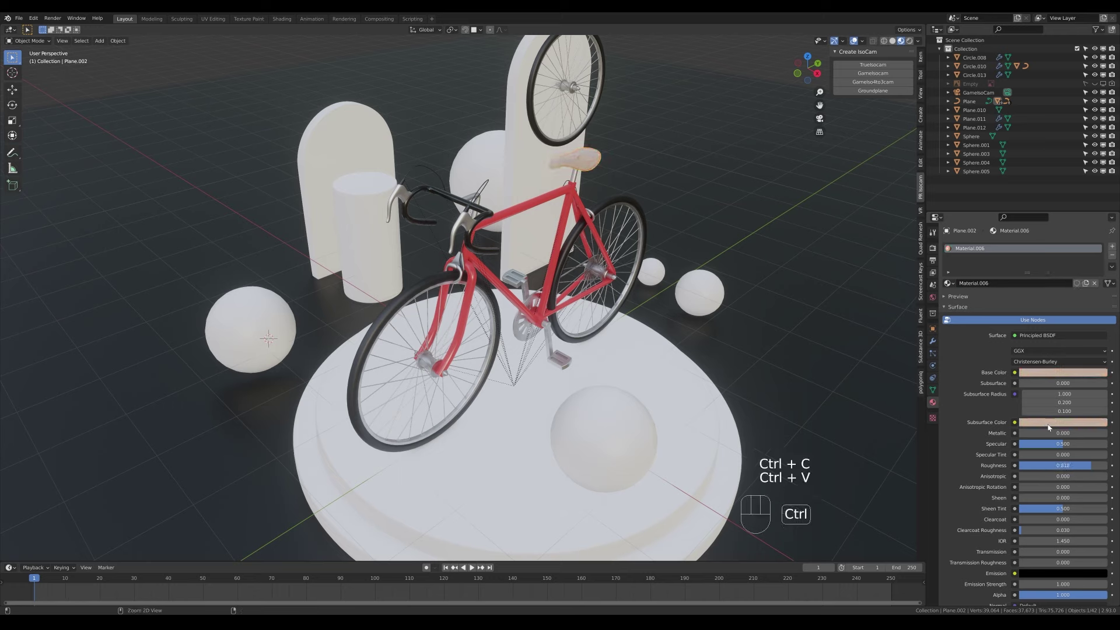
click(698, 124)
scroll(601, 225, down, 2)
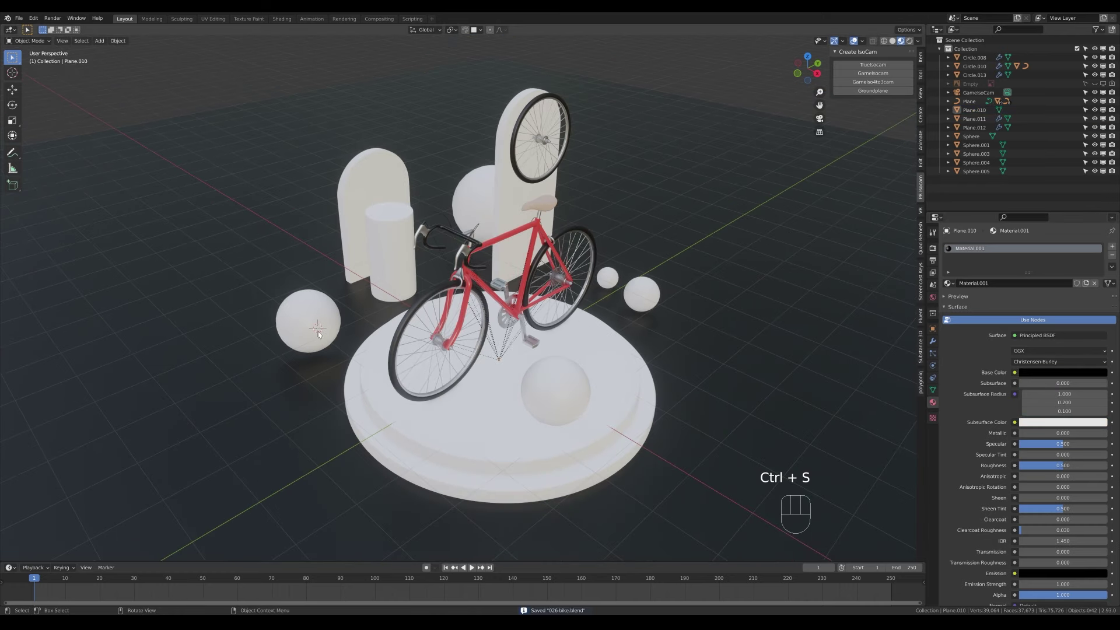
- Add a new material to the sphere standing beside the display base in front of the column
click(320, 335)
click(1053, 335)
click(1067, 354)
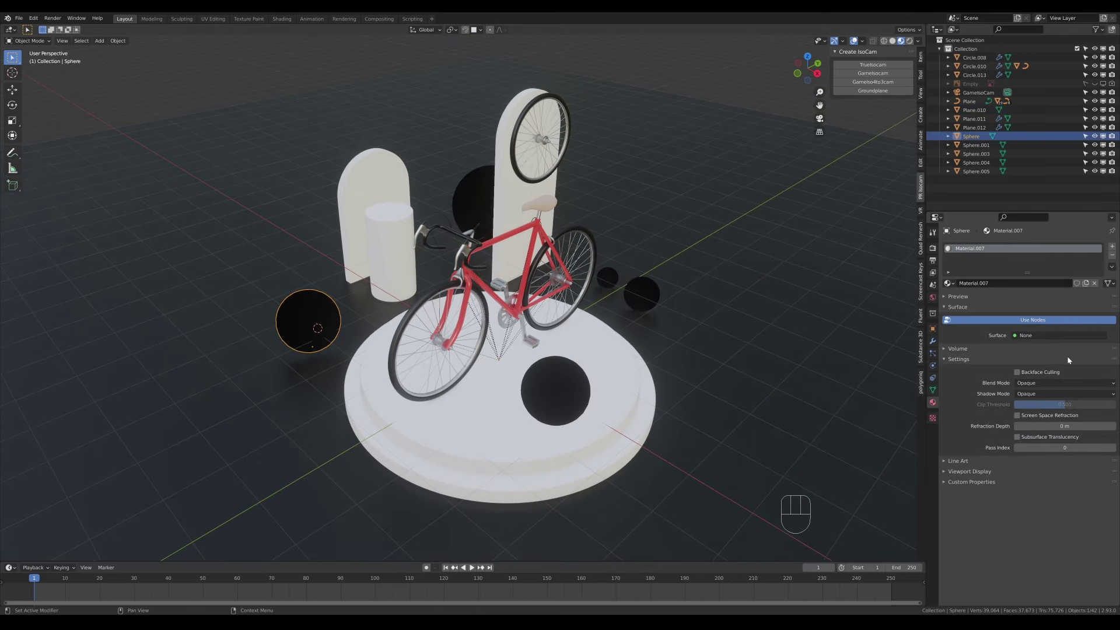
key(ctrl+z)
- Change the spheres' material surface to Emission with a strength of 5 and save the file
click(1036, 336)
click(1006, 399)
key(ctrl+s)
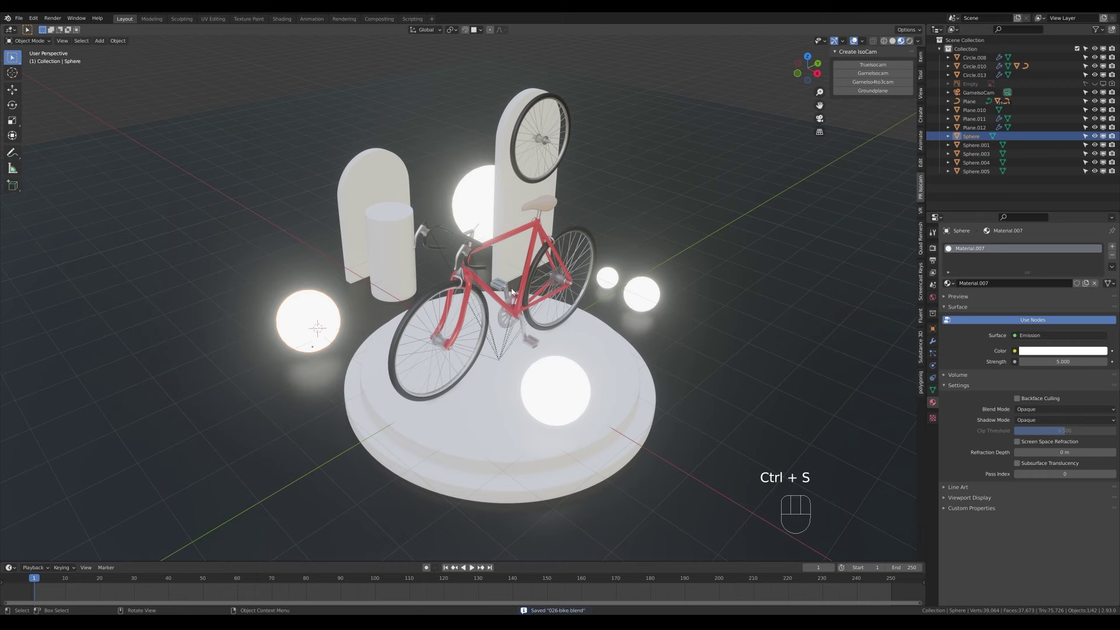
- Assign the red frame material, Material.002, to the column
click(389, 256)
key(ctrl+z)
click(949, 283)
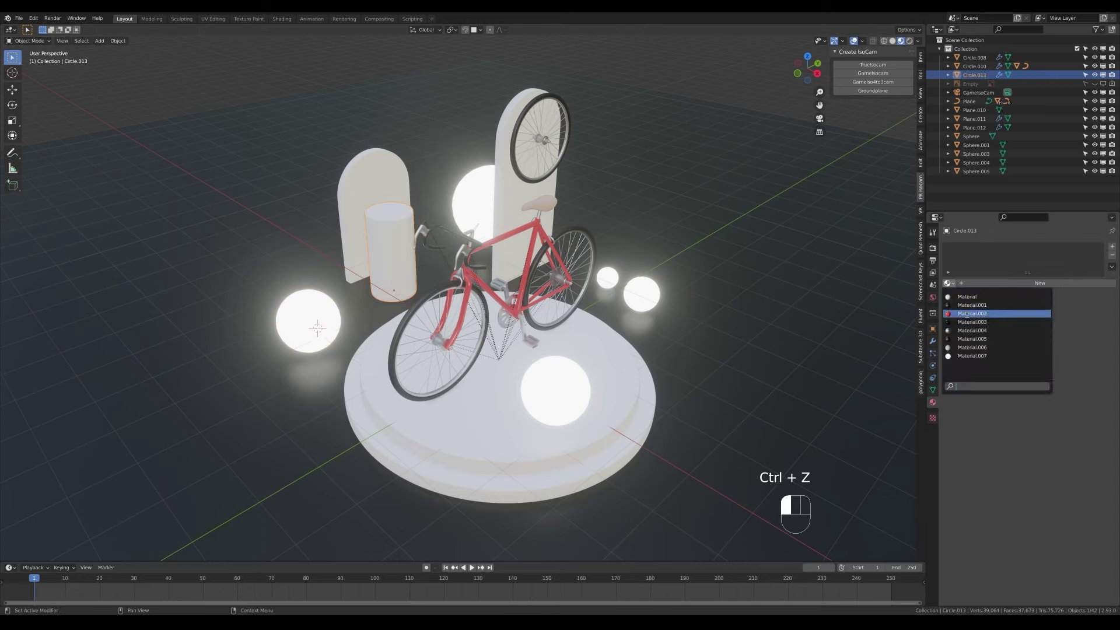
click(966, 313)
- Create a new material for the tall arched panel with a light orange base color
click(513, 215)
click(983, 285)
click(1063, 373)
drag(1071, 304, 1065, 291)
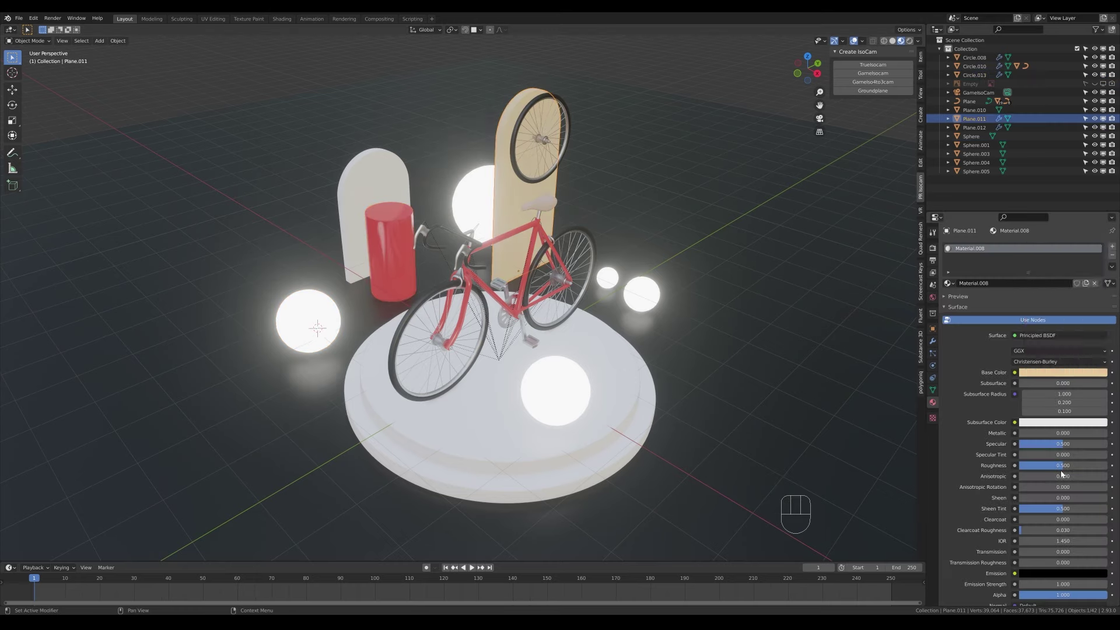
- Assign the tall arched panel's light orange material, Material.008, to the round display base
click(619, 380)
click(949, 283)
click(969, 364)
- Try the red Material.002 on the shorter arched panel and replace it with the white material named Material
click(374, 181)
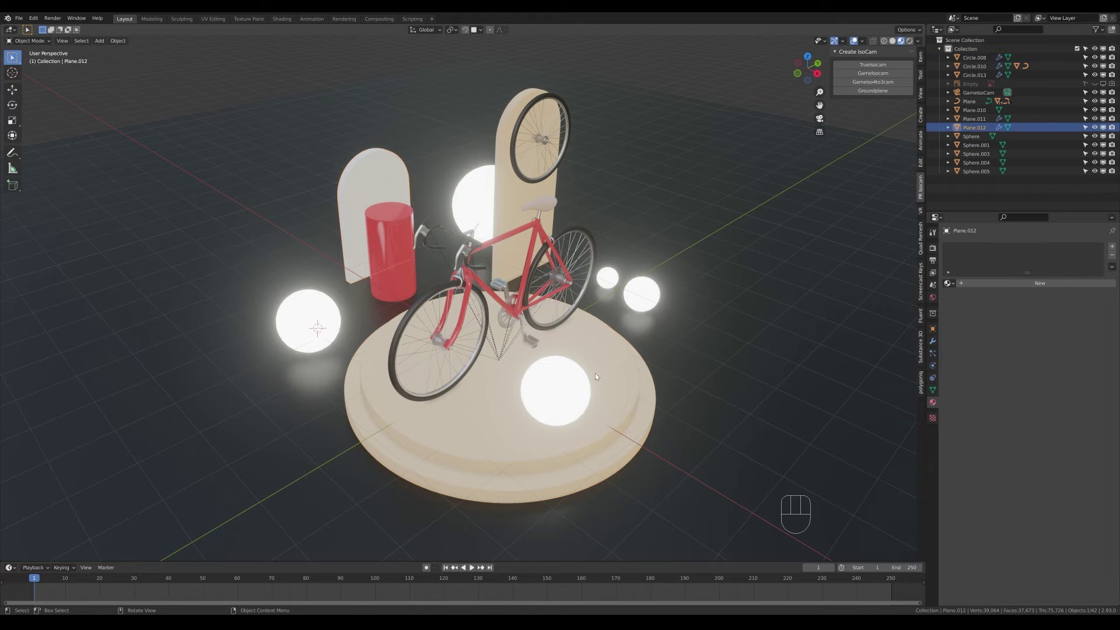
middle_drag(379, 192, 362, 192)
click(948, 283)
click(966, 317)
click(948, 283)
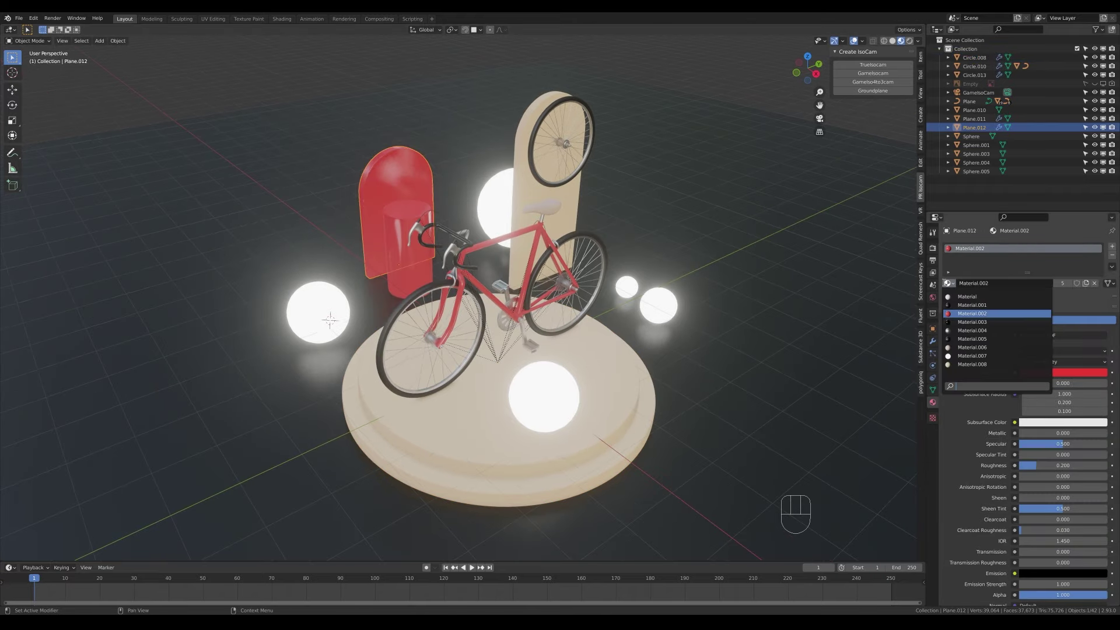
click(965, 297)
click(1062, 372)
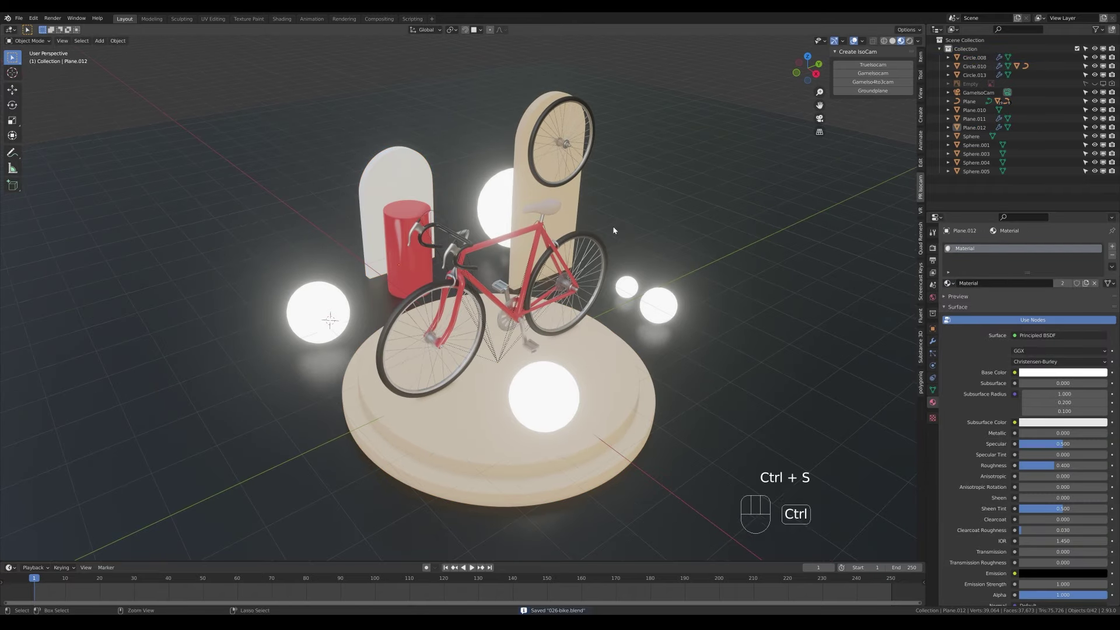
- Look through the isometric camera and shift the camera down about 0.05 m along Z
key(KP_0)
click(763, 263)
key(g)
click(764, 266)
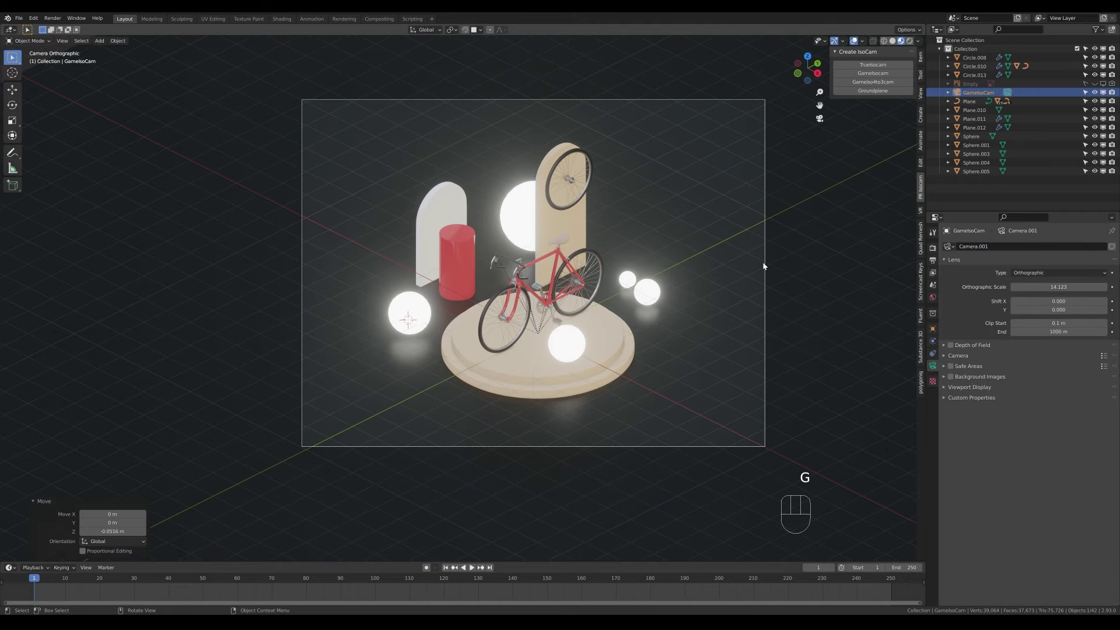
- Define a render region covering the whole camera frame, use the scene world in viewport shading, and save the file
key(ctrl+b)
drag(213, 57, 835, 515)
click(917, 41)
click(889, 93)
key(ctrl+s)
- Set Cycles to 512 render samples, OptiX viewport denoising and 512 px tiles, and save the file
click(933, 260)
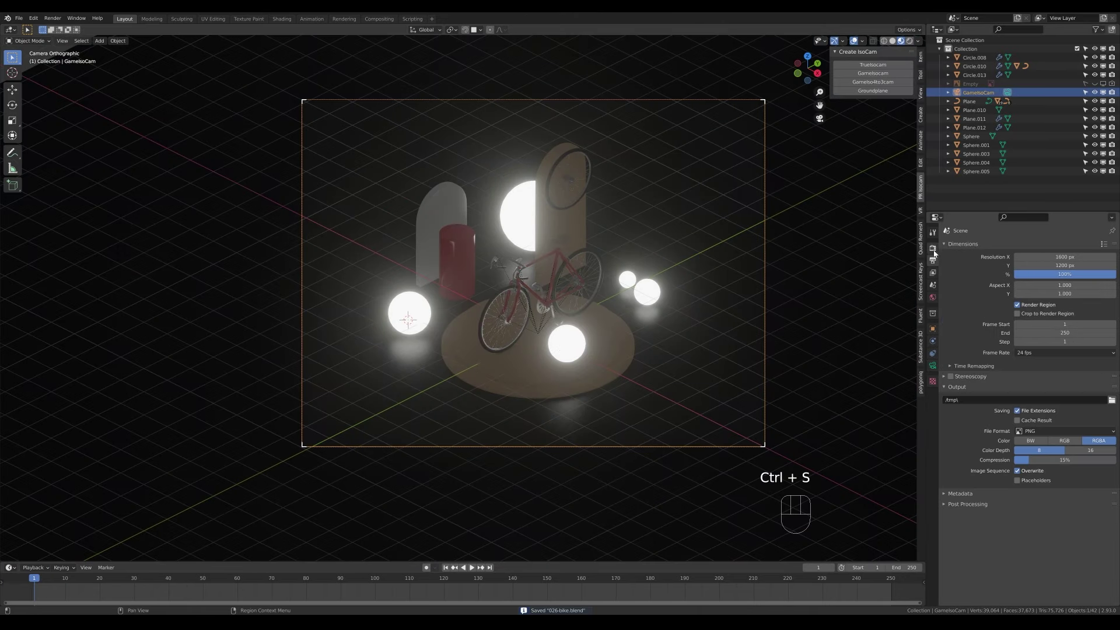
click(932, 249)
click(965, 326)
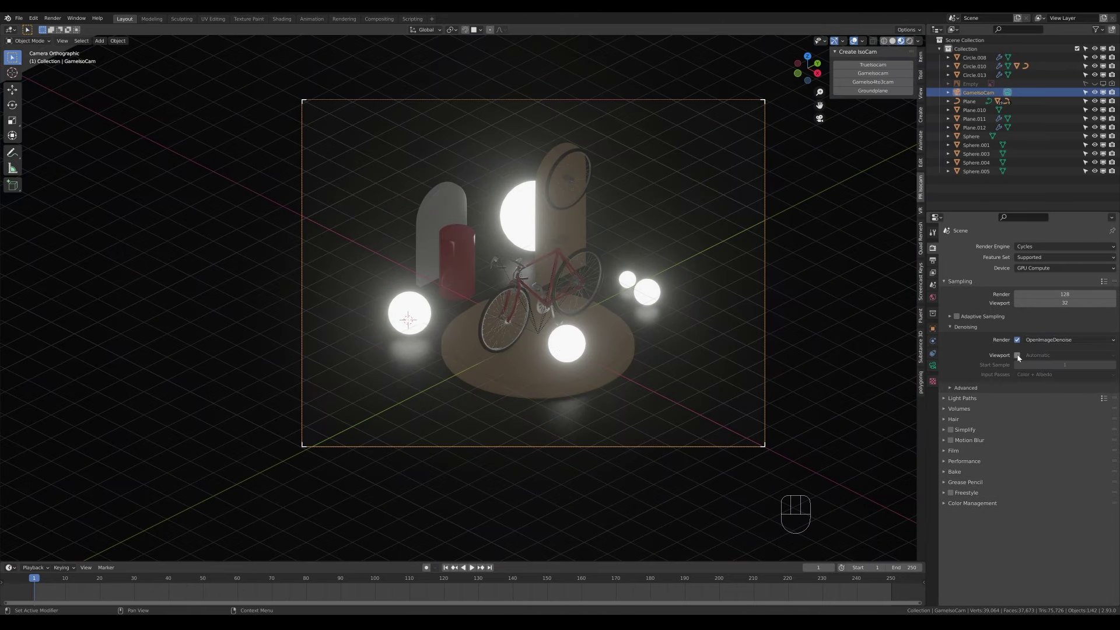
click(965, 461)
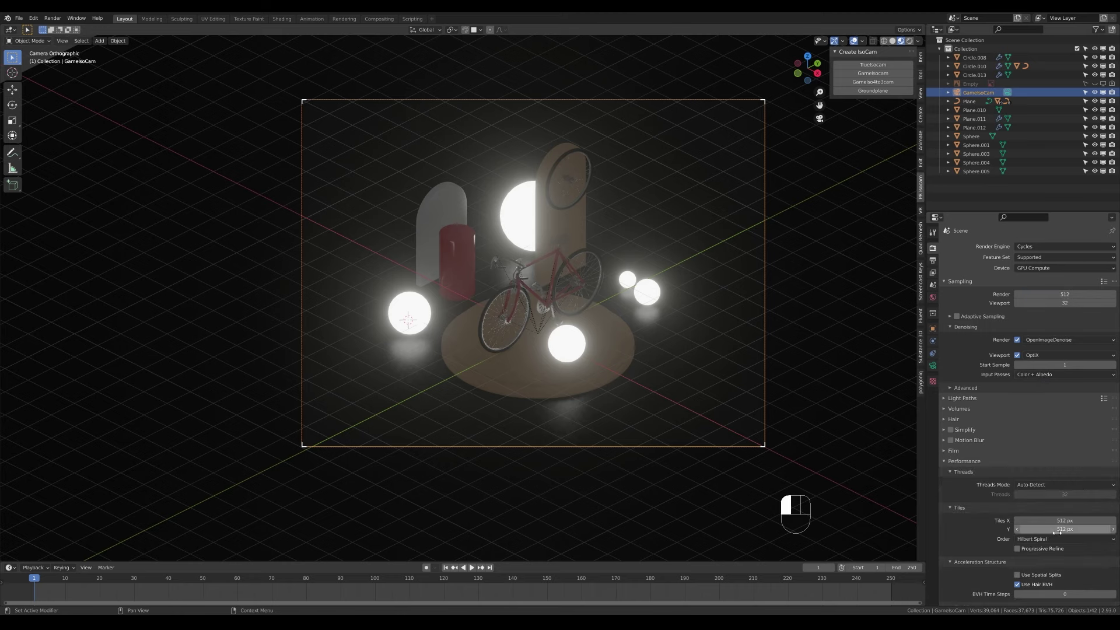
click(977, 461)
key(ctrl+s)
- Switch the viewport to rendered shading and set the world background to a dark bluish purple
key(z)
shift+middle_drag(705, 285, 672, 293)
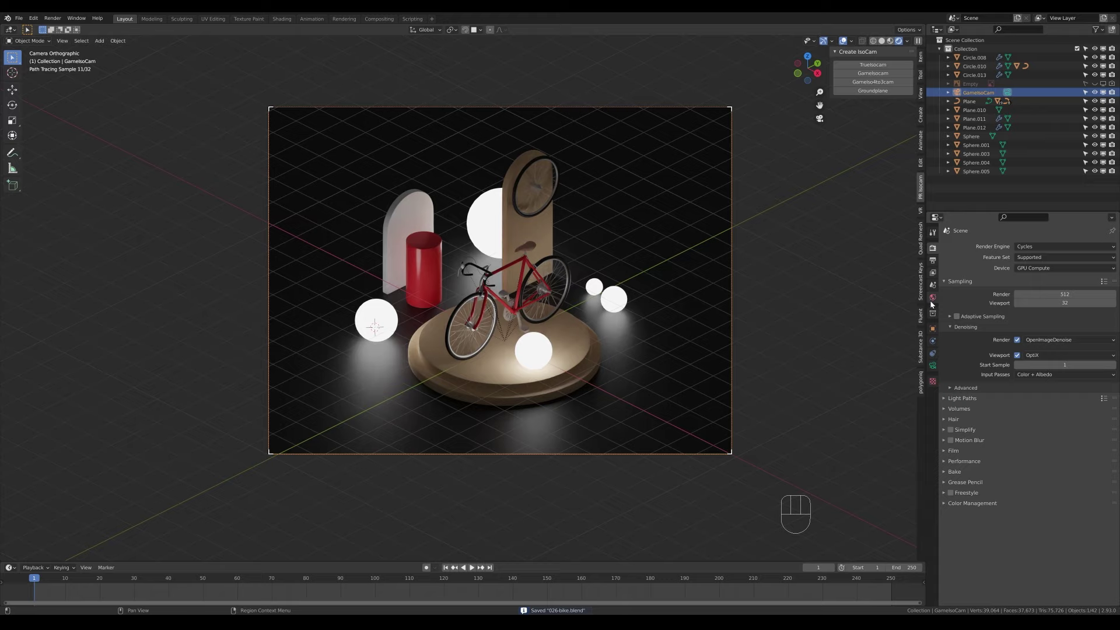
click(932, 297)
click(1056, 298)
drag(1079, 203, 1075, 198)
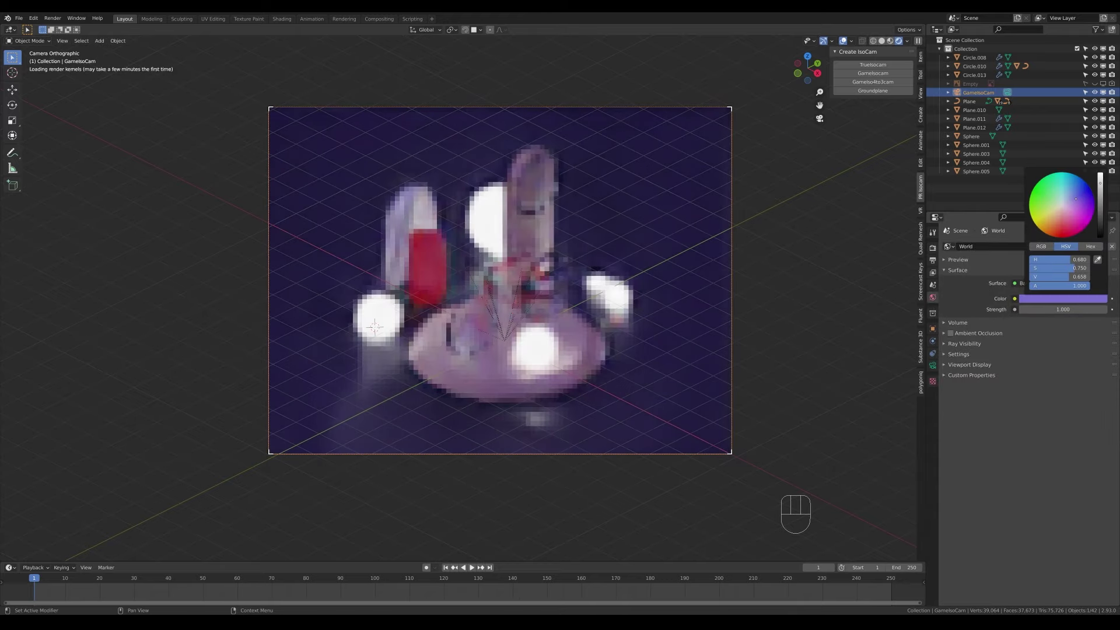
- Add an area light at the world origin and raise it high above the display base, enlarged to 2.07 m
key(shift+s)
key(shift+a)
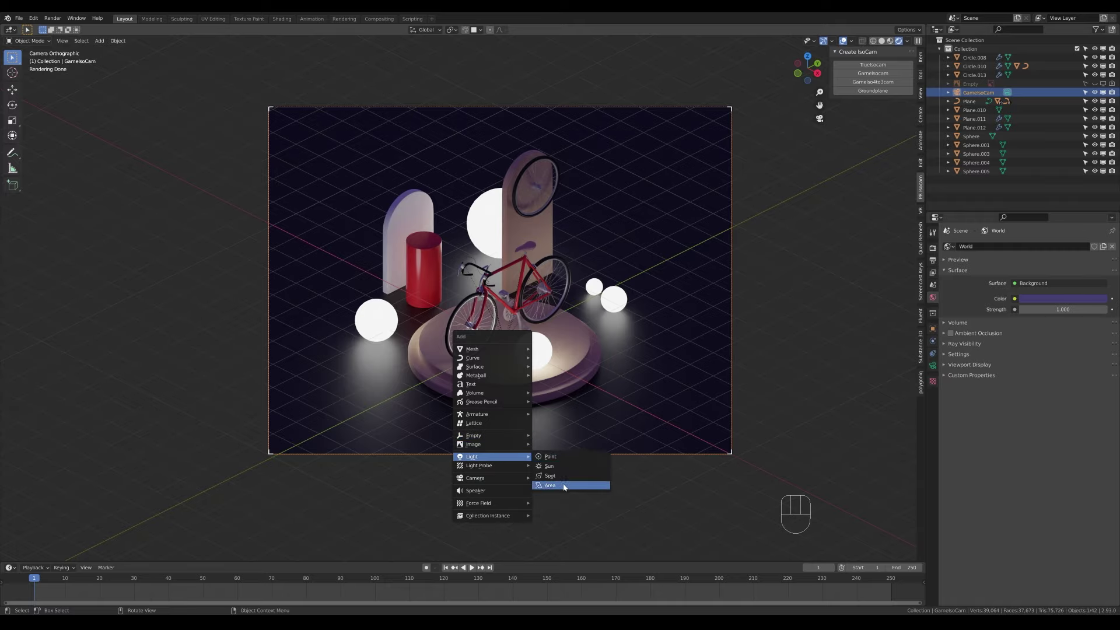
click(564, 487)
key(g)
key(z)
click(560, 175)
drag(528, 110, 553, 111)
- Set the area light's power to 250 W and save the file
click(933, 365)
click(1071, 305)
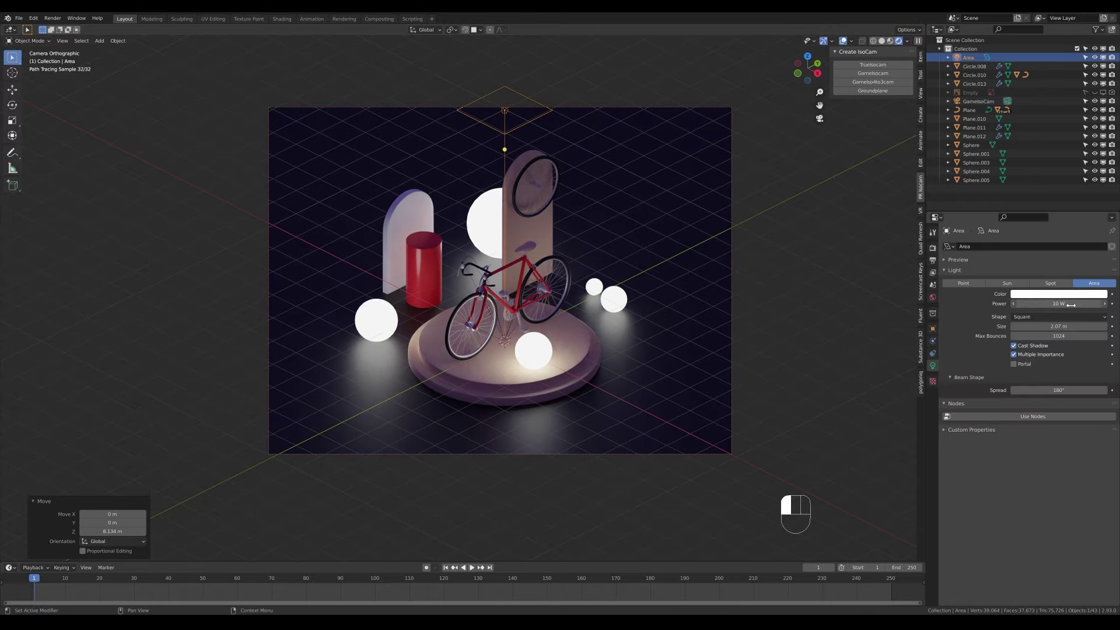
text(500)
key(Return)
text(250)
key(Return)
key(ctrl+s)
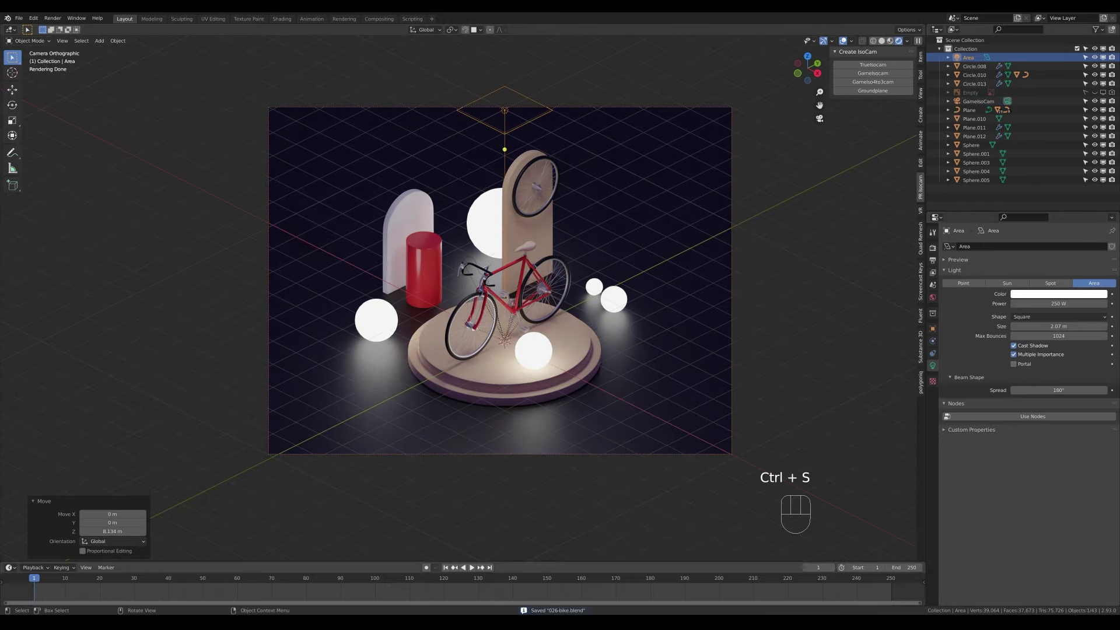
- Try tilting the area light 45 degrees about X, and rotate it 45 degrees about Z instead
text(rx45-)
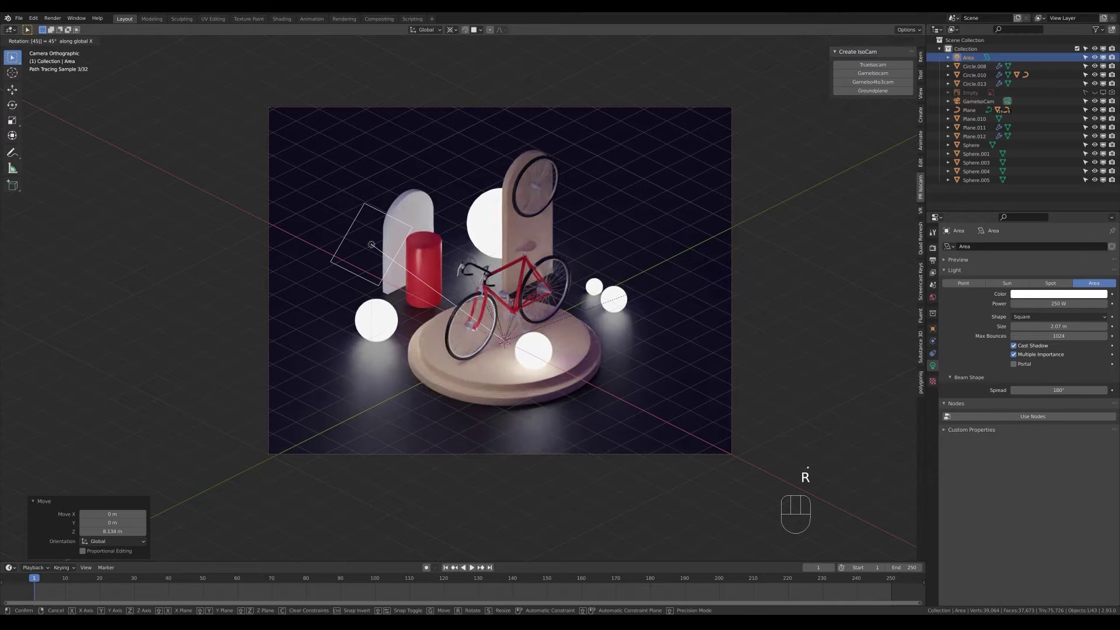
key(Return)
text(rz45)
key(Return)
- Give the ground plane's material a bluish purple base color and a roughness of 1
click(707, 325)
click(933, 402)
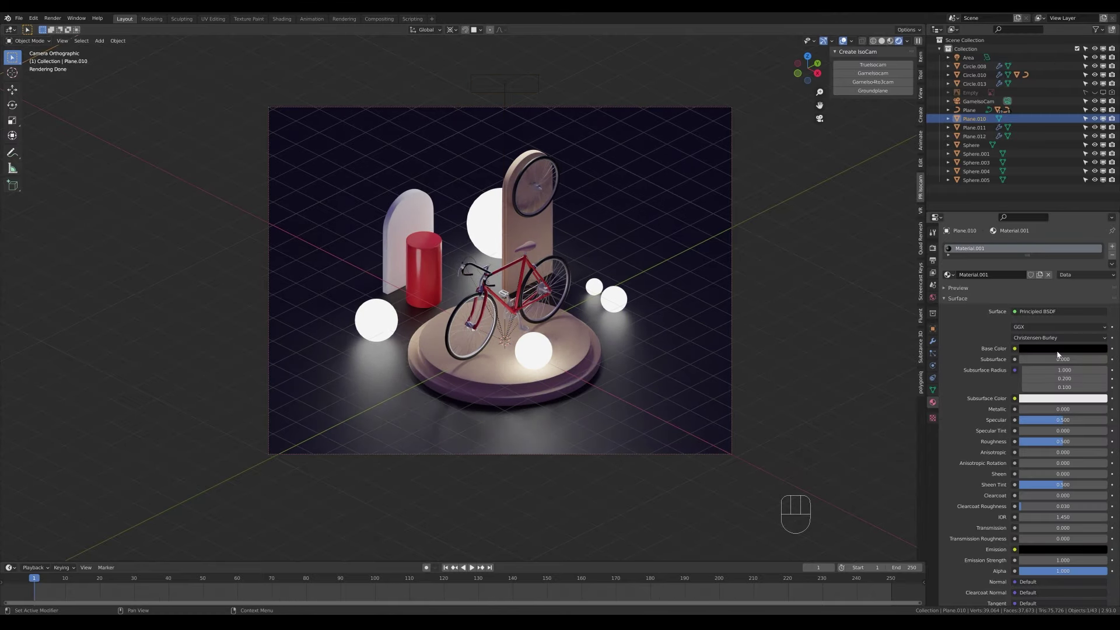
click(1058, 350)
drag(1100, 286, 1100, 256)
drag(1058, 442, 1106, 441)
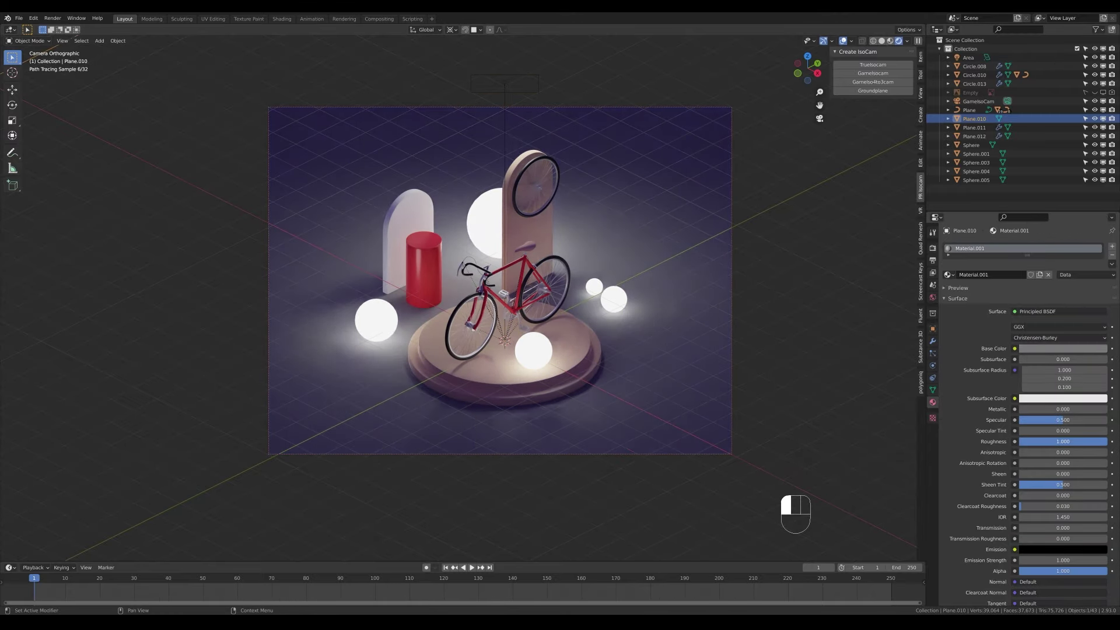
scroll(668, 286, down, 1)
click(1054, 349)
drag(1068, 255, 1046, 276)
- Recolor the material shared by the column and bicycle frame orange, and the display base's material light blue
click(424, 283)
click(1056, 348)
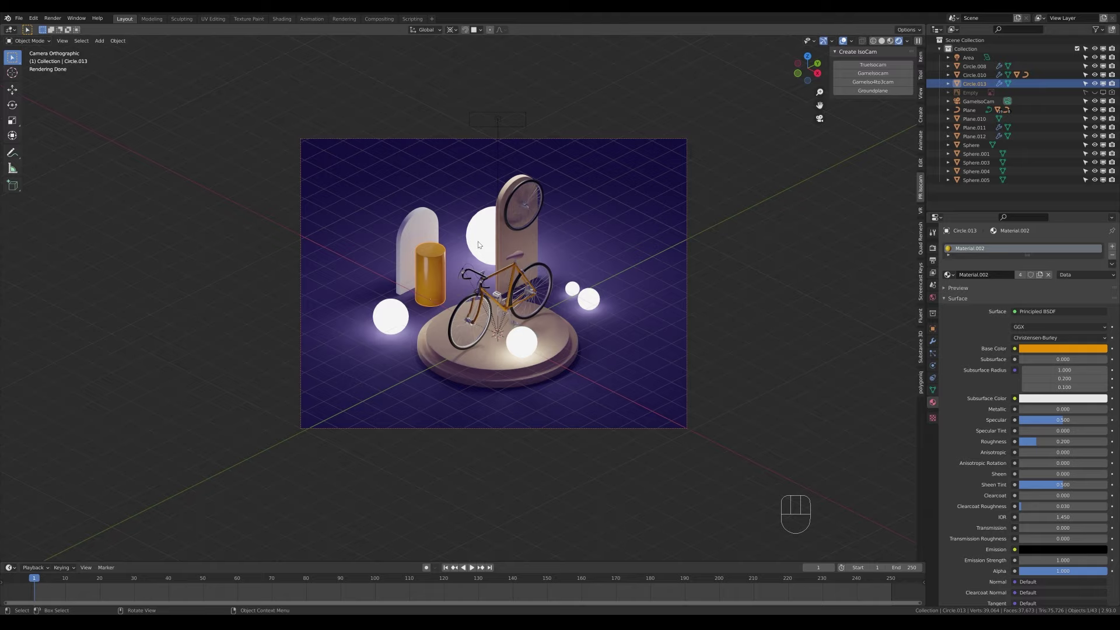
click(564, 345)
click(1092, 349)
mouse_move(1057, 261)
mouse_down()
mouse_move(1048, 270)
mouse_move(1067, 241)
mouse_up()
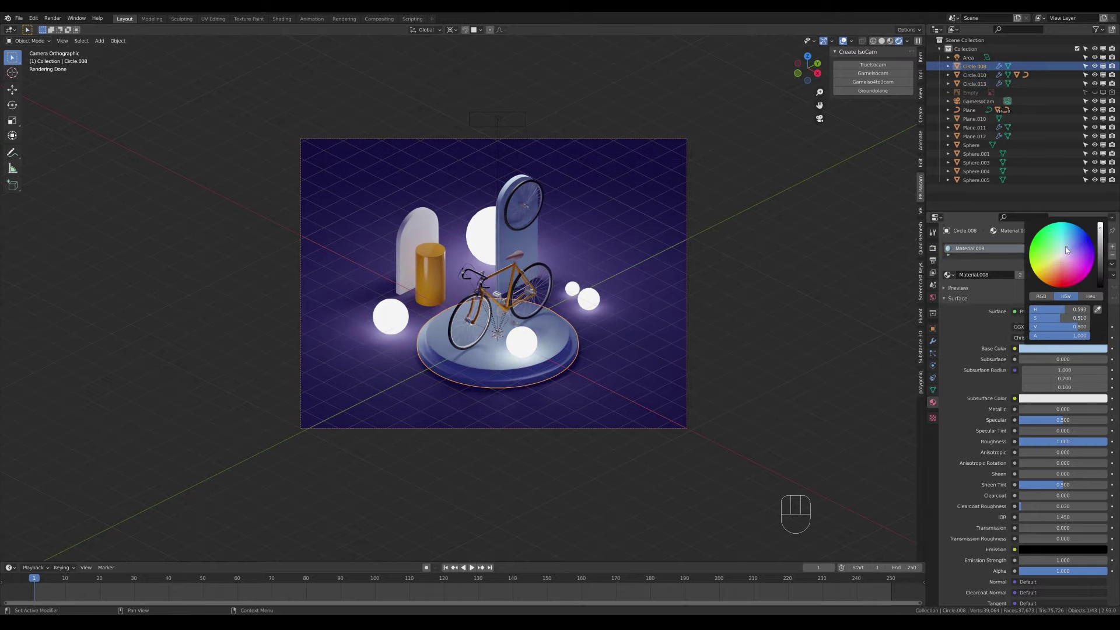
- Change the overhead area light's shape to Disk and its power to 500 W
click(497, 119)
click(1034, 316)
click(1033, 346)
click(1058, 304)
text(500)
key(Return)
click(1058, 304)
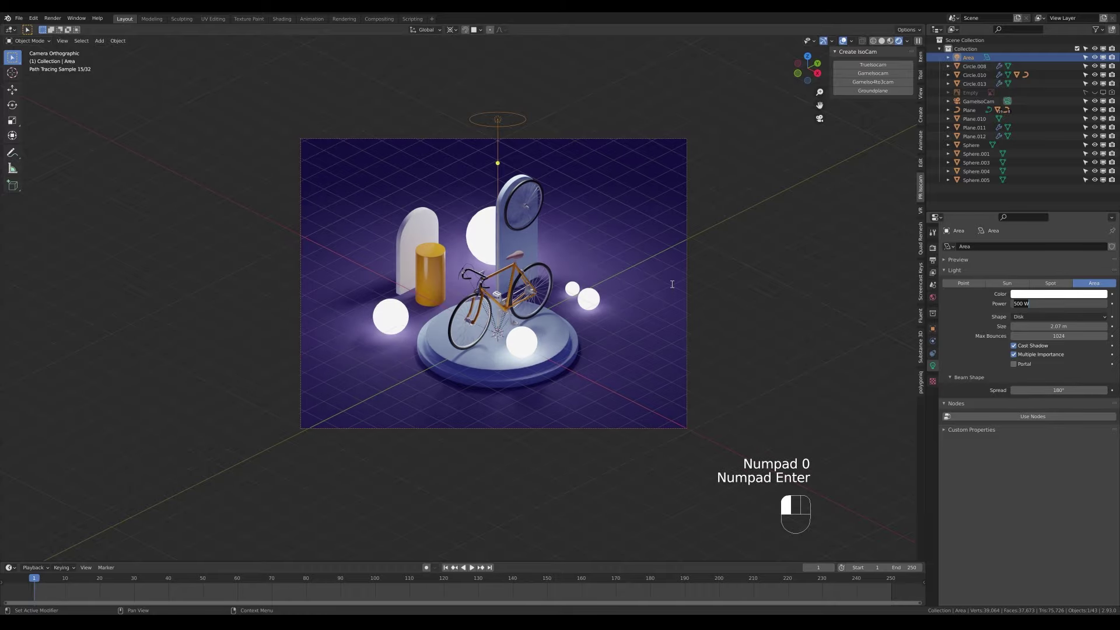
click(672, 284)
- Move the overhead disk light about 0.47 m along its local Z axis
key(z)
key(g)
key(z)
key(z)
click(604, 191)
- Duplicate the disk light and rotate the copy around the scene to stand on the shorter arched panel's side
key(shift+d)
key(r)
key(z)
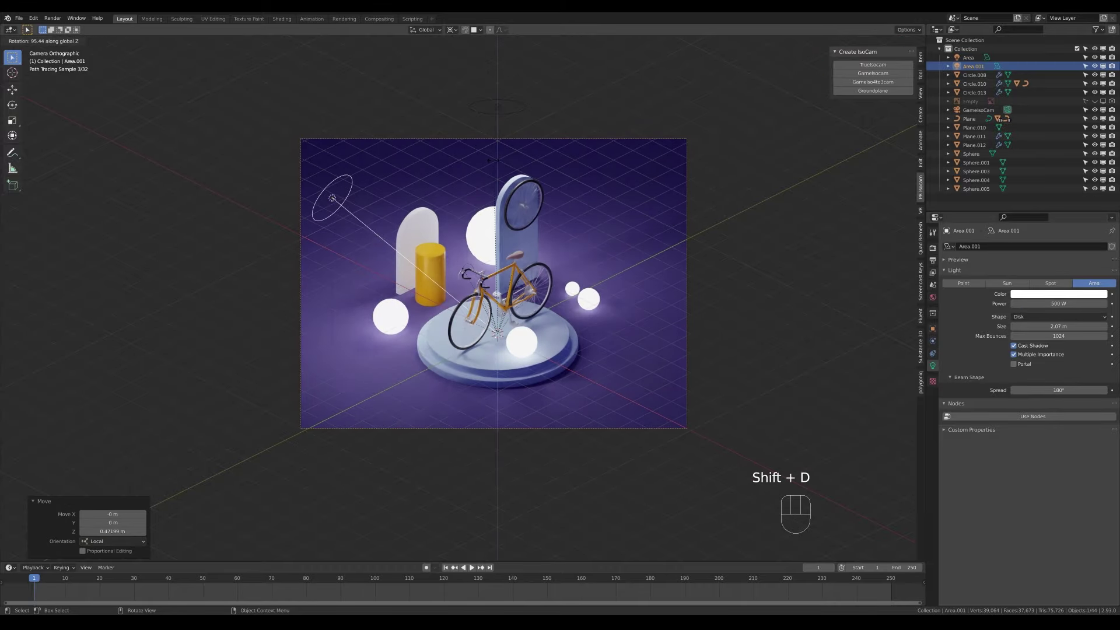
key(g)
key(r)
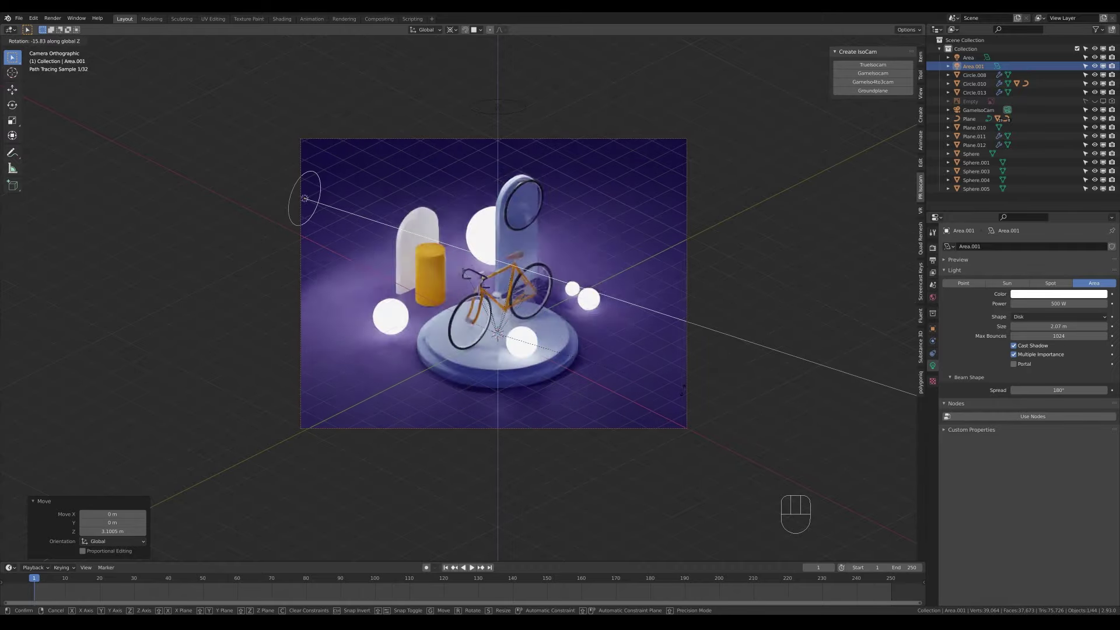
click(682, 298)
- Adjust the side light's height along Z and enlarge it to 3.63 m
key(g)
key(z)
click(632, 225)
drag(260, 232, 257, 263)
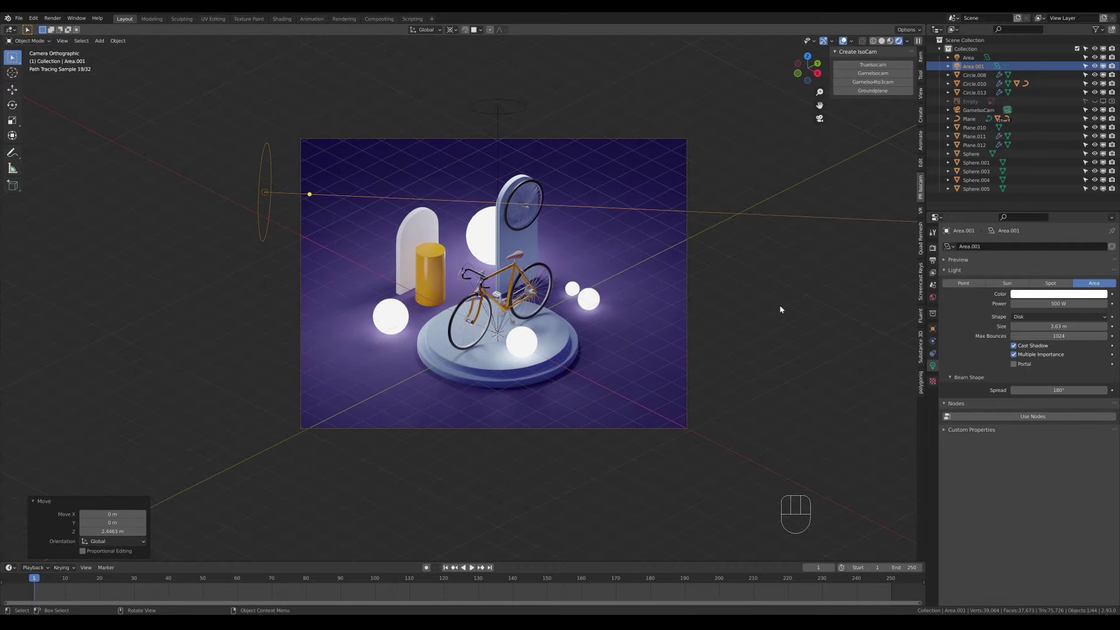
- Duplicate the side light and rotate the copy 180 degrees about Z to the opposite side of the scene
key(shift+d)
key(r)
key(z)
click(555, 214)
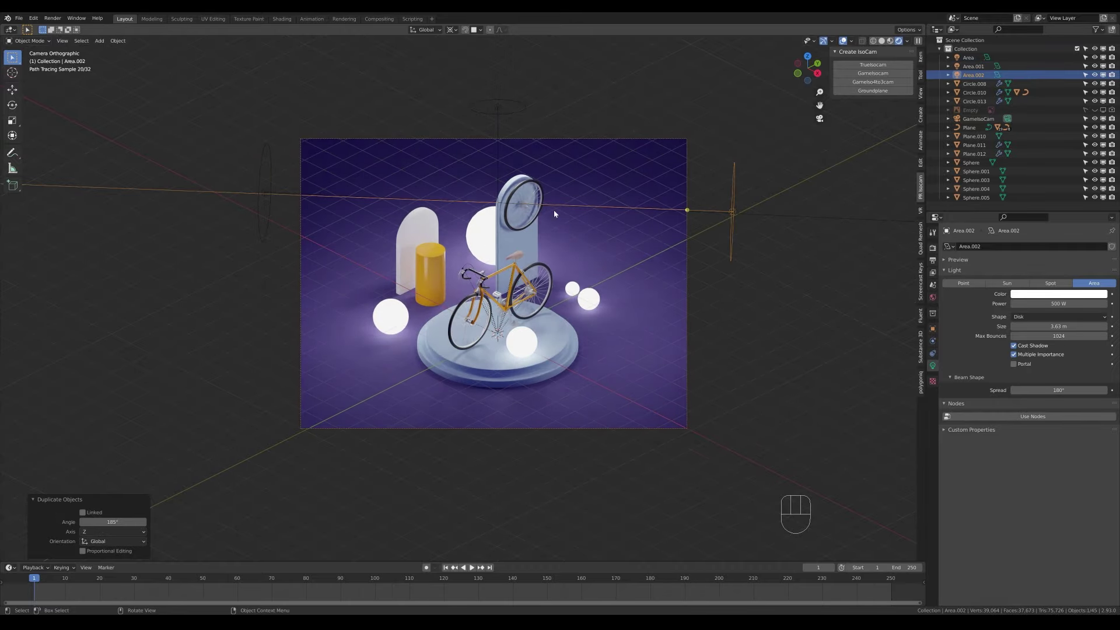
- Move the column and the shorter arched panel together about 0.39 m horizontally toward the bicycle
scroll(523, 326, down, 5)
scroll(524, 329, up, 5)
click(433, 270)
shift+click(421, 241)
key(g)
key(shift+z)
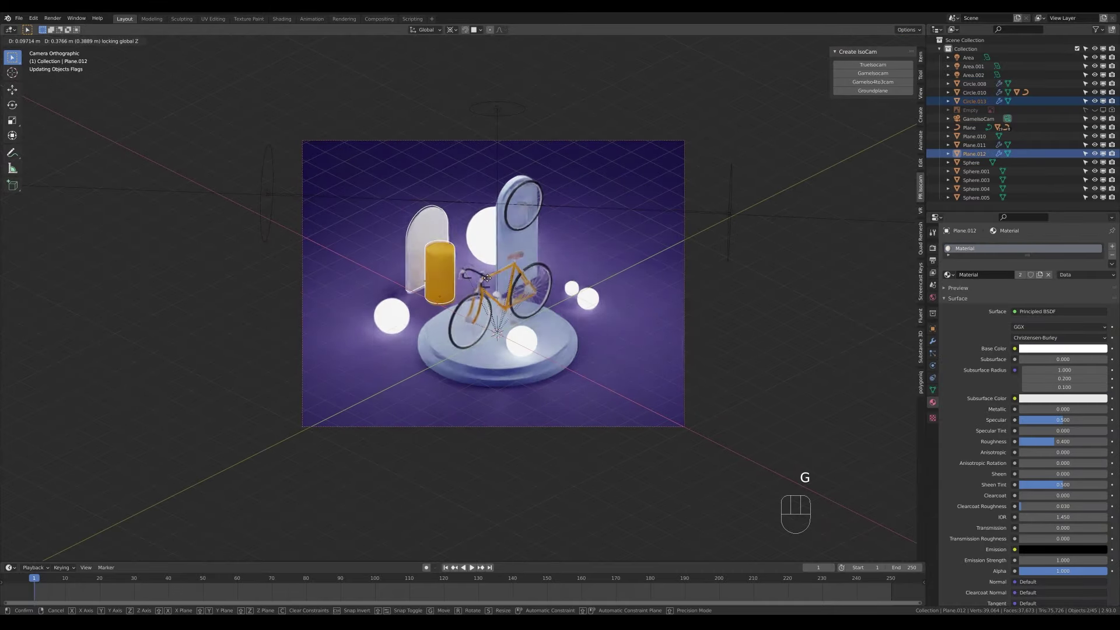
- Remove the glow from the sphere in front of the column and the larger rear sphere by linking materials to Object, saving the file
click(391, 328)
click(391, 328)
click(1086, 275)
click(1079, 287)
click(587, 300)
key(ctrl+s)
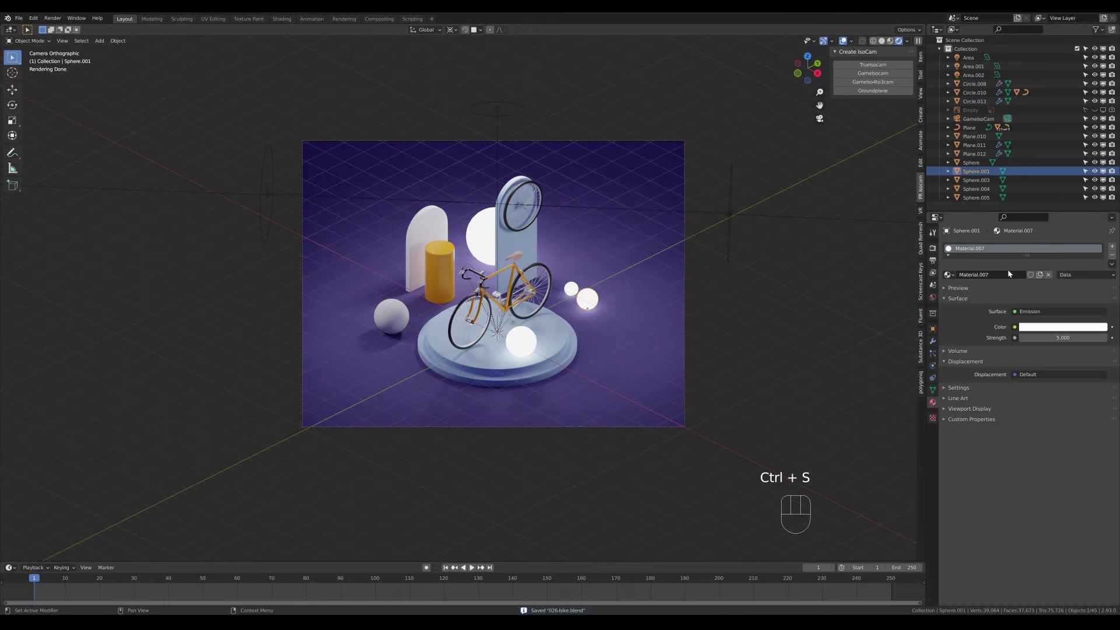
click(1082, 275)
click(1078, 287)
- Lower the side light beyond the two small spheres along Z and tint its color
click(732, 436)
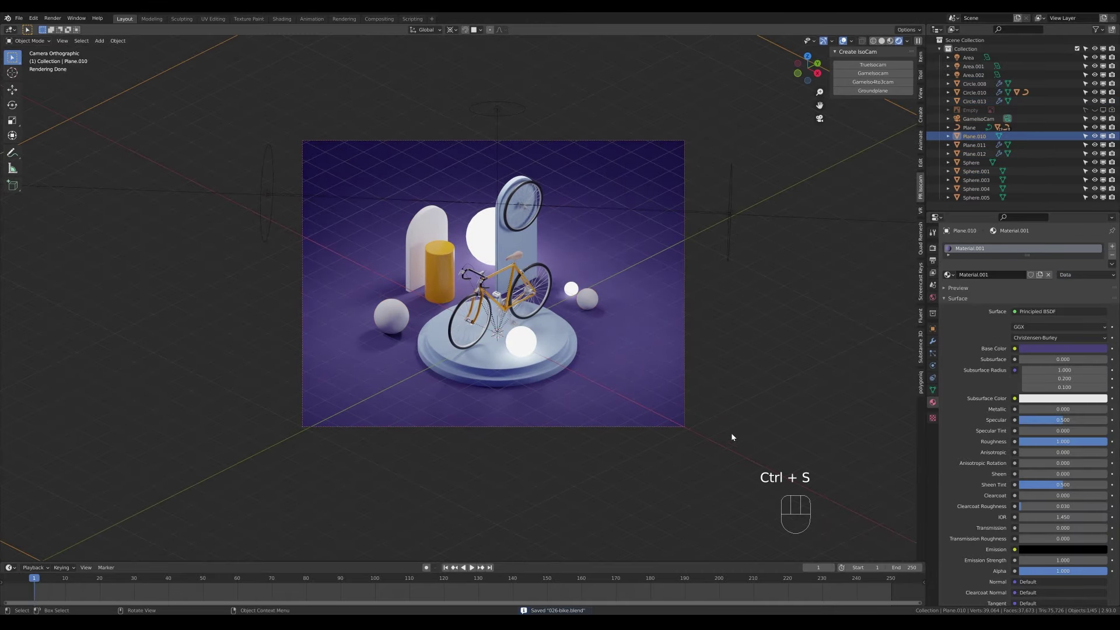
click(731, 211)
key(g)
key(z)
click(813, 309)
click(1058, 294)
mouse_move(1061, 209)
mouse_down()
mouse_move(1052, 220)
mouse_move(1067, 198)
mouse_move(1055, 220)
mouse_up()
- Tint the side light near the shorter arched panel light orange and lower it along Z
click(267, 193)
click(1058, 294)
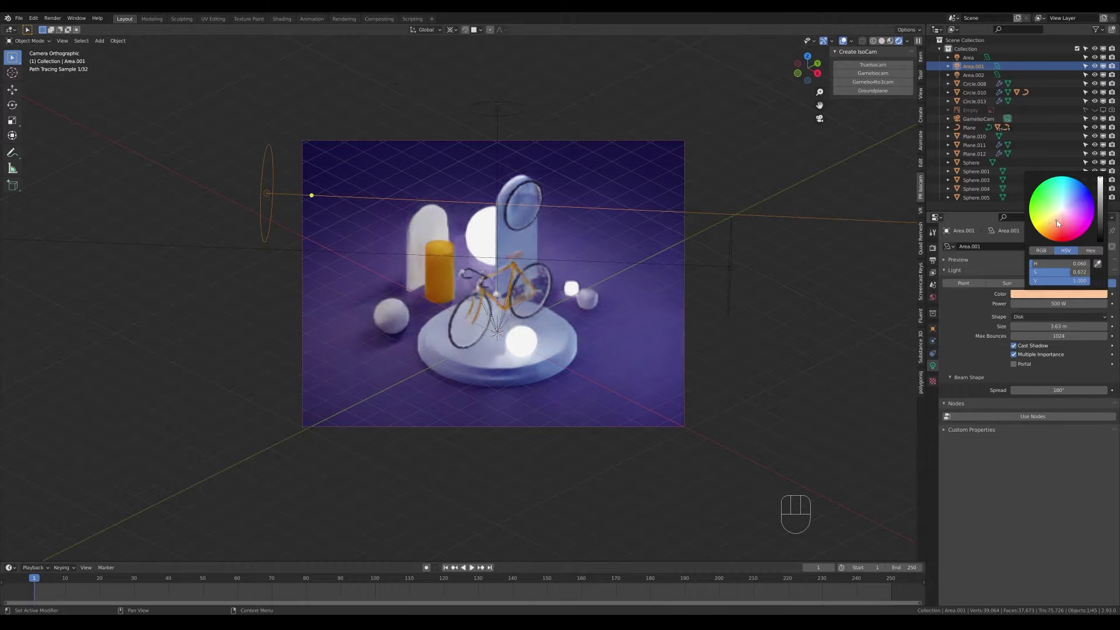
key(g)
key(z)
click(732, 318)
- Enlarge the overhead disk light to 3.22 m and move it about 0.33 m along its local Z axis
click(497, 109)
drag(531, 108, 568, 96)
key(g)
key(z)
key(z)
click(692, 182)
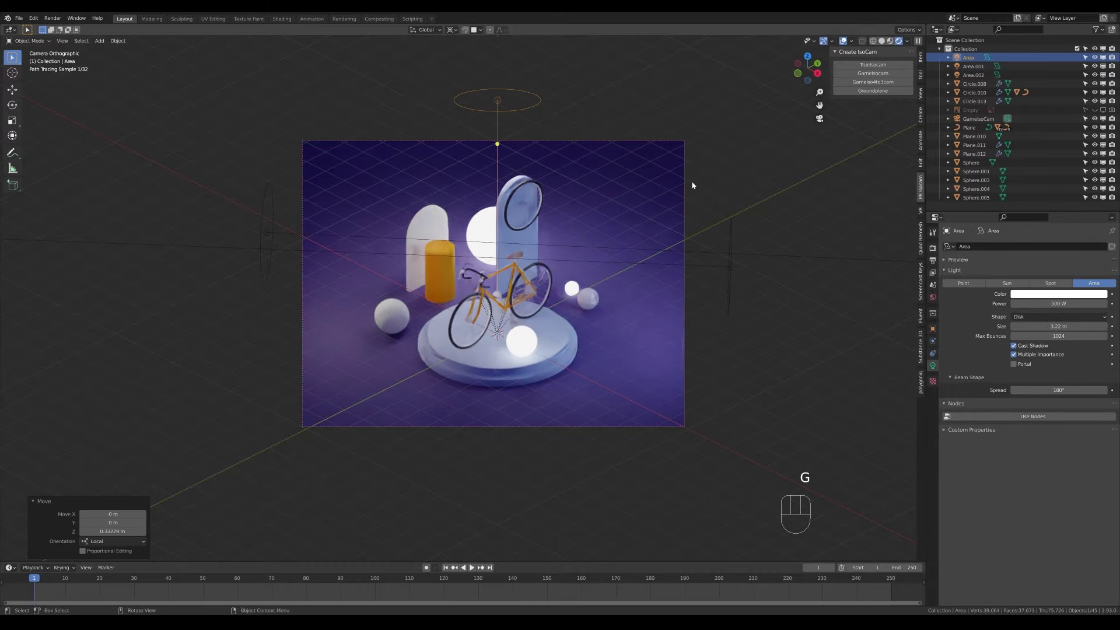
- Change the world background color to a strongly saturated blue-violet
click(933, 296)
click(1063, 298)
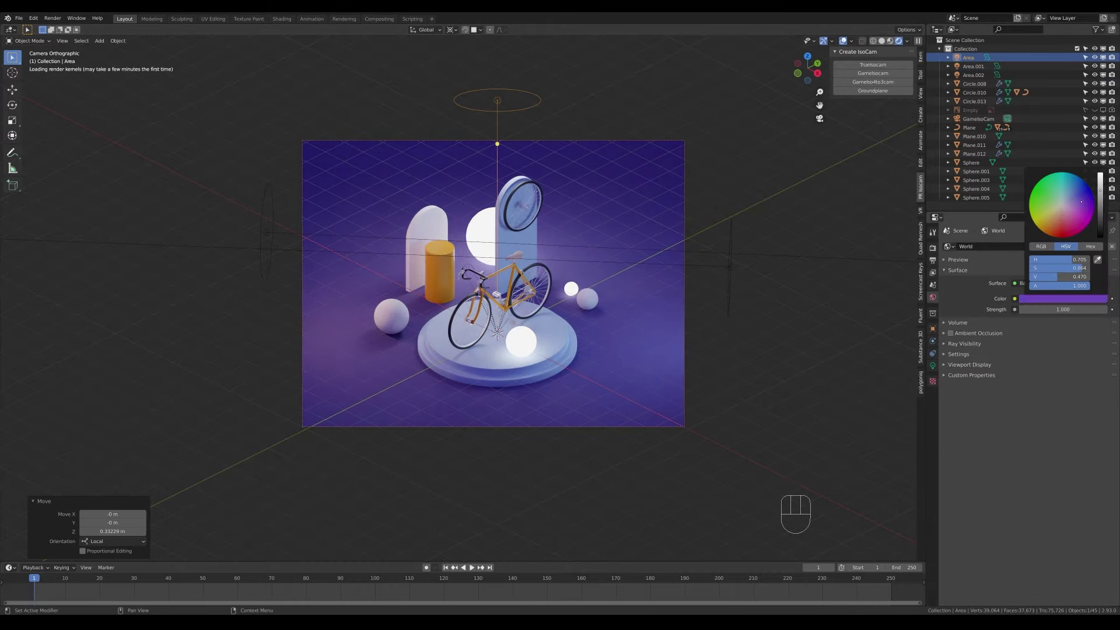
drag(1081, 201, 1088, 198)
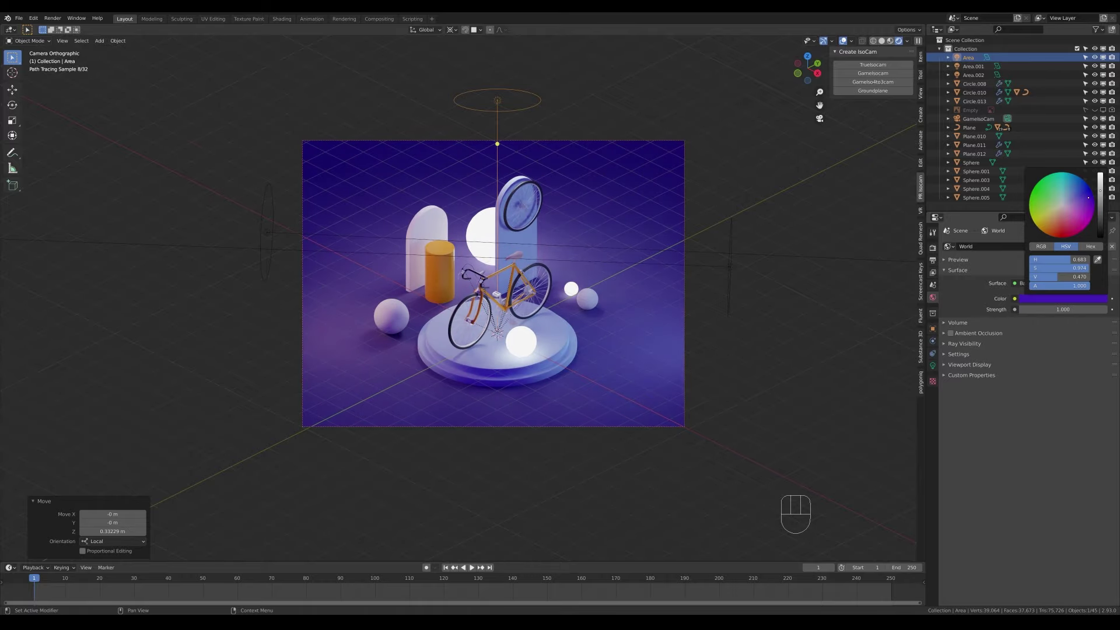
- Try brighter, green and purple base colors on the ground plane's material and undo the color change
click(659, 367)
click(933, 402)
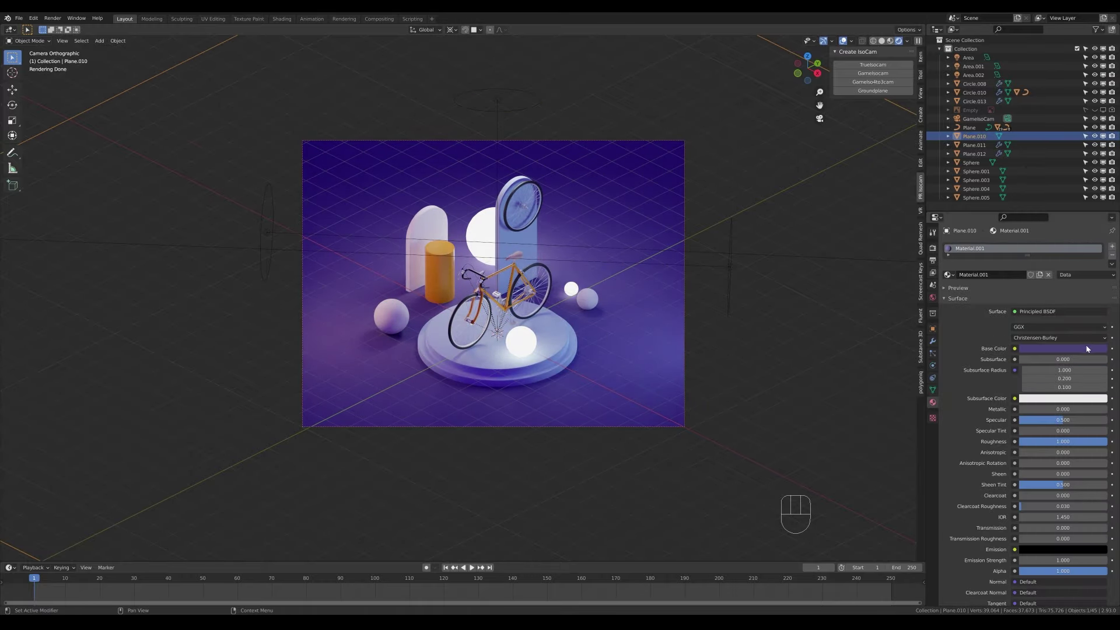
click(1086, 349)
mouse_move(1100, 254)
mouse_down()
mouse_move(1100, 223)
mouse_move(1100, 245)
mouse_up()
click(1041, 243)
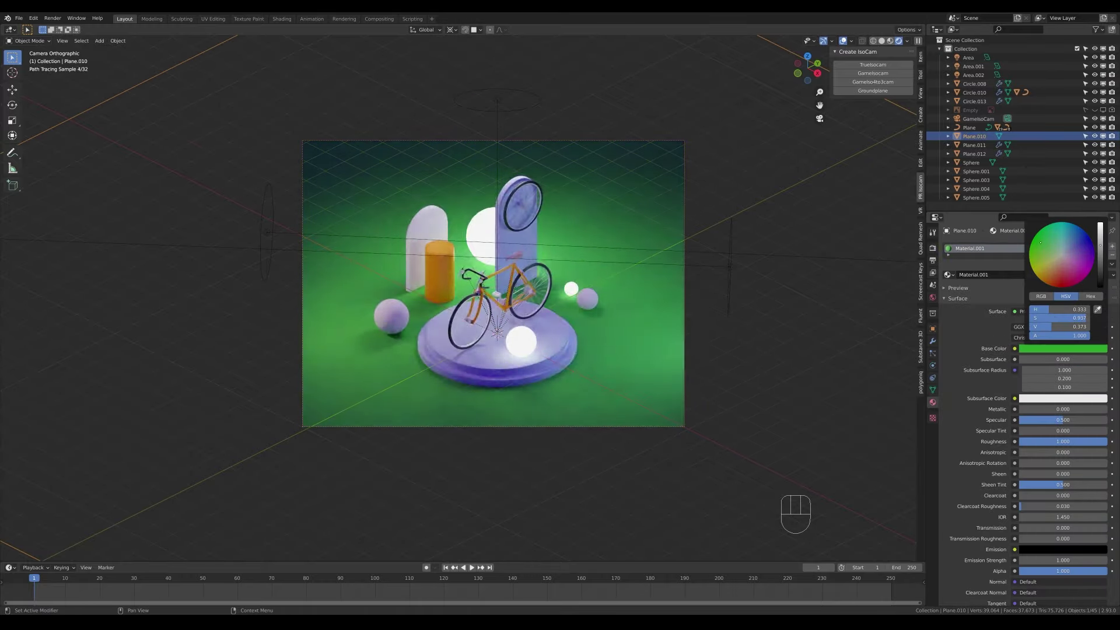
drag(1040, 279, 1068, 278)
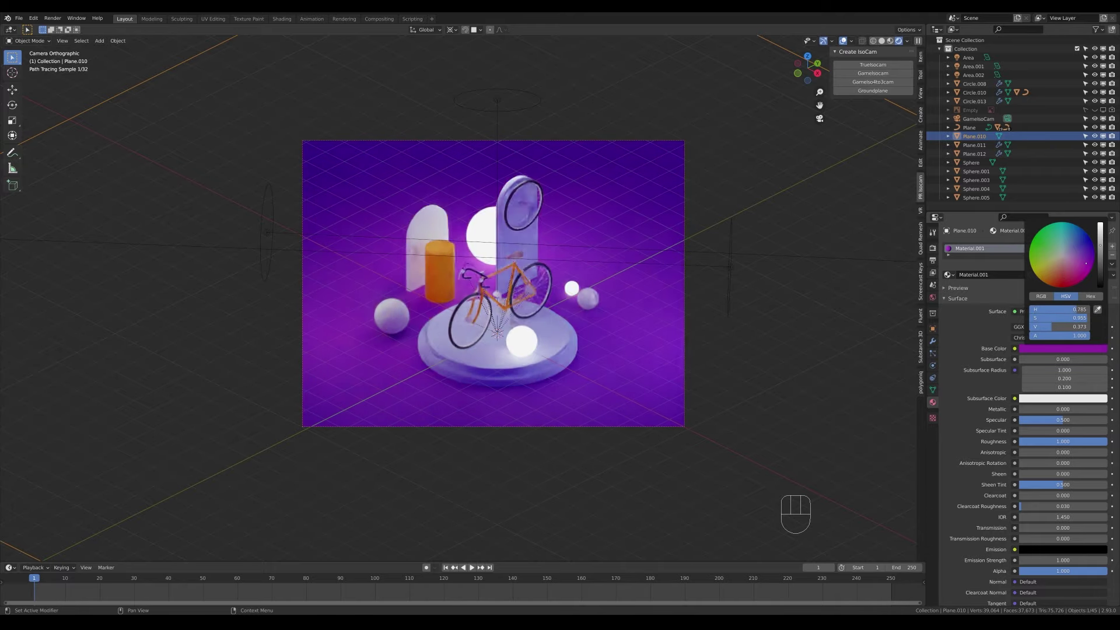
key(ctrl+z)
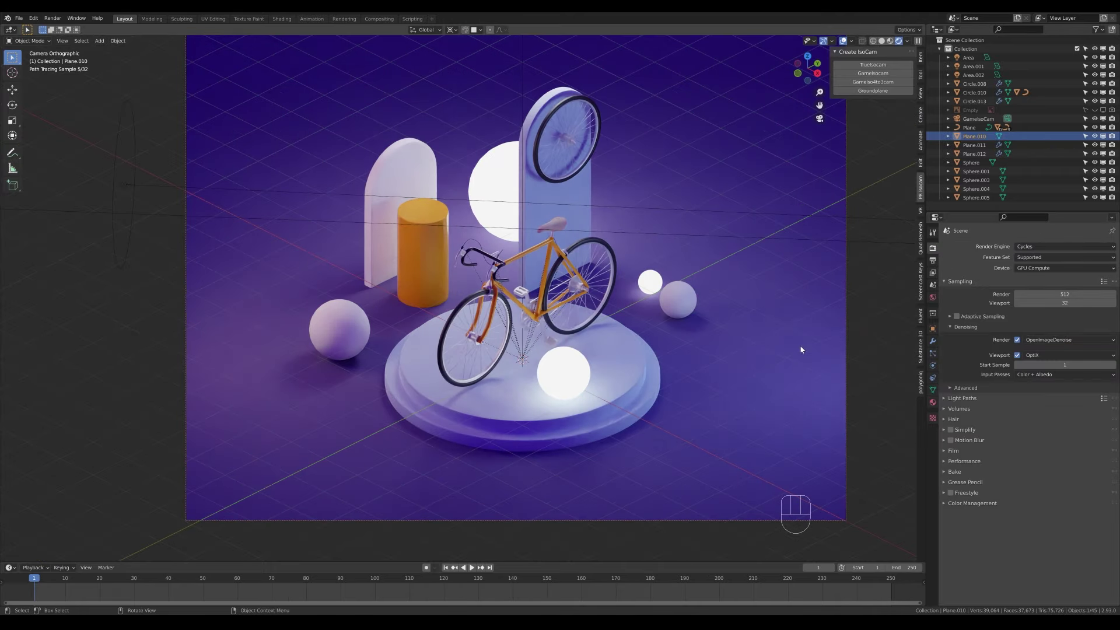
- Set the color management look to Medium High Contrast and raise the exposure
click(972, 503)
click(1056, 539)
click(1057, 501)
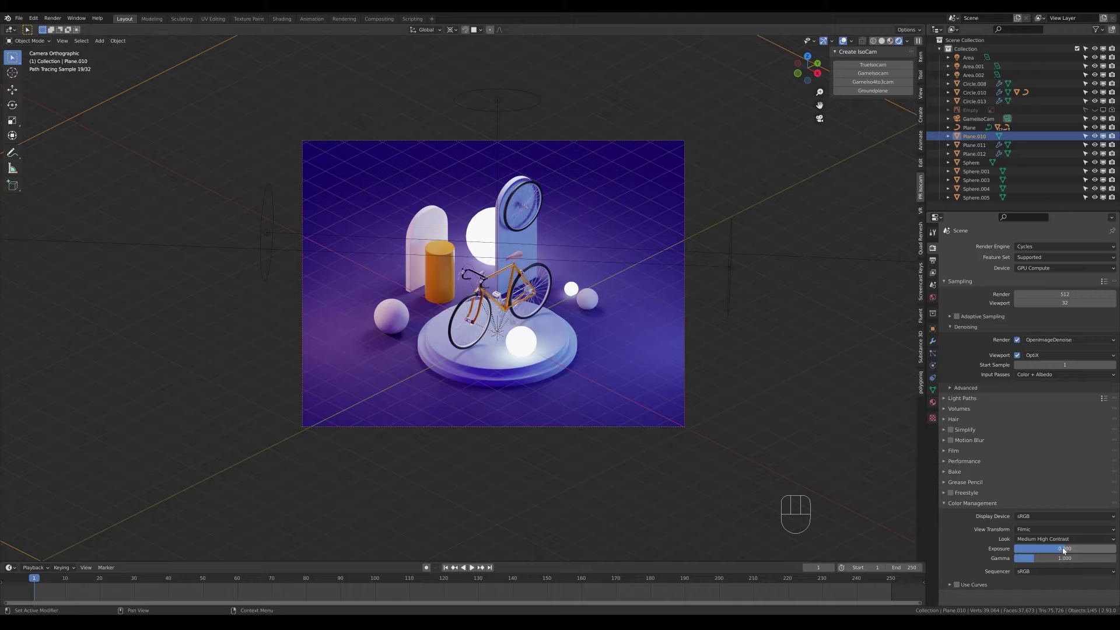
shift+drag(1064, 550, 1076, 550)
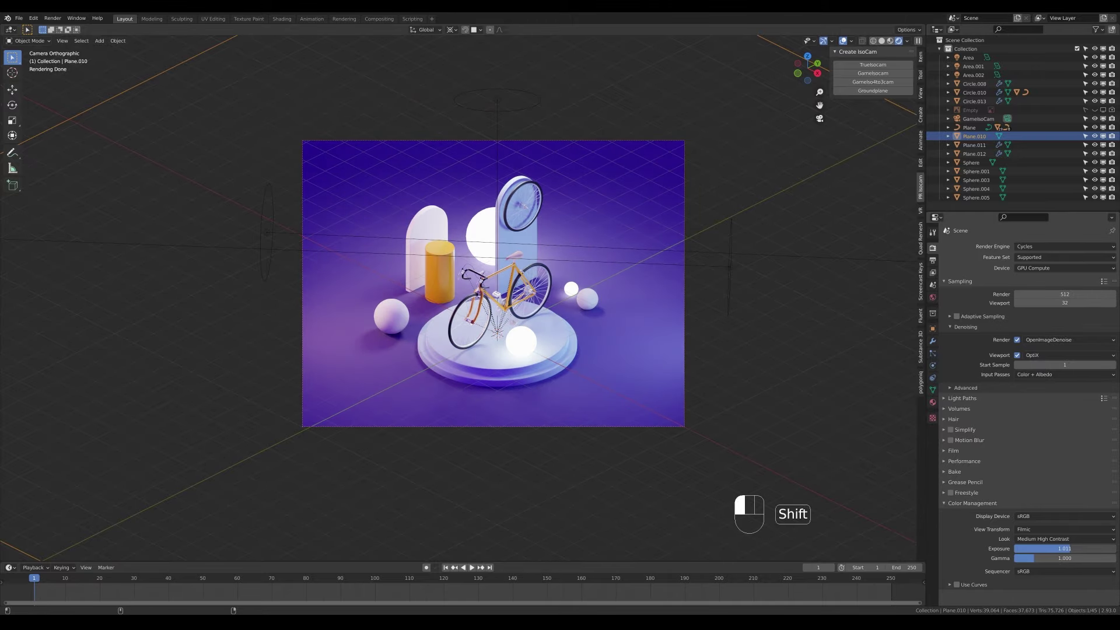
- Preview the bicycle in Material Preview shading and thicken the black handlebar by increasing its curve's bevel depth
scroll(463, 298, up, 4)
shift+middle_drag(493, 291, 454, 308)
key(z)
scroll(462, 298, up, 4)
click(478, 238)
click(933, 389)
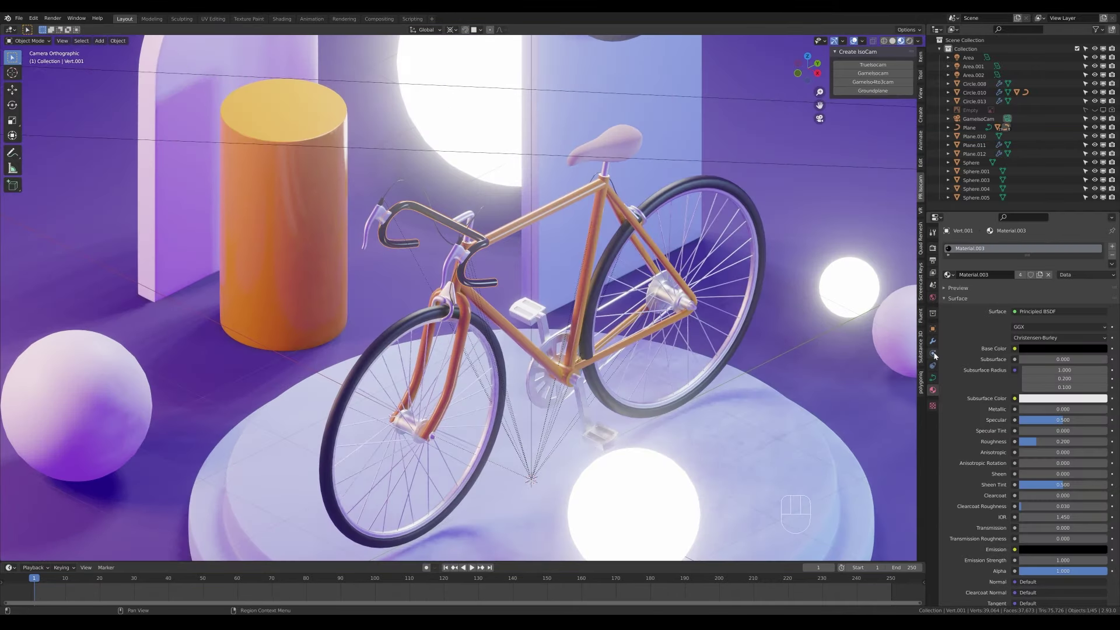
click(933, 378)
shift+drag(1063, 483, 1074, 483)
- Thicken the bicycle's orange tubing curve to a bevel depth of 0.039 m and give it a level 1 subdivision
click(583, 195)
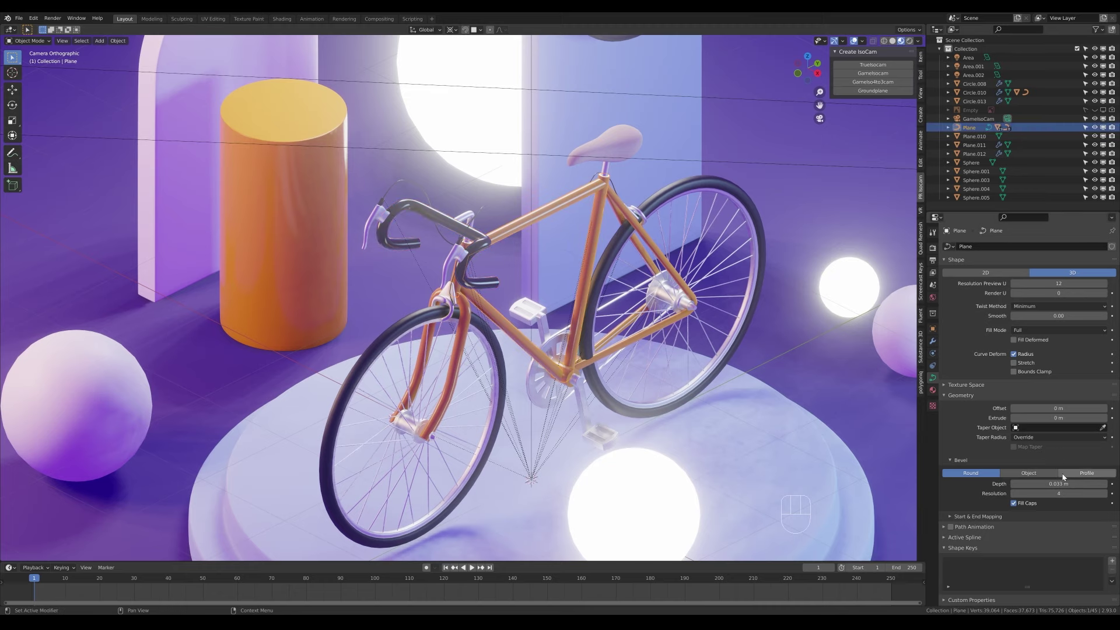
key(shift+d)
right_click(1055, 464)
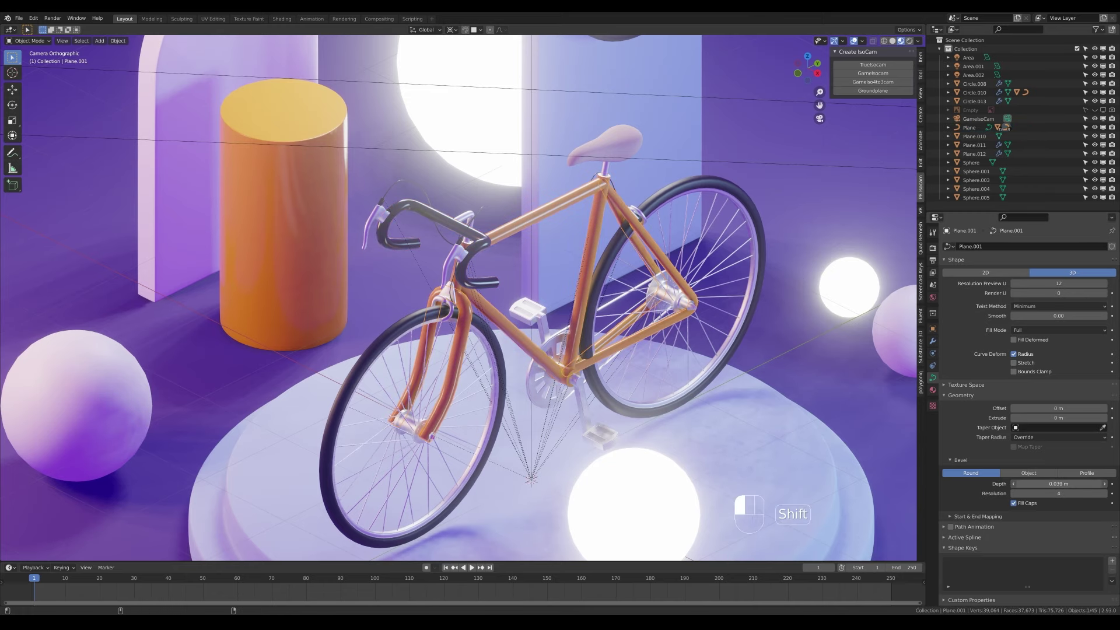
key(ctrl+1)
key(ctrl+1)
scroll(405, 261, down, 5)
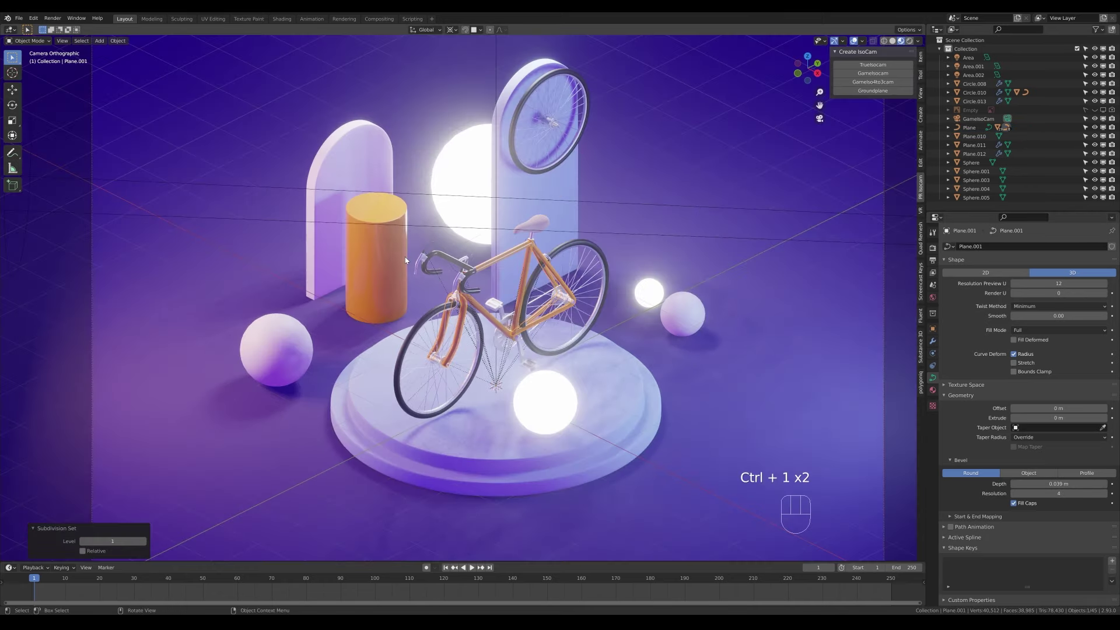
- Select the ground plane, save the project file and return the camera view to rendered shading
scroll(405, 261, down, 2)
click(582, 170)
click(615, 185)
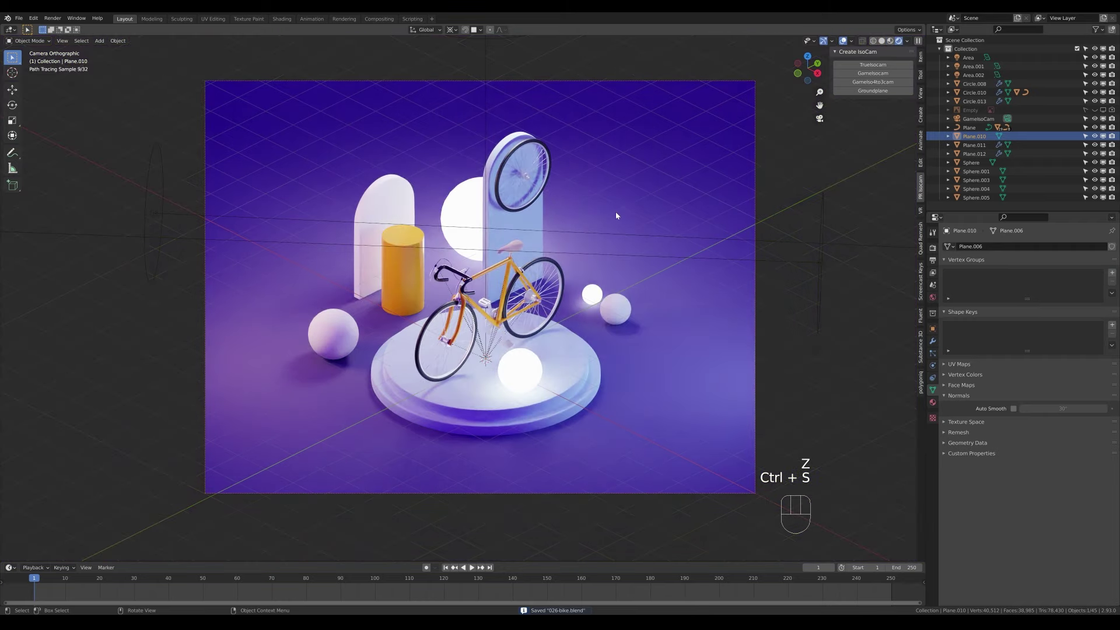
scroll(552, 303, down, 5)
scroll(552, 302, up, 4)
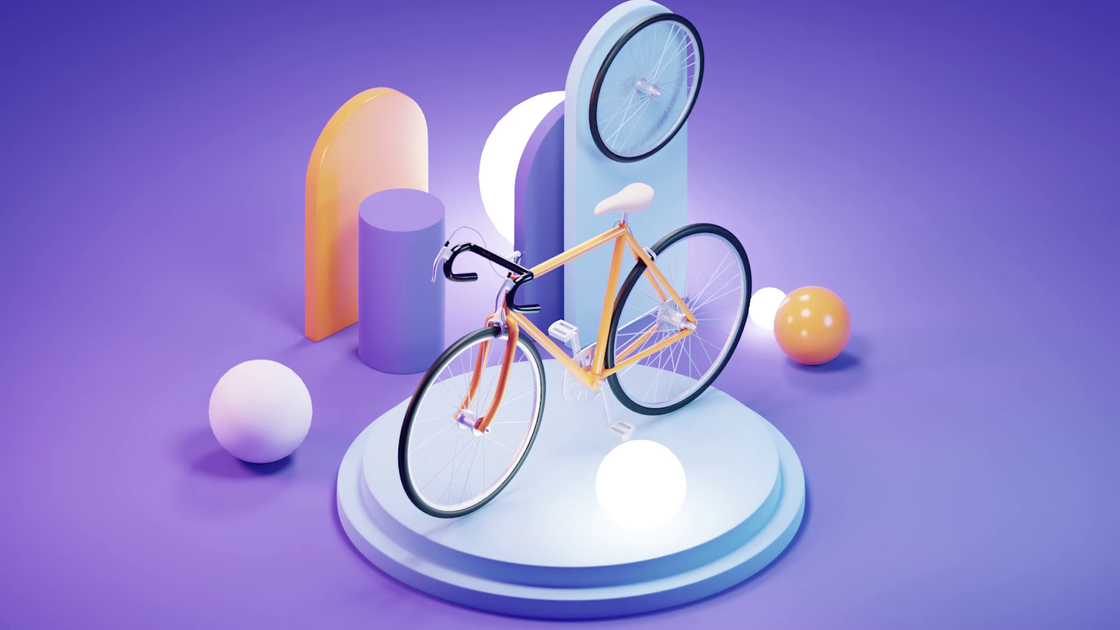